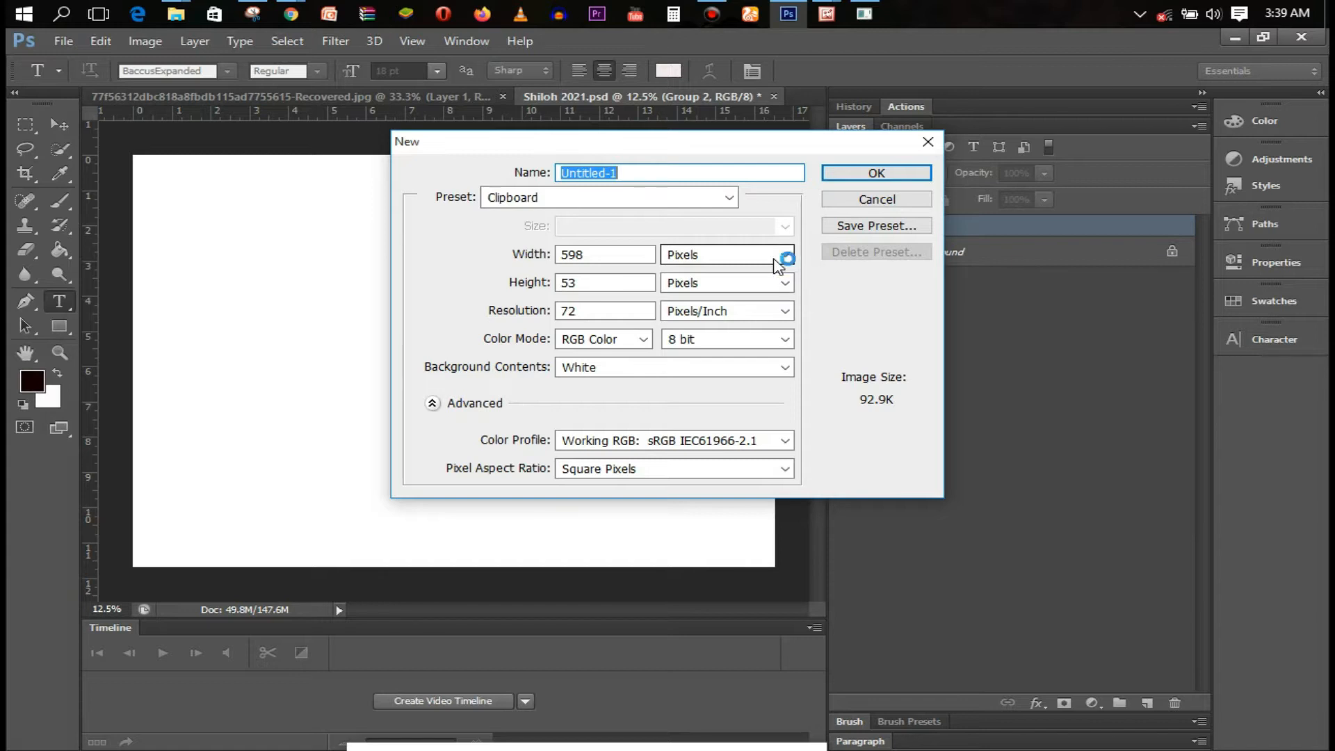
Create an International Paper A3 document in pixels, 4961 × 3508 at 300 ppi
left_click(717, 199)
left_click(636, 277)
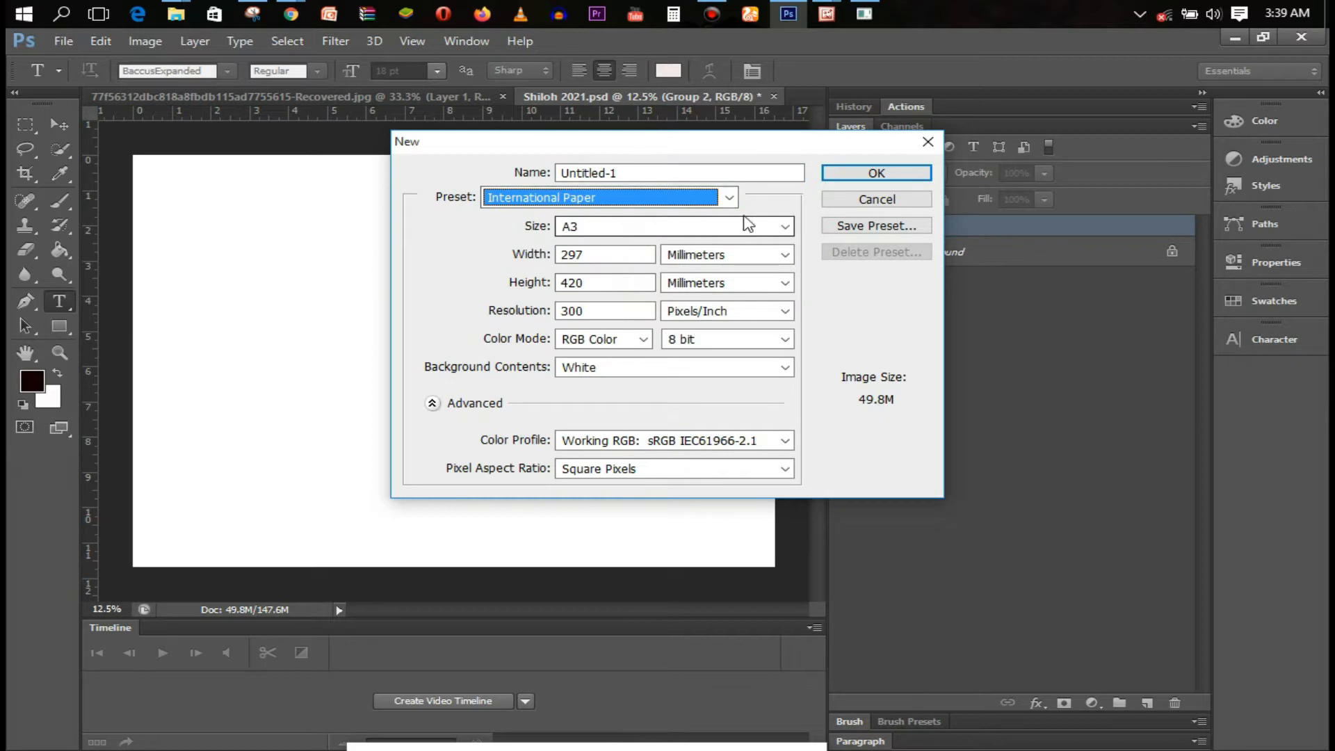
left_click(718, 258)
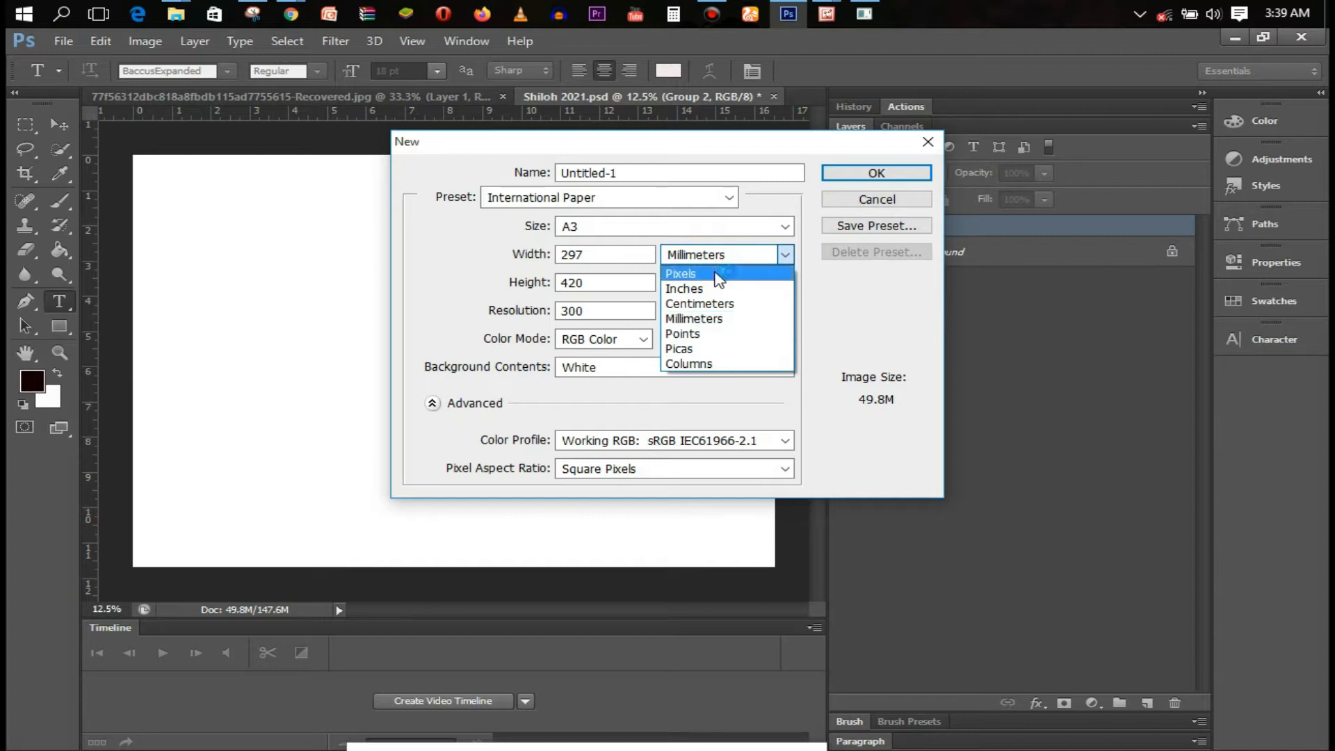
left_click(718, 274)
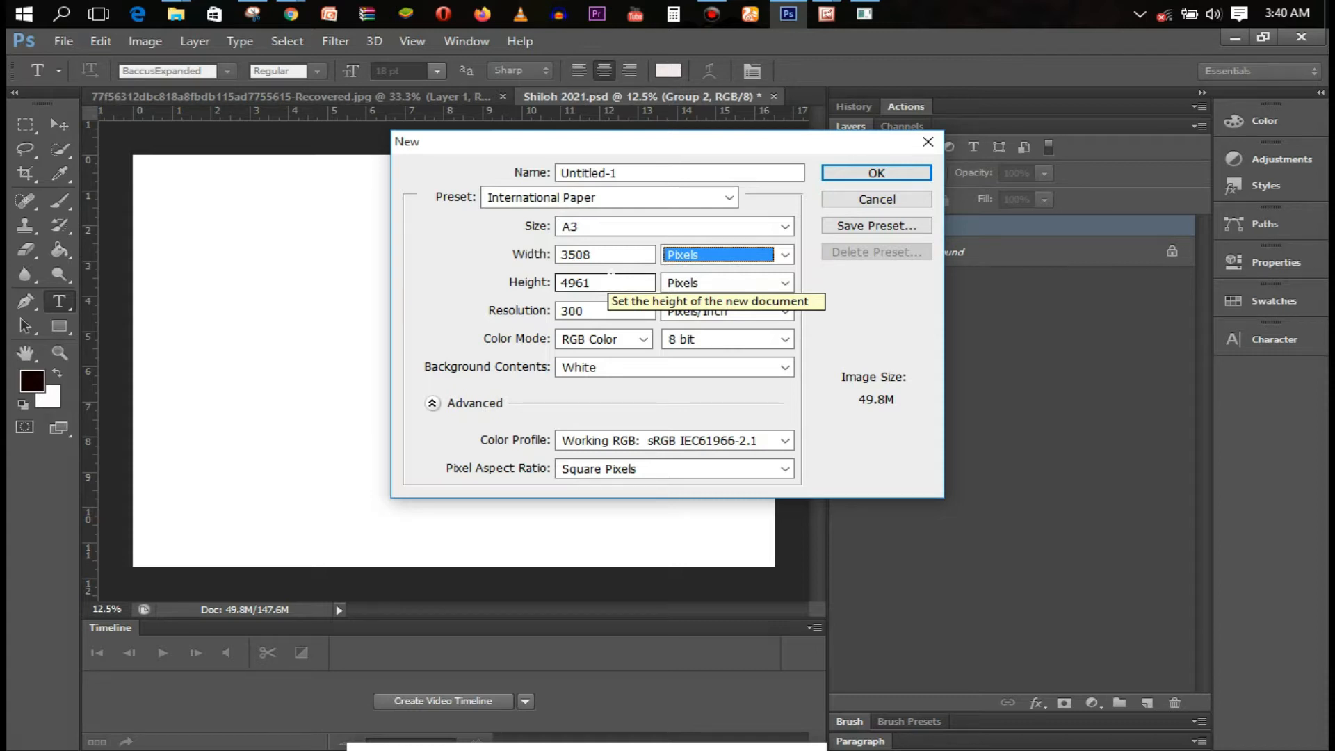
left_click_drag(610, 282, 557, 286)
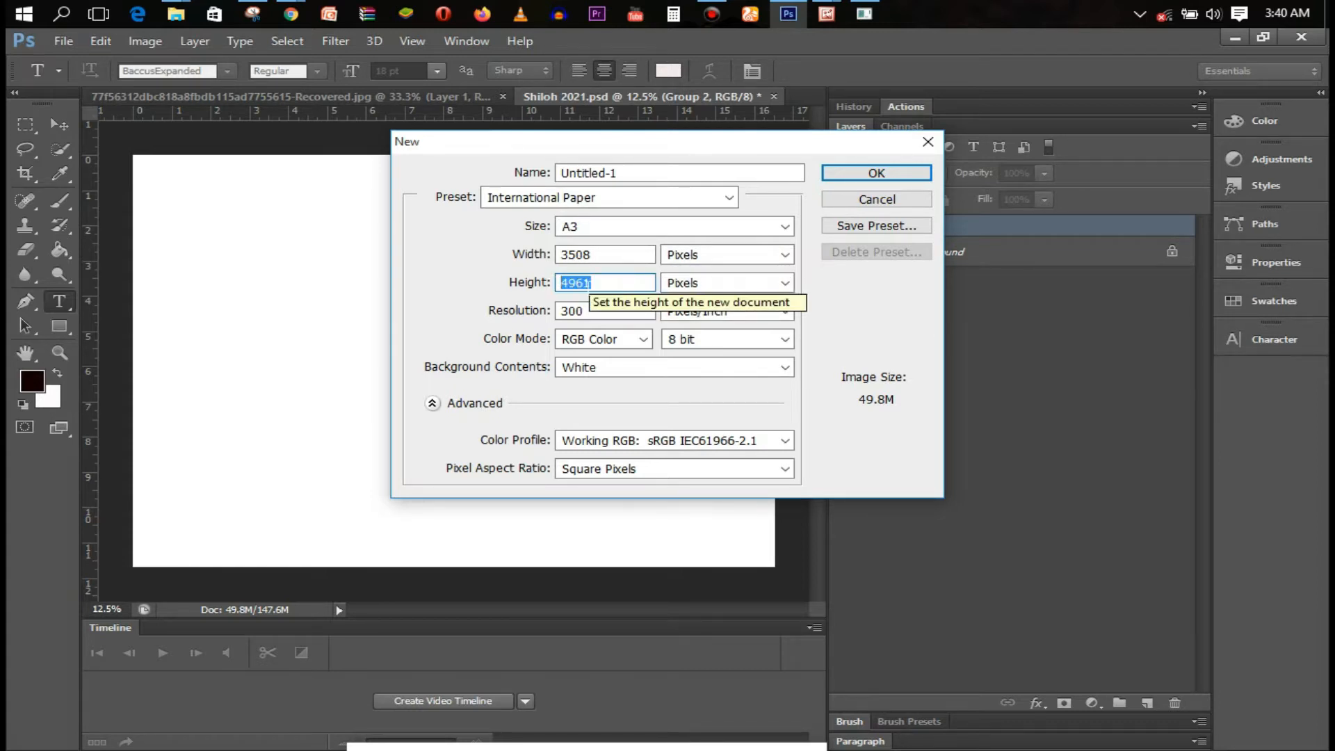
type("3508")
left_click_drag(621, 255, 511, 251)
type("4961")
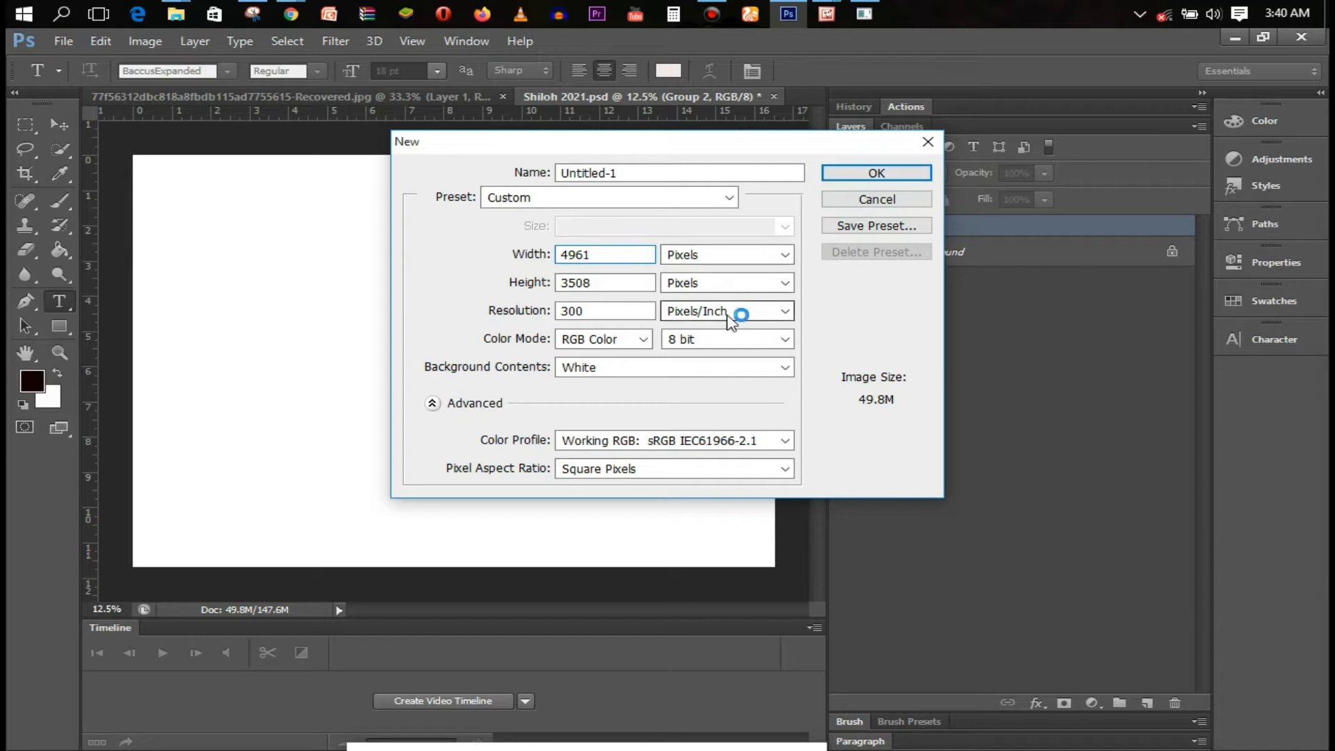
left_click(875, 171)
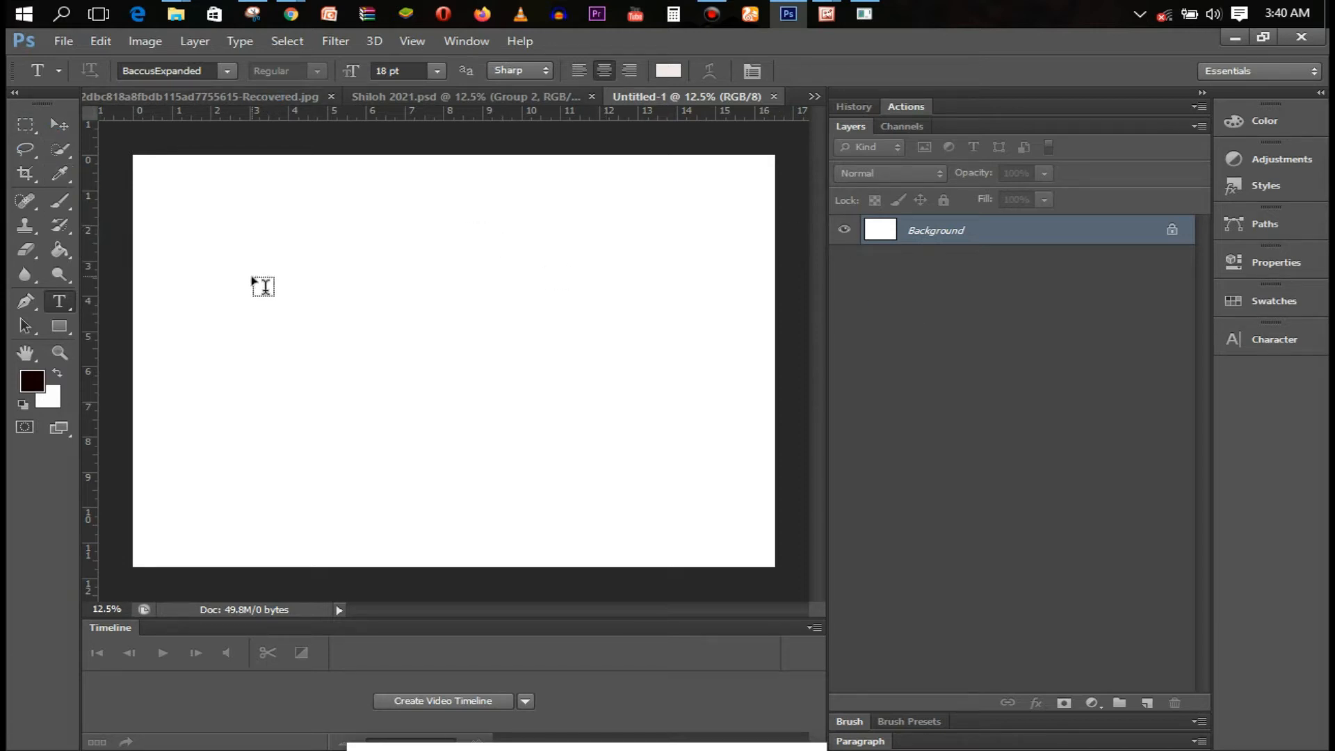
Draw a rectangle over most of the canvas and trim its top and bottom edges inward
left_click(61, 326)
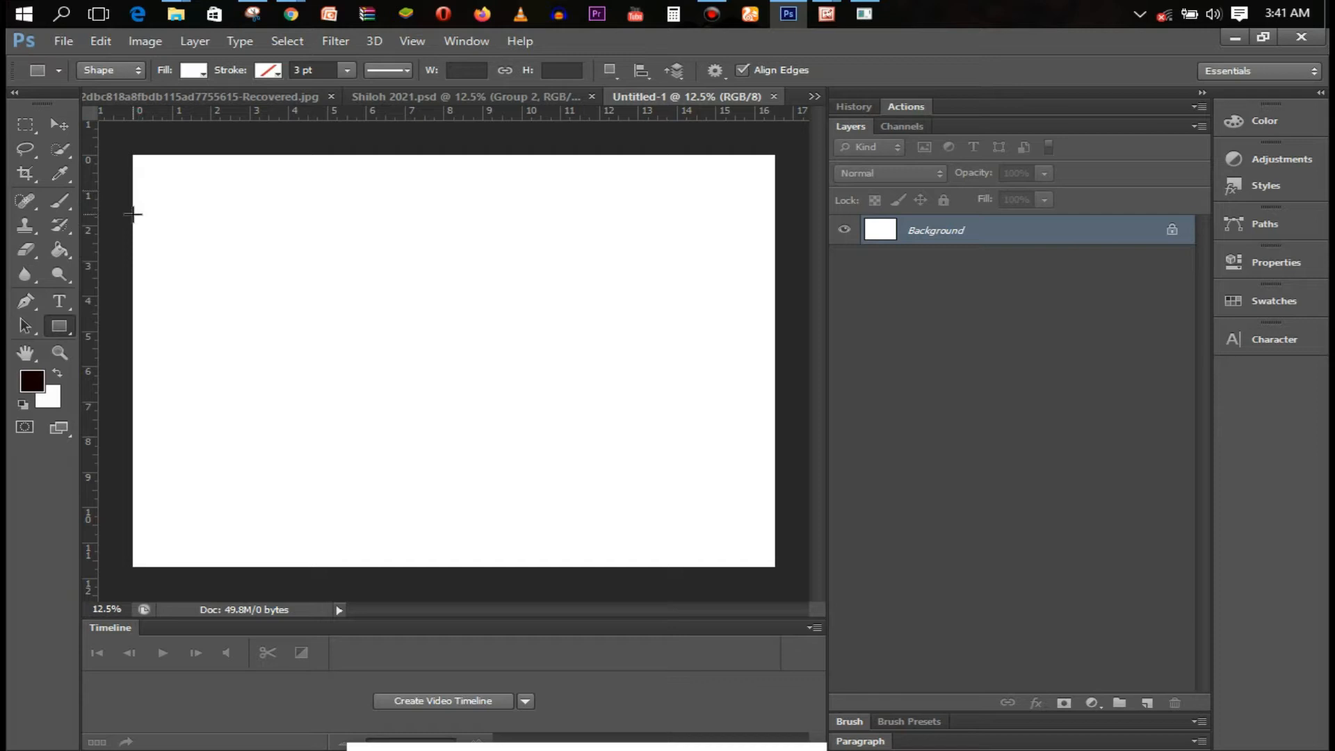
left_click_drag(133, 182, 777, 568)
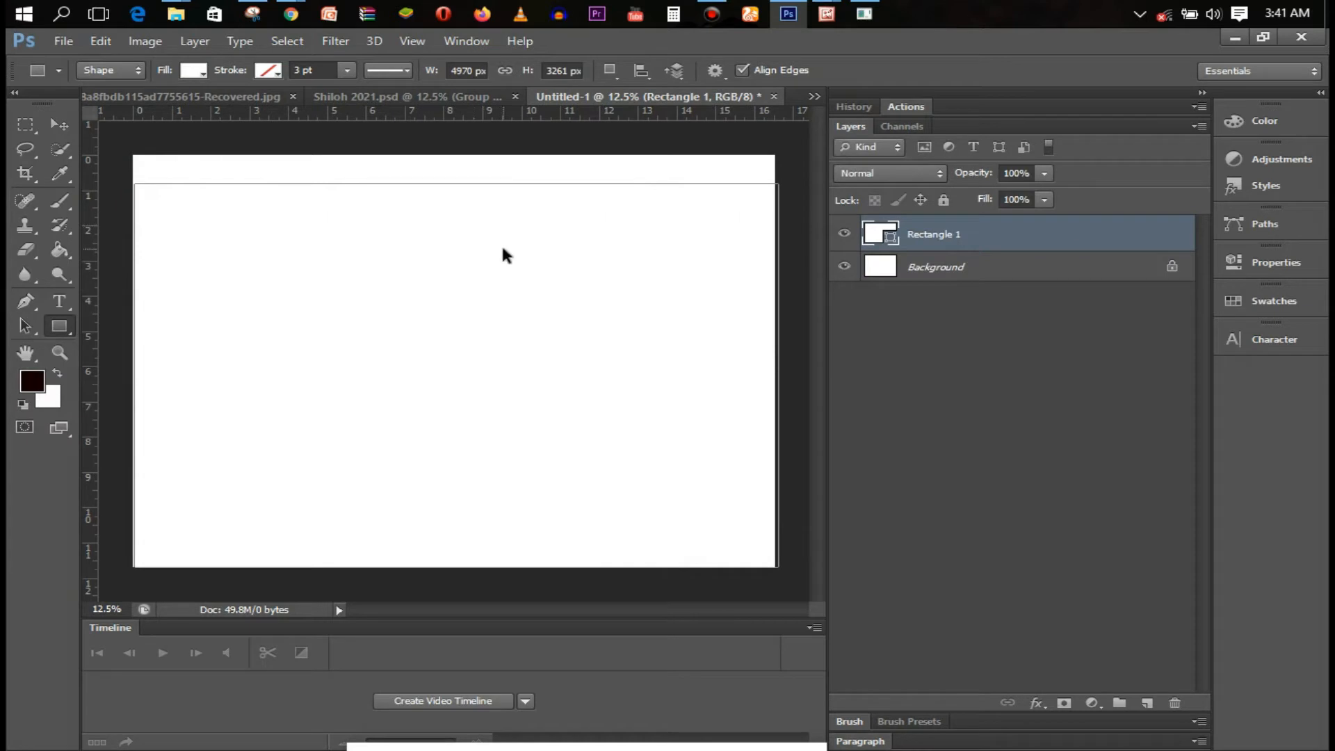
key("ctrl+t")
left_click_drag(456, 183, 462, 228)
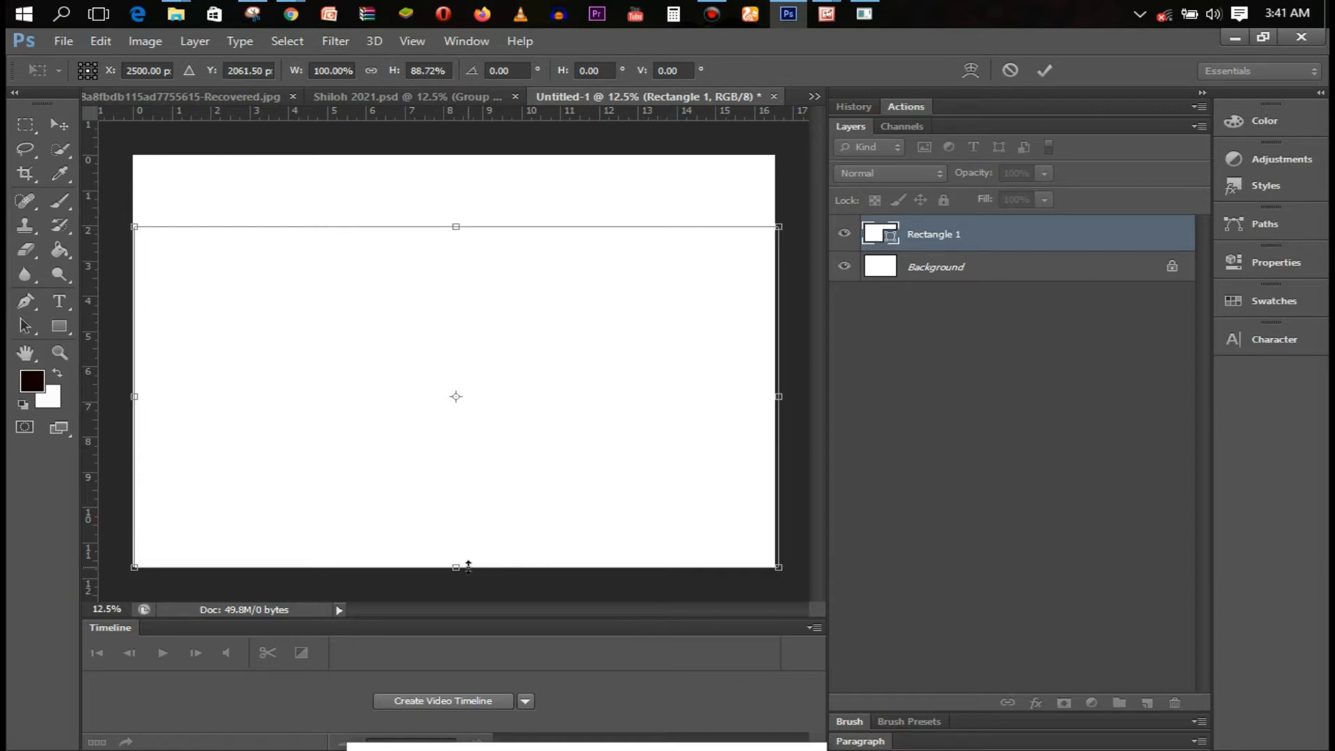
left_click_drag(468, 565, 457, 514)
key("Return")
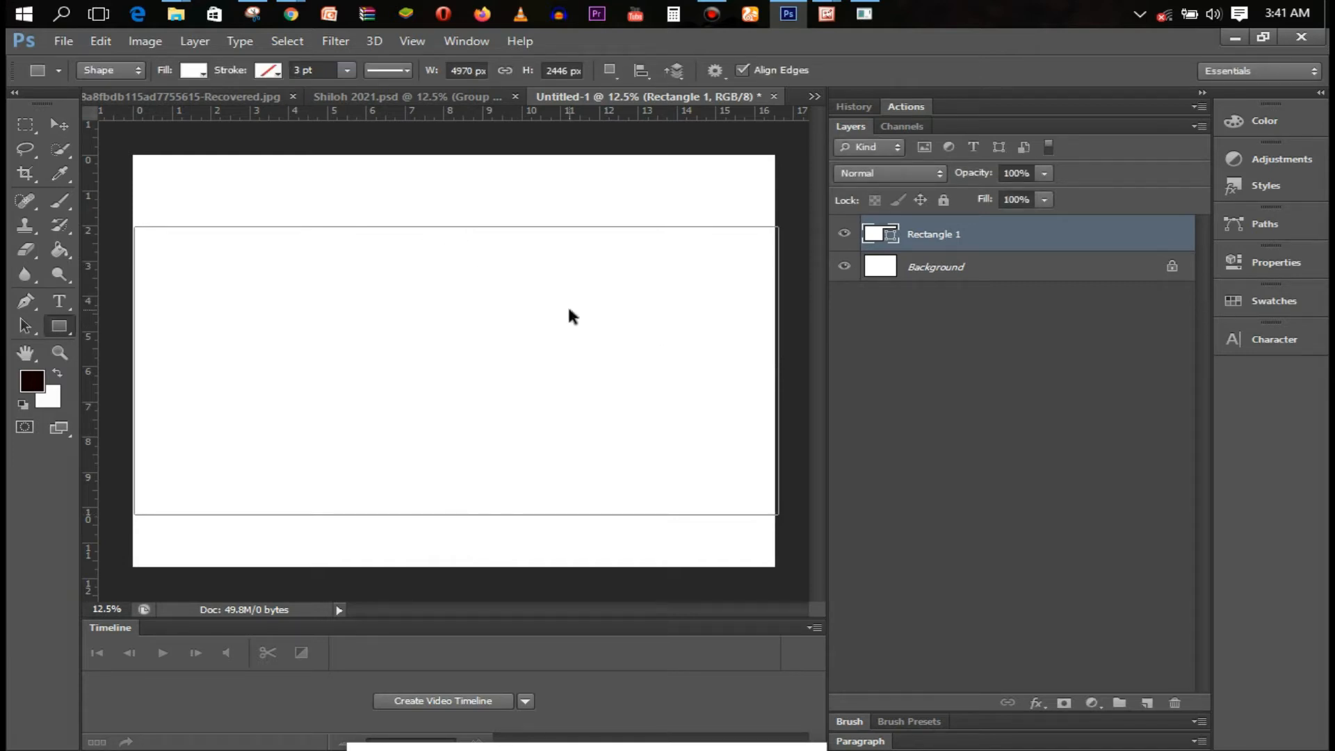
Skew the rectangle into a slanted band about 5066 × 2973 px, extending past the right edge
key("ctrl+t")
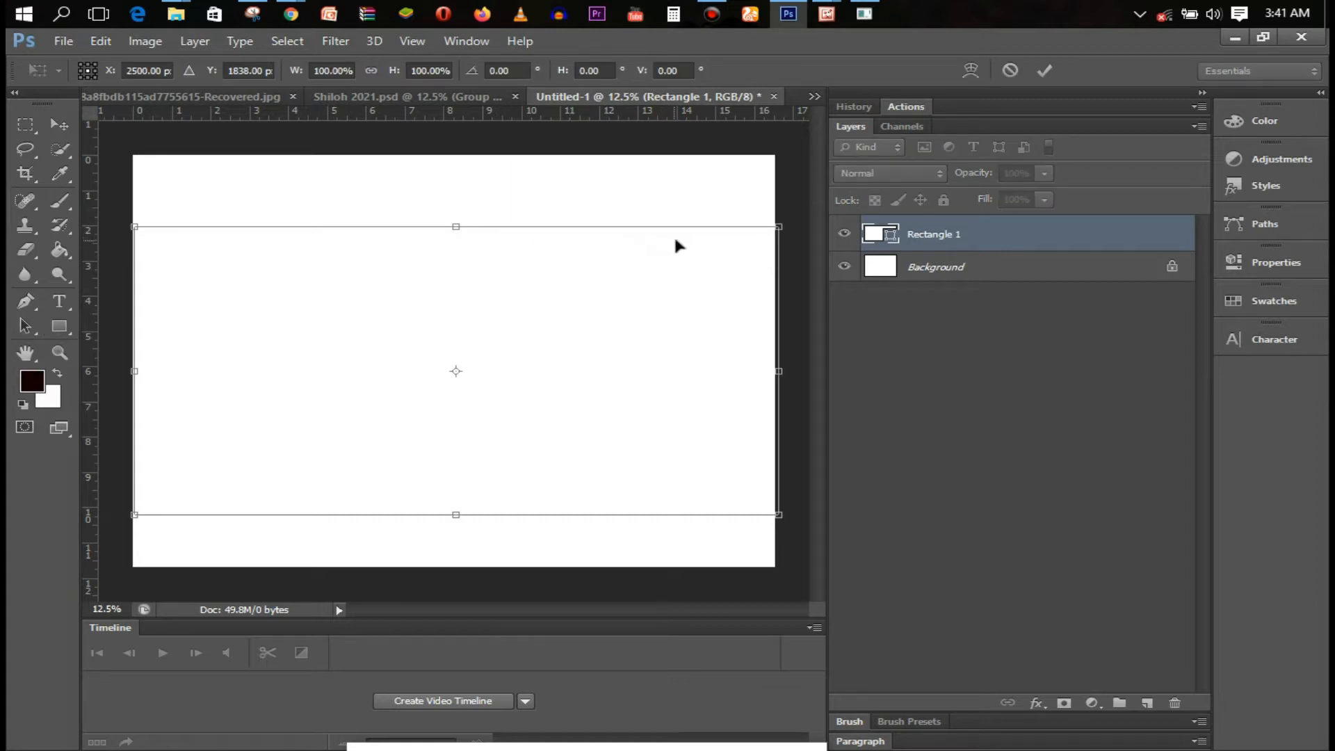
left_click_drag(782, 230, 781, 188)
left_click_drag(780, 518, 773, 448)
left_click_drag(454, 480, 456, 496)
left_click_drag(776, 466, 774, 482)
left_click_drag(708, 415, 707, 428)
key("Return")
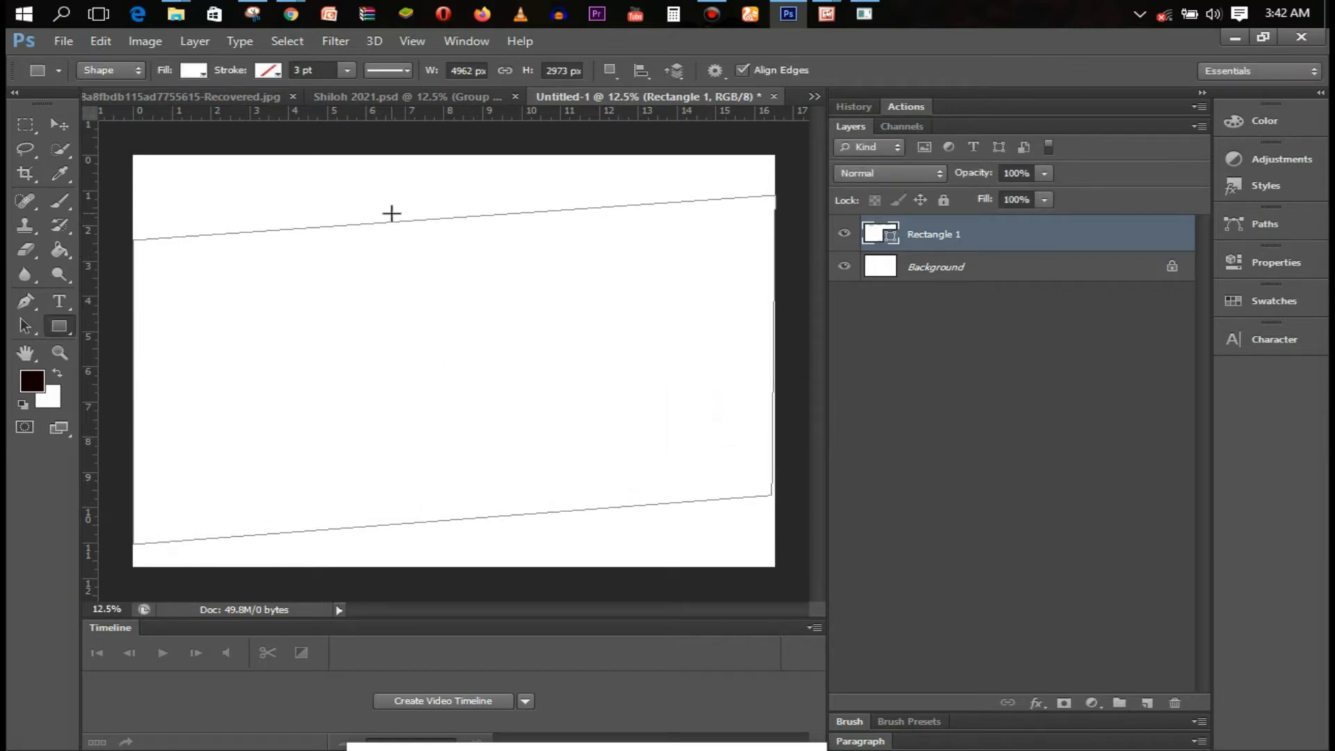
key("ctrl+t")
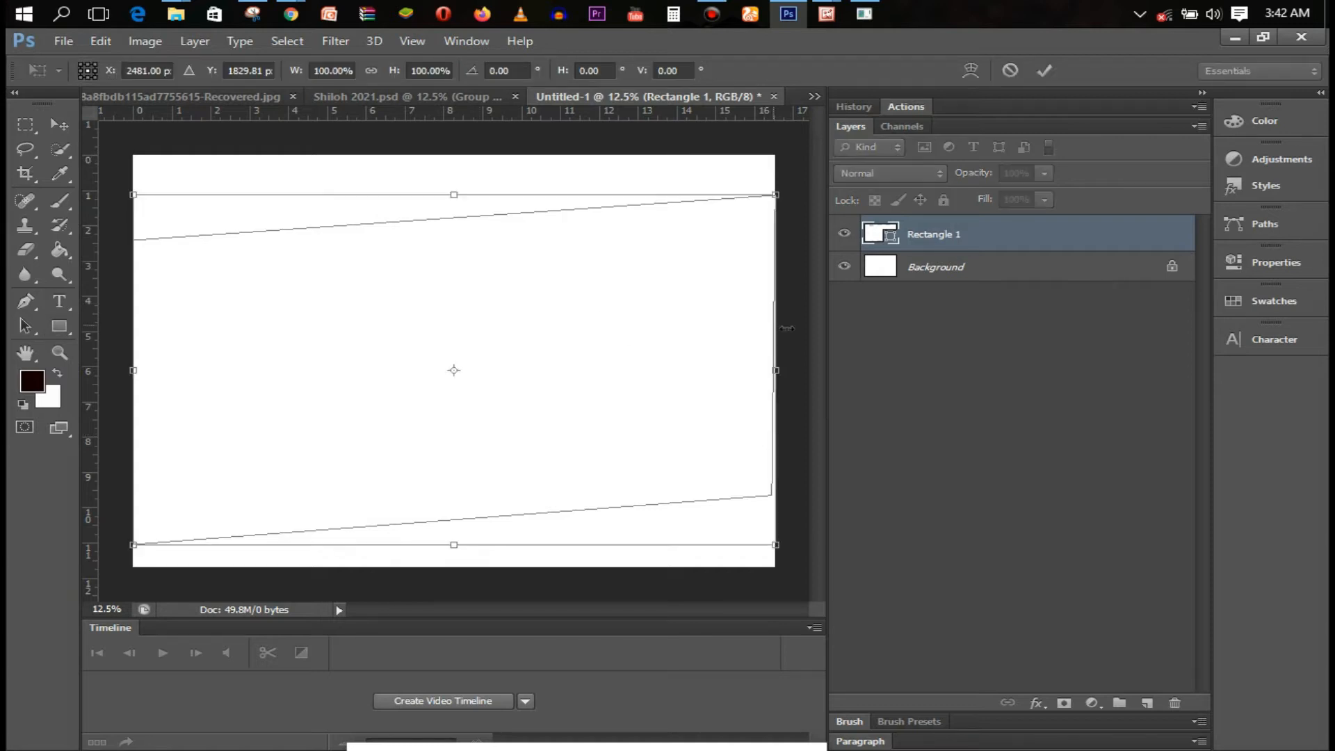
left_click_drag(777, 371, 795, 370)
key("Return")
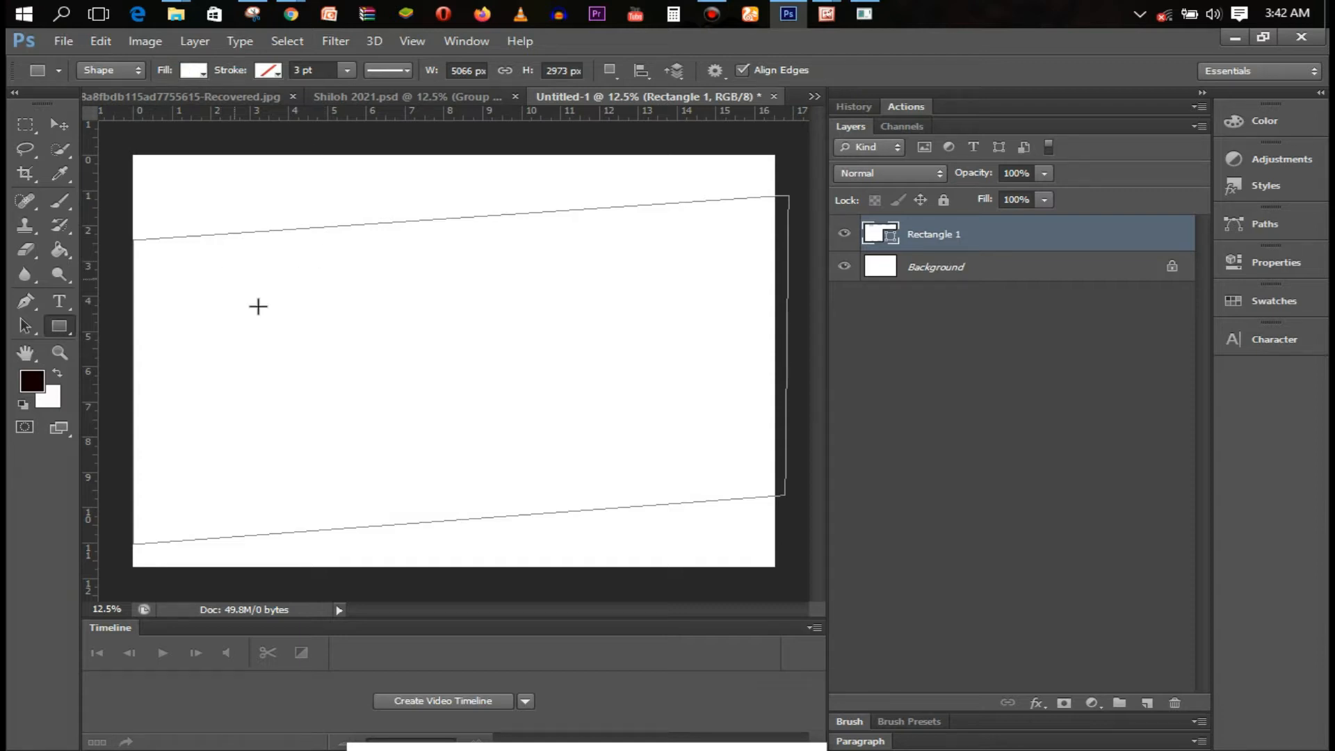
left_click(195, 70)
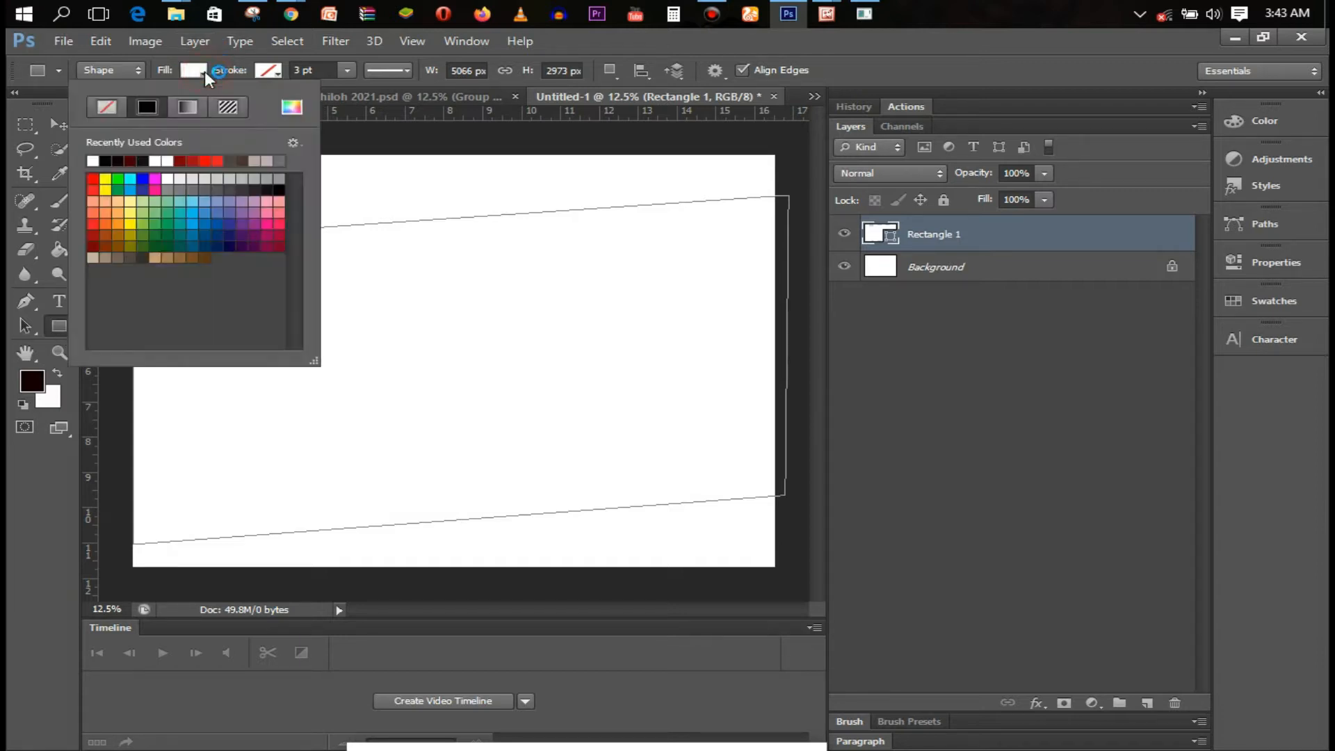
Fill the band red from the swatches, then try and discard a Color Overlay style
left_click(92, 179)
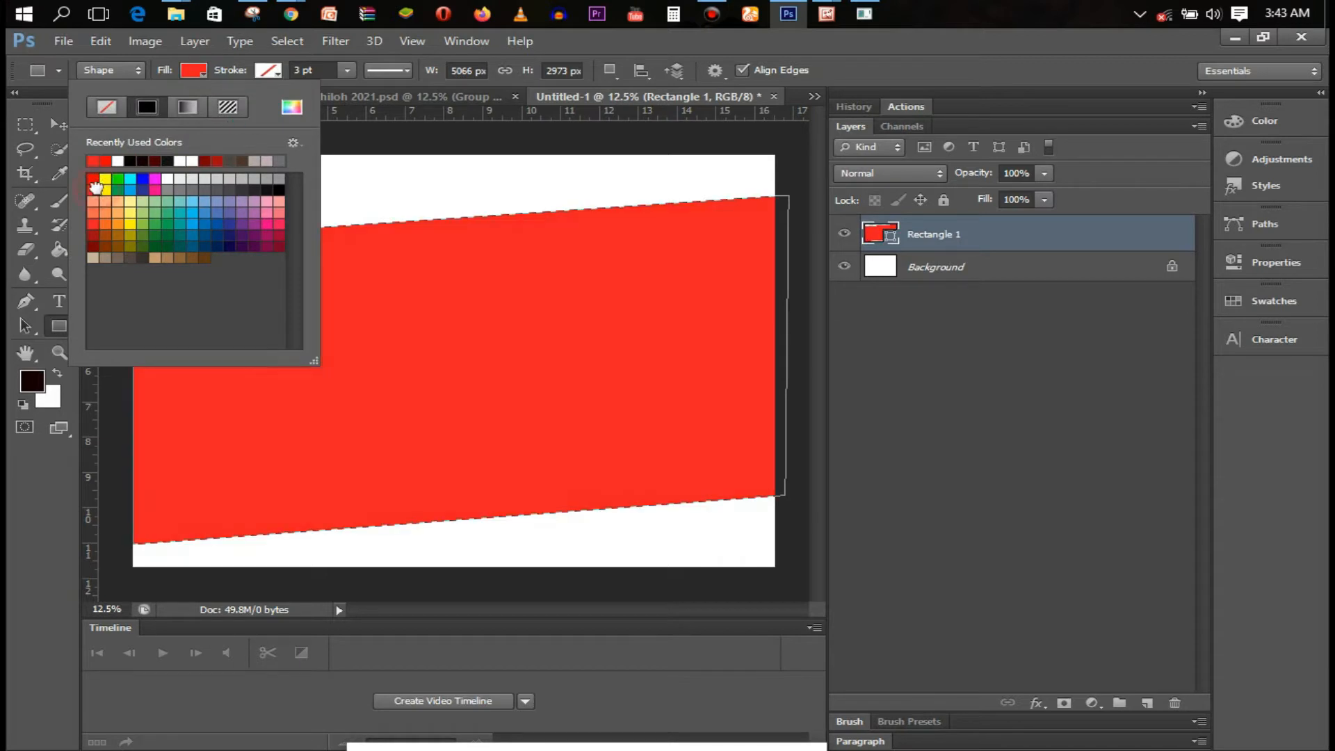
left_click(201, 71)
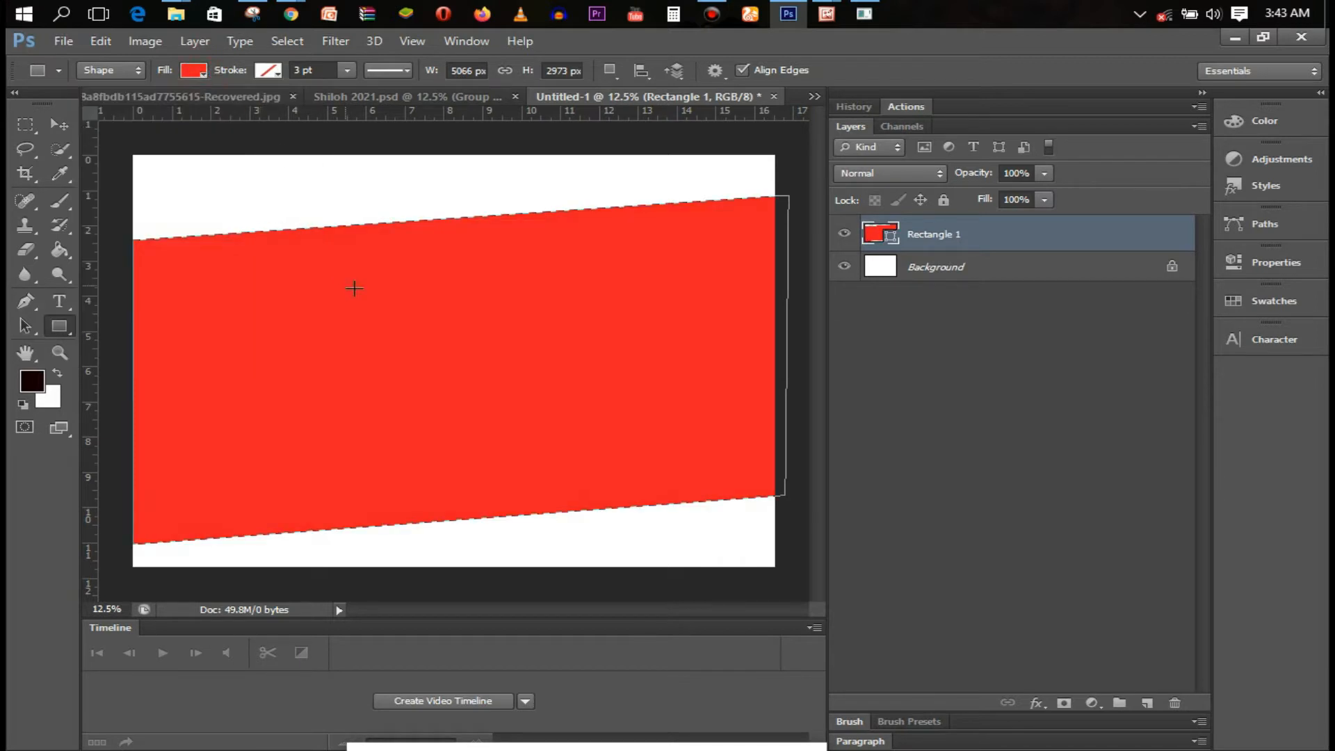
double_click(1009, 248)
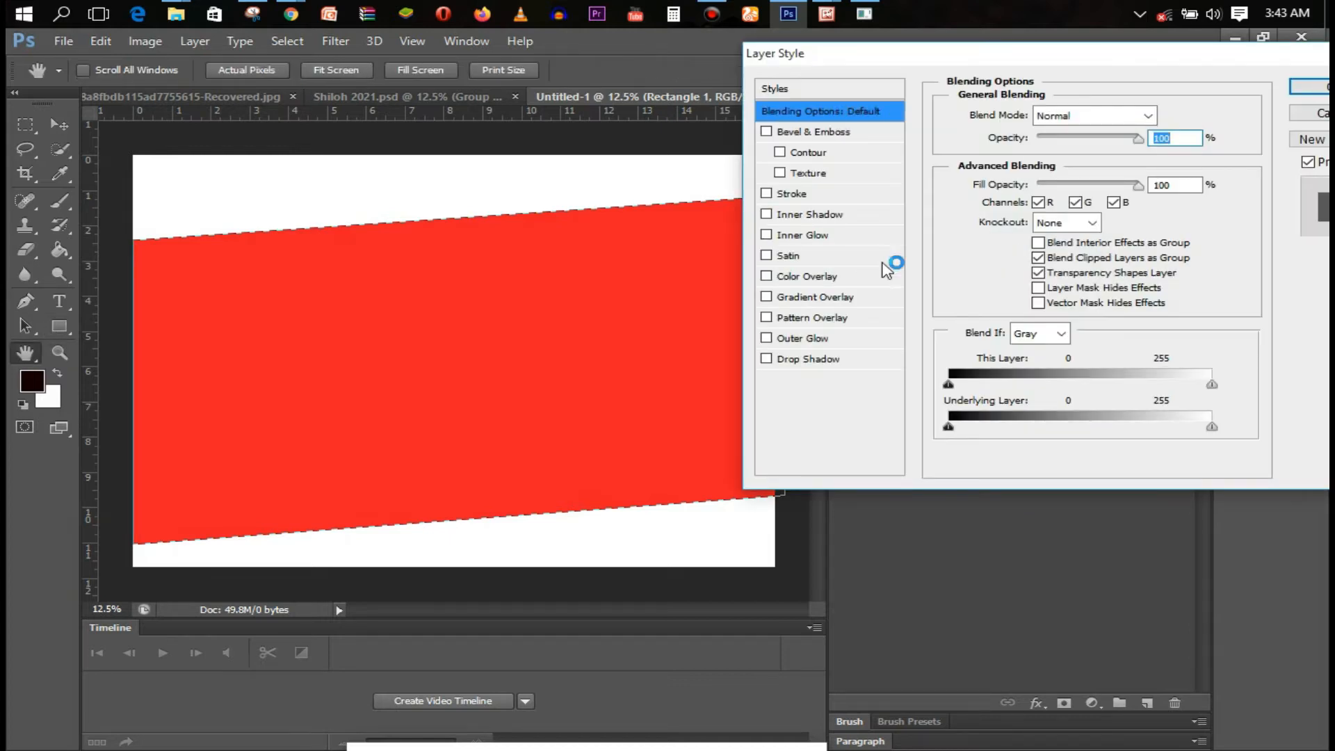
left_click(823, 278)
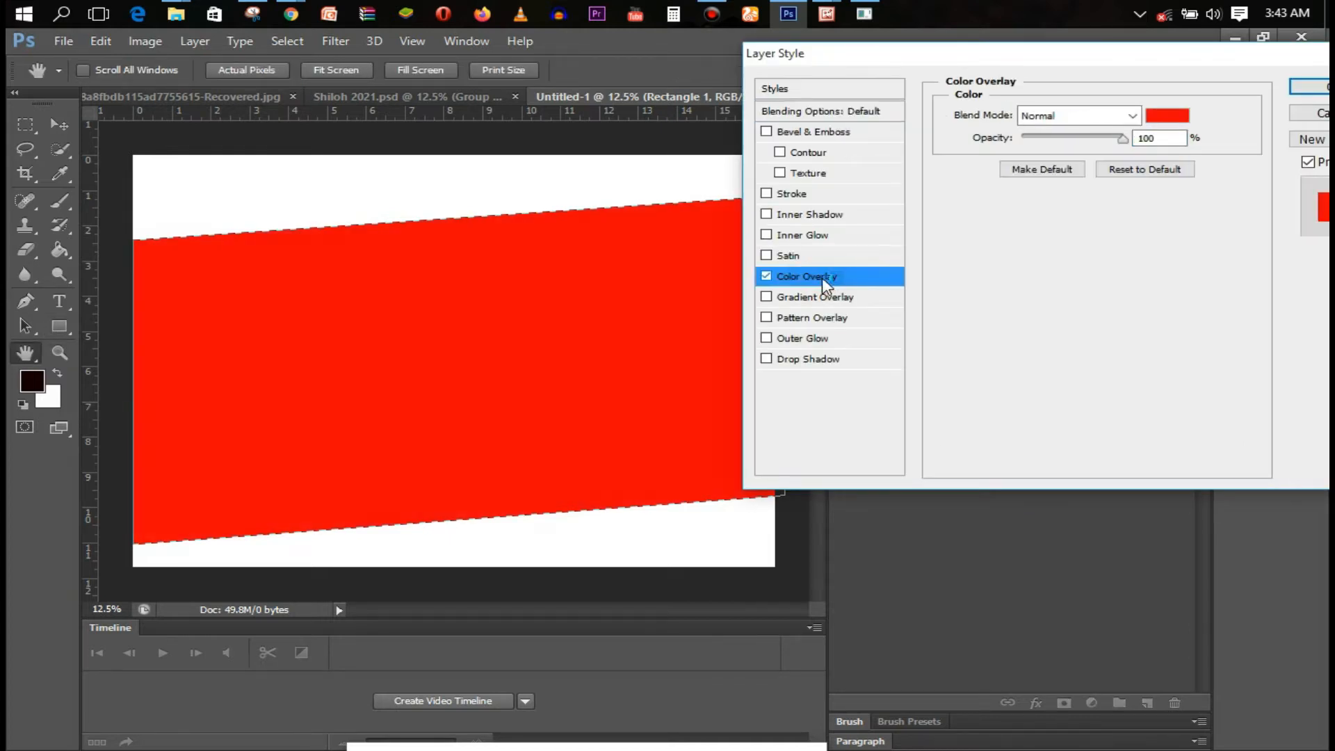
left_click(1163, 117)
left_click(1061, 330)
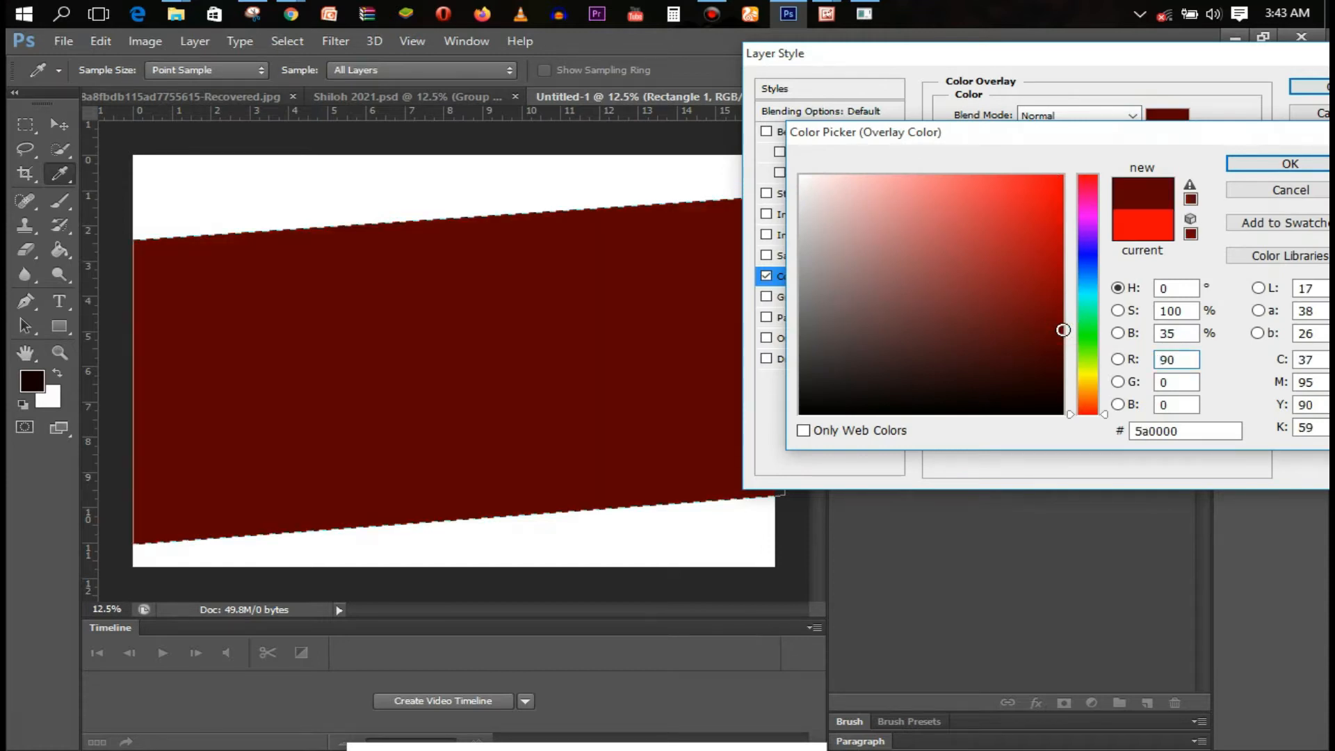
left_click(1291, 192)
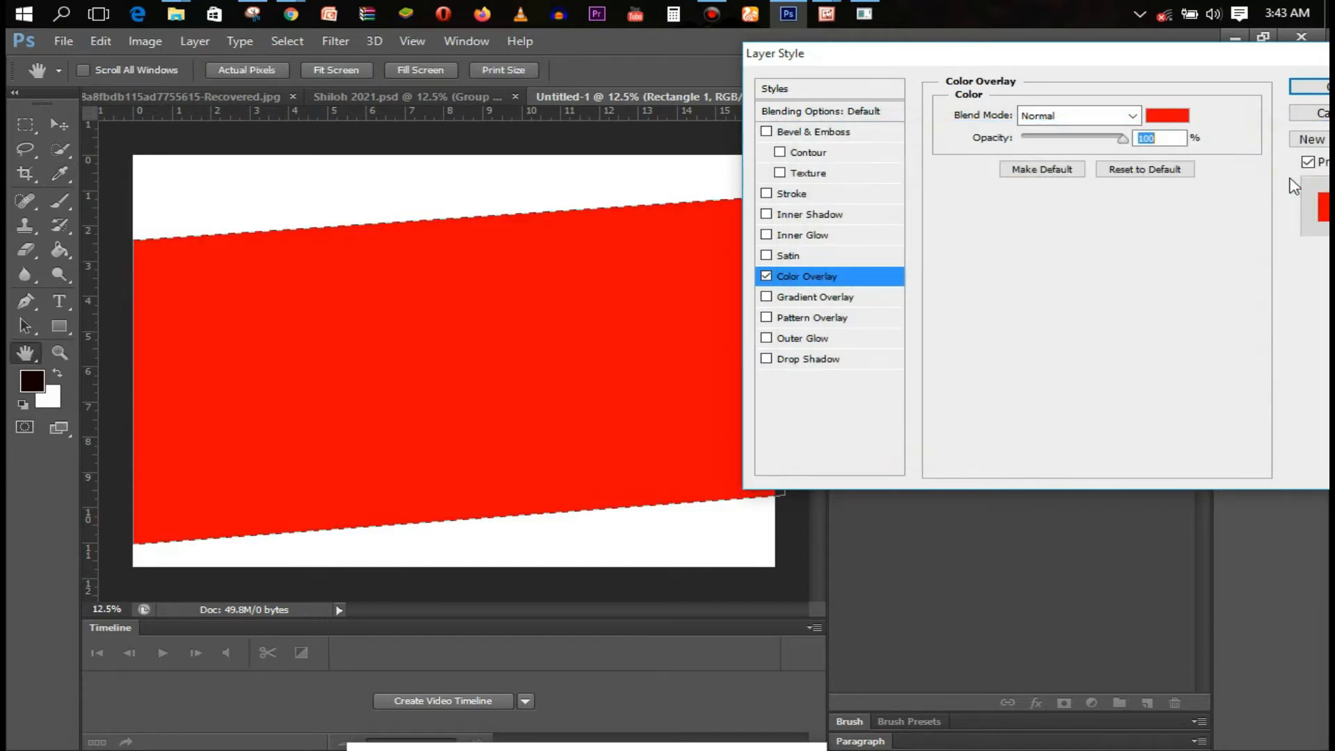
left_click(1313, 117)
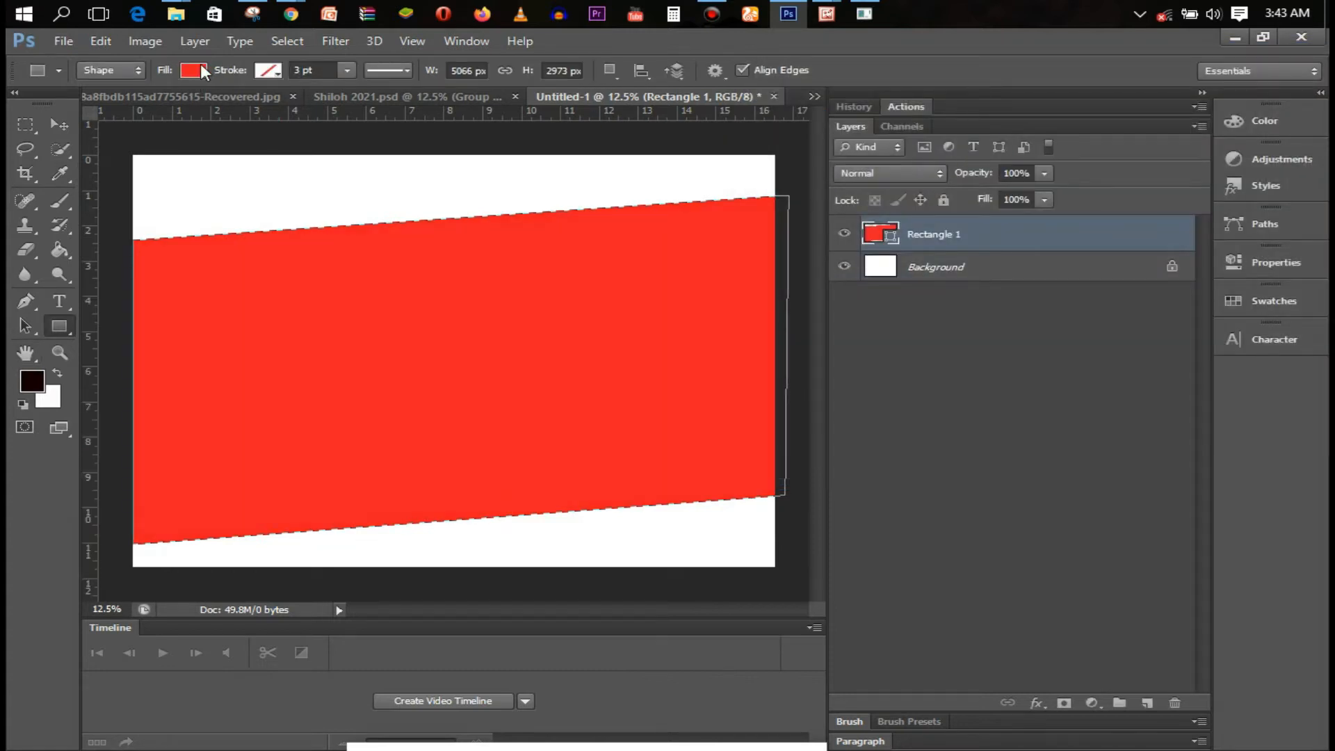
Set the band's fill to dark red 86050a and duplicate the layer
left_click(200, 69)
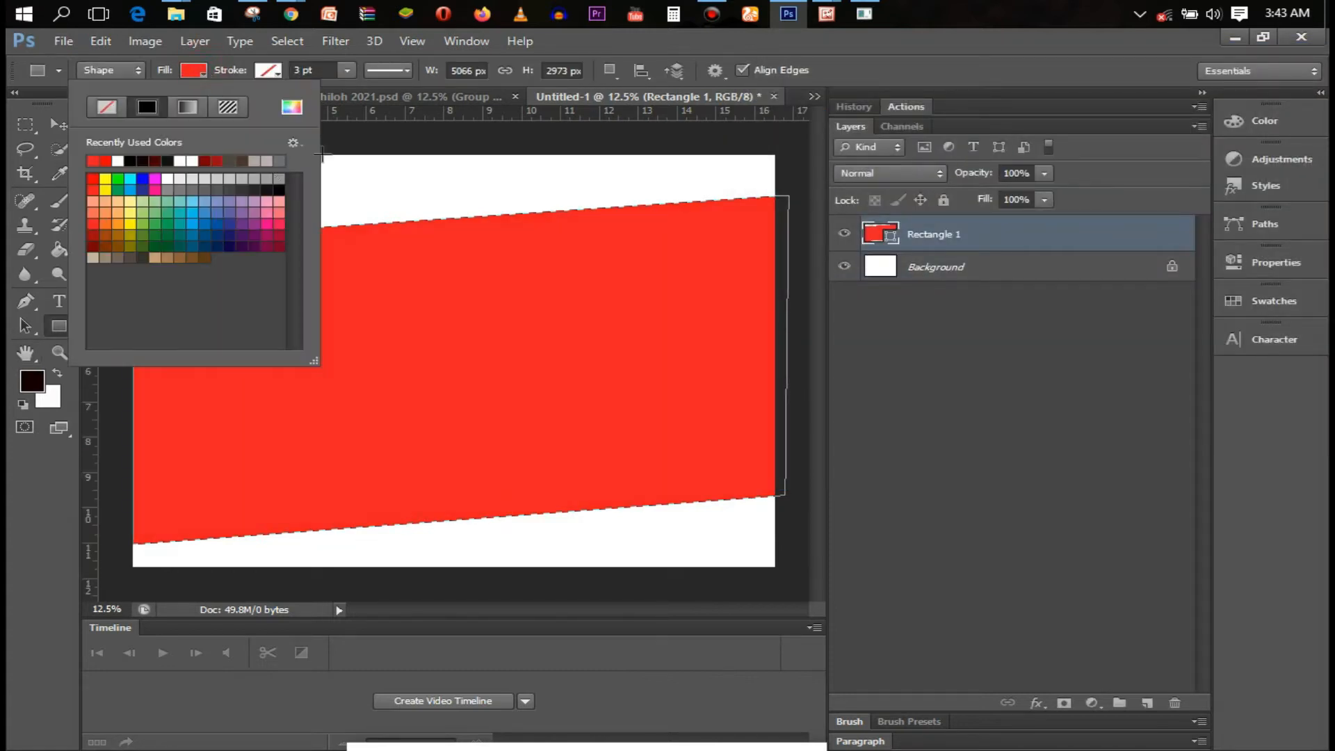
left_click(290, 107)
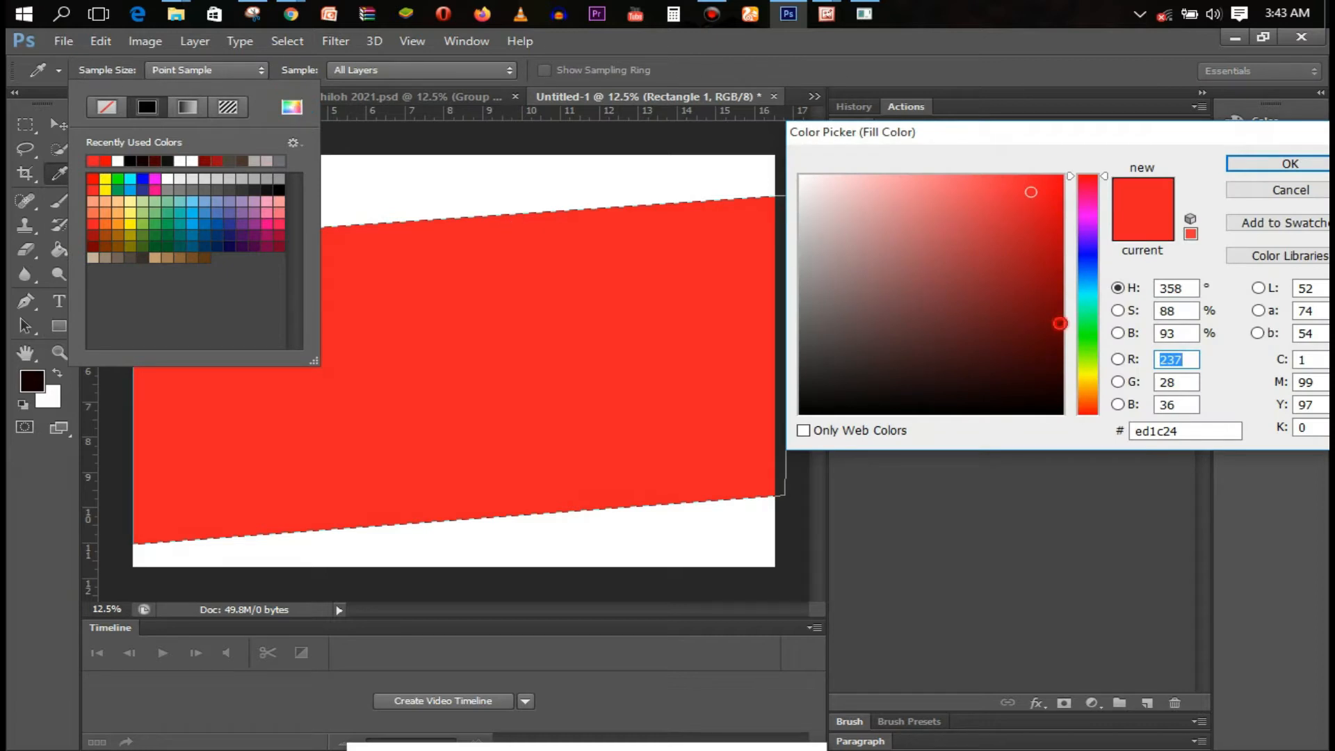
left_click_drag(1059, 323, 1061, 346)
left_click(1244, 163)
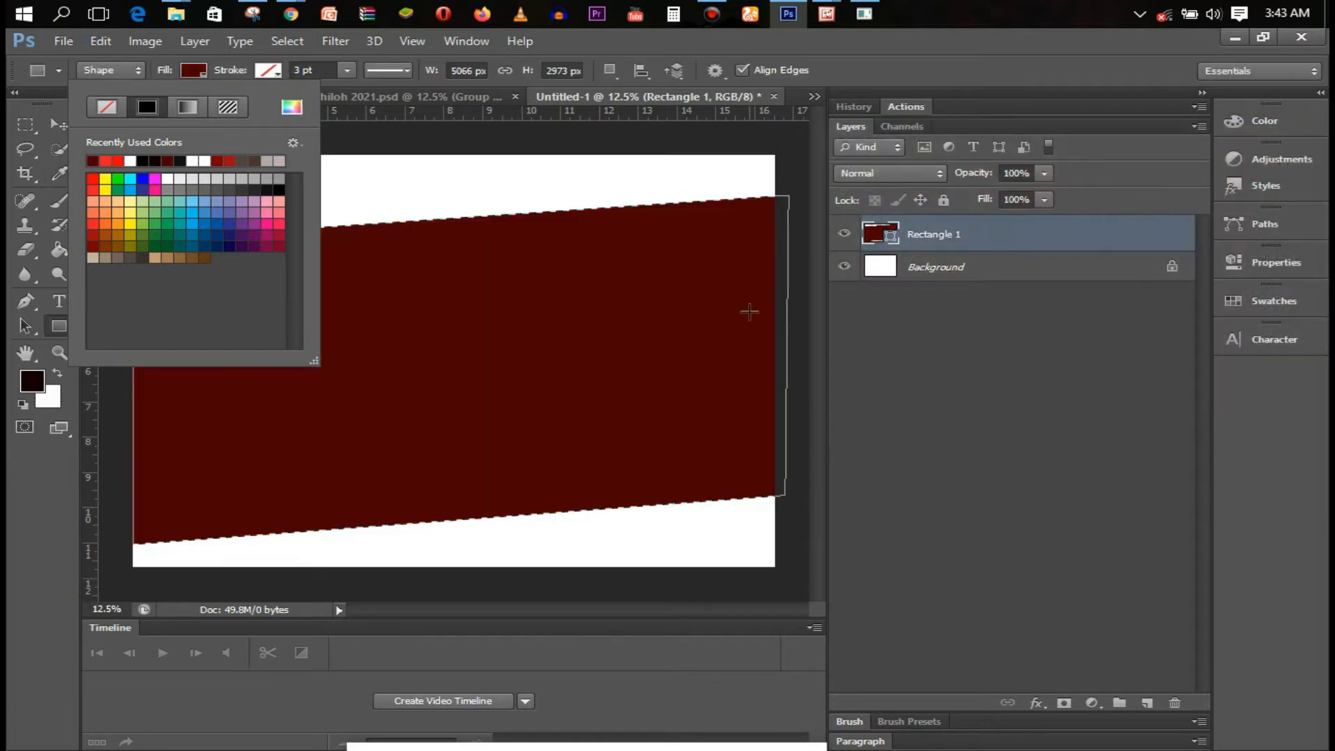
left_click(203, 70)
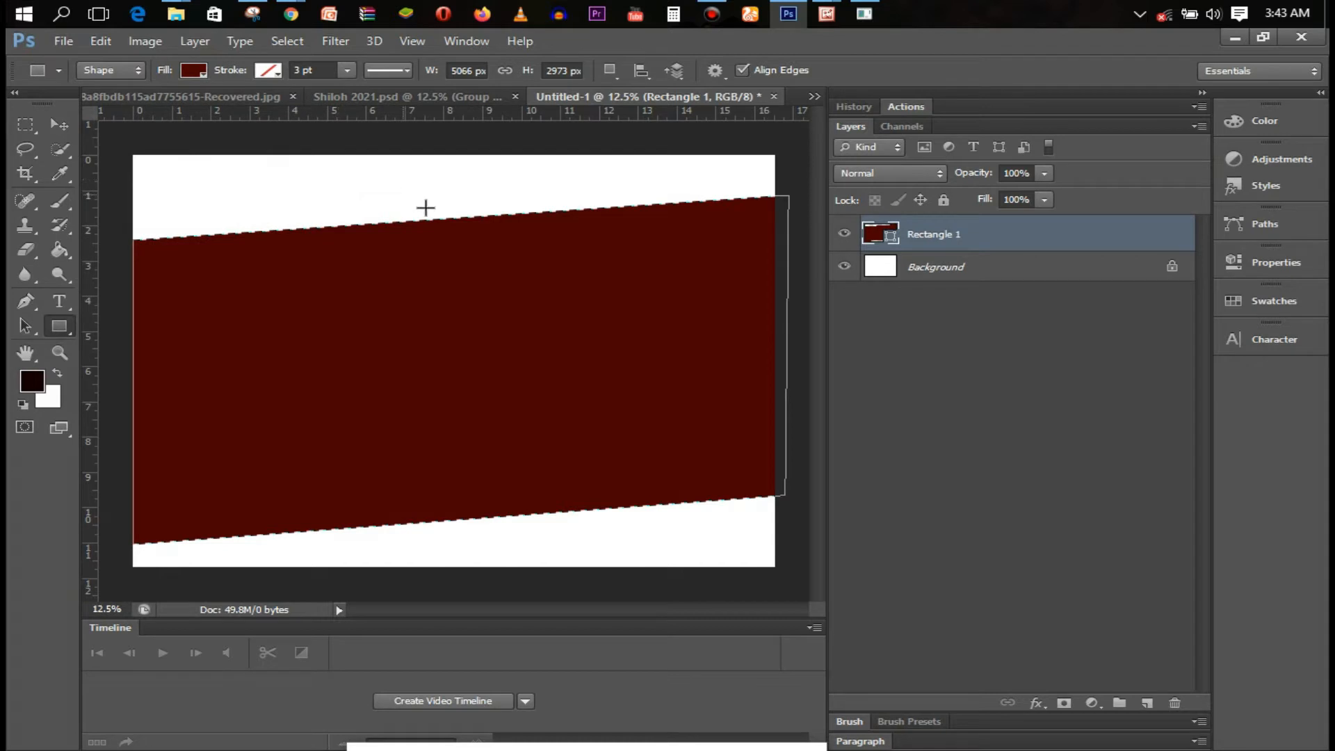
left_click(196, 71)
left_click(292, 107)
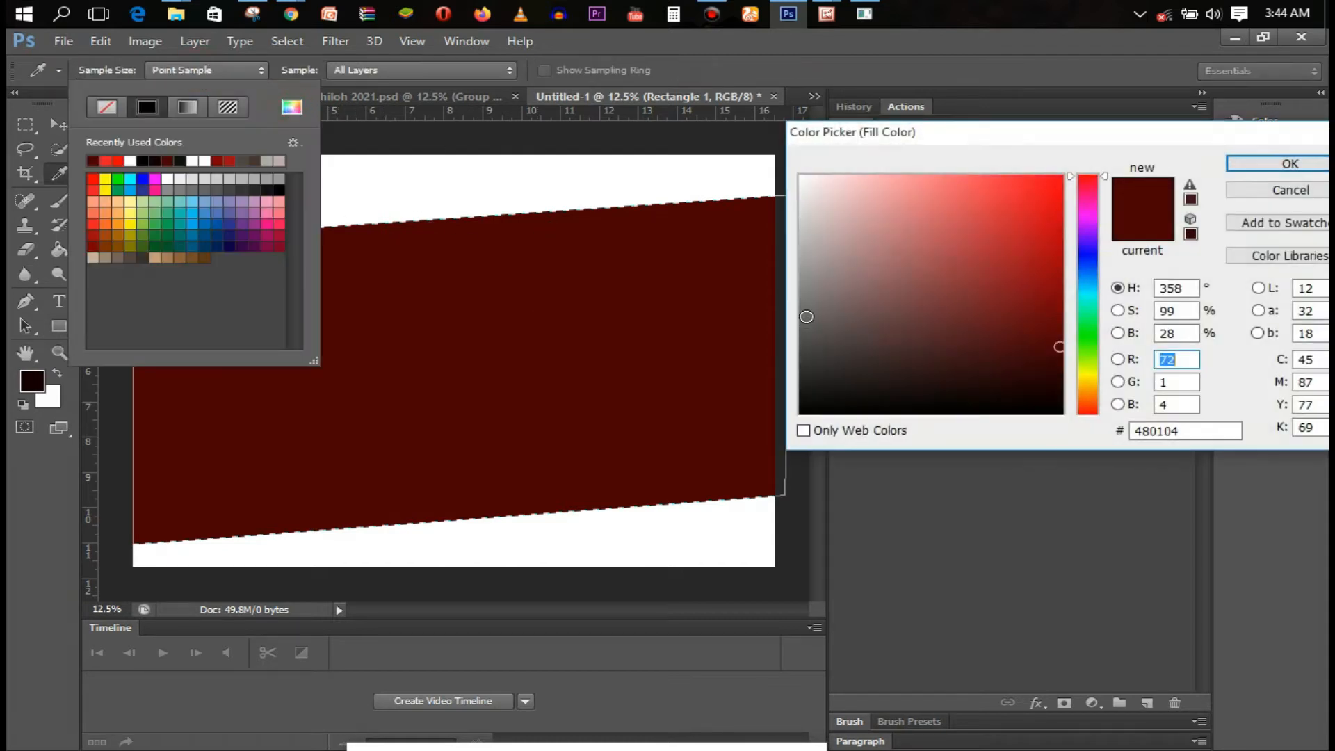
left_click_drag(1058, 314, 1054, 288)
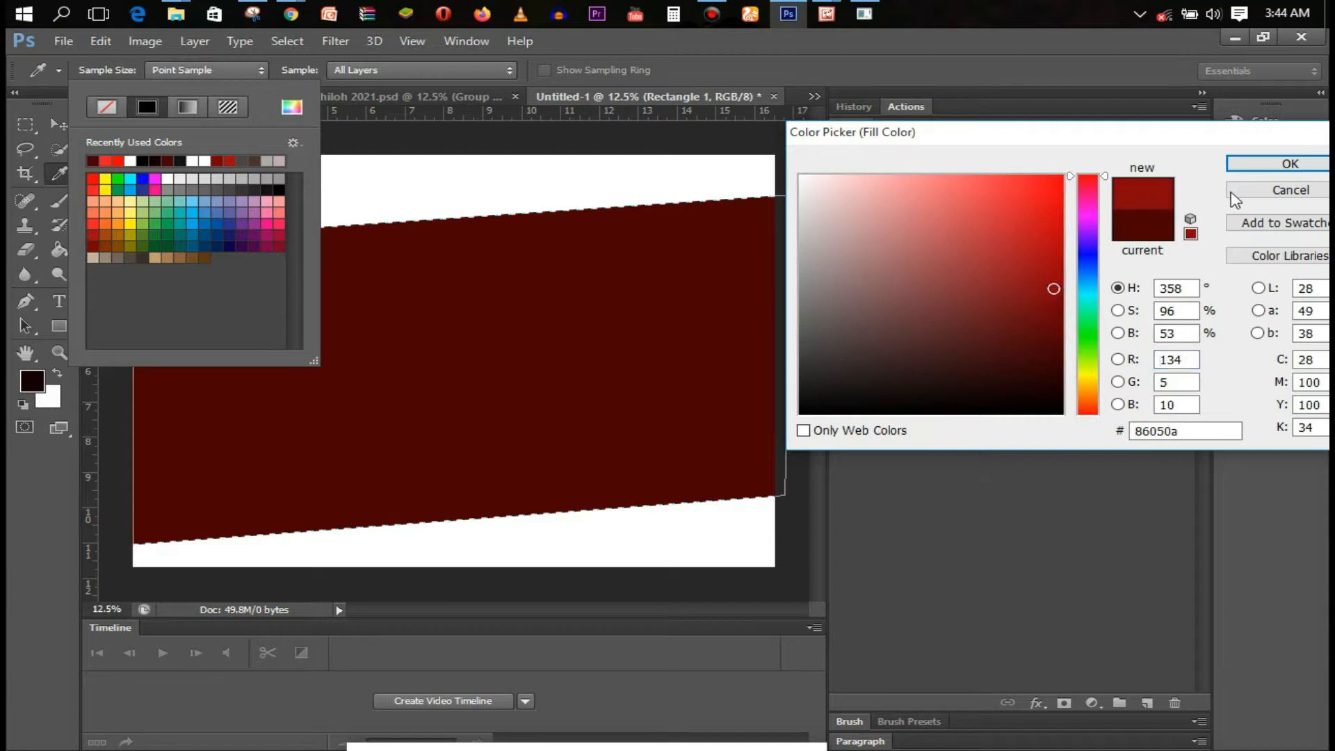
left_click(1290, 163)
left_click(242, 78)
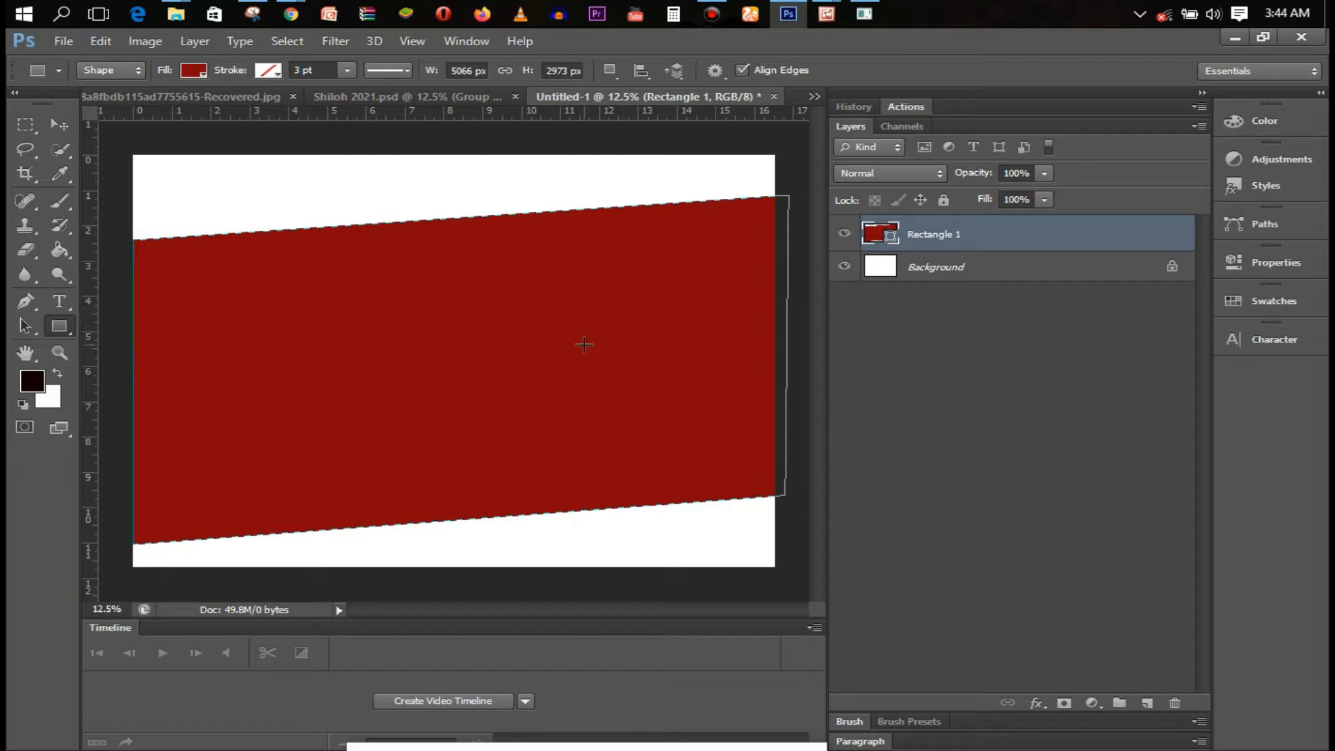
key("ctrl+j")
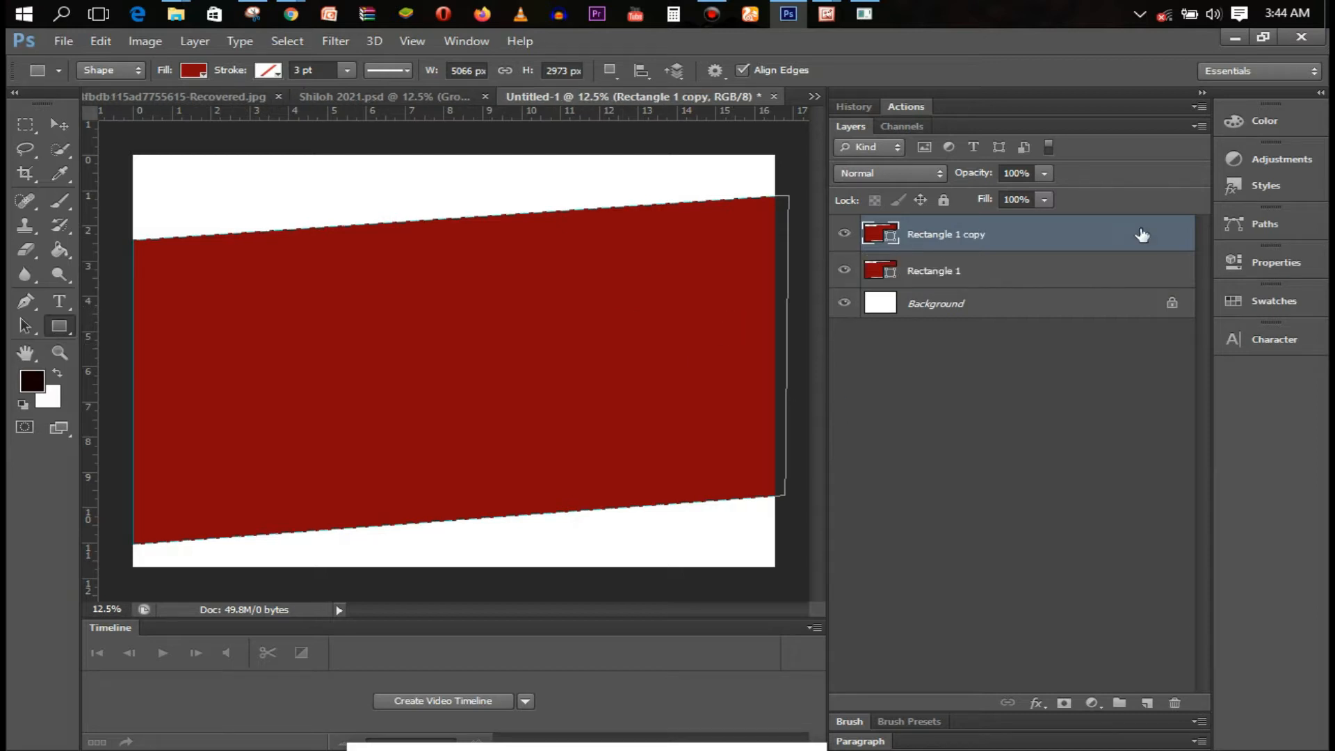
Stretch Rectangle 1's top and bottom edges so it is about 3405 px tall
left_click(995, 271)
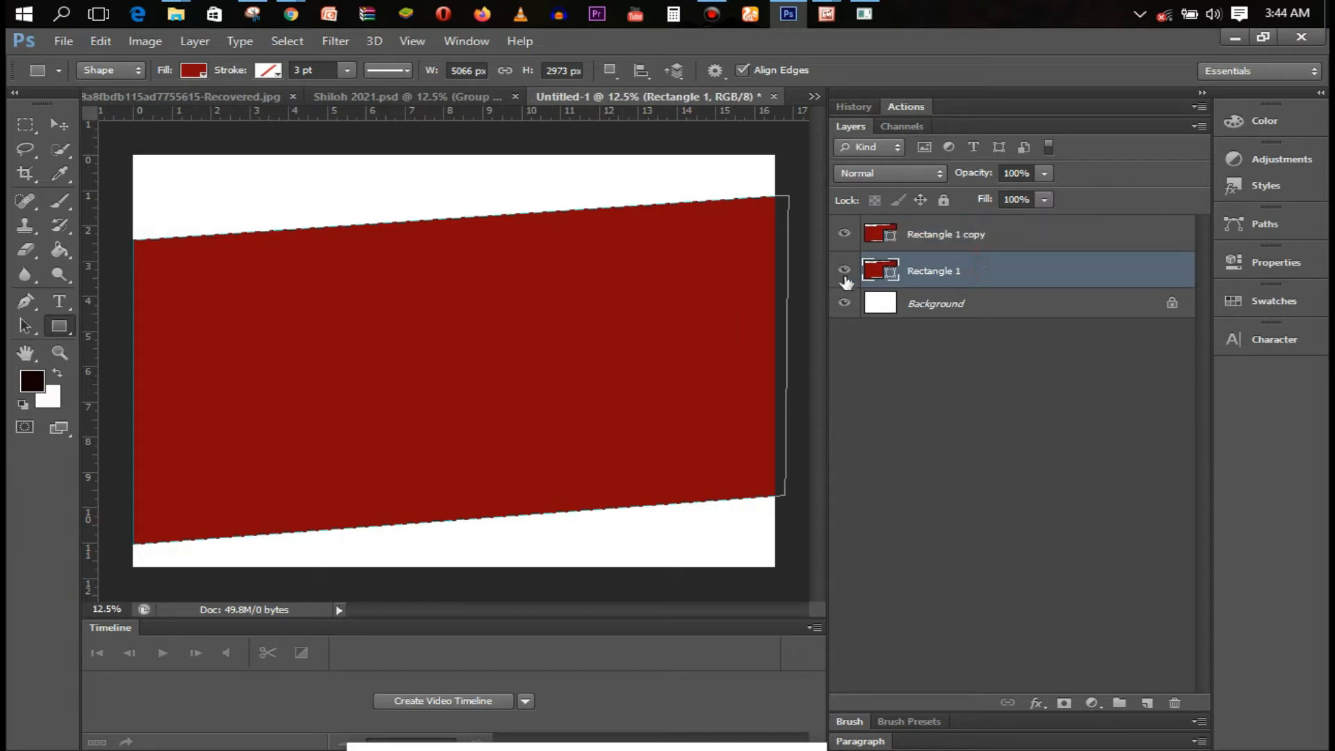
left_click(972, 235)
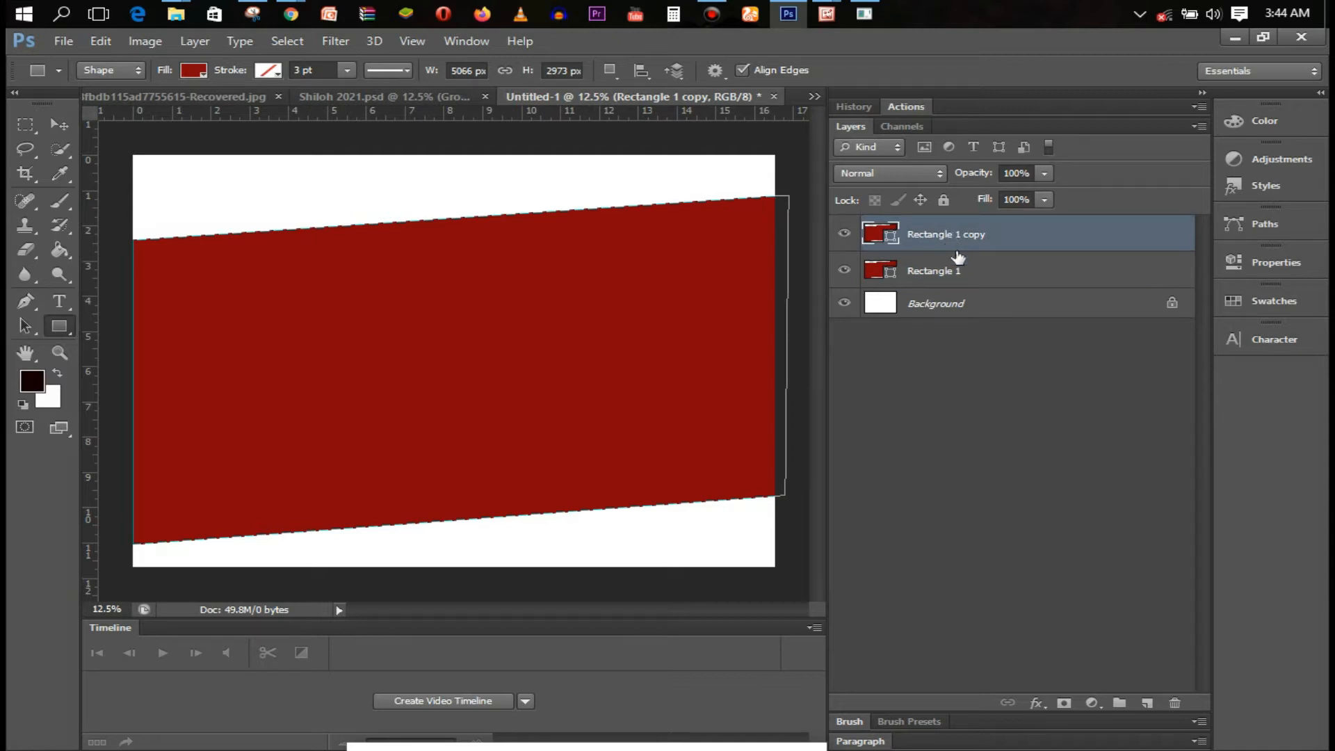
left_click(977, 277)
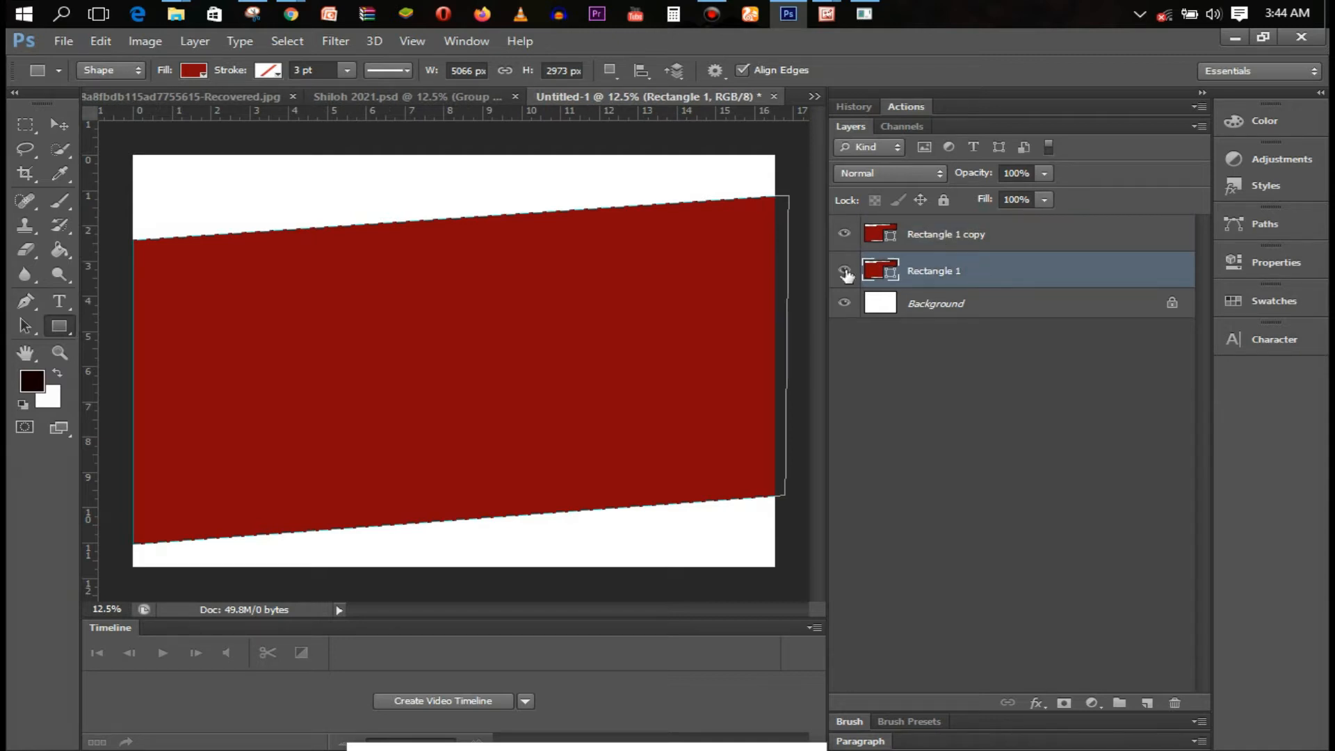
key("ctrl+t")
left_click_drag(463, 544, 461, 568)
left_click_drag(465, 187, 461, 167)
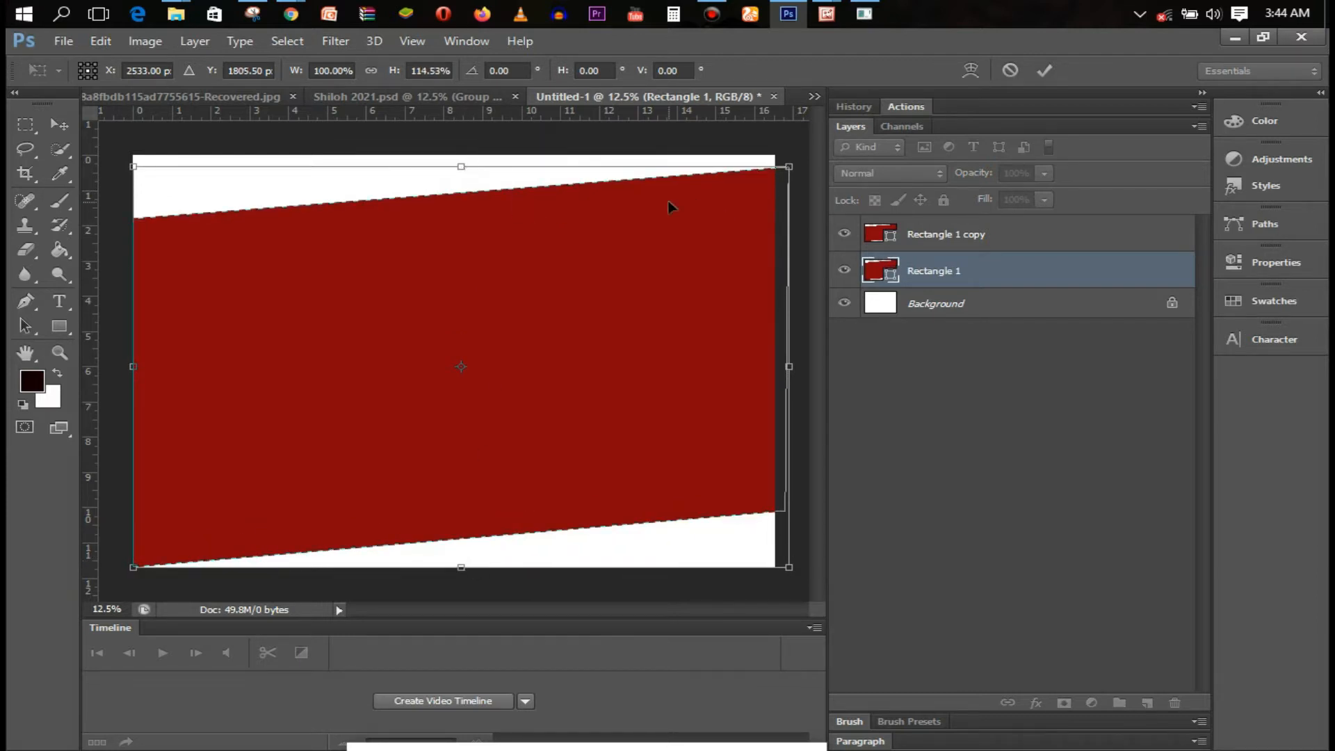
key("Return")
Give Rectangle 1 a bright red fill from the swatches
left_click(193, 70)
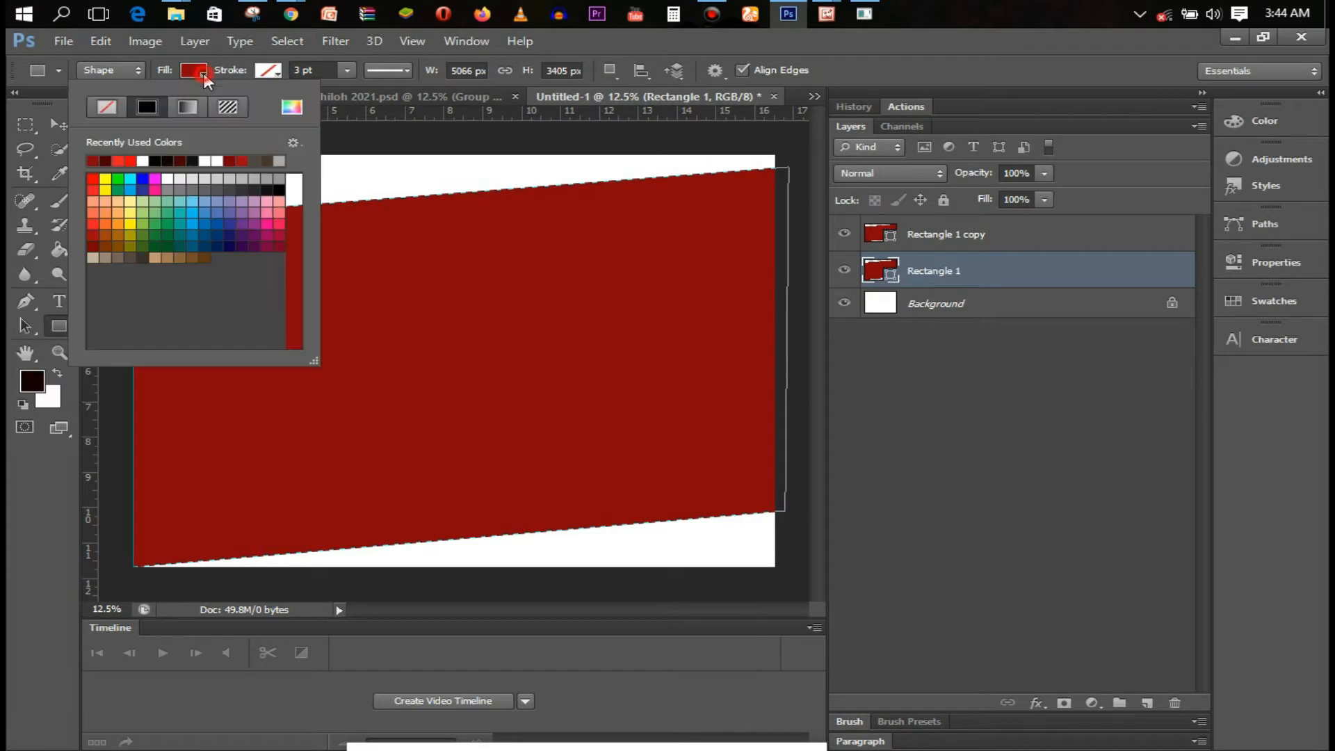
left_click(130, 160)
left_click(326, 169)
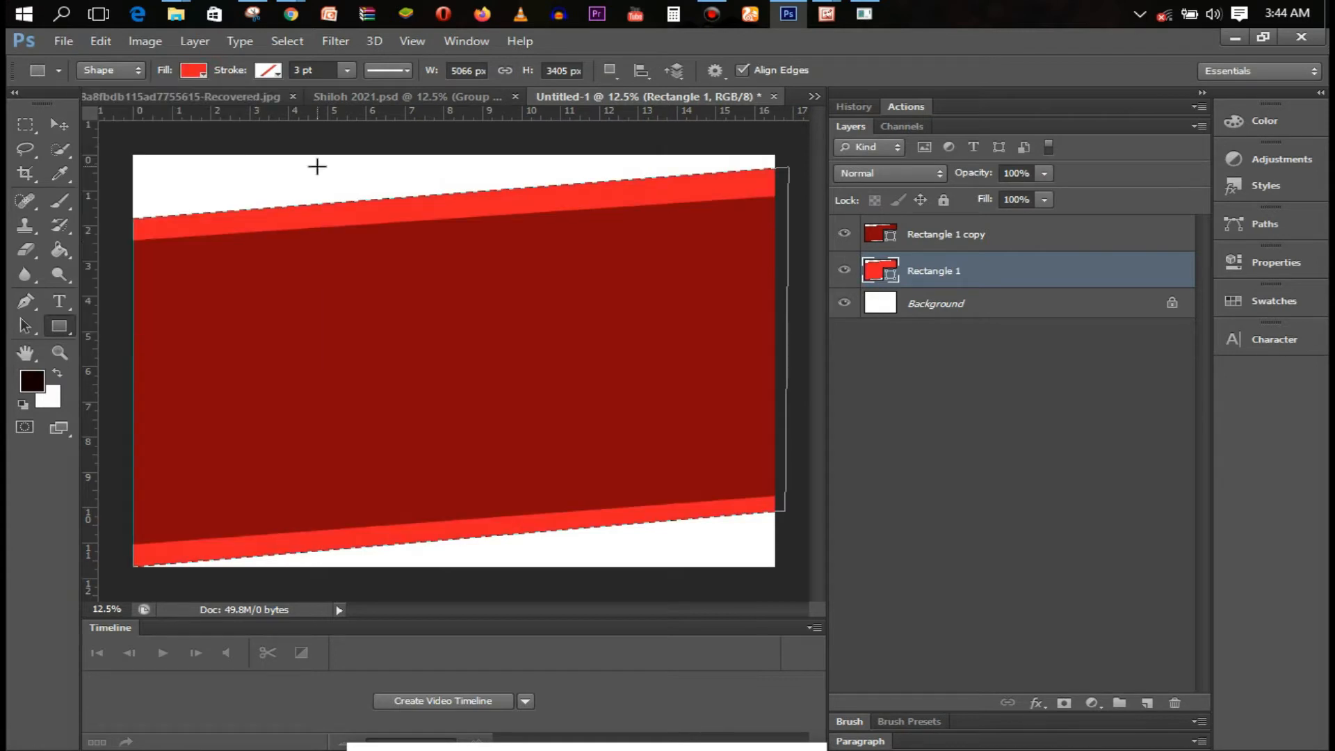
left_click(1002, 239)
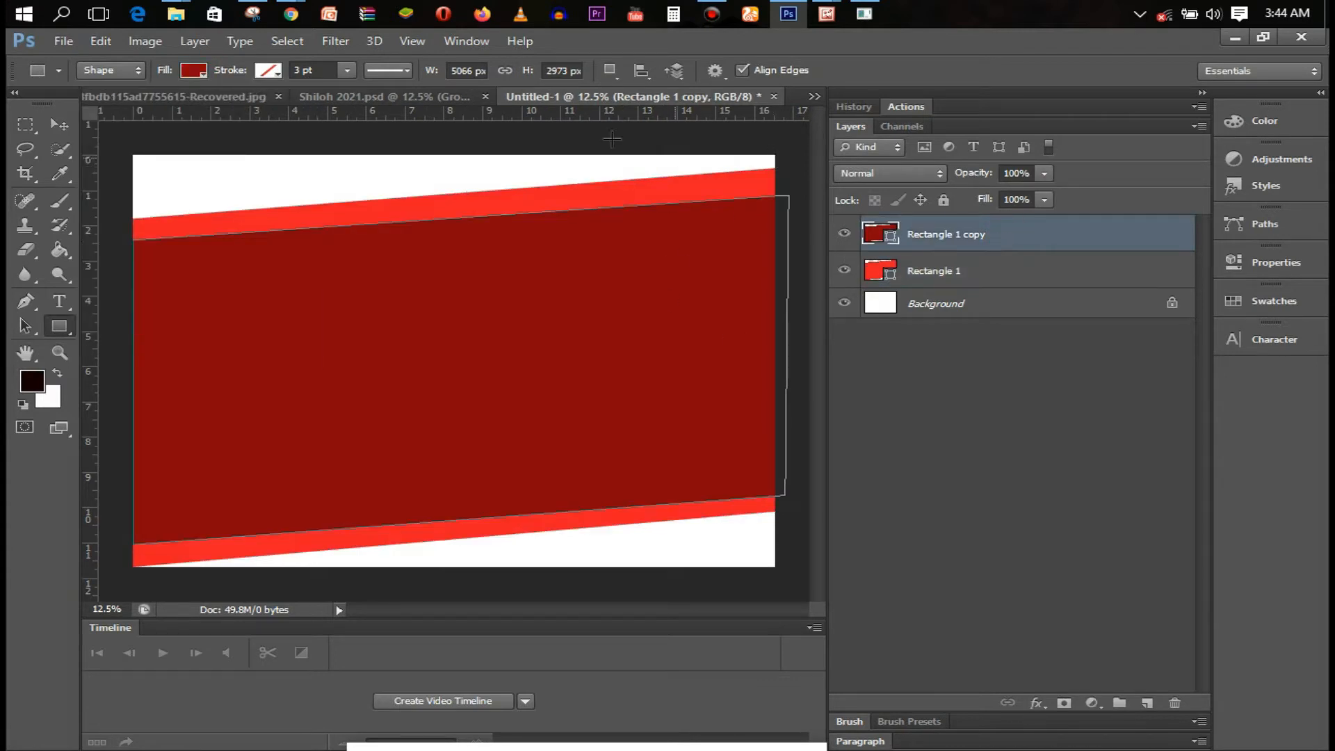
left_click(63, 41)
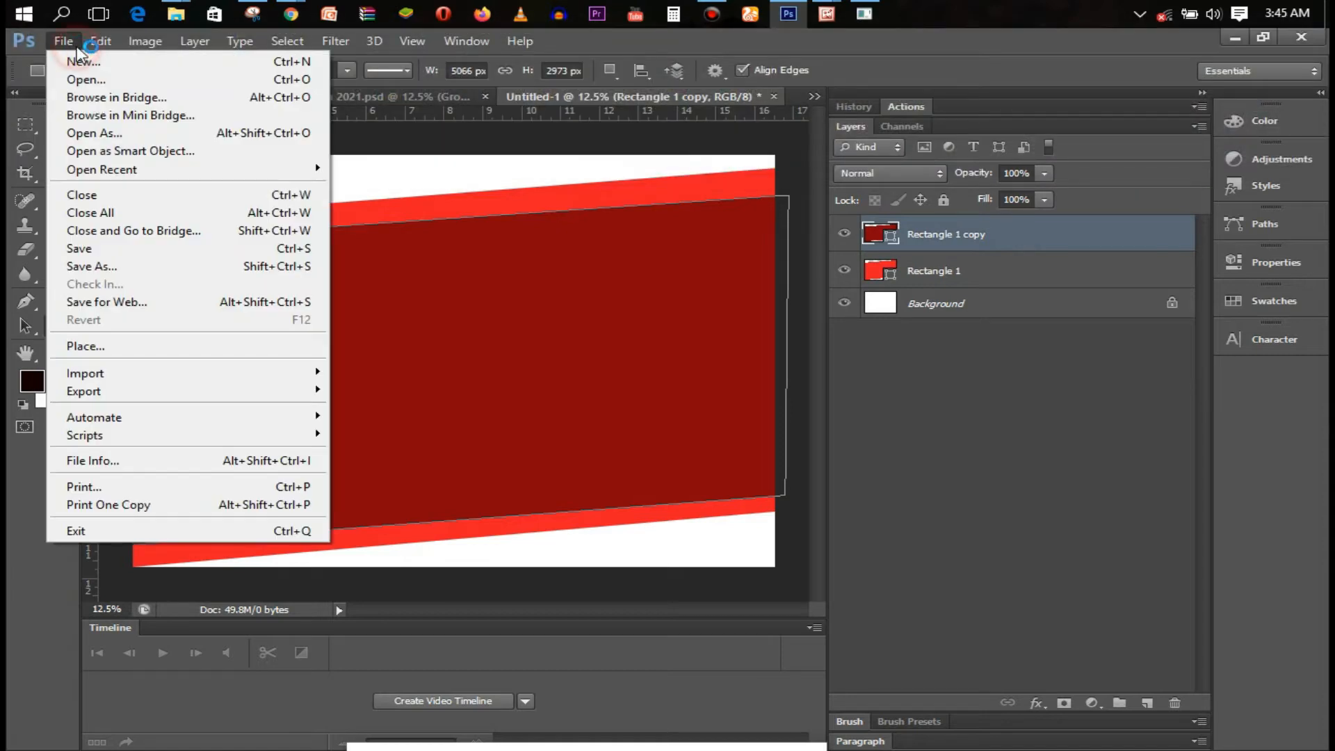
left_click(136, 344)
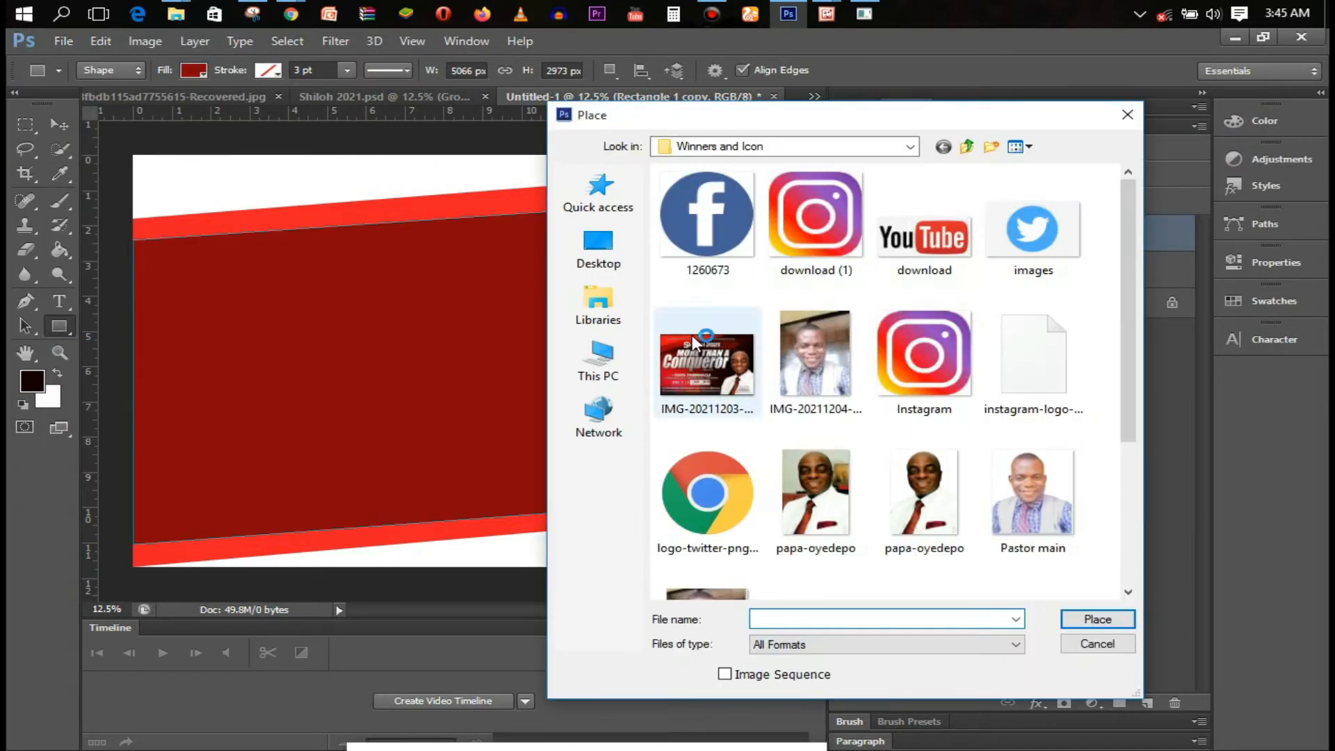
left_click(774, 143)
left_click(768, 311)
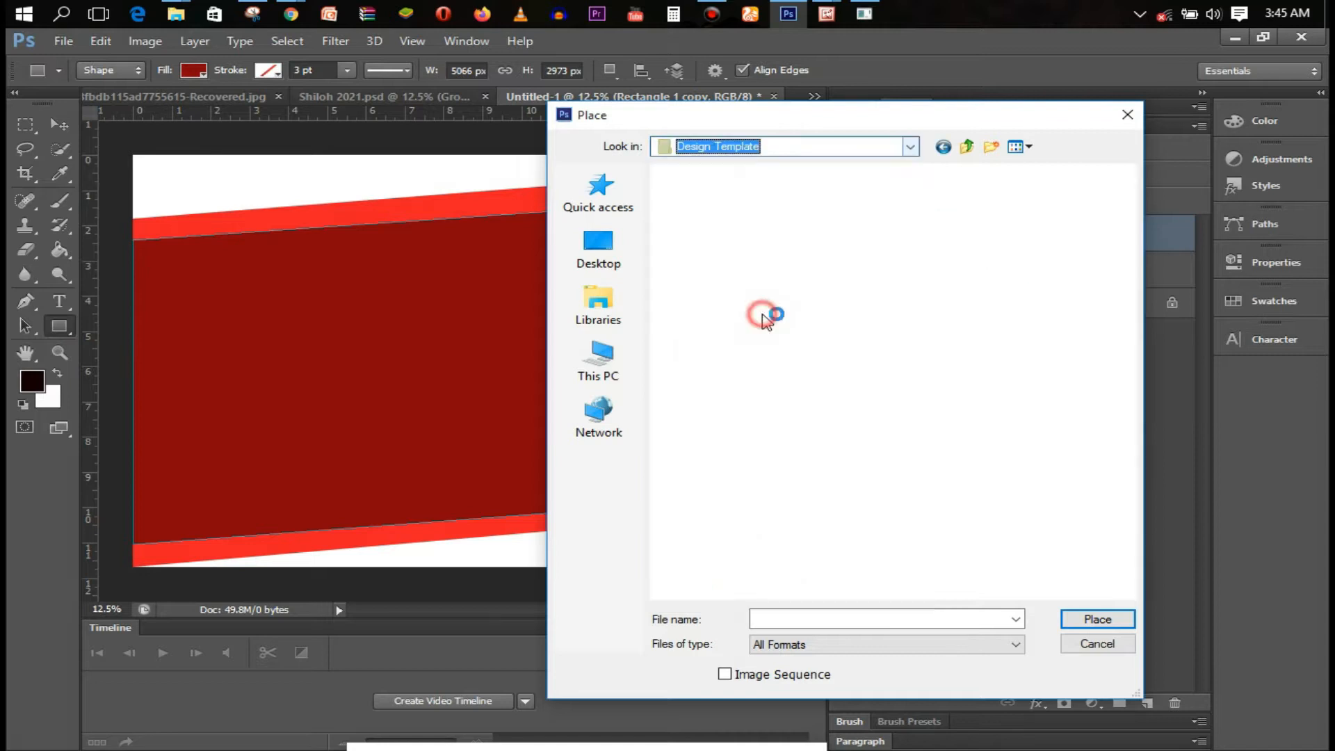
left_click_drag(1128, 200, 1130, 233)
double_click(945, 348)
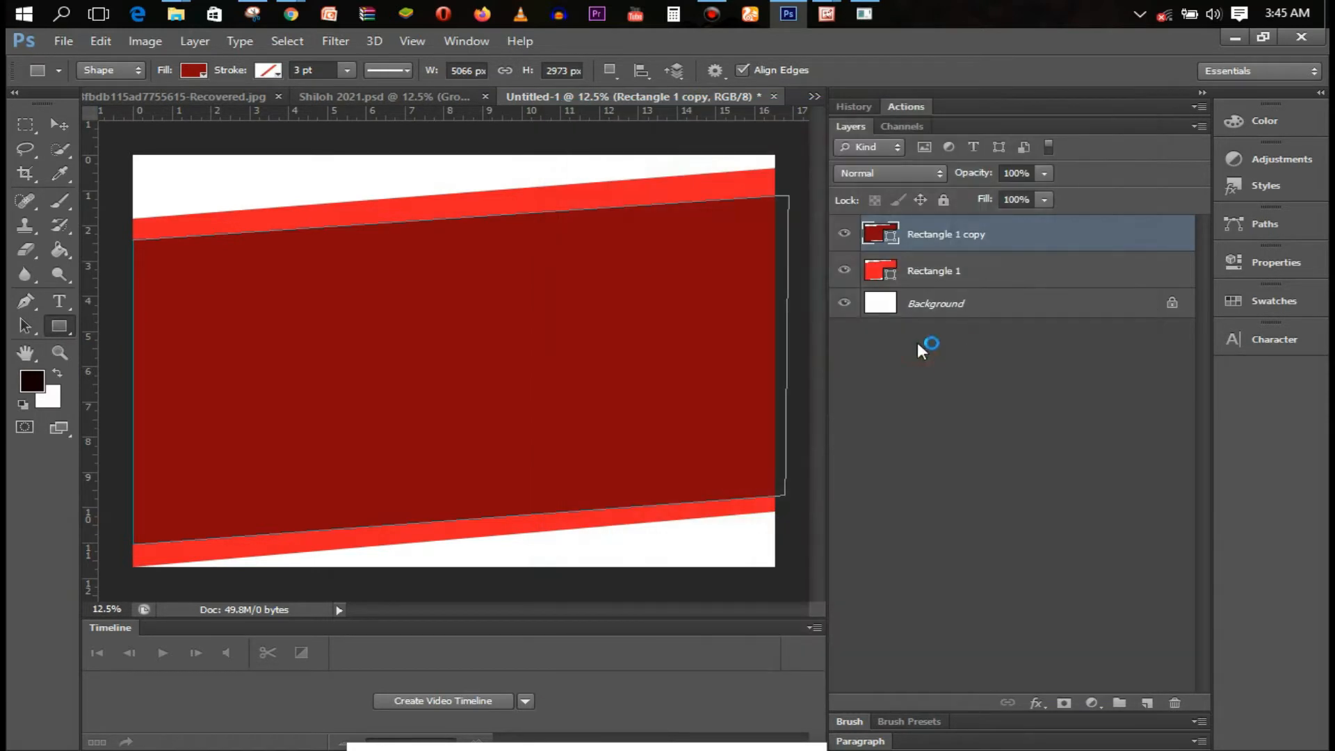
key("Return")
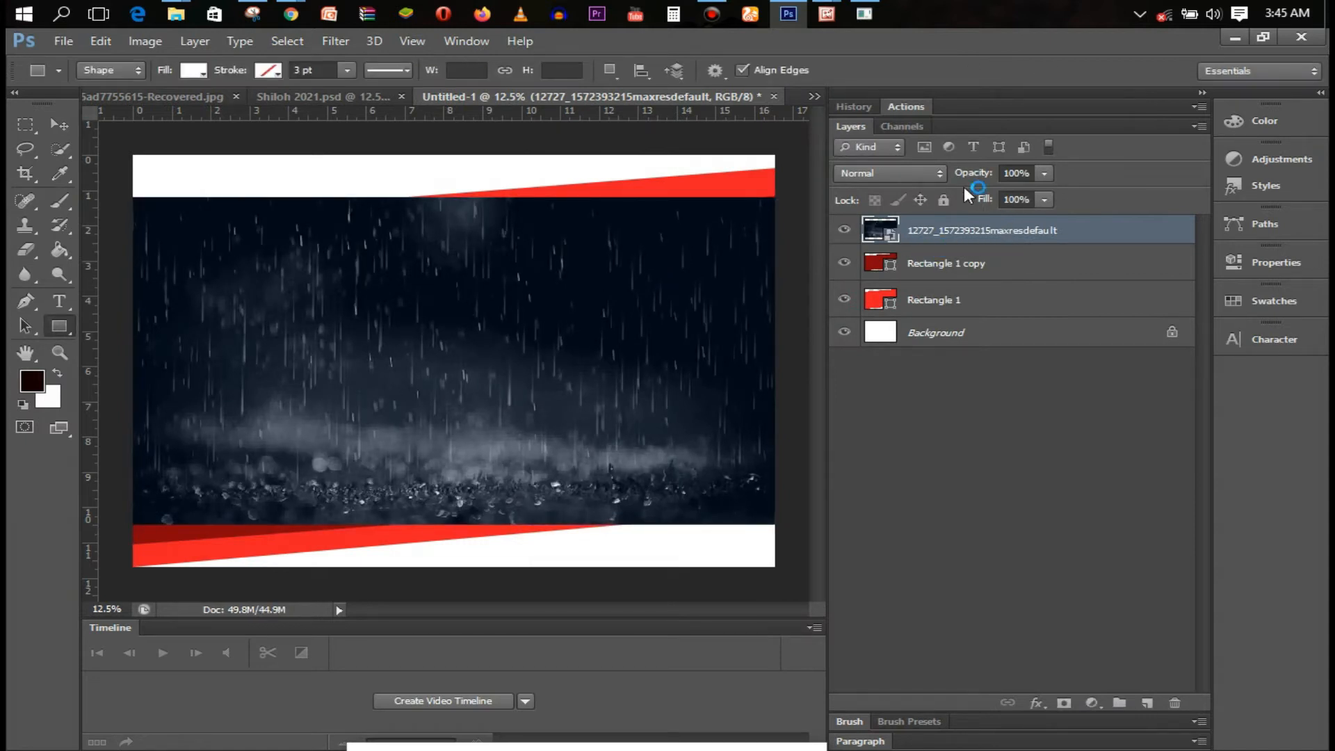
Set the rain image to Darken blend mode and clip it to the band below
left_click(920, 173)
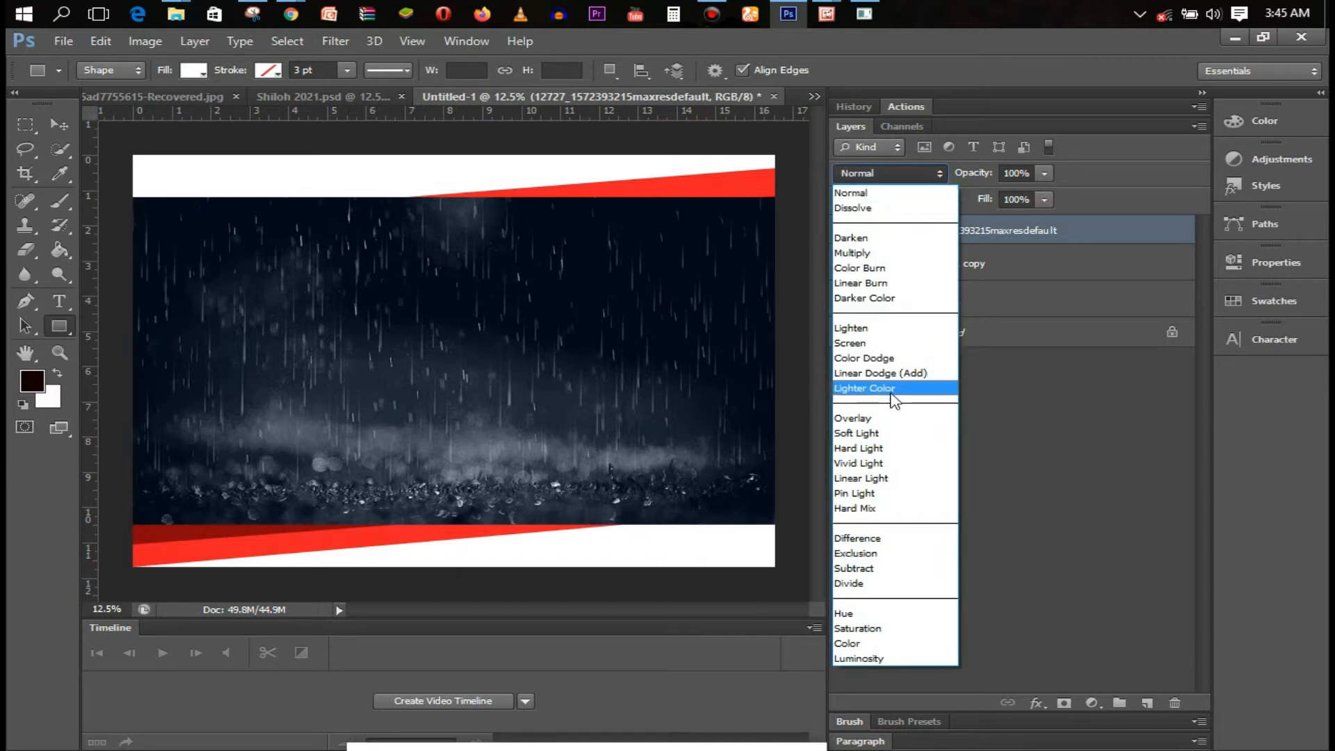
left_click(886, 240)
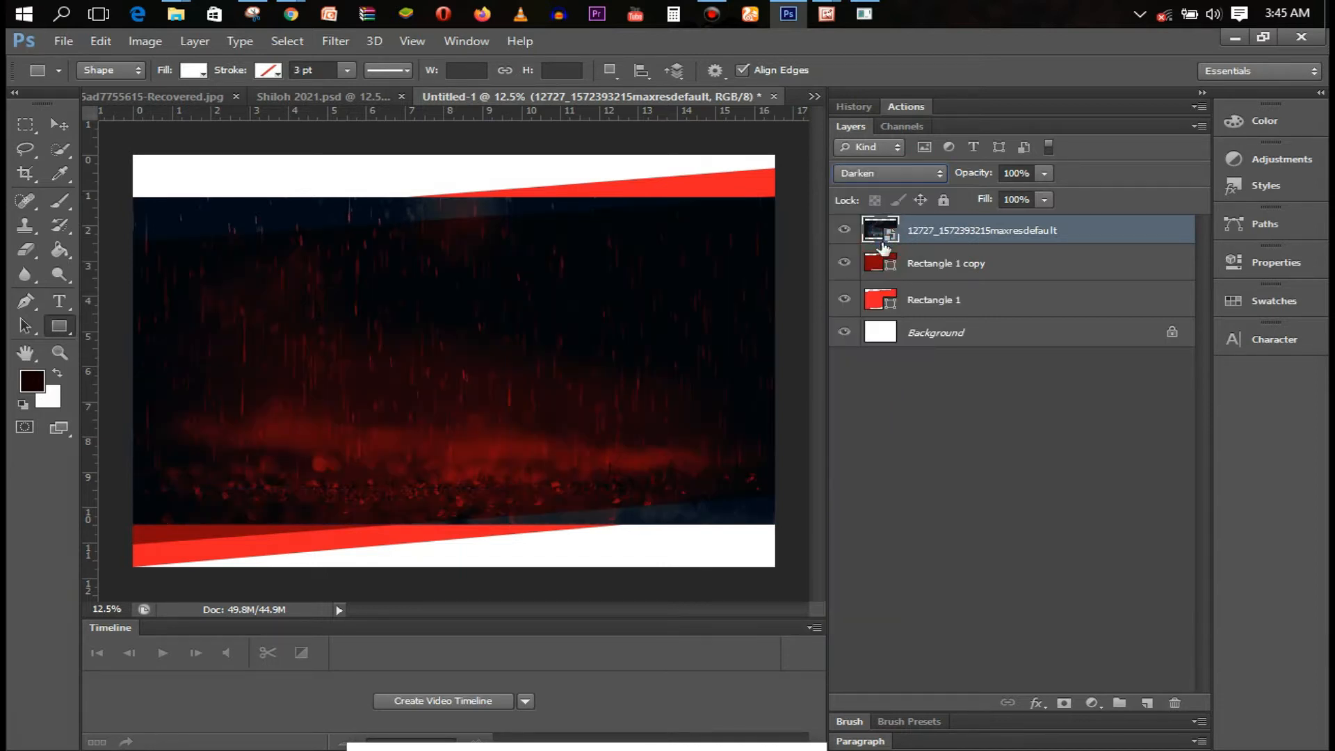
right_click(1046, 246)
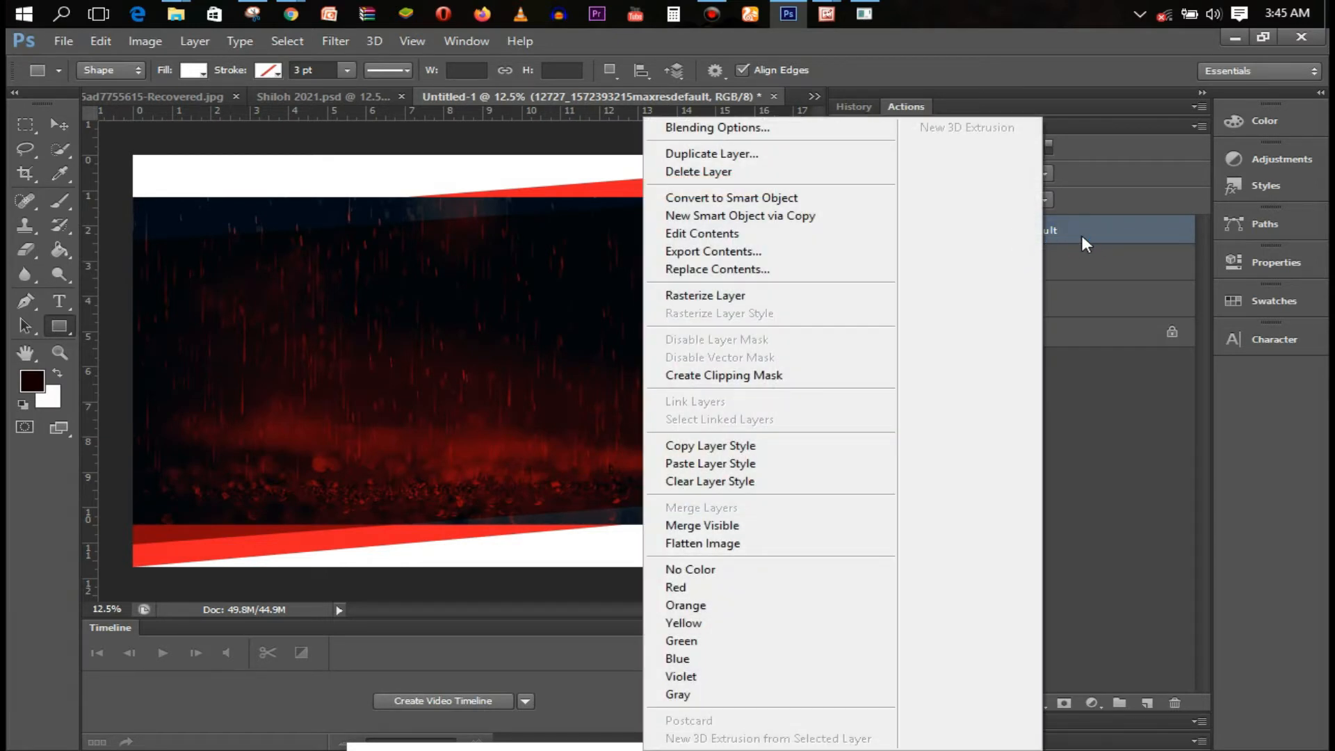
left_click(821, 375)
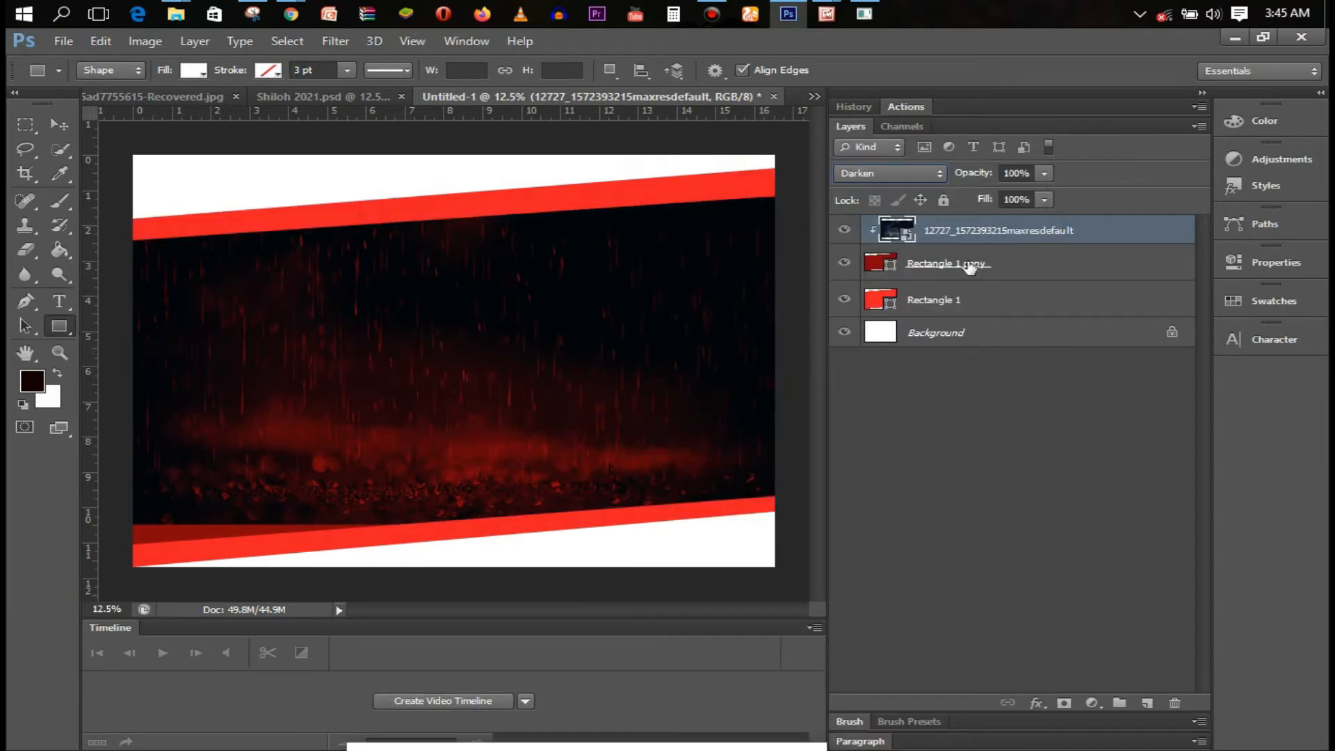
left_click_drag(998, 236, 1000, 237)
key("alt")
Stretch the rain image taller to cover the band's top and bottom
key("ctrl+t")
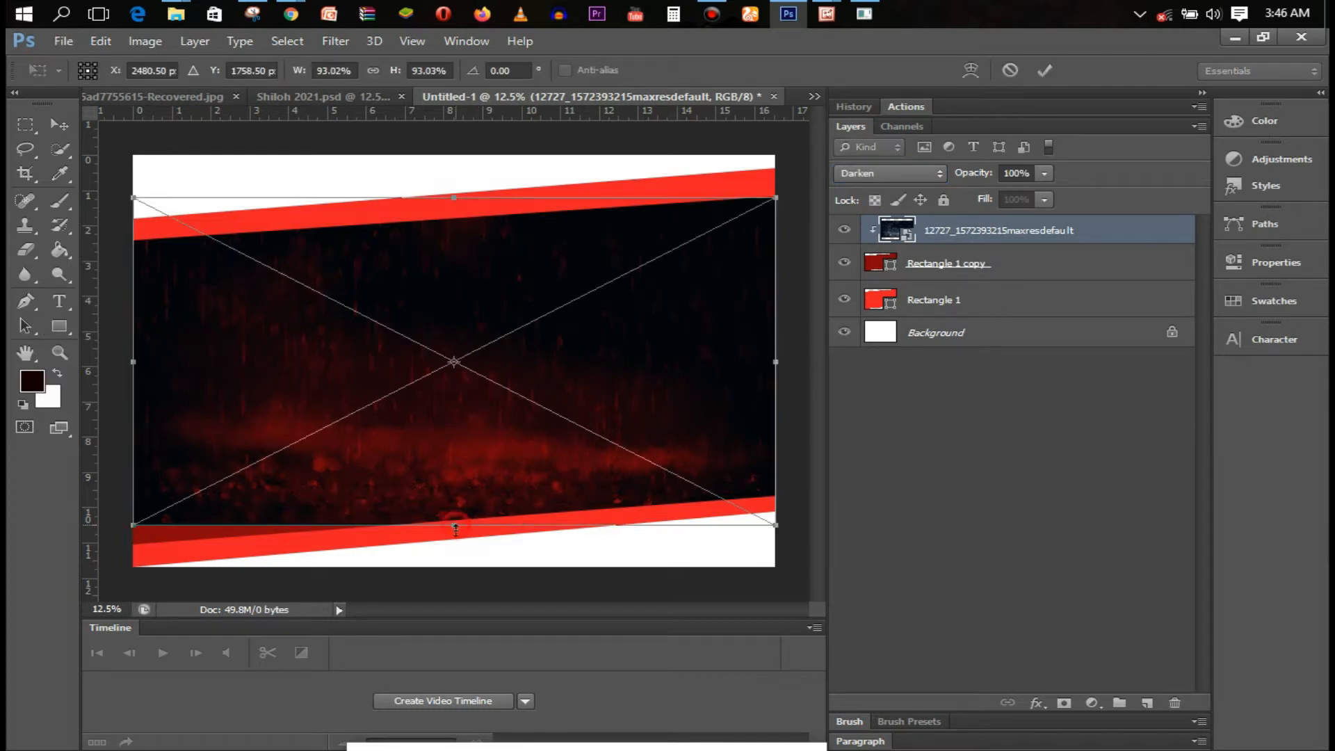
left_click_drag(455, 527, 454, 544)
left_click_drag(454, 198, 456, 184)
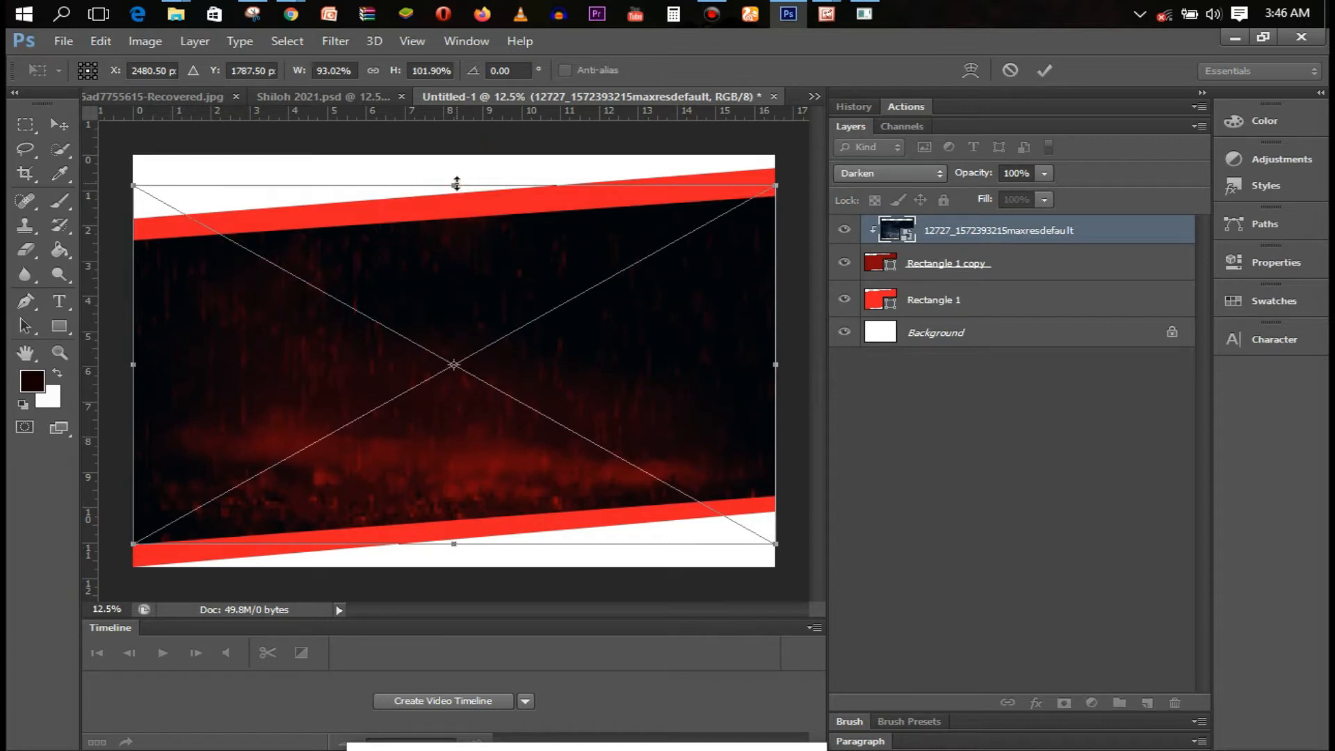
key("Return")
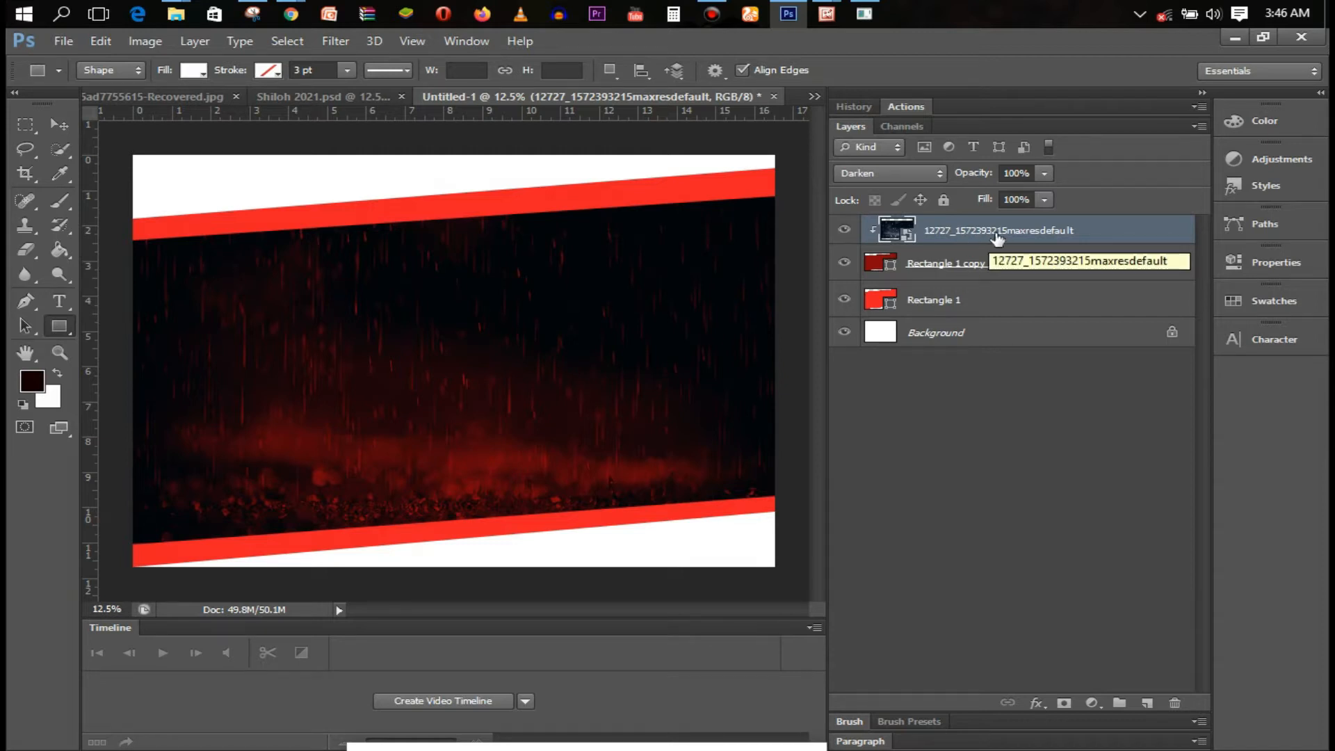
right_click(1126, 236)
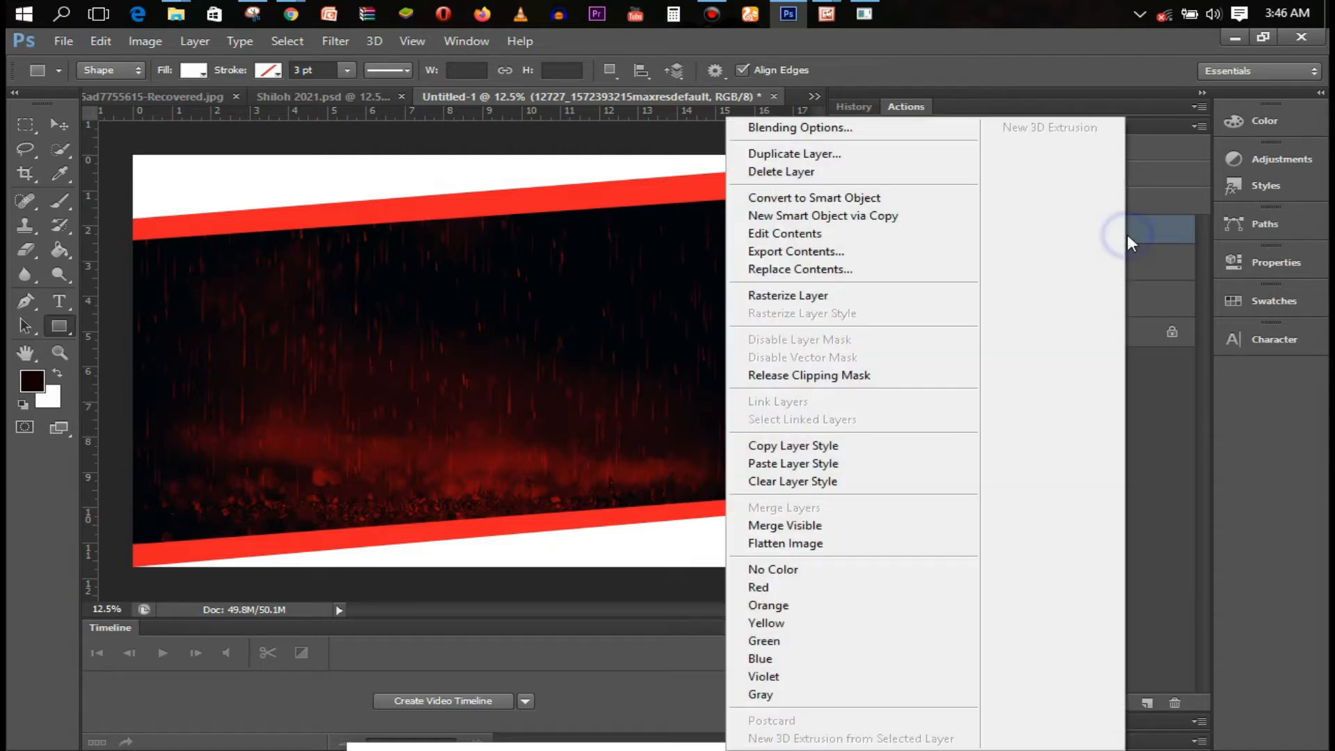
Release the rain image's clipping mask and give Rectangle 1 a bright red fill
left_click(857, 383)
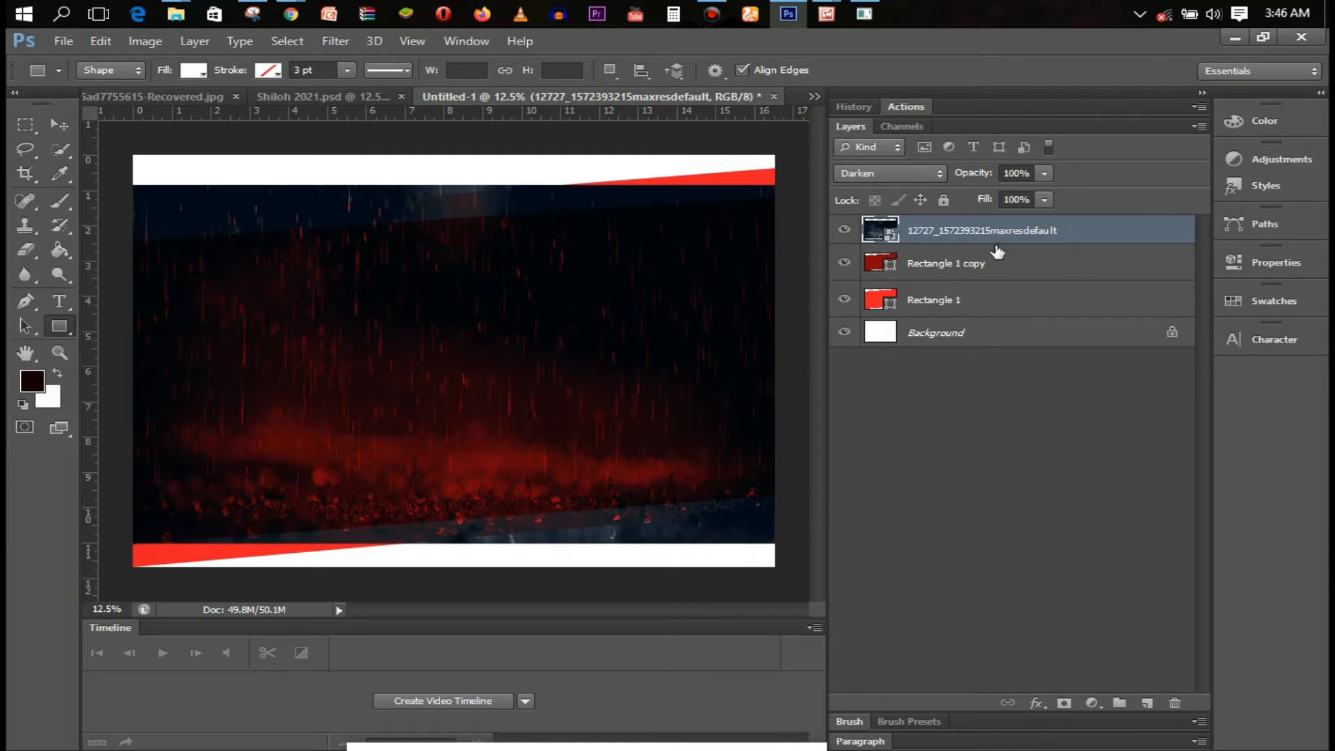
left_click(1014, 299)
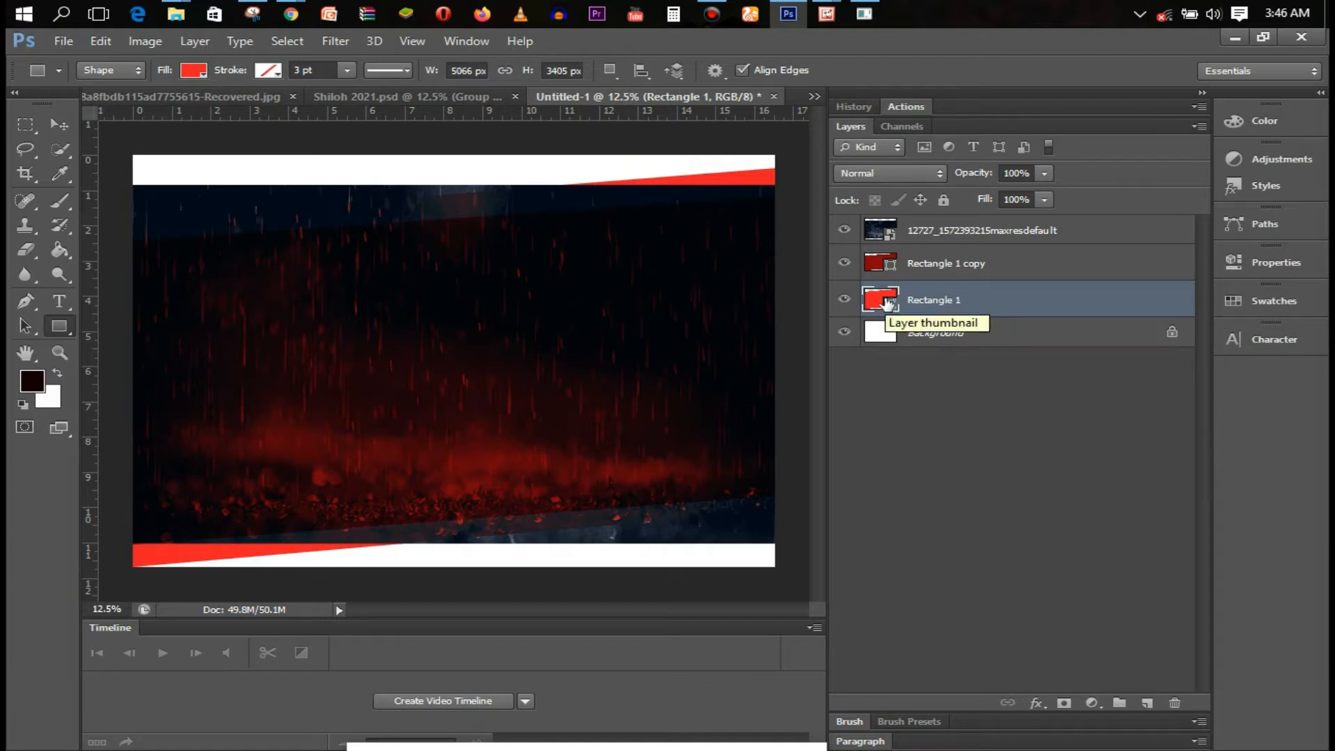
left_click(193, 70)
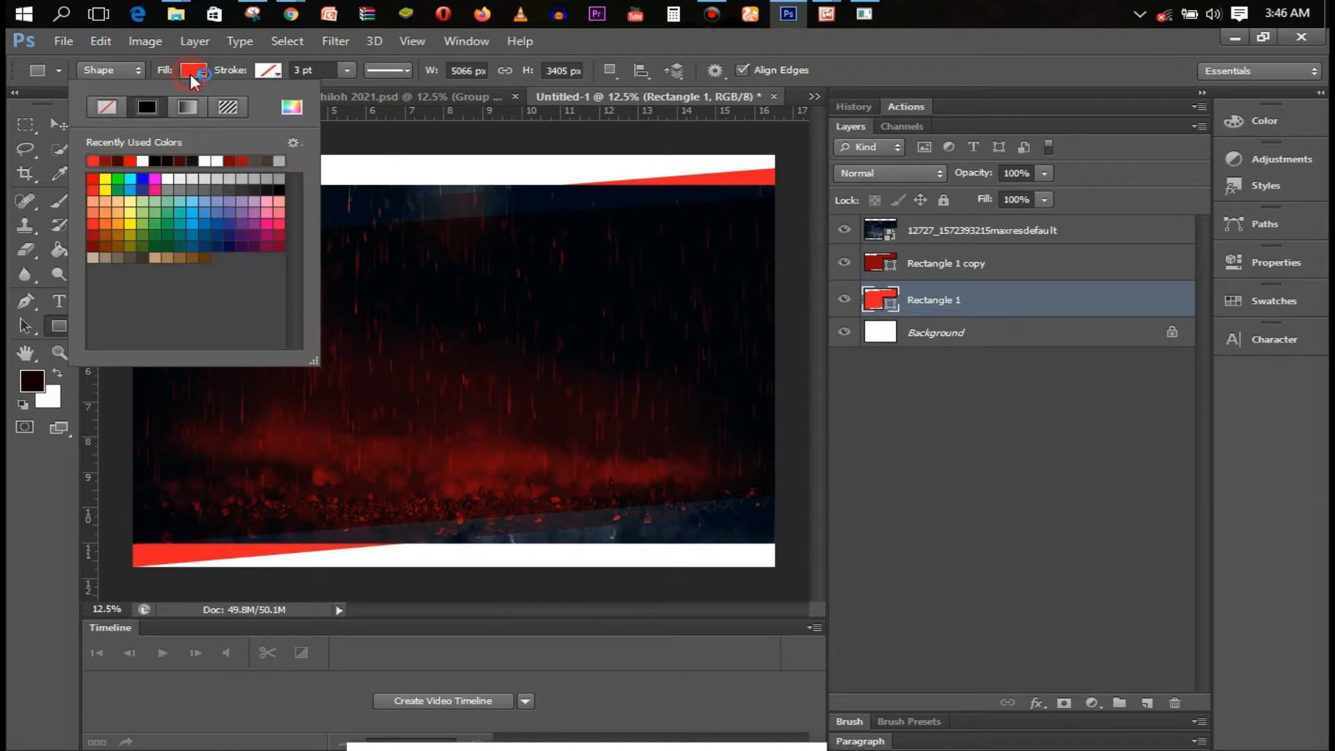
left_click(252, 158)
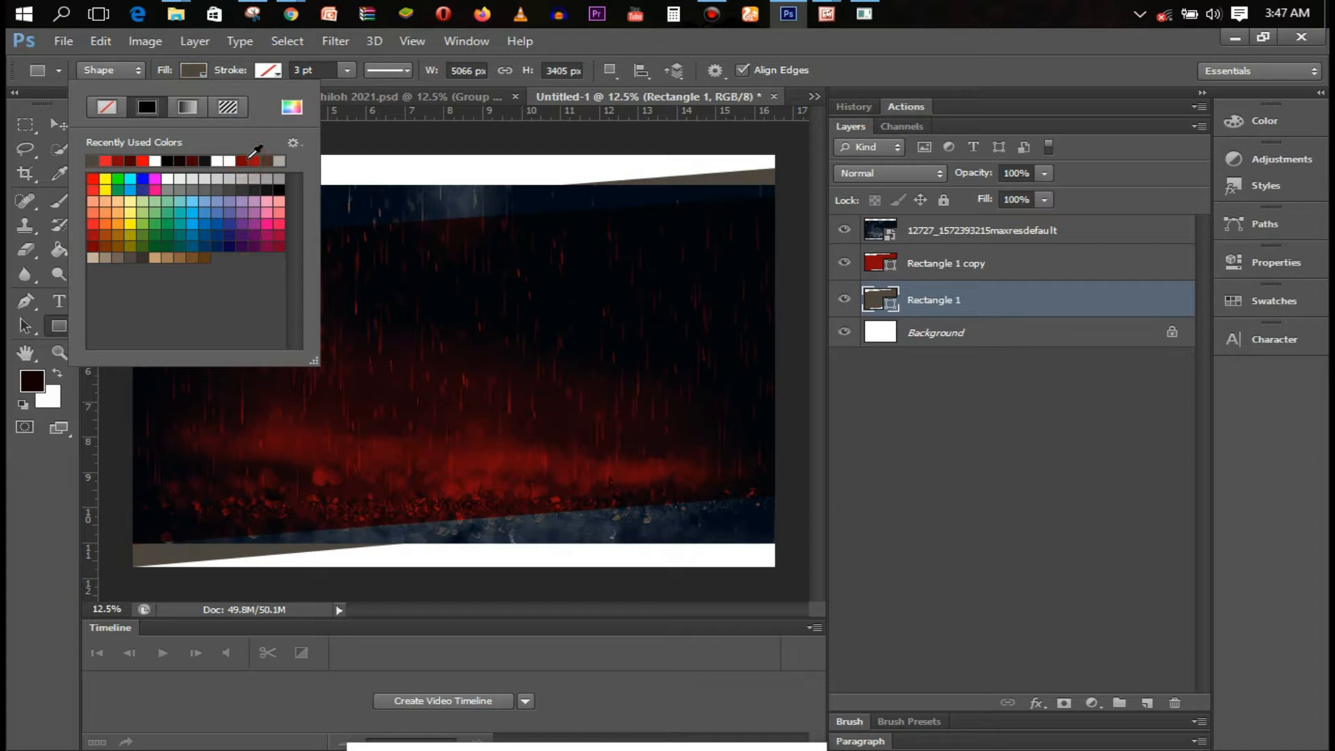
left_click(256, 160)
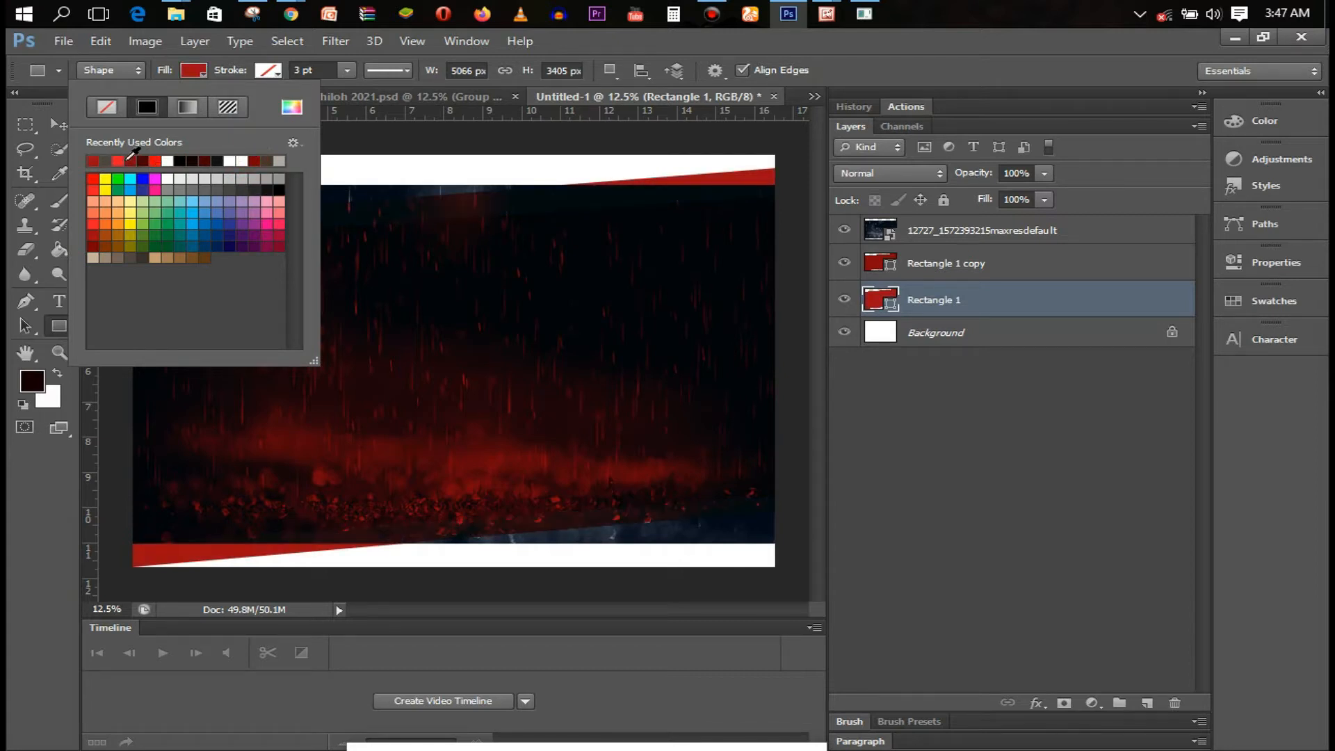
left_click(95, 183)
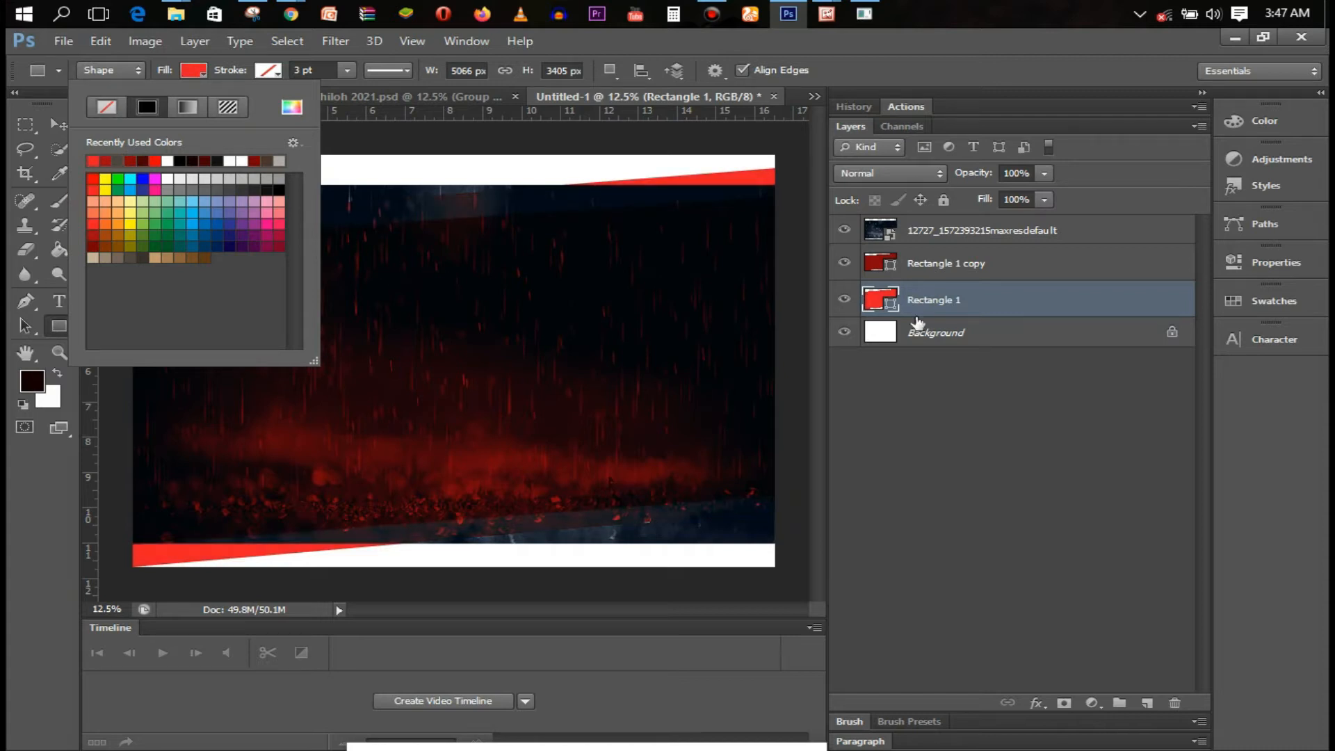
left_click(968, 313)
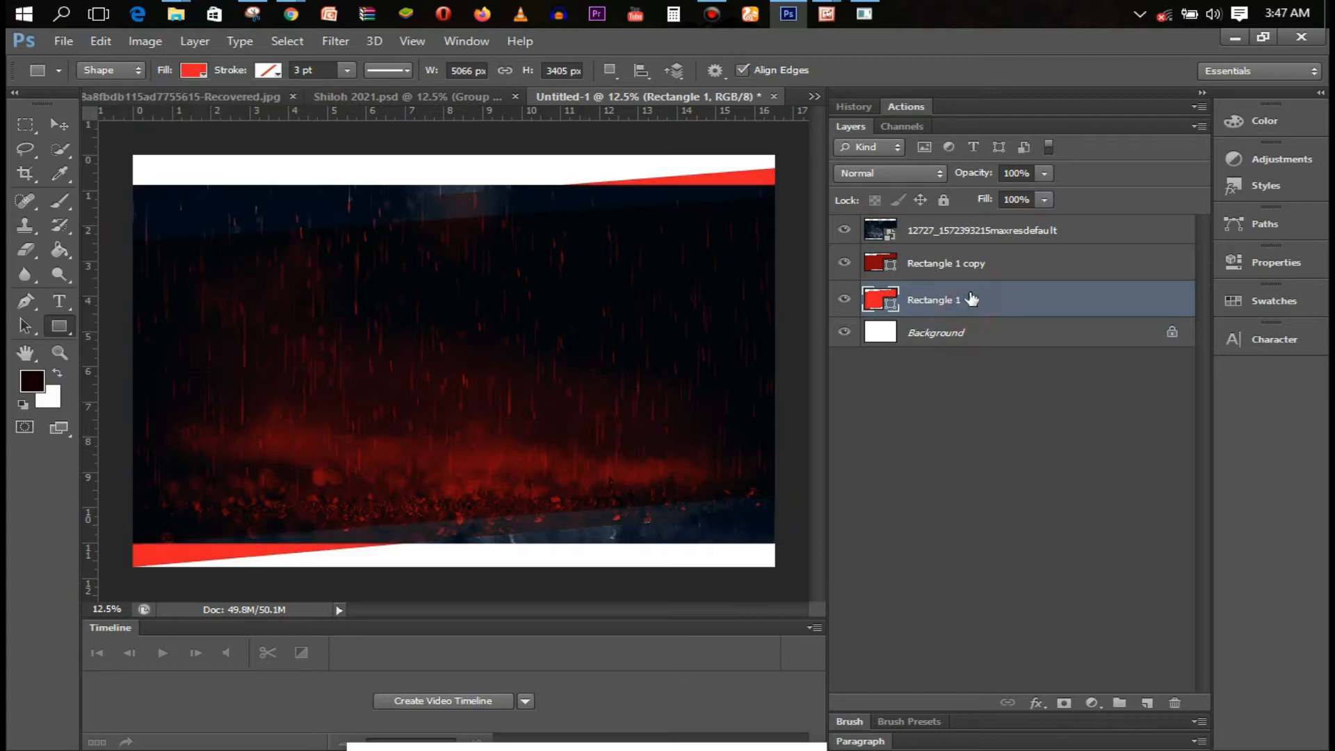
Deepen Rectangle 1's fill to red c0050c, then draw a full-canvas rectangle
left_click(194, 69)
left_click(290, 110)
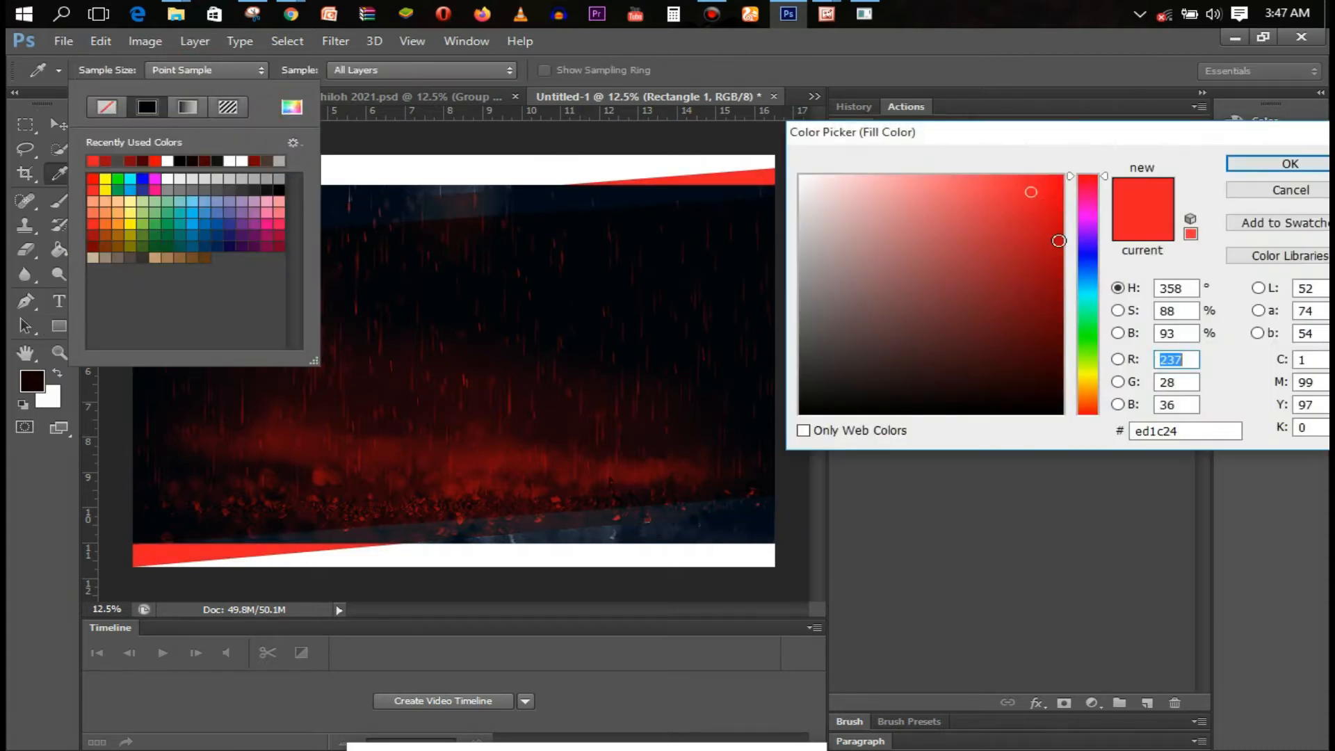
left_click_drag(1062, 255, 1055, 235)
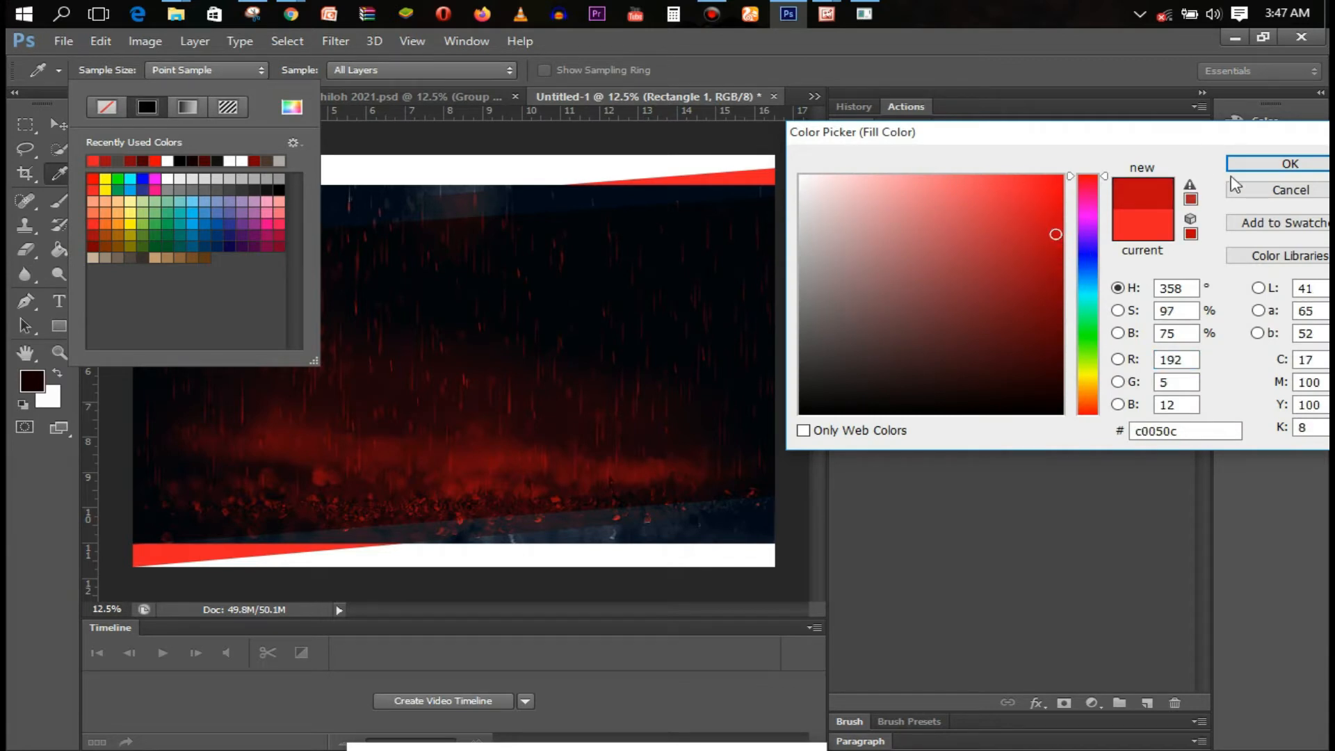
left_click(1251, 162)
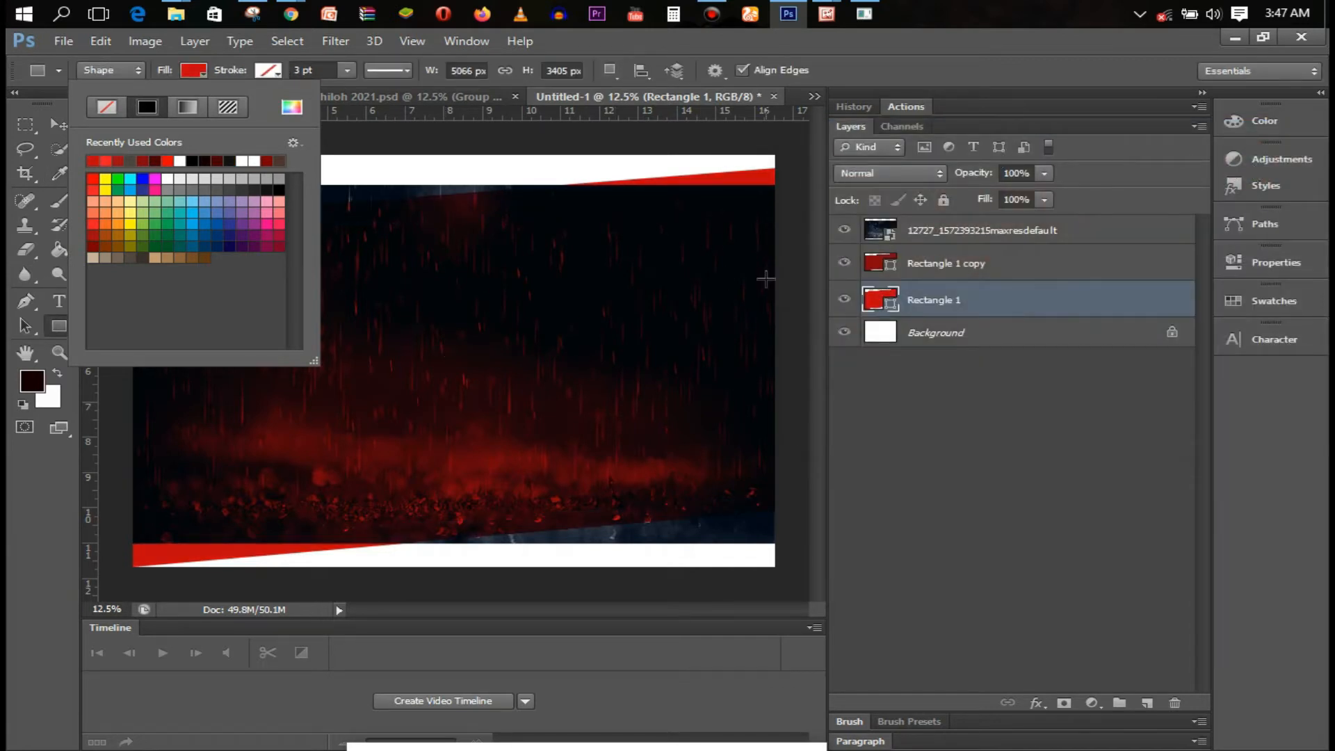
left_click(201, 75)
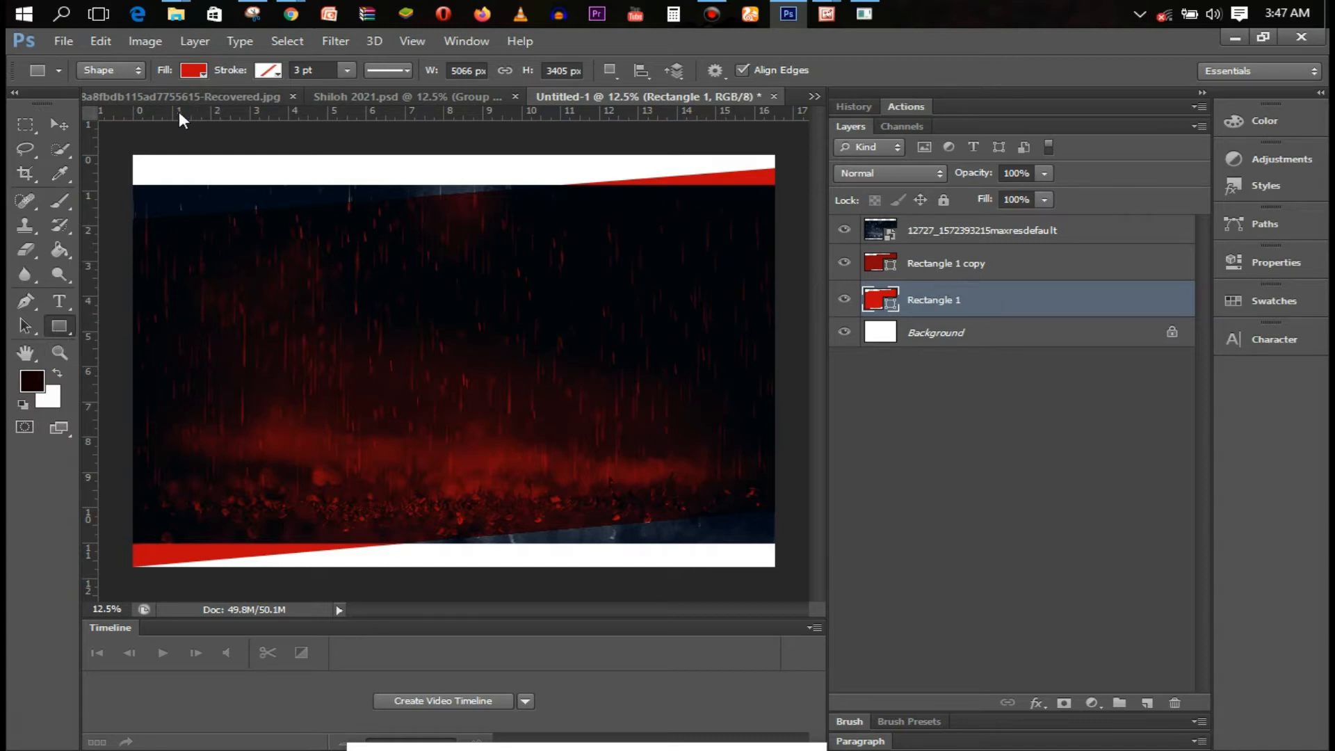
left_click_drag(132, 152, 778, 572)
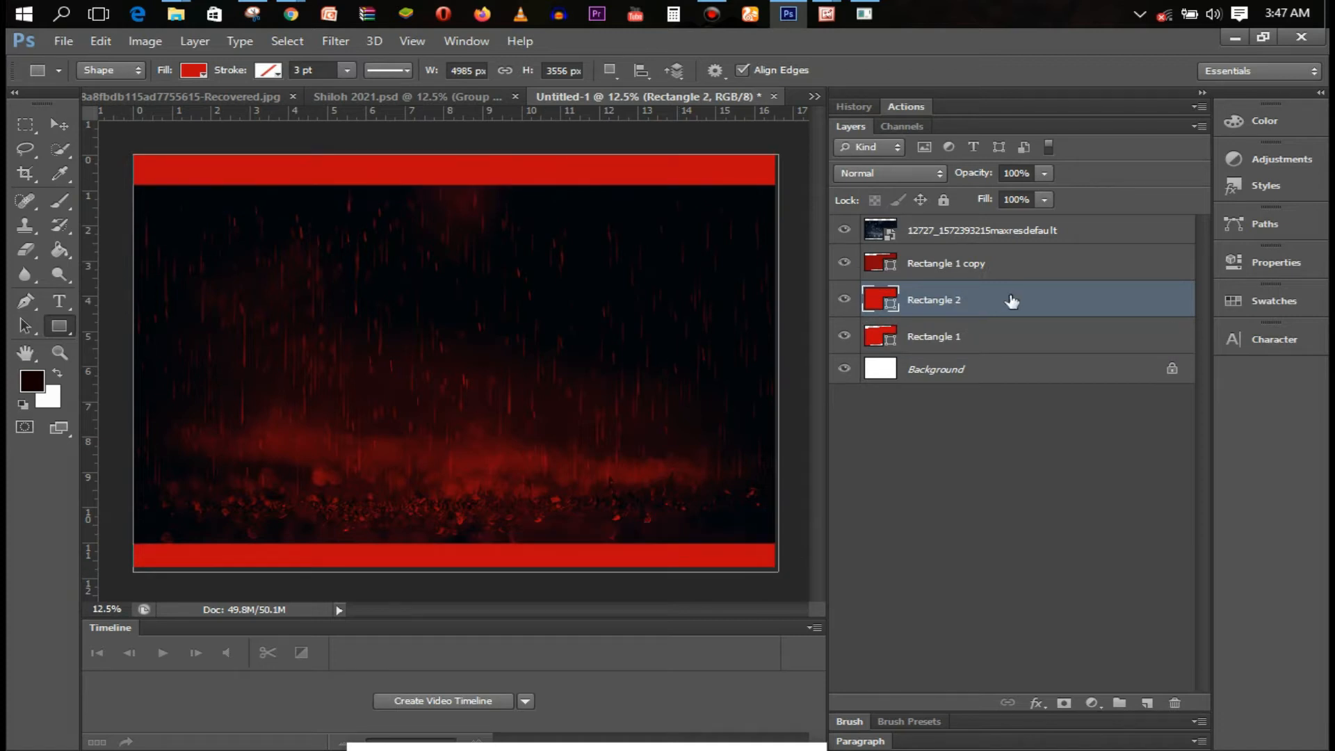
Move the full-canvas Rectangle 2 below Rectangle 1 and hide the rain image
left_click_drag(1017, 300, 1018, 349)
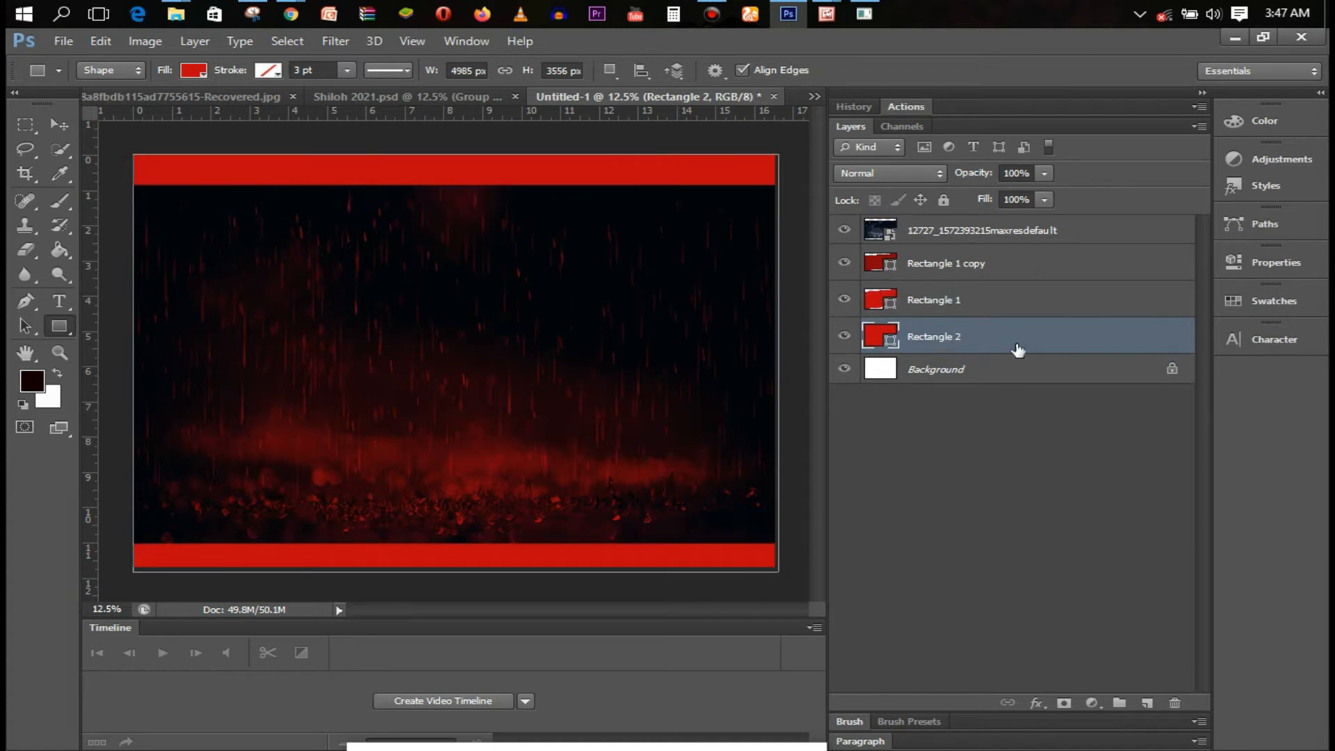
left_click(949, 241)
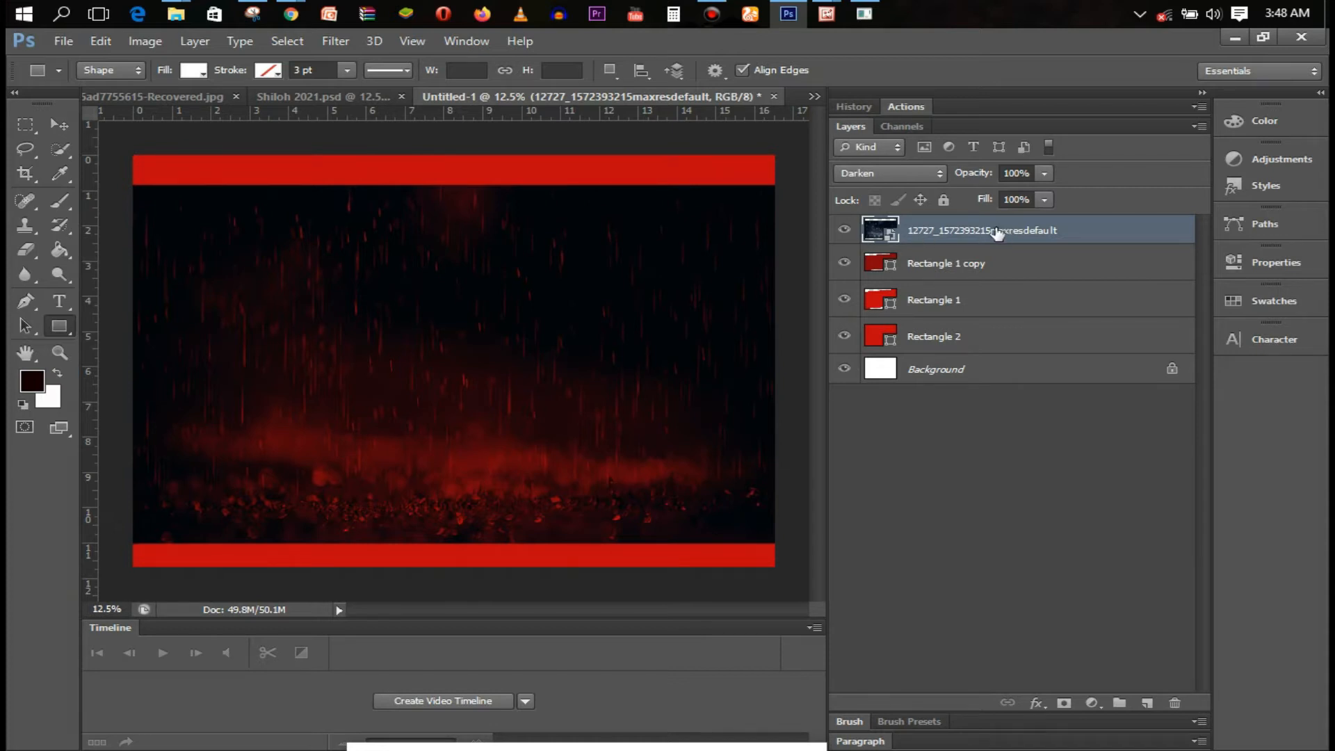
left_click(845, 230)
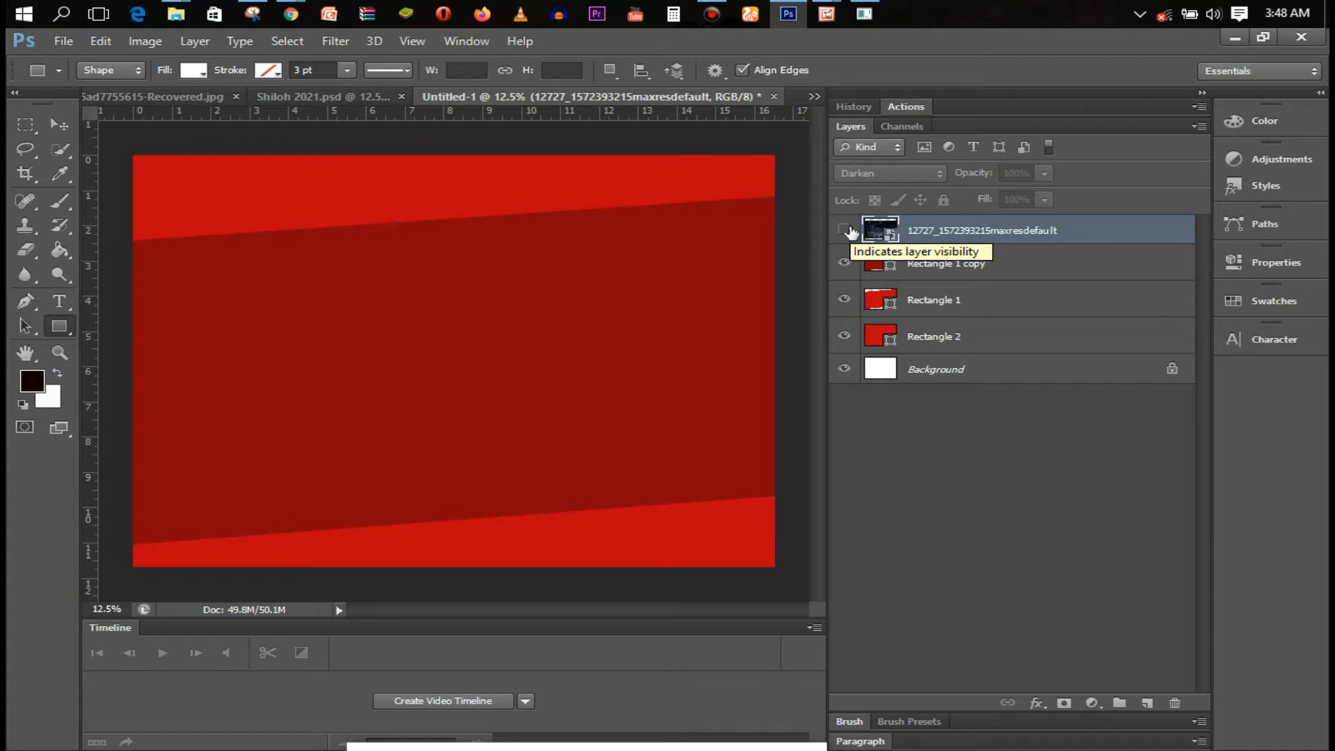
left_click(1002, 299)
left_click(990, 338)
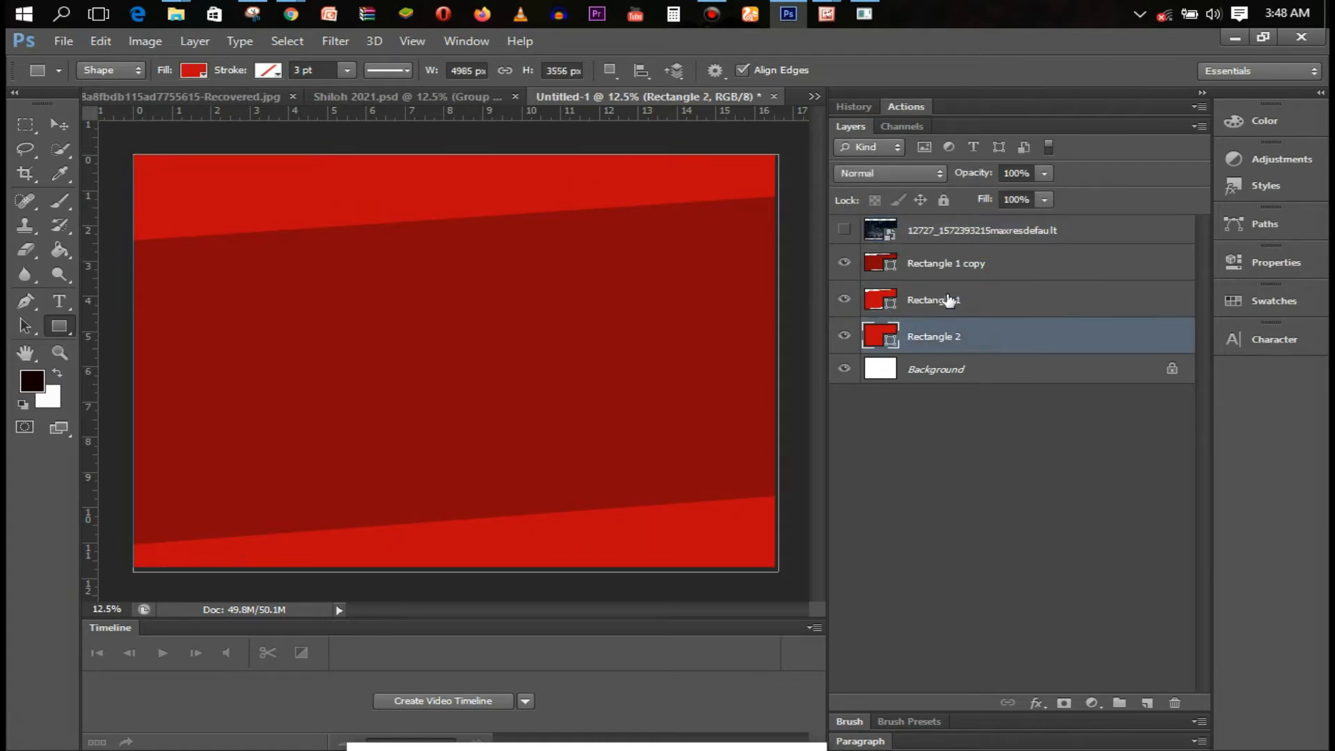
left_click(951, 272)
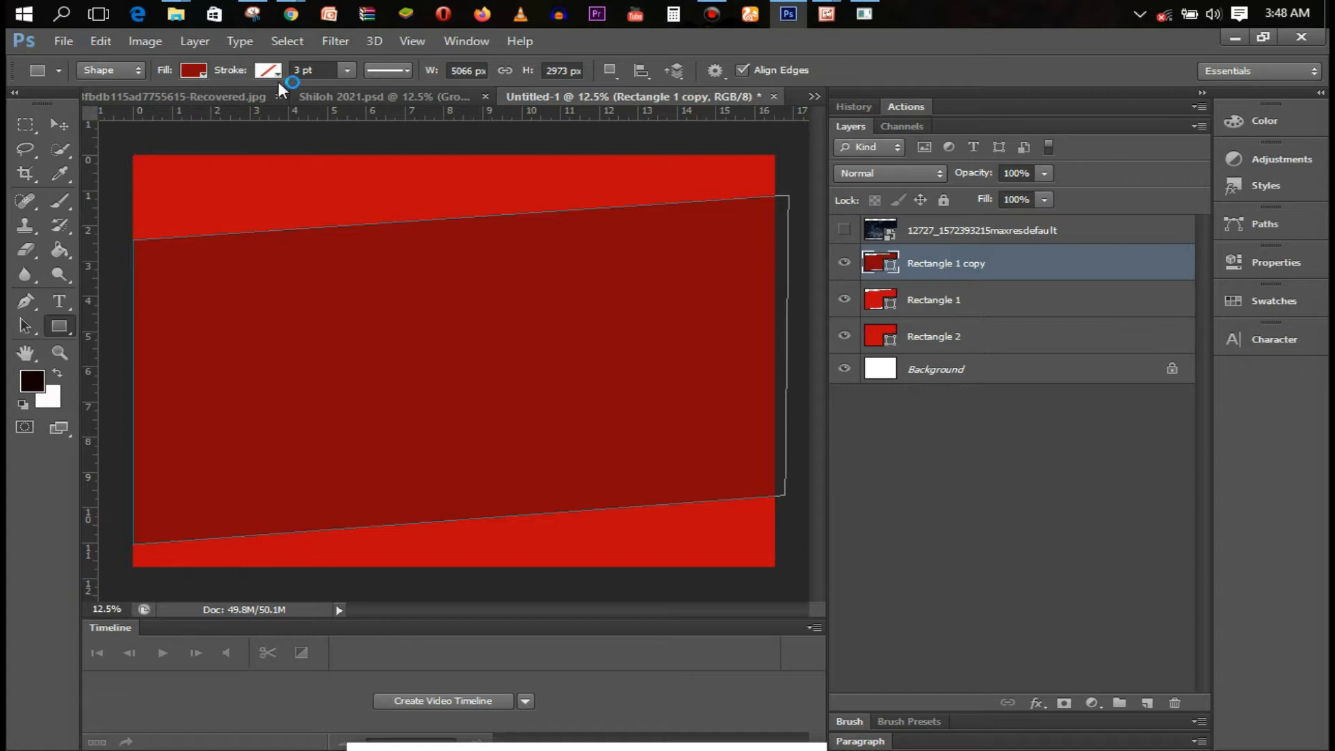
Darken Rectangle 1 copy's fill to a deeper maroon
left_click(203, 74)
left_click(292, 107)
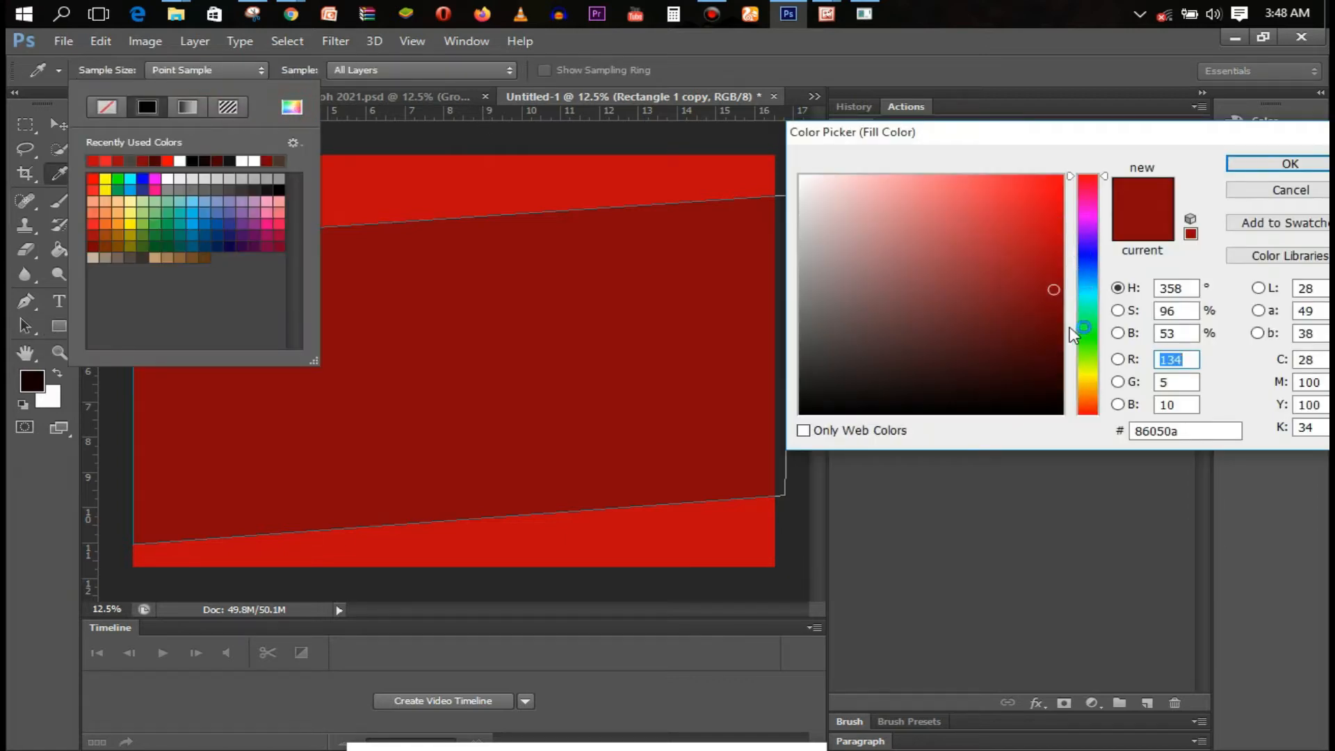
left_click(1057, 335)
left_click(1238, 162)
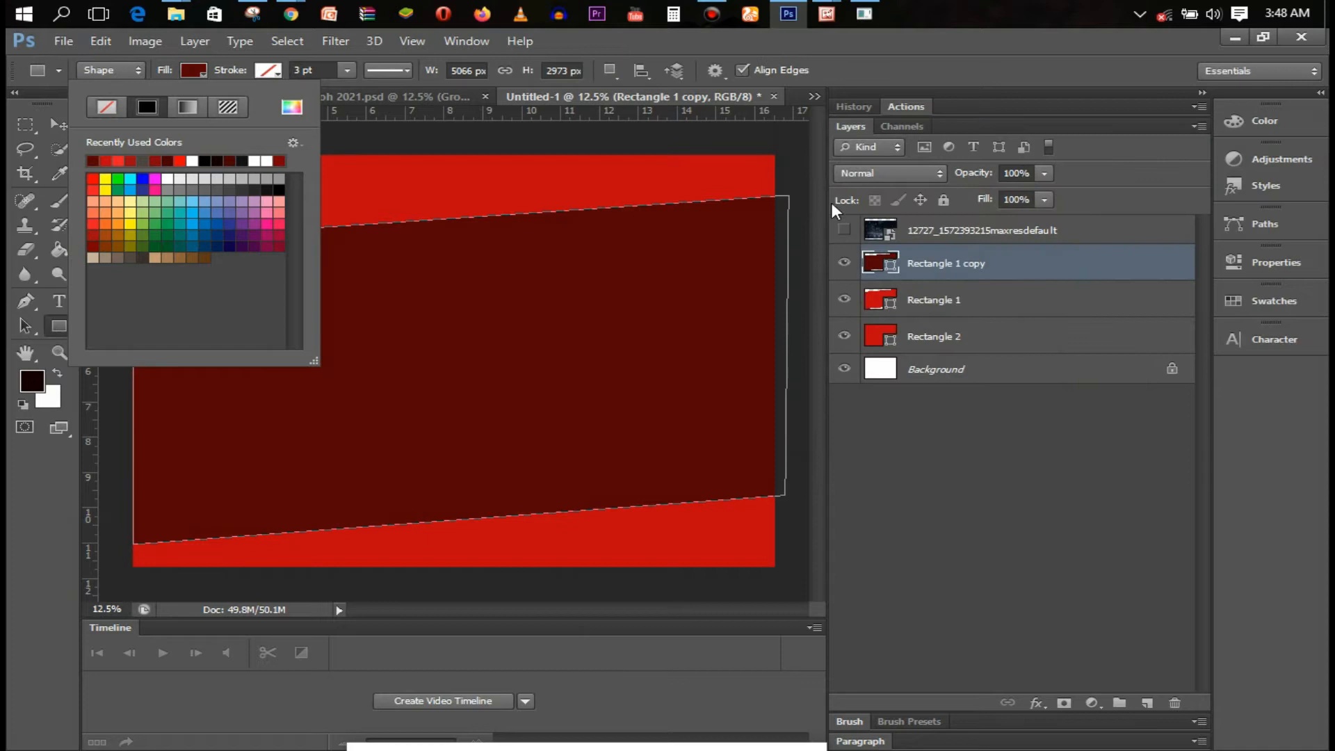
Recolour Rectangle 1 to #8d0207 and make the rain image visible again
left_click(974, 301)
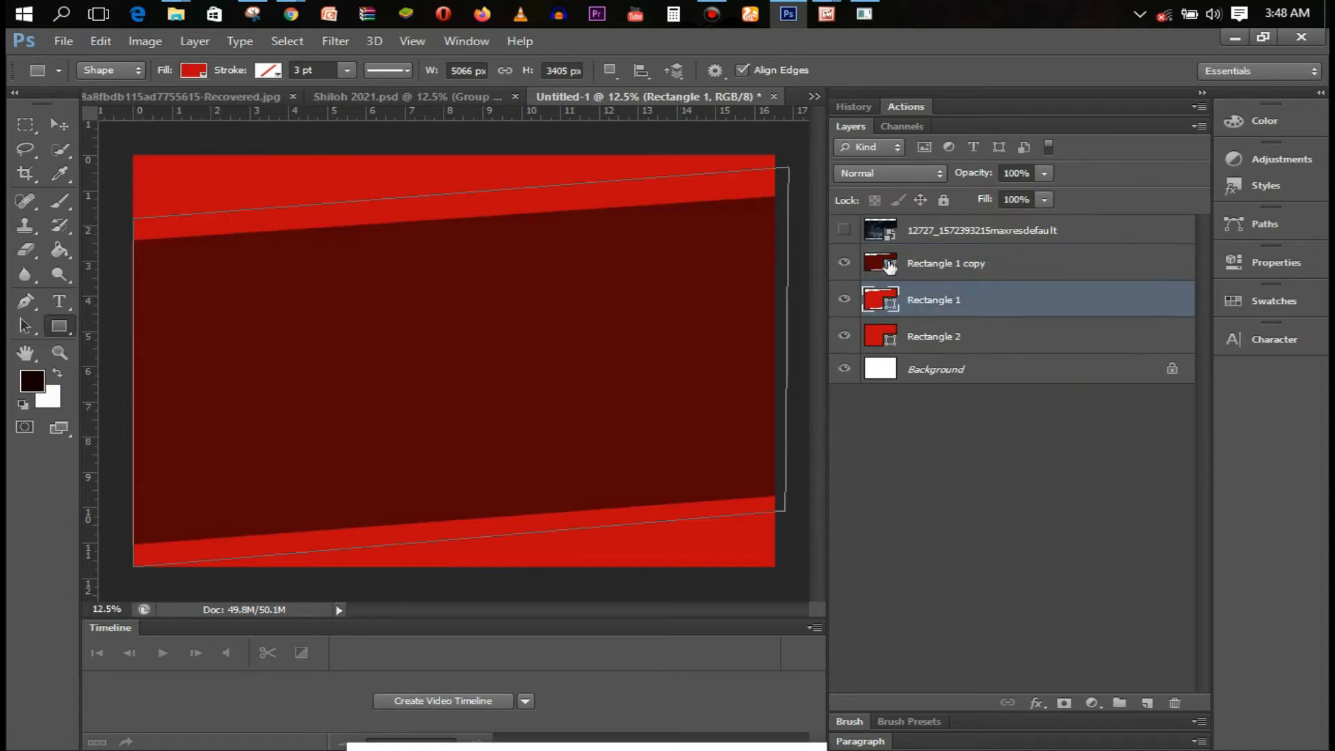
left_click(197, 72)
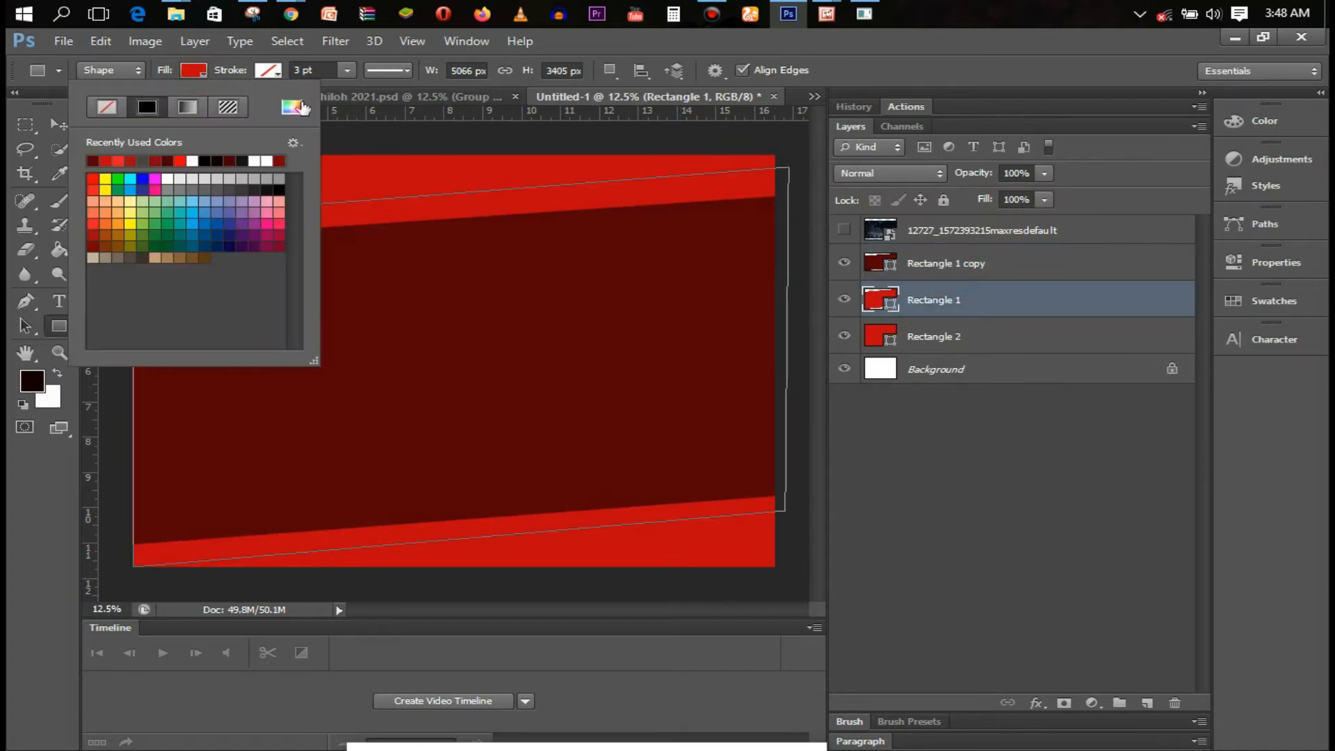
left_click(292, 106)
left_click(1058, 282)
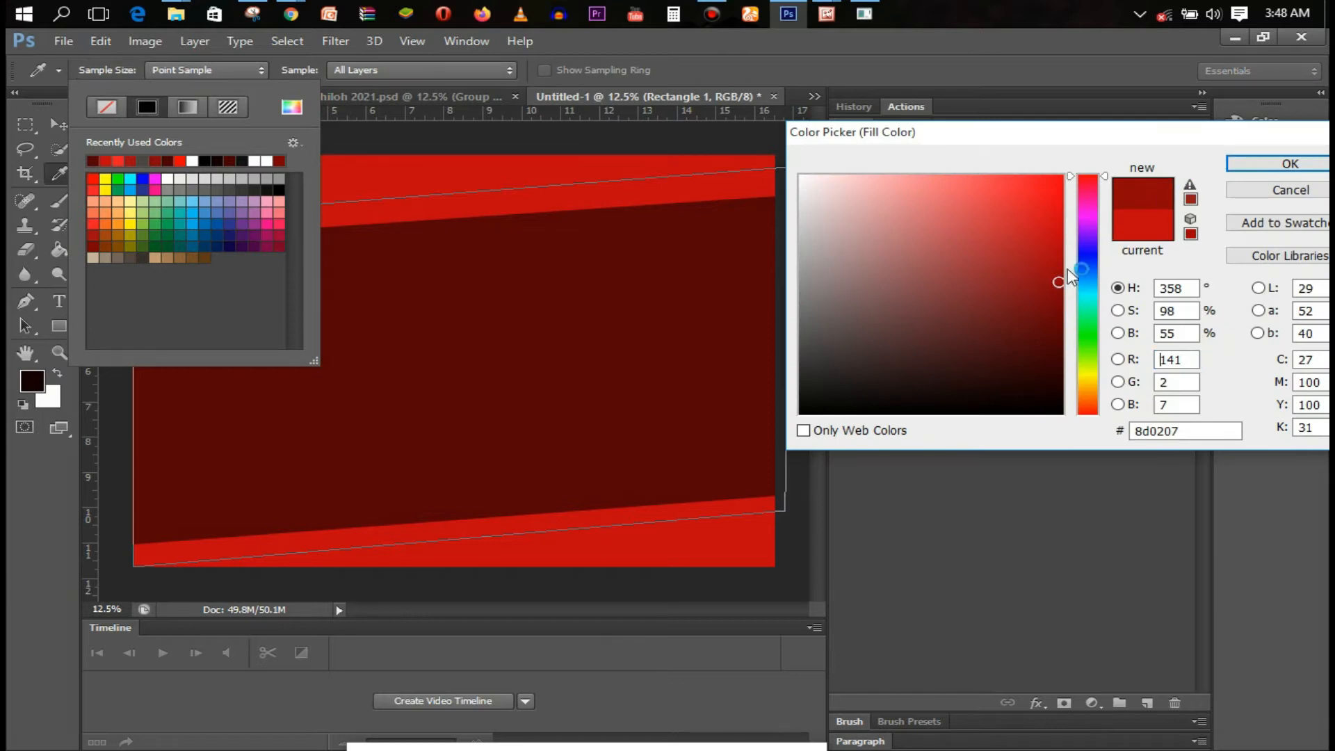
left_click(1277, 163)
left_click(970, 340)
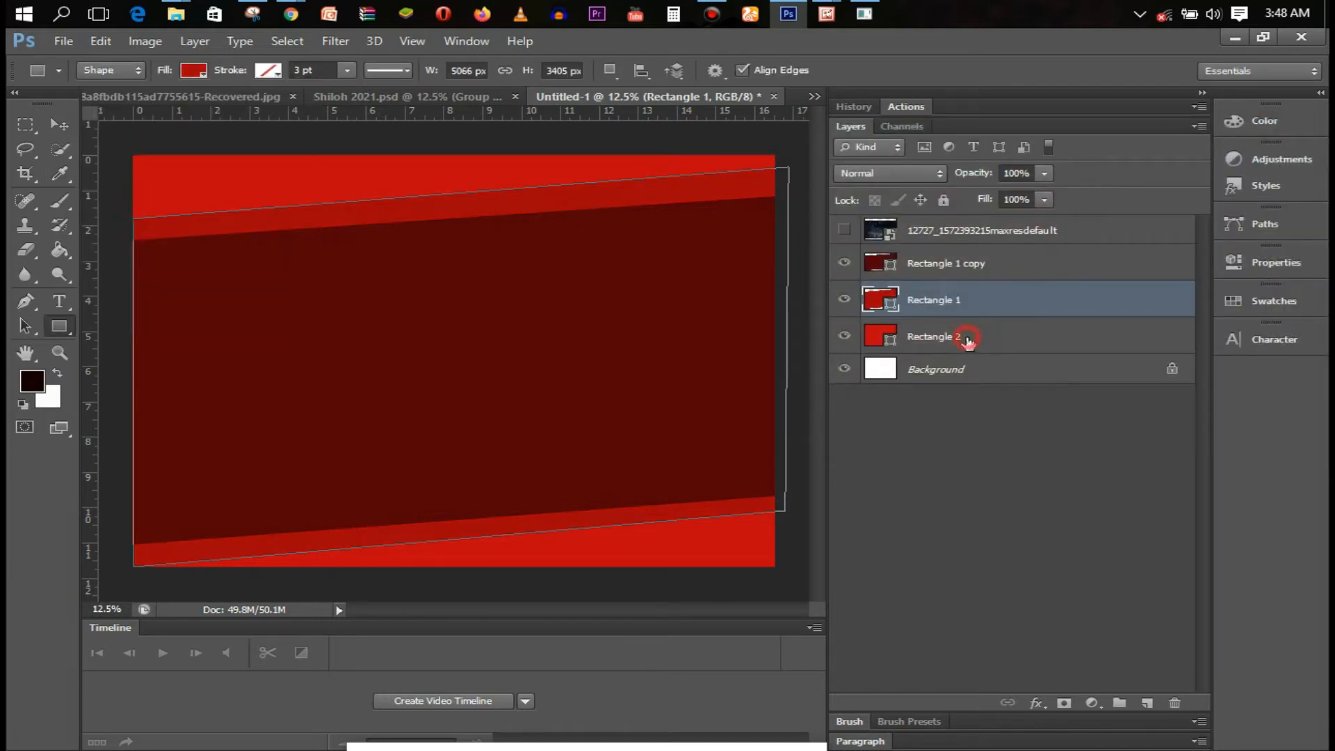
left_click(970, 339)
left_click(844, 231)
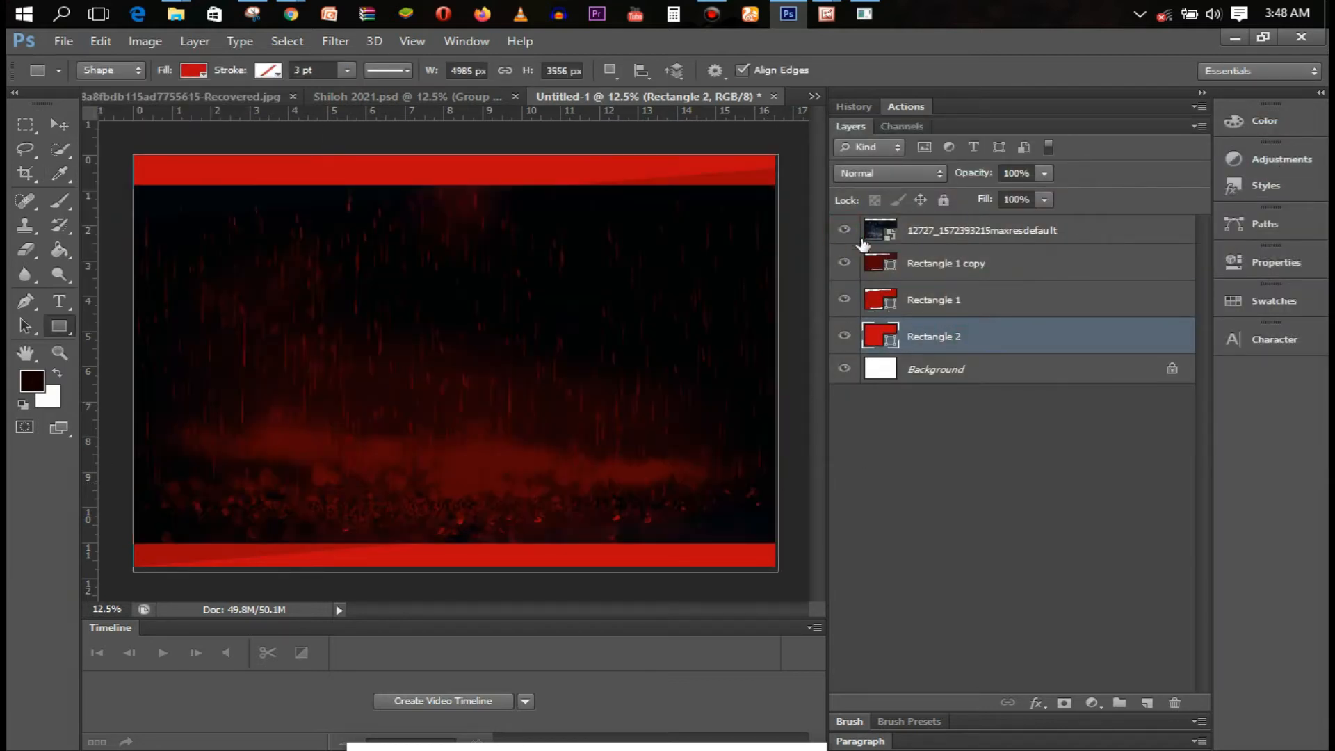
left_click(996, 228)
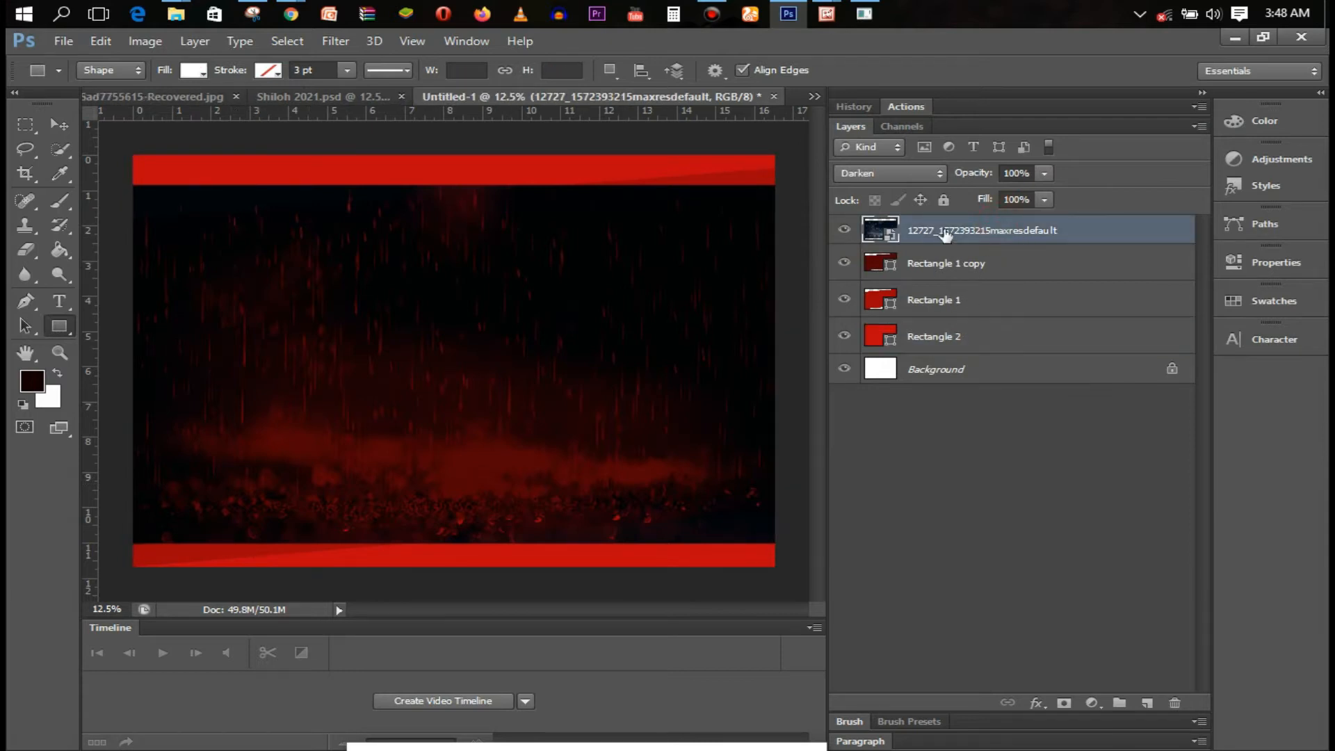
Add a layer mask to the rain image and paint black with a 700 px brush at the bottom-right
left_click(1064, 702)
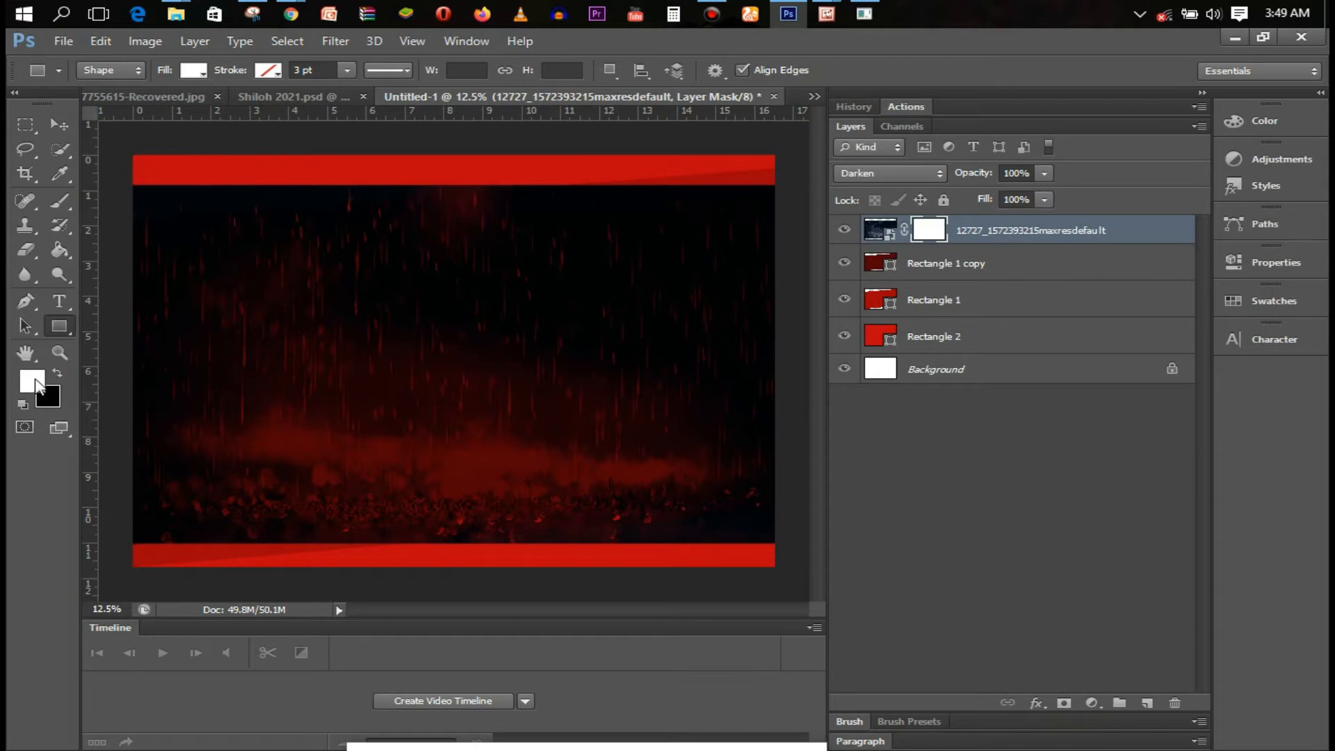
key("b")
key("bracketright")
key("bracketright")
key("bracketright")
key("bracketright")
key("bracketright")
key("bracketright")
key("bracketright")
key("bracketright")
key("bracketright")
key("bracketright")
key("bracketright")
key("bracketright")
key("bracketright")
key("bracketright")
key("bracketright")
key("bracketright")
key("bracketright")
key("bracketright")
key("bracketright")
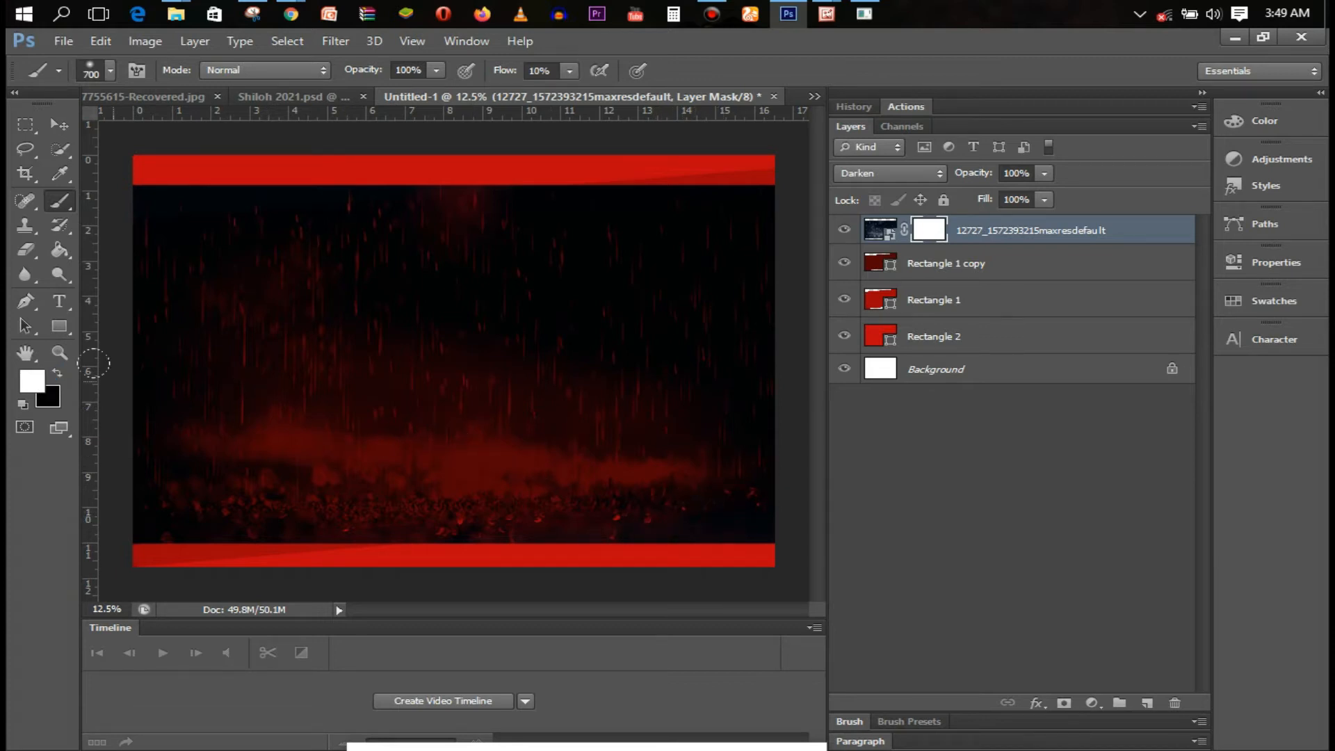
left_click(57, 374)
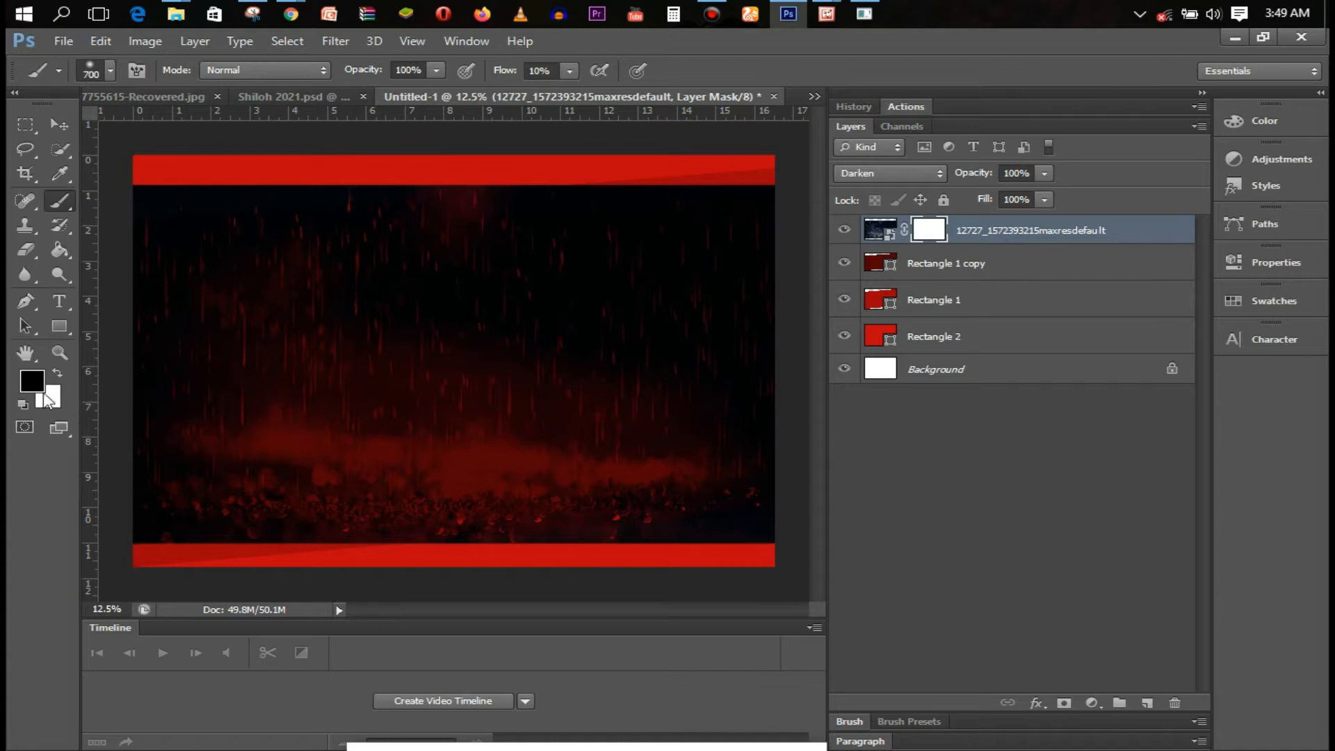
left_click_drag(770, 521, 687, 513)
mouse_move(767, 529)
left_mouse_down()
mouse_move(672, 518)
mouse_move(739, 509)
mouse_move(789, 543)
left_mouse_up()
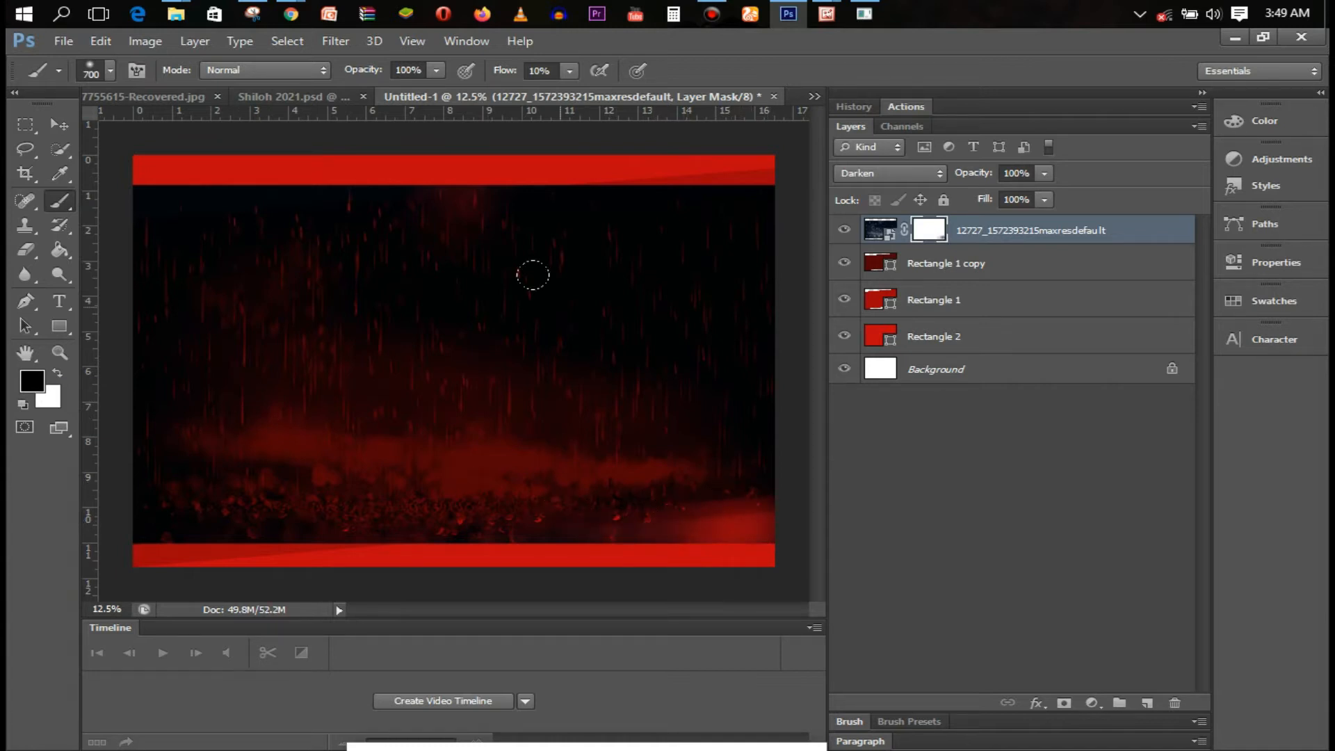
At 54% brush flow, paint the mask along the top and bottom bands to reveal red
left_click(569, 71)
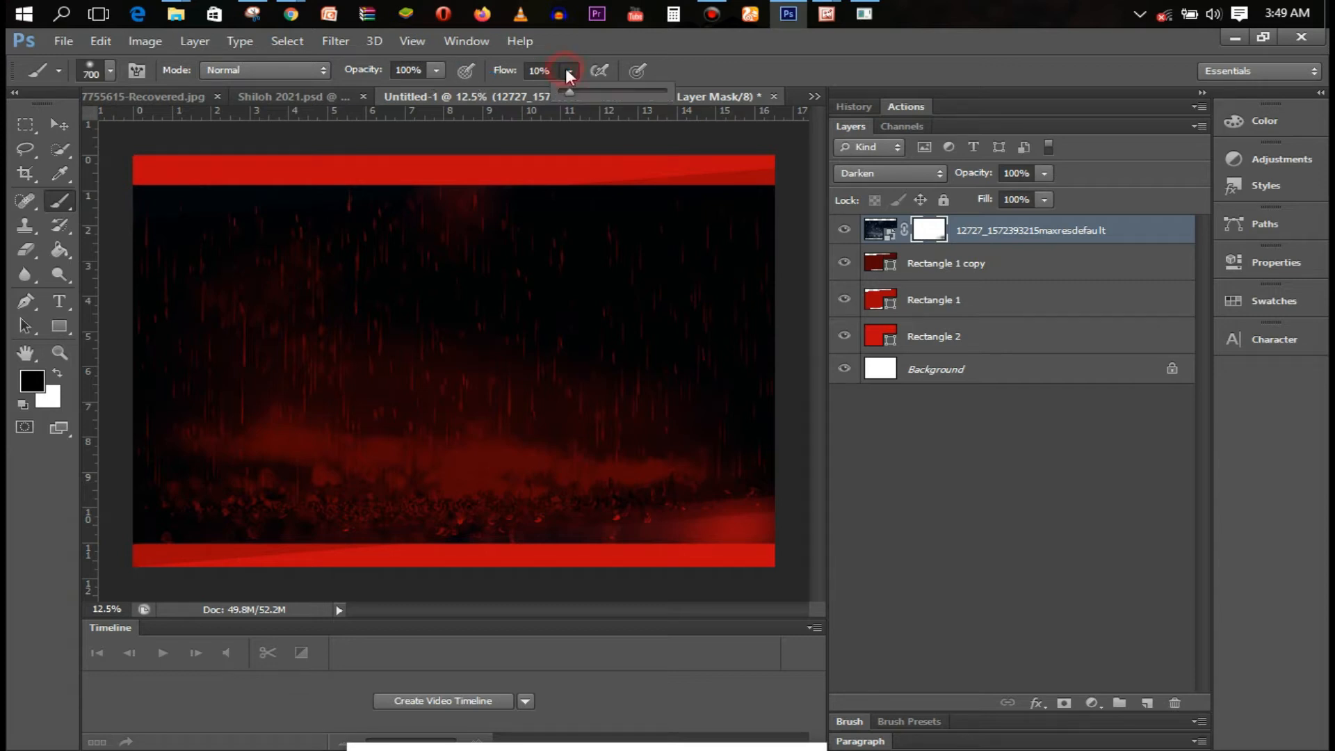
left_click(616, 89)
mouse_move(752, 492)
left_mouse_down()
mouse_move(687, 515)
mouse_move(744, 521)
mouse_move(659, 538)
mouse_move(646, 525)
mouse_move(513, 528)
mouse_move(548, 525)
mouse_move(577, 537)
mouse_move(157, 543)
mouse_move(241, 523)
mouse_move(813, 521)
left_mouse_up()
mouse_move(769, 198)
left_mouse_down()
mouse_move(589, 161)
mouse_move(182, 158)
mouse_move(241, 164)
mouse_move(164, 149)
mouse_move(139, 191)
mouse_move(106, 184)
mouse_move(629, 173)
mouse_move(125, 196)
left_mouse_up()
left_click_drag(221, 187, 127, 204)
mouse_move(216, 512)
left_mouse_down()
mouse_move(390, 551)
mouse_move(575, 540)
mouse_move(116, 560)
left_mouse_up()
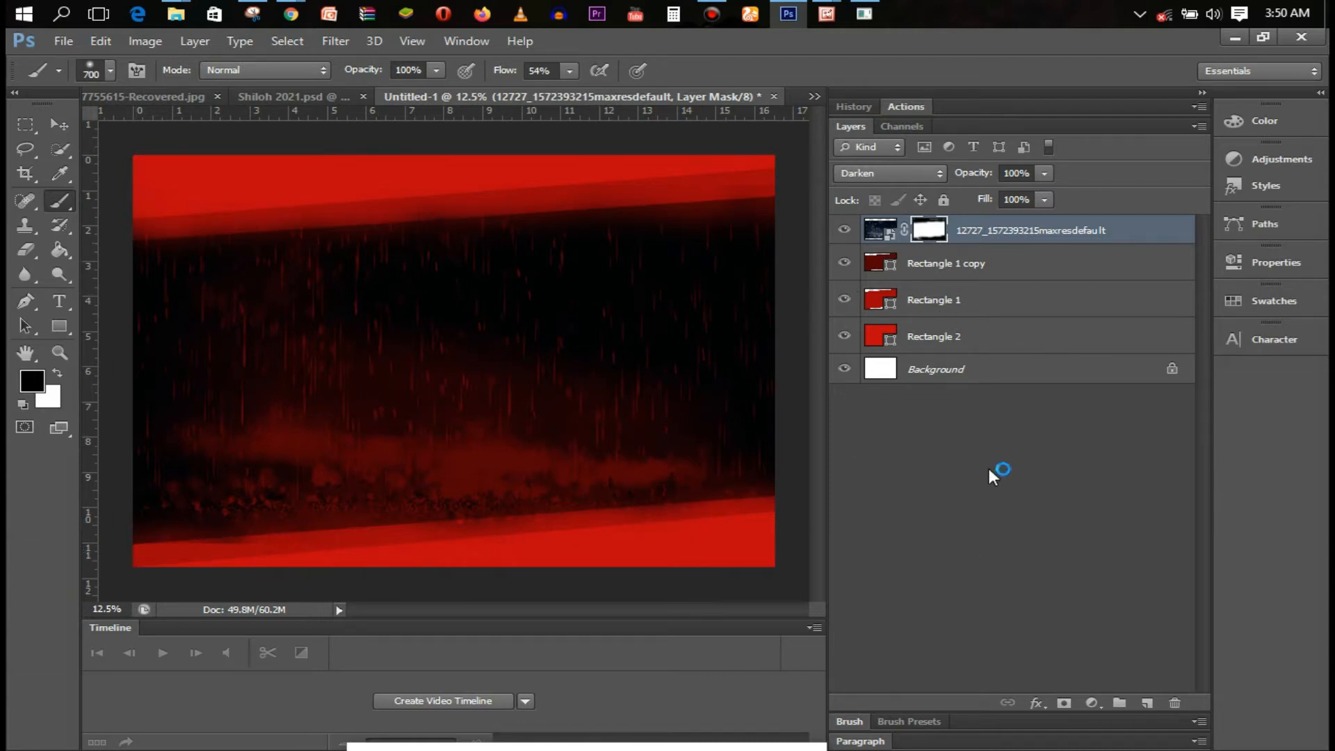
left_click(948, 300)
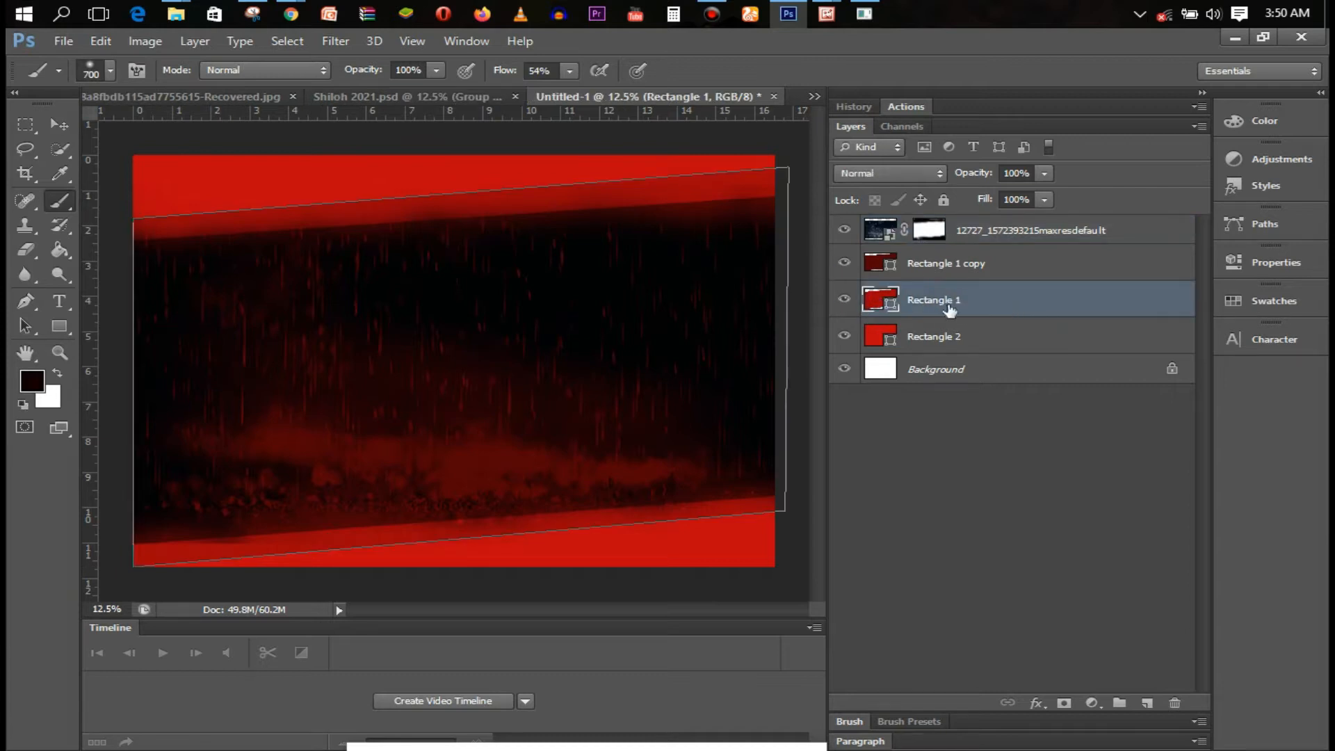
Rename Rectangle 2, Rectangle 1 and Rectangle 1 copy to Bckground Layer 1, Back. Layer 2 and Back. Layer 3
left_click(933, 337)
double_click(932, 336)
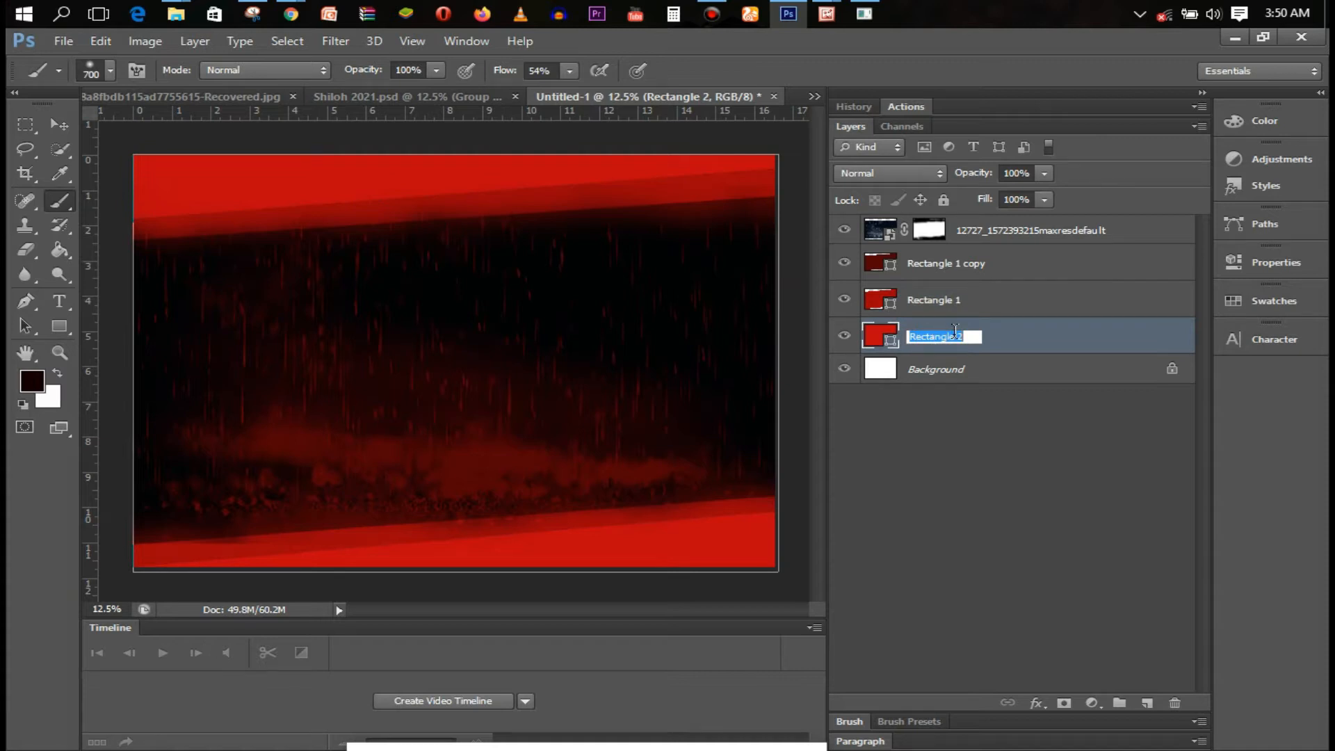
type("BA")
left_click(960, 308)
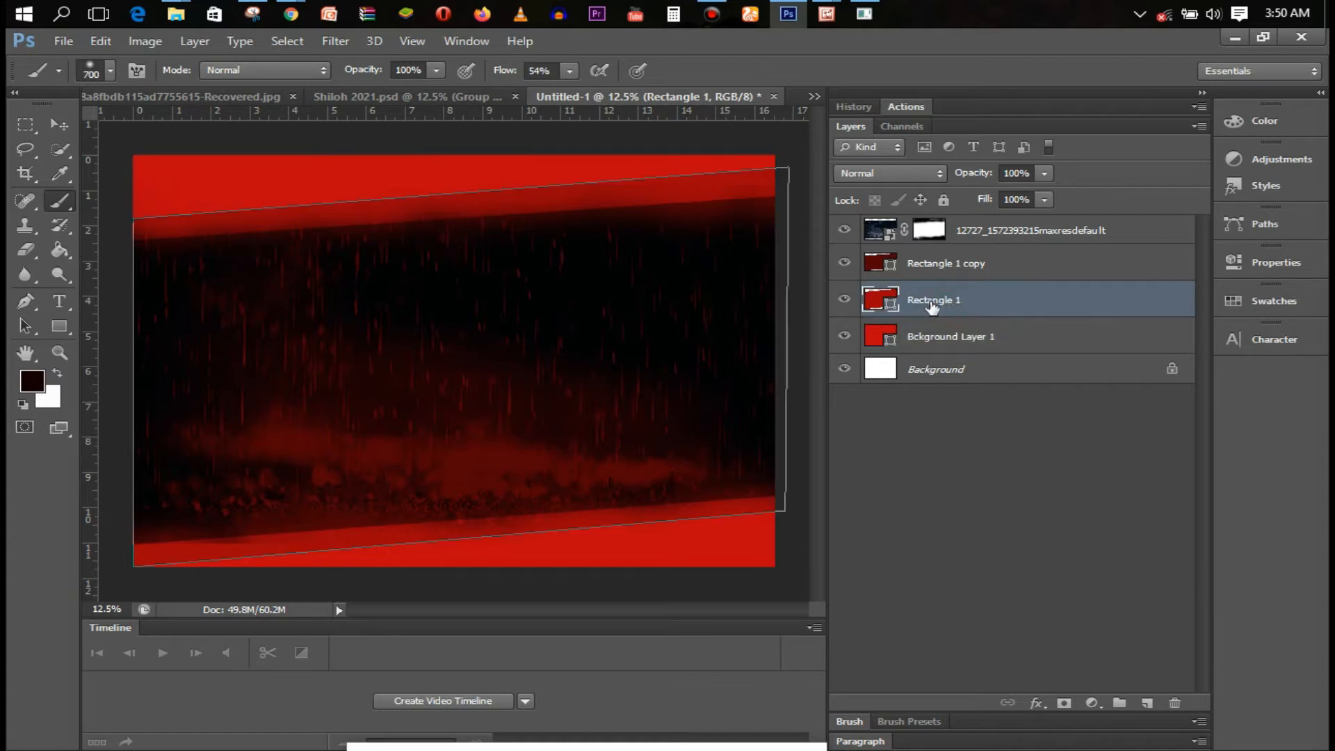
double_click(933, 301)
type("Bac")
key("Return")
left_click(946, 263)
double_click(945, 263)
type("Back")
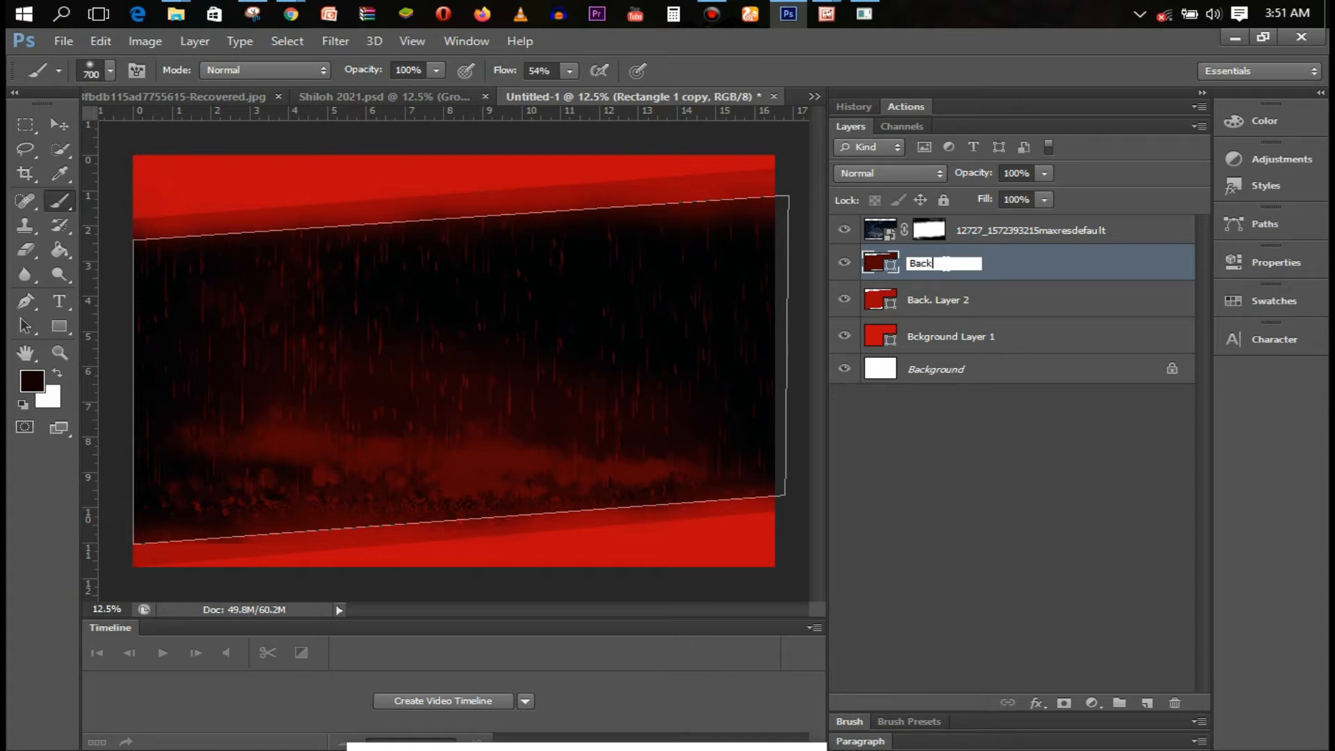
type(". Layer 3")
key("Return")
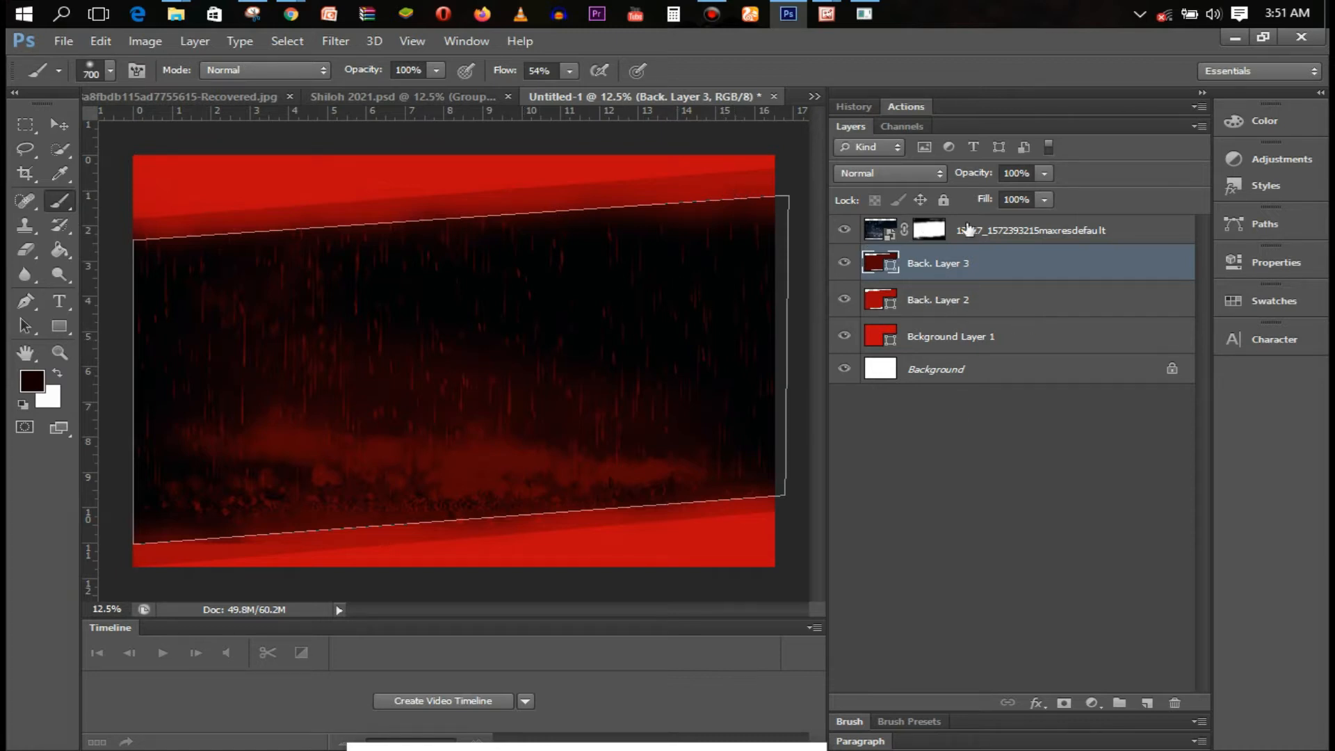
Transform Back. Layer 2, raising its top-right corner and slanting its lower edge downward
left_click(959, 305)
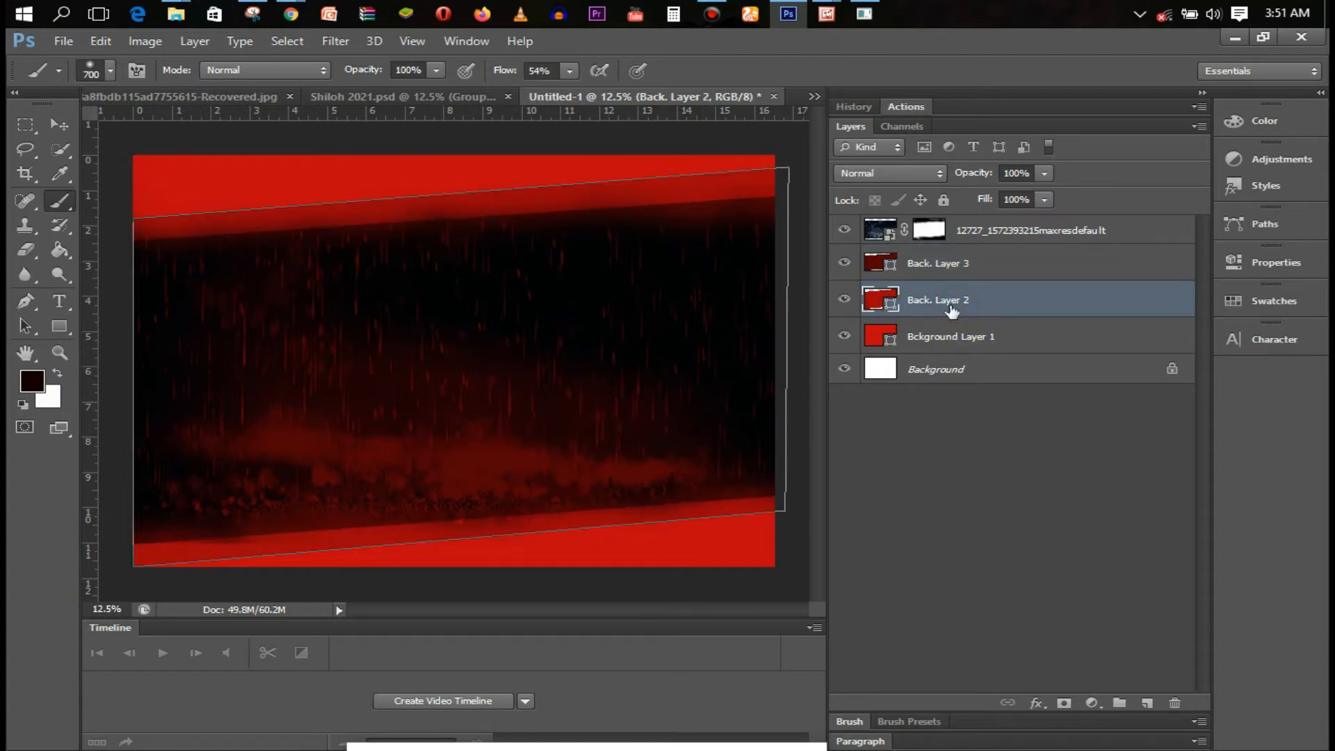
key("ctrl+t")
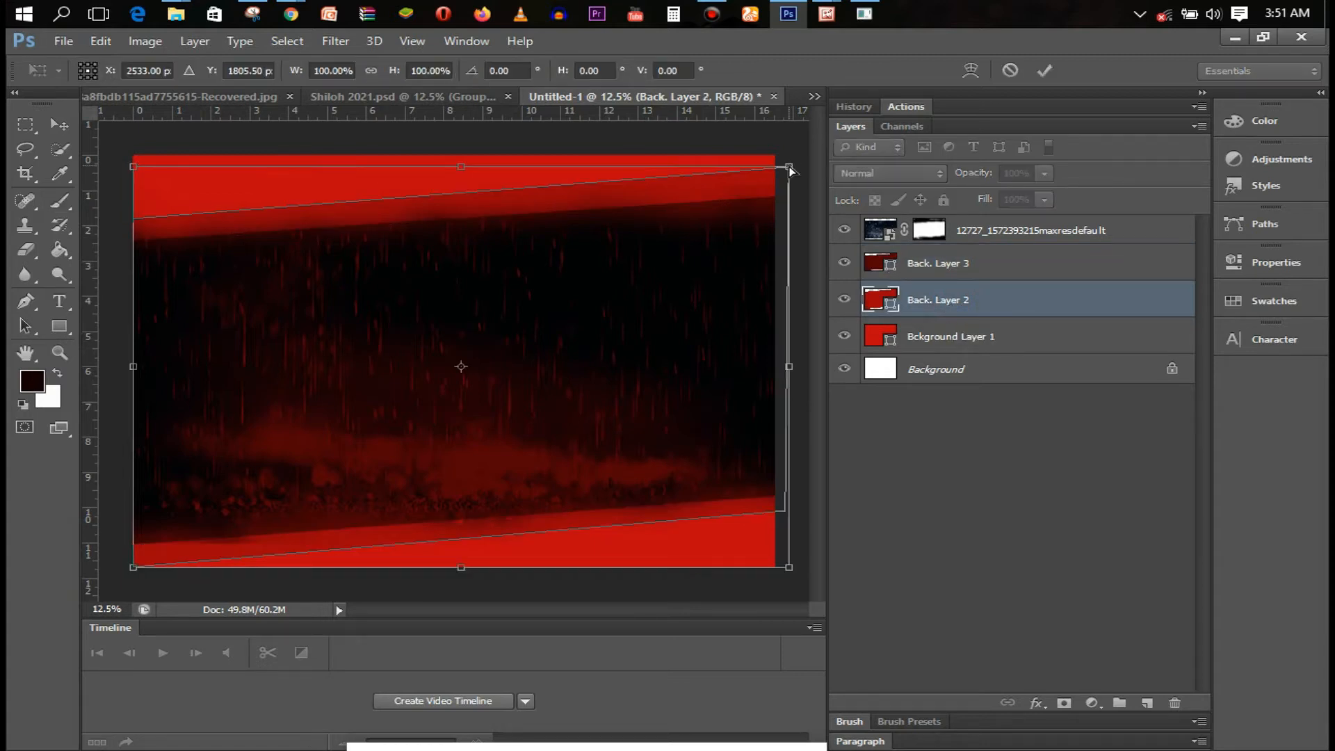
left_click_drag(789, 167, 786, 137)
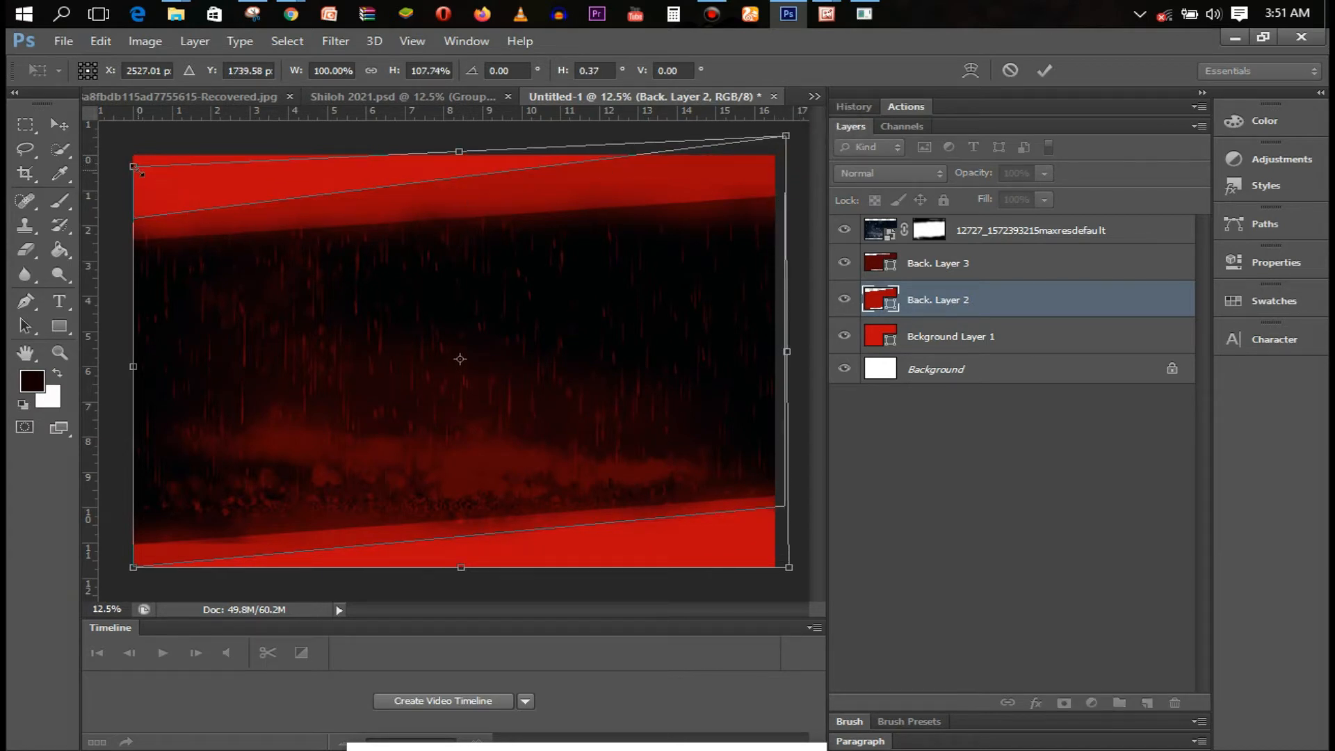
left_click_drag(134, 169, 136, 165)
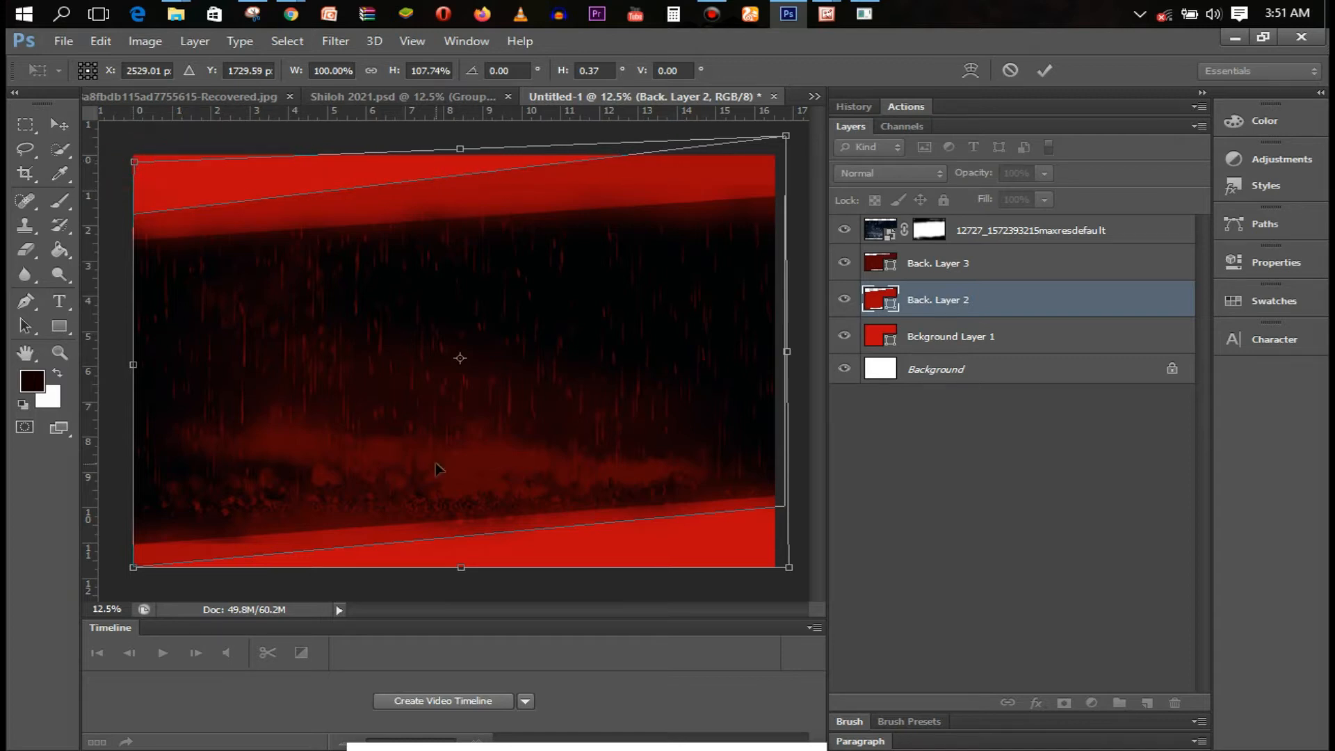
left_click_drag(790, 570, 790, 592)
key("Return")
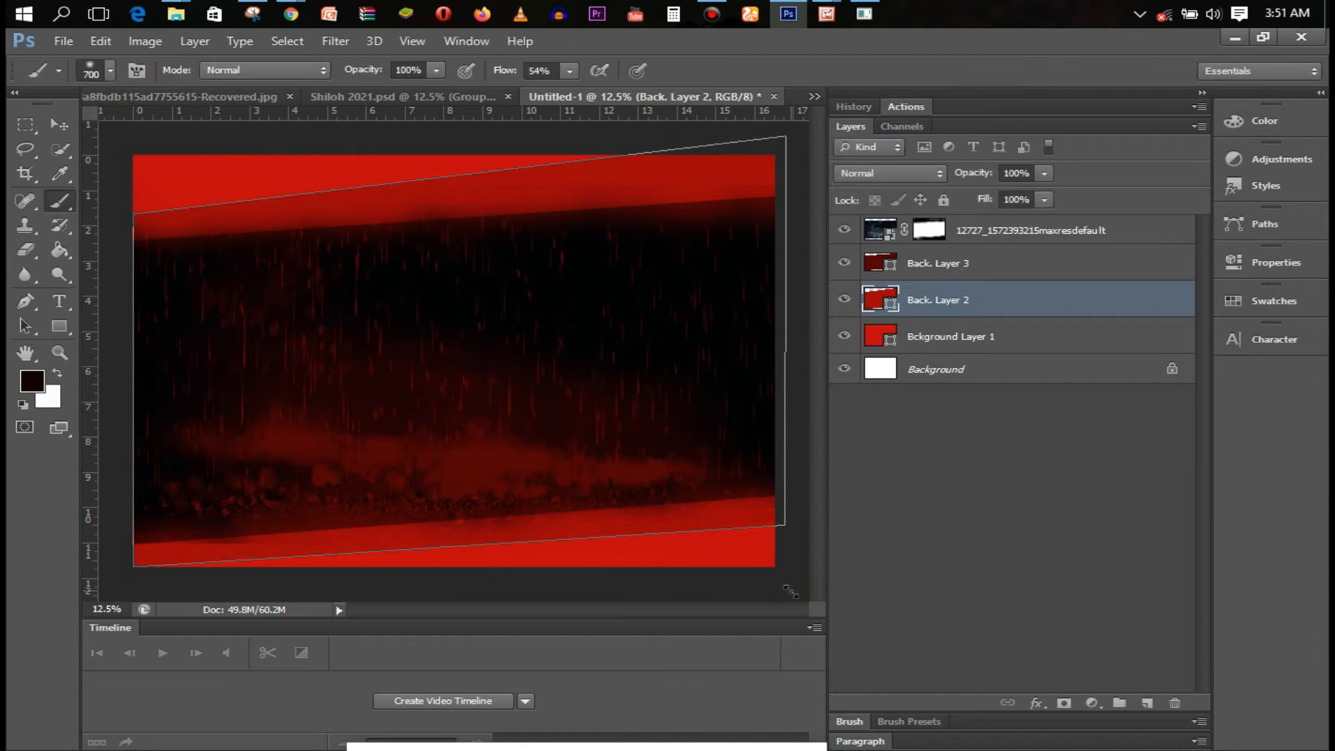
Add a new empty Layer 1 above Back. Layer 2
left_click(984, 338)
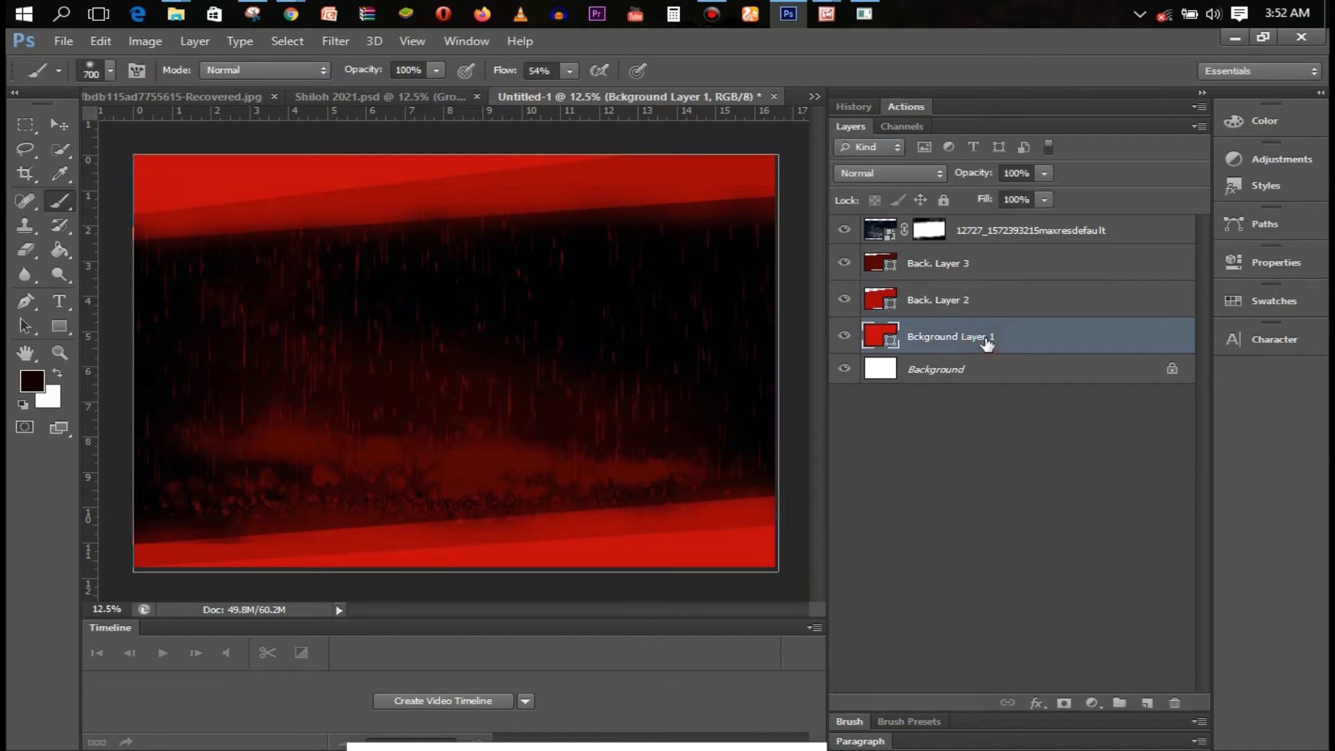
left_click(986, 300)
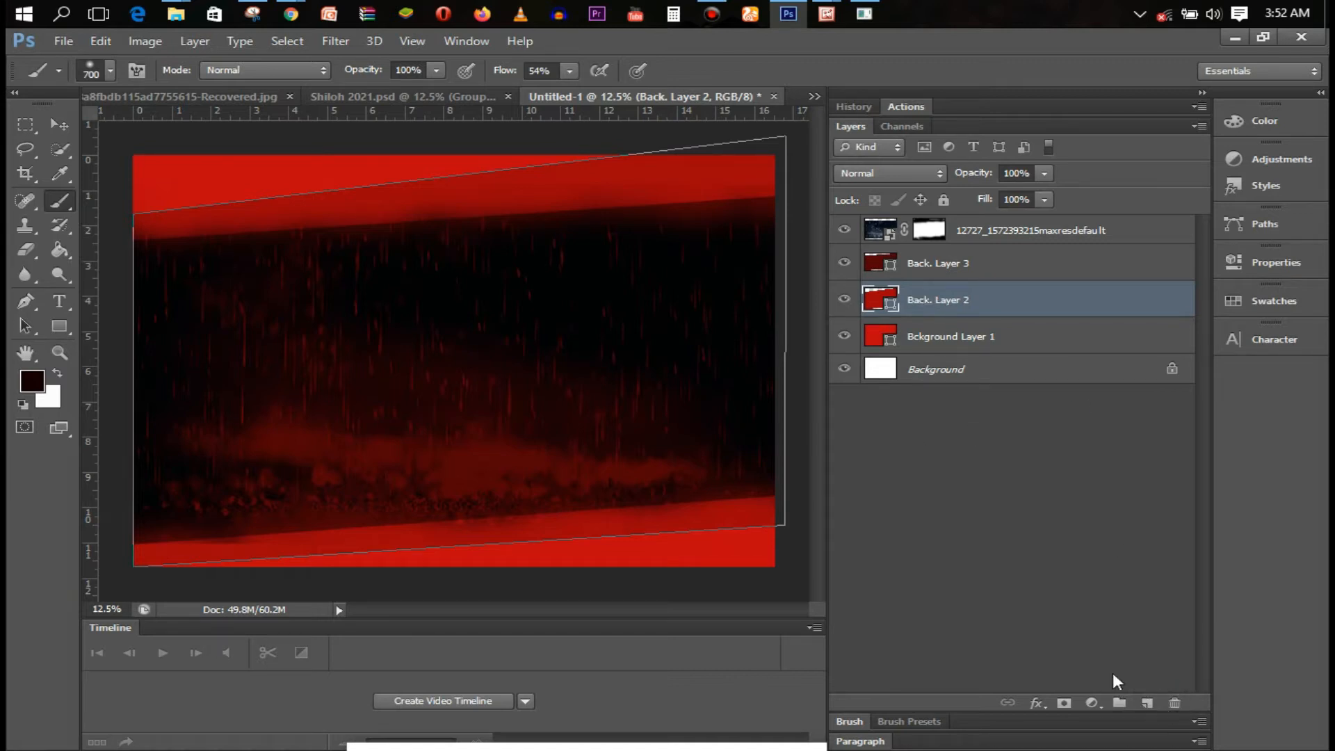
left_click(1147, 703)
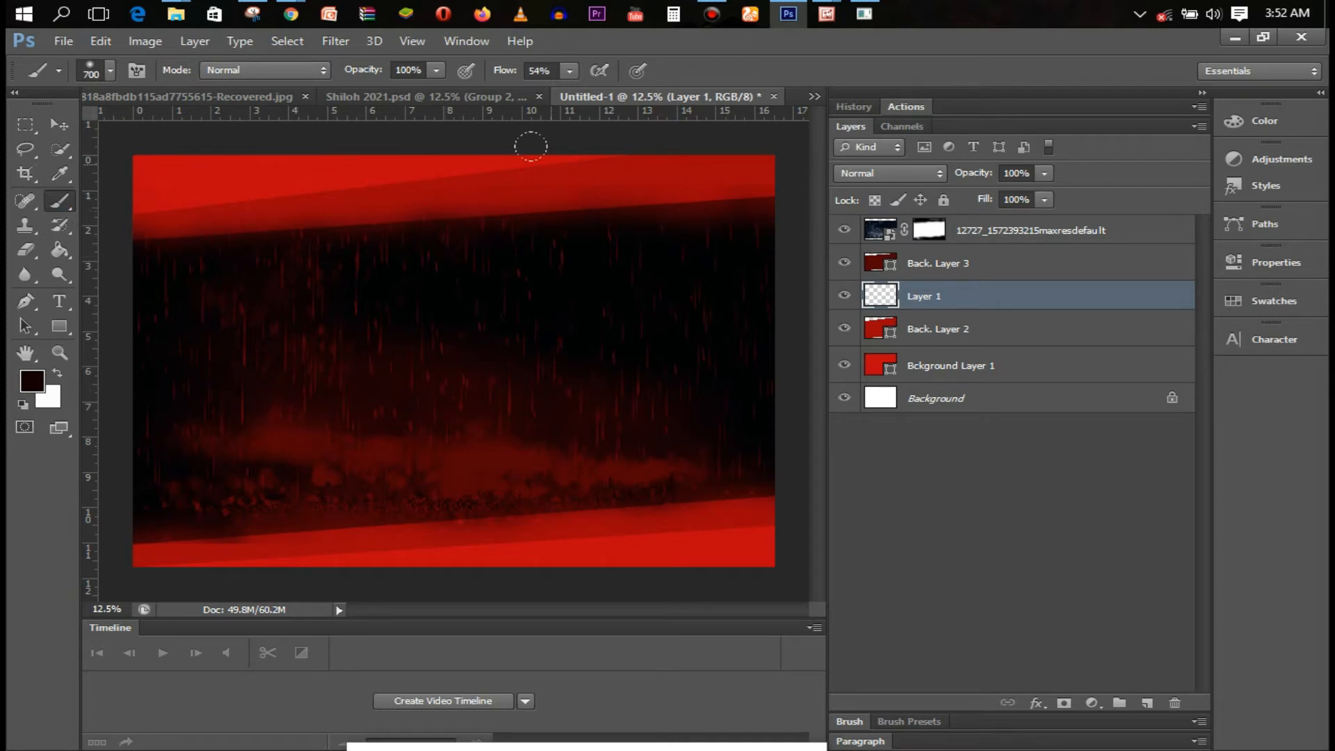
Paint soft black dabs over the left part of the upper red band, brush 200–400 px
key("bracketleft")
key("bracketleft")
key("bracketleft")
key("bracketleft")
key("bracketright")
key("bracketright")
key("bracketleft")
key("bracketleft")
key("bracketleft")
left_click(228, 217)
left_click(245, 212)
left_click(201, 212)
left_click(189, 223)
left_click(165, 224)
left_click(276, 216)
key("bracketright")
key("bracketright")
key("bracketright")
key("bracketright")
left_click(317, 207)
left_click(361, 202)
left_click(279, 205)
left_click(216, 223)
left_click(167, 223)
left_click(309, 210)
left_click(192, 224)
left_click(230, 215)
left_click(373, 207)
Extend the dark dabs across the band's middle and right end, brush 250–400 px
left_click(325, 206)
left_click(411, 197)
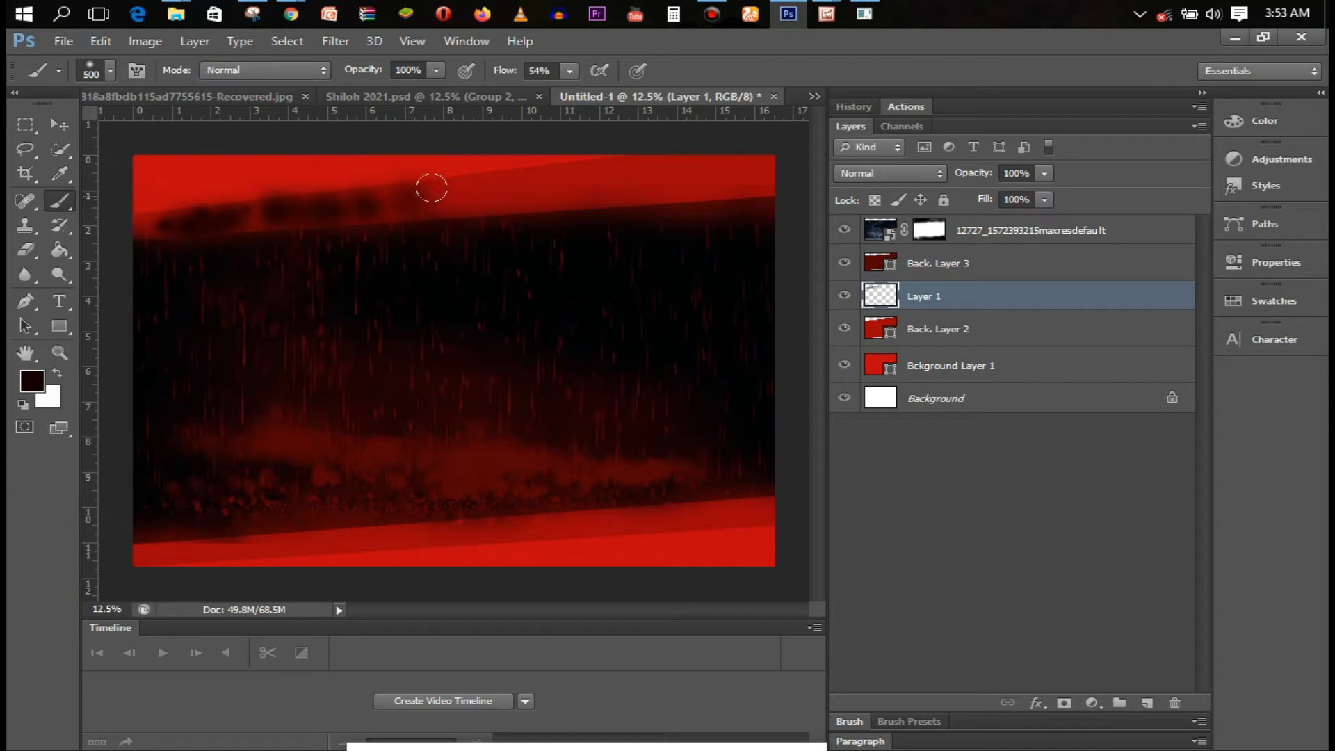
left_click(477, 181)
left_click(521, 203)
left_click(556, 185)
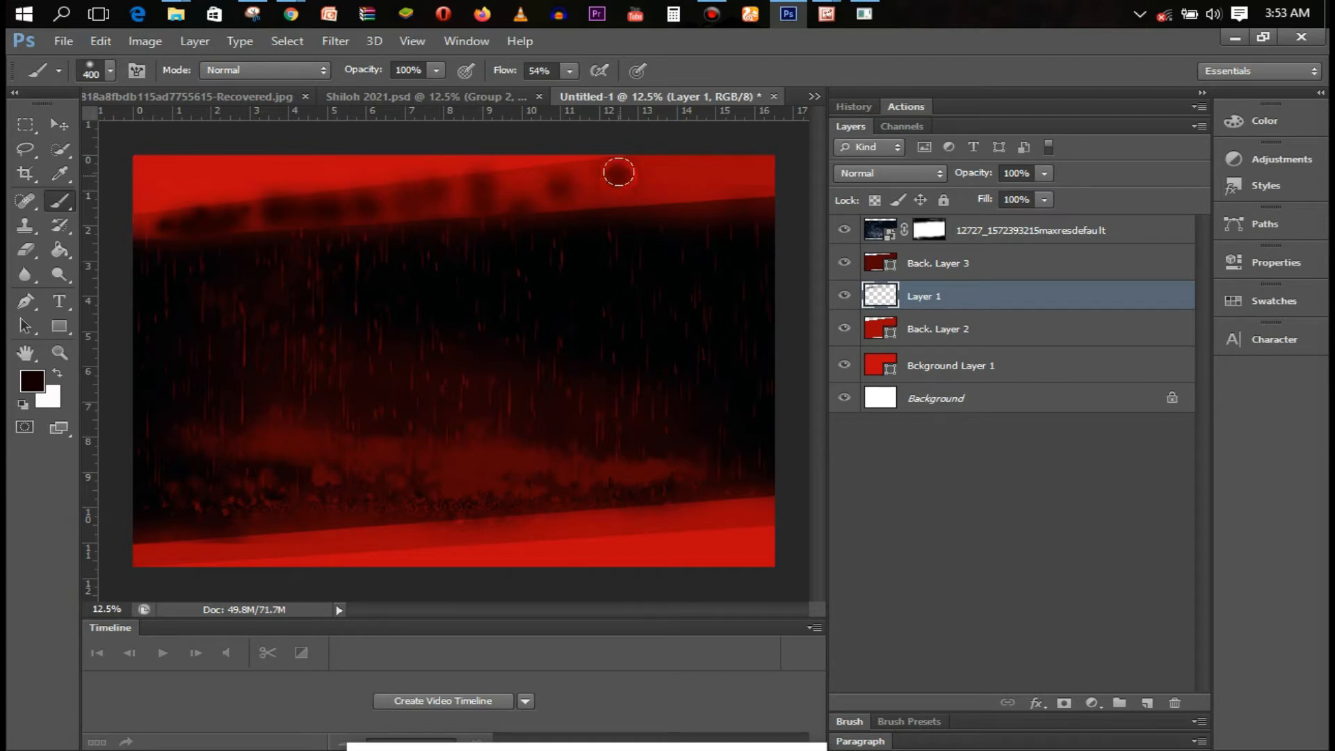
key("bracketleft")
key("bracketleft")
left_click(591, 178)
left_click(606, 197)
left_click(528, 195)
key("bracketright")
key("bracketleft")
left_click(691, 182)
left_click(506, 174)
left_click(493, 203)
key("bracketright")
key("bracketright")
left_click(716, 178)
left_click(685, 165)
left_click(748, 181)
left_click(467, 194)
left_click(401, 201)
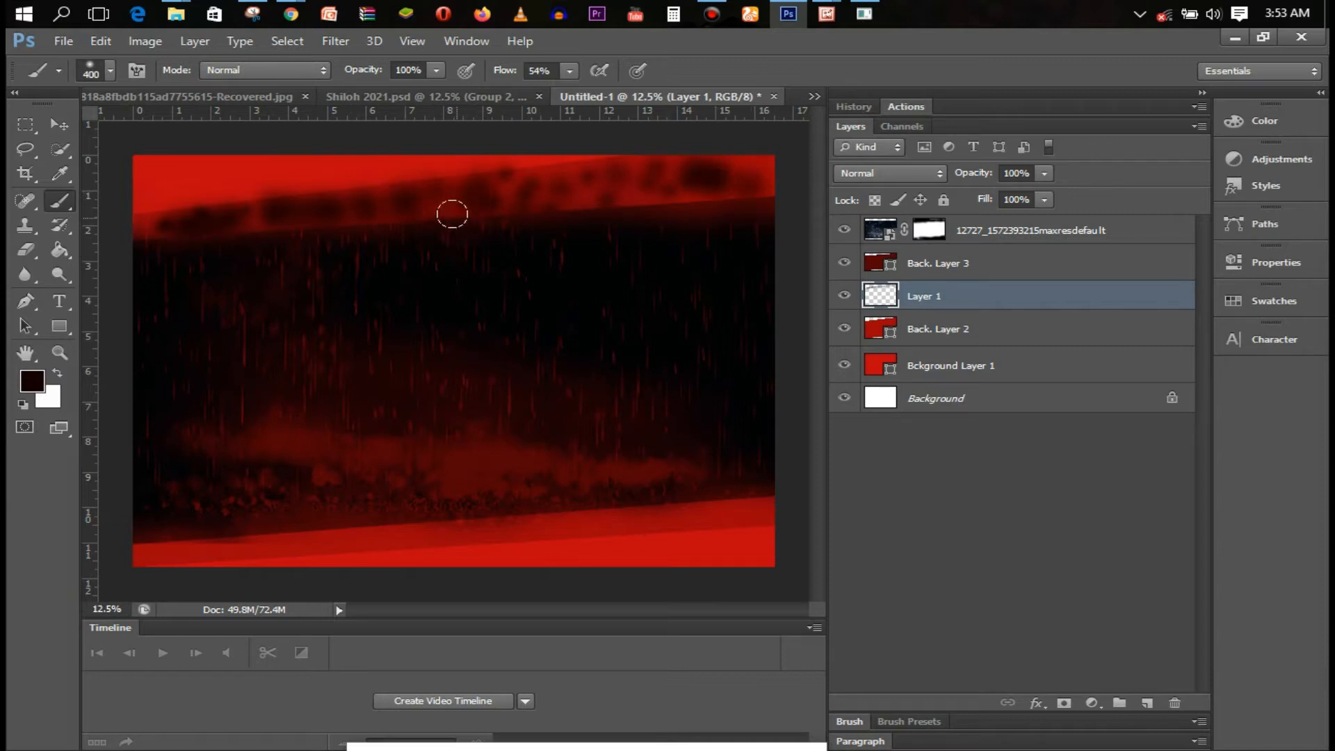
Lower brush flow to 20% and add faint dark dabs along the whole red band
left_click(568, 70)
left_click(534, 91)
left_click(404, 206)
left_click(404, 206)
left_click(459, 203)
left_click(341, 208)
left_click(520, 181)
left_click(554, 188)
left_click(583, 207)
left_click(658, 206)
left_click(759, 194)
left_click(743, 165)
left_click(269, 209)
left_click(235, 214)
left_click(205, 212)
left_click(144, 220)
left_click(557, 169)
left_click(581, 176)
left_click(566, 188)
left_click(634, 198)
Raise flow to 57%, clip the smudge layer to Back at 68% opacity, and start a text line
left_click_drag(570, 70, 609, 91)
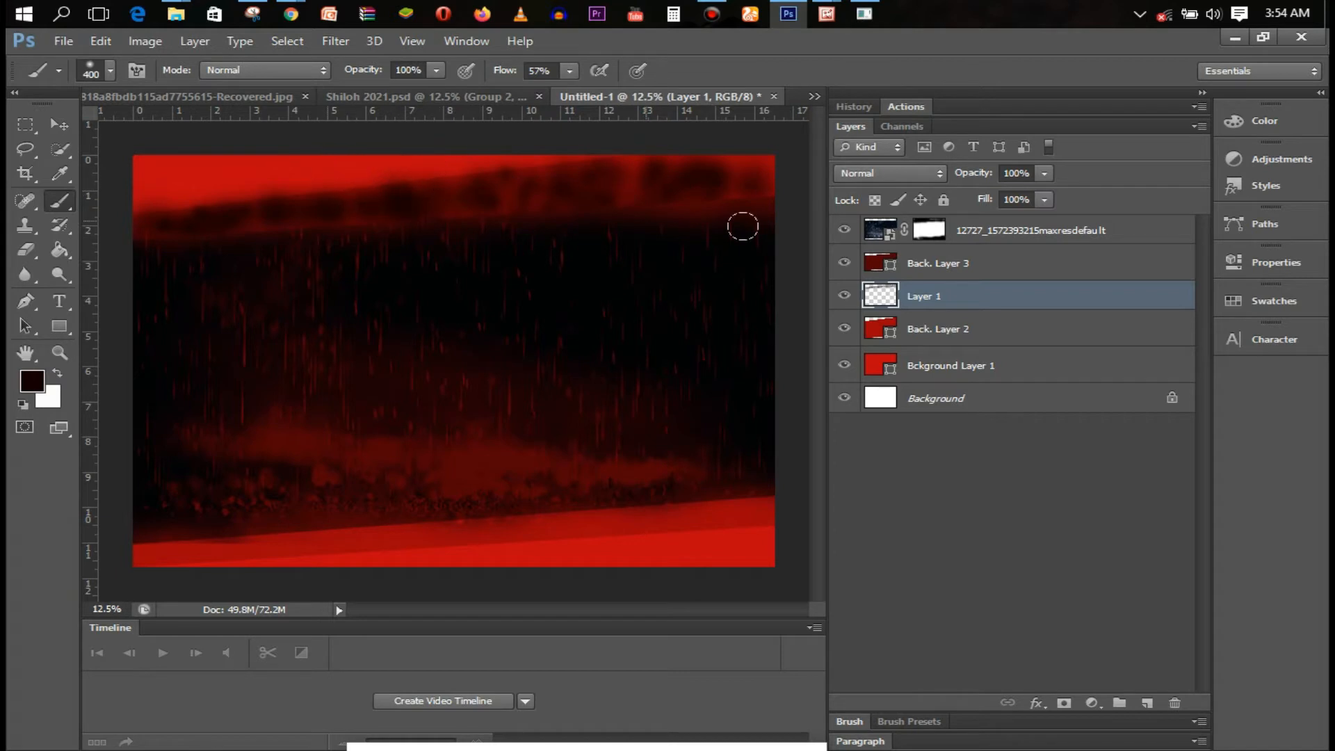
left_click(1037, 309, "alt")
left_click(1044, 174)
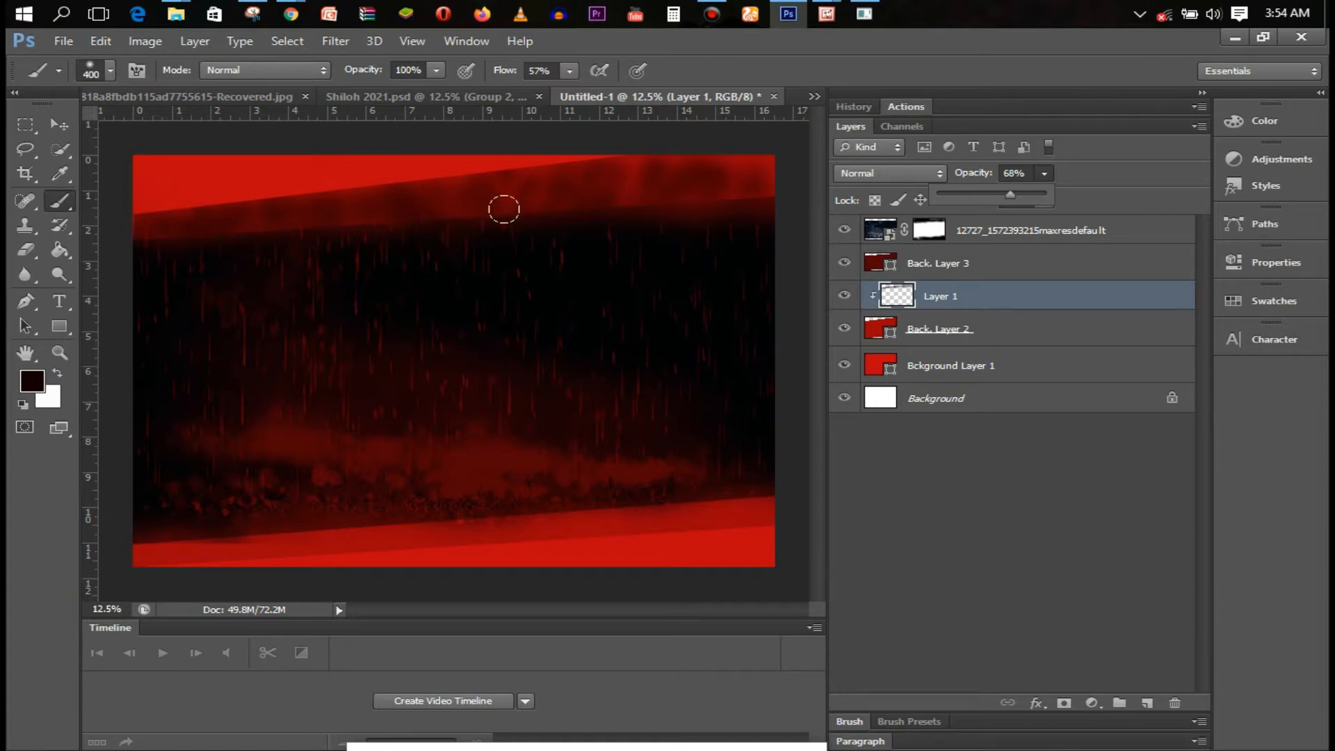
key("t")
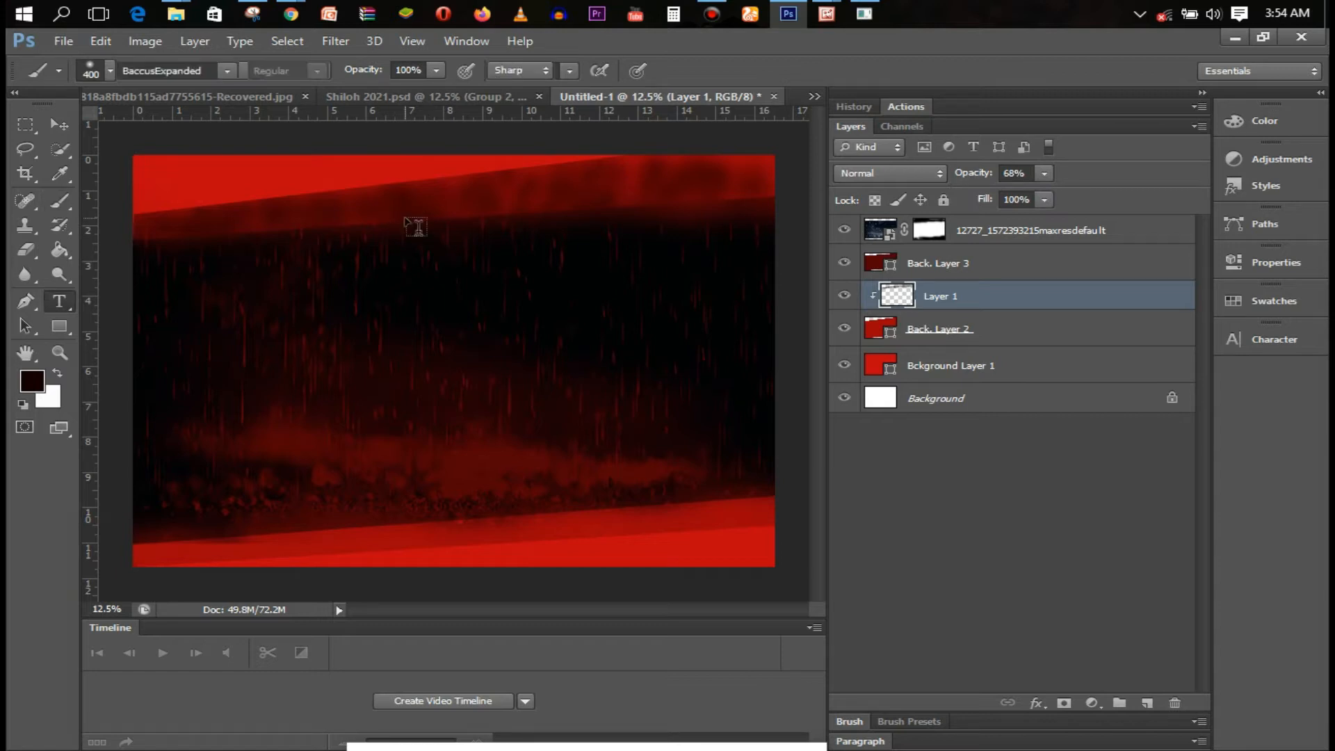
left_click(355, 218)
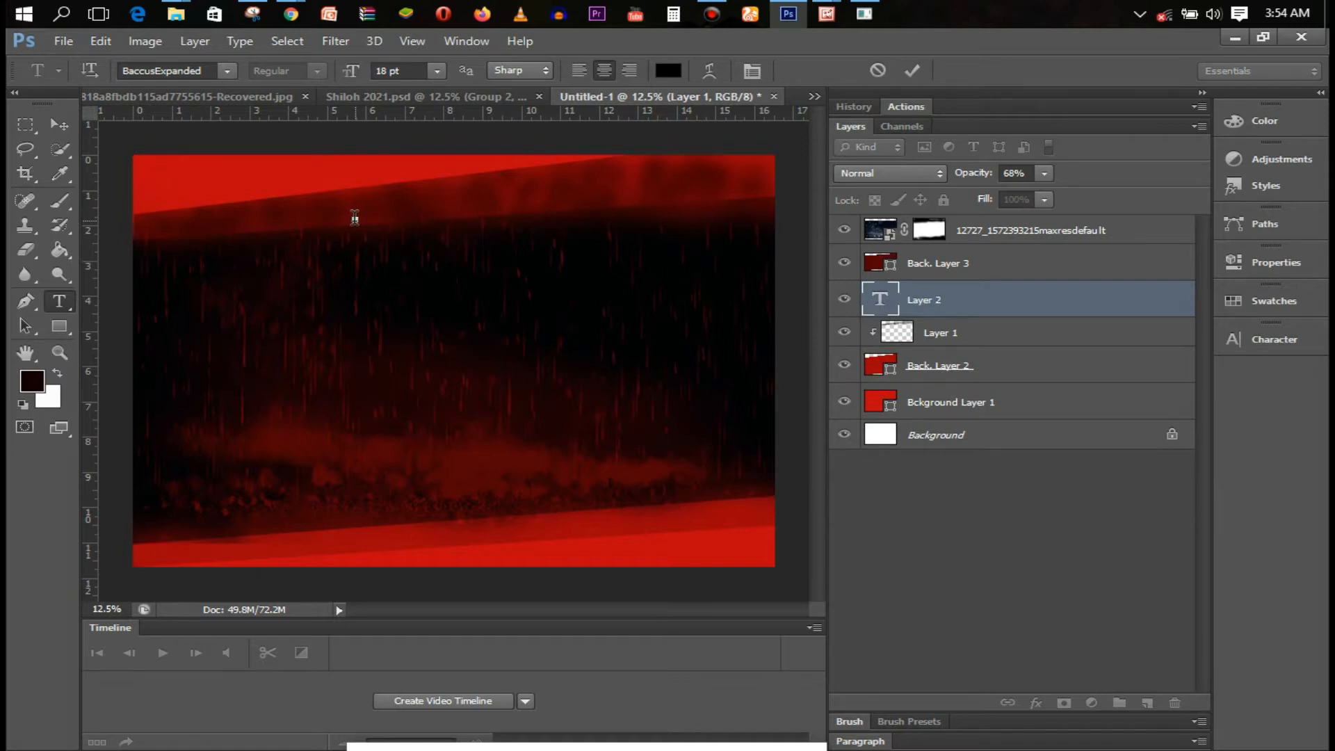
Type 'YOU ARE INVITED TO A LIVE TRANSFORMING EXPERIENCE' at 60 pt and set it to Arial
left_click(437, 70)
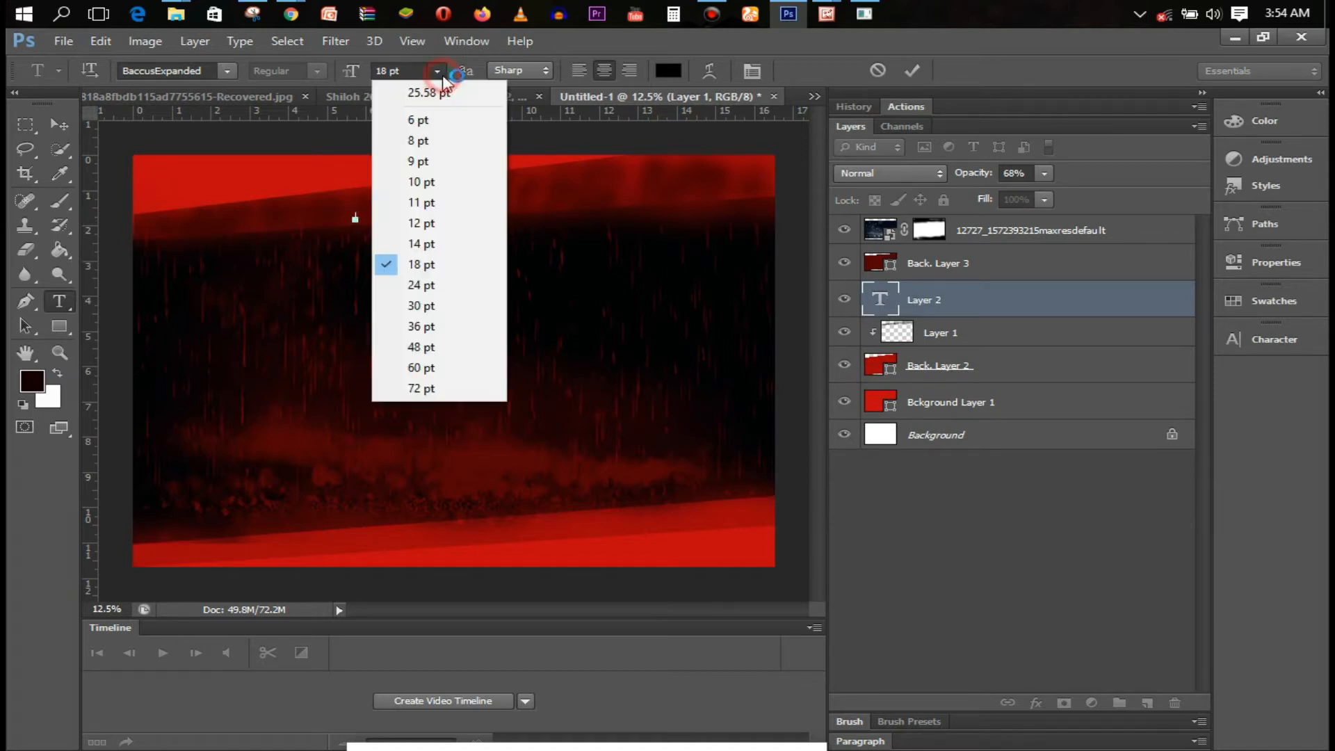
left_click(454, 366)
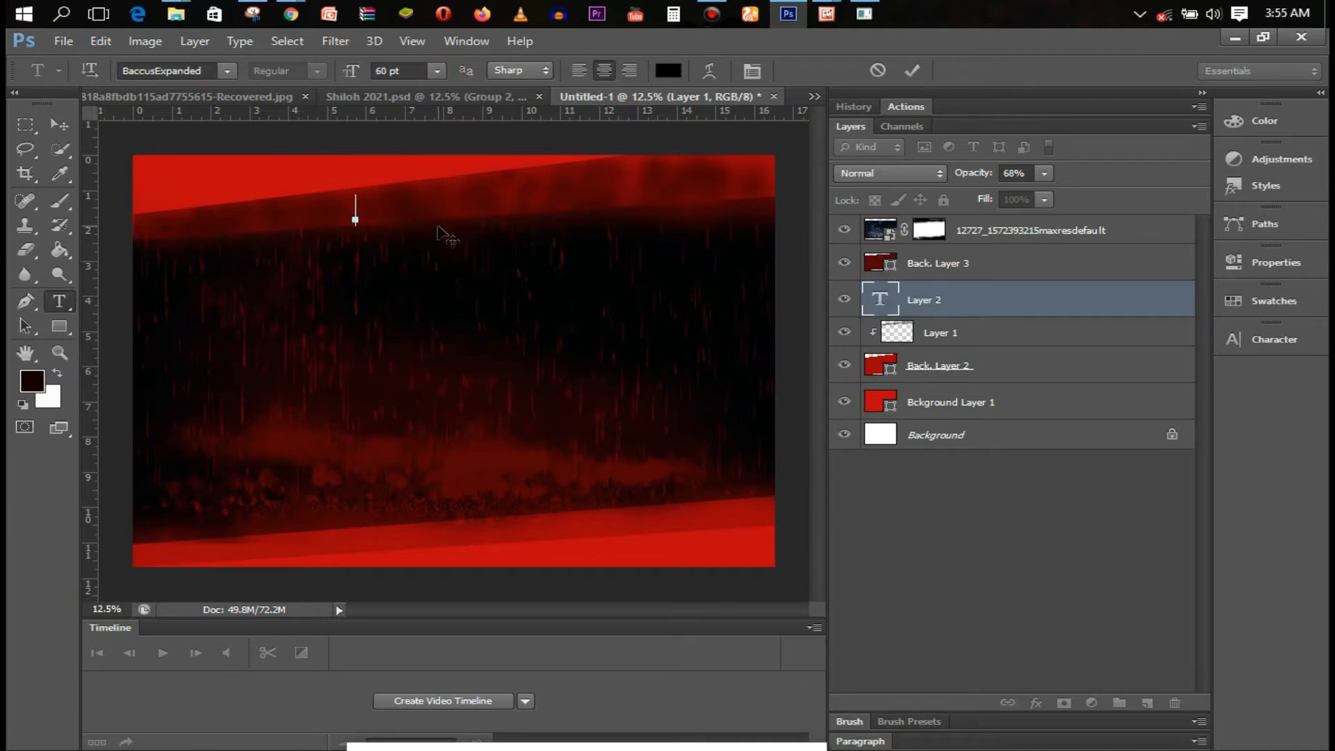
type("YOU ARE")
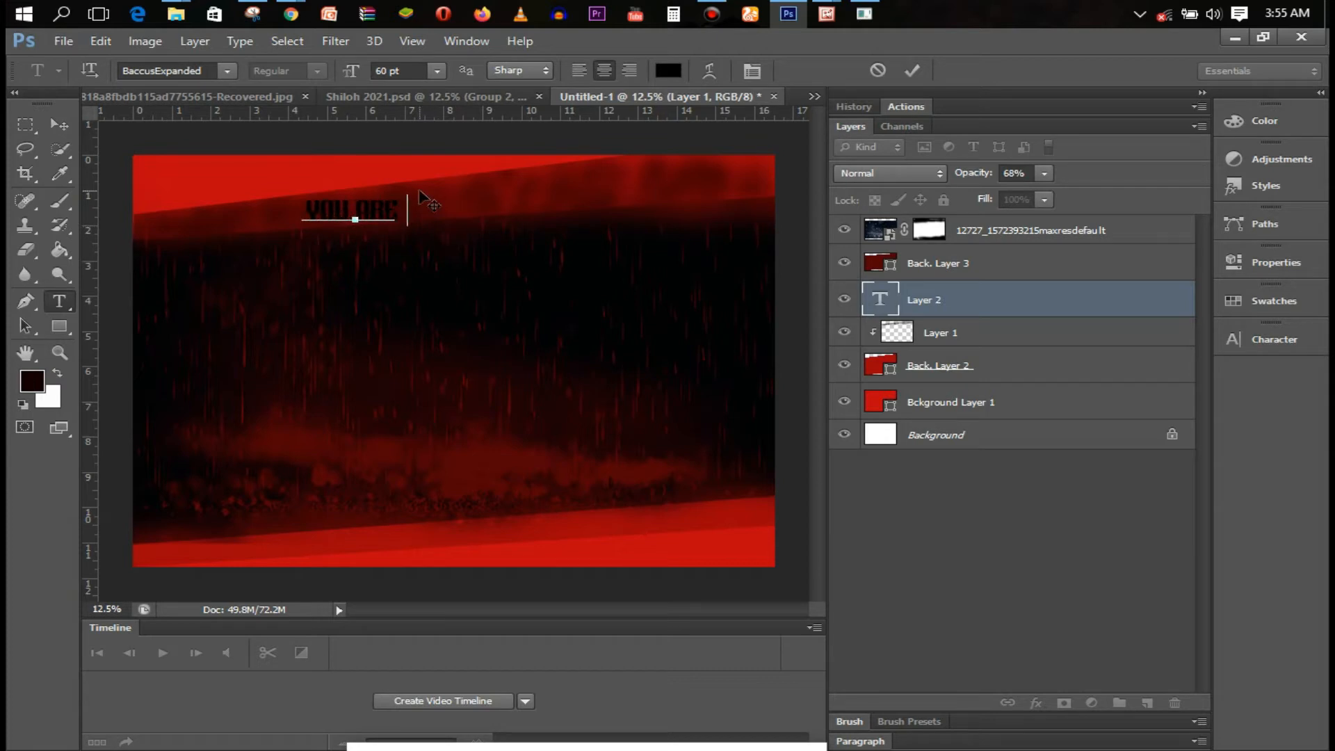
type(" INVITE")
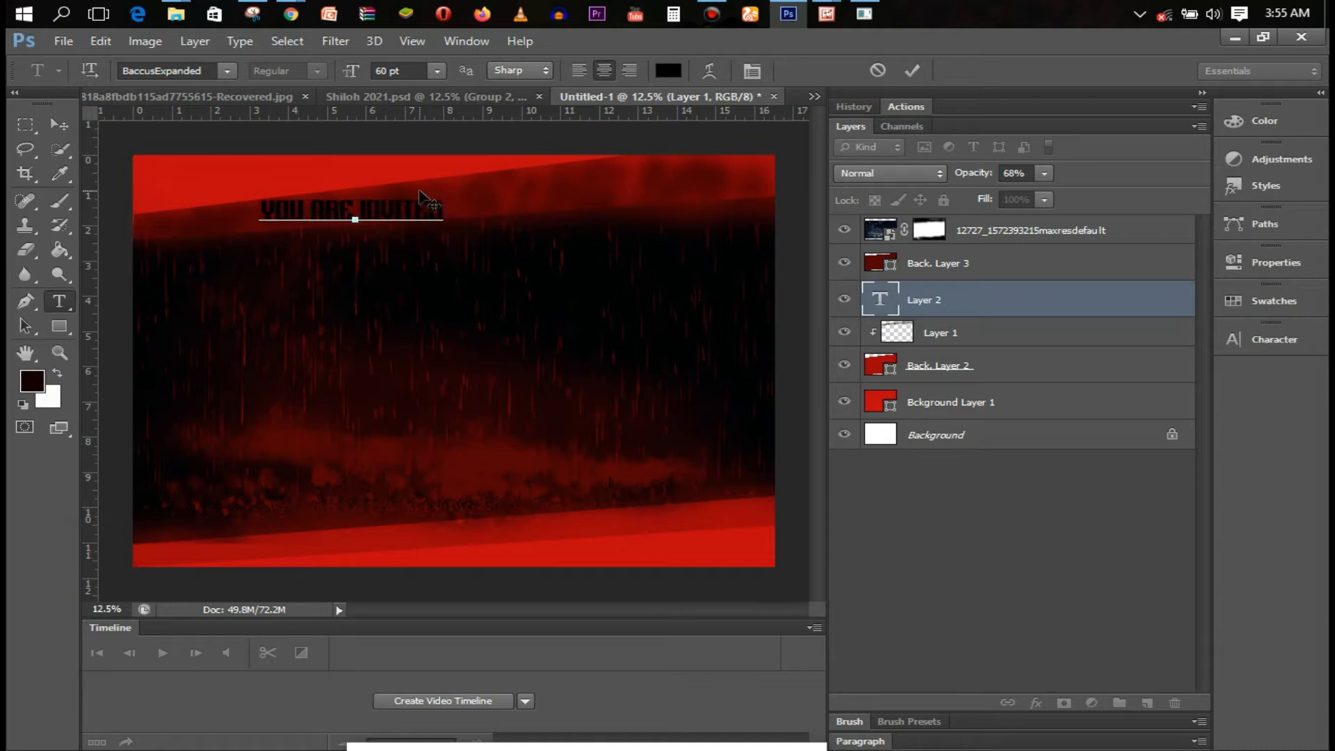
type("D TO A LIVE")
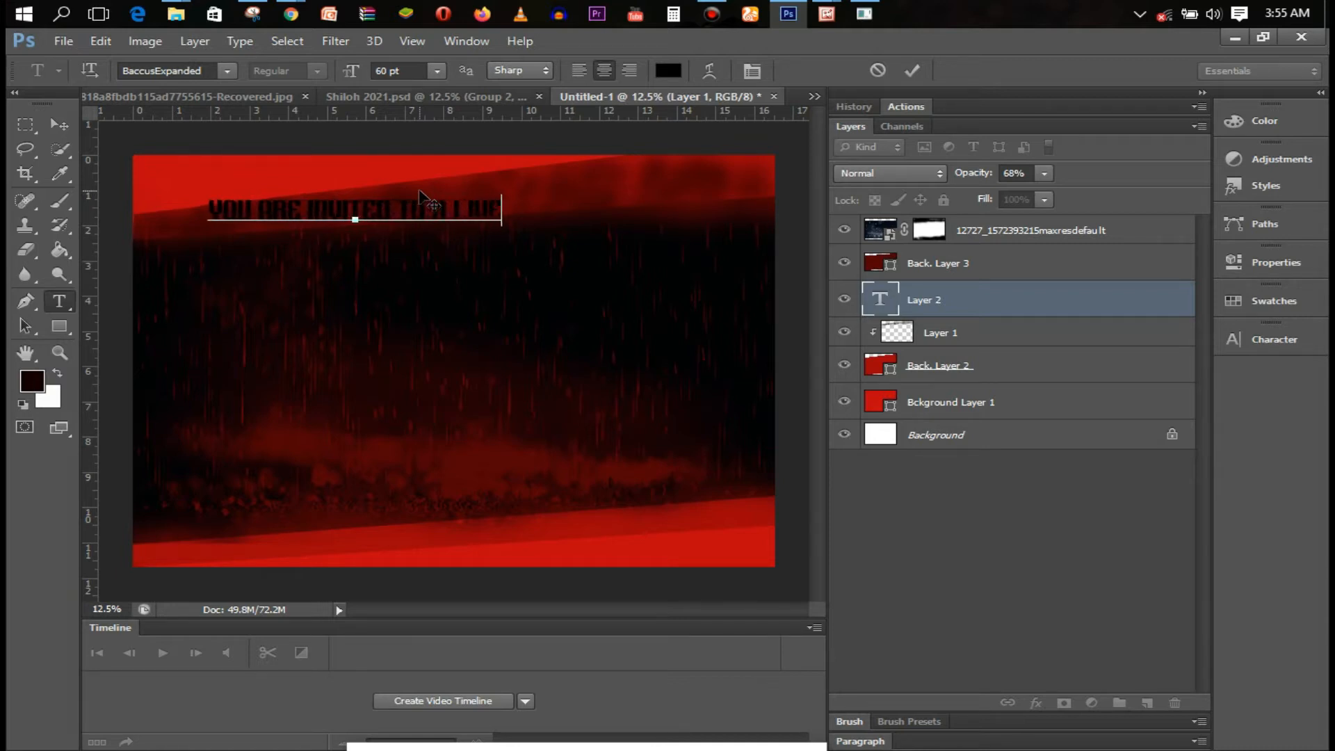
type(" TRADEFORMING")
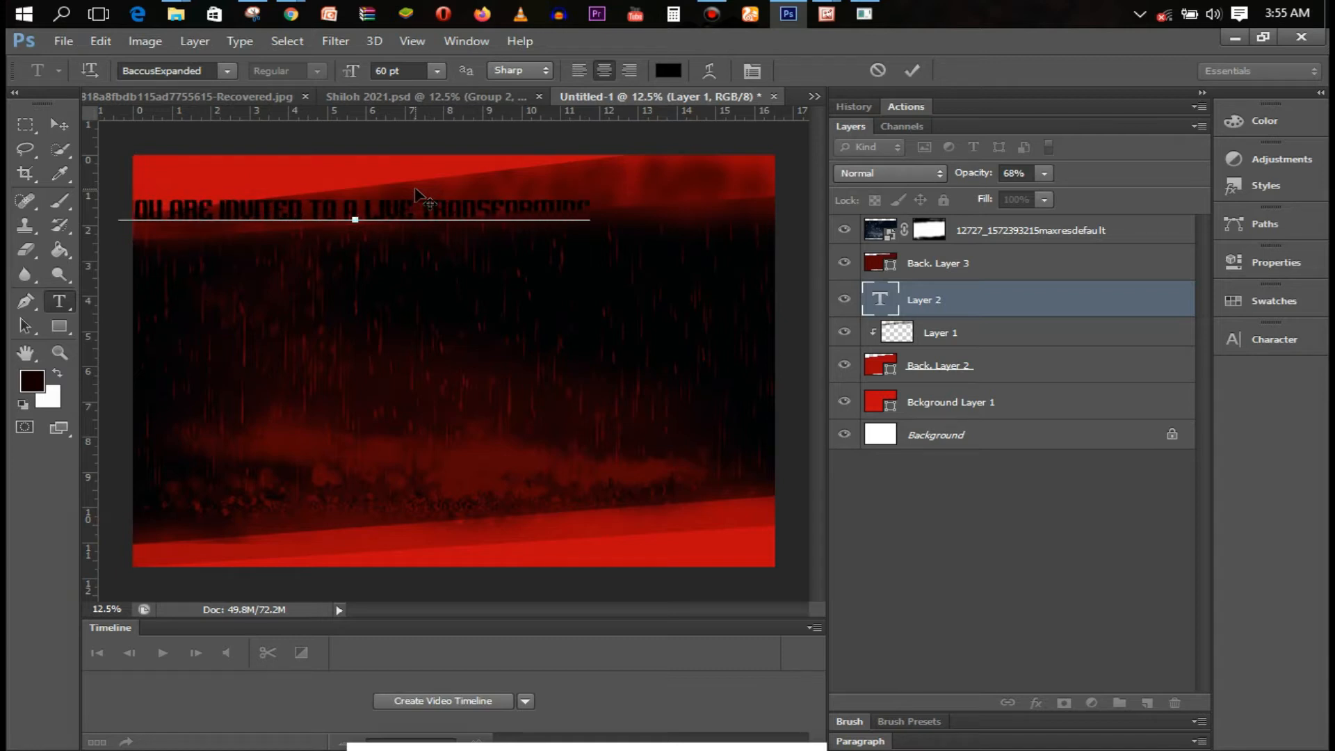
type(" CHPERIENCE")
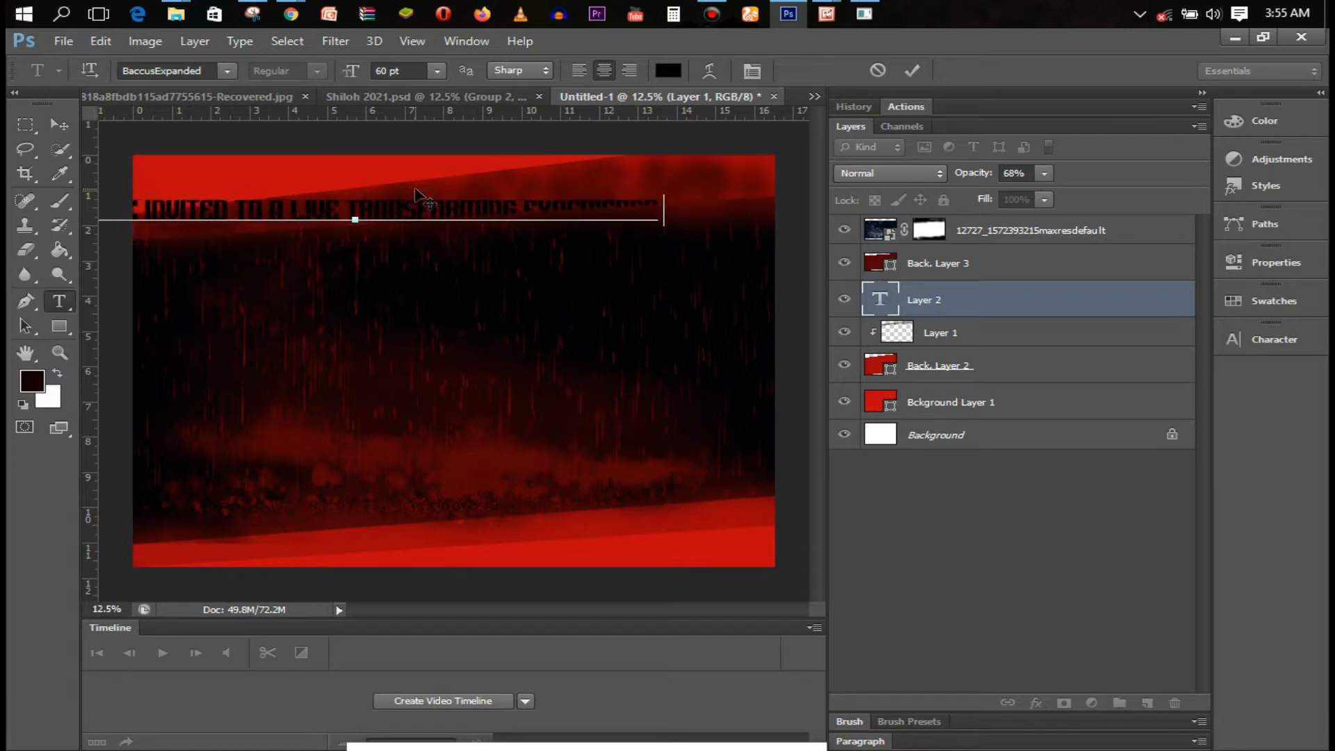
key("ctrl+a")
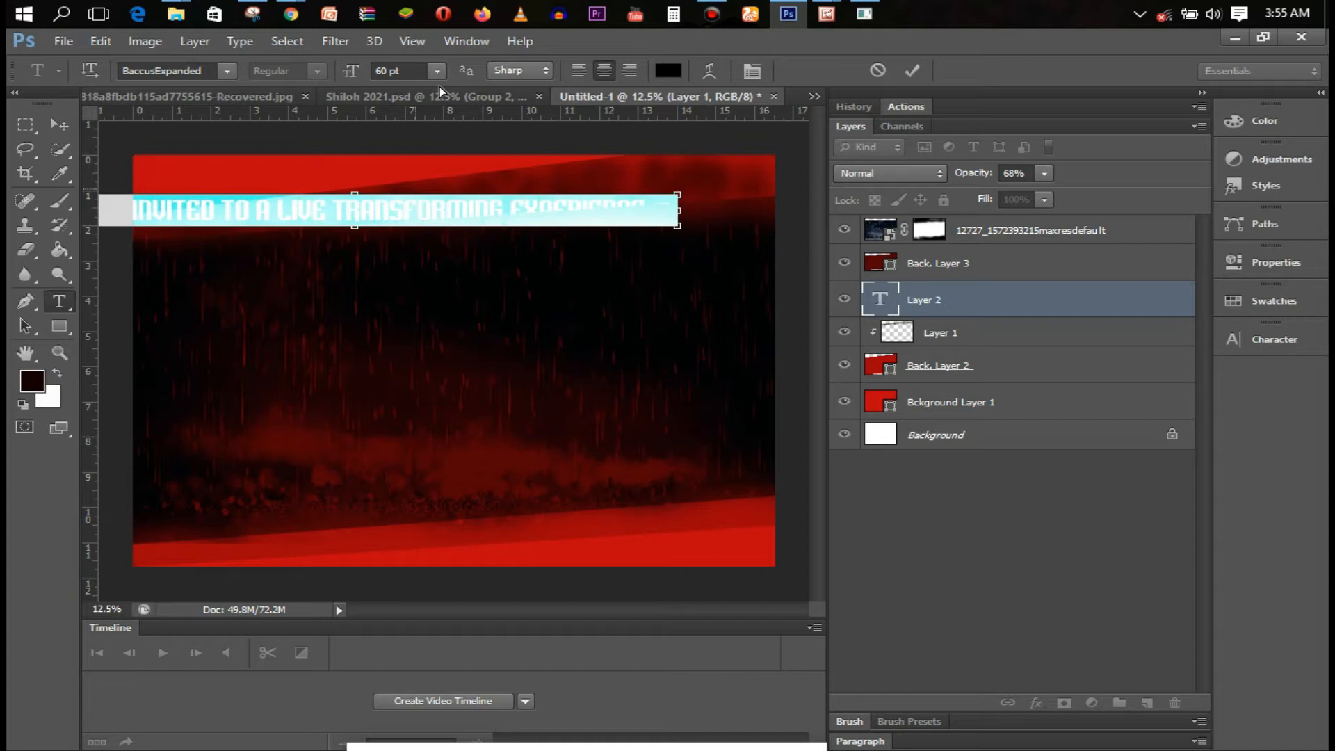
left_click(178, 69)
type("Ae")
type("R BERKLEY")
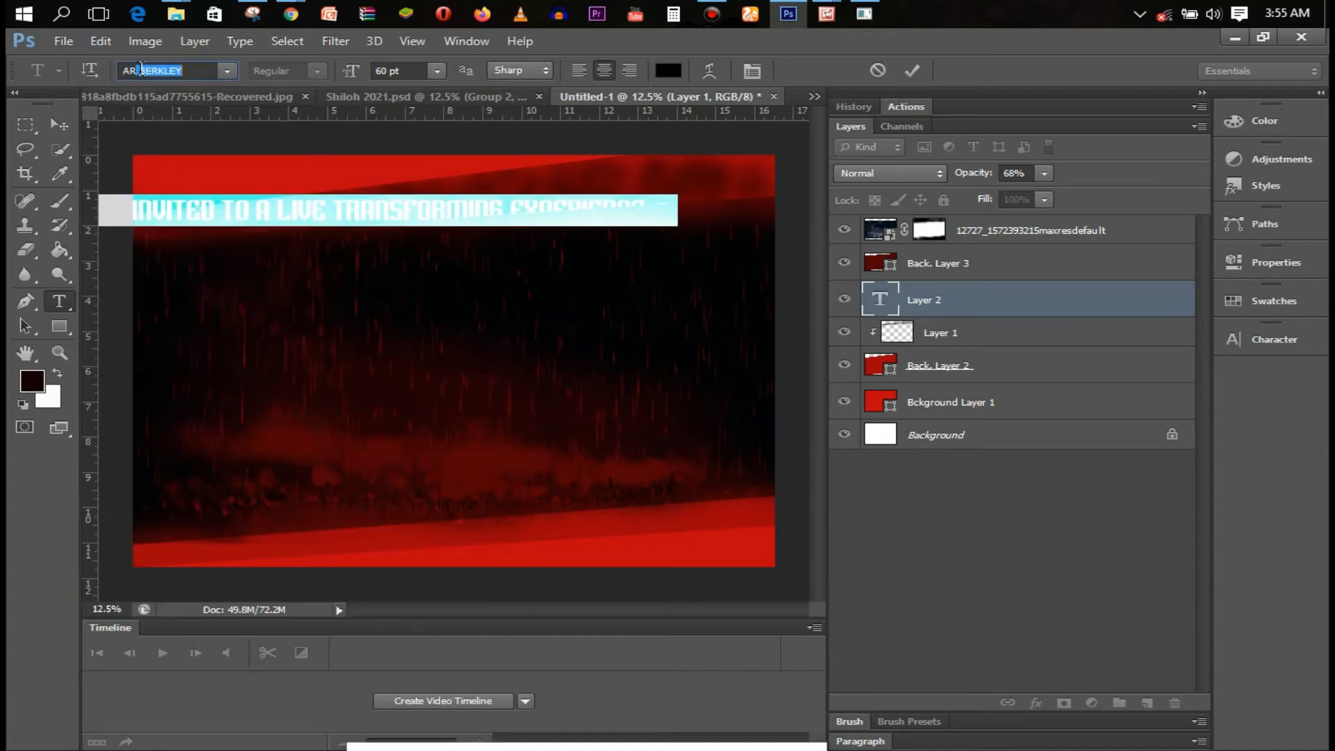
left_click(227, 72)
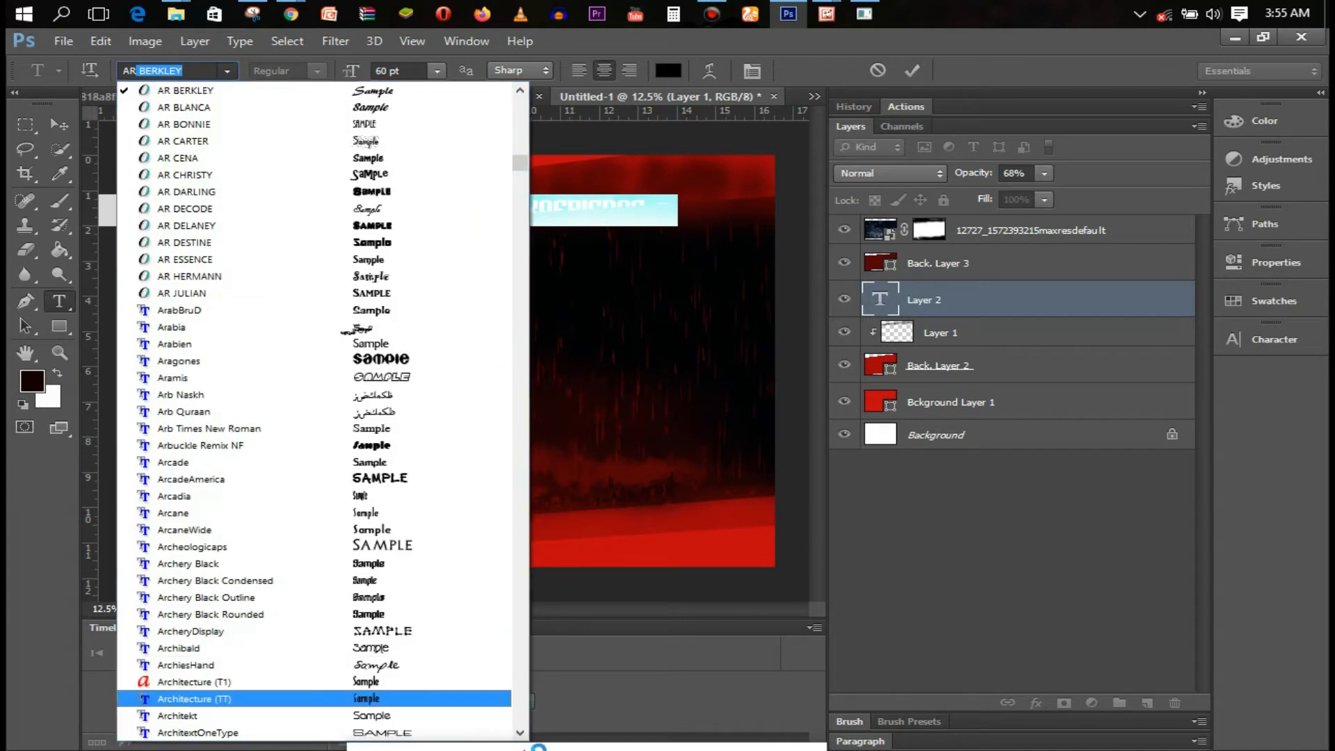
left_click(520, 734)
left_click(520, 734)
left_click(520, 734)
left_click(520, 734)
left_click(423, 566)
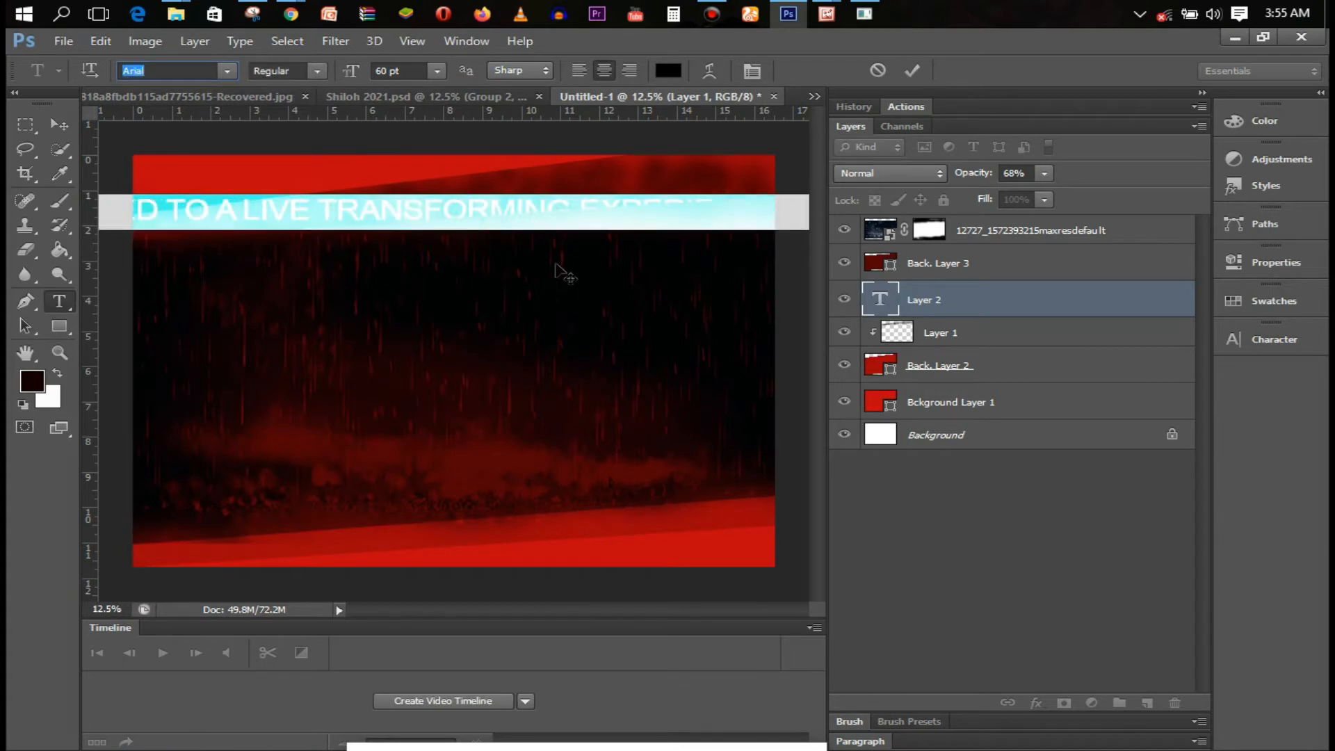
Shrink the invitation line to 30 pt, move it onto the flyer top, and commit
left_click(437, 71)
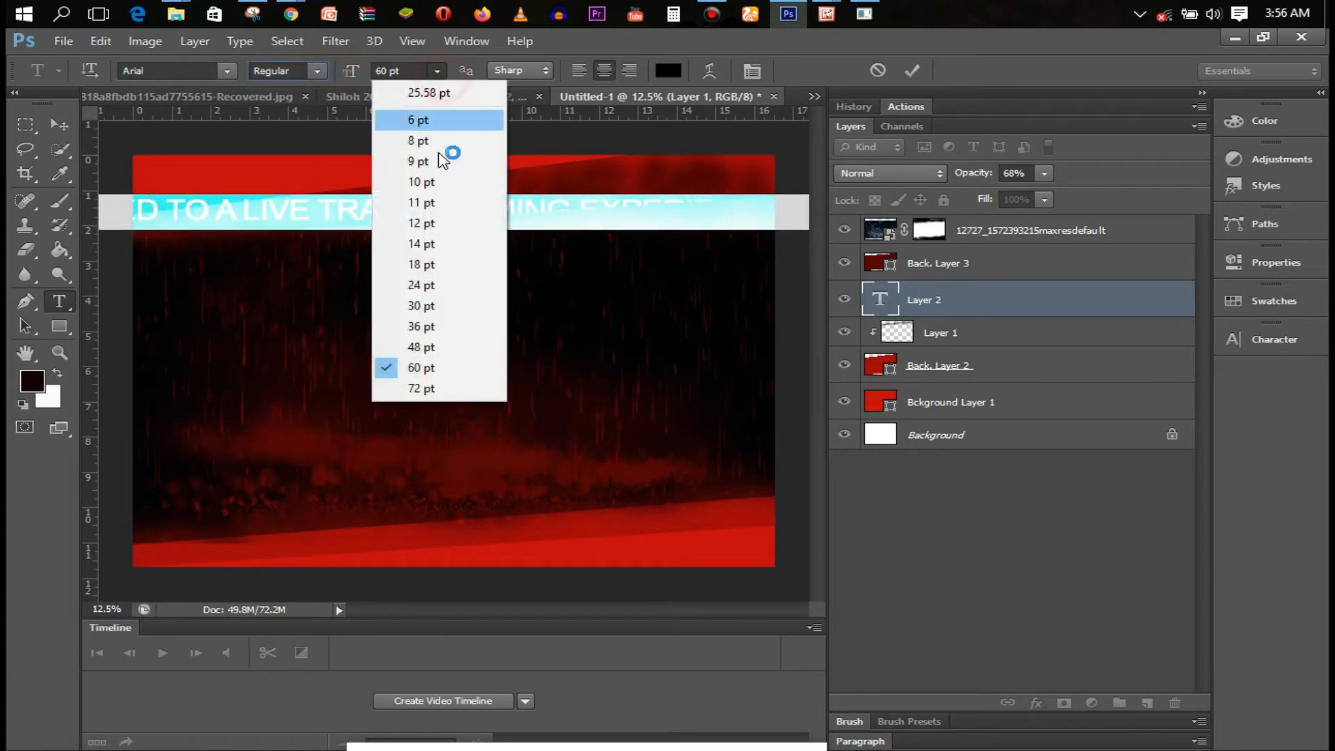
left_click(440, 345)
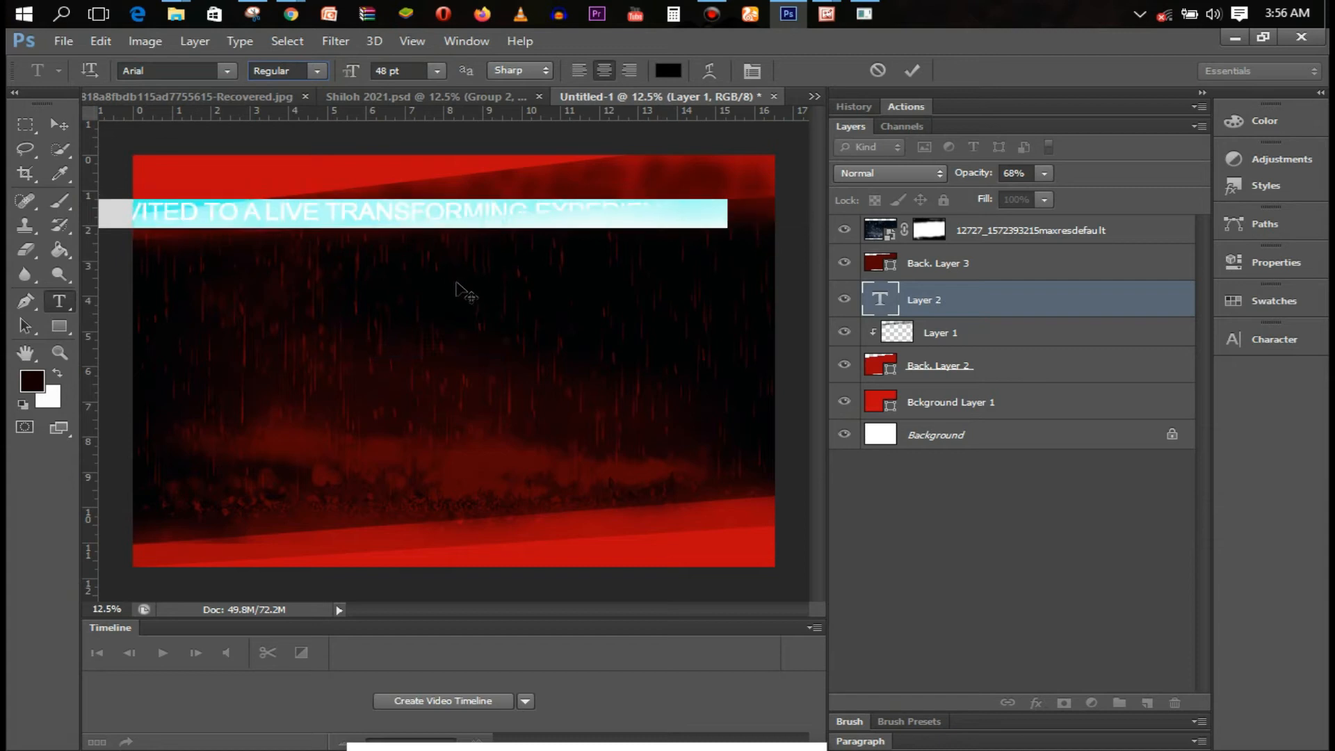
left_click(437, 68)
left_click(456, 321)
left_click_drag(393, 273, 496, 237)
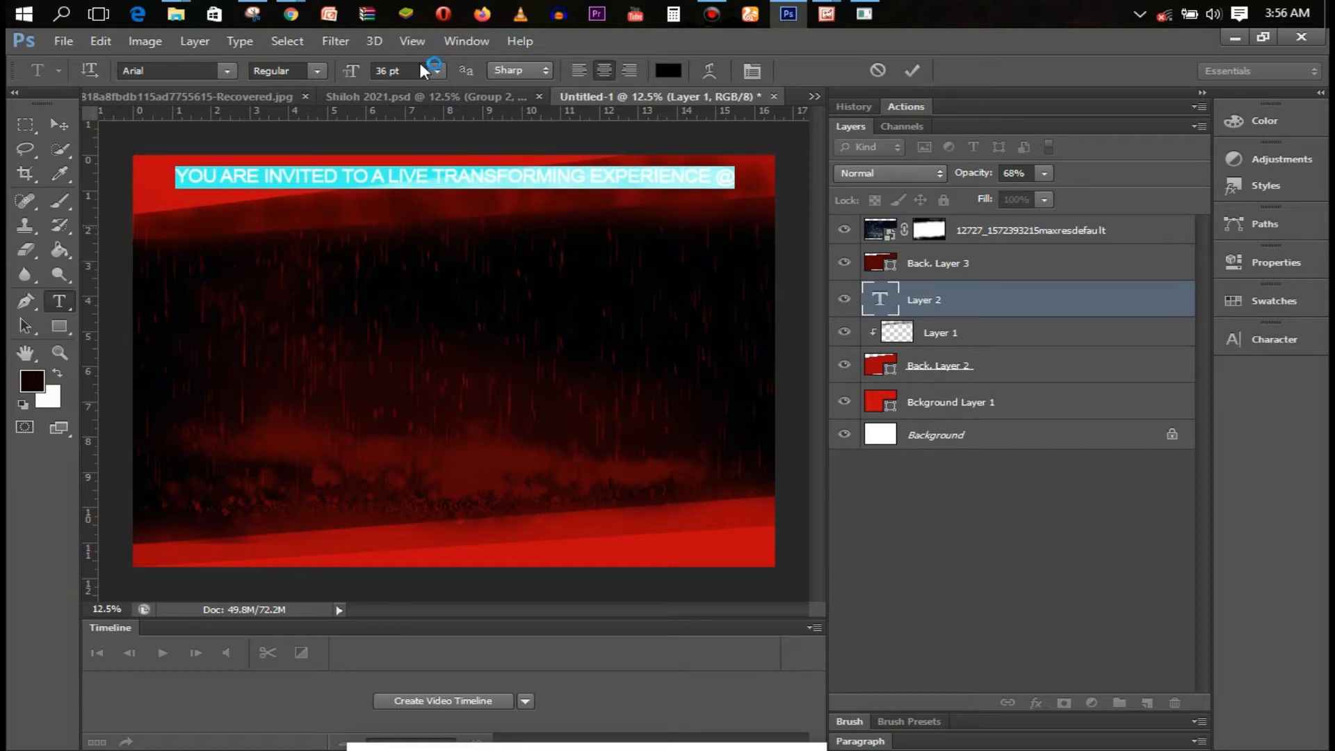
left_click(436, 70)
left_click(458, 303)
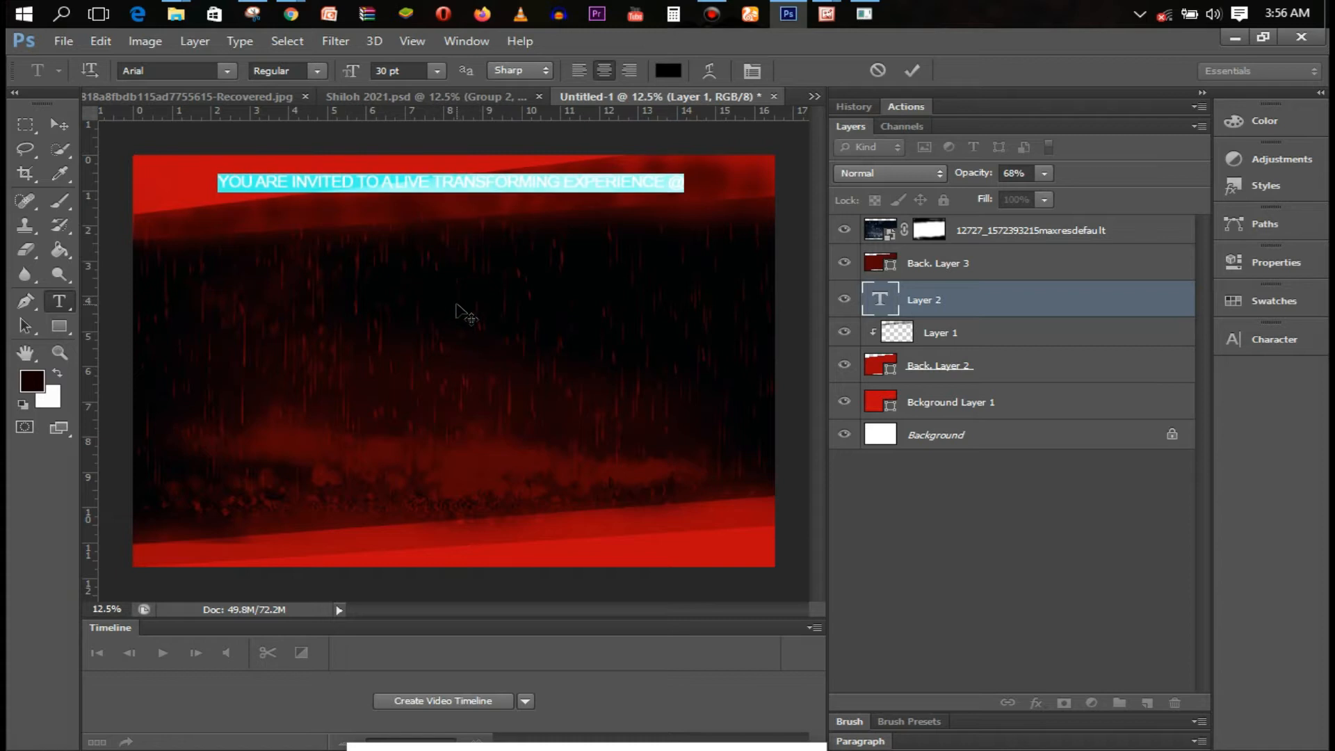
left_click(917, 76)
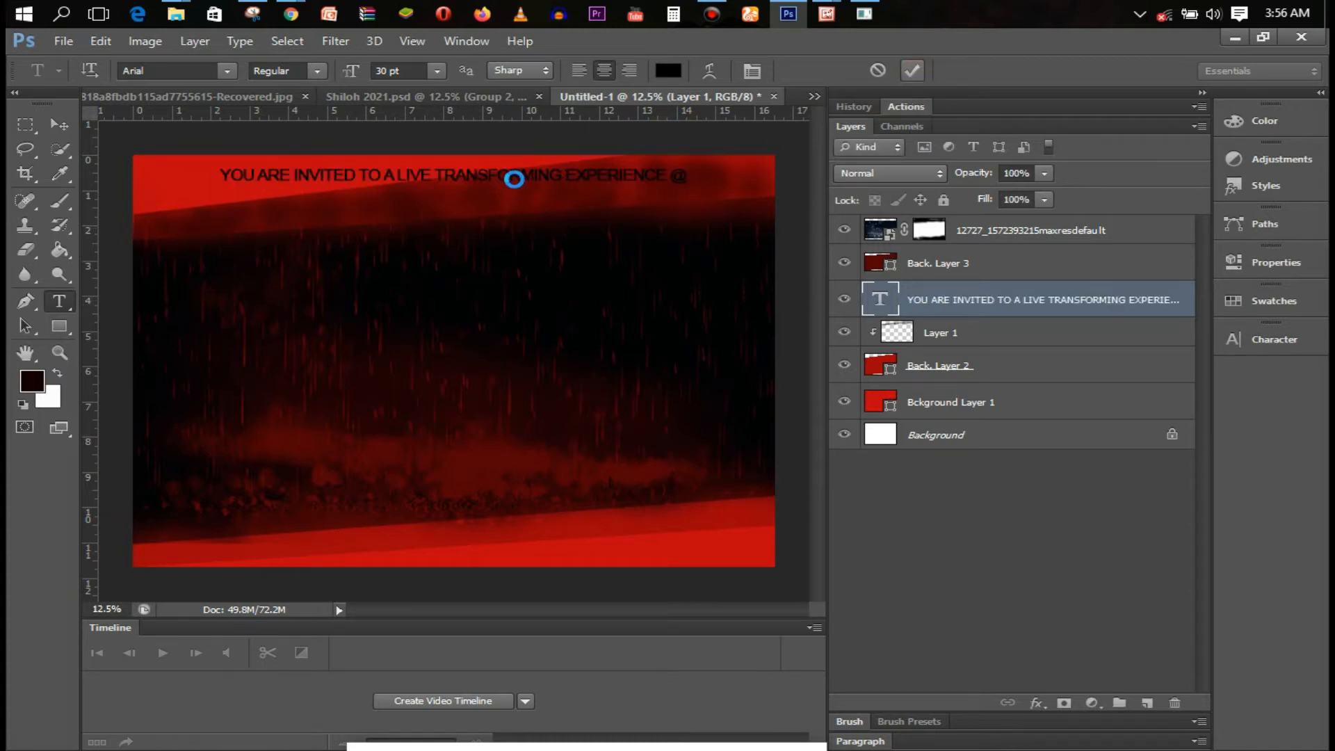
Recolour the whole invitation headline white
left_click(487, 175)
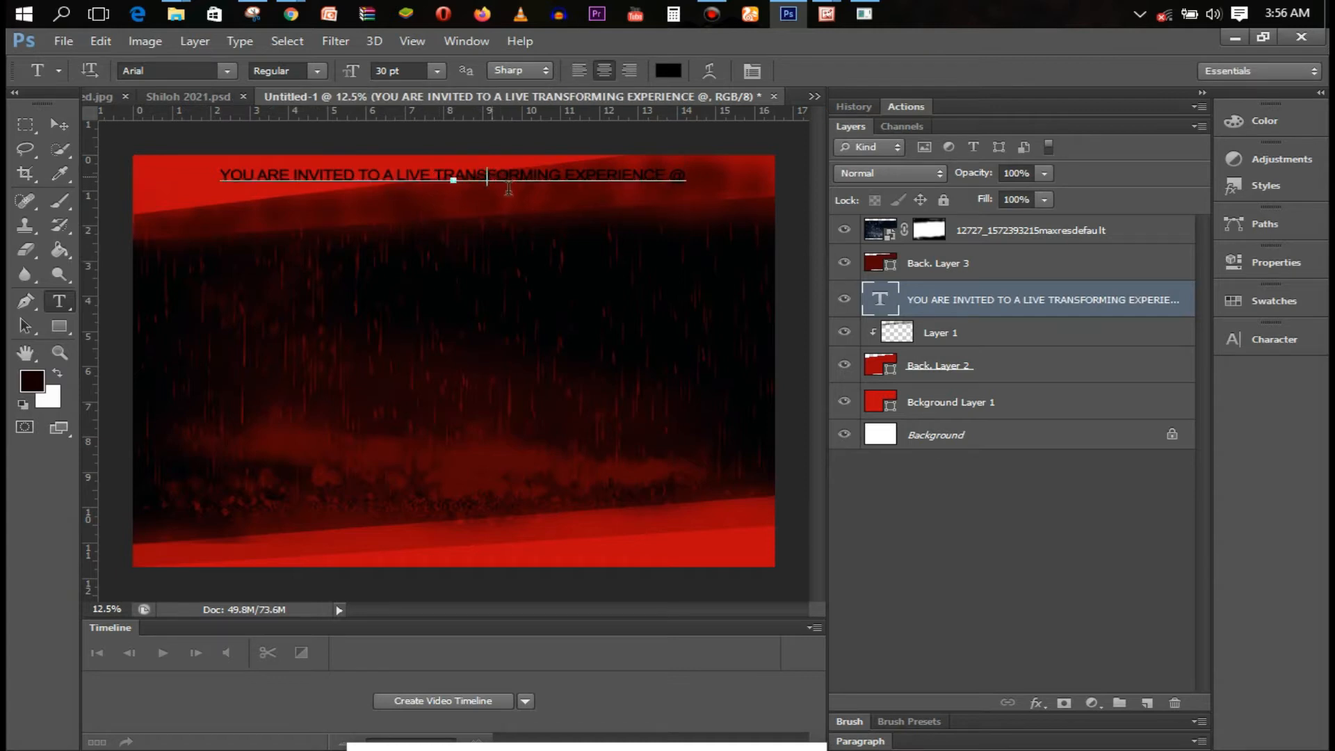
key("ctrl+a")
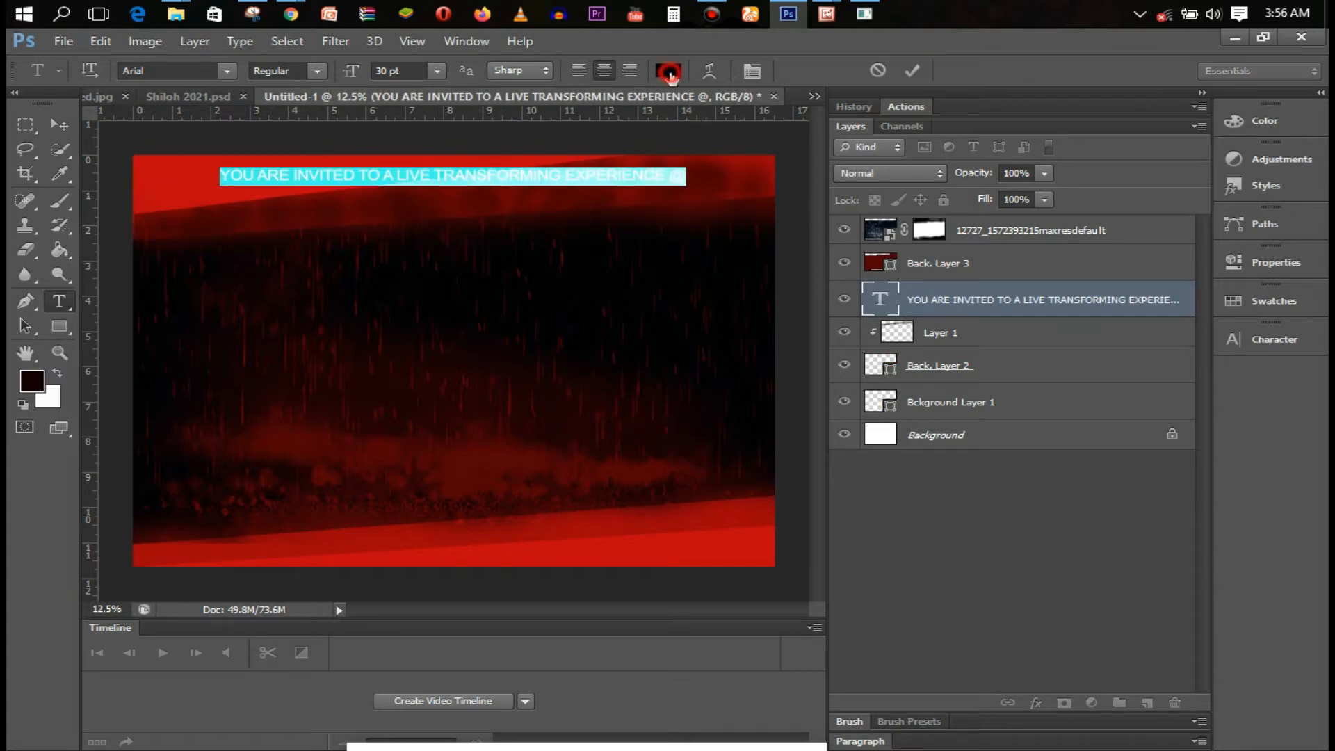
left_click(667, 70)
left_click(808, 177)
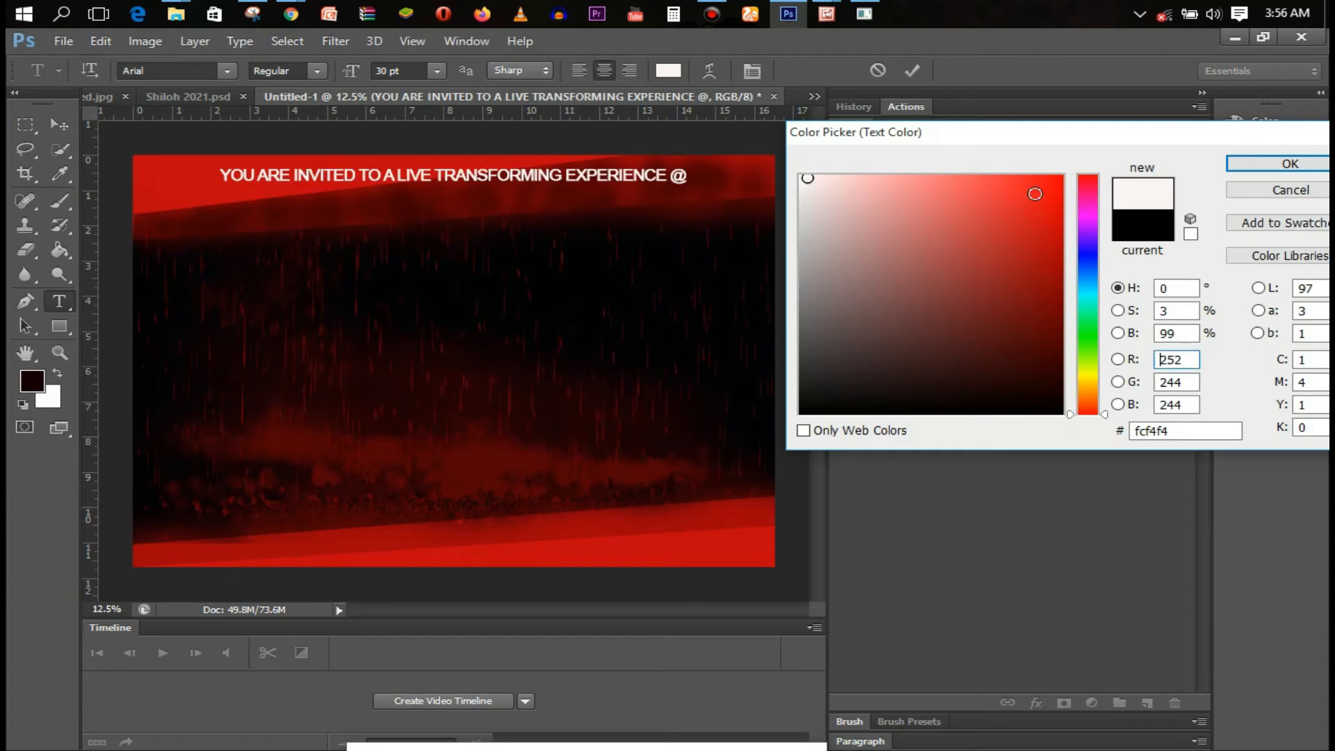
left_click(1290, 163)
left_click(644, 173)
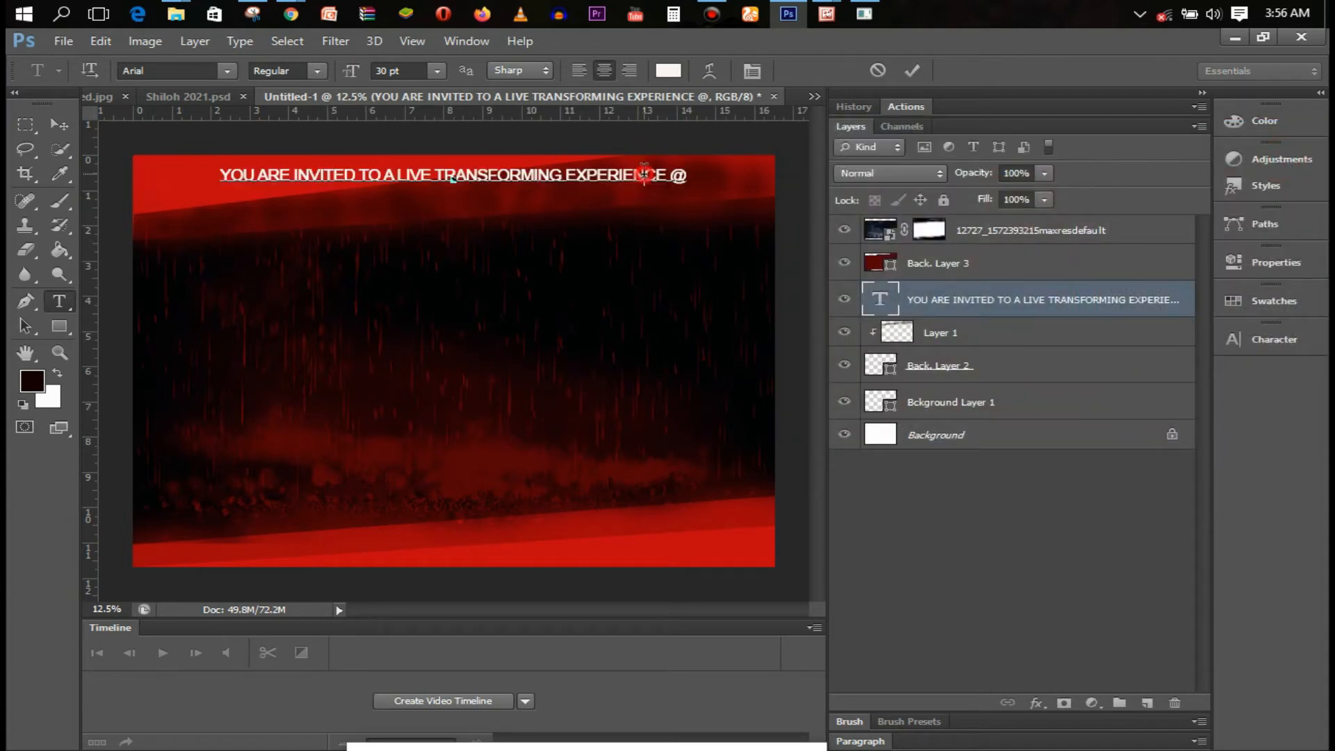
left_click(911, 71)
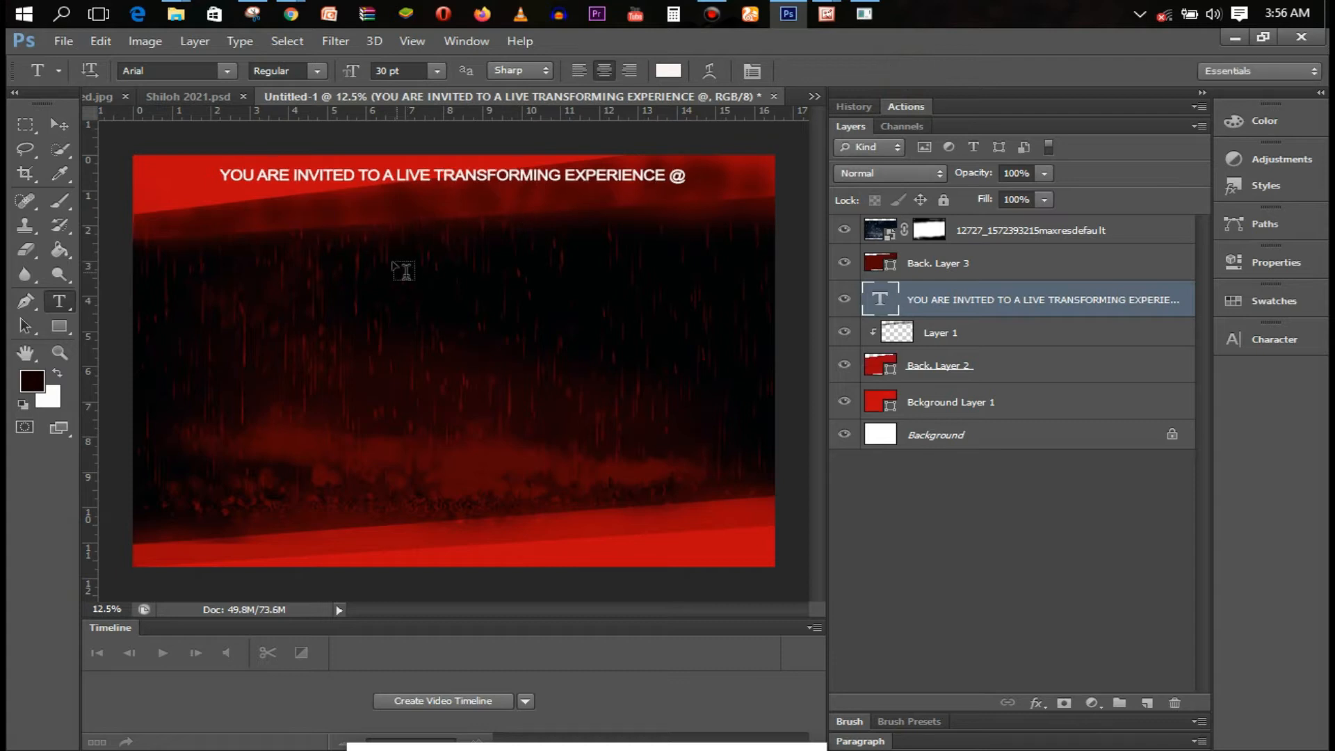
Add 'SHILOW 2021' in BaccusExpanded 60 pt, centred under the headline
left_click(357, 211)
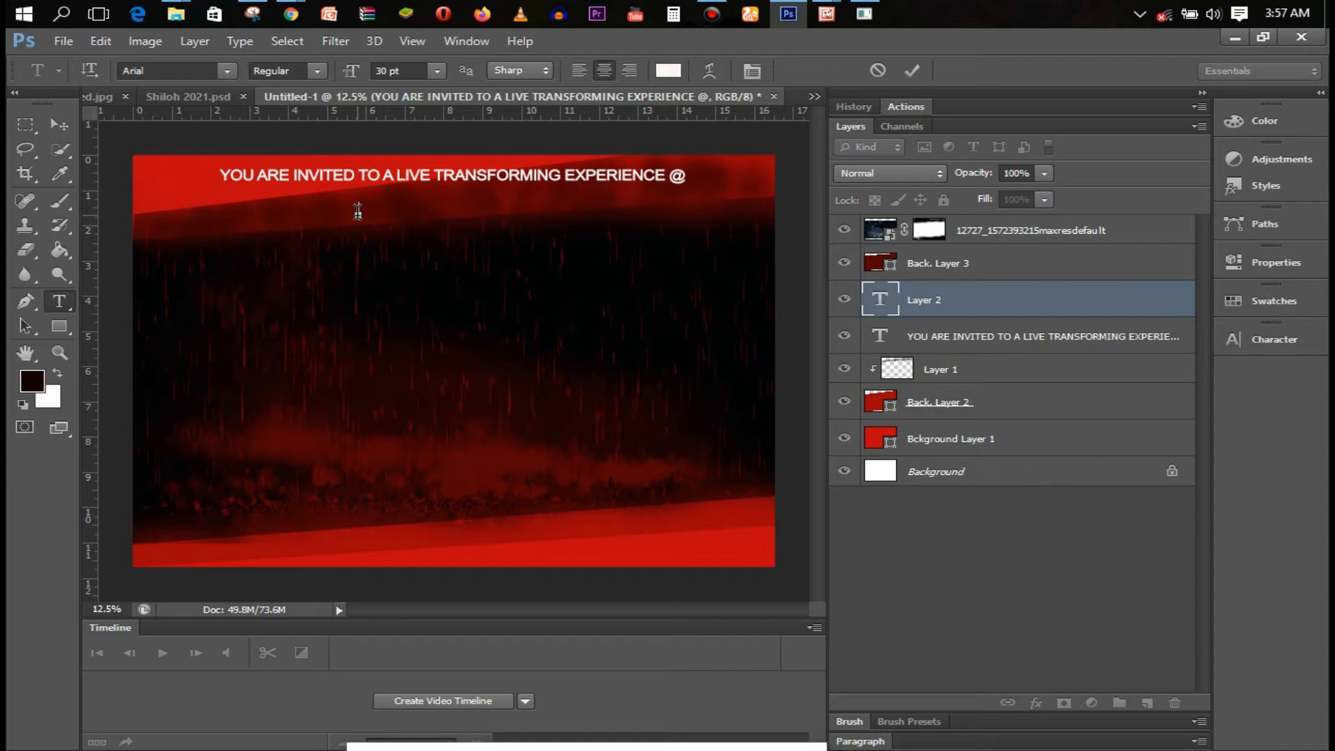
type("SHILOW 2021")
key("ctrl+a")
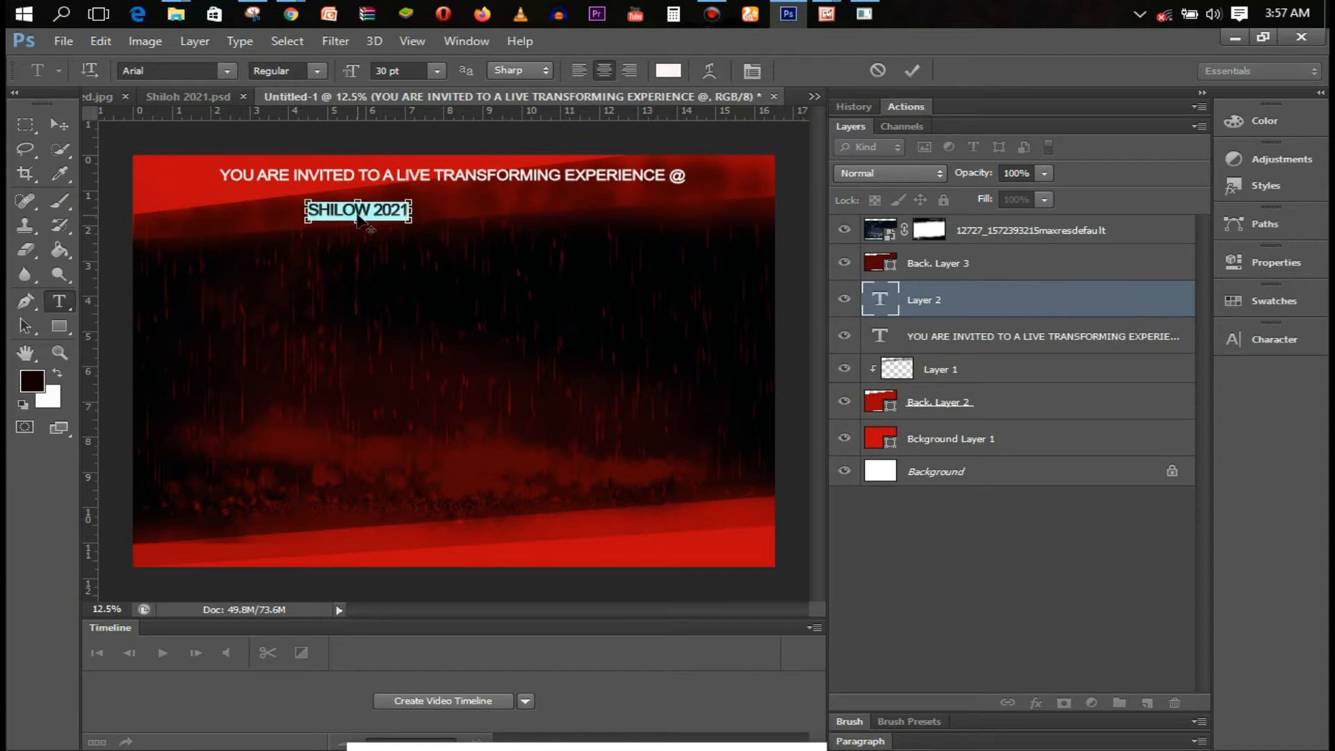
left_click(228, 70)
left_click(193, 70)
left_click(147, 68)
type("BaccusExpanded")
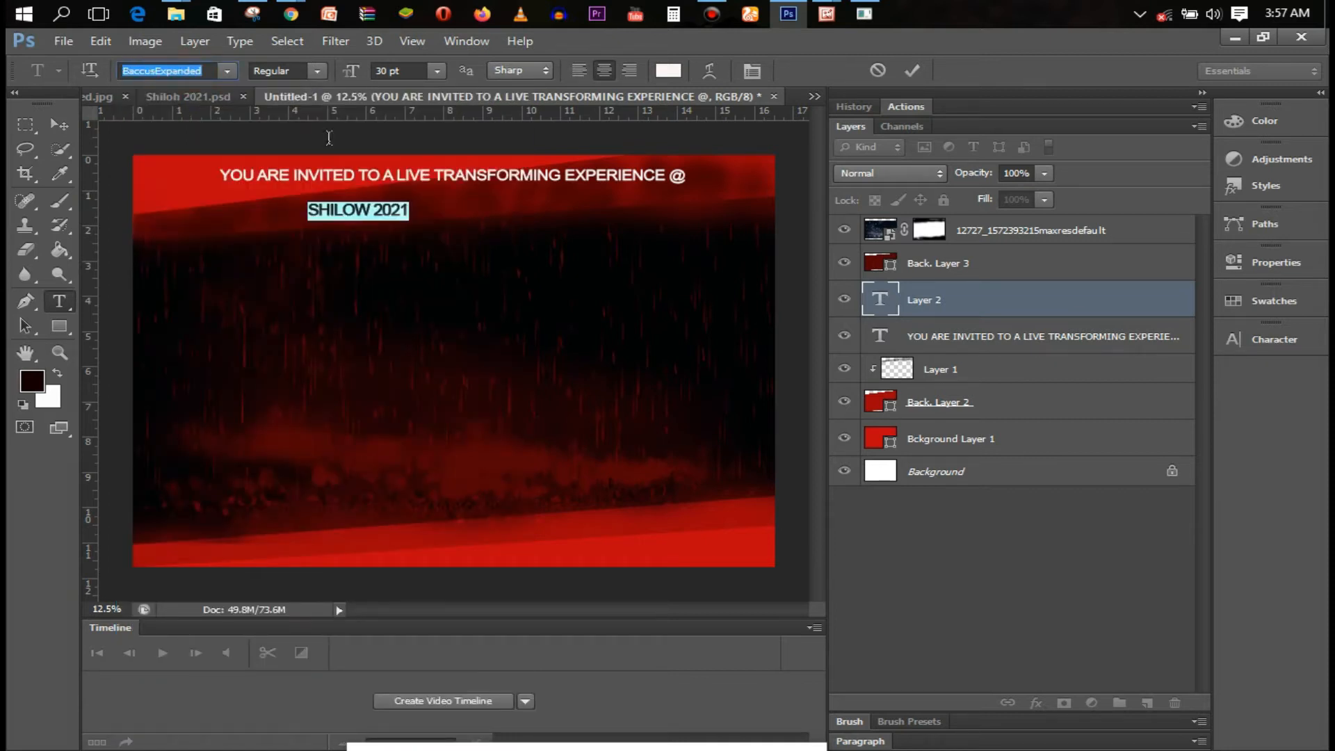
key("Return")
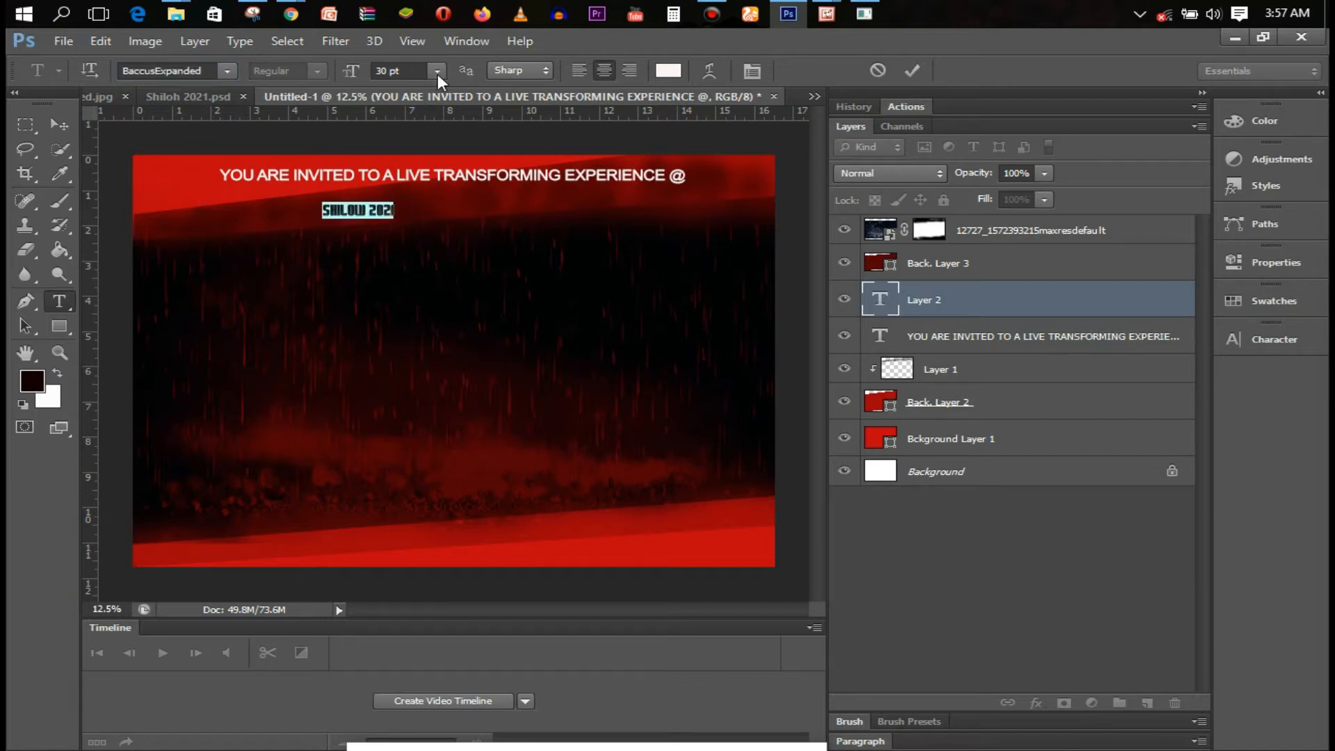
left_click(437, 72)
left_click(442, 353)
left_click_drag(441, 314, 495, 310)
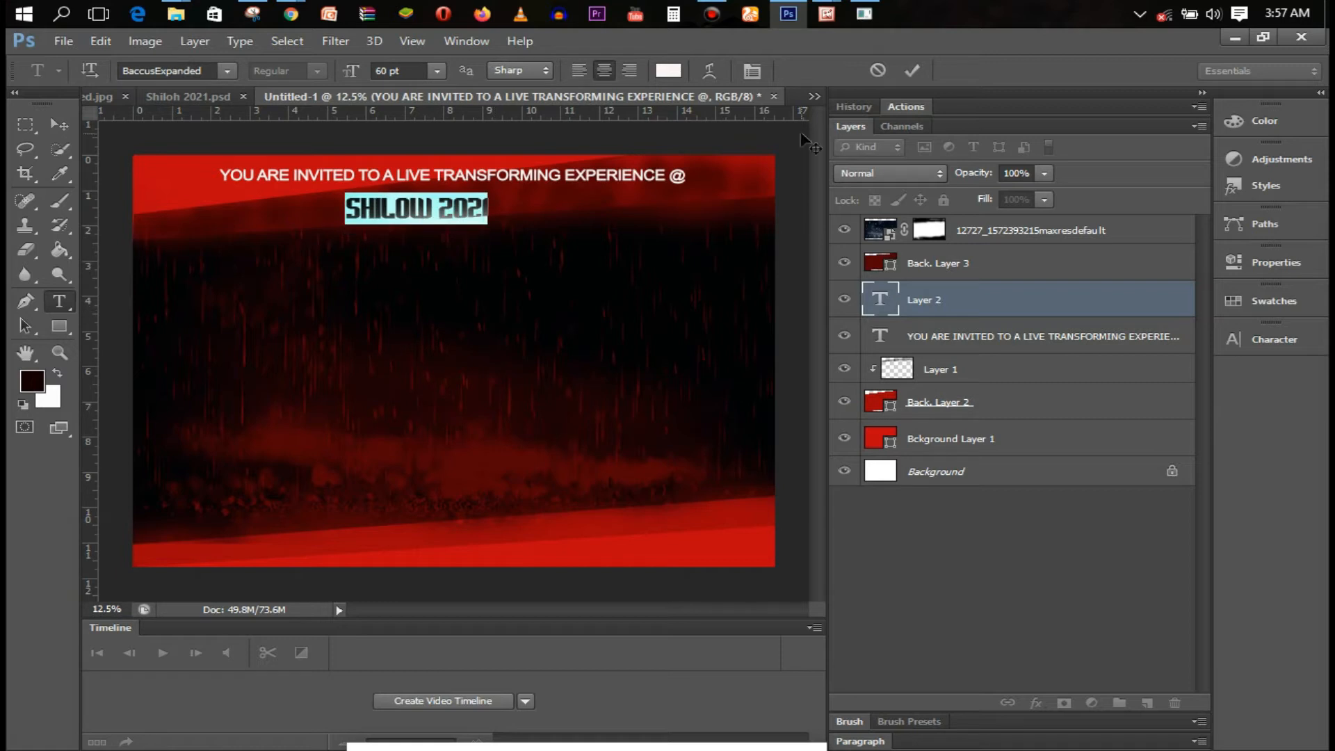
key("ctrl+Return")
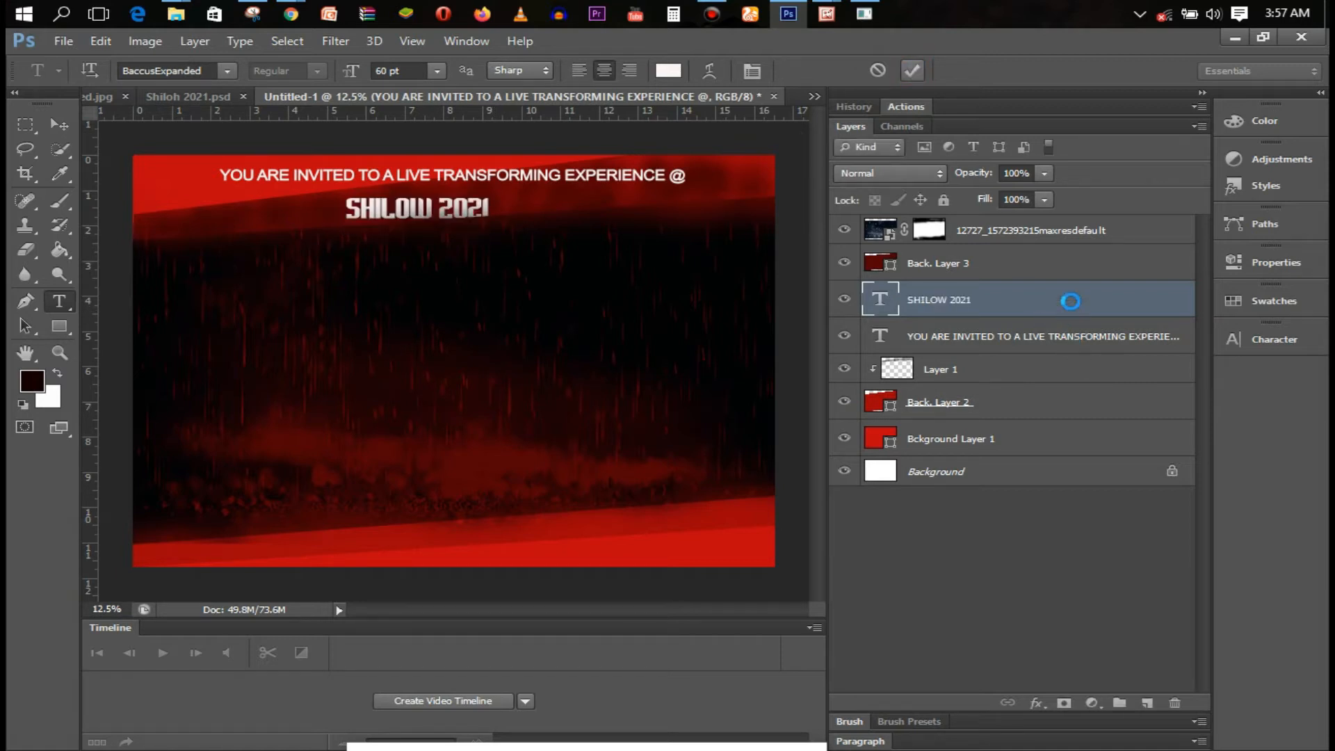
Move both text layers to the top of the stack and start a line below the title
left_click(1036, 331, "shift")
mouse_move(1019, 331)
left_mouse_down()
mouse_move(1028, 238)
mouse_move(1036, 319)
left_mouse_up()
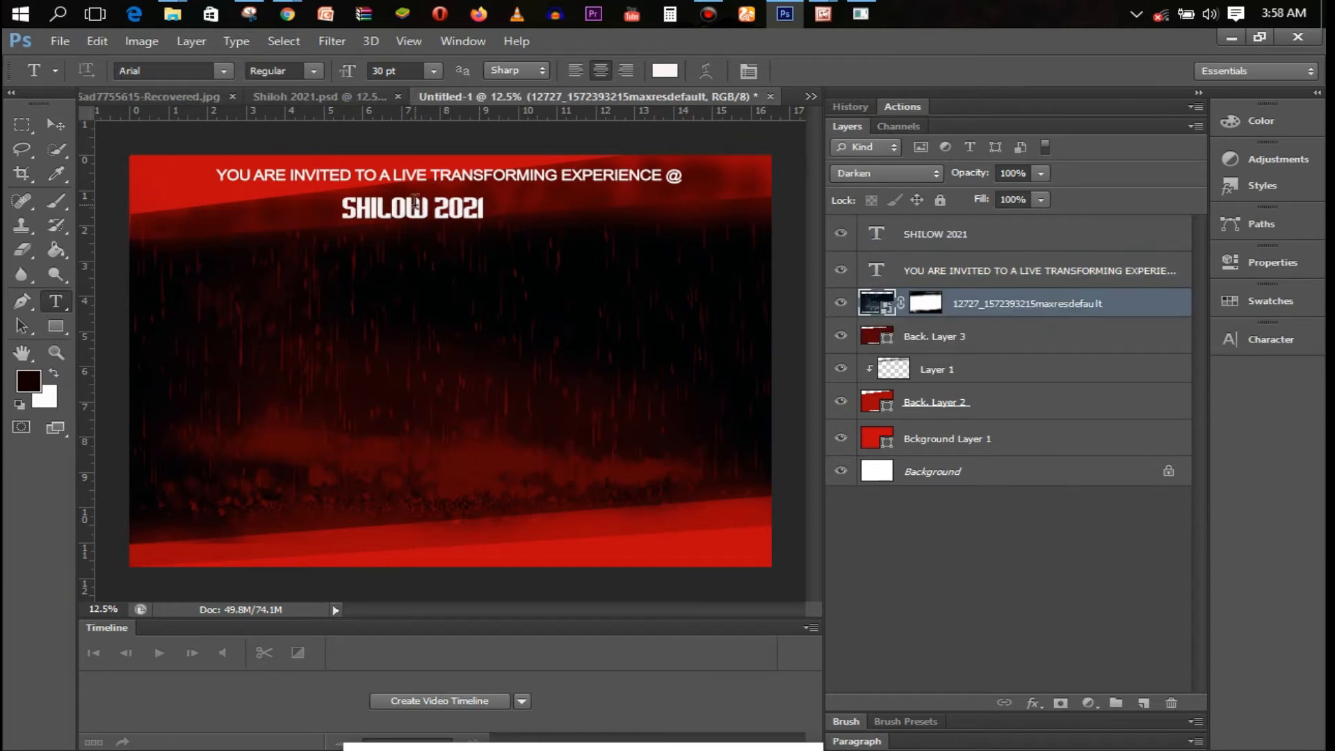
left_click(354, 251)
type("MORE THAN A")
Set the 'MORE THAN A' tagline in the Babylon5 font and commit it
key("ctrl+a")
left_click(174, 68)
type("Babylon5")
key("Return")
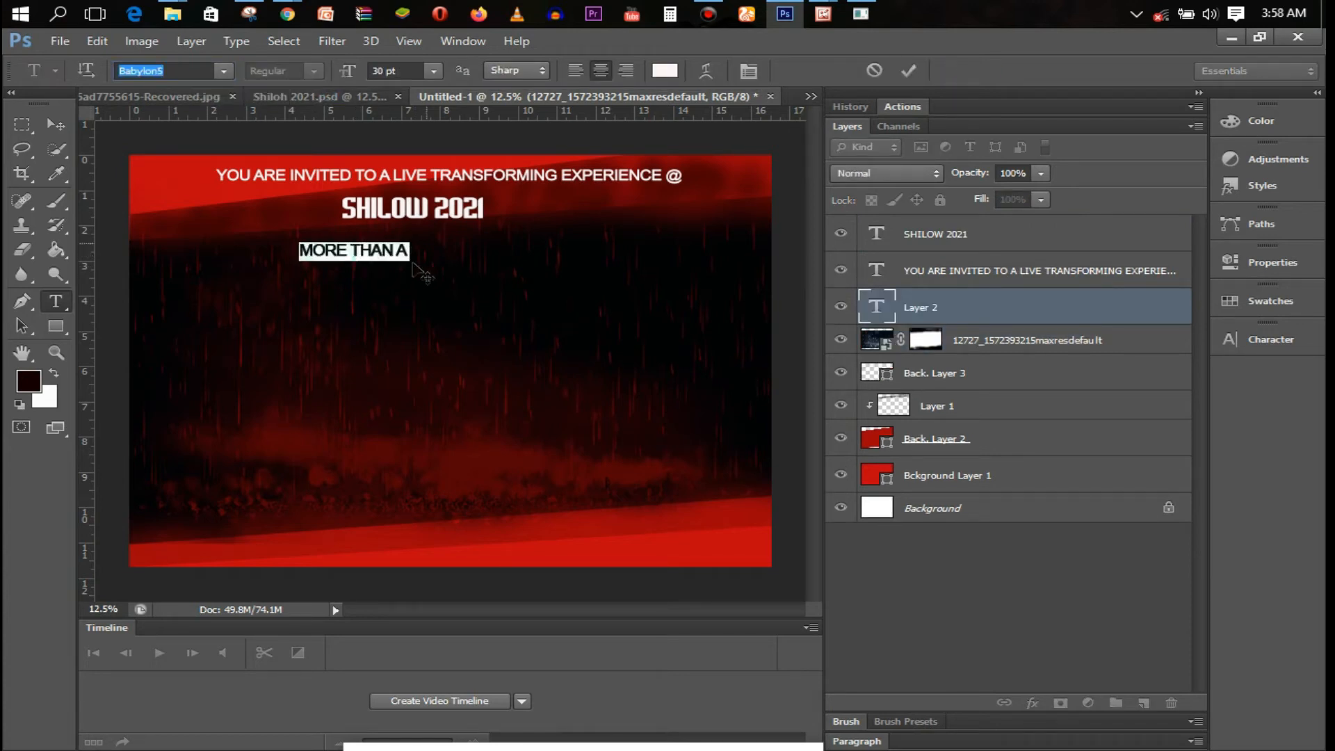
left_click(373, 258)
left_click(911, 71)
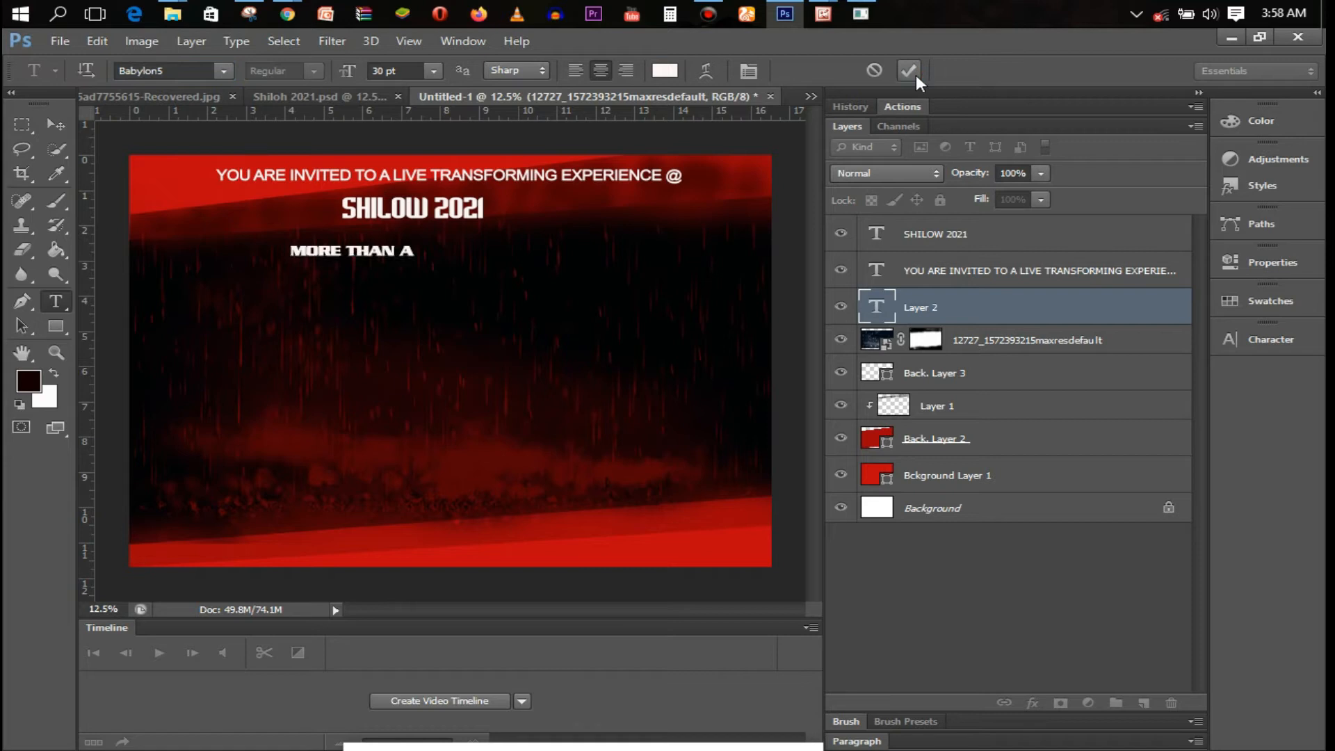
left_click(422, 179)
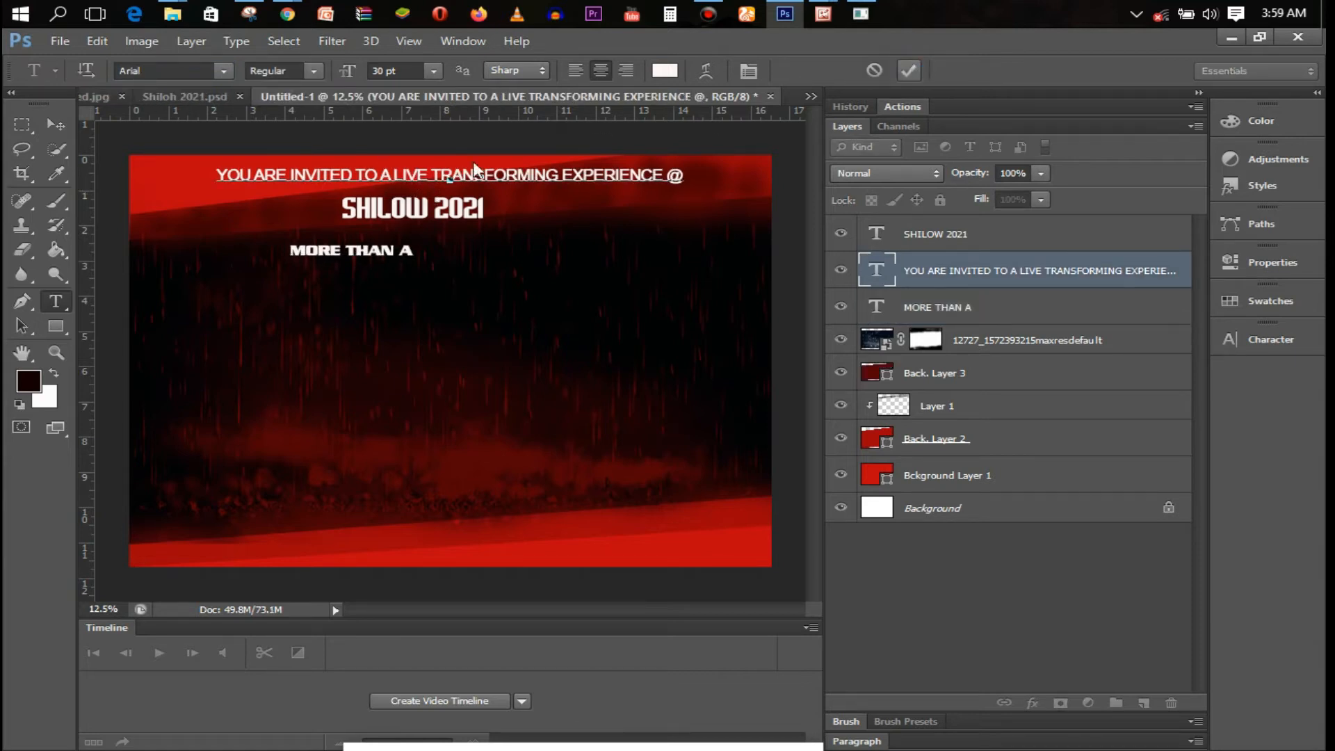
left_click(414, 211)
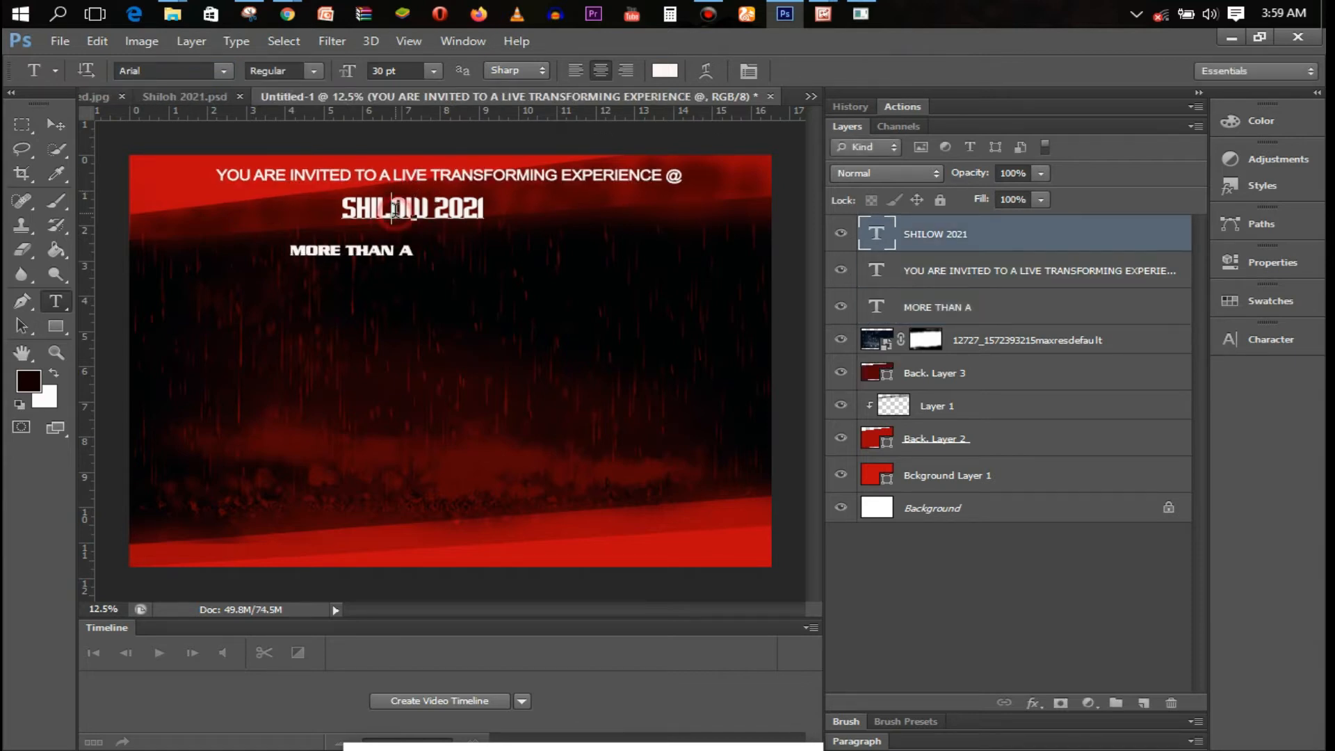
left_click(374, 256)
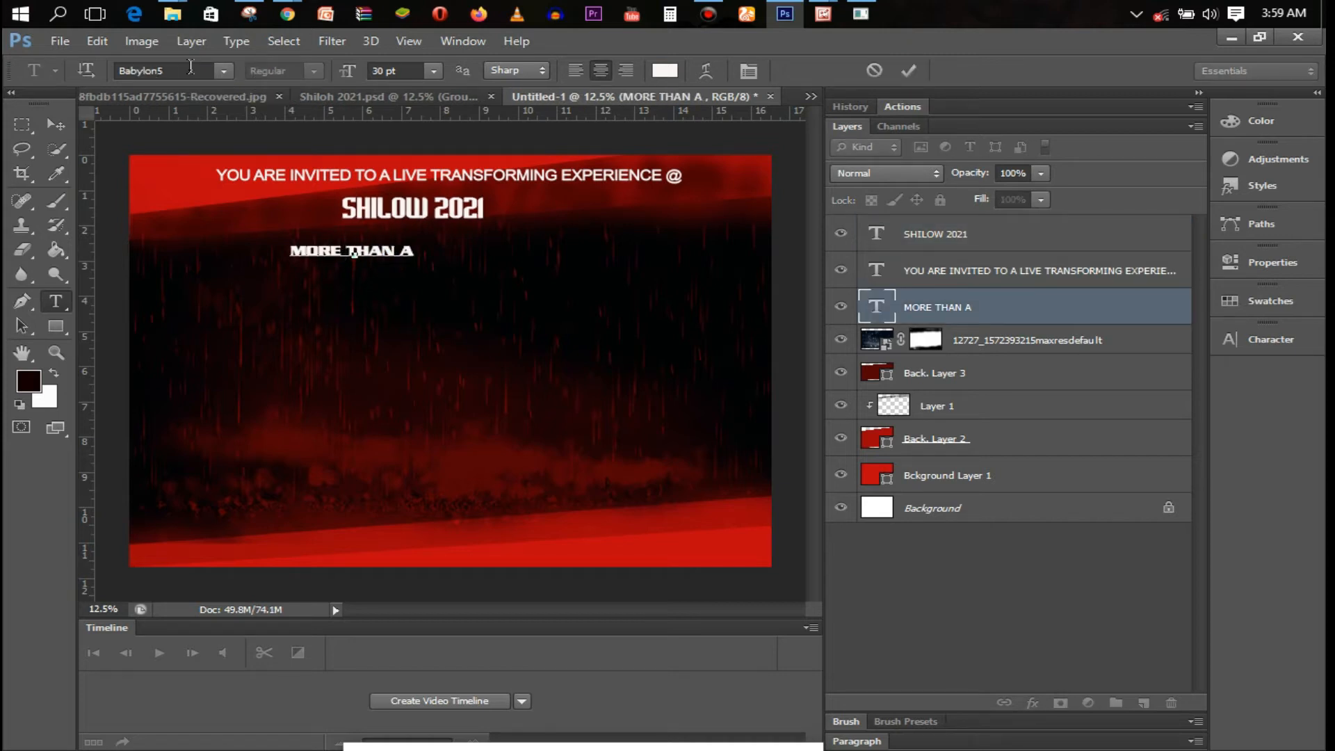
left_click(910, 70)
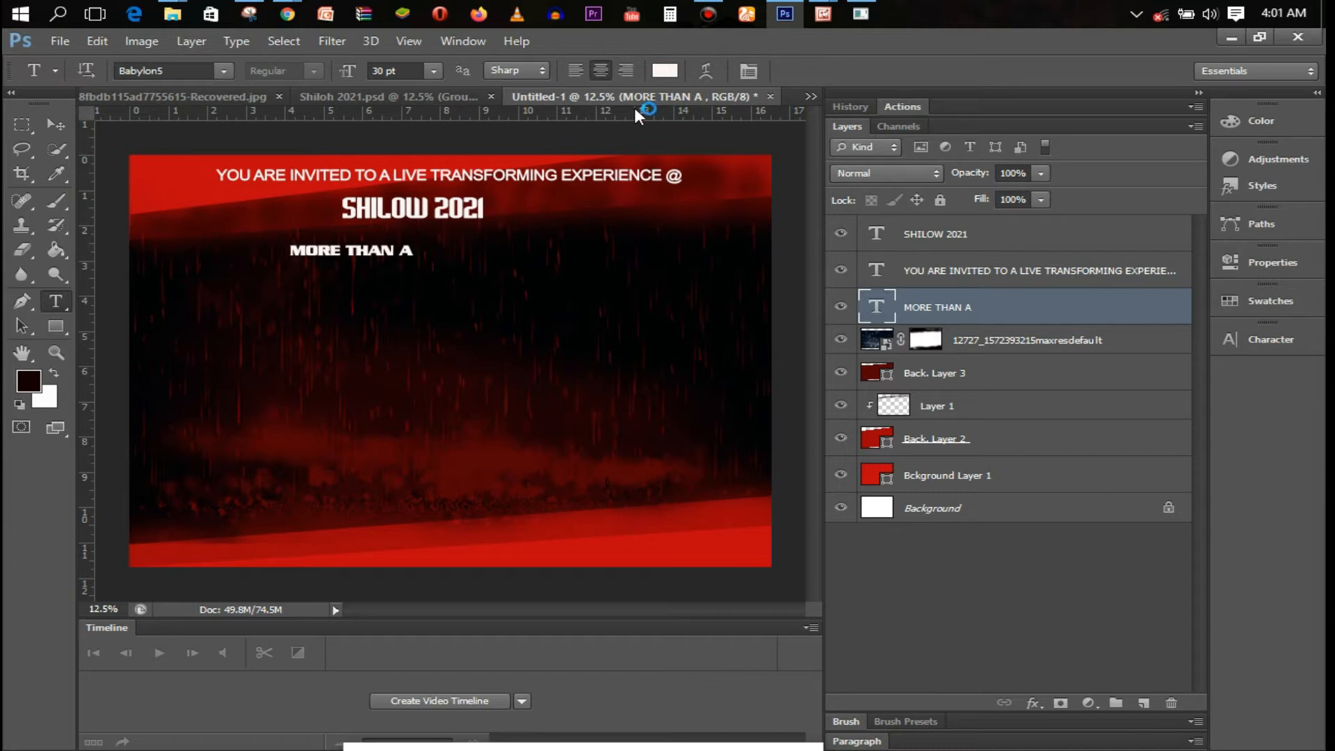
Add the word 'Conqueror' in mixed case below MORE THAN A
left_click(346, 270)
type("CONQUEROR")
left_click_drag(401, 265, 305, 265)
type("Conqueror")
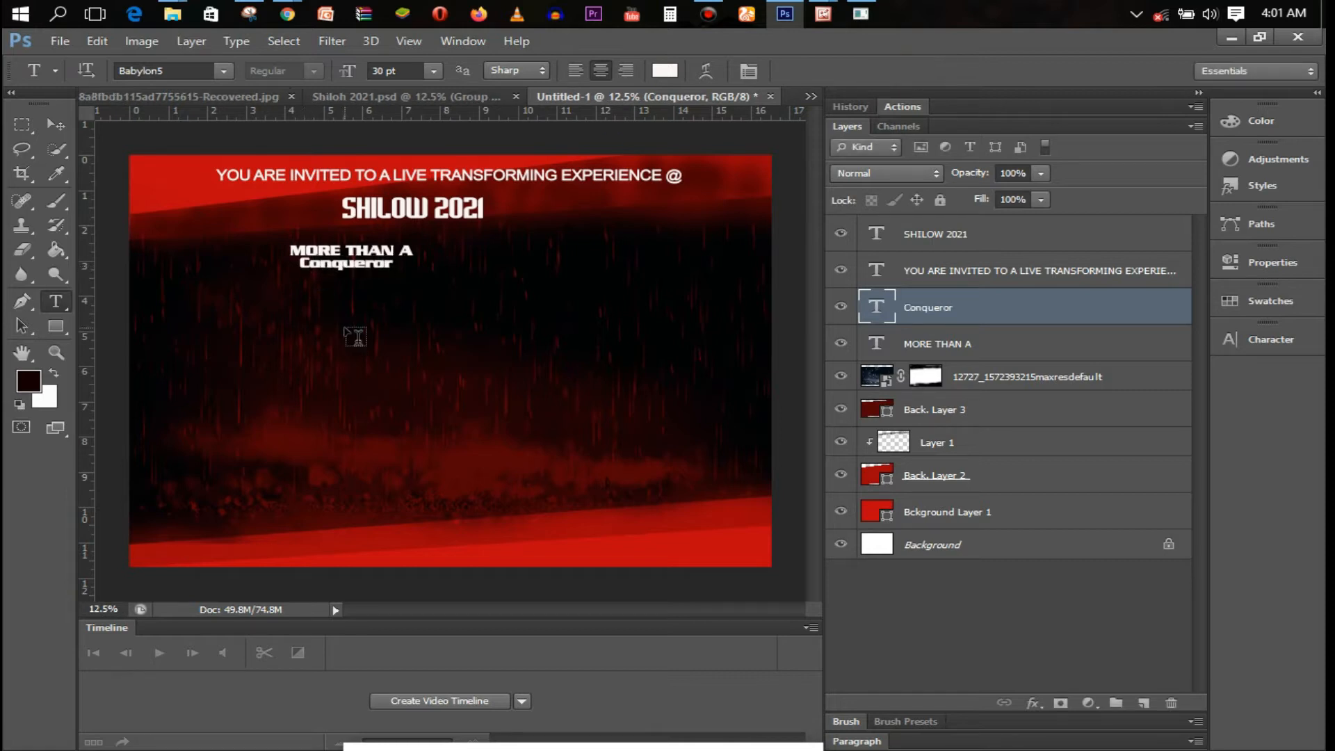
Add the venue line '@ FAITH TABERNACLE' in Arial MT Black
left_click(343, 312)
type("@ FAITH TABERNACLE")
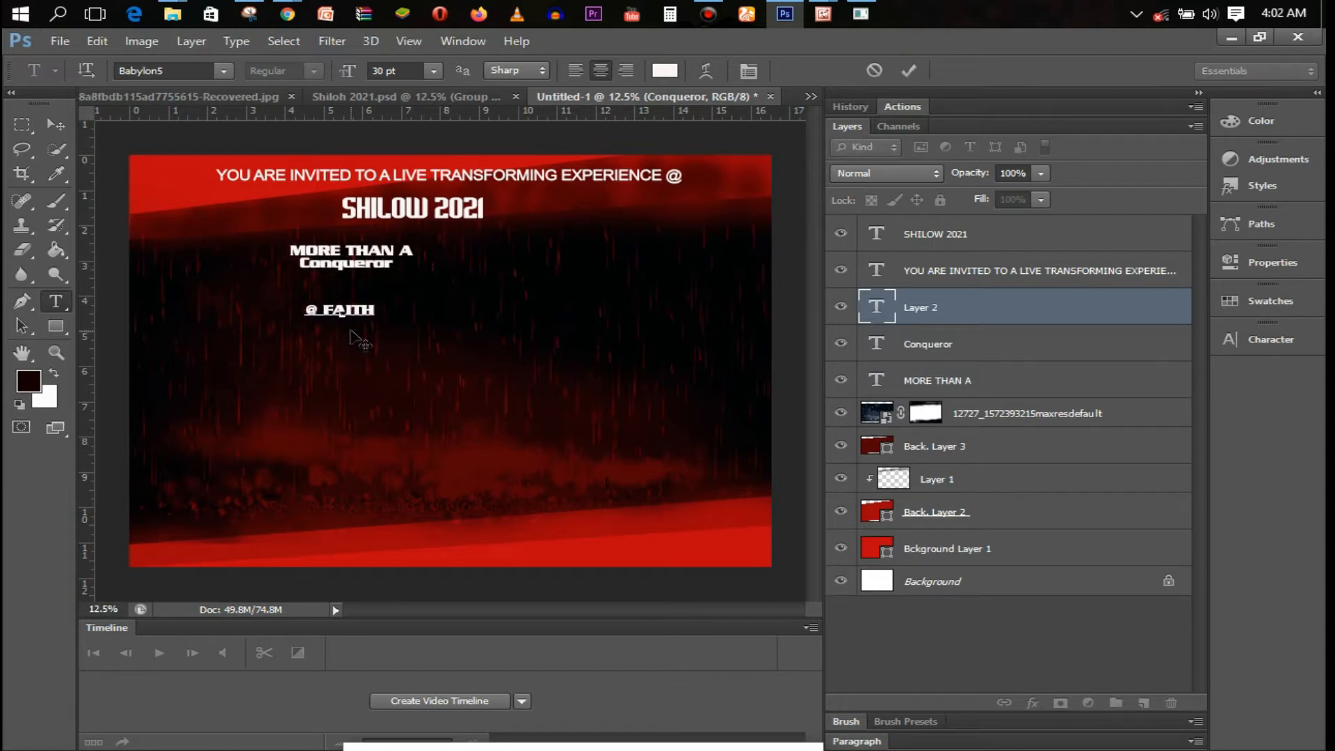
key("ctrl+a")
left_click(223, 71)
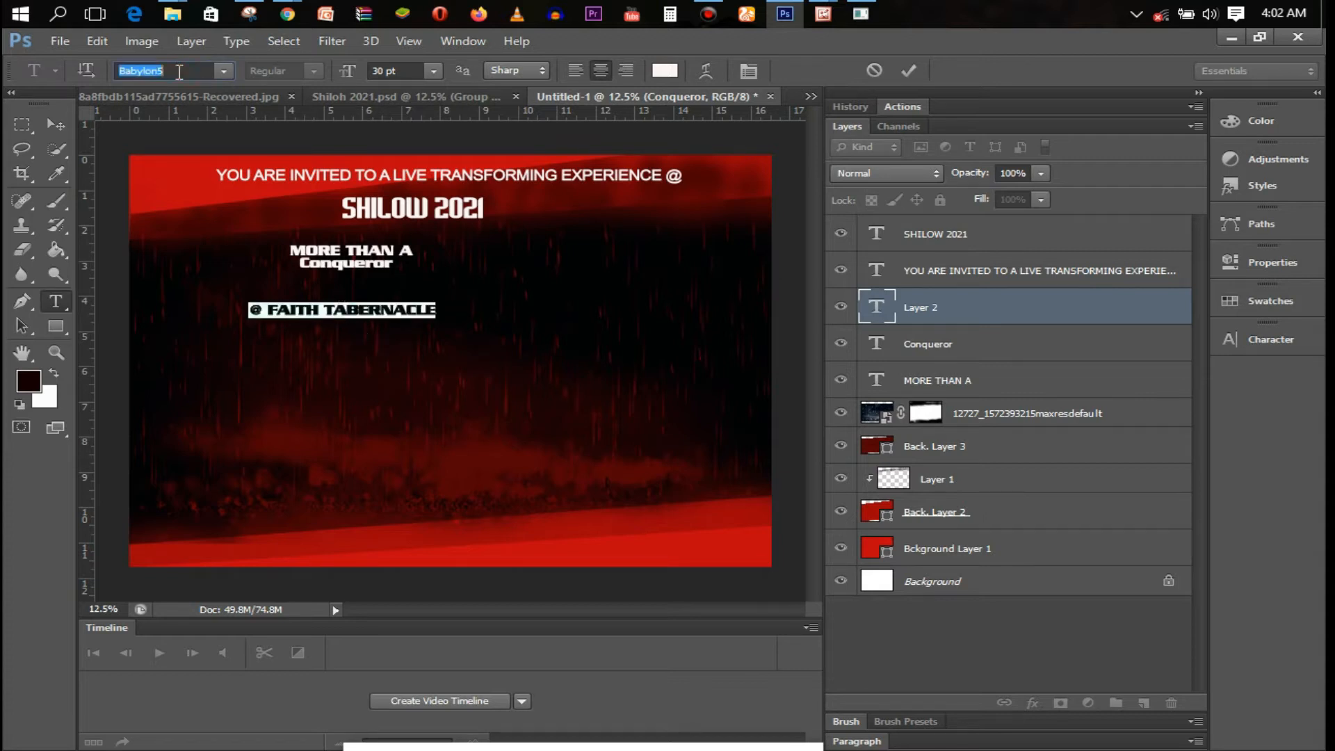
scroll(302, 252, "up", 10)
left_click(513, 737)
left_click(386, 612)
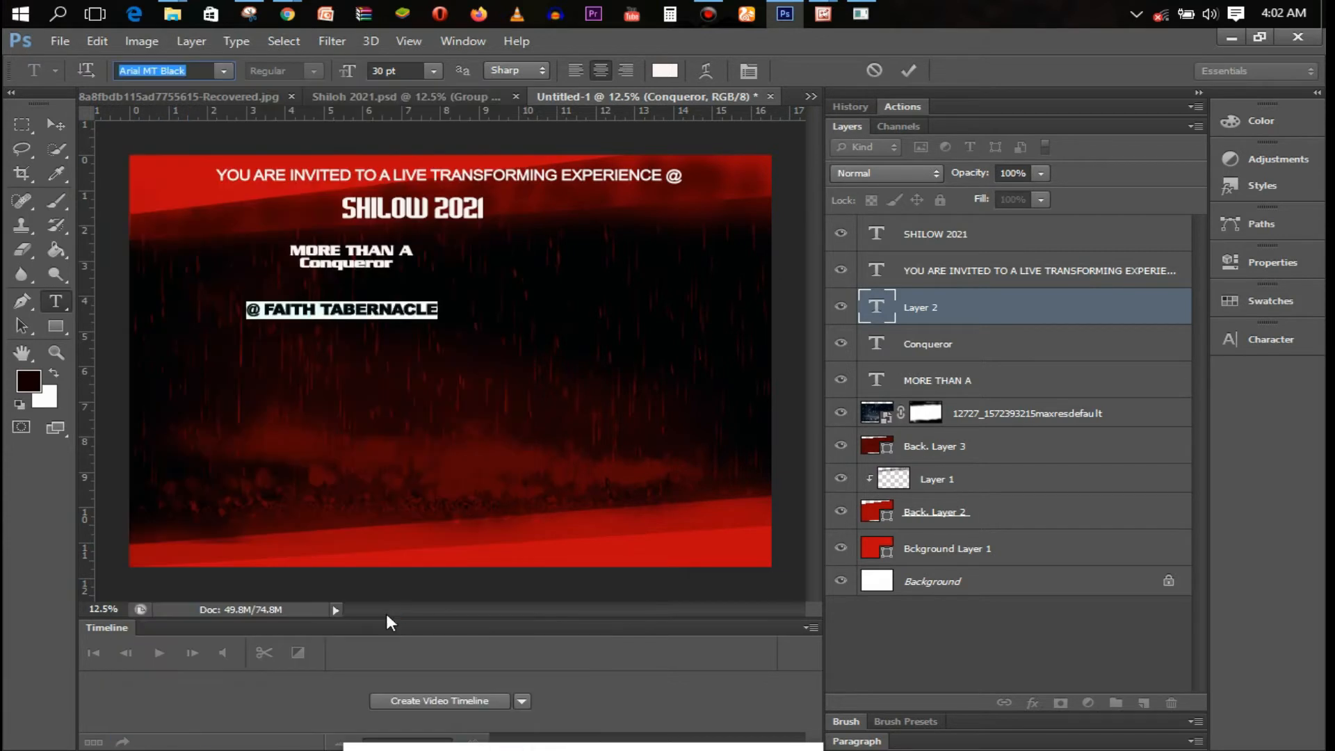
left_click(909, 71)
Type the venue's street address line below the venue name and select it
left_click(294, 335)
type("OPP. UM")
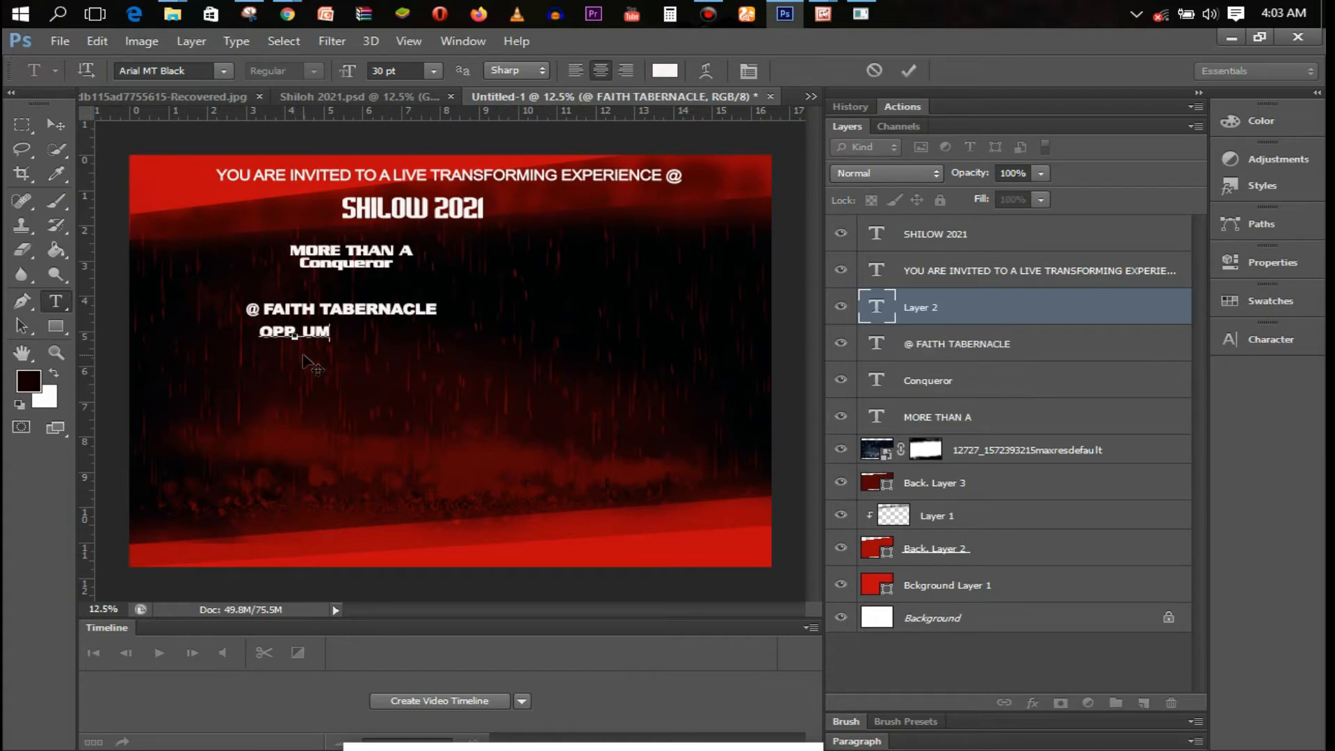
type("UDOWORJI HALL, UMUDOUNU,")
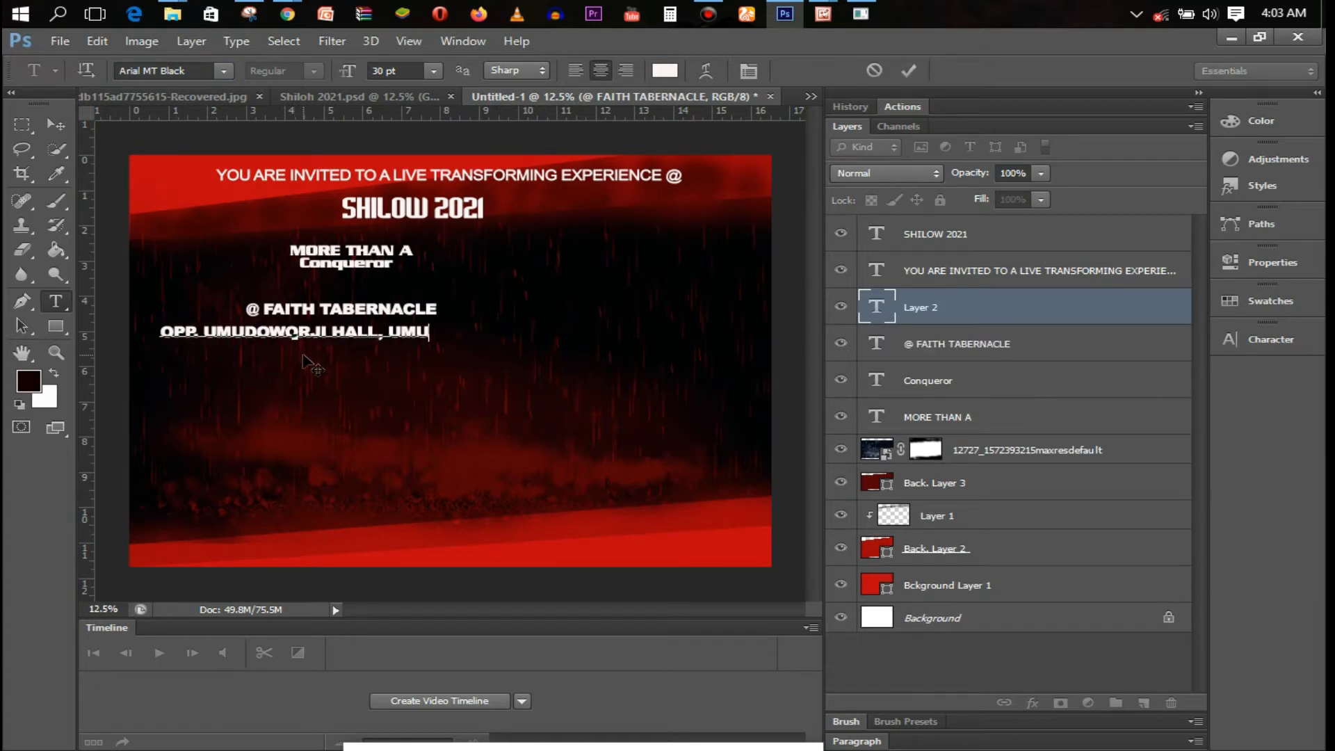
type(", OBI-")
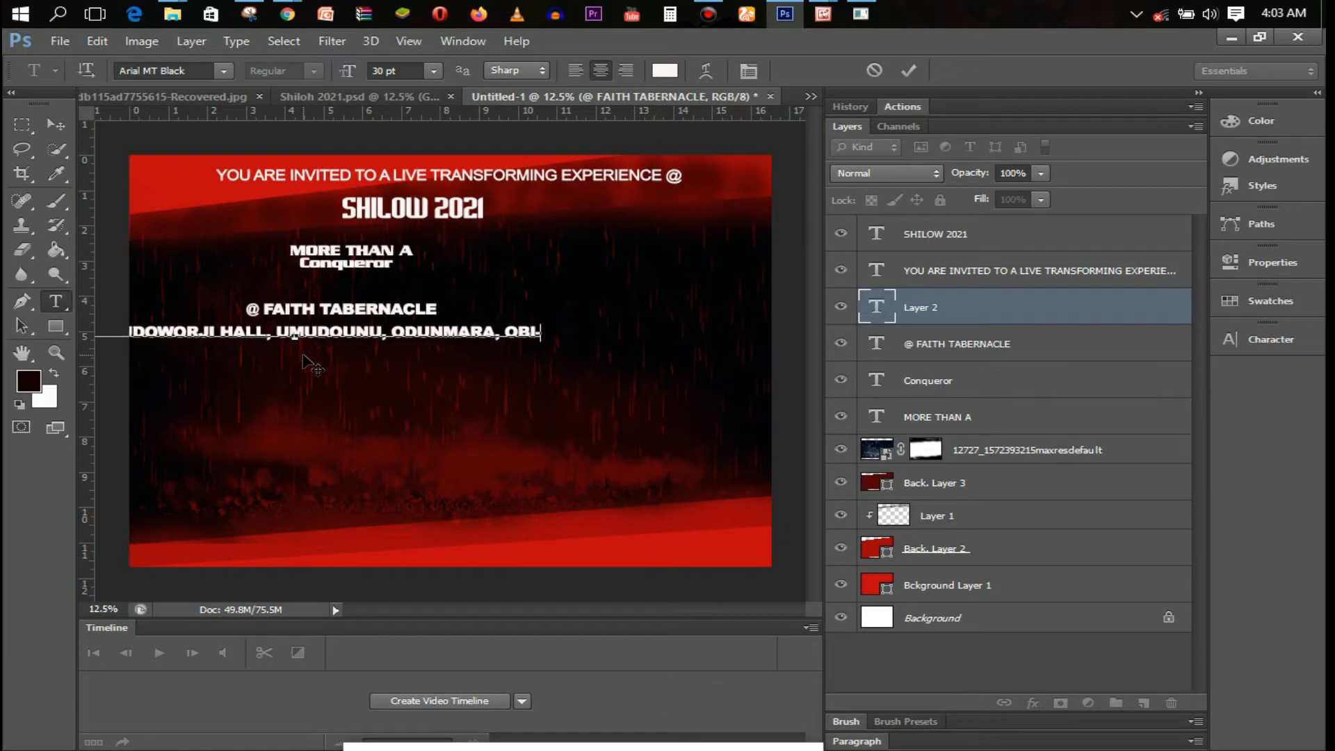
type("ORODO, MBAITOLI, IMO STATE")
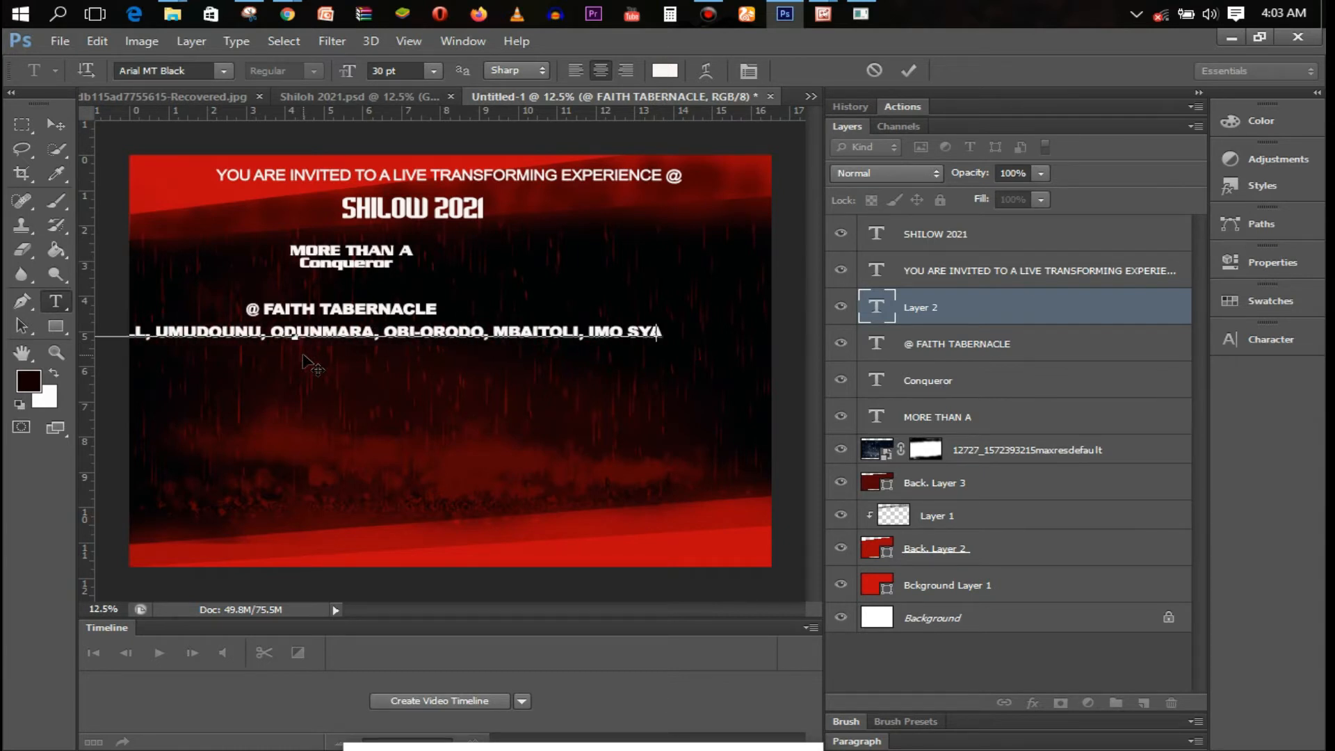
key("ctrl+a")
Set the address line to Arial Black at 24 pt and commit it
left_click(223, 70)
scroll(433, 119, "up", 1)
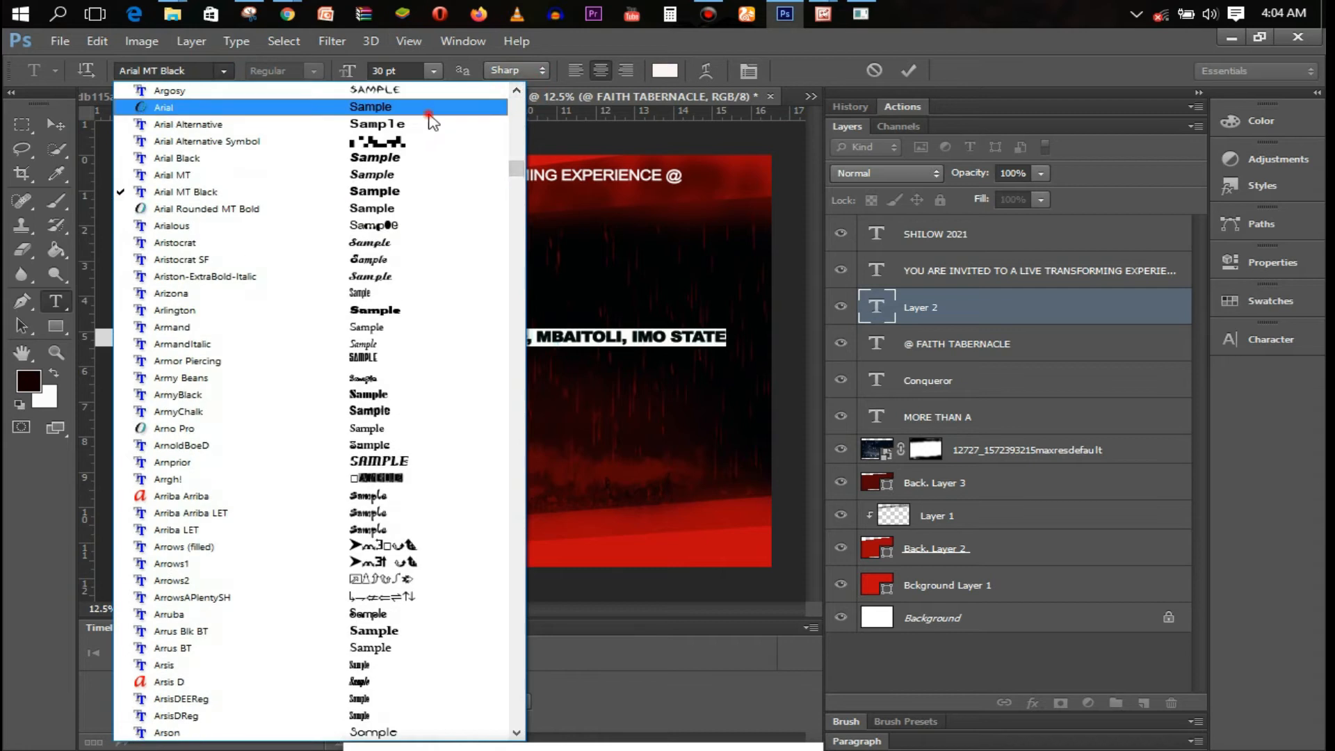
left_click(433, 119)
left_click(314, 70)
left_click(299, 164)
left_click(433, 70)
left_click(448, 288)
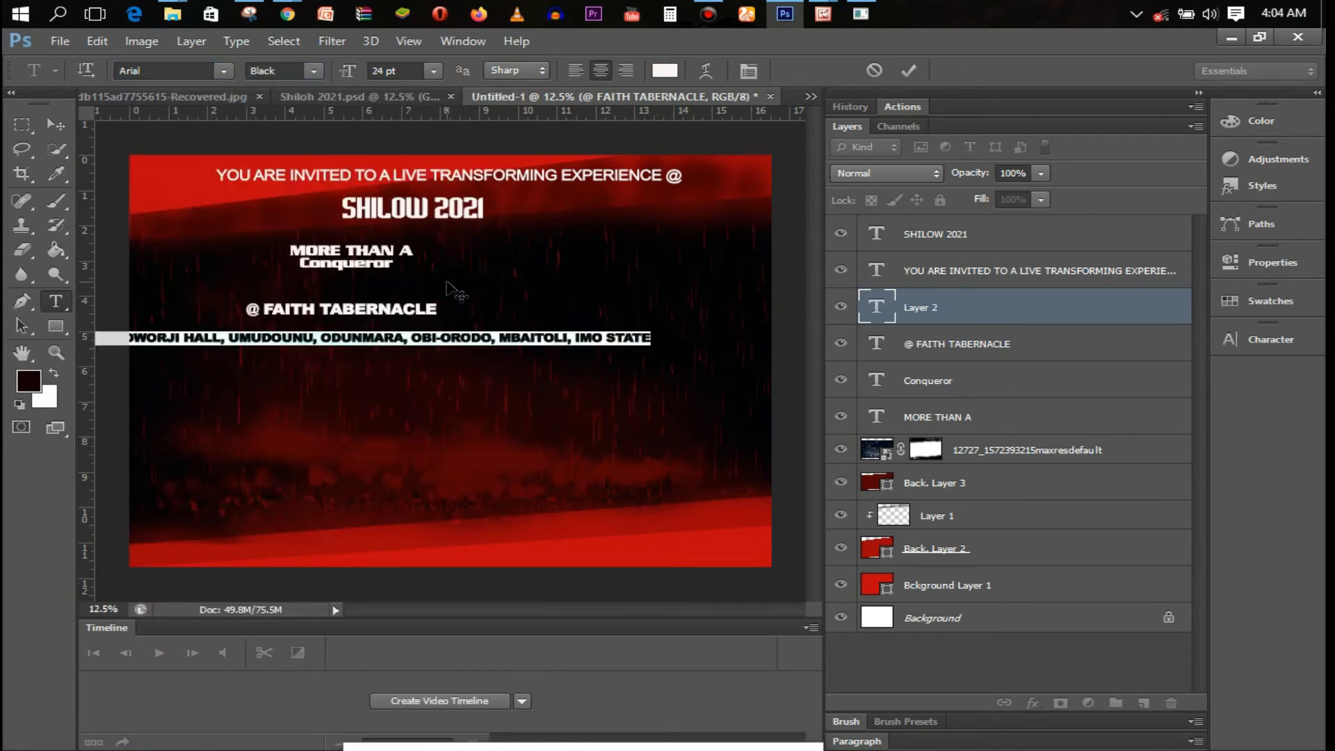
left_click(908, 70)
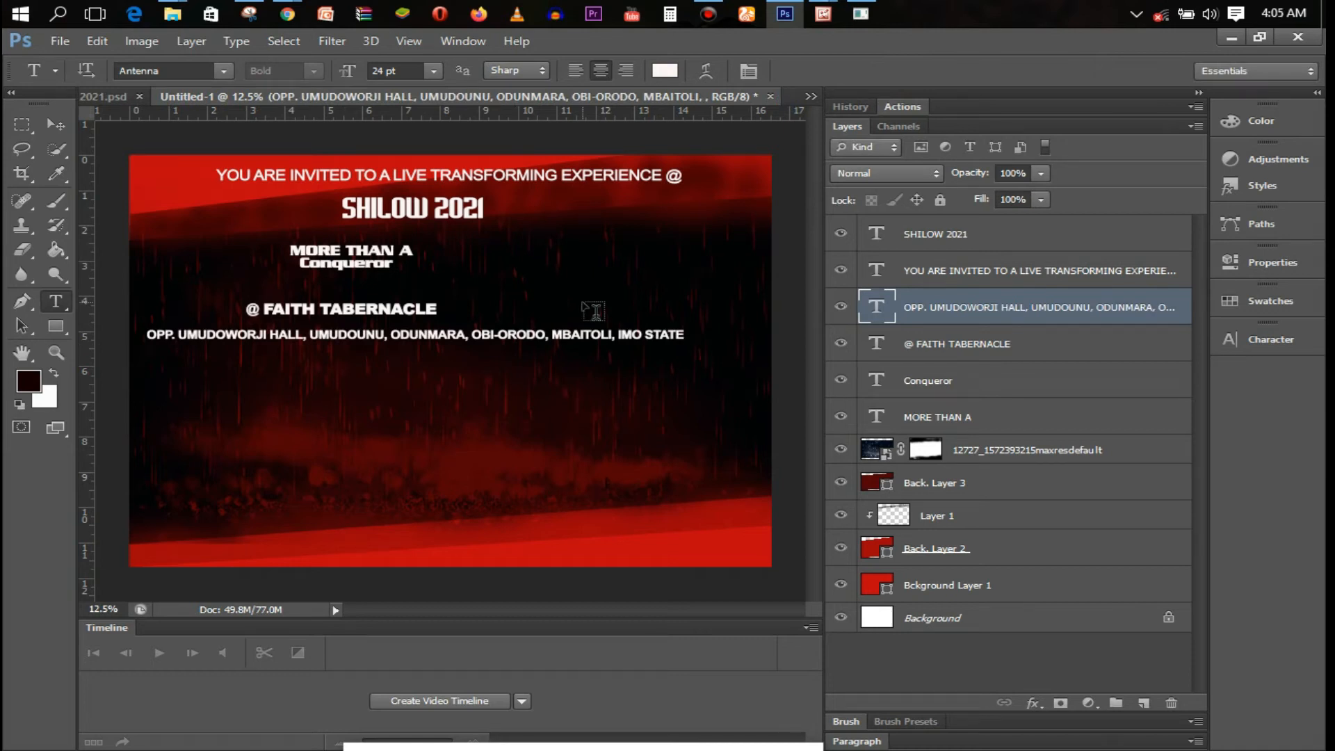
Nudge the SHILOW 2021 title into place and make its first S 72 pt
left_click(428, 208)
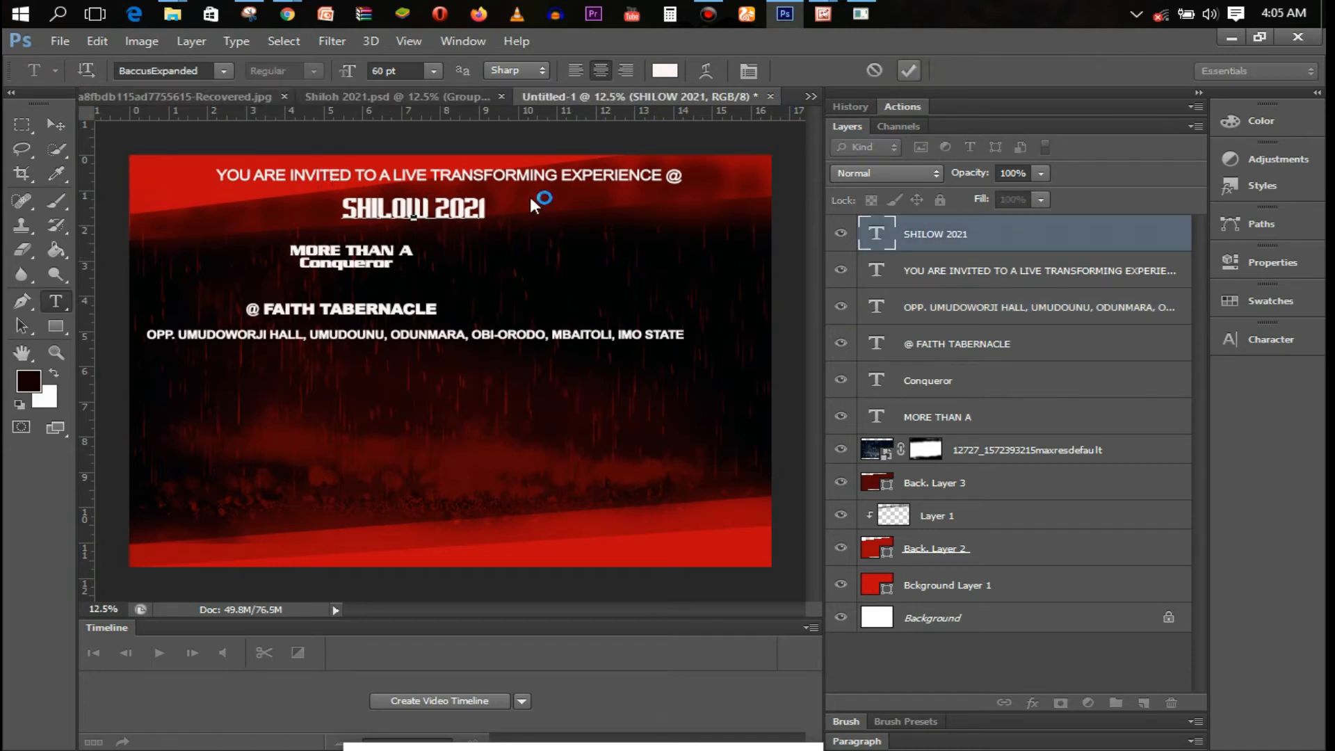
key("ctrl+t")
mouse_move(434, 232)
left_mouse_down()
mouse_move(457, 245)
mouse_move(432, 210)
left_mouse_up()
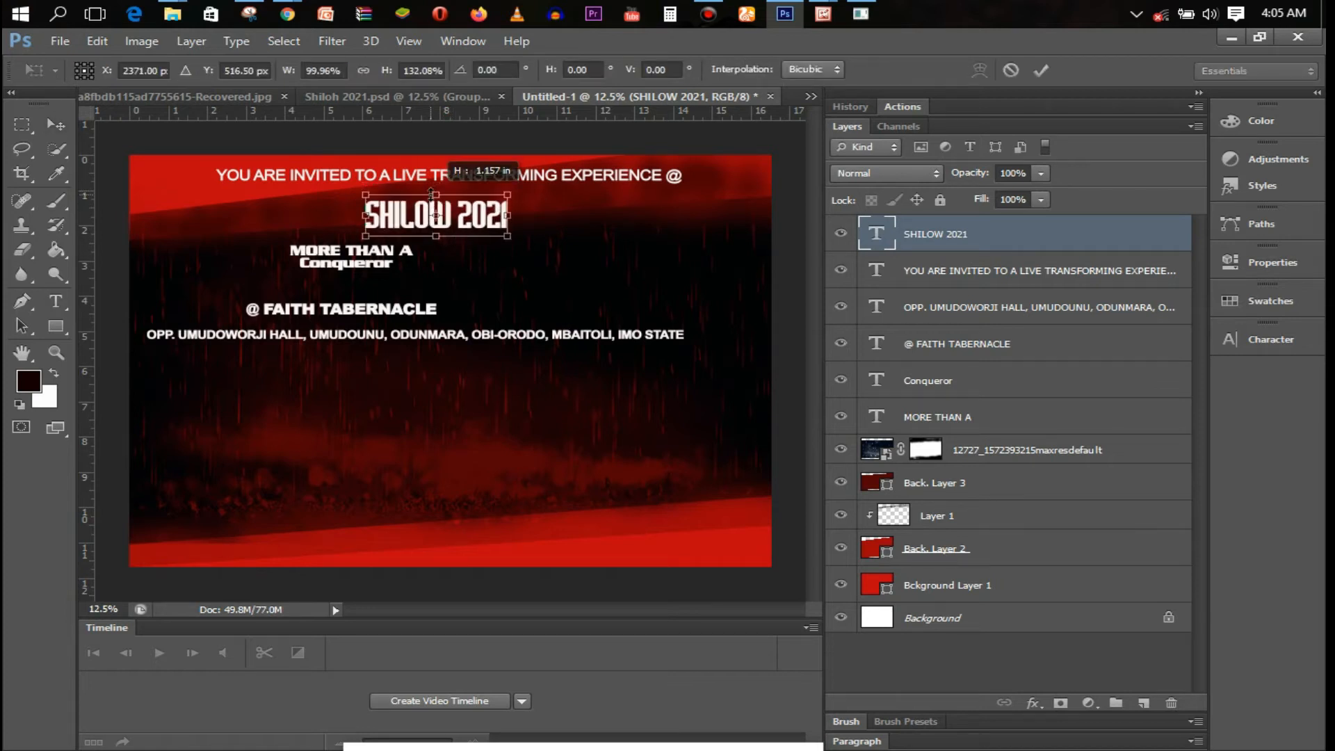
key("Return")
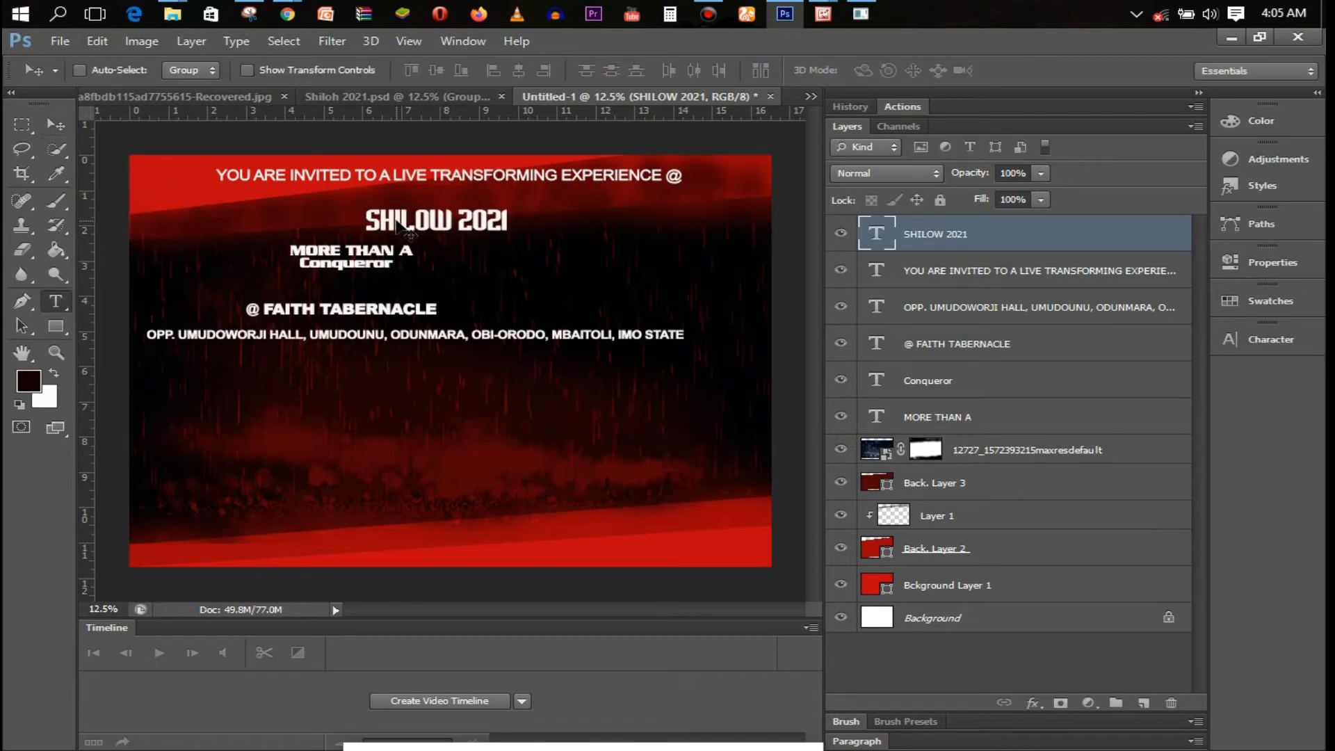
key("t")
left_click_drag(365, 220, 383, 220)
left_click(433, 71)
left_click(469, 389)
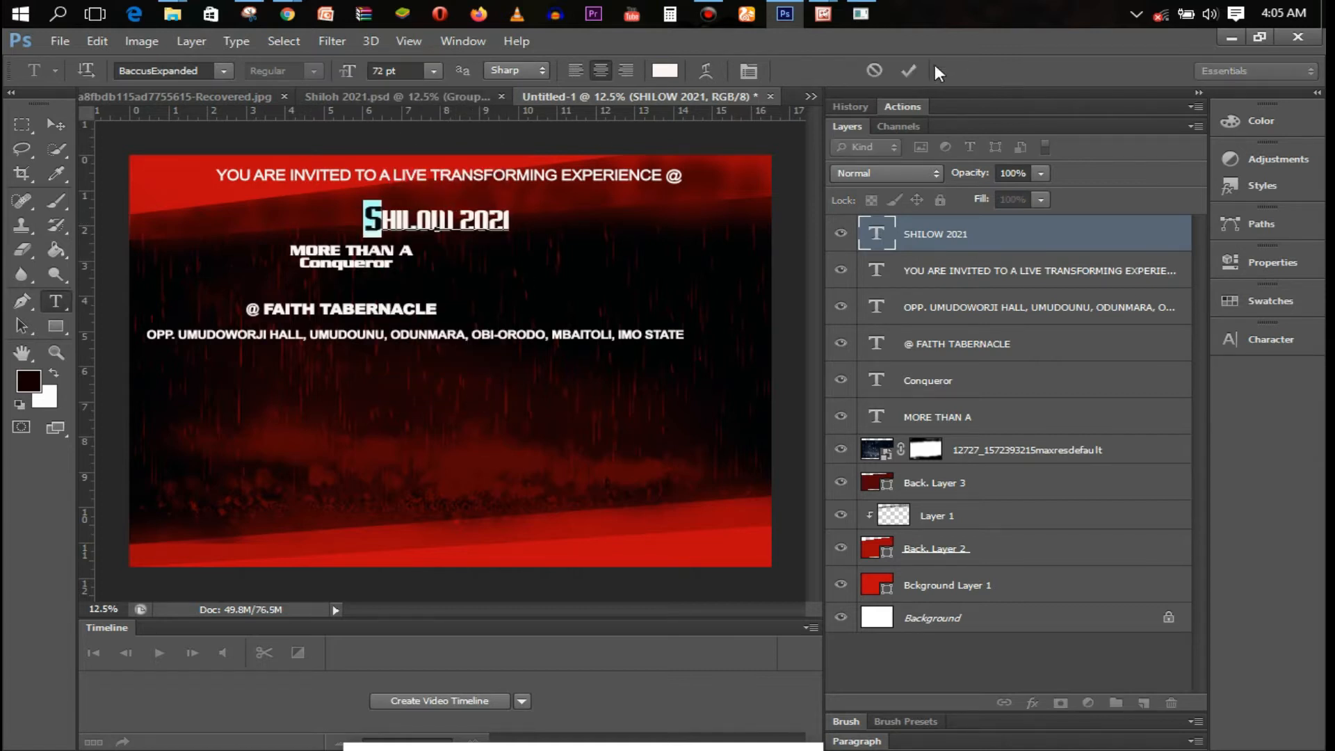
key("ctrl+Return")
Scale the SHILOW 2021 headline larger and taller with Free Transform
key("ctrl+t")
left_click_drag(512, 236, 531, 264)
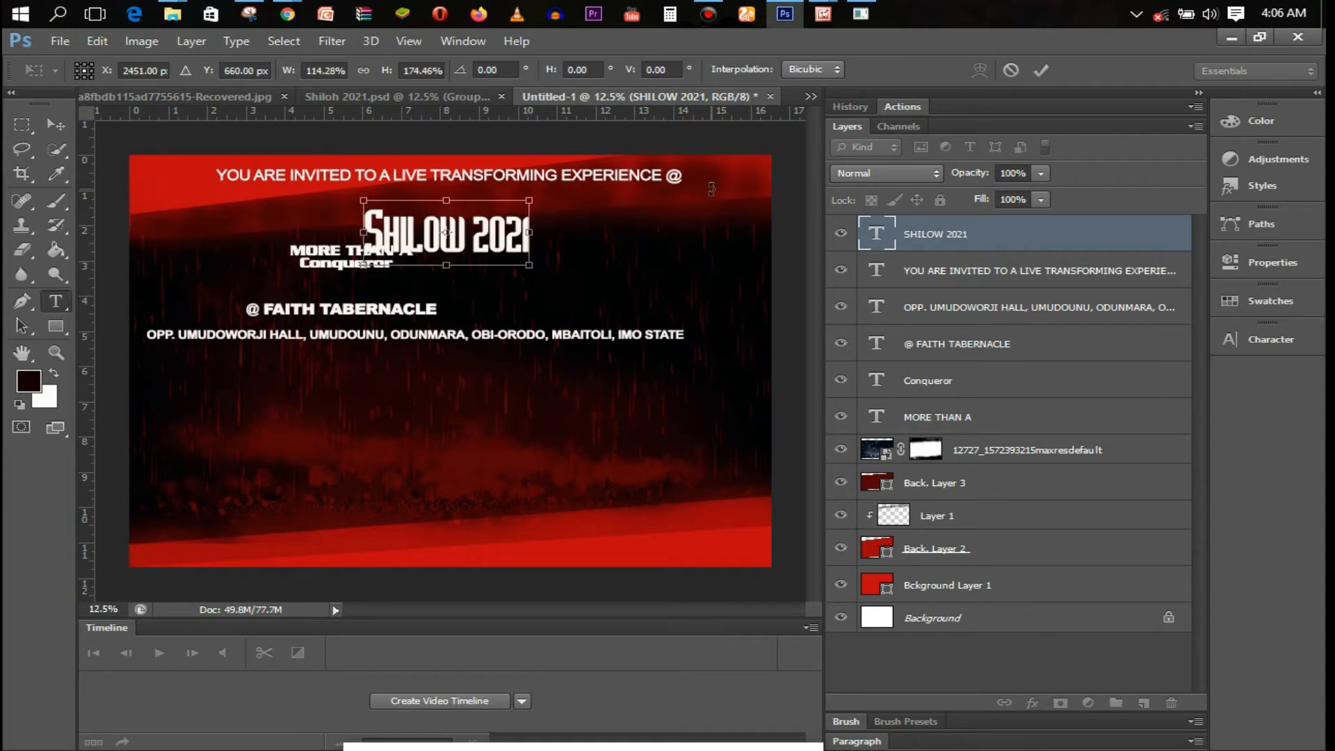
key("Return")
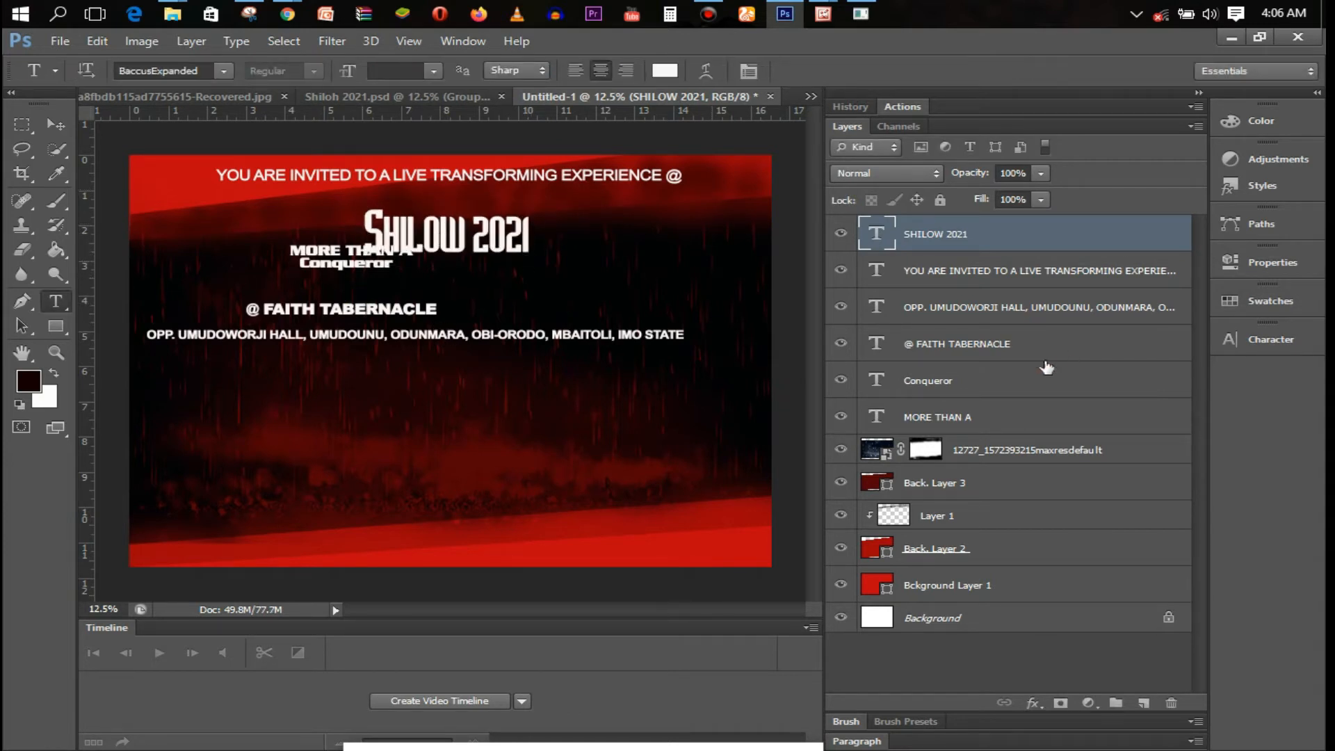
left_click(1047, 348)
Move the two venue lines lower and shift the tagline lines down and right
left_click(1041, 308, "shift")
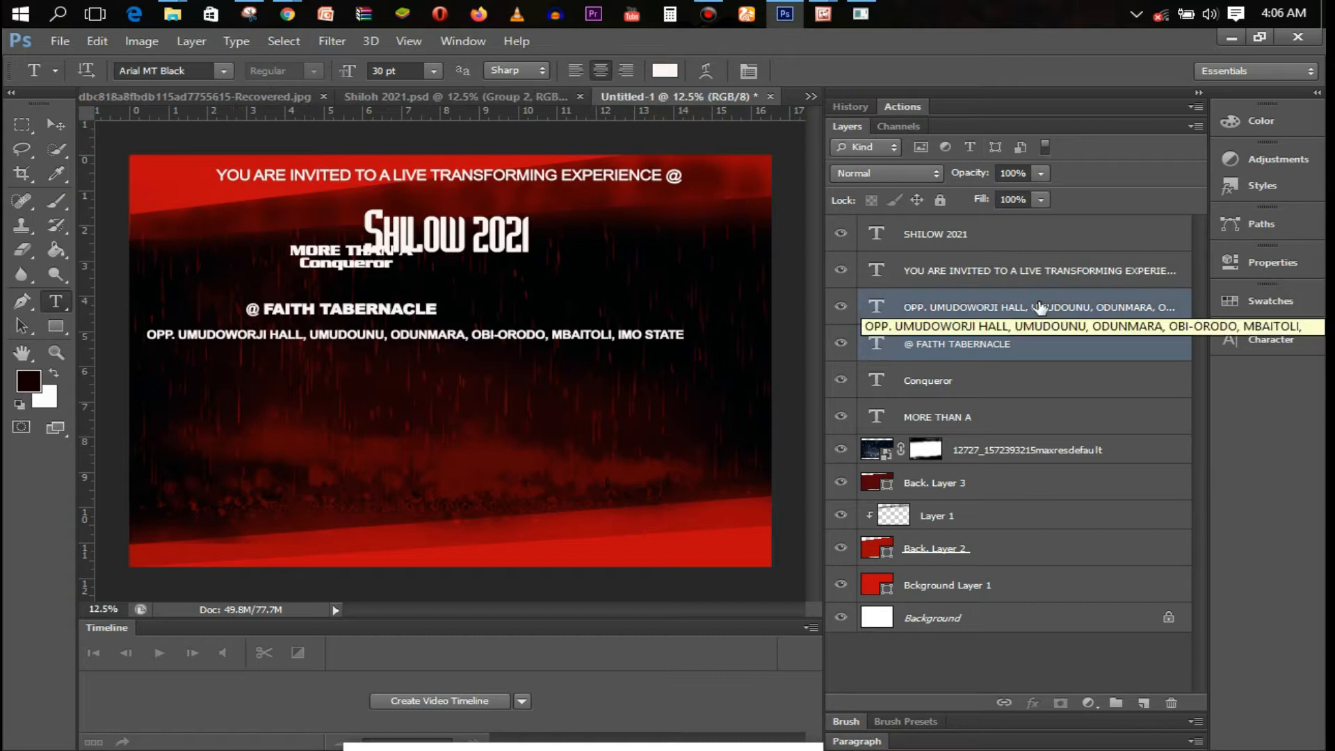
left_click_drag(500, 244, 549, 336)
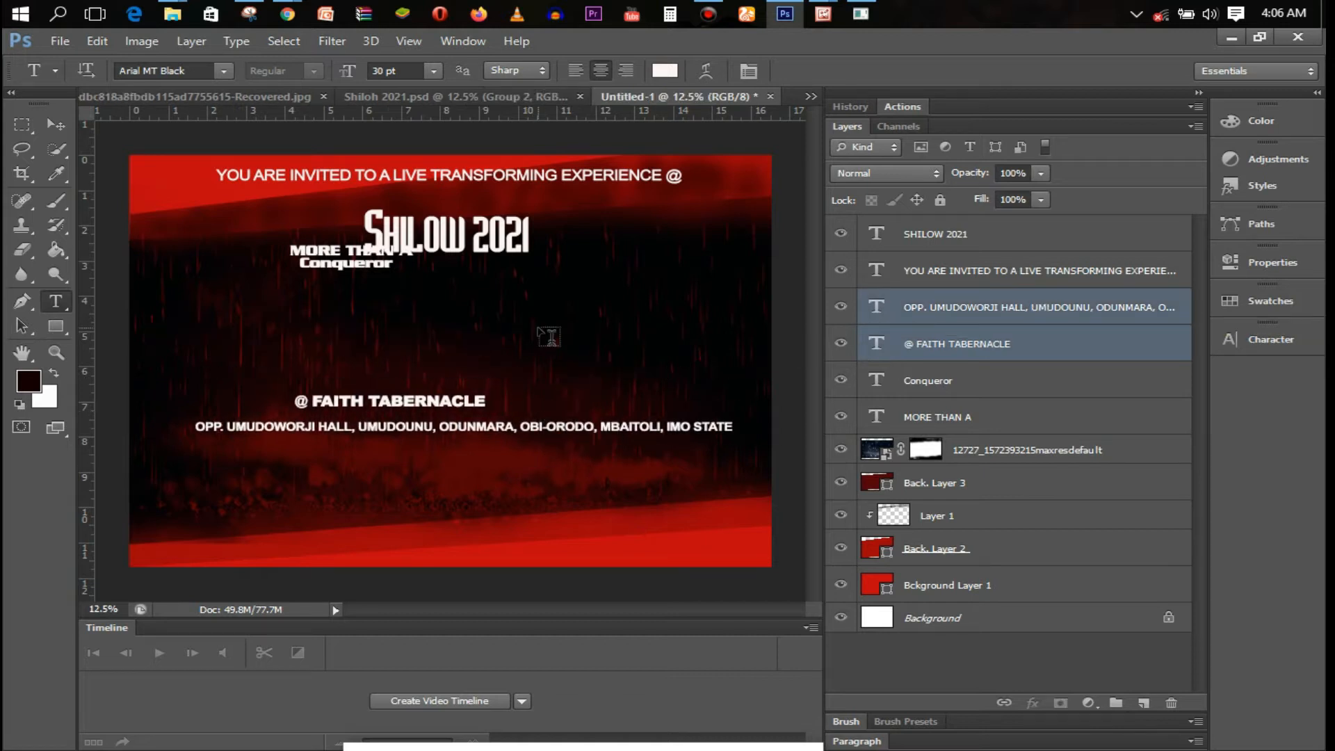
left_click(1005, 380)
left_click(1003, 418, "shift")
left_click_drag(375, 302, 413, 361)
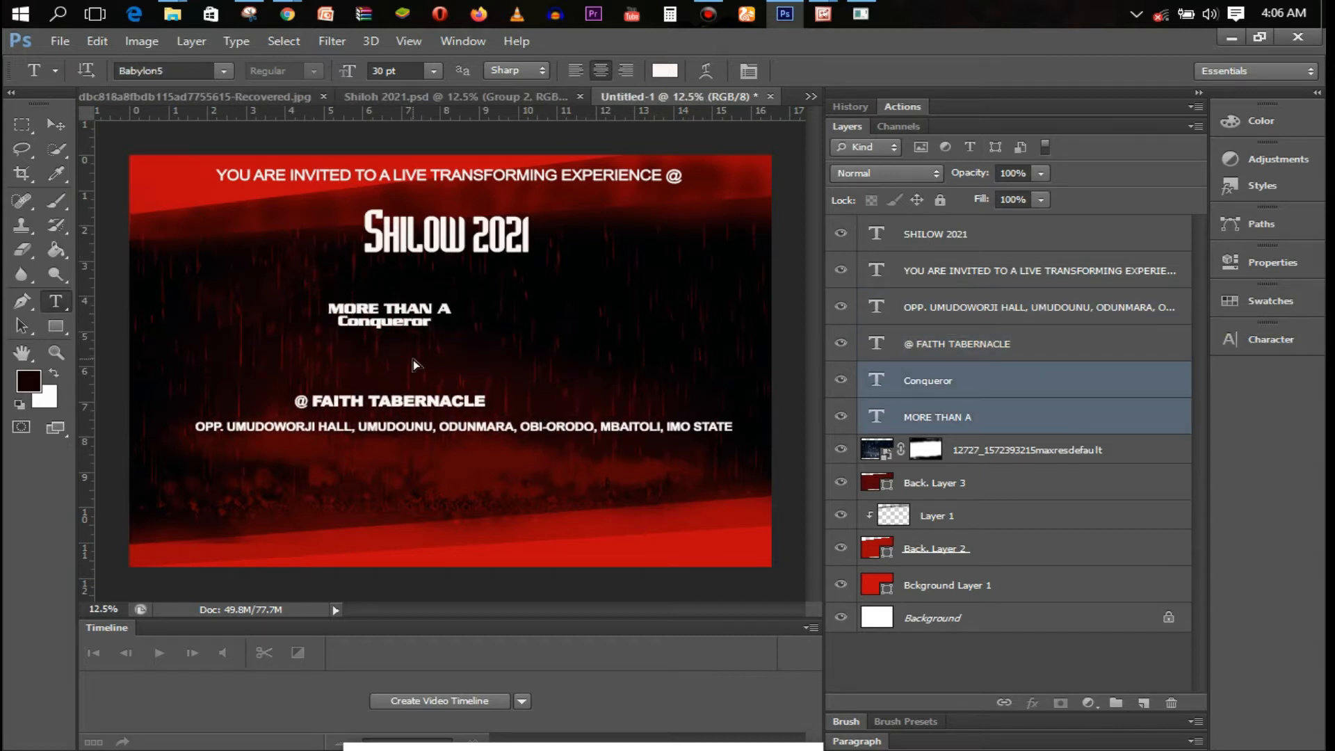
Set MORE THAN A to 72 pt and move it right to centre it
left_click(353, 314)
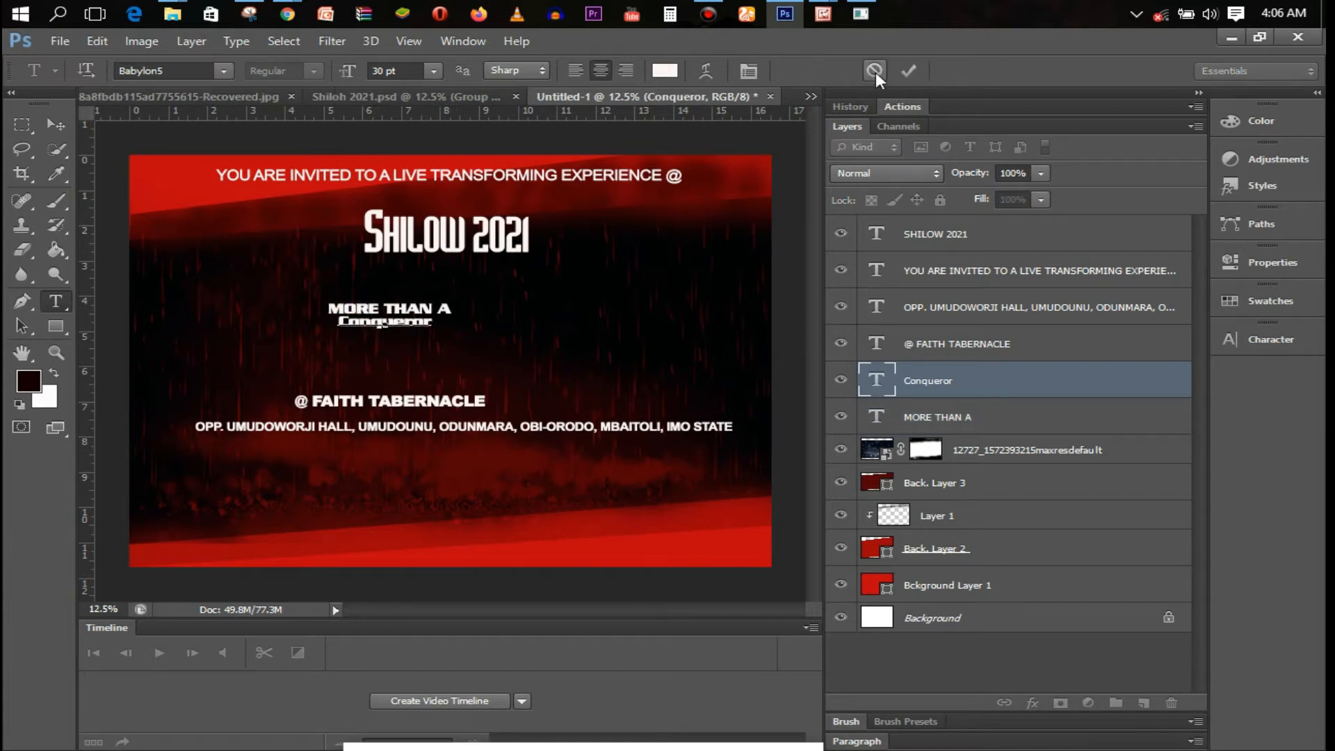
left_click(379, 308)
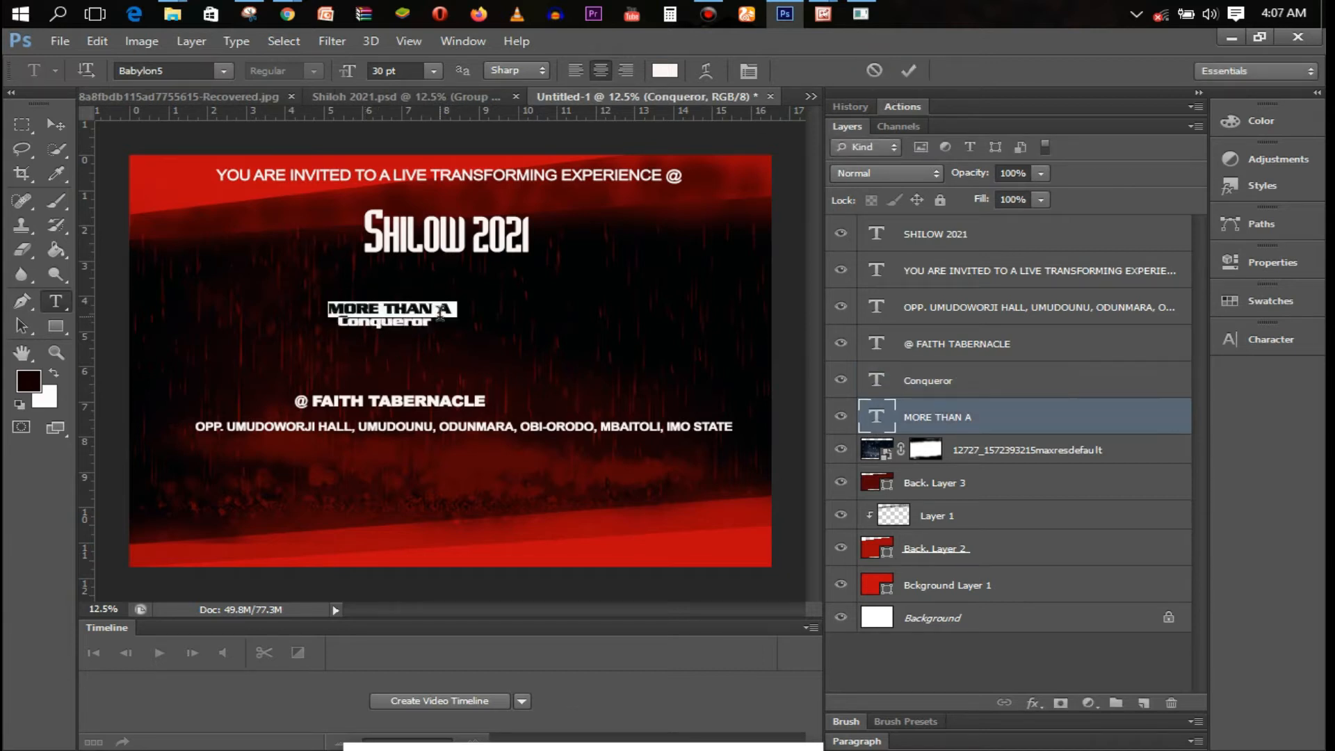
key("ctrl+a")
left_click(433, 71)
left_click(452, 381)
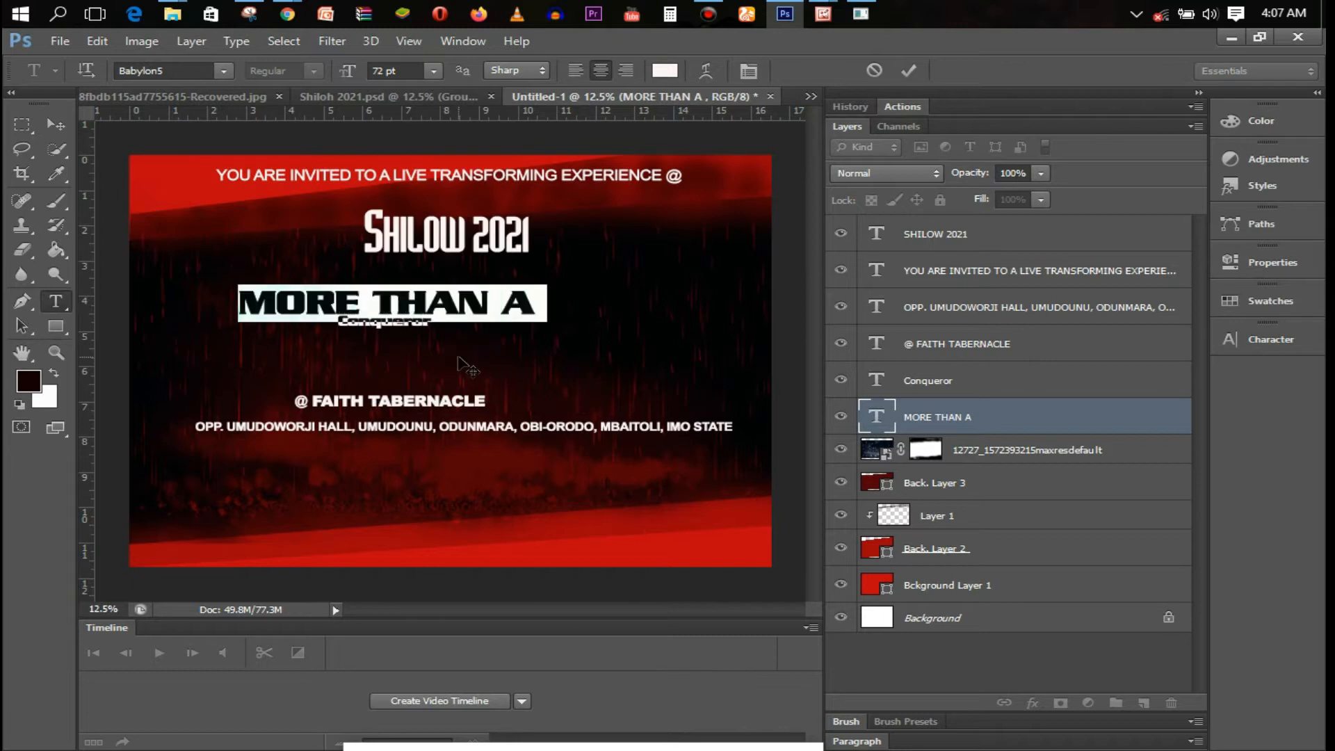
left_click_drag(452, 352, 520, 347)
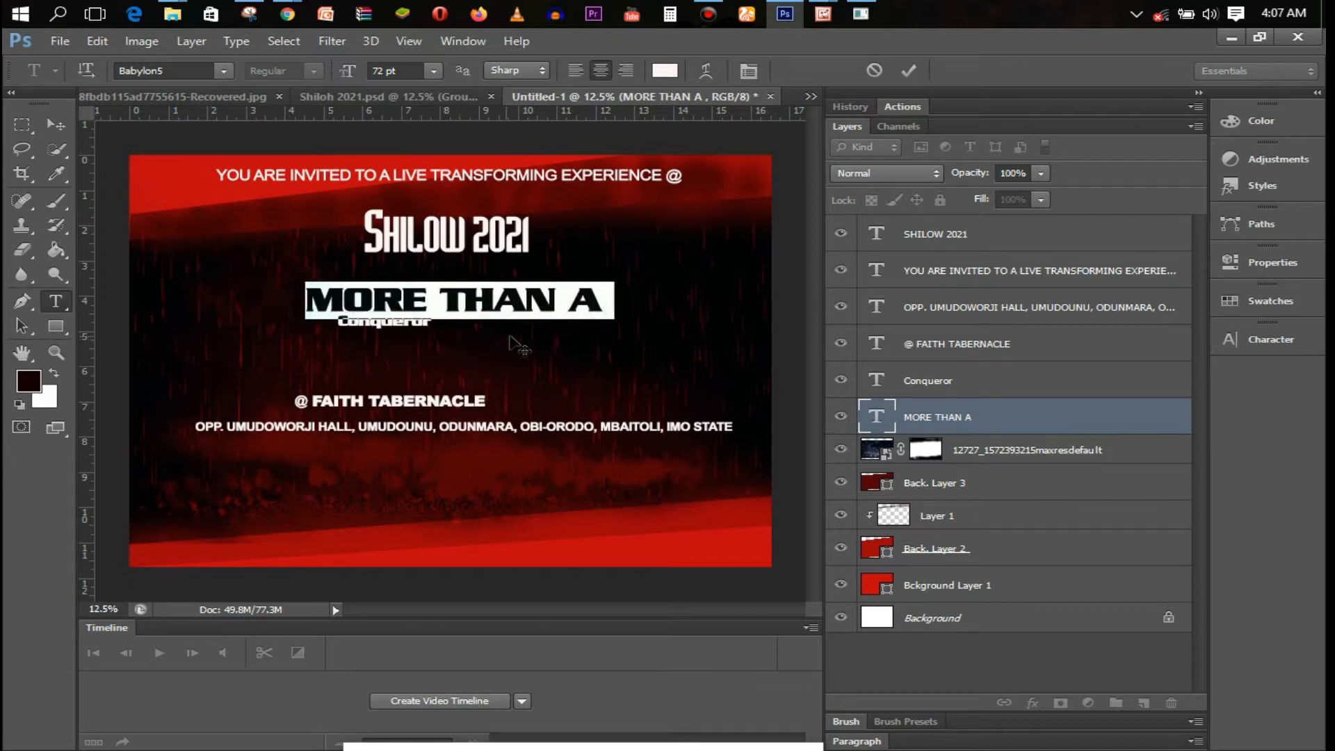
Set Conqueror to 72 pt with its initial C at 100 pt
left_click(401, 326)
key("ctrl+a")
left_click(433, 71)
left_click(482, 382)
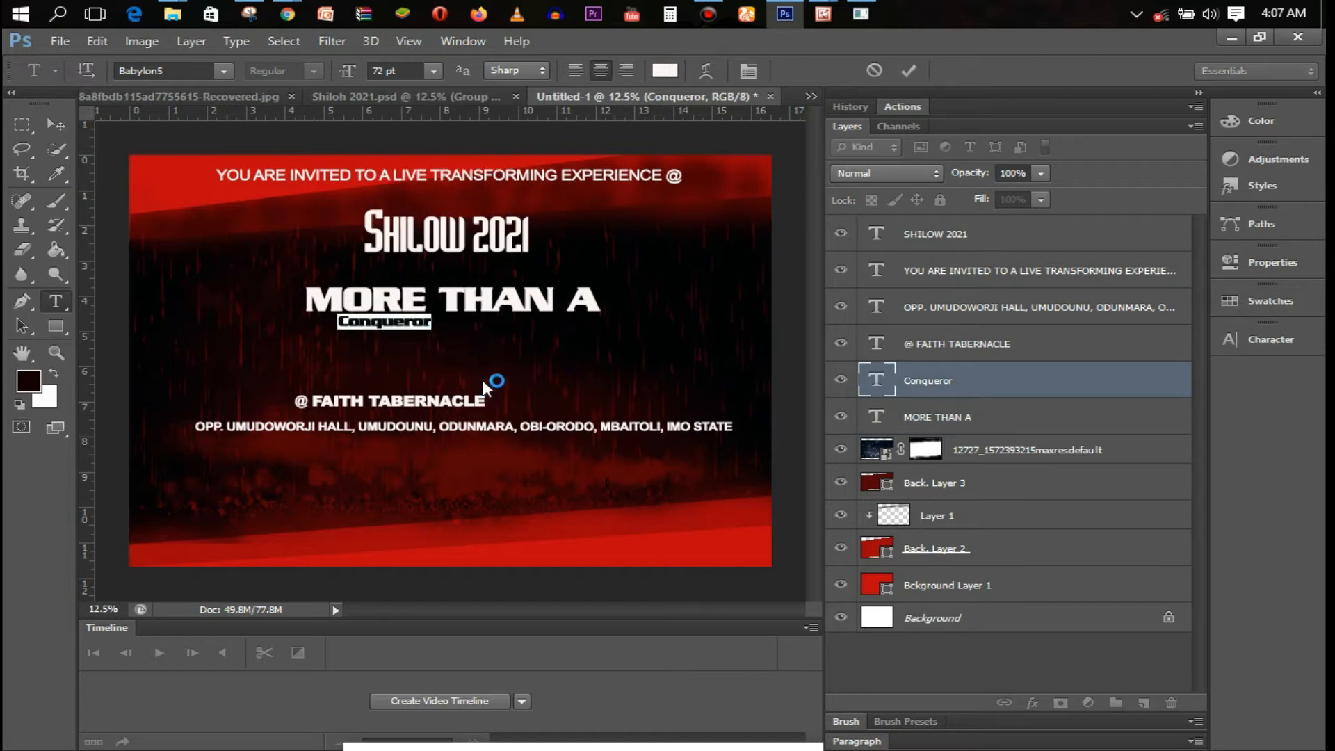
left_click_drag(306, 332, 271, 328)
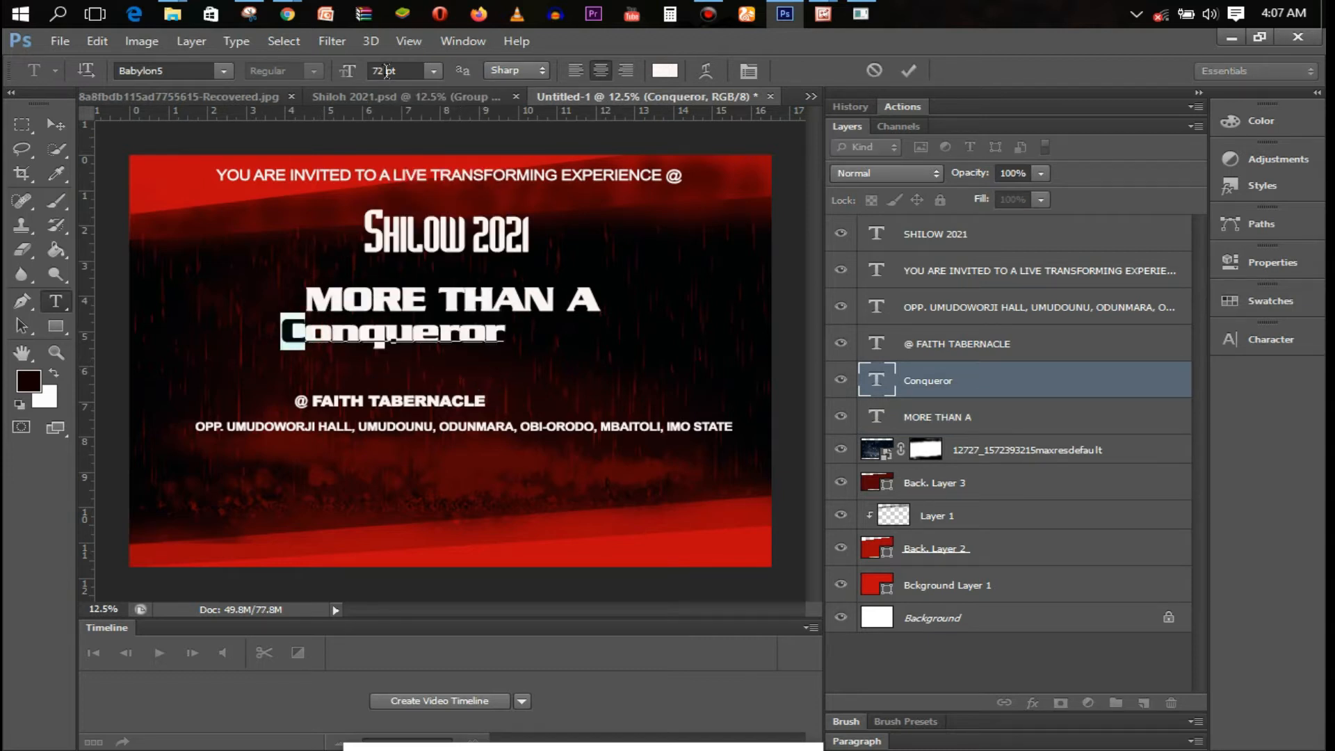
left_click_drag(388, 71, 374, 69)
type("100")
key("Return")
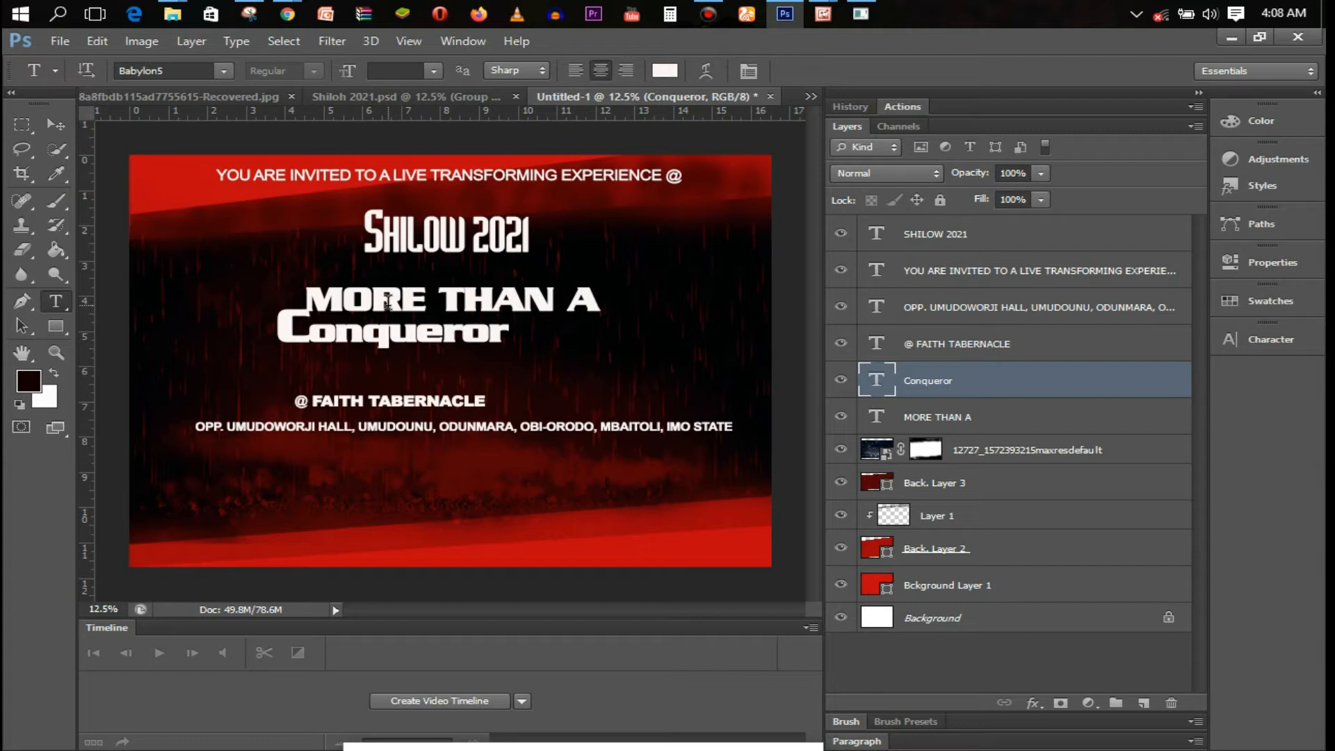
Enlarge and widen the Conqueror word with Free Transform
key("ctrl+t")
left_click_drag(512, 353, 603, 342)
left_click_drag(277, 302, 258, 288)
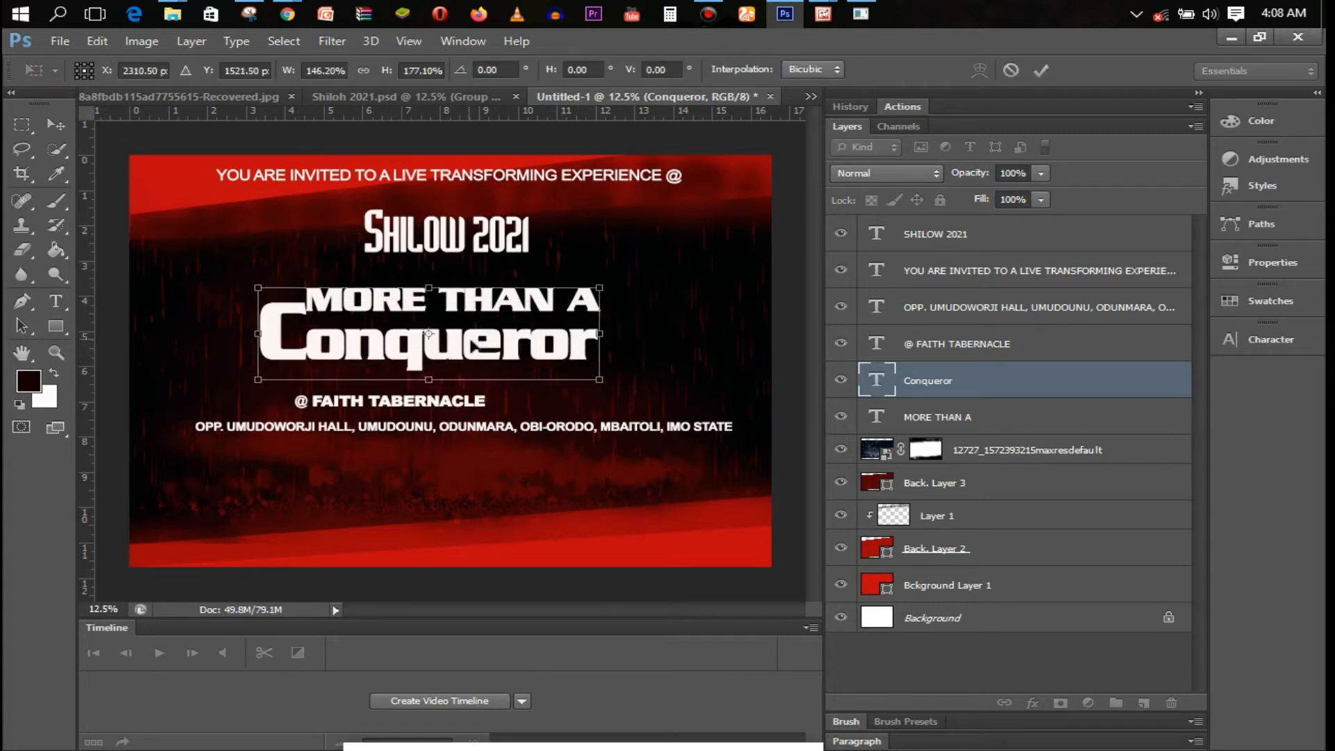
left_click_drag(543, 347, 530, 346)
key("t")
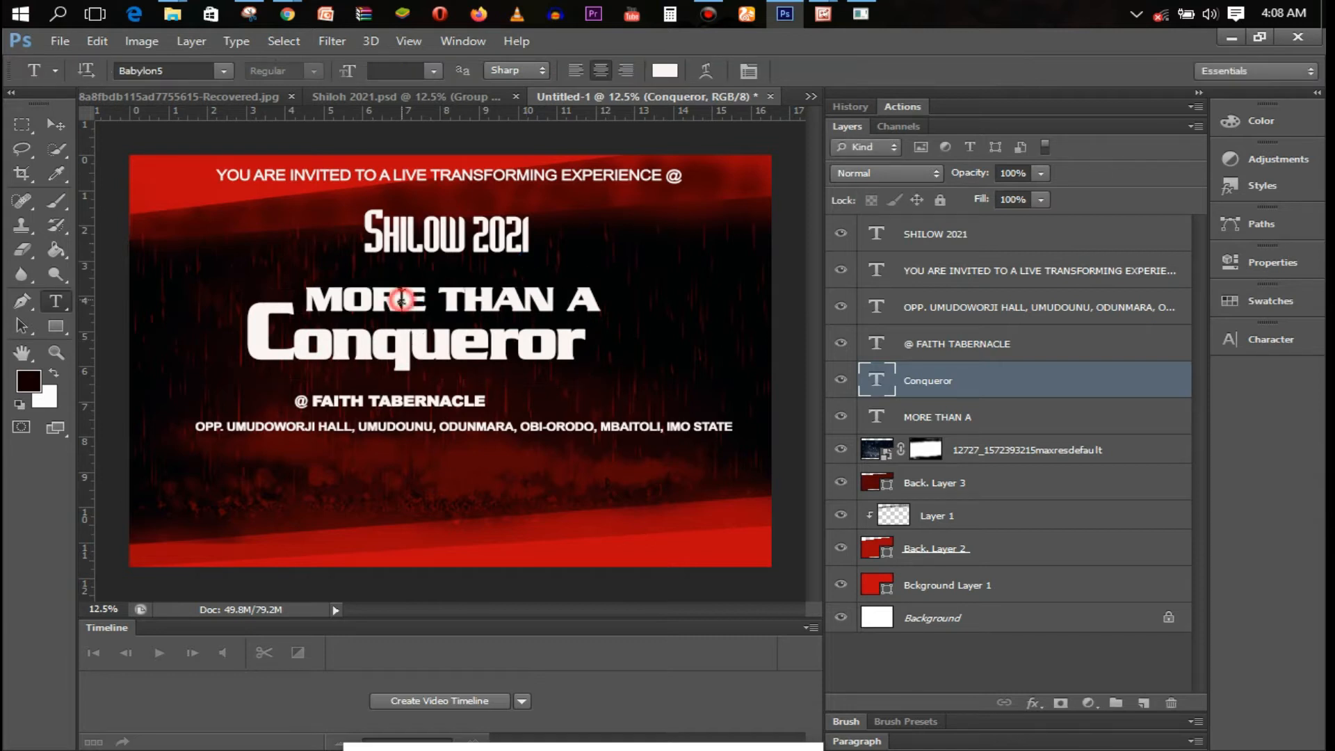
left_click(459, 306)
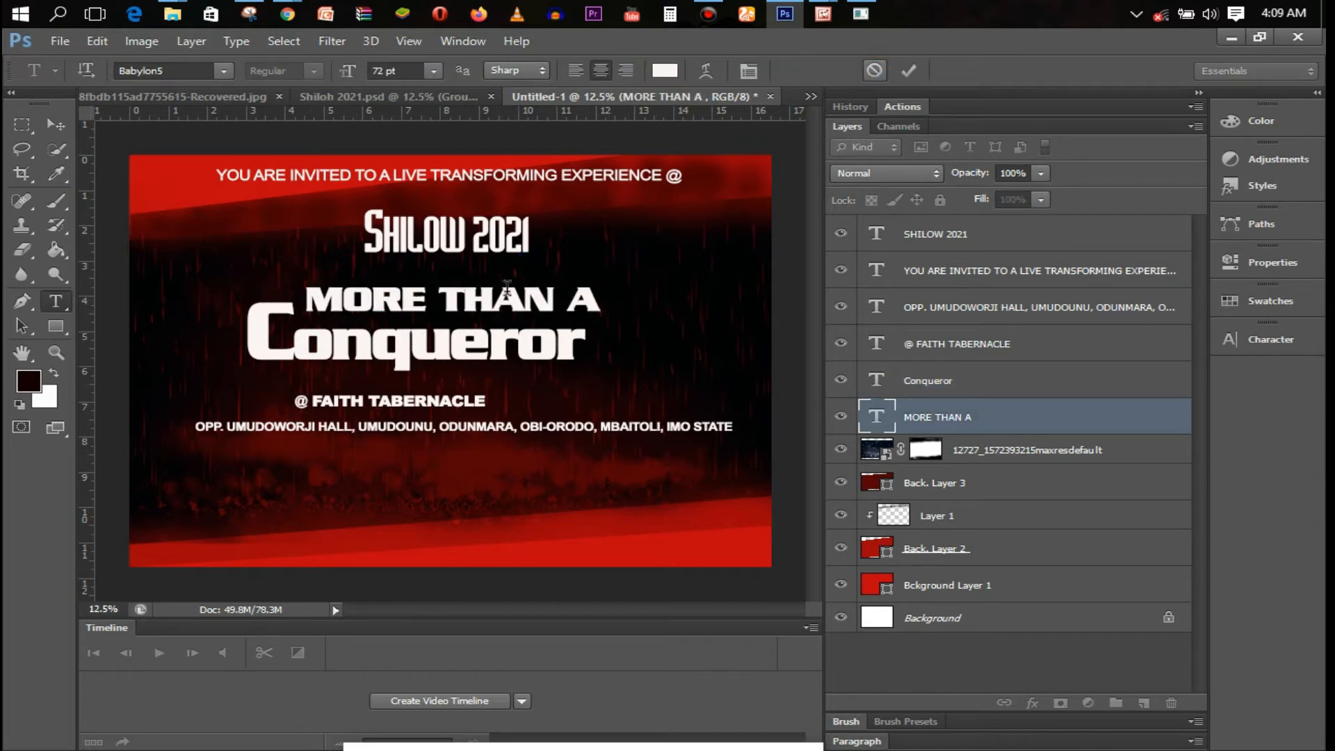
Stretch MORE THAN A taller and make it slightly narrower
key("ctrl+Return")
key("ctrl+t")
left_click_drag(459, 319, 459, 337)
left_click_drag(613, 308, 604, 308)
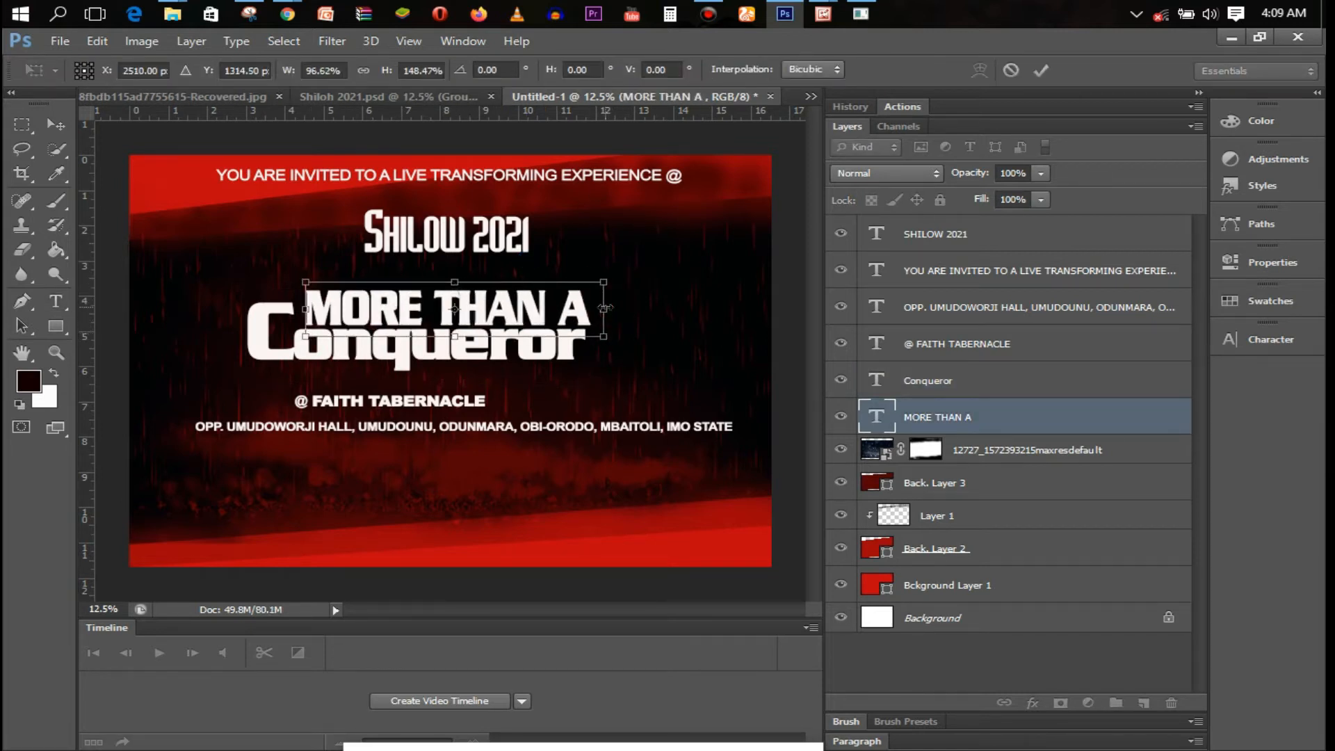
key("Return")
Stretch Conqueror taller and slightly wider
left_click(450, 333)
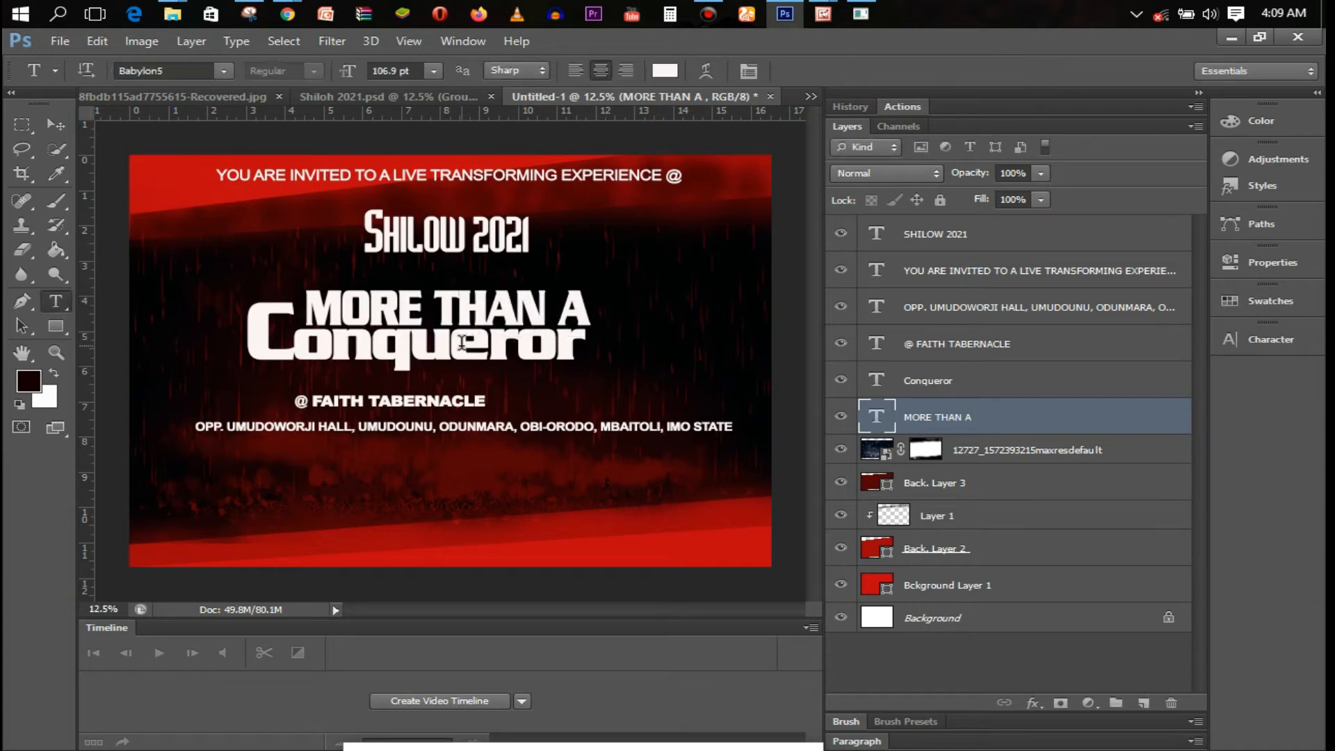
key("ctrl+Return")
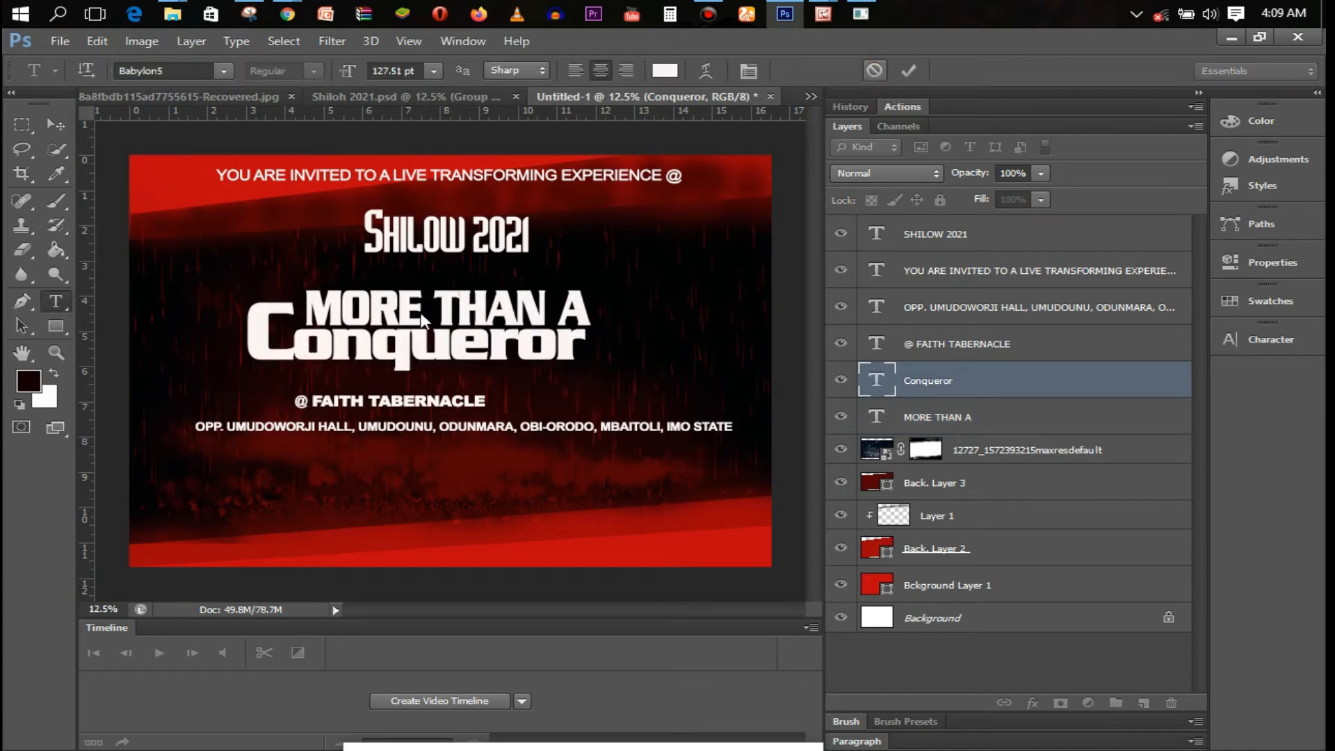
key("ctrl+t")
left_click_drag(586, 361, 593, 348)
left_click_drag(418, 379, 418, 396)
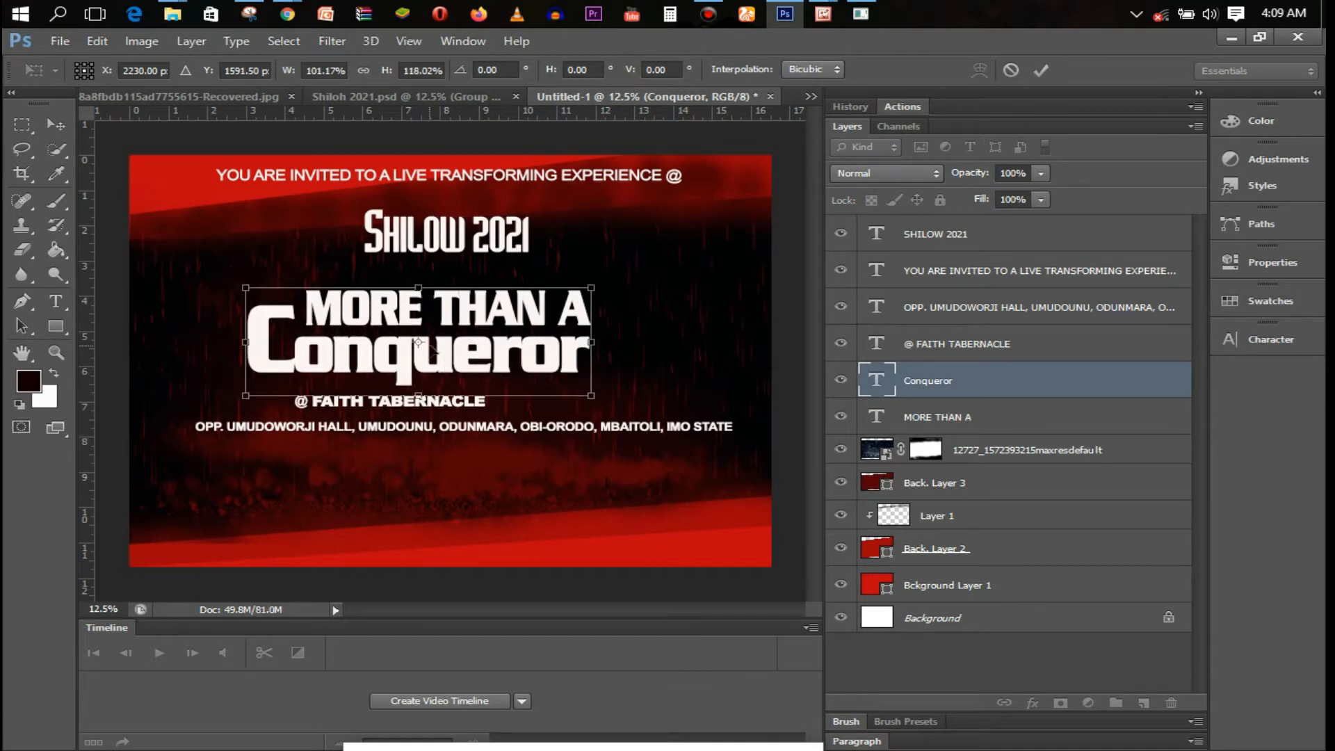
key("t")
key("Return")
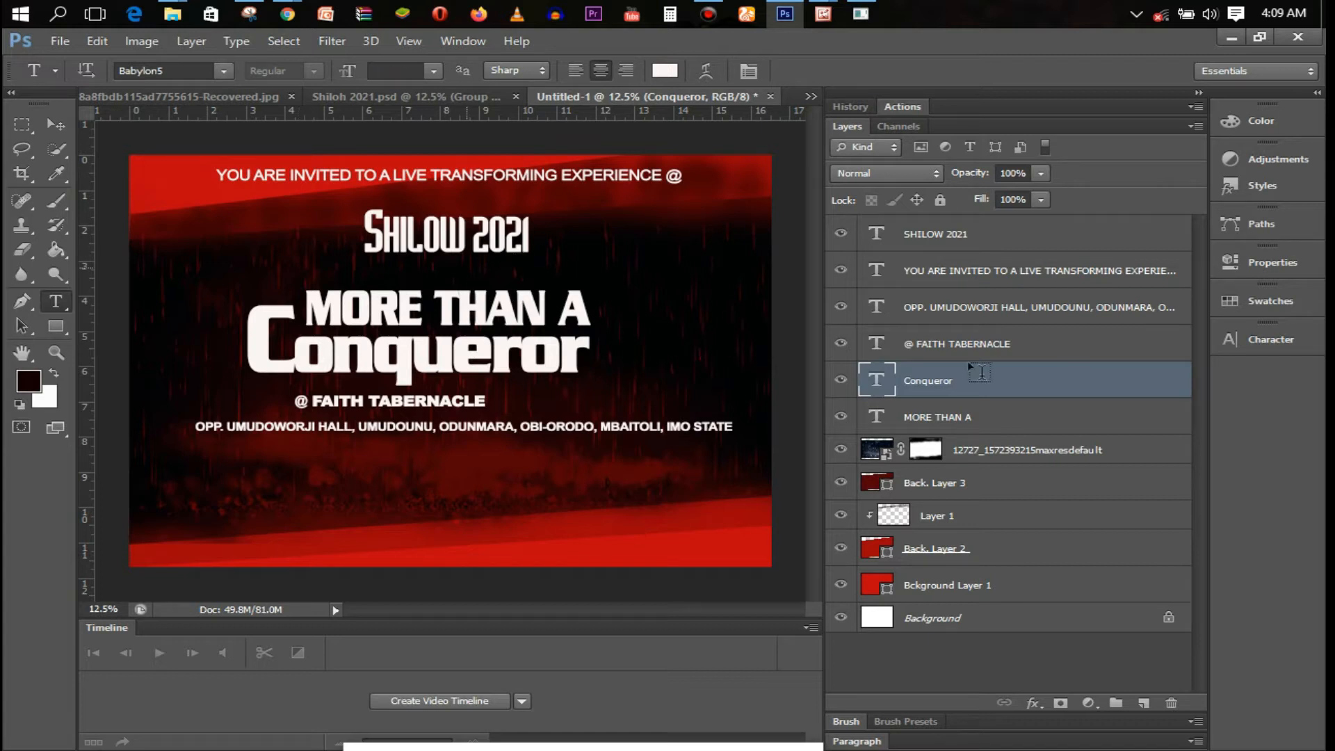
Select both the Conqueror and MORE THAN A layers
left_click(1015, 415, "shift")
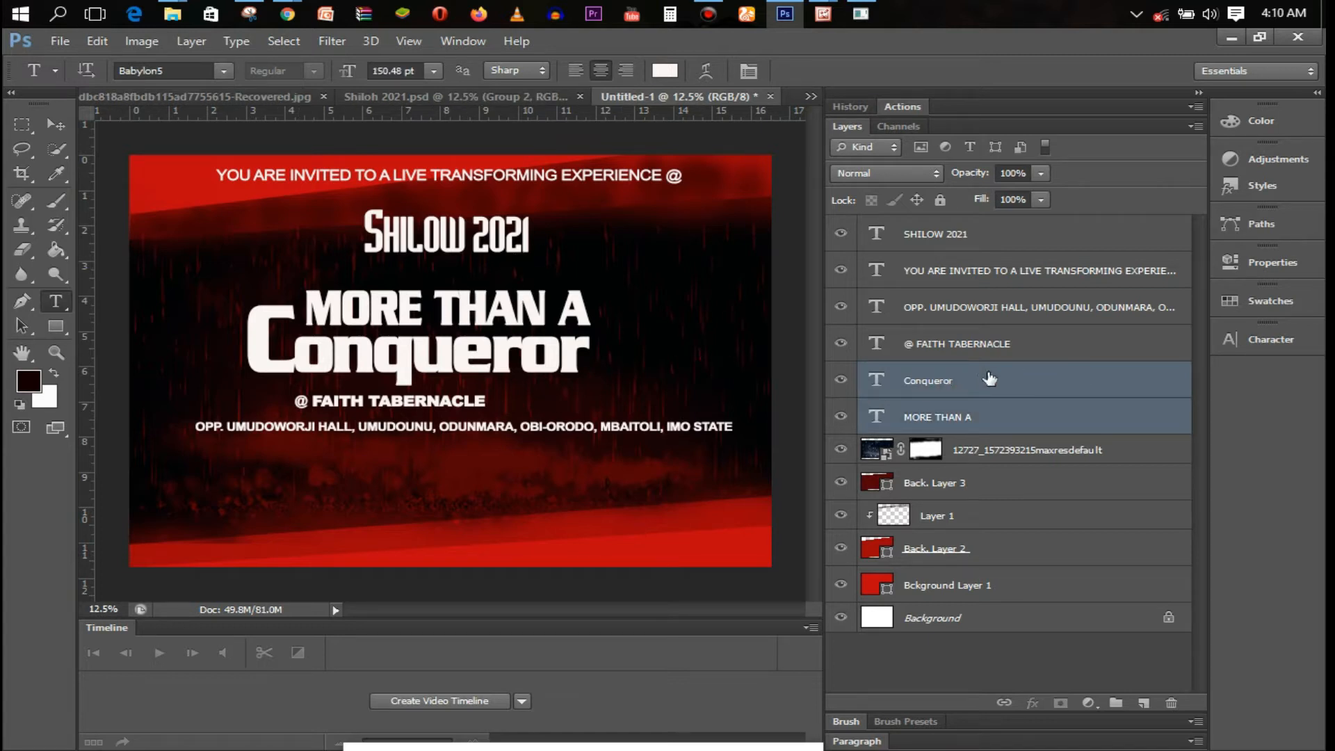
left_click(960, 380)
left_click(972, 416, "shift")
Group the tagline lines, raise the group, and slant it with SHILOW 2021 upward to the right
key("ctrl+g")
mouse_move(551, 385)
left_mouse_down()
mouse_move(546, 375)
mouse_move(563, 373)
left_mouse_up()
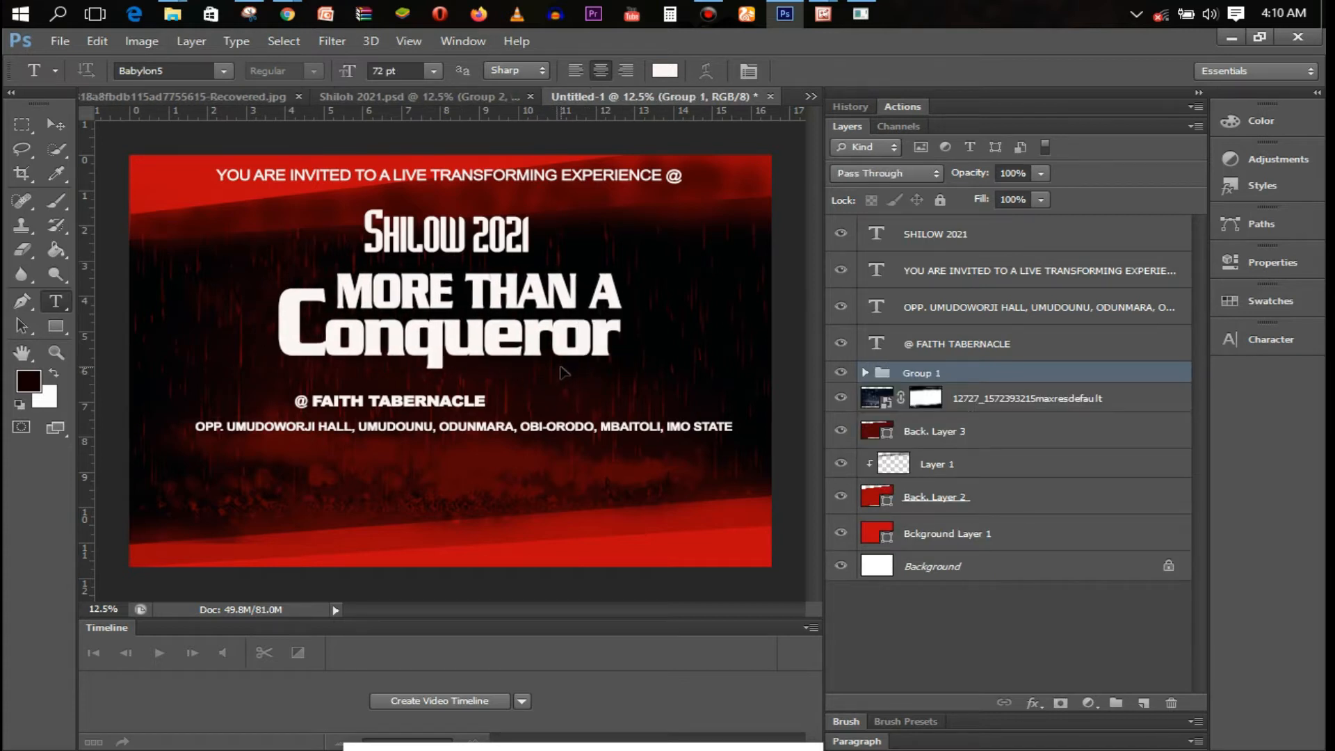
left_click(963, 234, "ctrl")
key("ctrl+t")
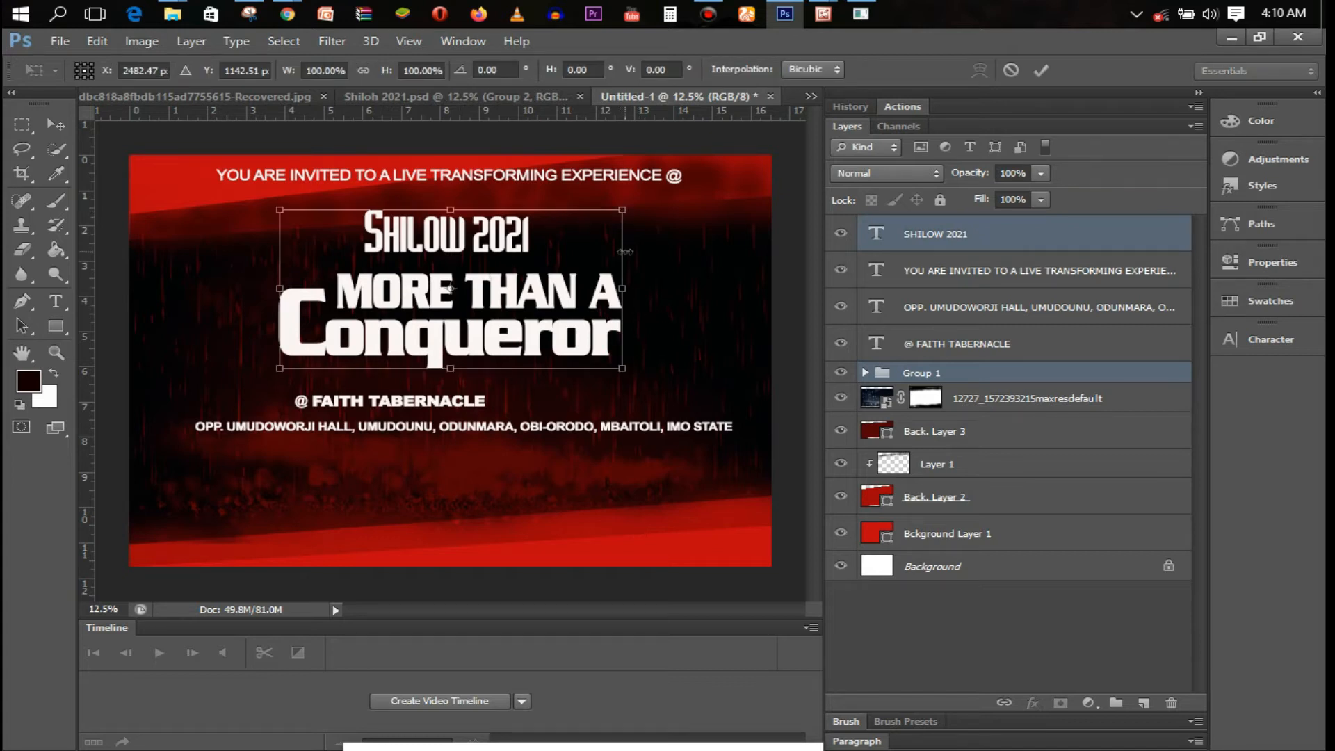
left_click_drag(624, 371, 637, 346)
key("t")
key("Return")
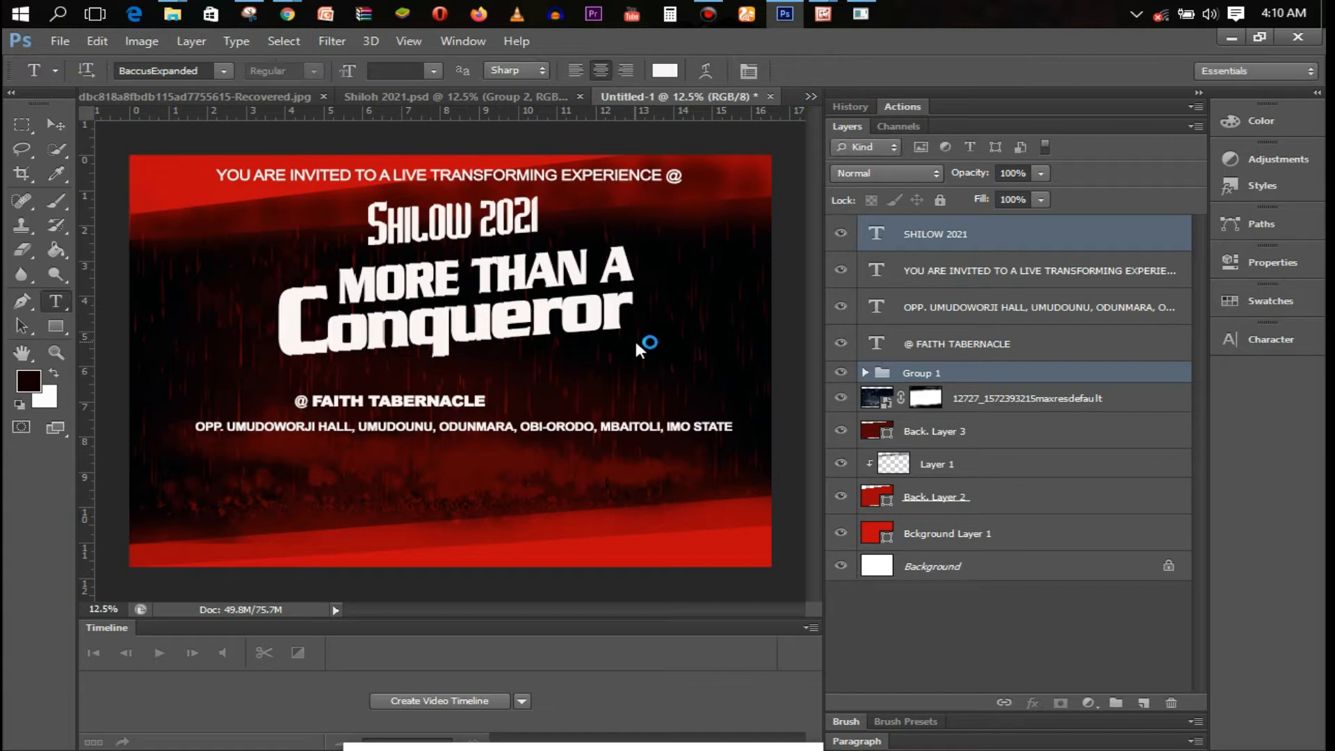
left_click(479, 350)
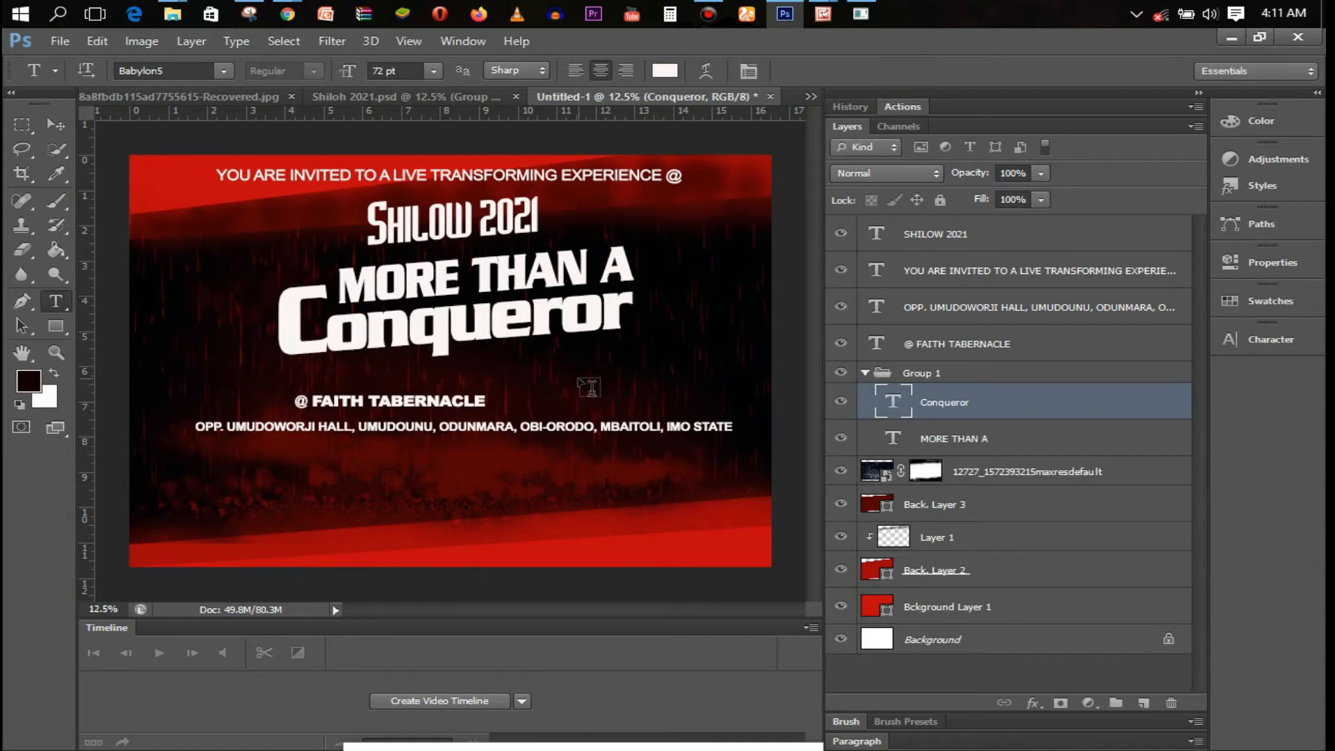
left_click(578, 375)
Type the reference '-- Rom. 8:35-37' below Conqueror and change its font
key("BackSpace")
type("-- R")
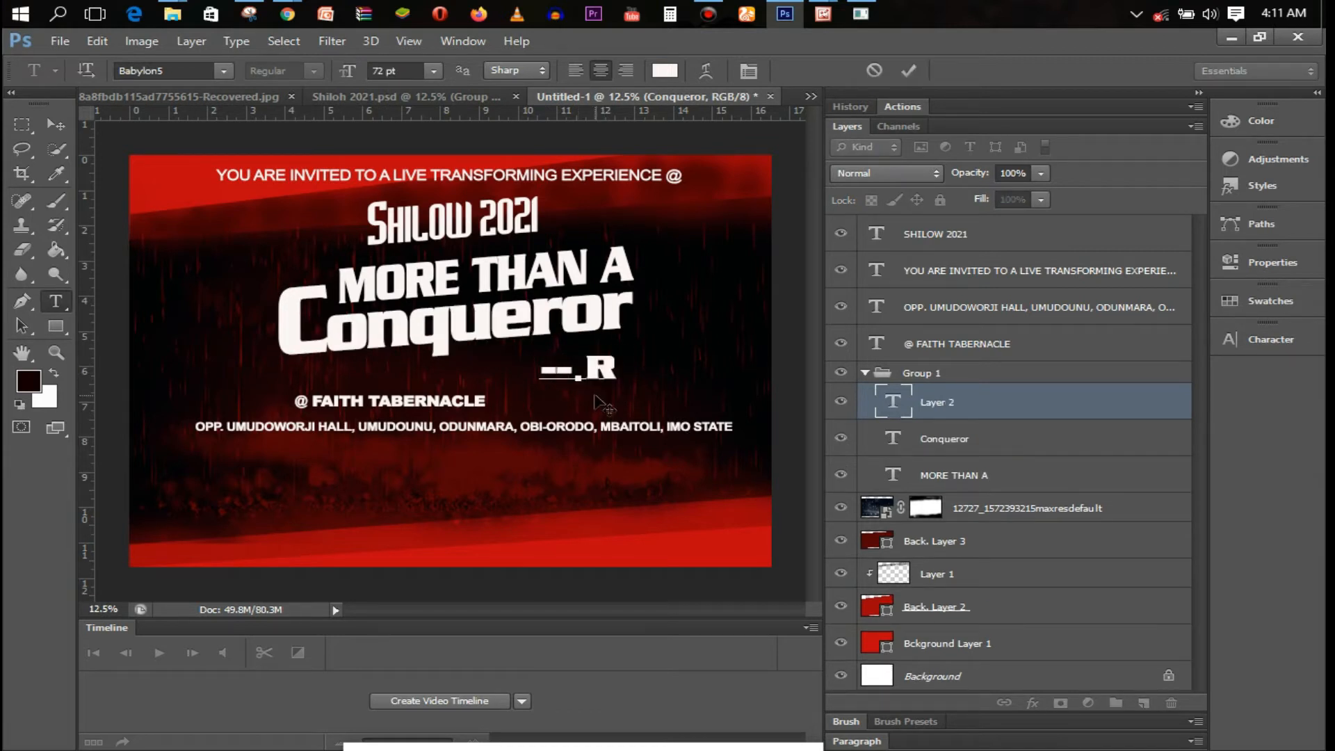
type("om. 8:35-37")
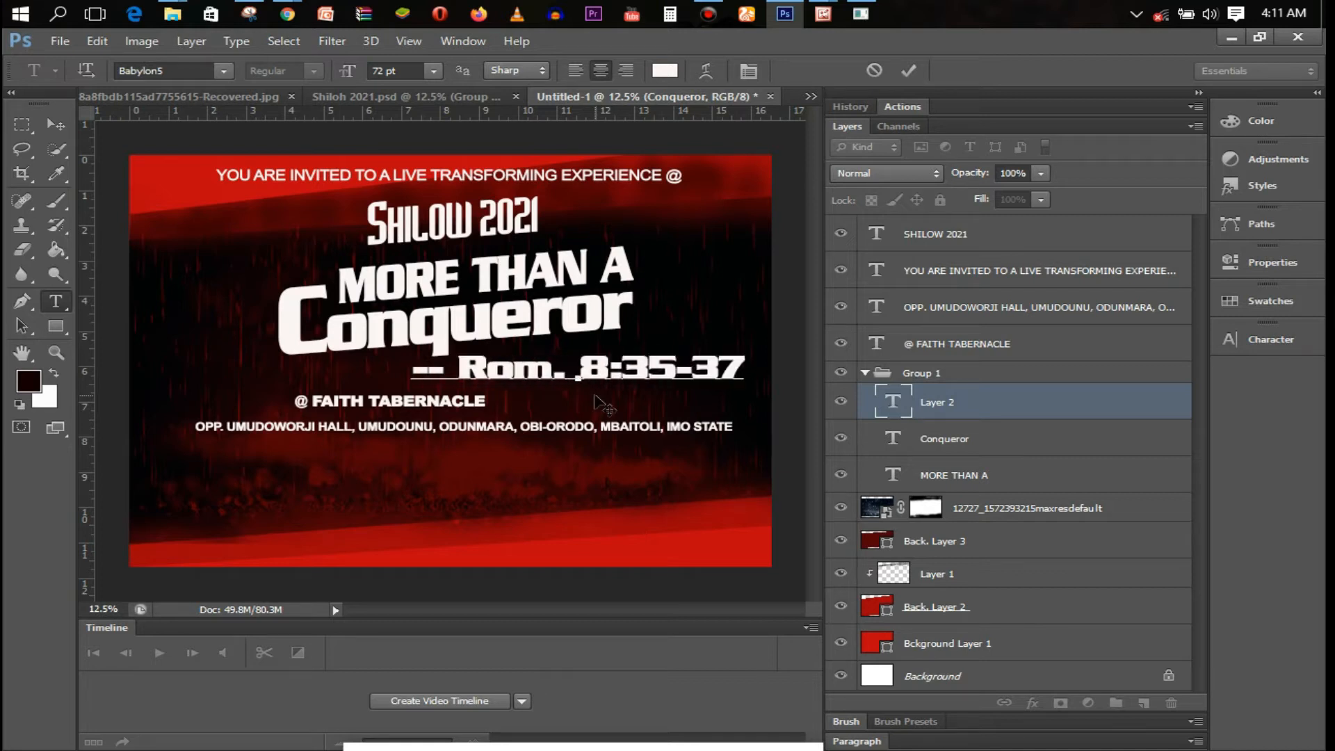
key("ctrl+a")
left_click(187, 71)
type("B")
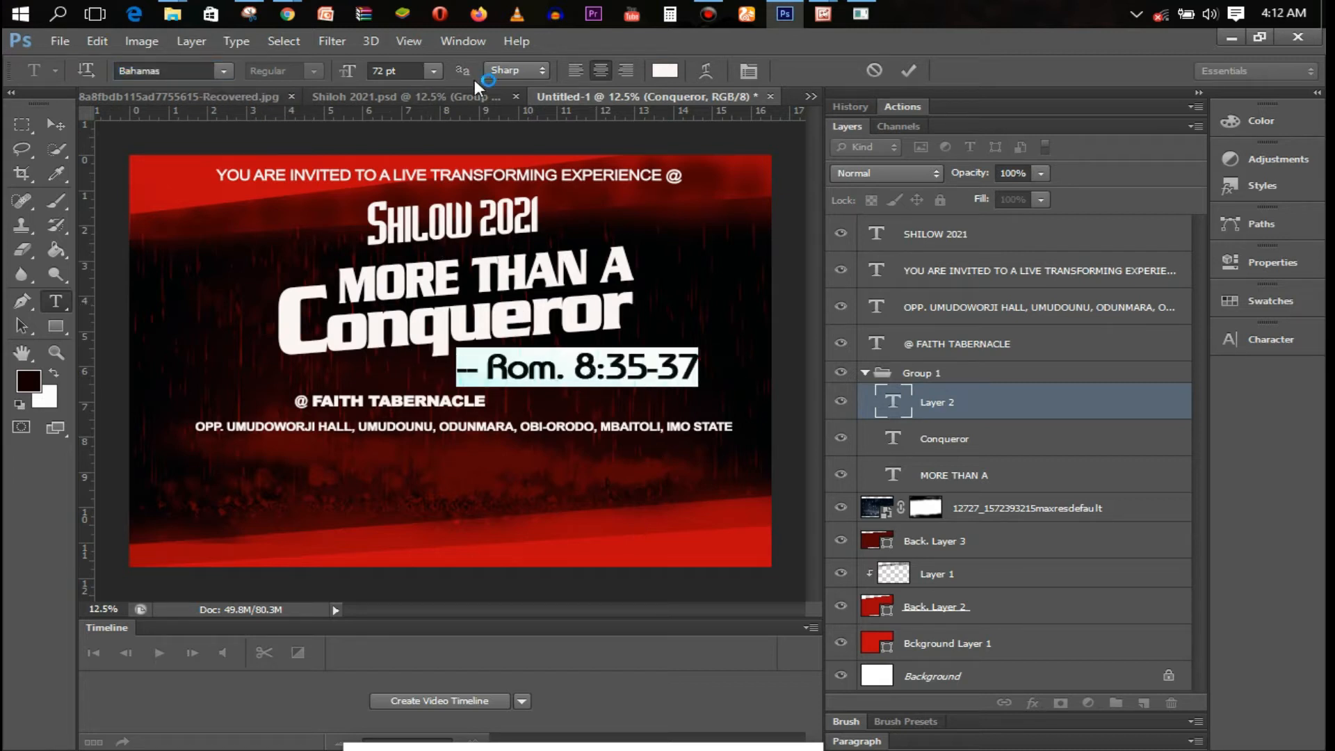
Tighten the leading dashes' letter-spacing to -75
left_click_drag(486, 377, 453, 375)
key("ctrl+t")
left_click(1188, 400)
left_click(1188, 441)
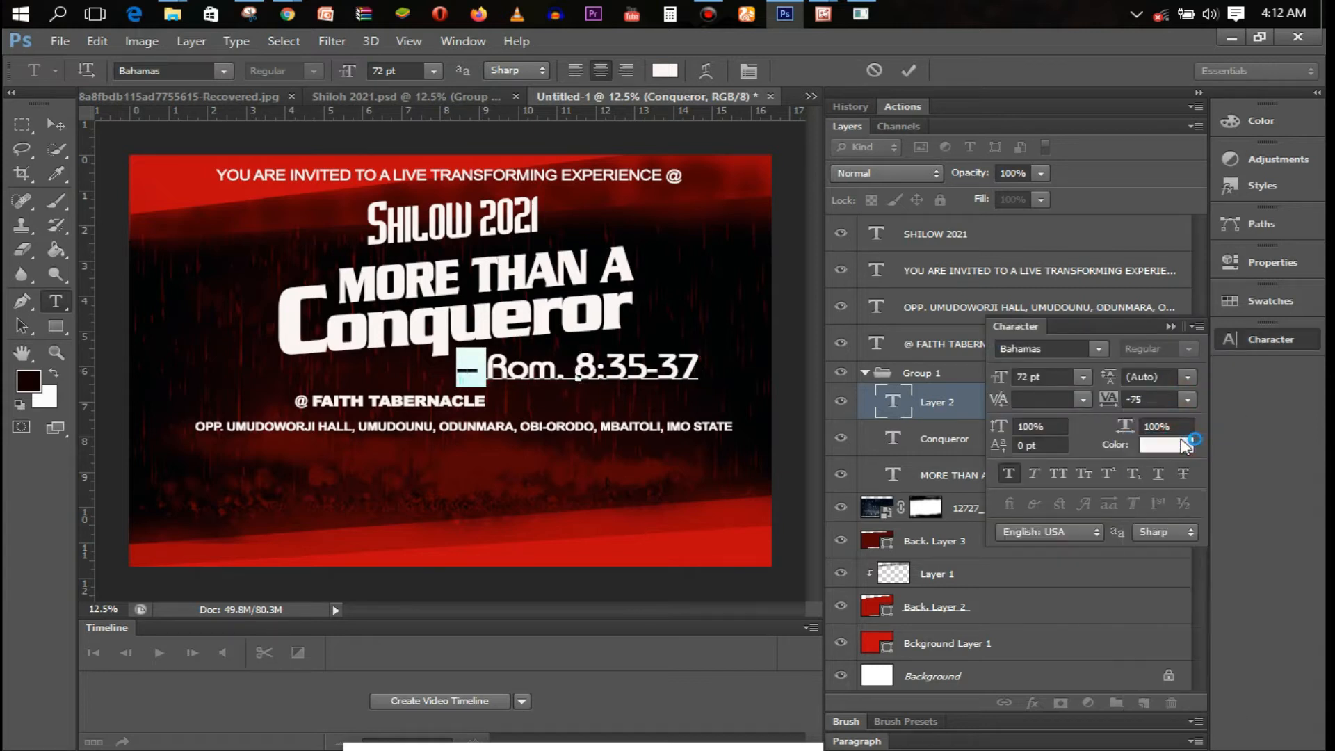
Set the reference to 22 pt and move it slightly left under Conqueror
key("ctrl+a")
left_click(433, 70)
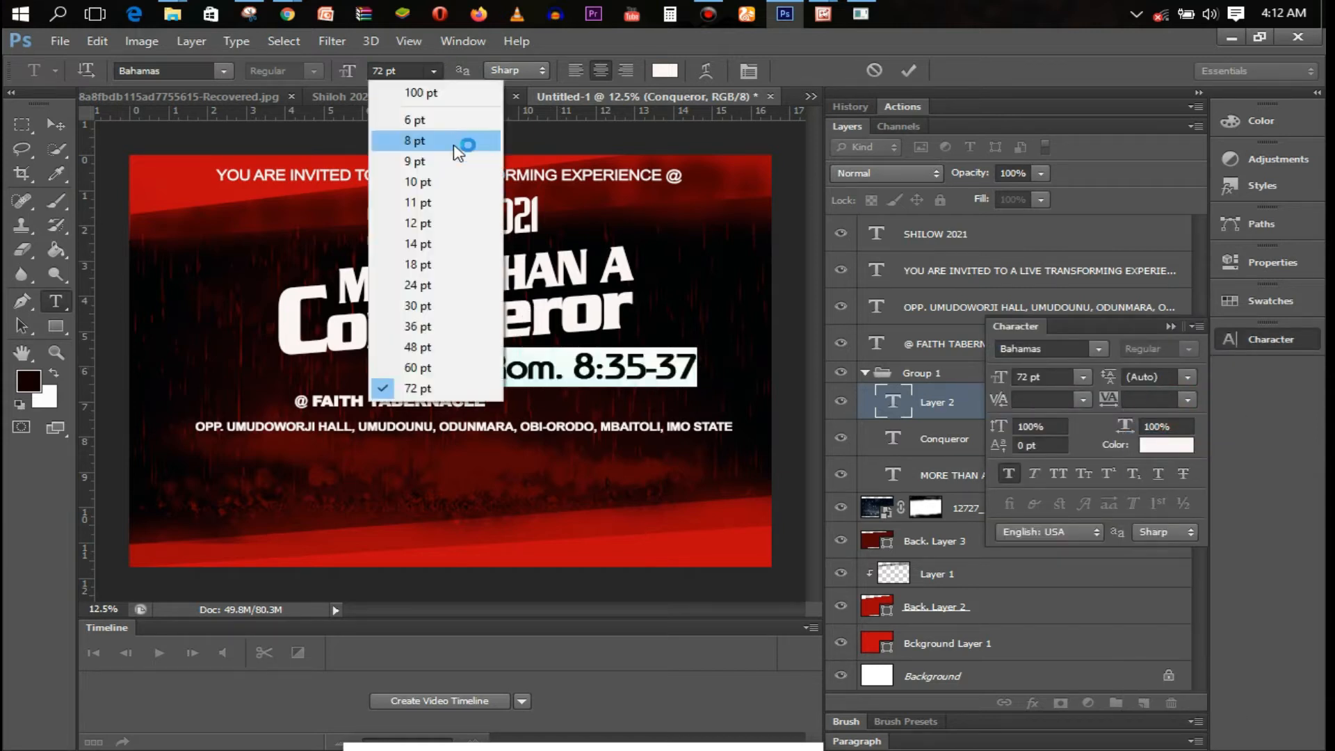
left_click(451, 274)
left_click(433, 71)
left_click(384, 64)
type("22pt")
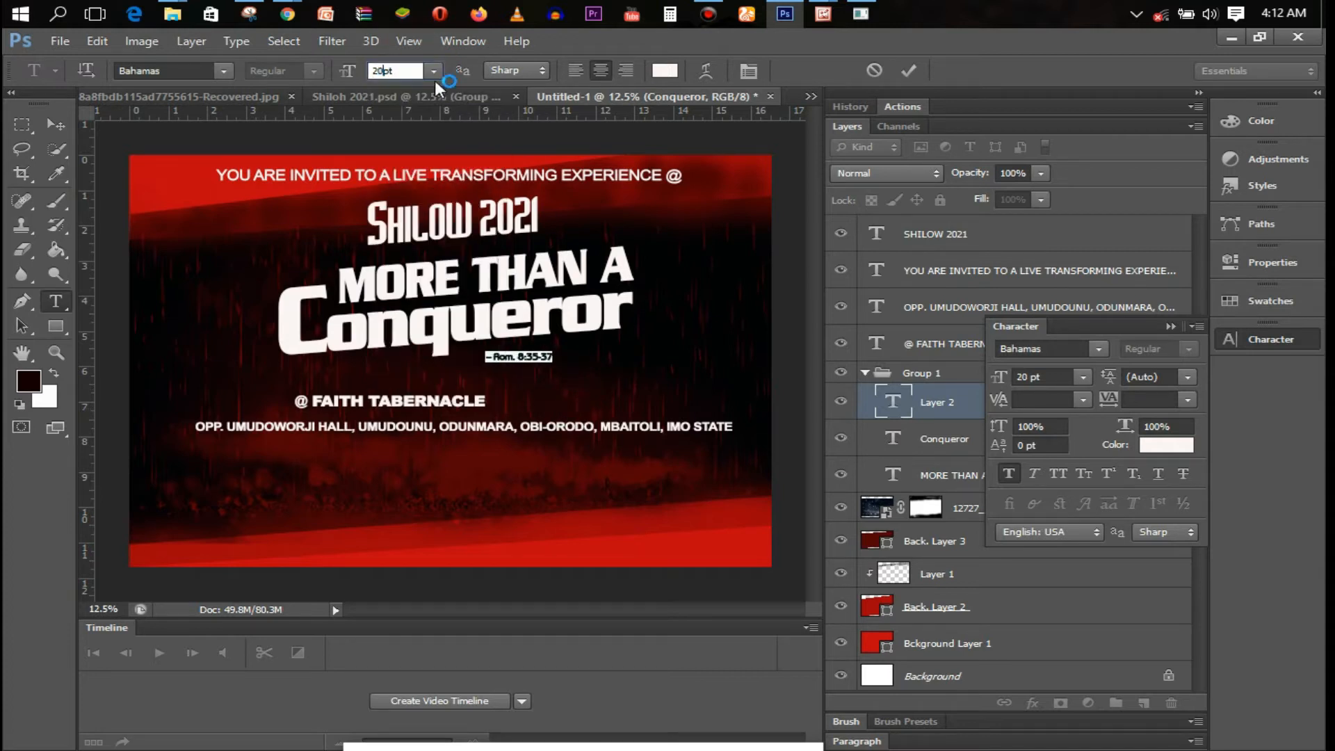
key("Return")
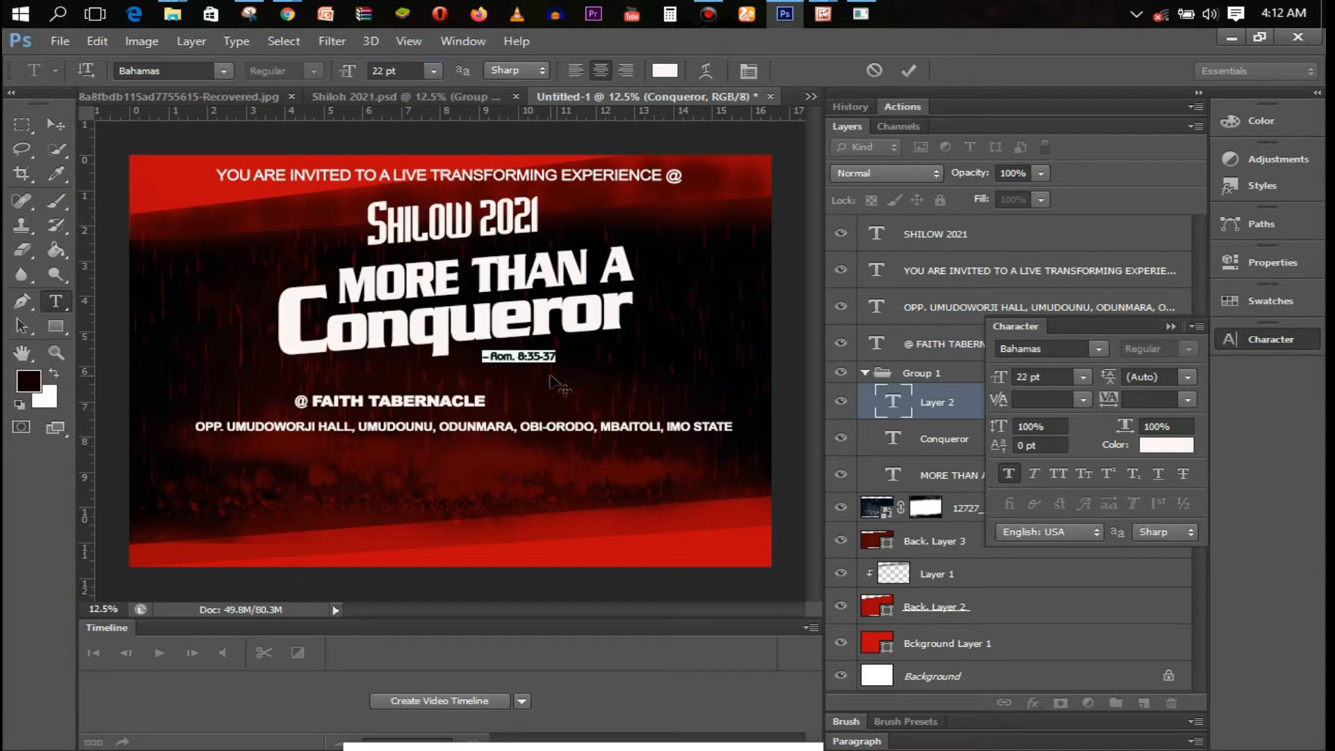
left_click_drag(548, 383, 540, 384)
left_click(917, 74)
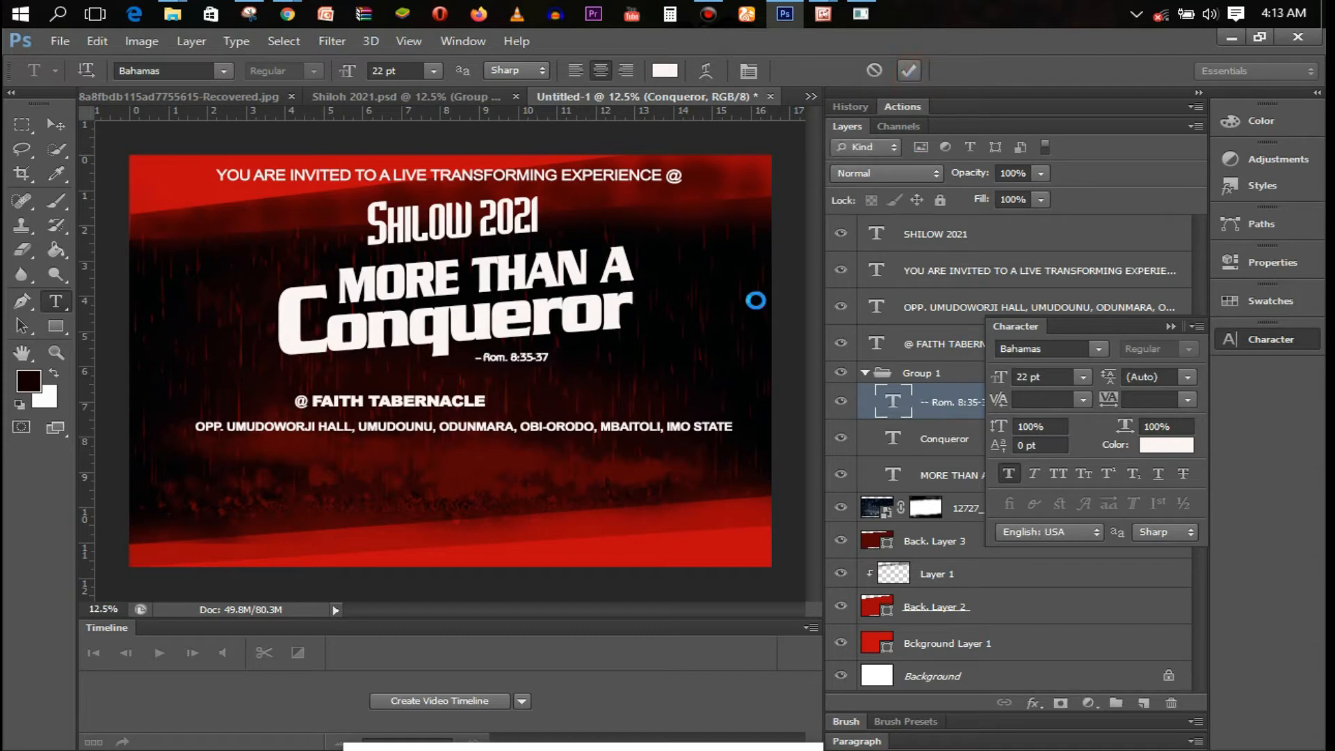
Skew the reference so it slopes upward to match the tagline
key("ctrl+t")
left_click_drag(551, 364, 550, 357)
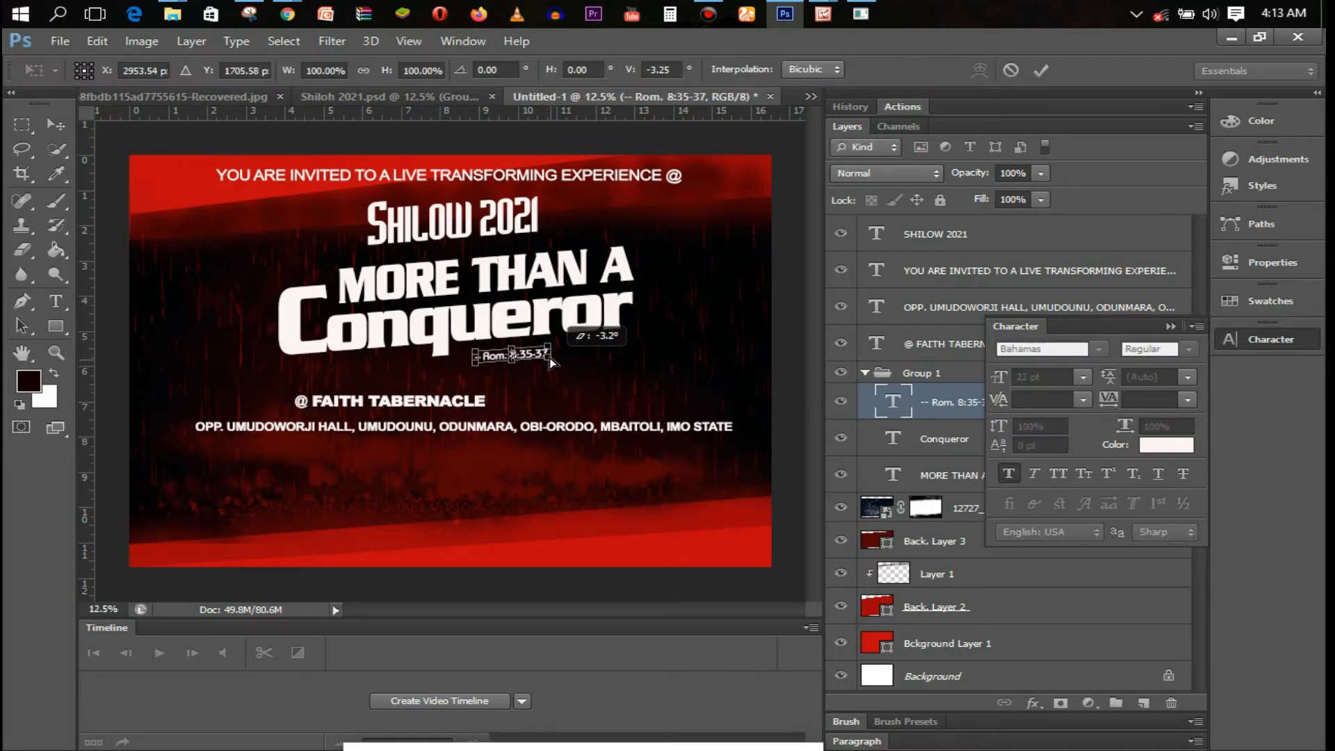
left_click(1041, 70)
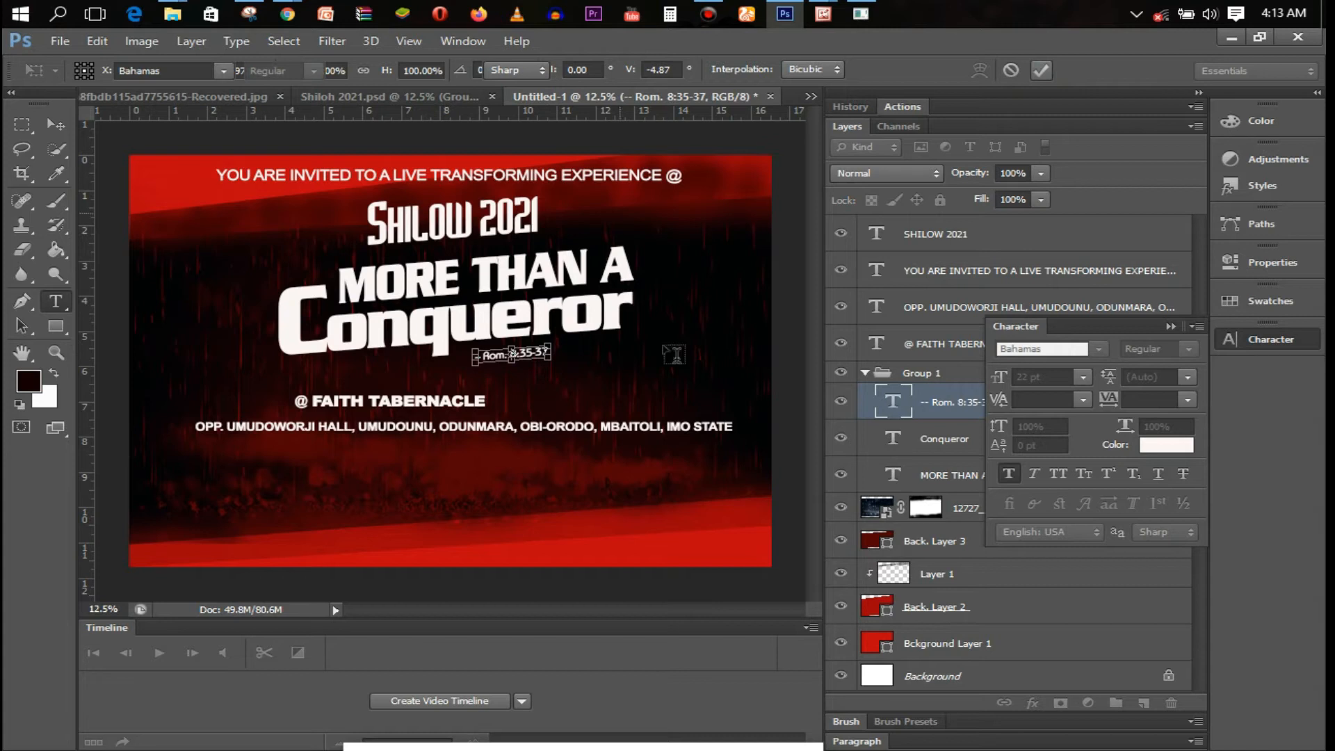
left_click(402, 401)
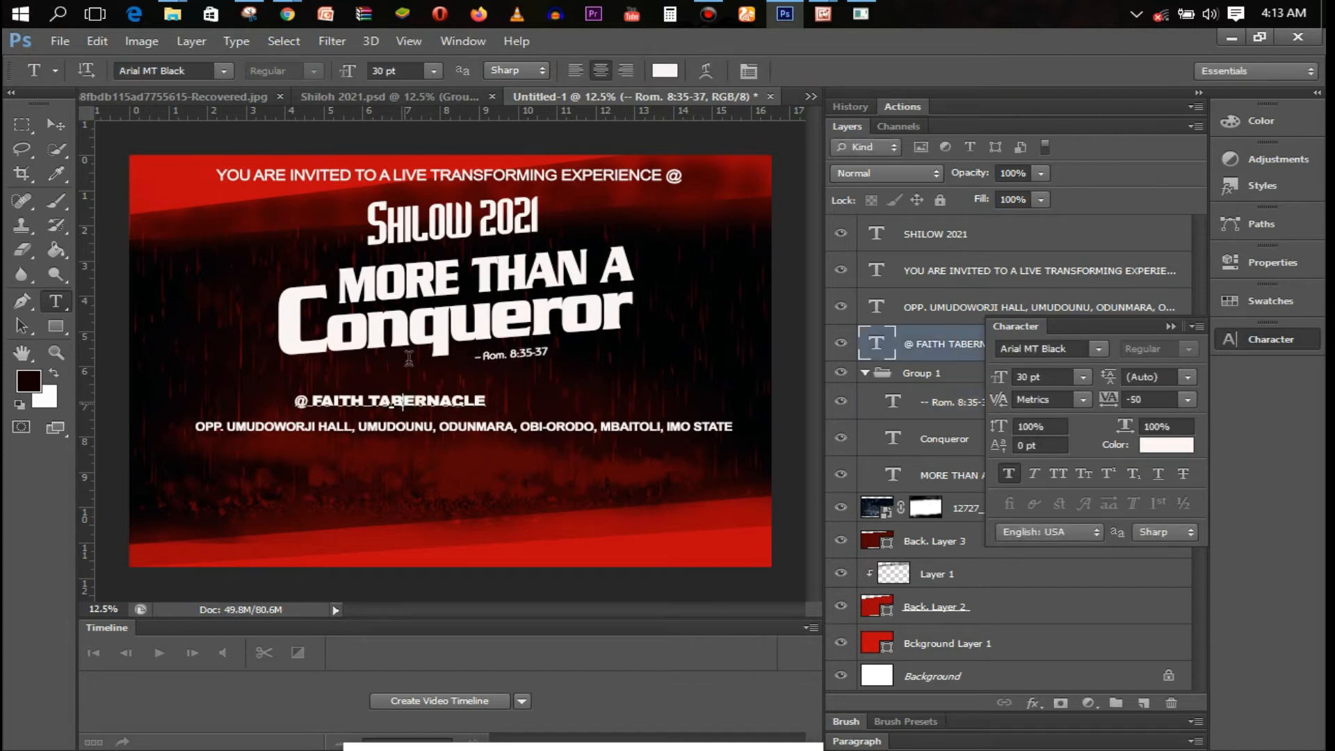
Set @ FAITH TABERNACLE to 48 pt and nudge it slightly right
key("ctrl+a")
left_click(433, 70)
left_click(393, 372)
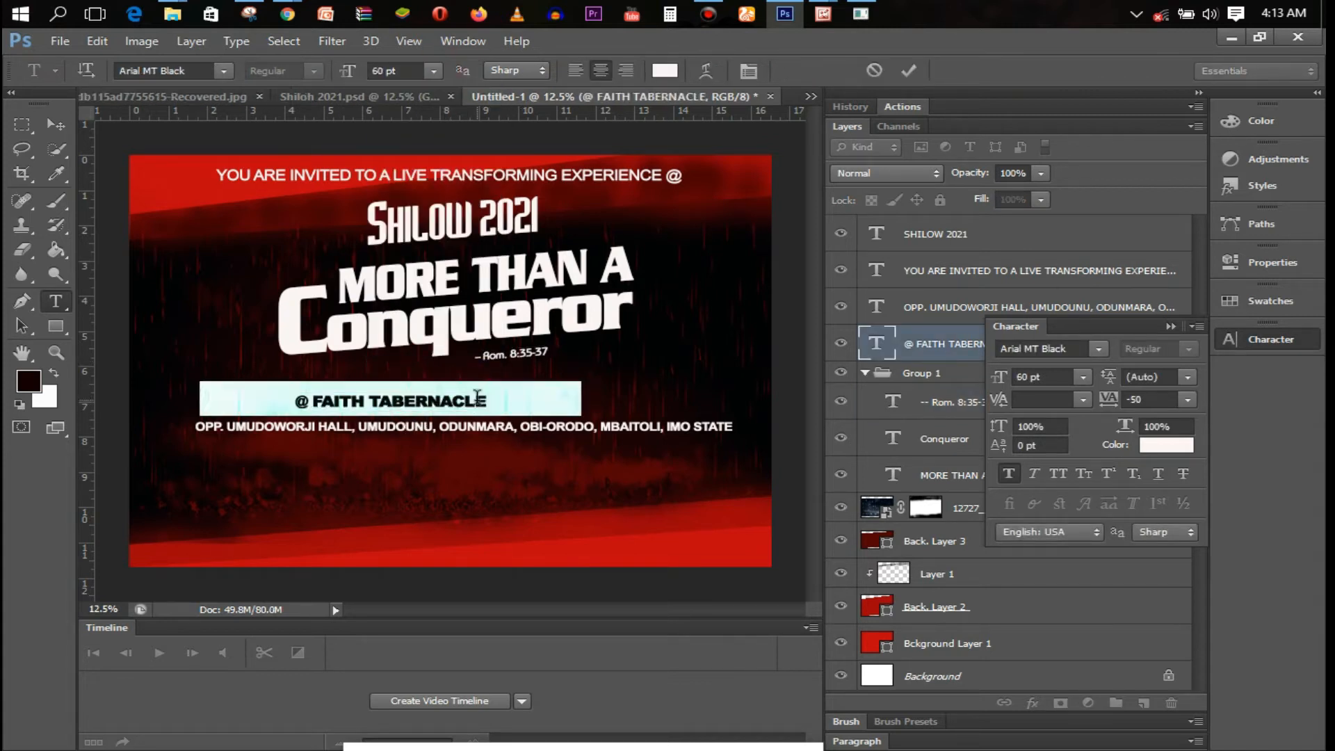
left_click(433, 71)
left_click(455, 327)
left_click(456, 347)
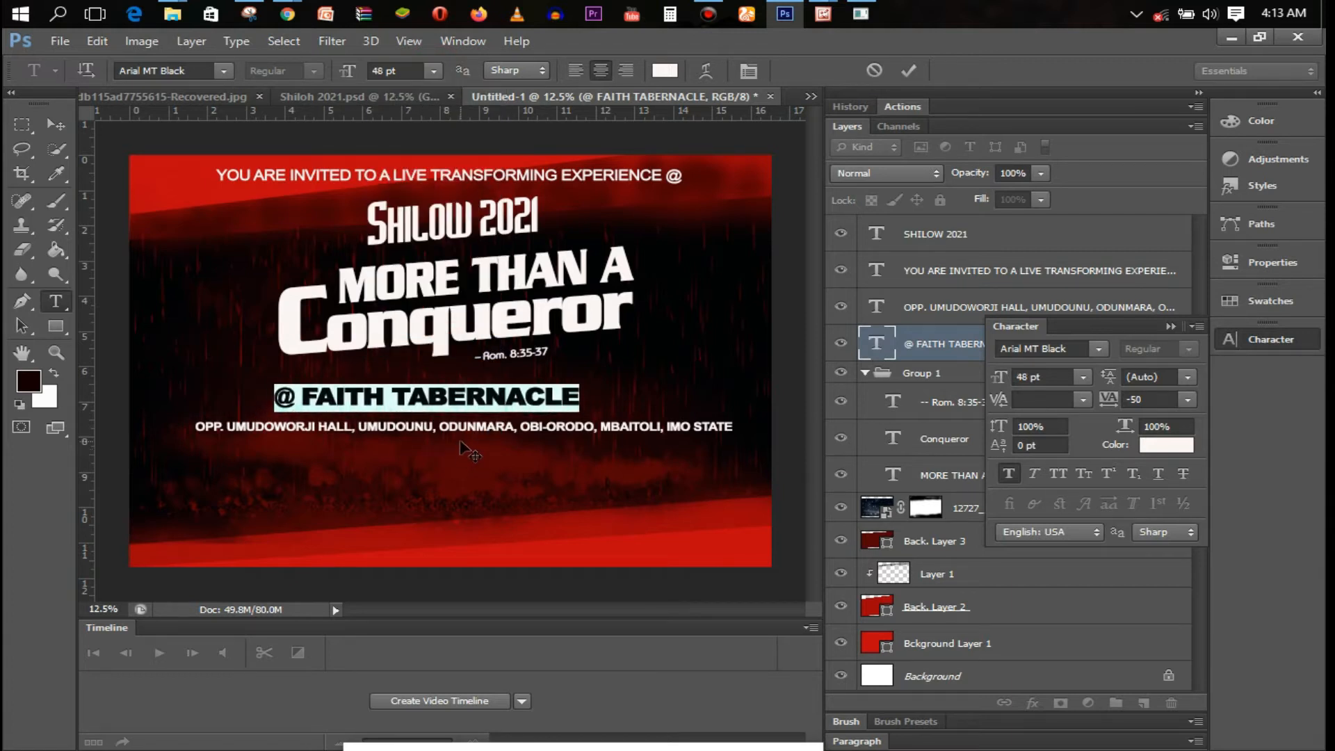
left_click_drag(467, 440, 481, 441)
left_click(906, 72)
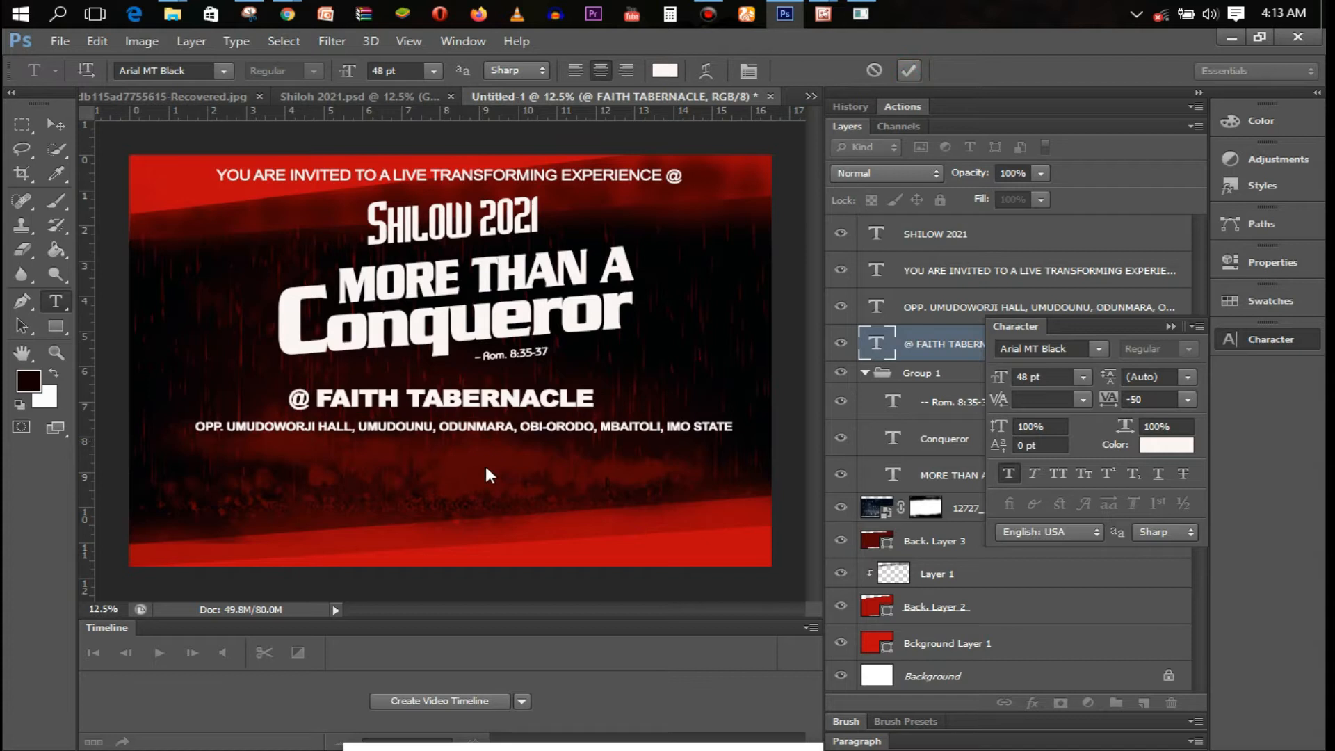
Squeeze the address line narrower from both sides with Free Transform
left_click(439, 429)
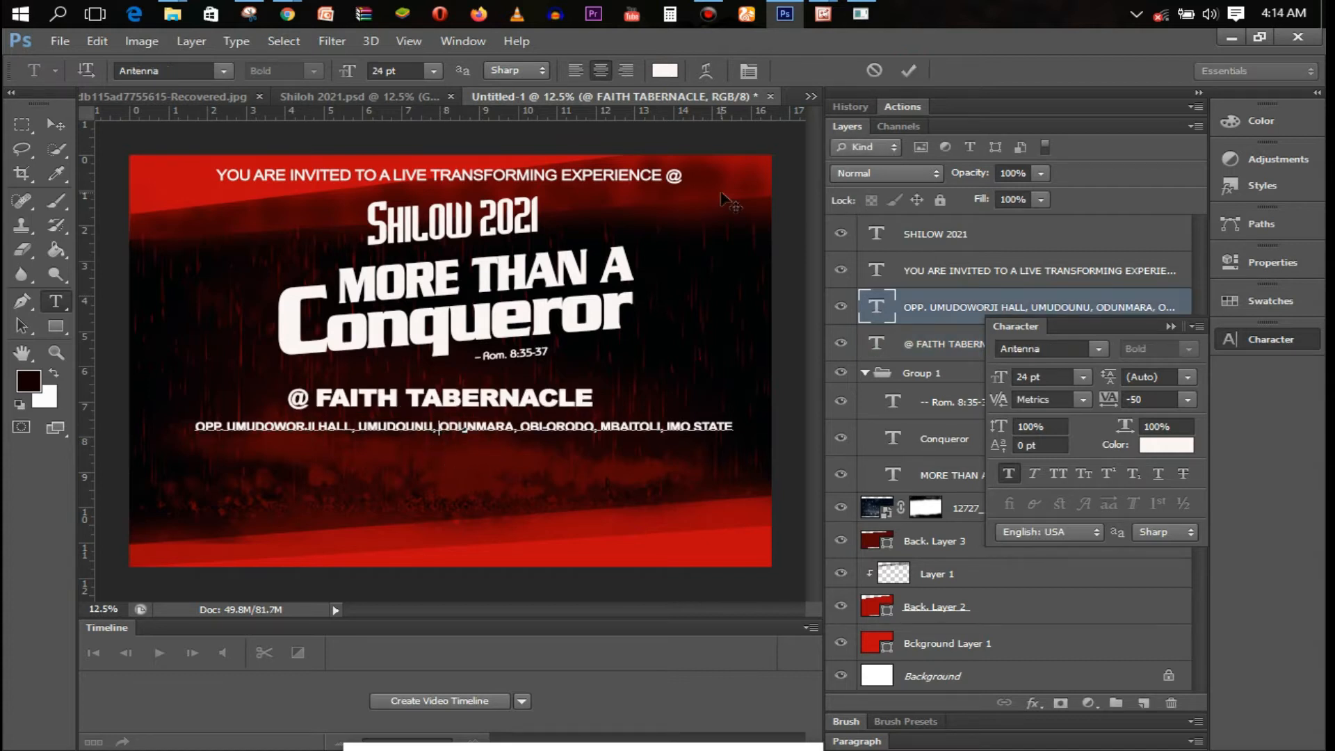
left_click(912, 71)
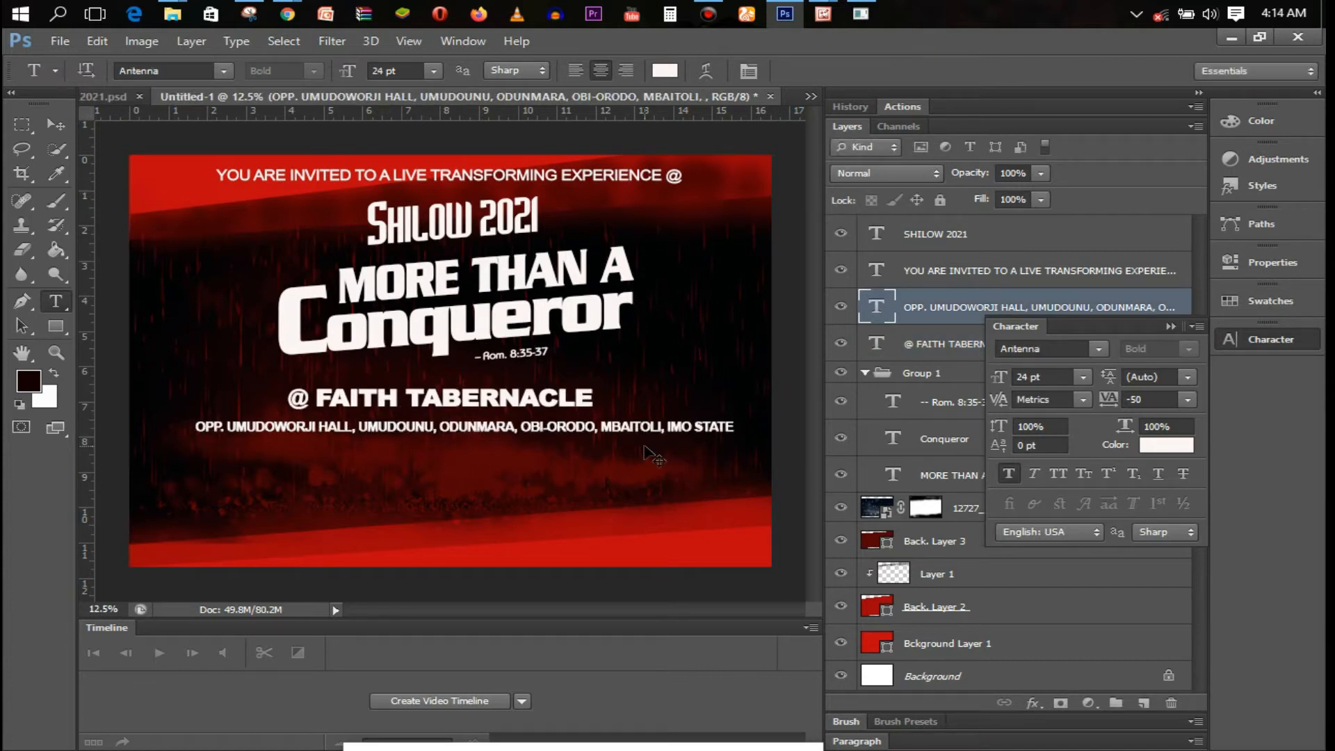
key("ctrl+t")
left_click_drag(735, 426, 594, 426)
left_click_drag(203, 426, 287, 426)
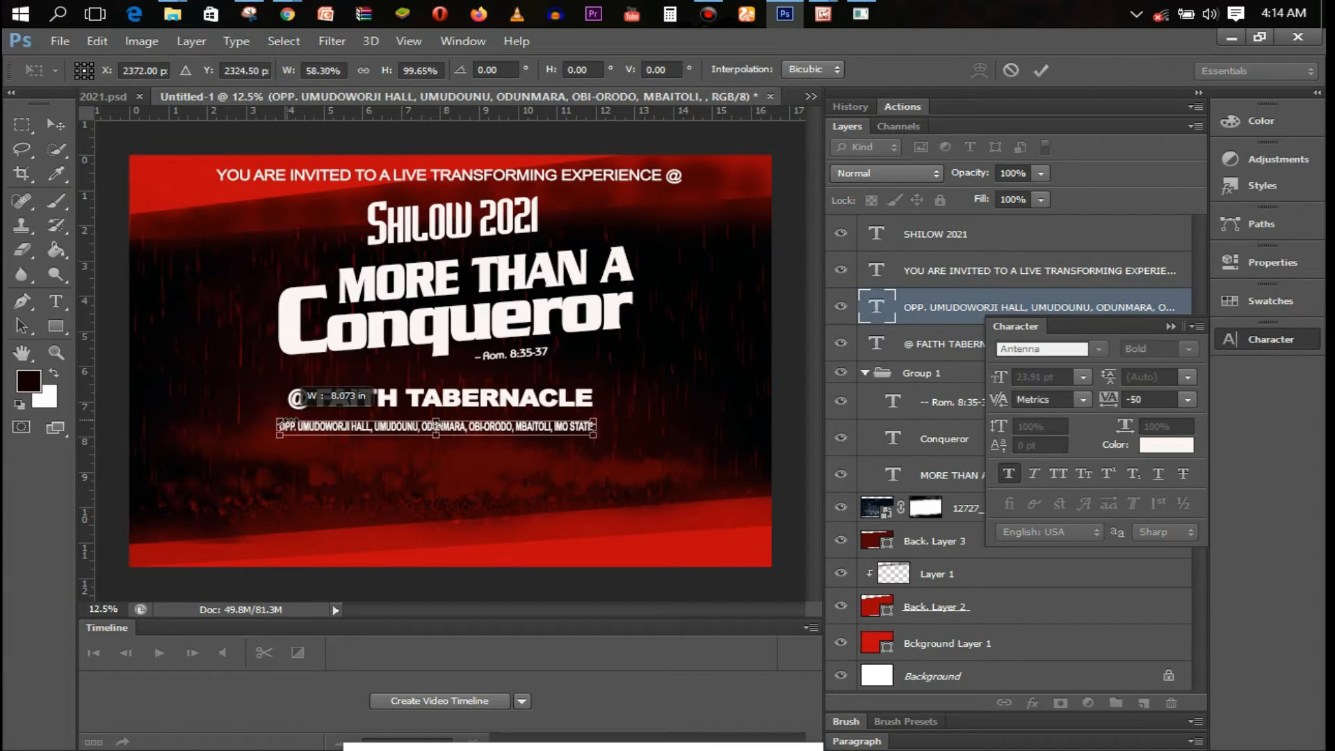
key("Return")
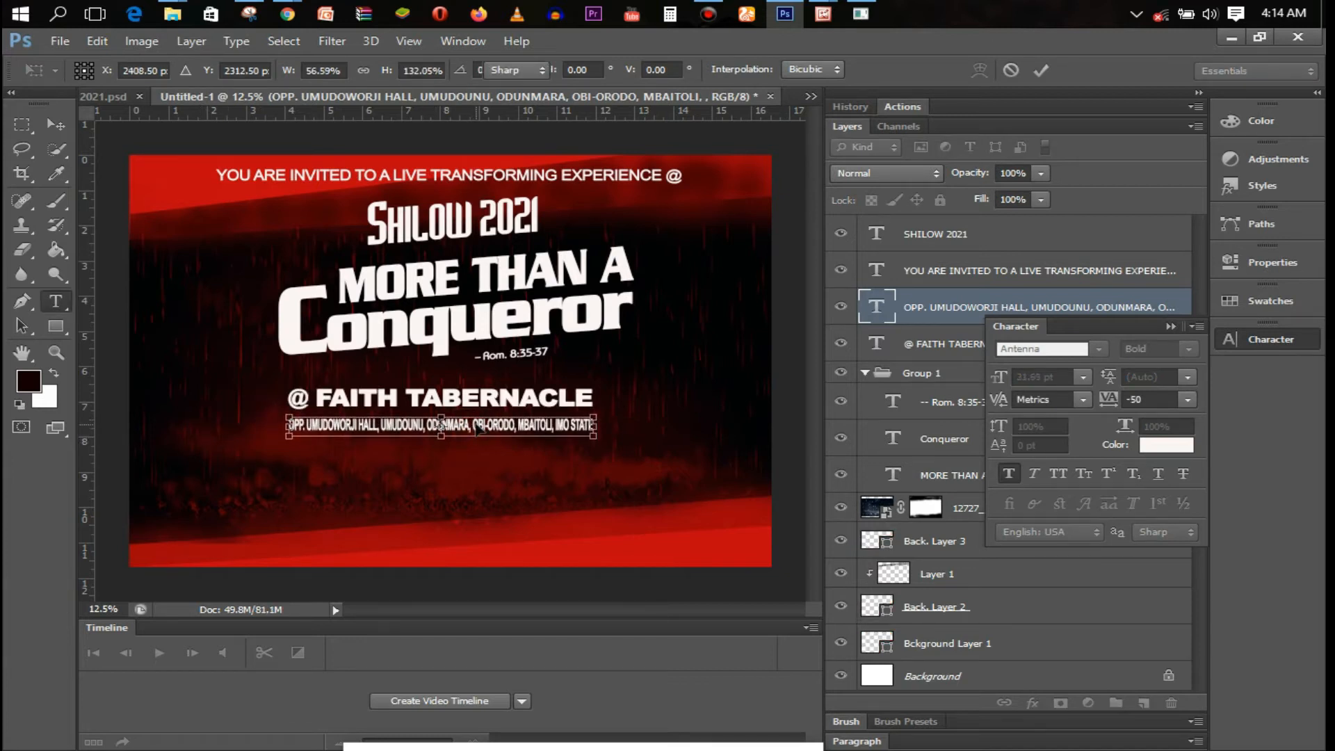
Widen the address slightly, centre it under the venue name, and nudge it up
key("ctrl+t")
left_click_drag(287, 426, 251, 426)
left_click_drag(449, 431, 475, 433)
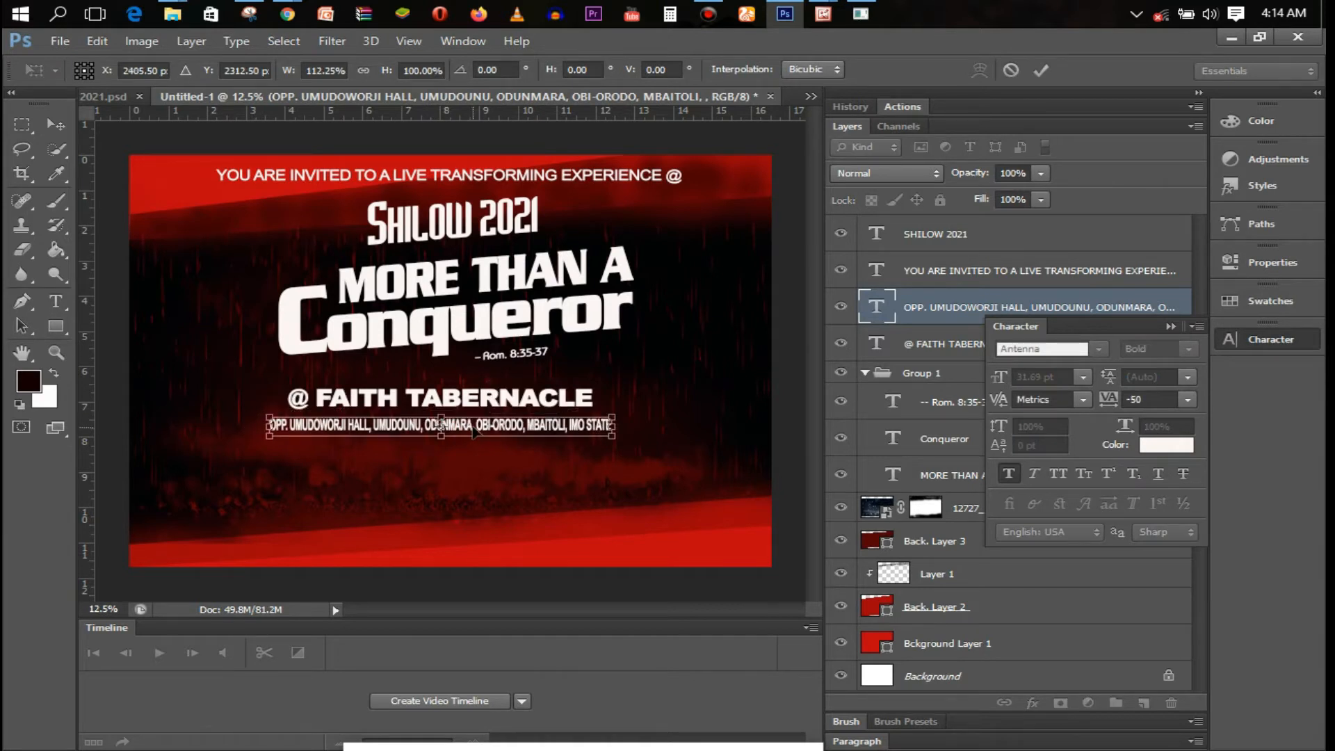
key("Return")
key("ctrl+shift+Up")
key("ctrl+shift+Up")
key("ctrl+shift+Up")
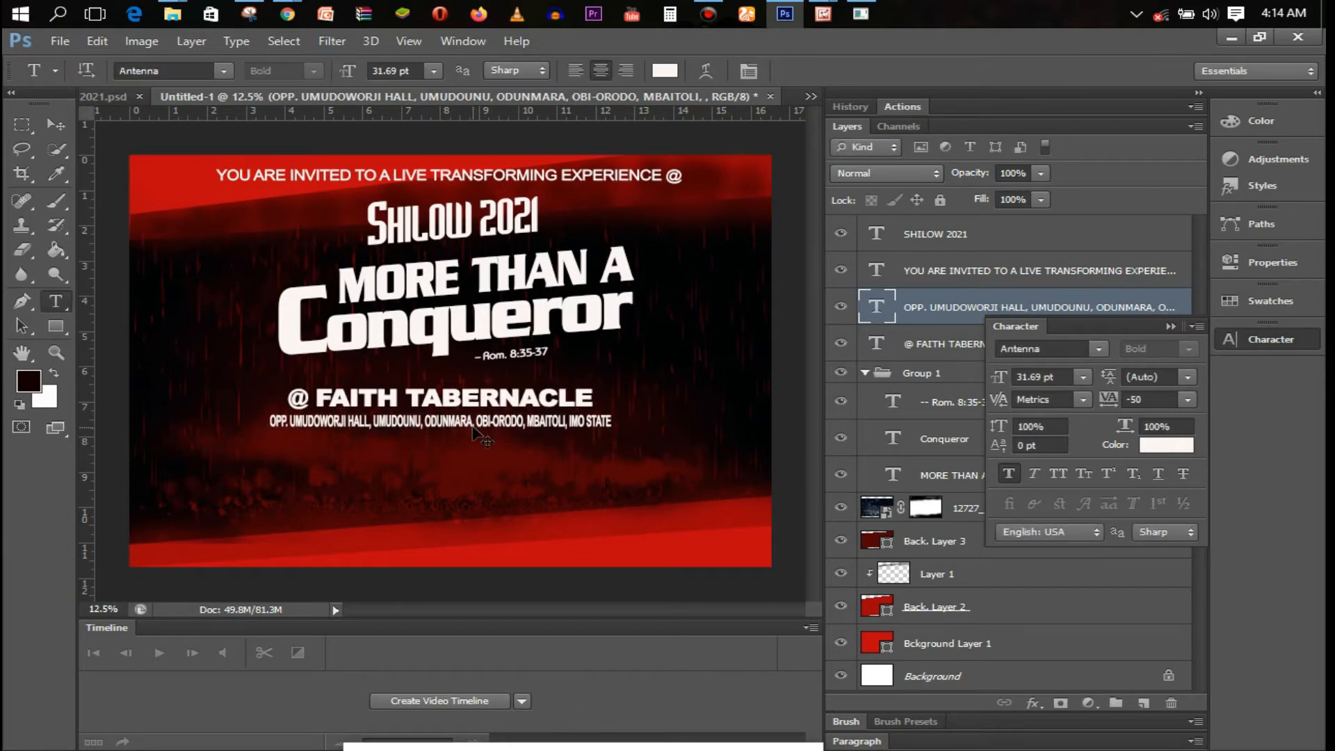
Change the address line's font to Arial MT Black
left_click(464, 426)
key("ctrl+a")
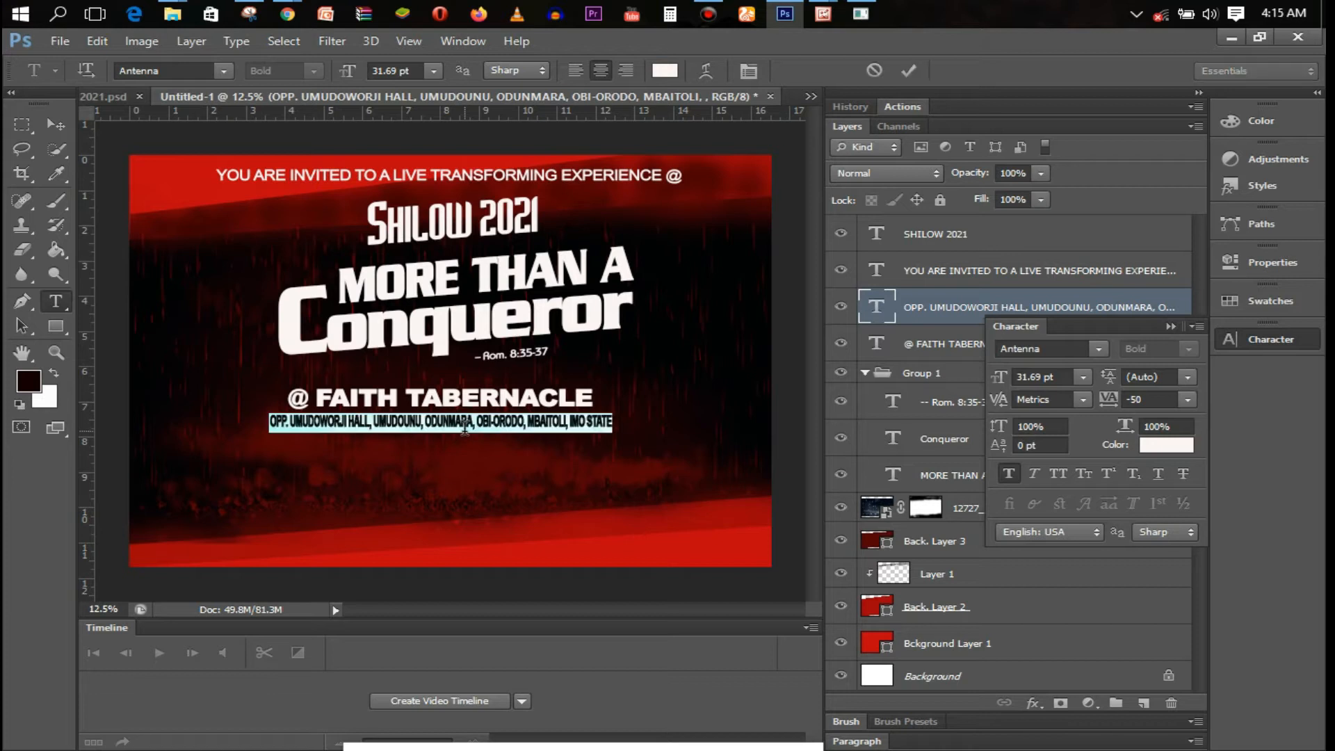
left_click(224, 71)
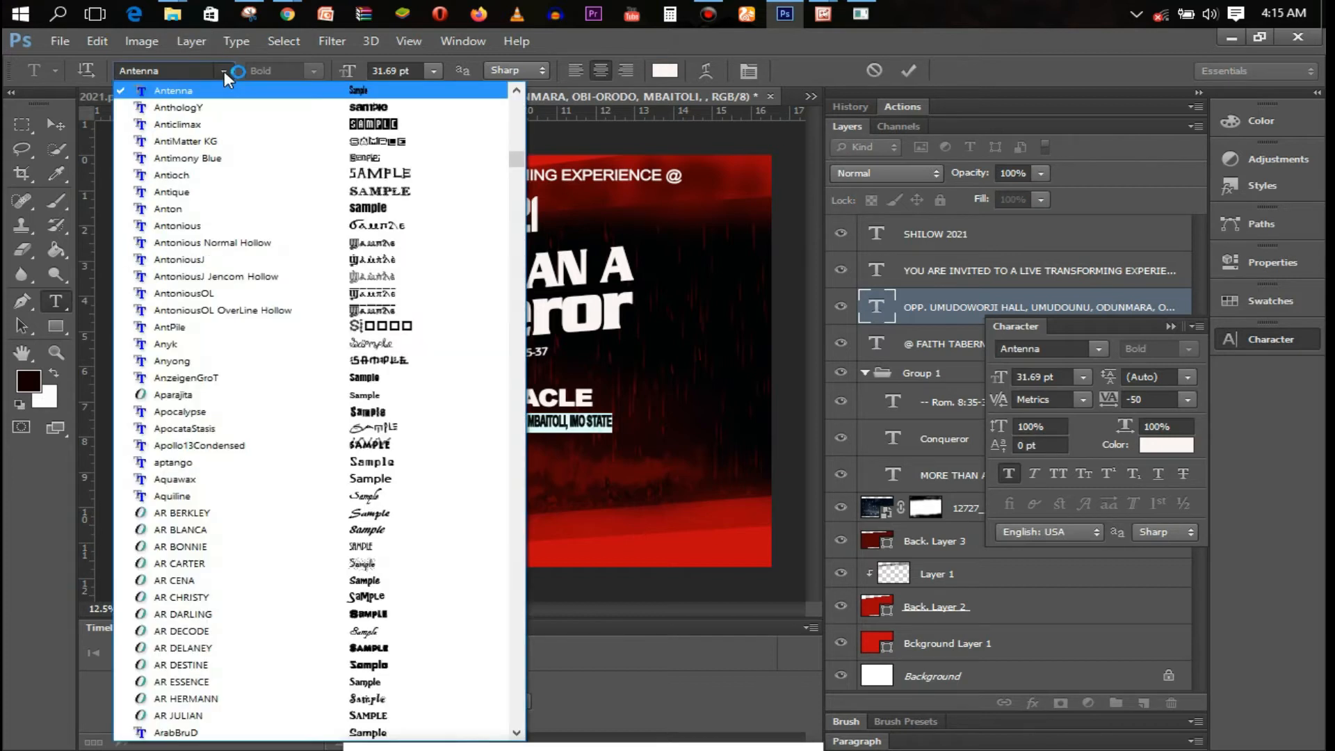
left_click(163, 71)
type("Ae")
key("BackSpace")
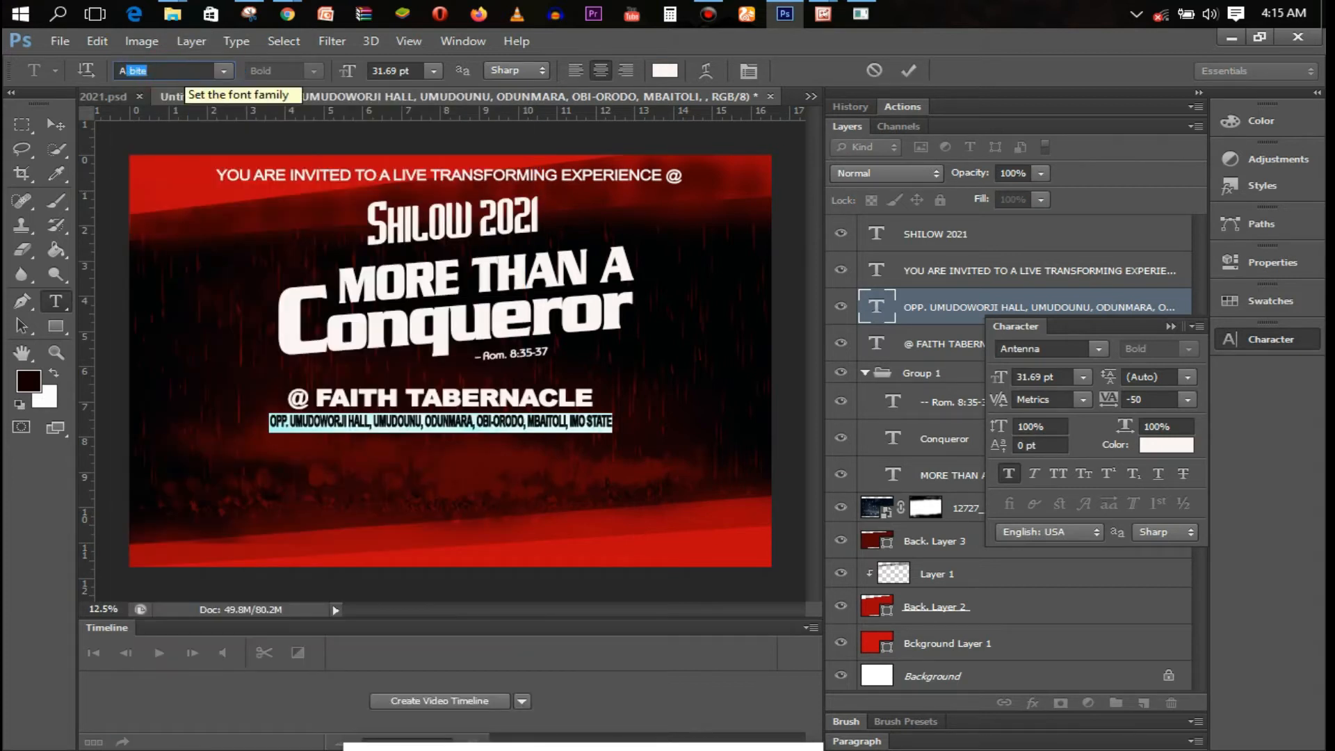
type("R")
left_click(224, 72)
left_click(517, 733)
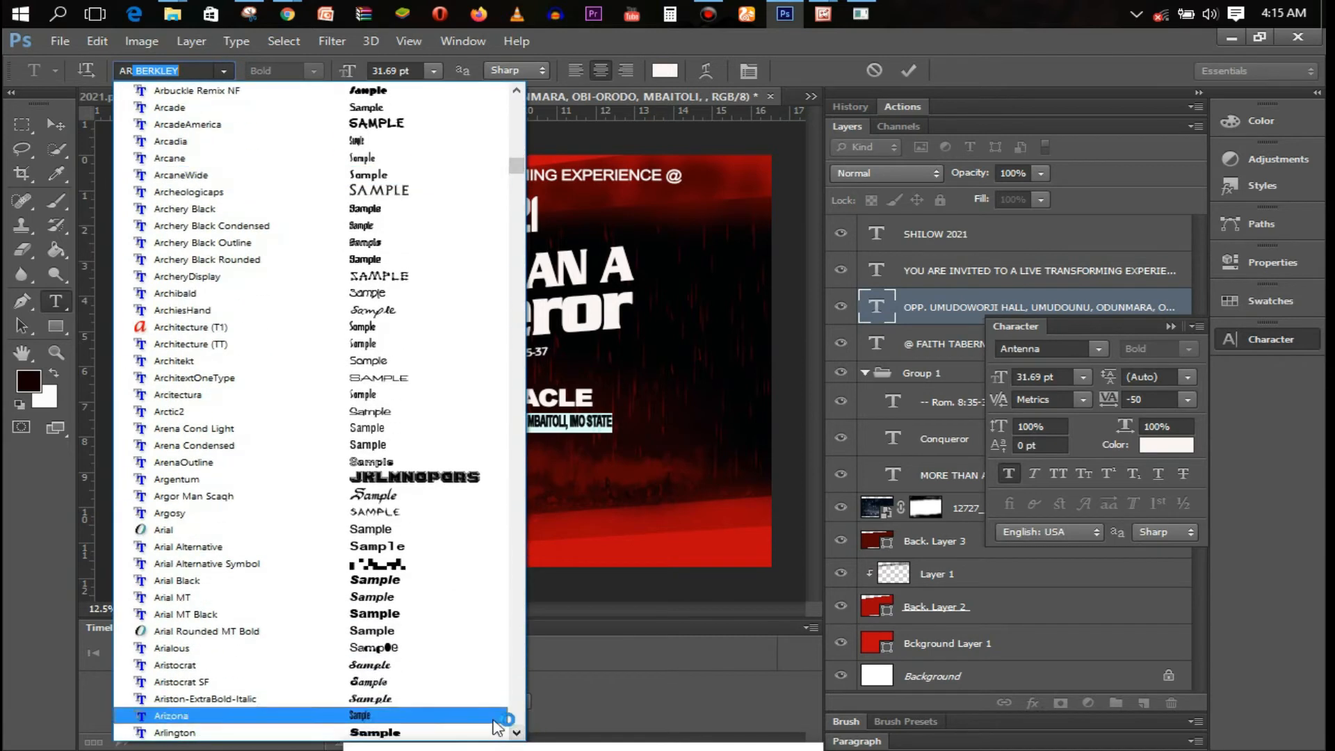
left_click(450, 616)
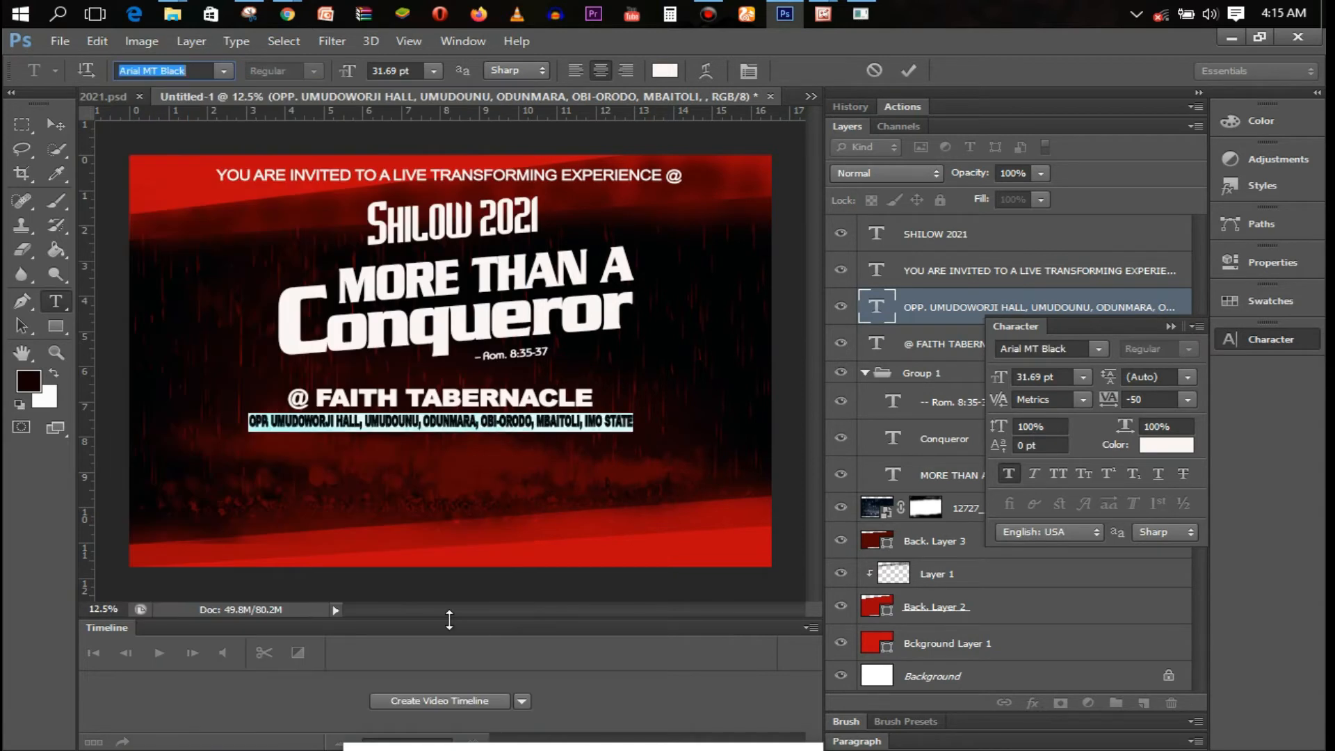
key("ctrl+Return")
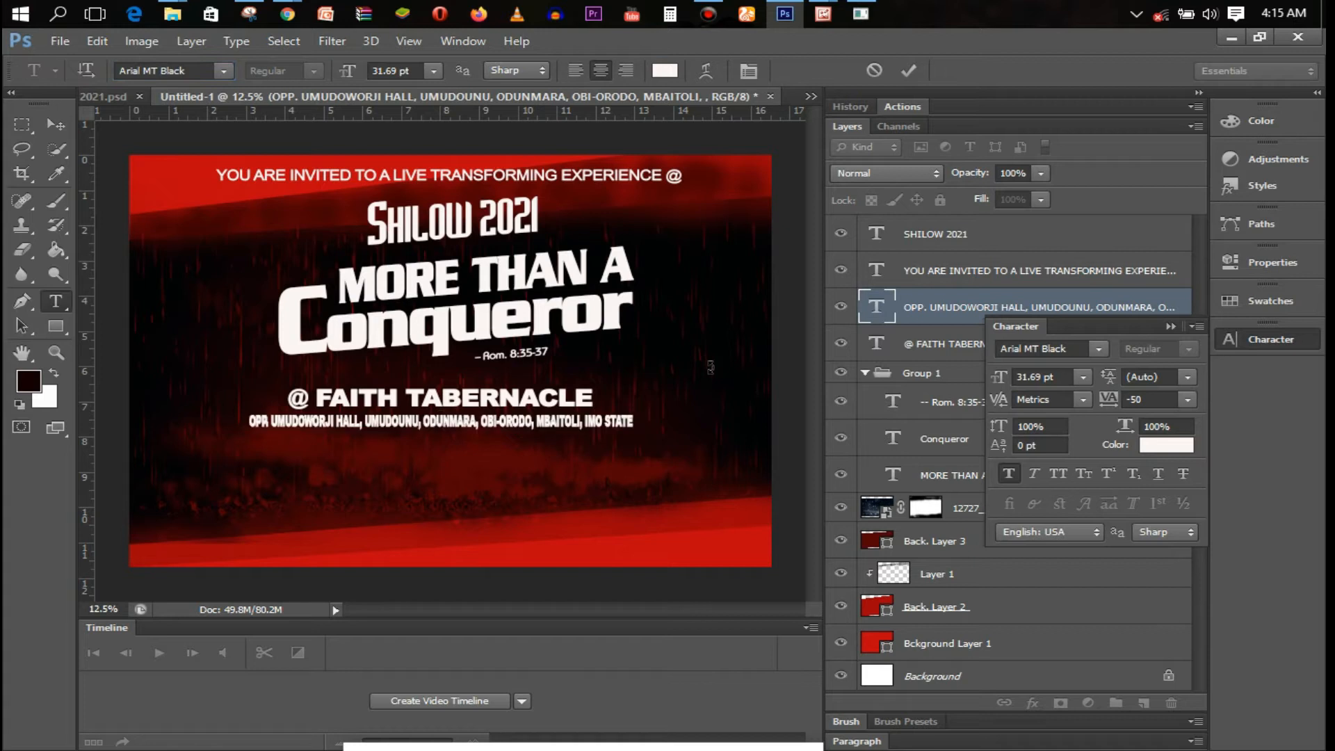
Set the address line's letter spacing to 50
key("ctrl+t")
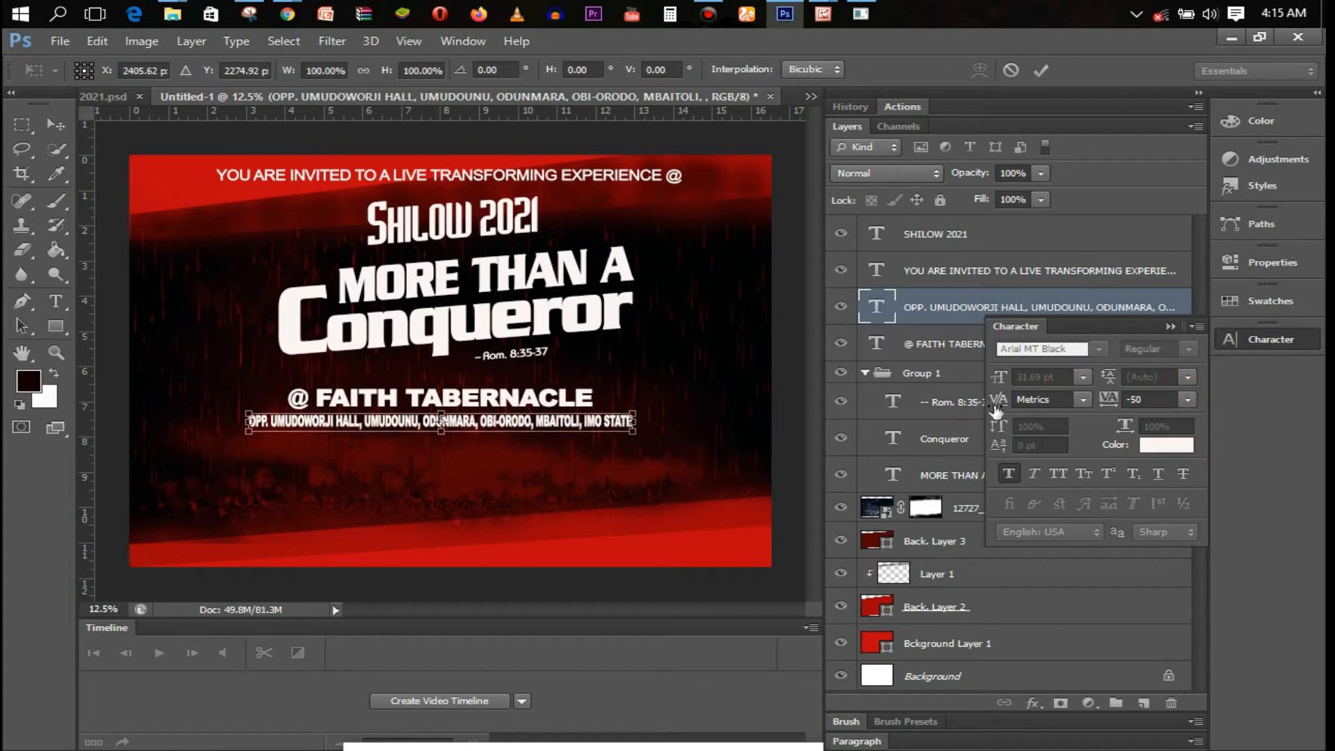
key("Return")
key("t")
left_click(498, 424)
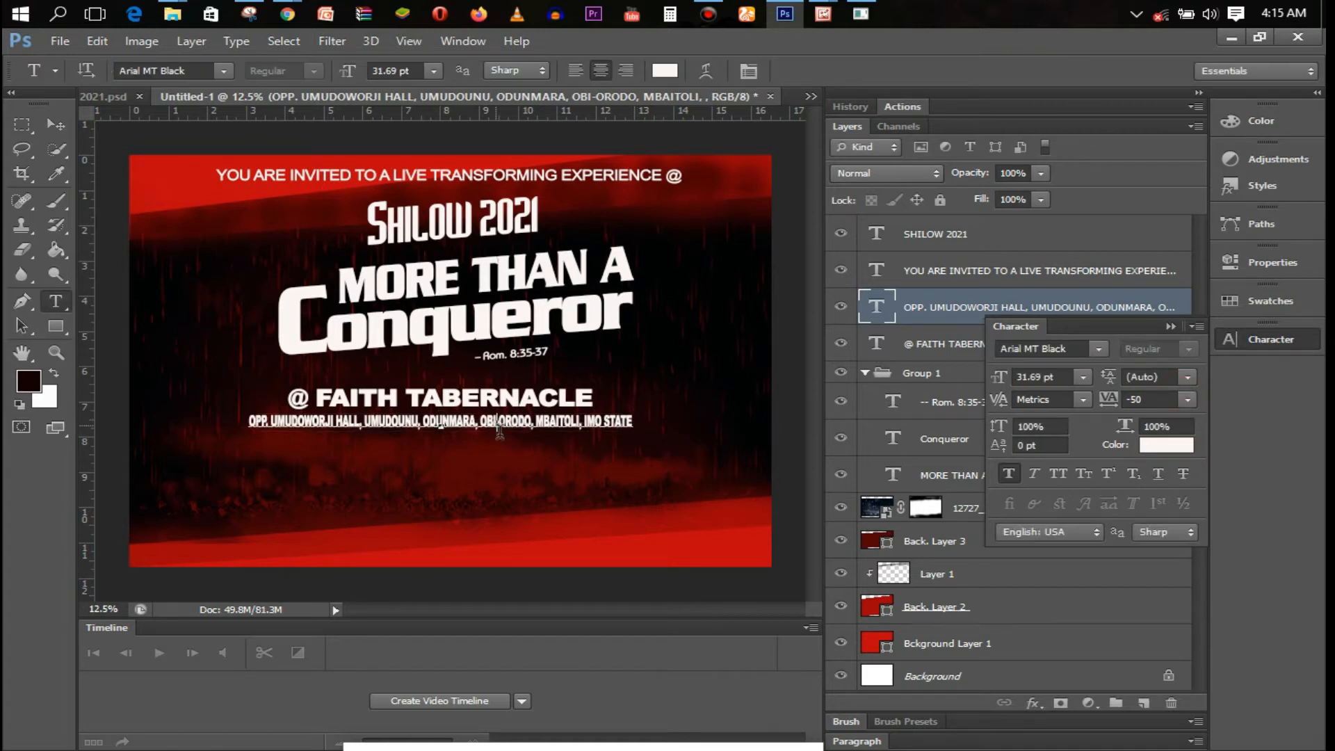
key("ctrl+a")
left_click(1189, 399)
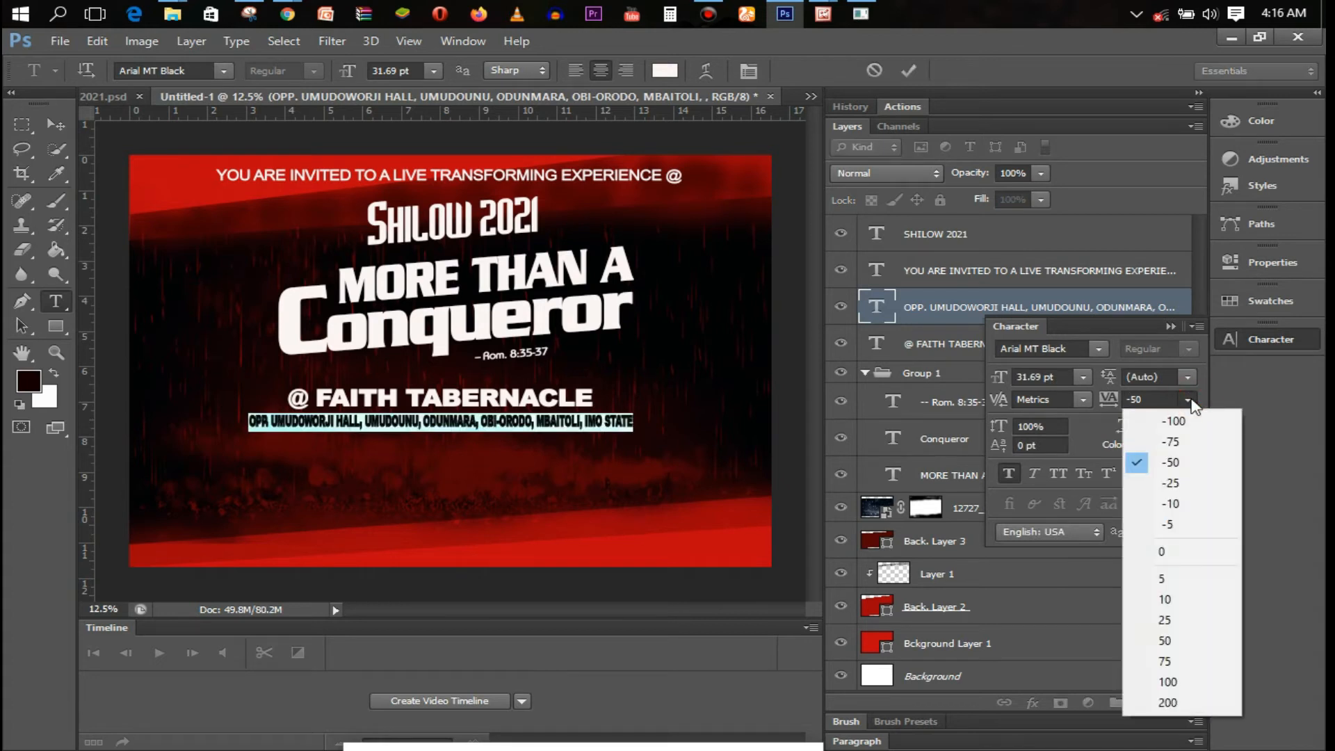
left_click(1207, 639)
left_click(907, 70)
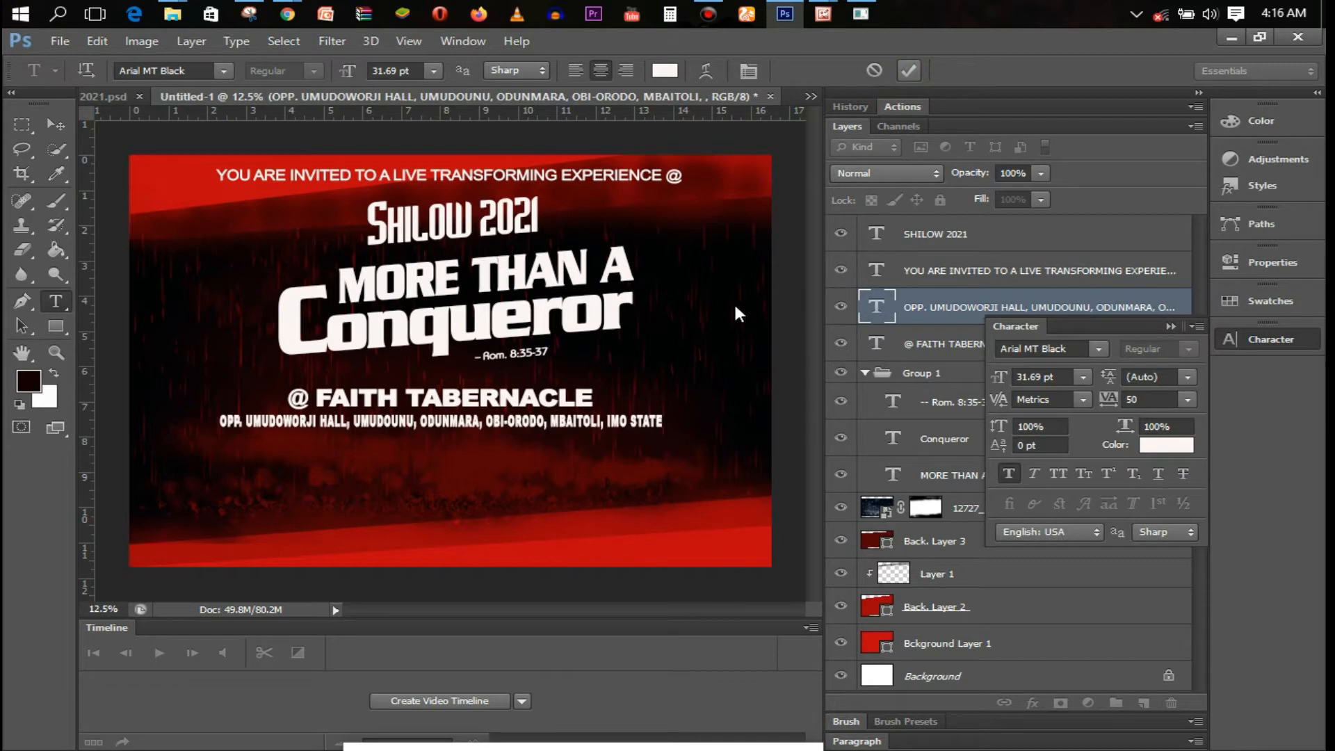
Free-transform the @ FAITH TABERNACLE heading and apply it
left_click(442, 400)
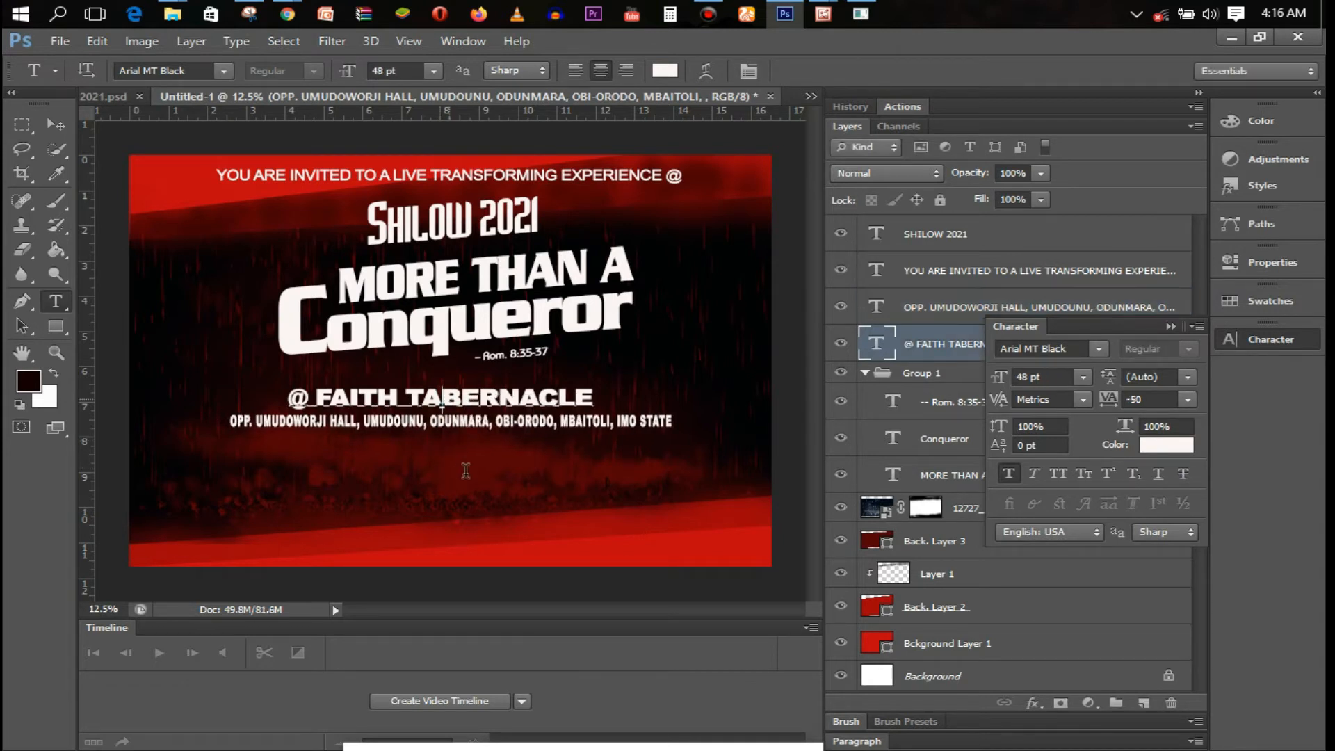
key("ctrl+a")
left_click(874, 71)
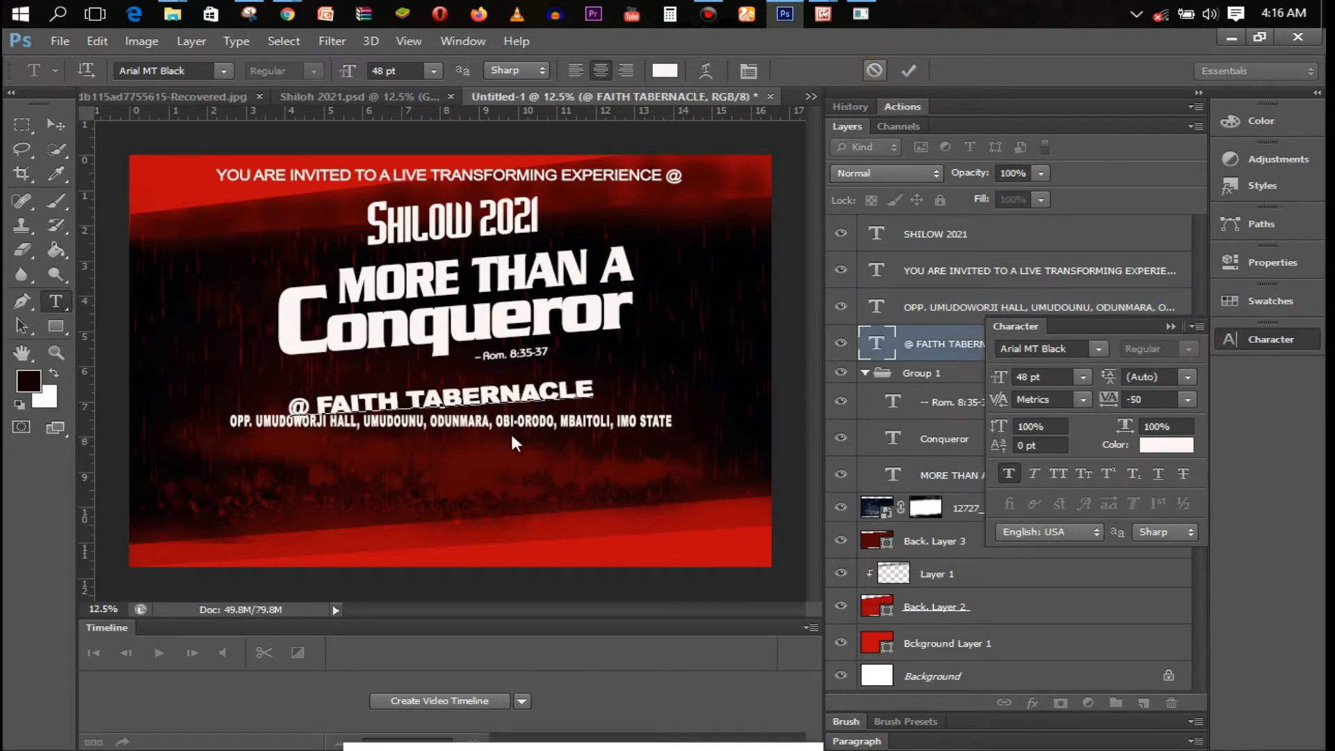
key("ctrl+t")
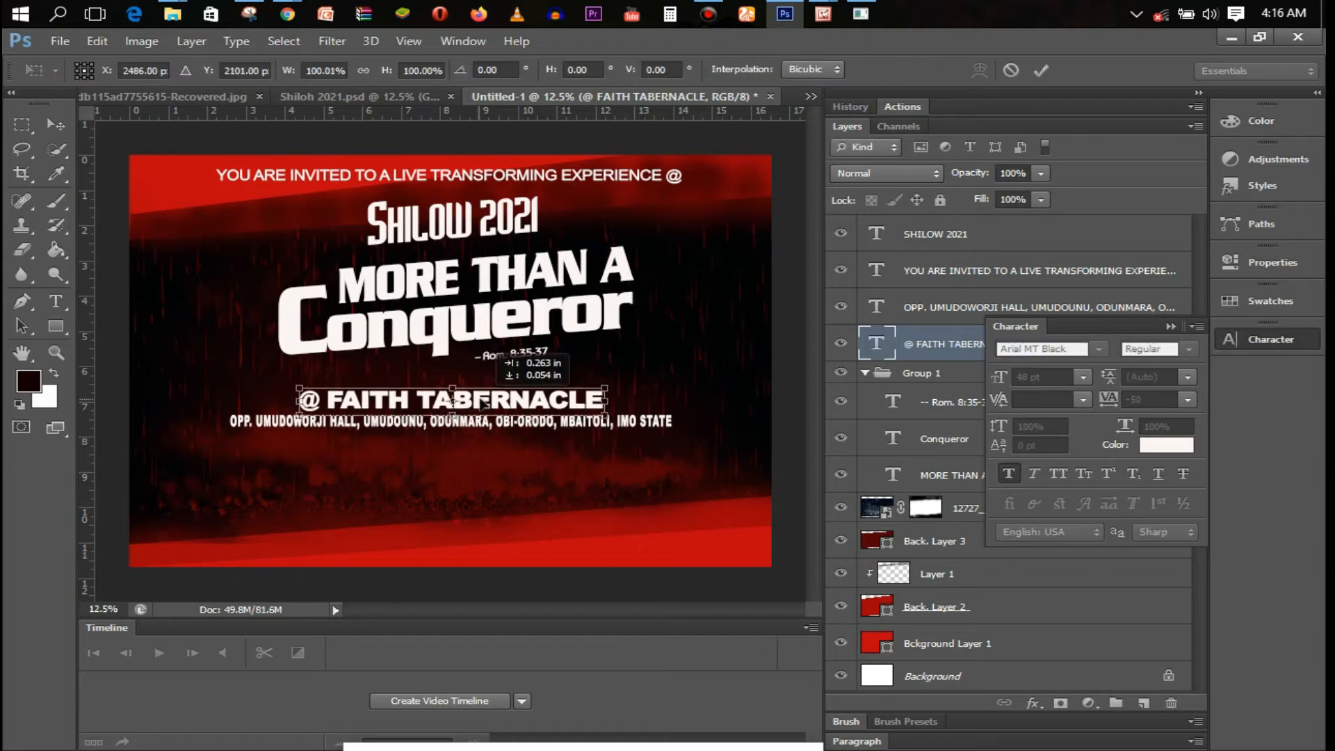
key("Return")
Squeeze the OPP. UMUDOWORJI address line to about 91% width from both sides
left_click(932, 308)
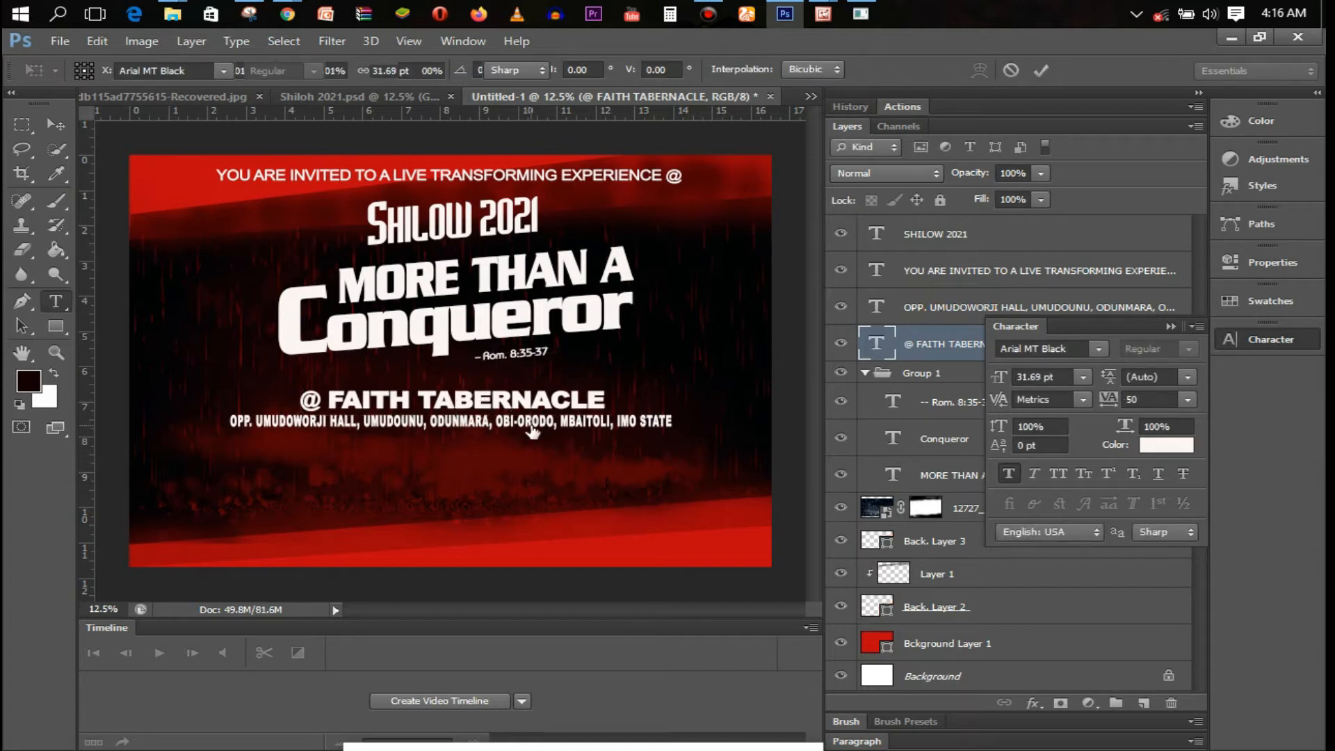
key("ctrl+t")
left_click_drag(230, 421, 259, 421)
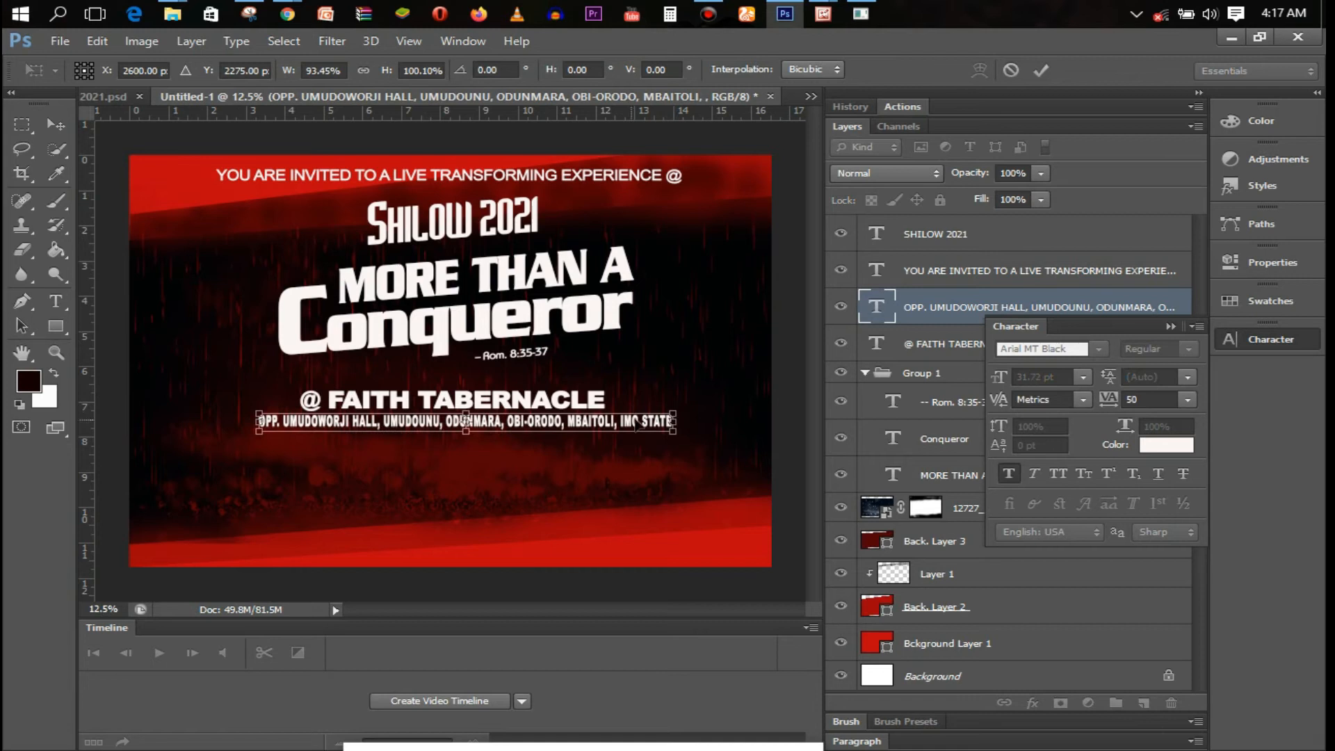
left_click_drag(673, 422, 603, 423)
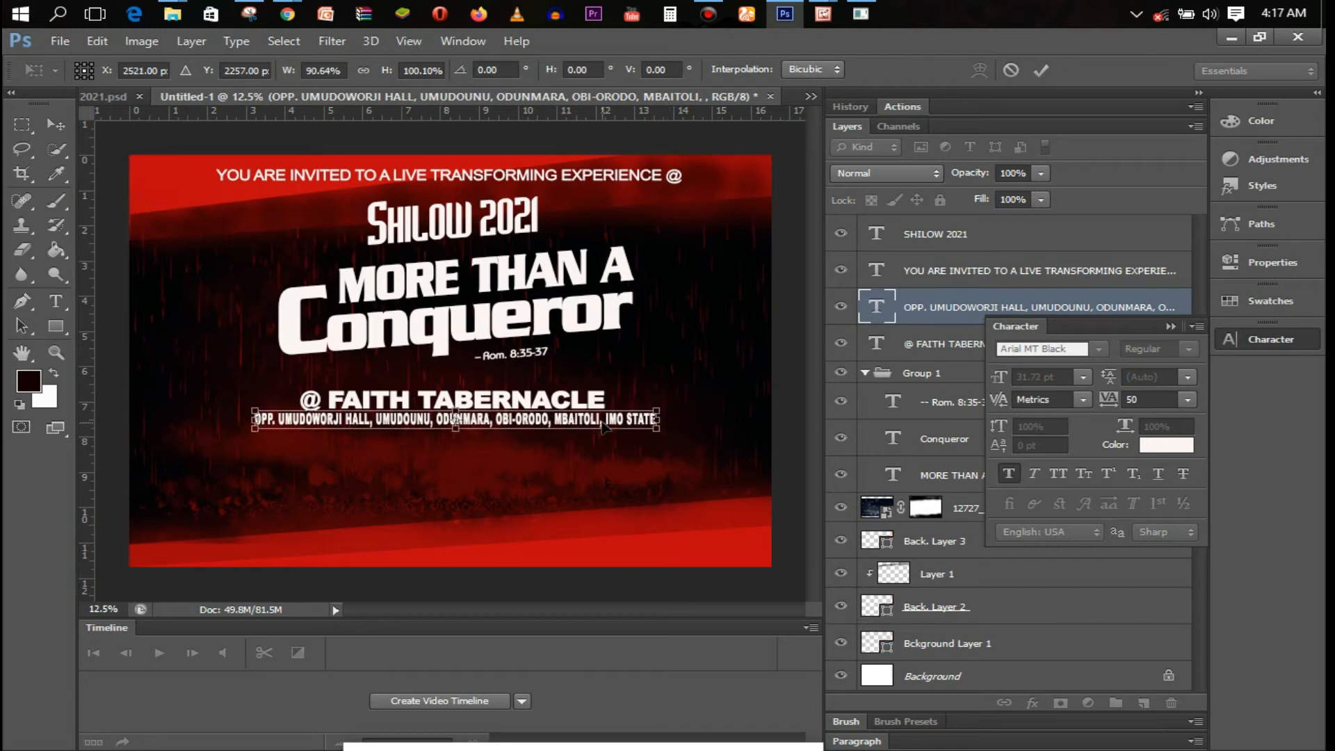
key("Return")
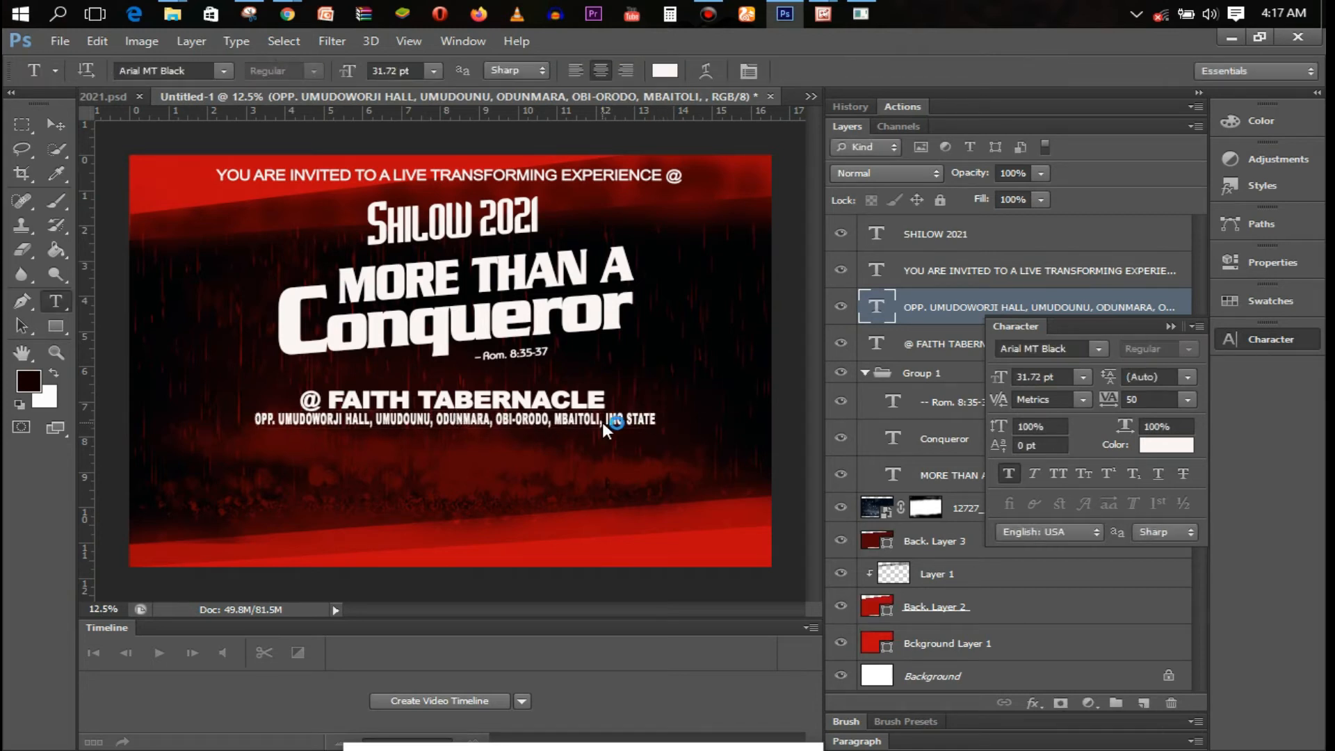
key("ctrl+t")
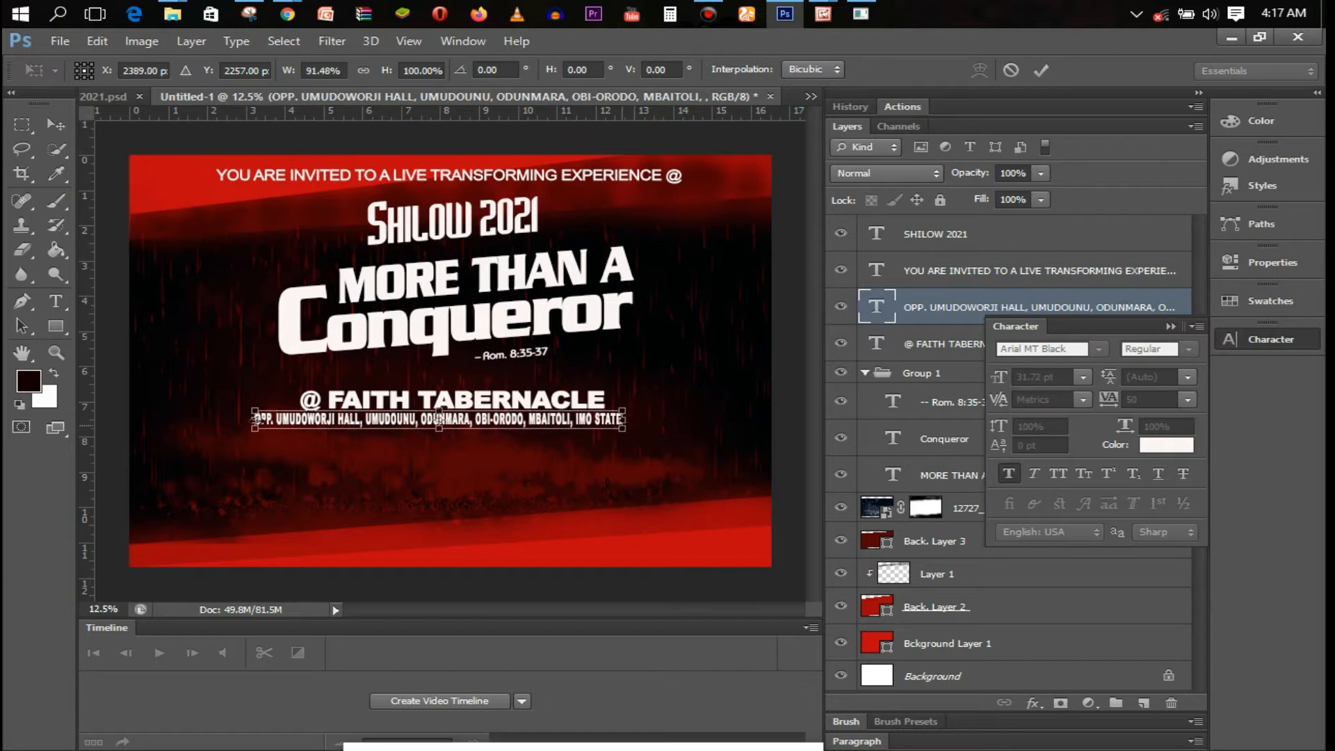
key("Return")
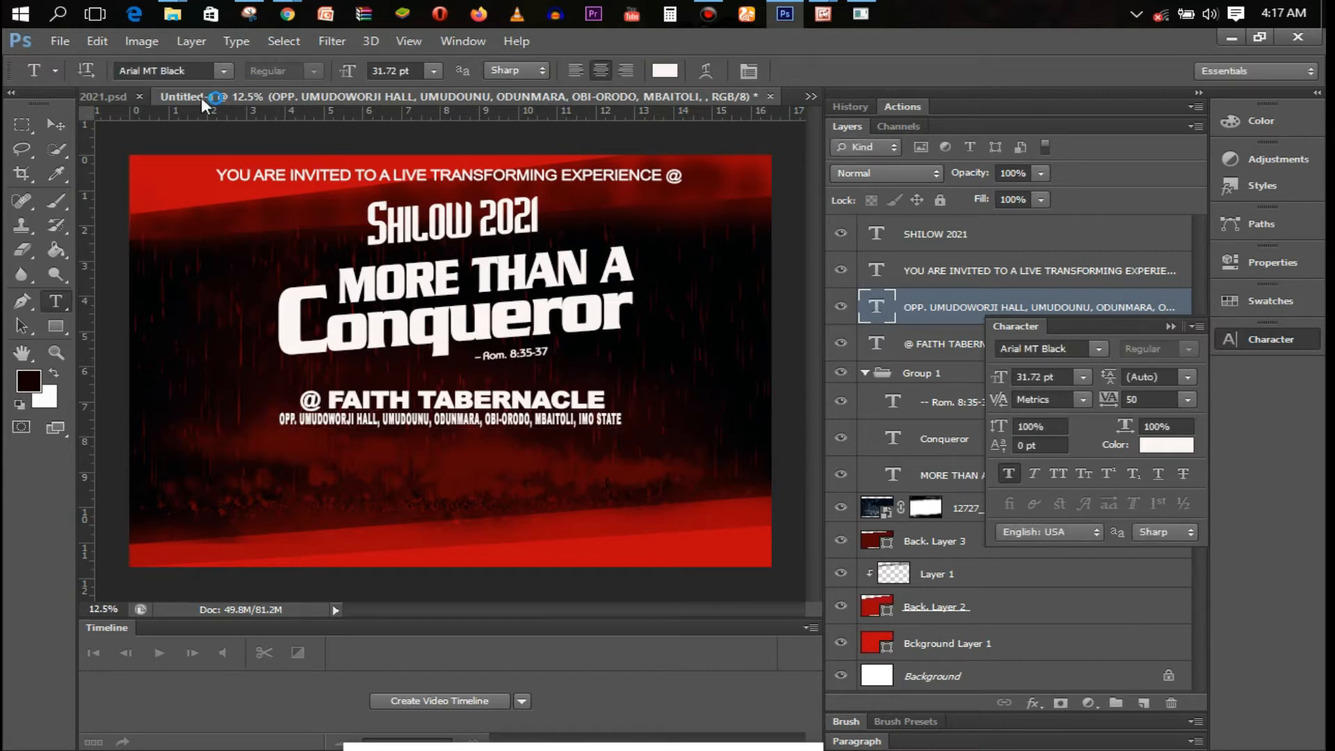
Place the pastor portrait from the Winners and Icon folder into the flyer
left_click(172, 14)
left_click(60, 41)
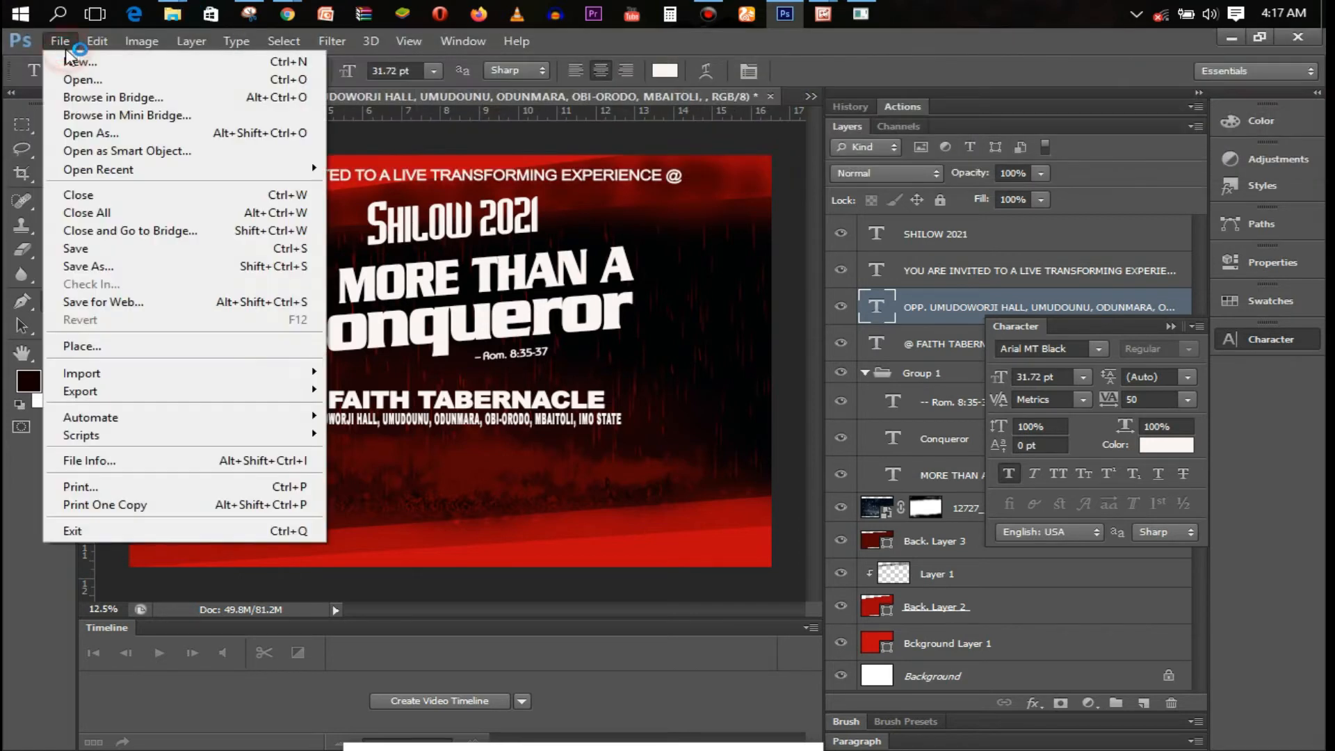
left_click(137, 348)
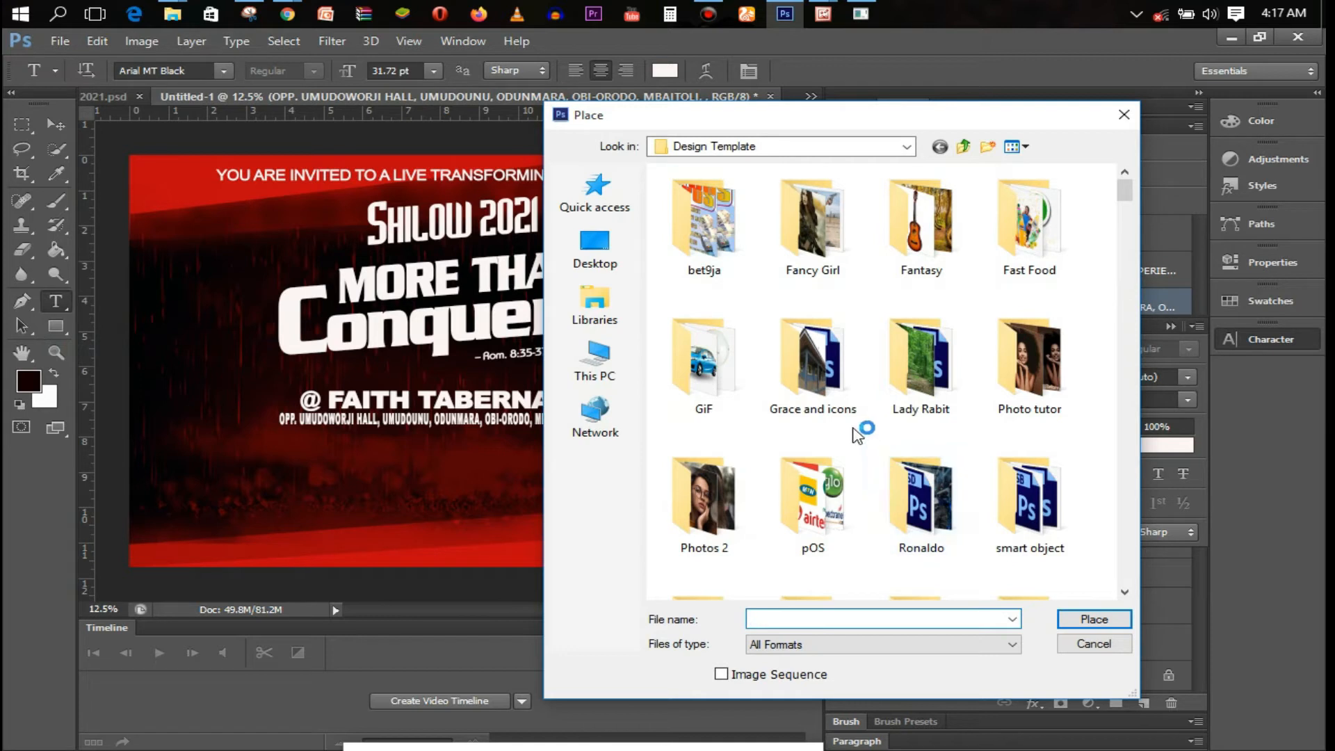
left_click(1052, 472)
double_click(1052, 472)
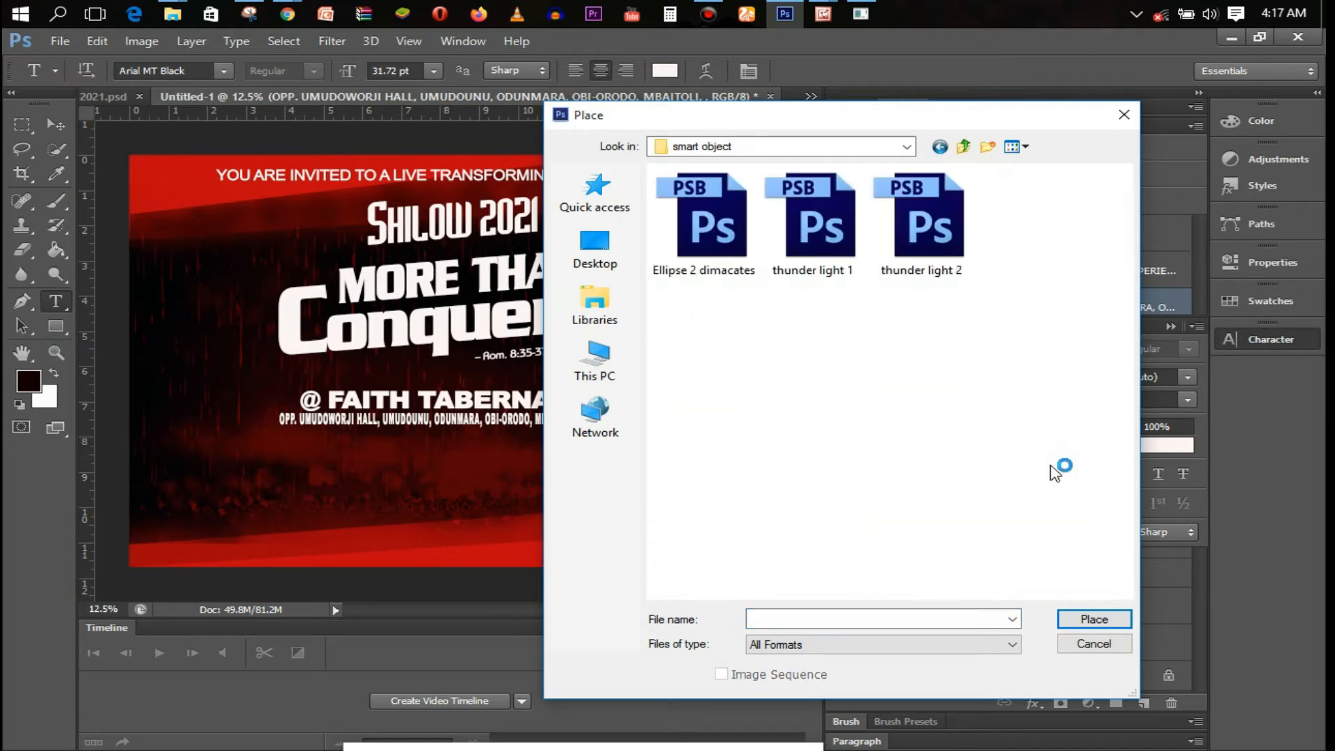
left_click(715, 160)
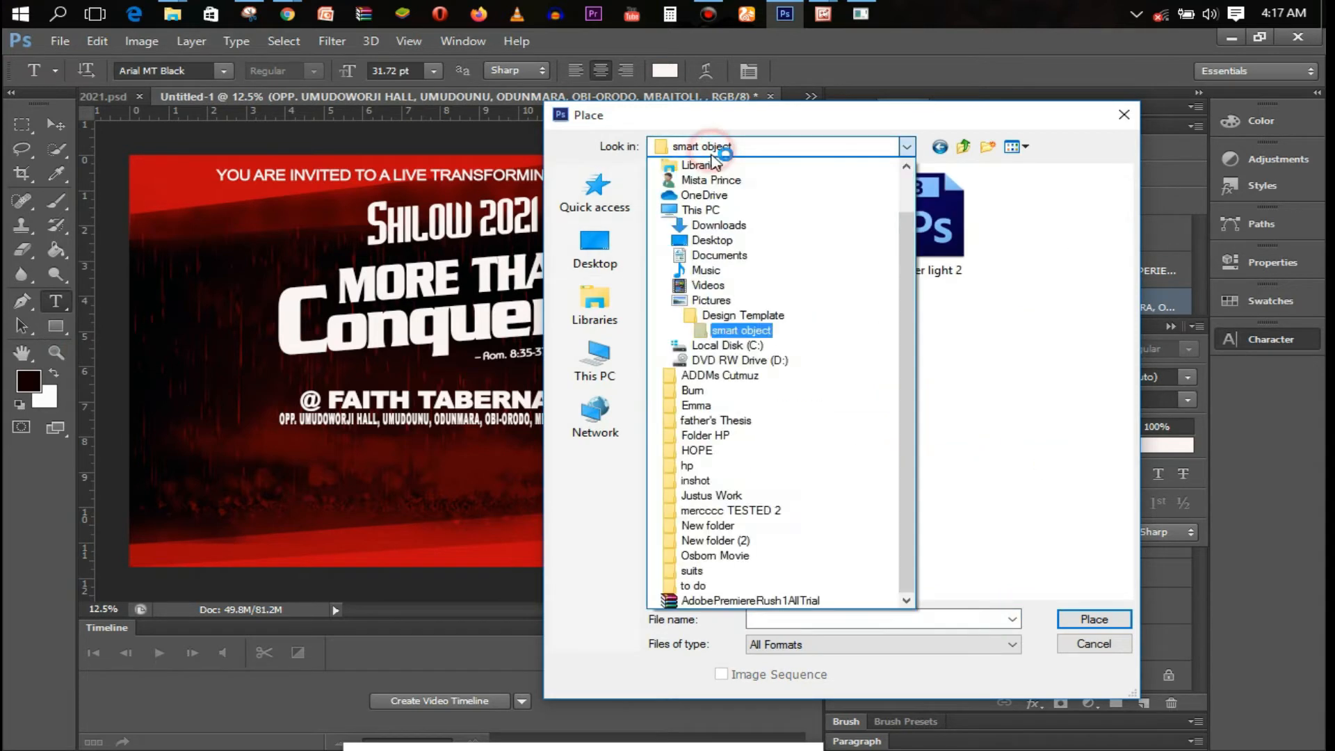
left_click(741, 331)
left_click(743, 157)
left_click(742, 315)
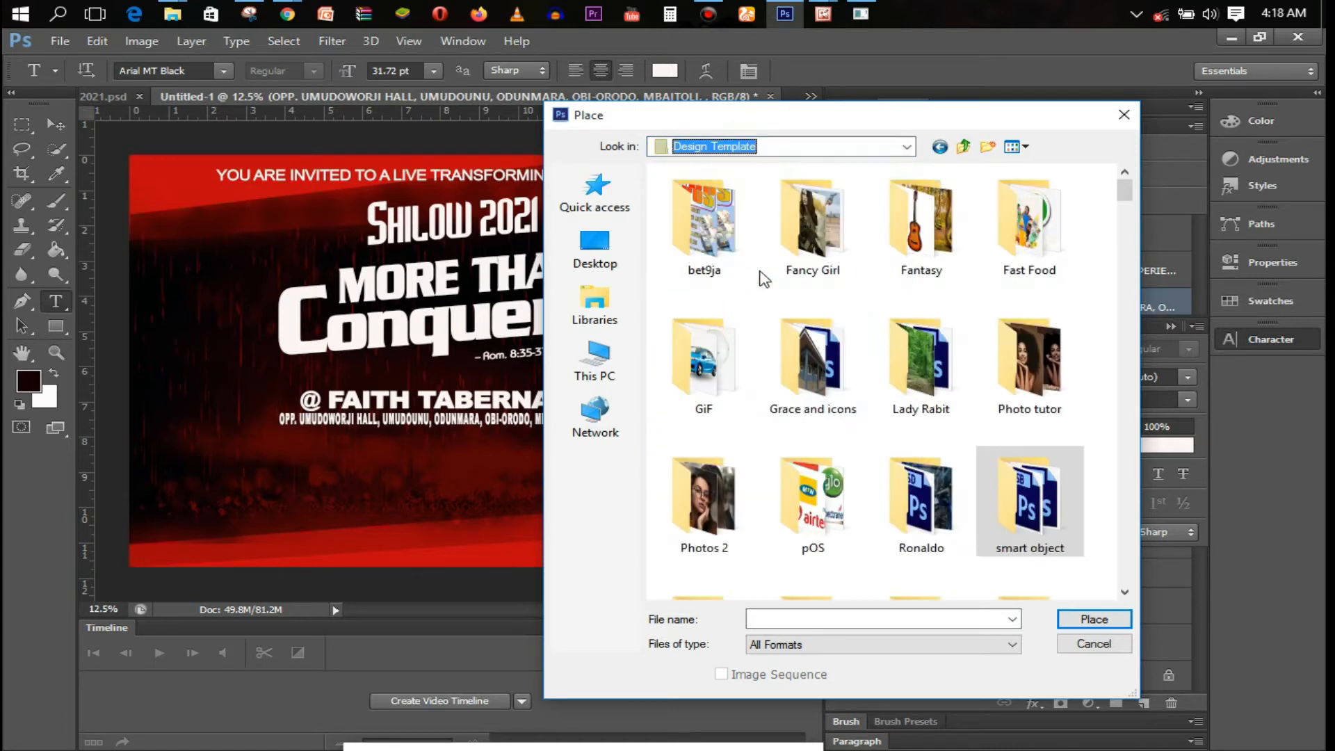
scroll(715, 532, "down", 5)
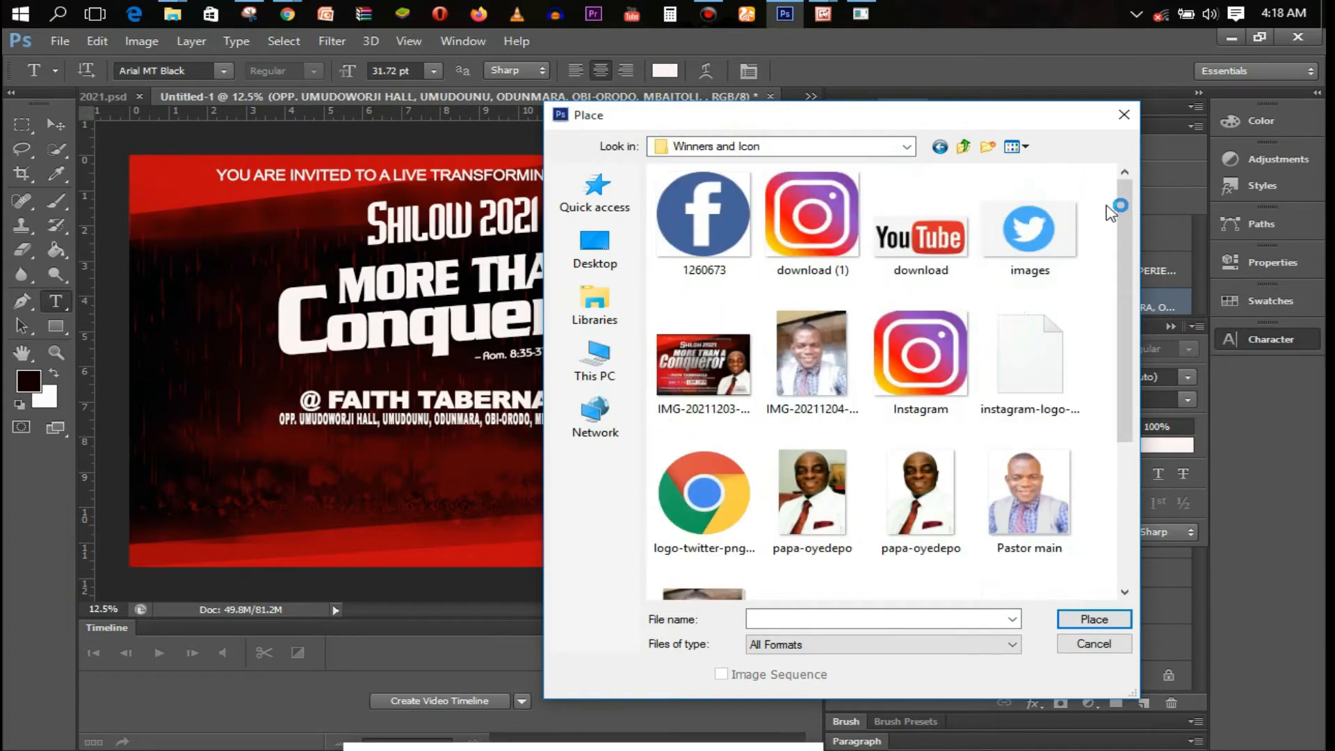
left_click(921, 532)
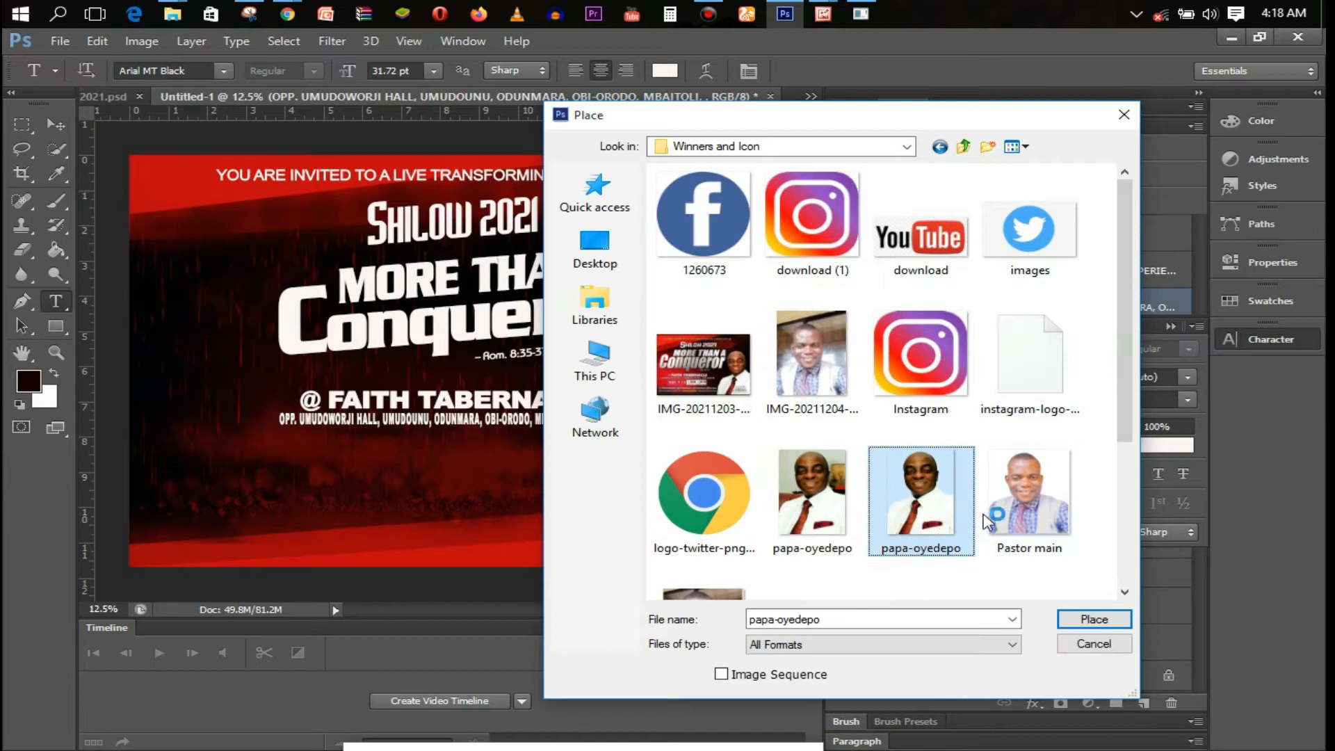
left_click(1028, 518)
double_click(1022, 522)
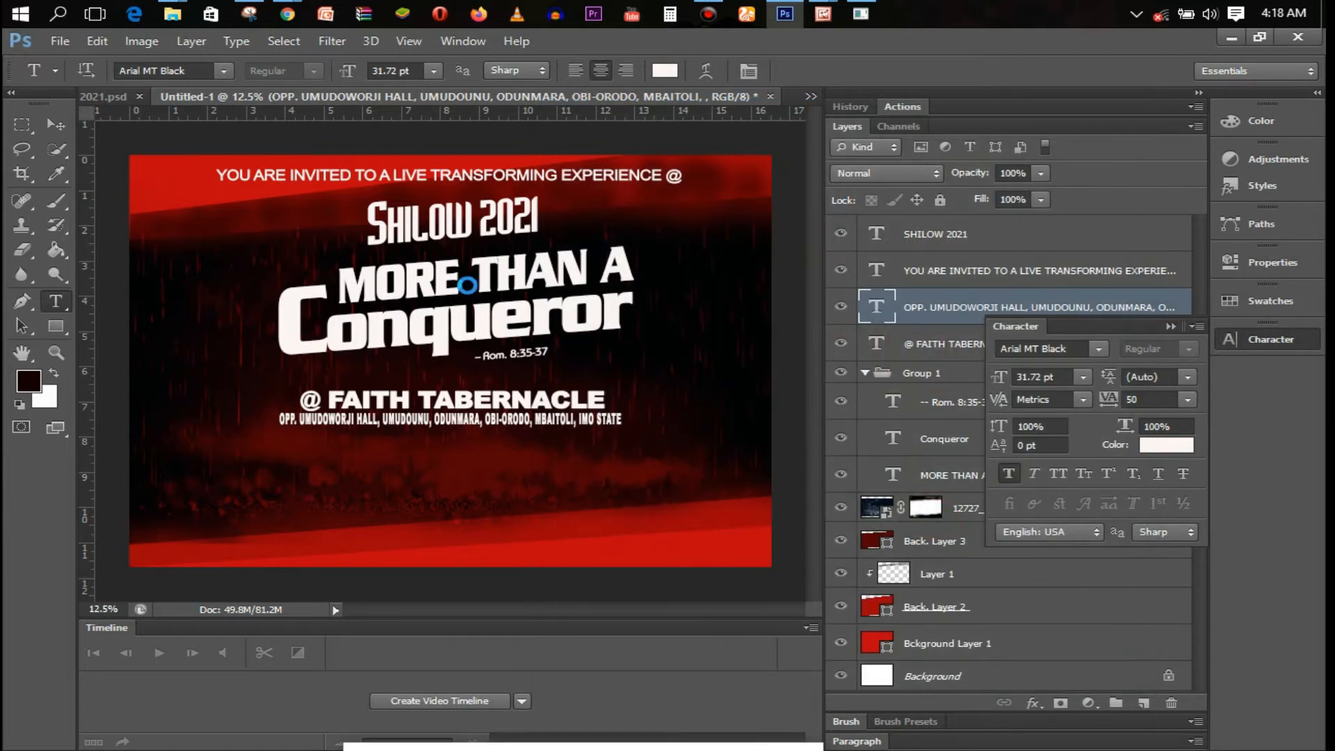
Shrink the portrait and move it into the bottom-right corner
left_click_drag(315, 186, 441, 370)
left_click_drag(546, 460, 742, 470)
key("t")
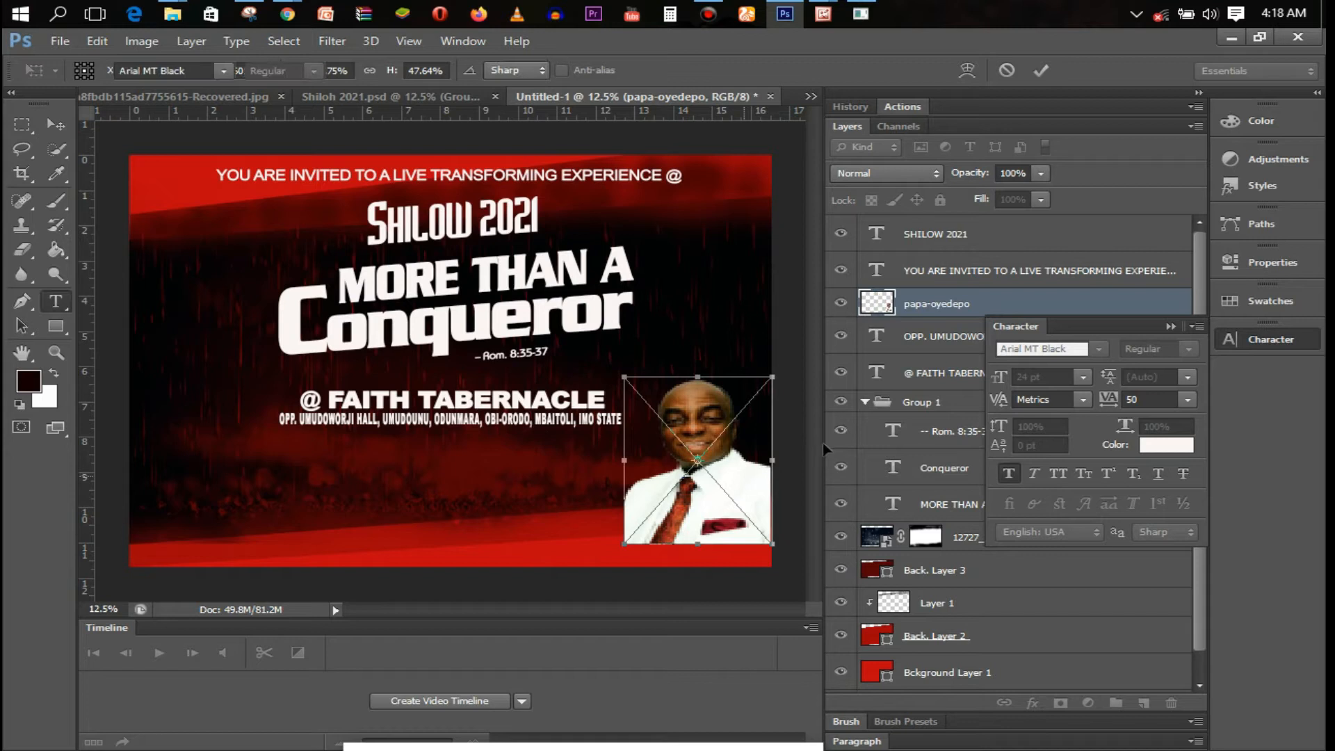
key("Return")
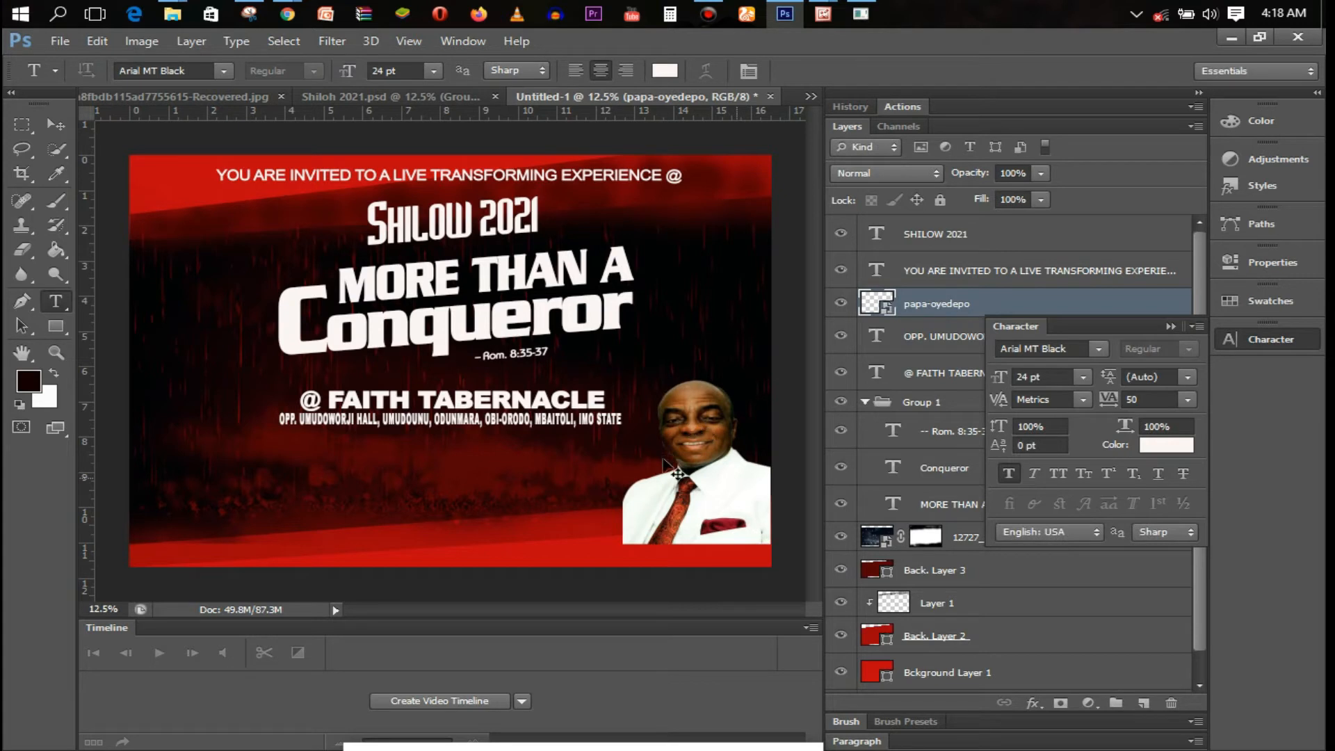
Enlarge the portrait to about 64% so it fills the bottom-right corner
key("ctrl+t")
left_click_drag(623, 462, 605, 463)
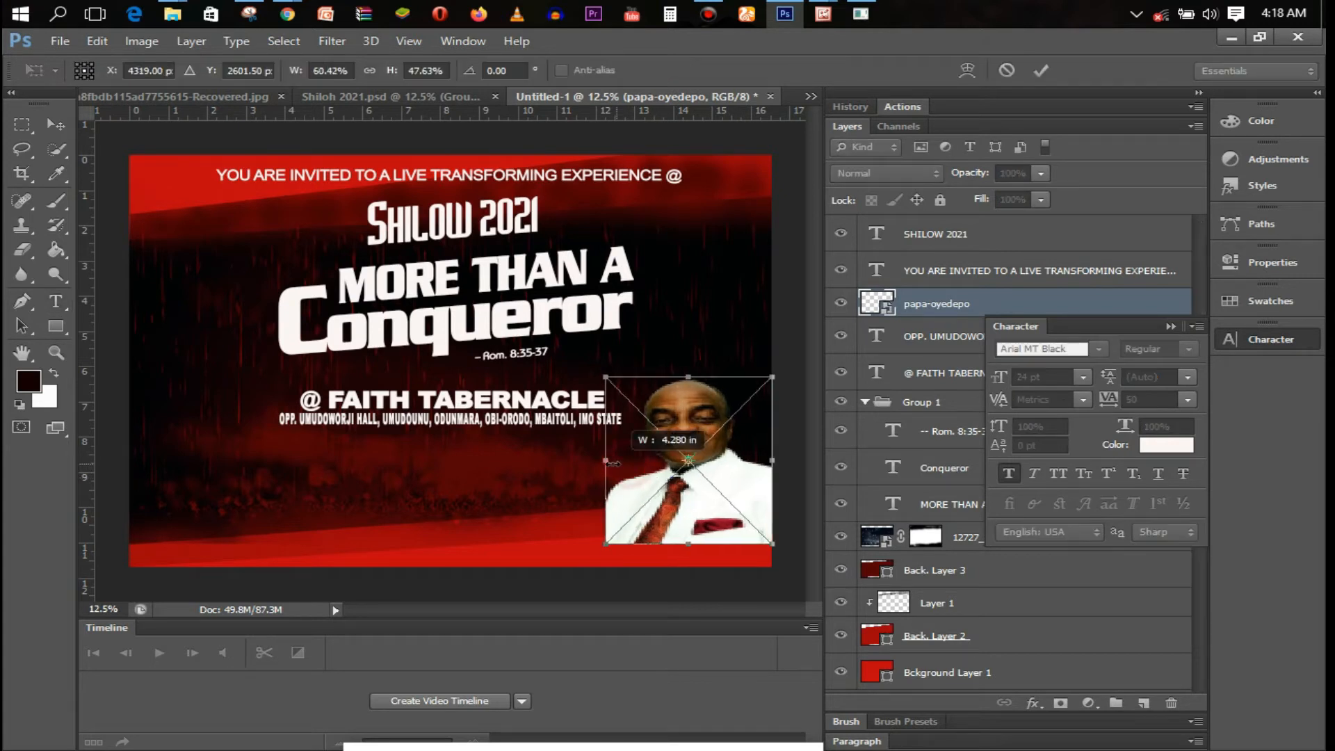
left_click_drag(690, 379, 688, 363)
left_click_drag(605, 459, 602, 457)
left_click_drag(688, 363, 689, 355)
left_click_drag(611, 468, 602, 464)
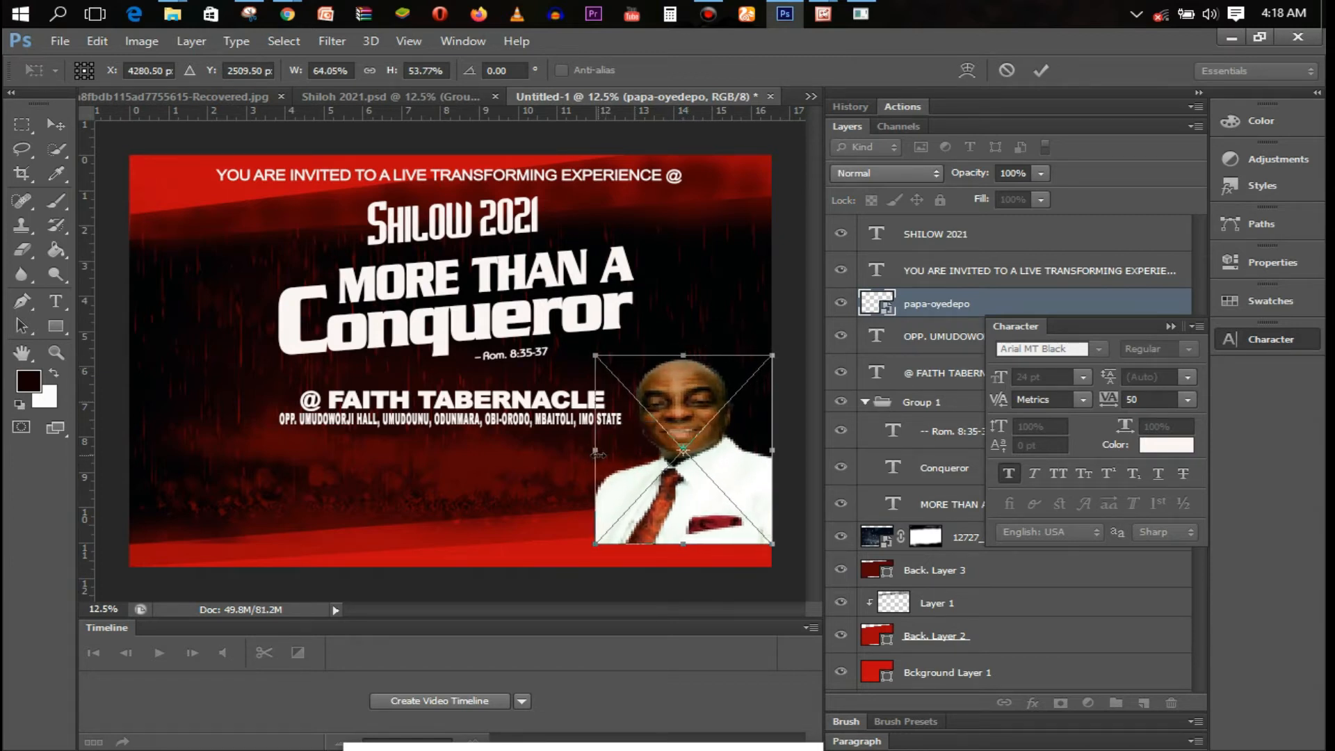
key("Return")
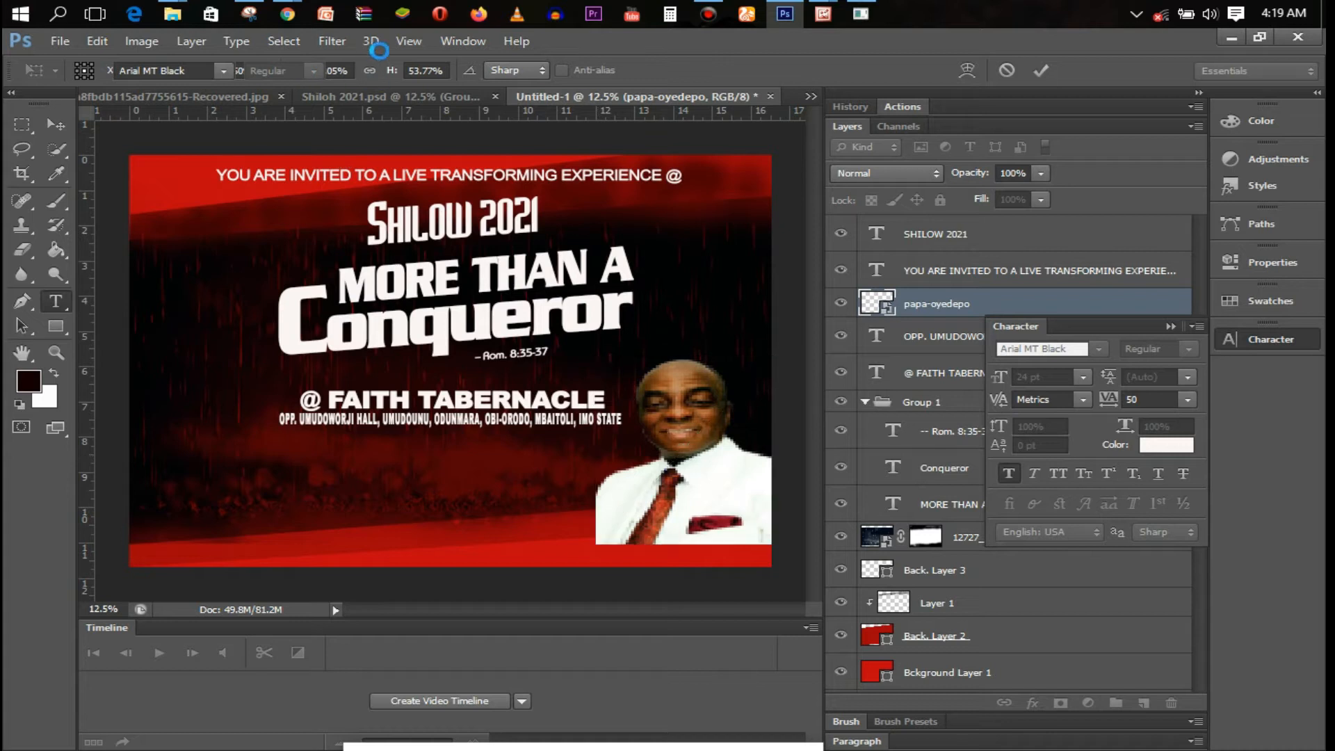
left_click(62, 41)
left_click(157, 346)
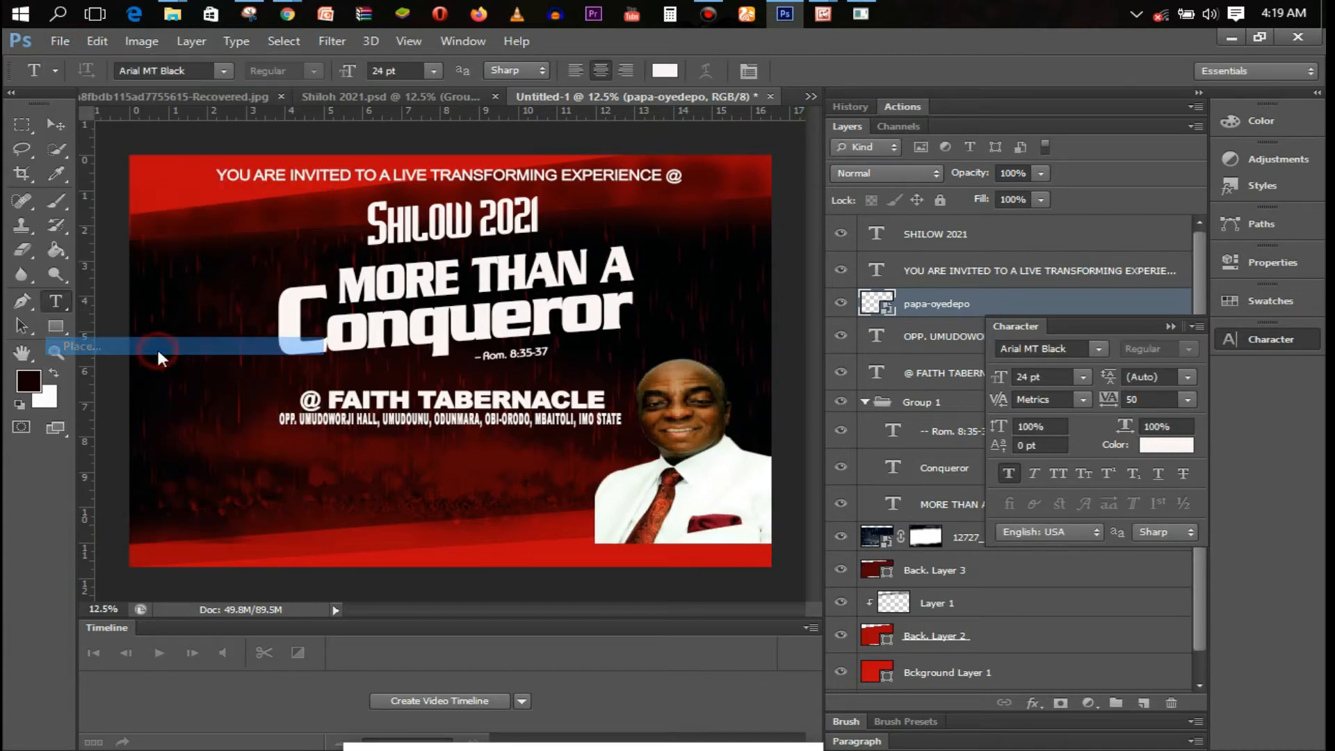
Place the Pastor main photo in the flyer's bottom-left corner
left_click(1043, 480)
double_click(1046, 482)
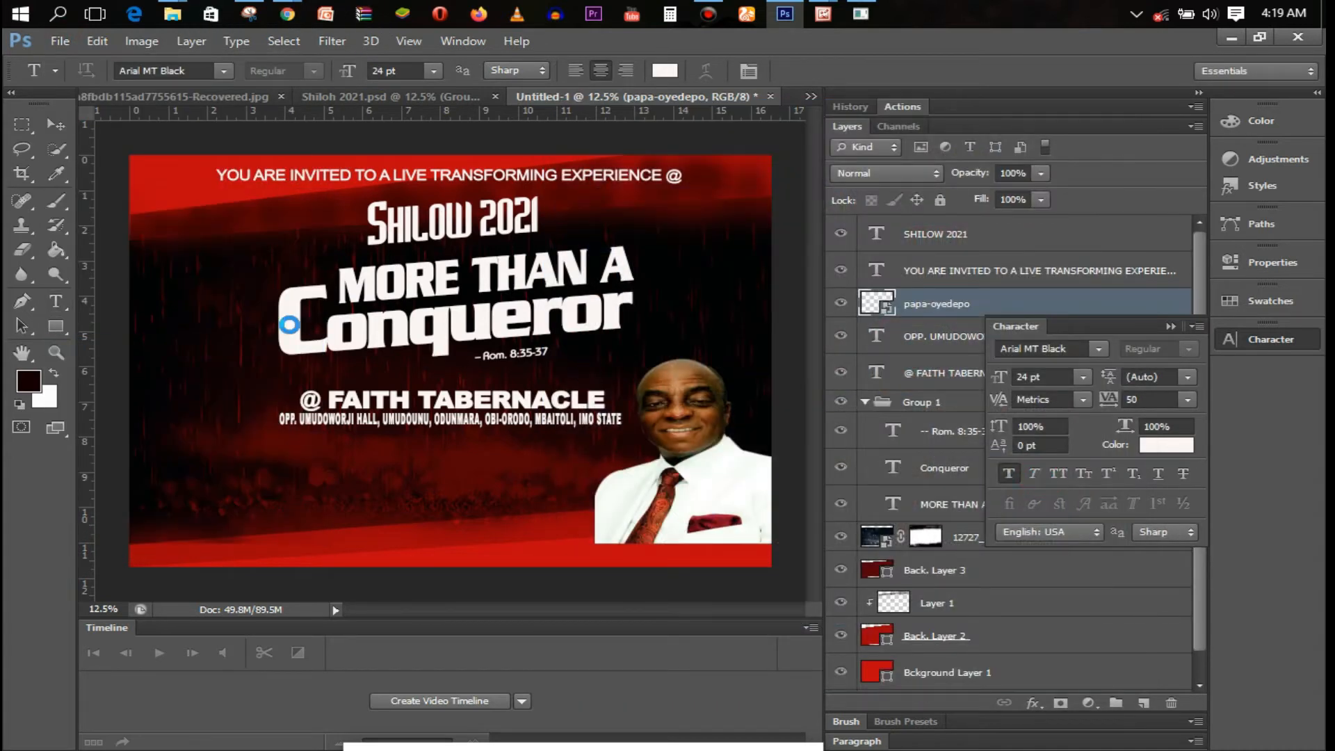
left_click_drag(513, 354, 300, 442)
key("t")
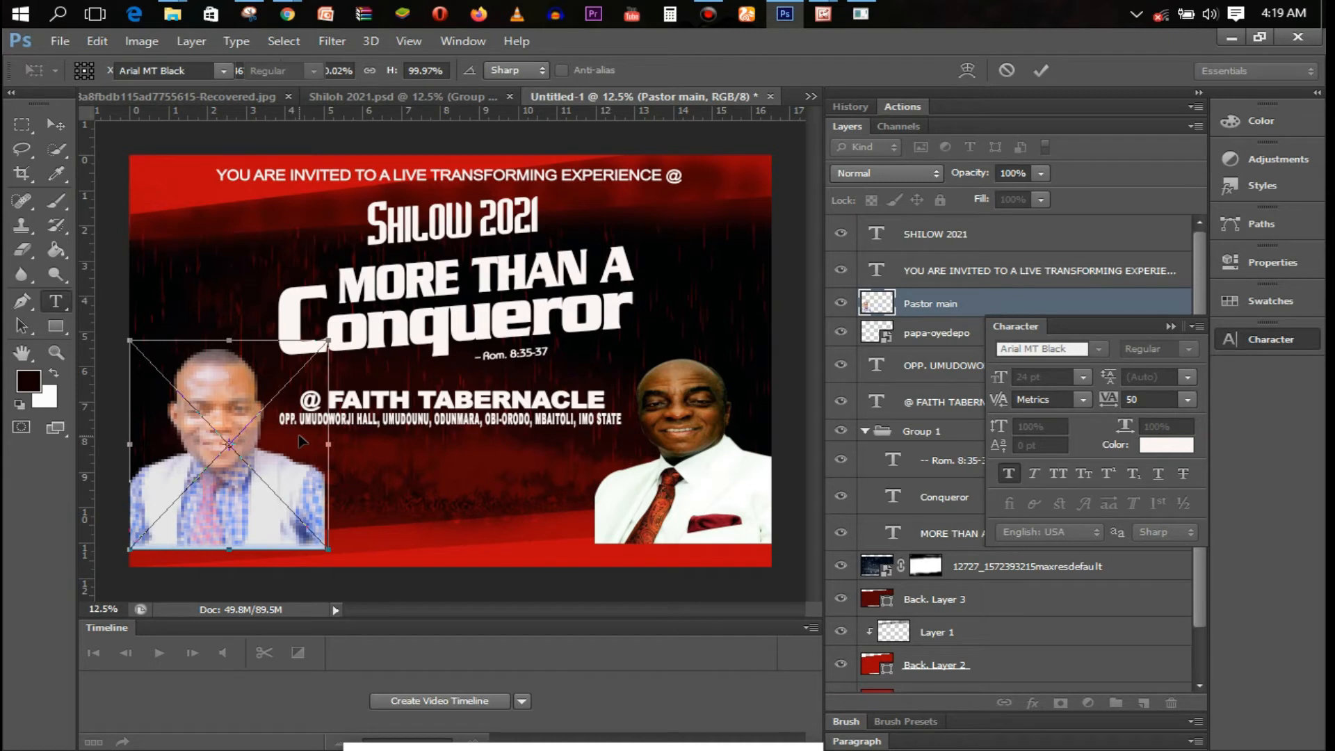
key("Return")
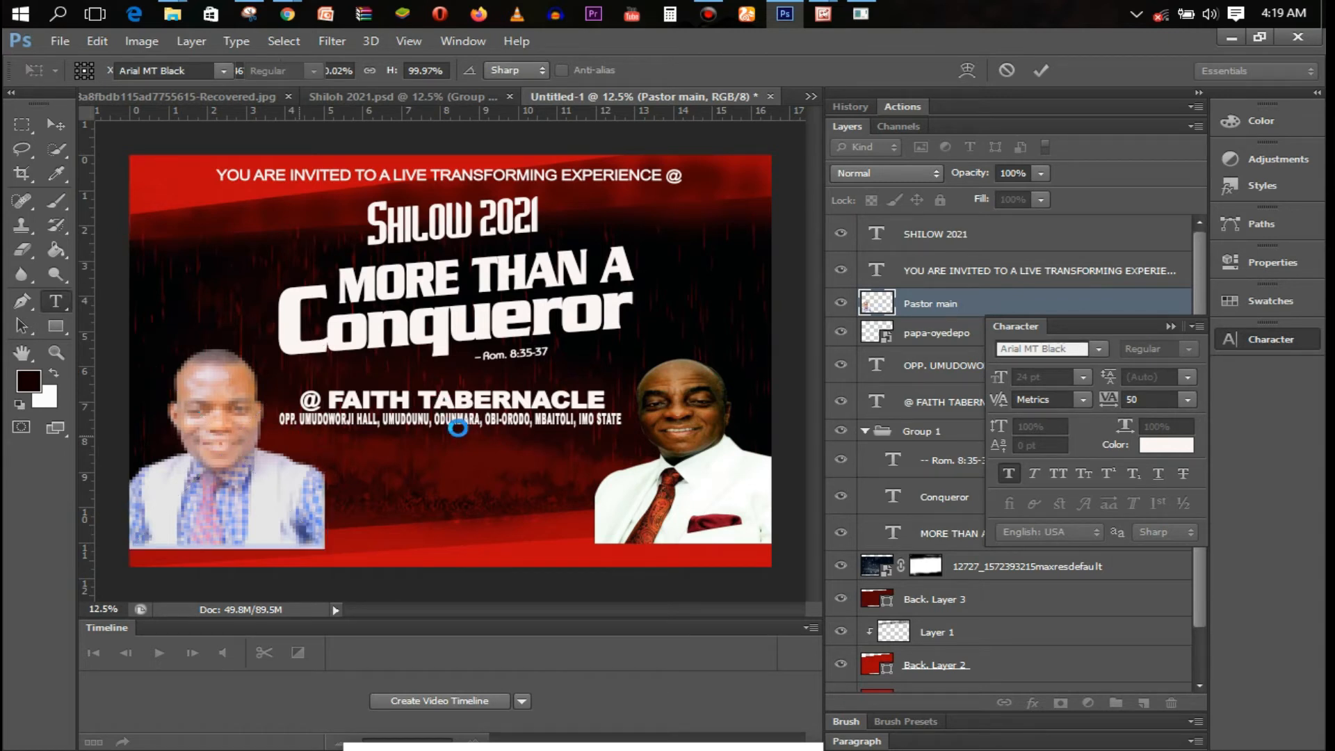
Widen the right-hand pastor photo slightly to about 68%
left_click(934, 336)
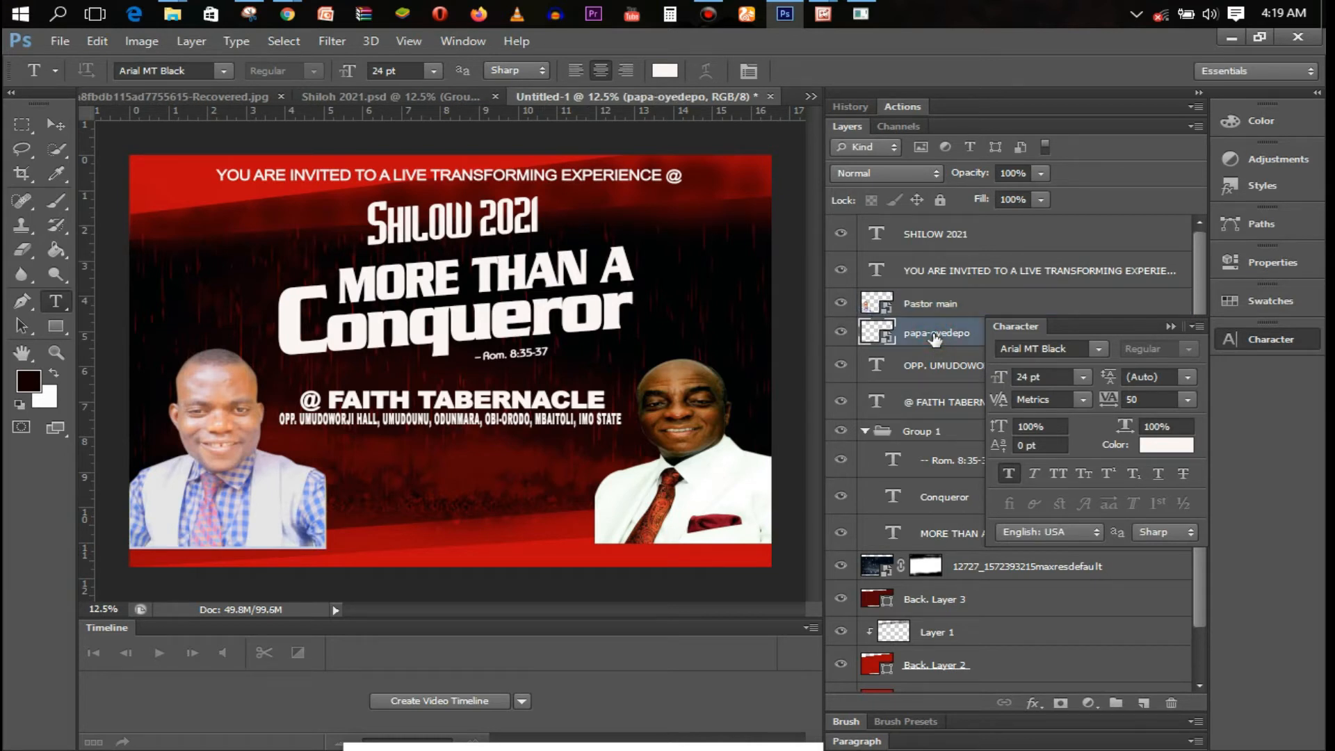
key("ctrl+t")
left_click_drag(595, 443, 589, 444)
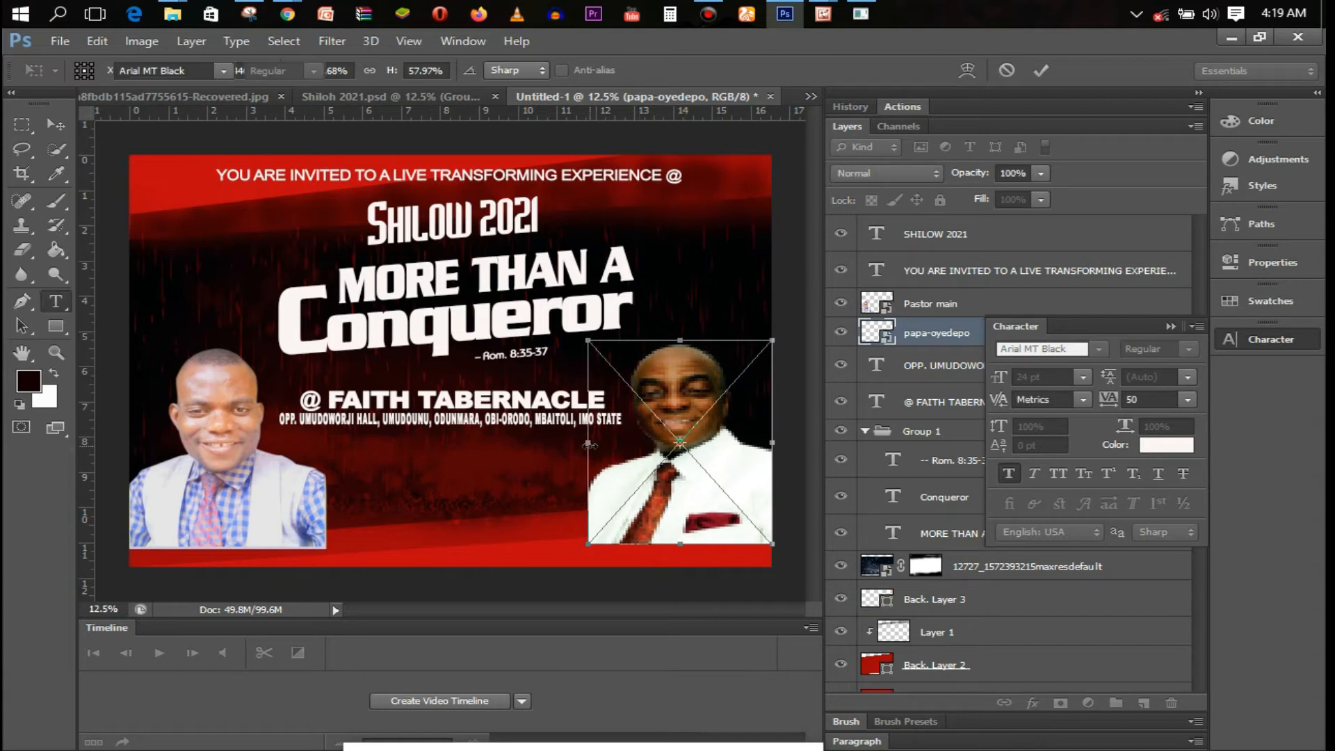
key("Return")
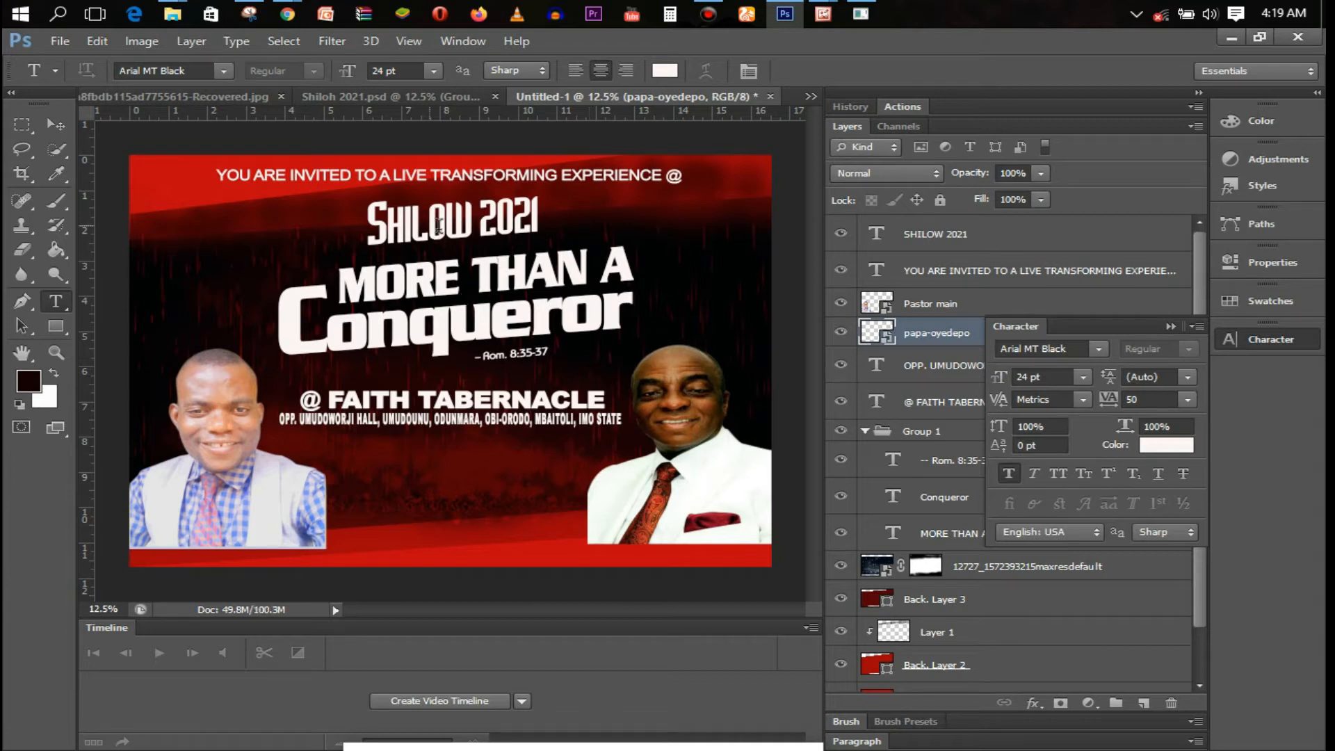
left_click(1171, 325)
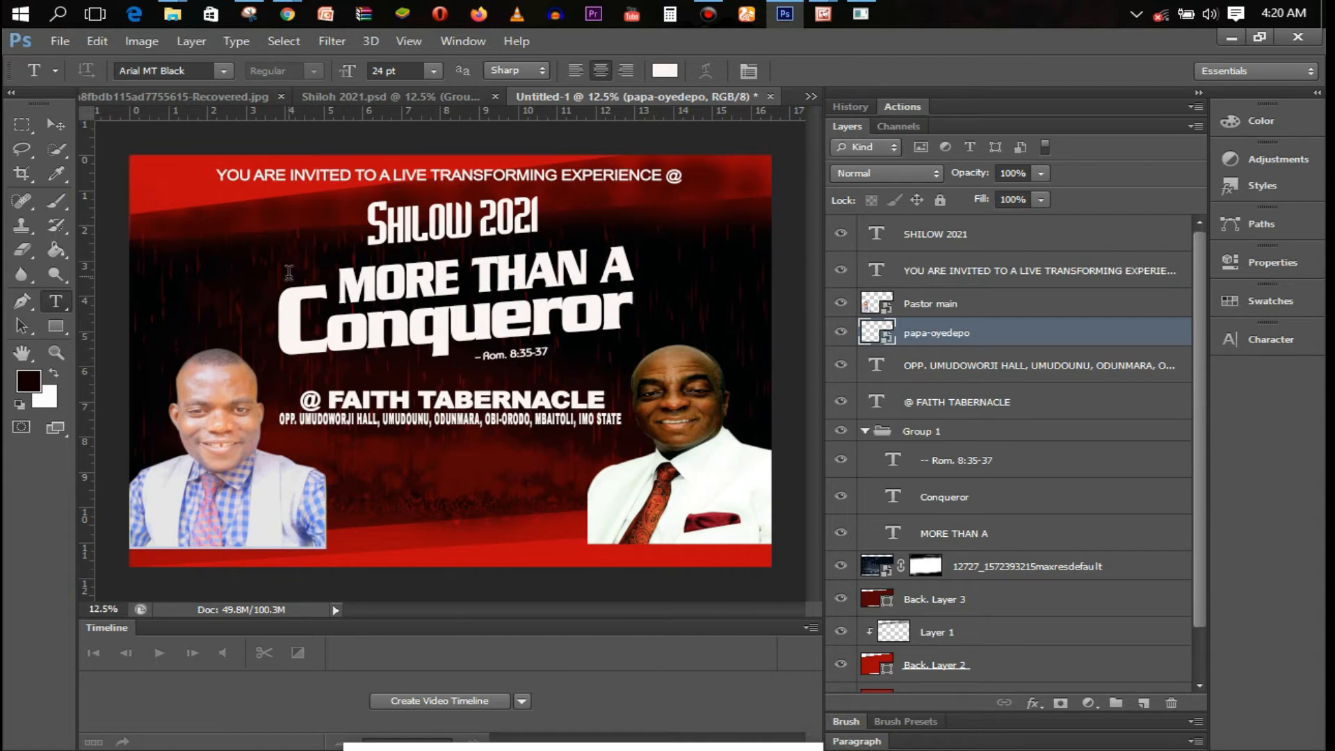
Draw a rectangle below the venue line between the two portraits and fill it white
left_click(56, 326)
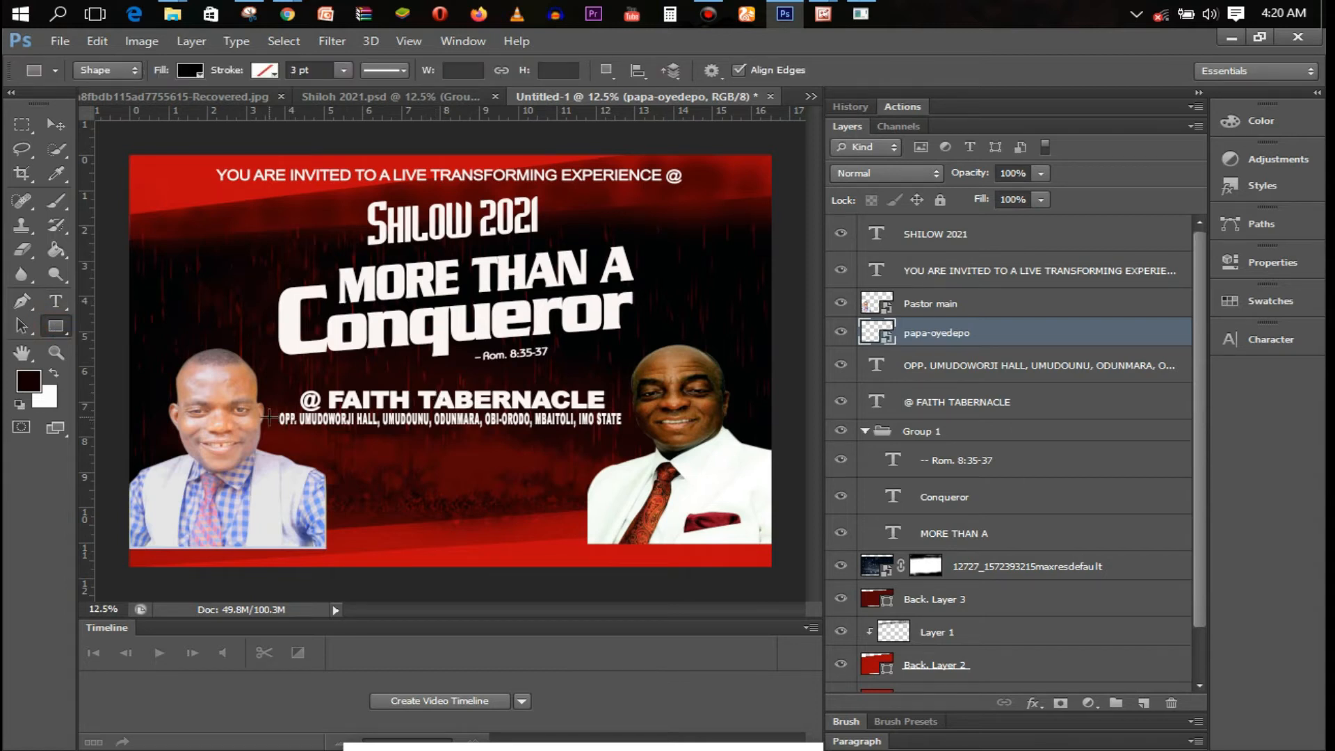
left_click_drag(460, 469, 575, 500)
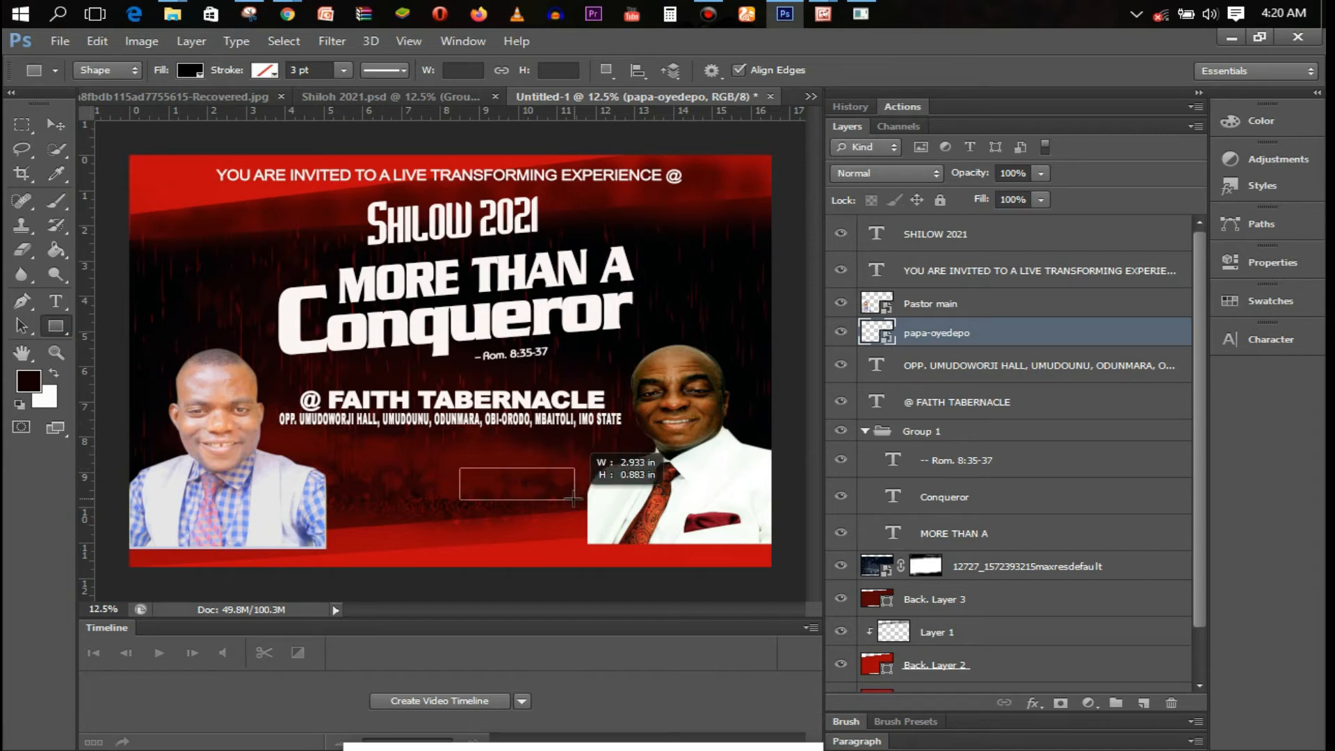
left_click(190, 70)
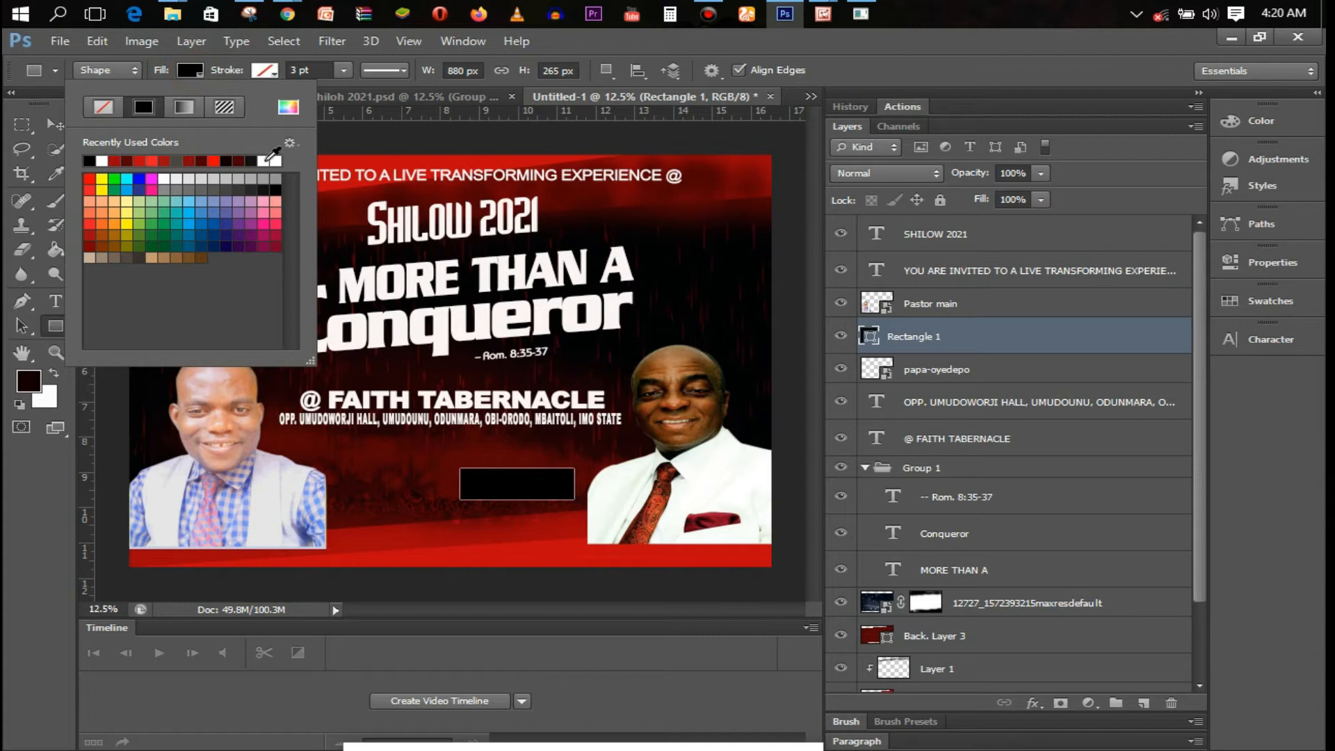
left_click(271, 160)
left_click(269, 73)
left_click(269, 73)
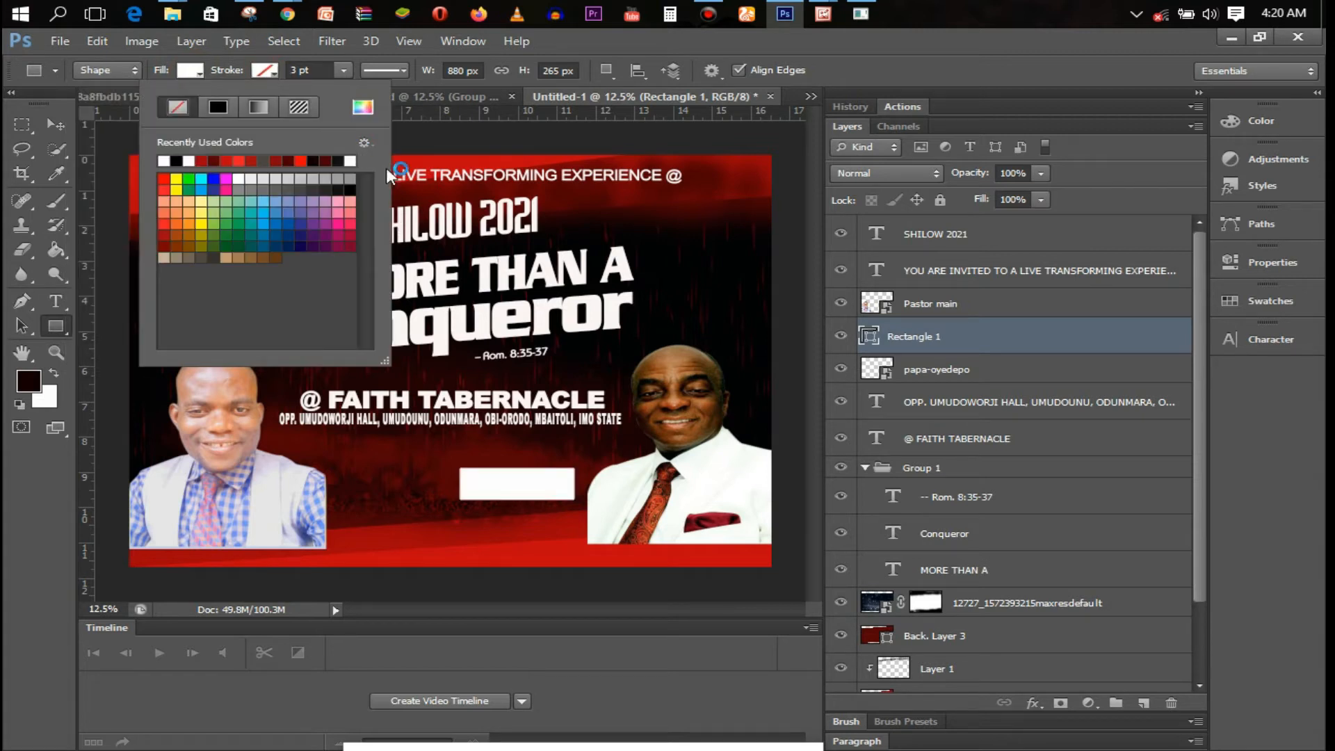
left_click(338, 69)
left_click(255, 74)
left_click(1008, 348)
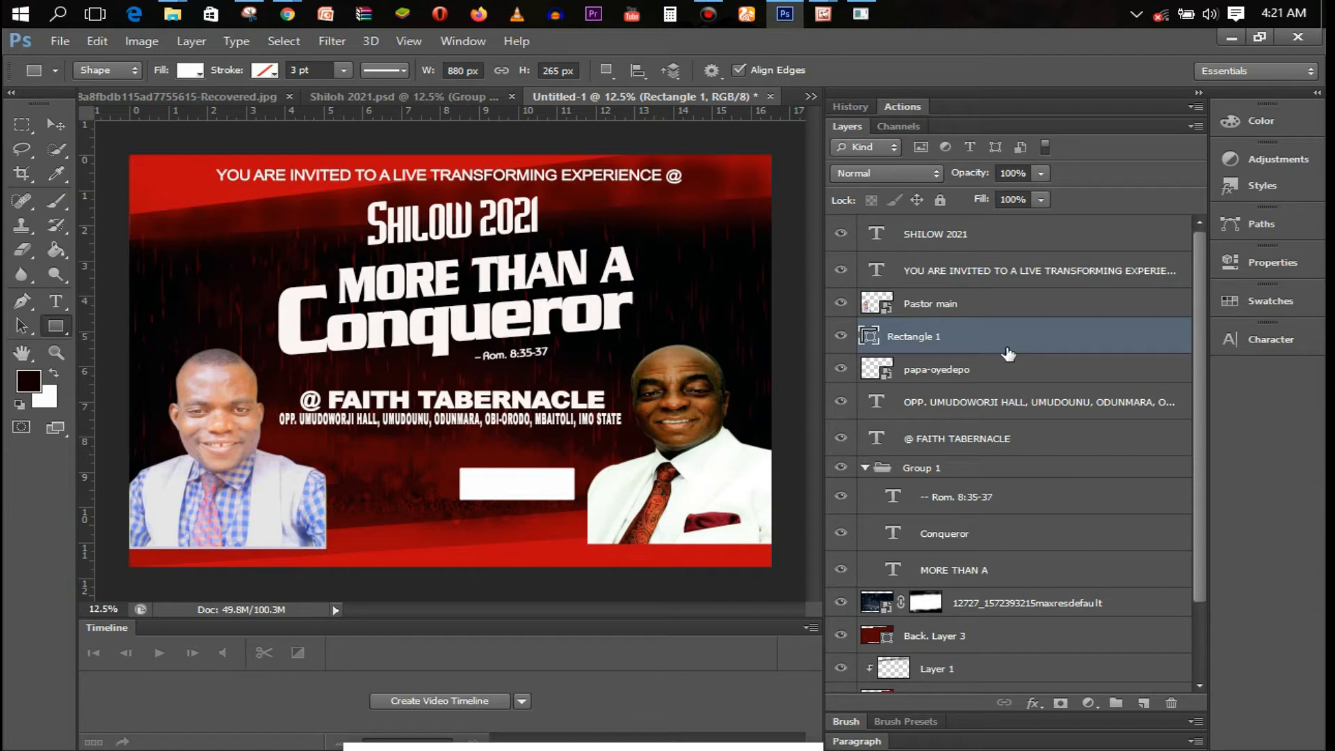
mouse_move(711, 93)
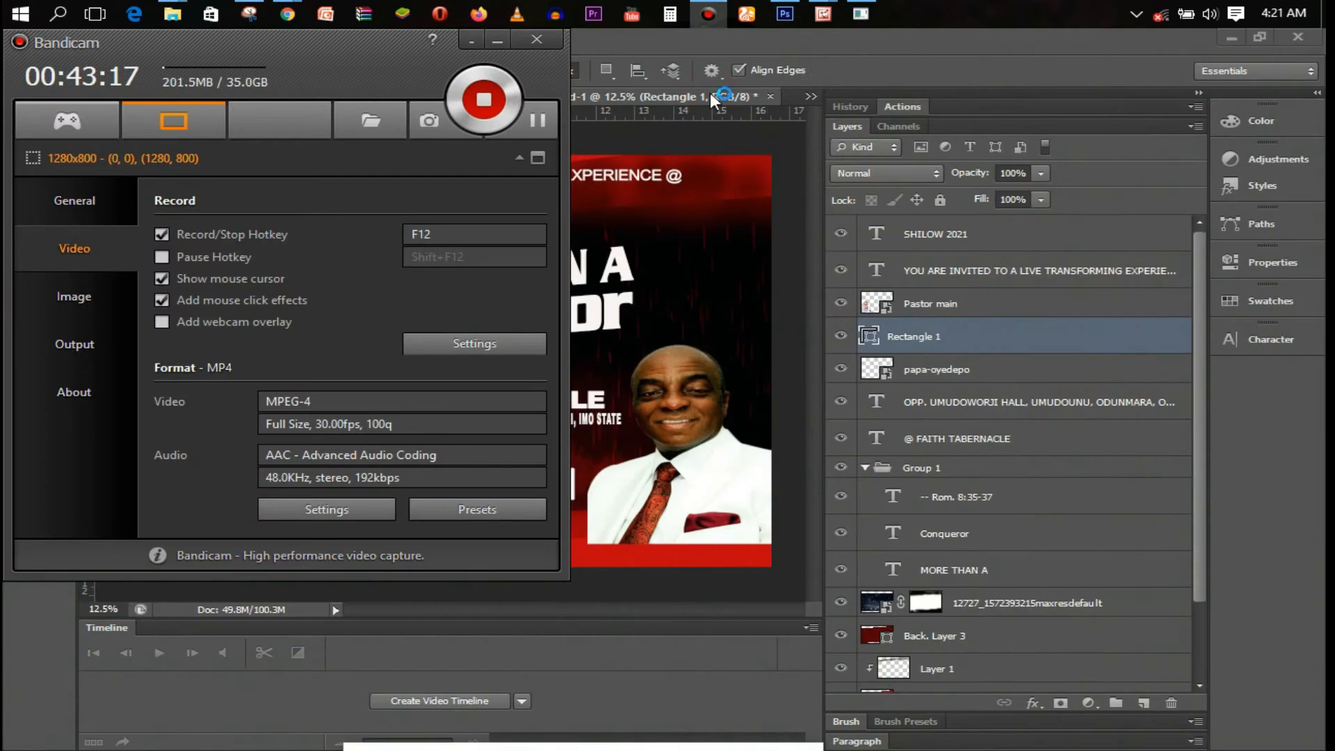
Minimize the Bandicam recorder window to bring the flyer back into view
left_click(502, 43)
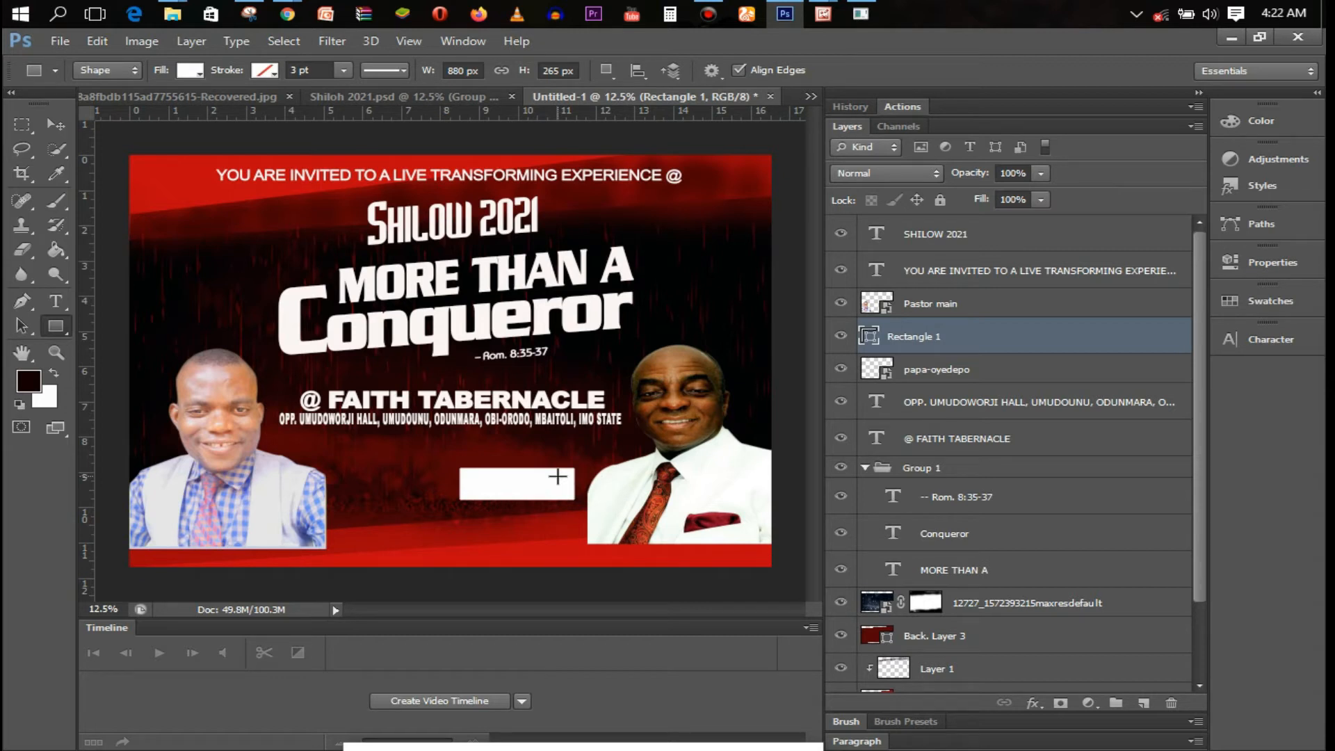
Duplicate the white rectangle and move the copy to its left
key("ctrl+j")
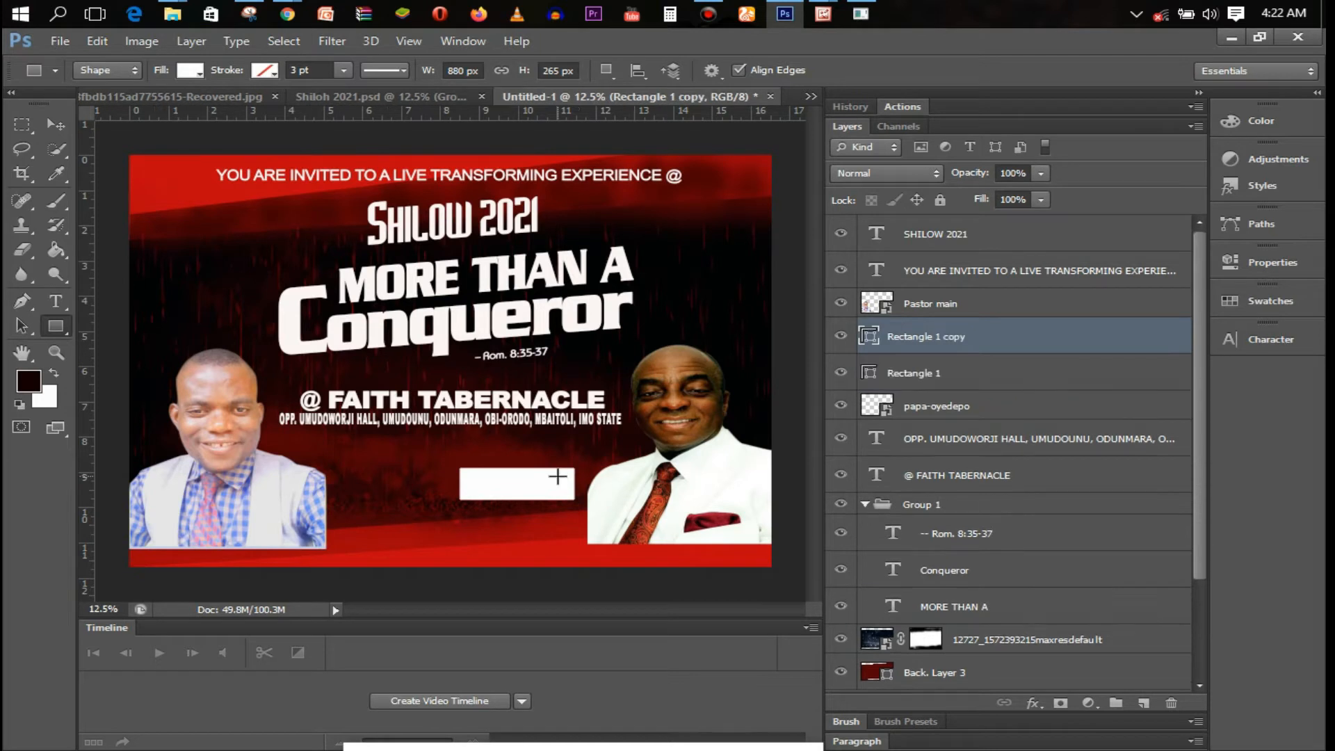
left_click_drag(534, 474, 427, 482)
left_click(55, 127)
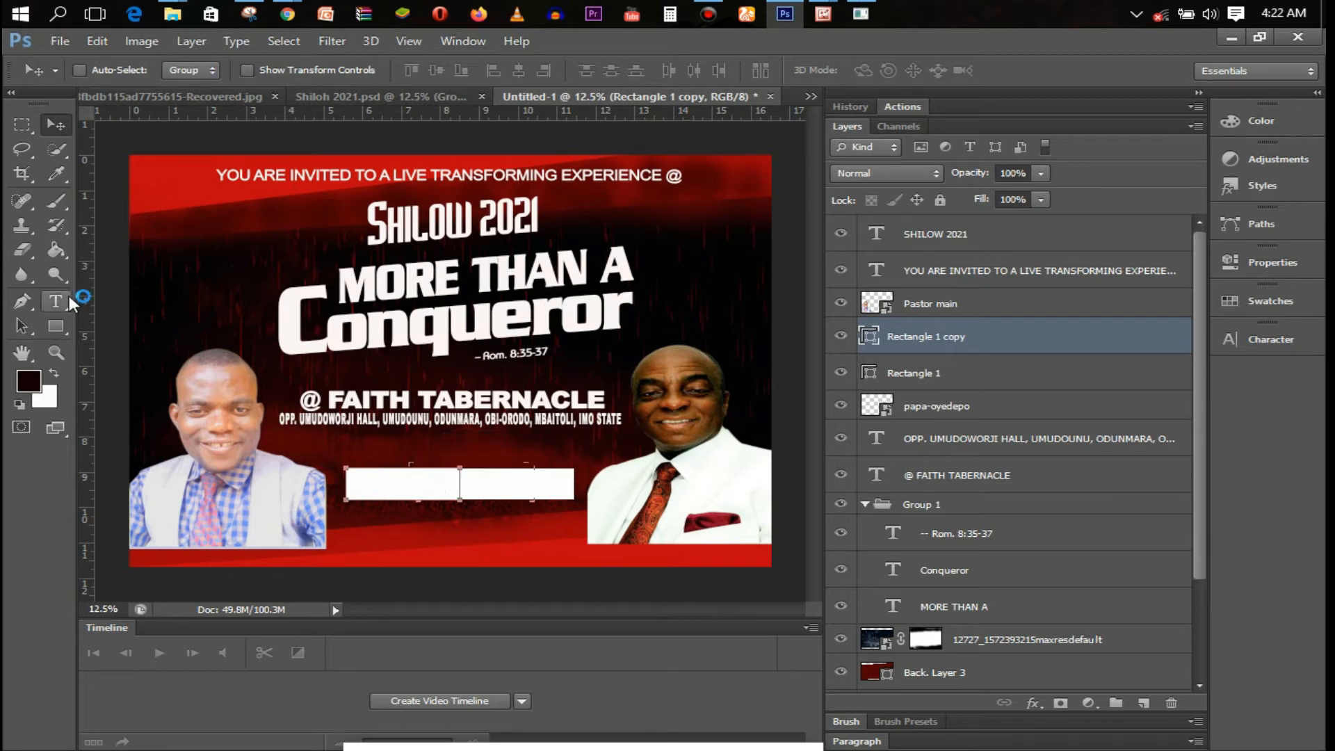
Give the left box no fill and a white outline, then nudge it slightly right
left_click(56, 326)
left_click(187, 72)
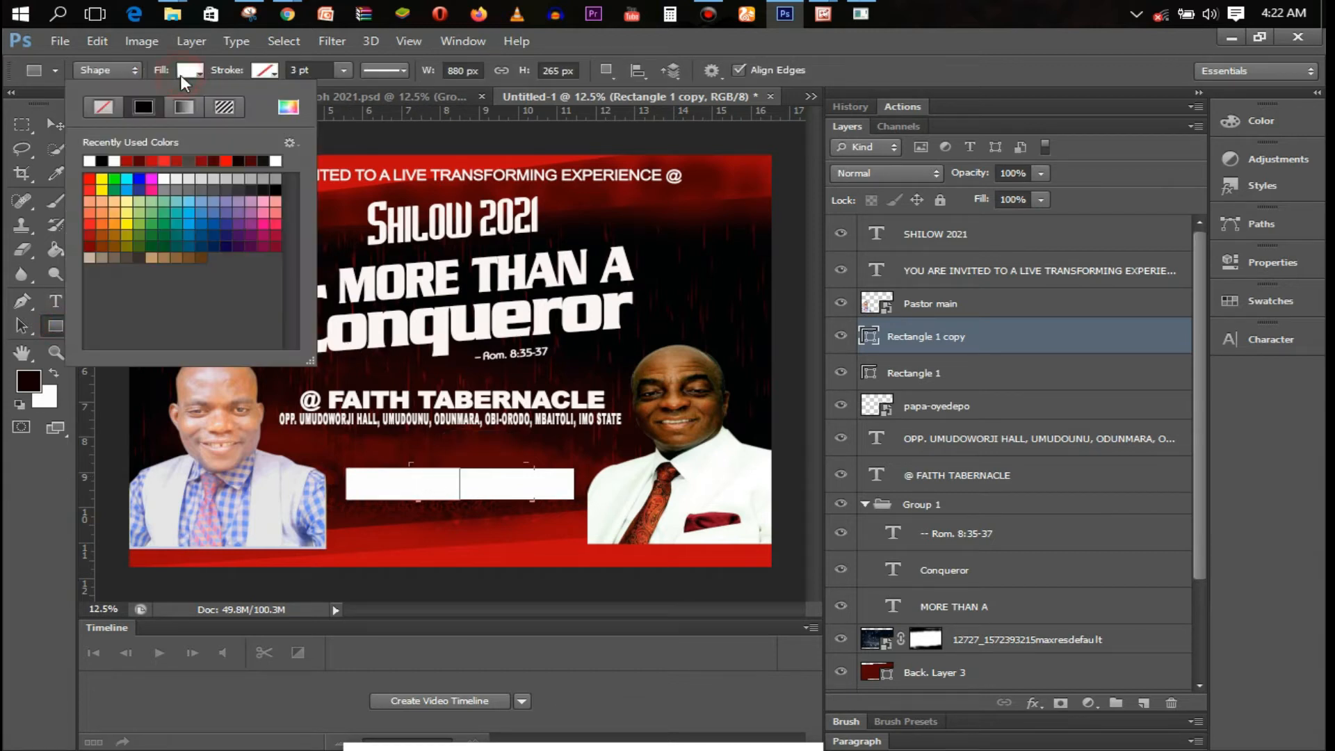
left_click(103, 107)
left_click(264, 70)
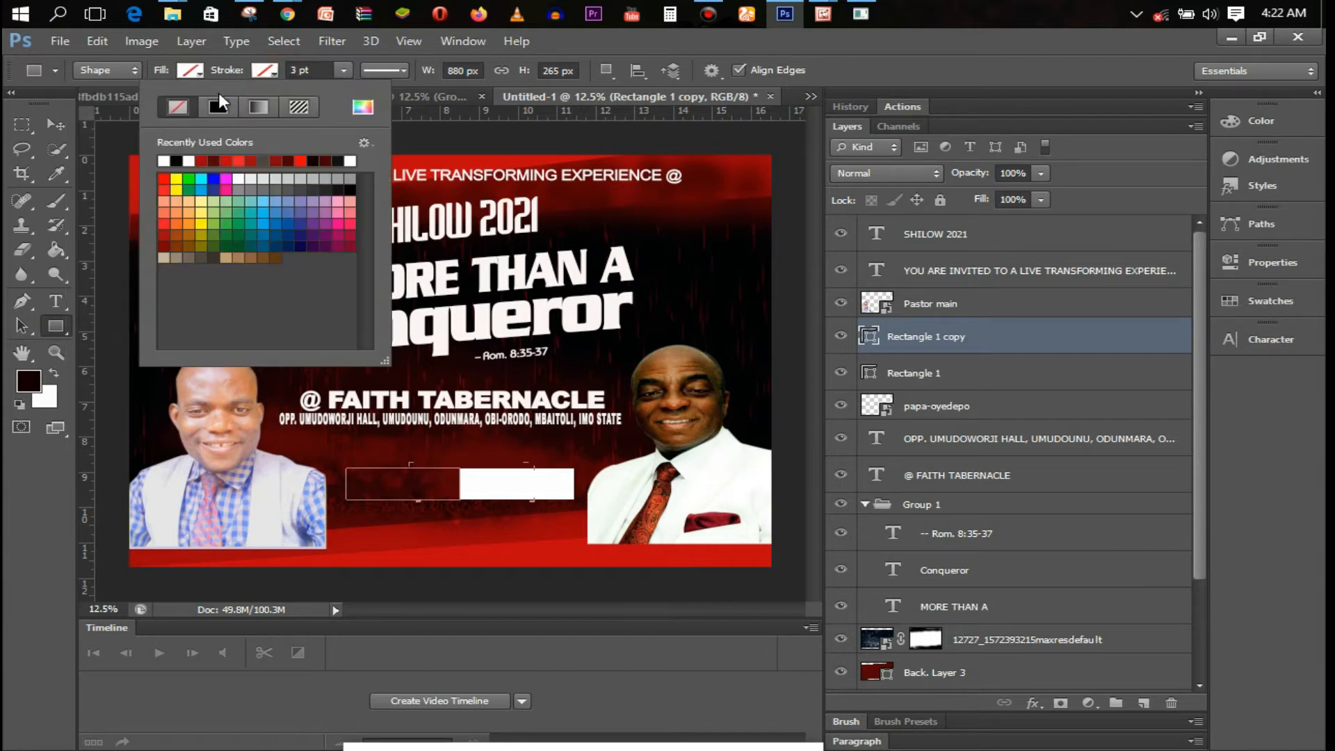
left_click(164, 161)
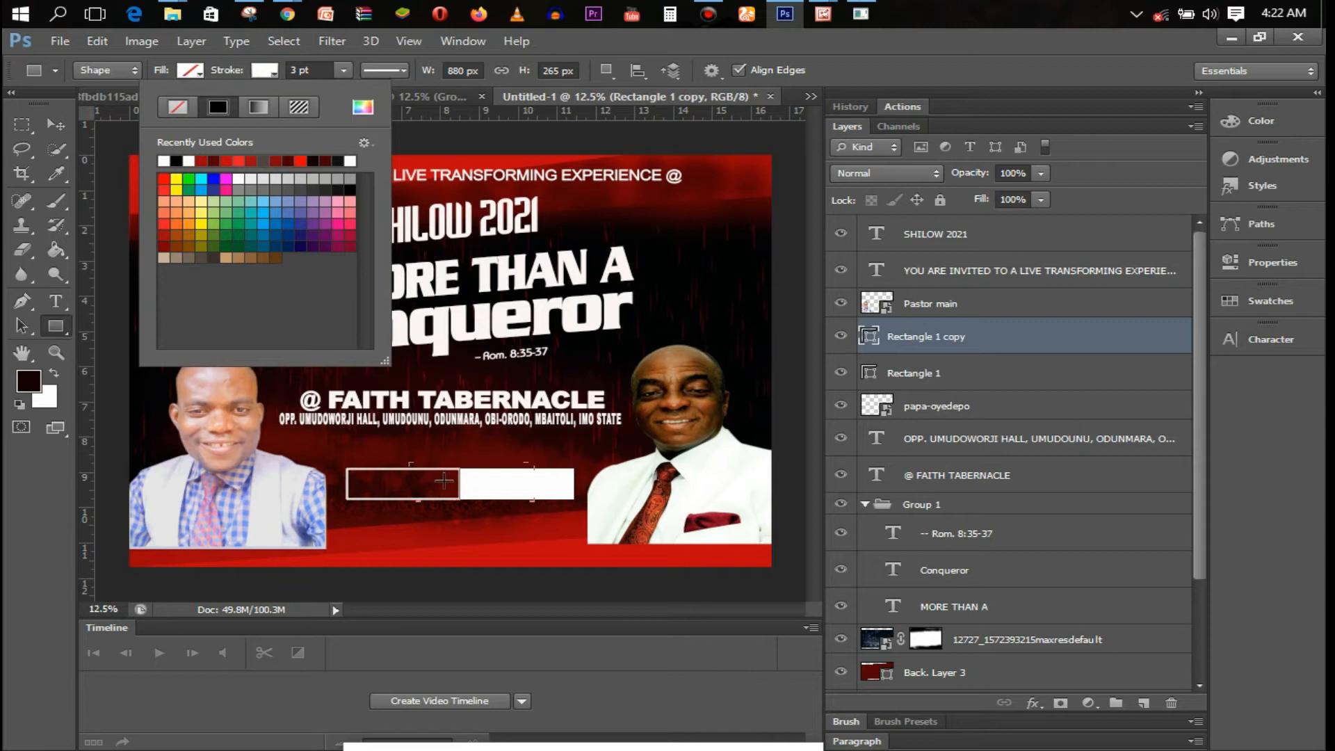
left_click(399, 475)
key("v")
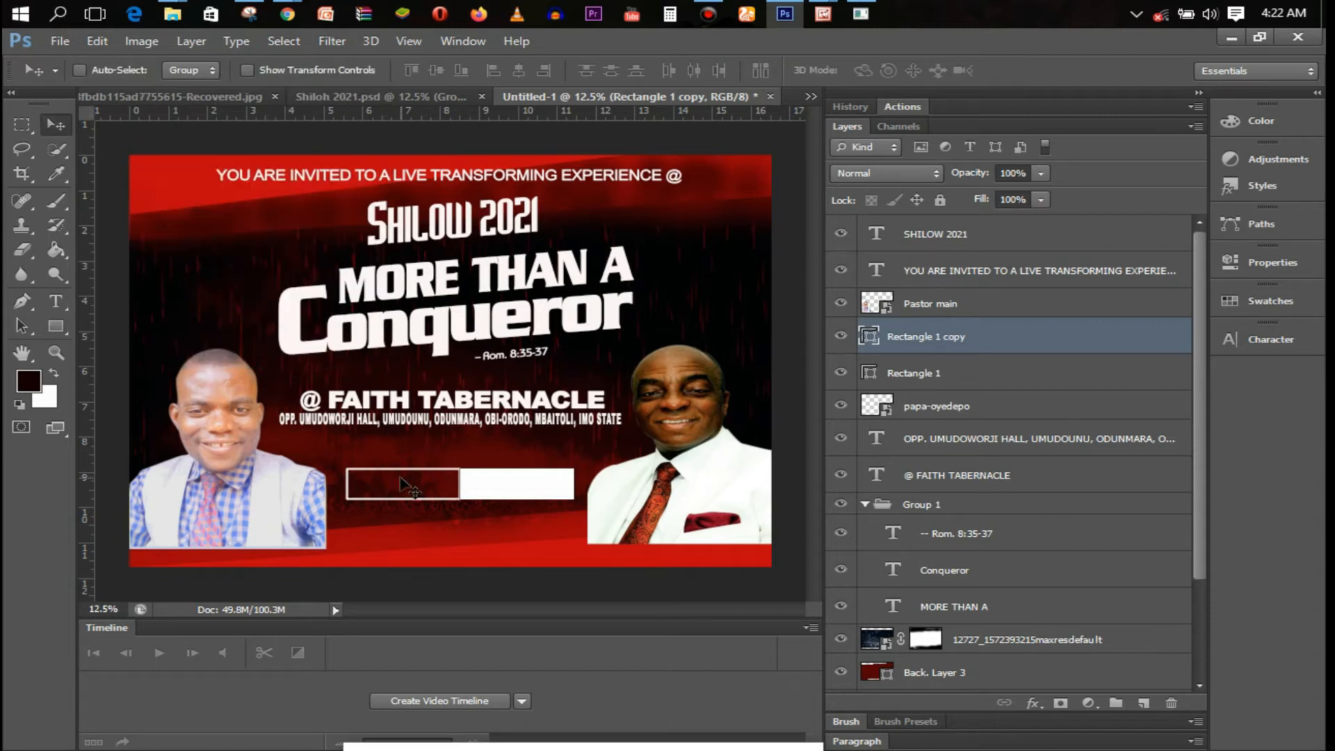
key("shift+Right")
key("shift+Right")
key("shift+Right")
key("shift+Right")
key("shift+Right")
Stretch both rectangles upward together to about 133% height
left_click(974, 374, "shift")
key("ctrl+t")
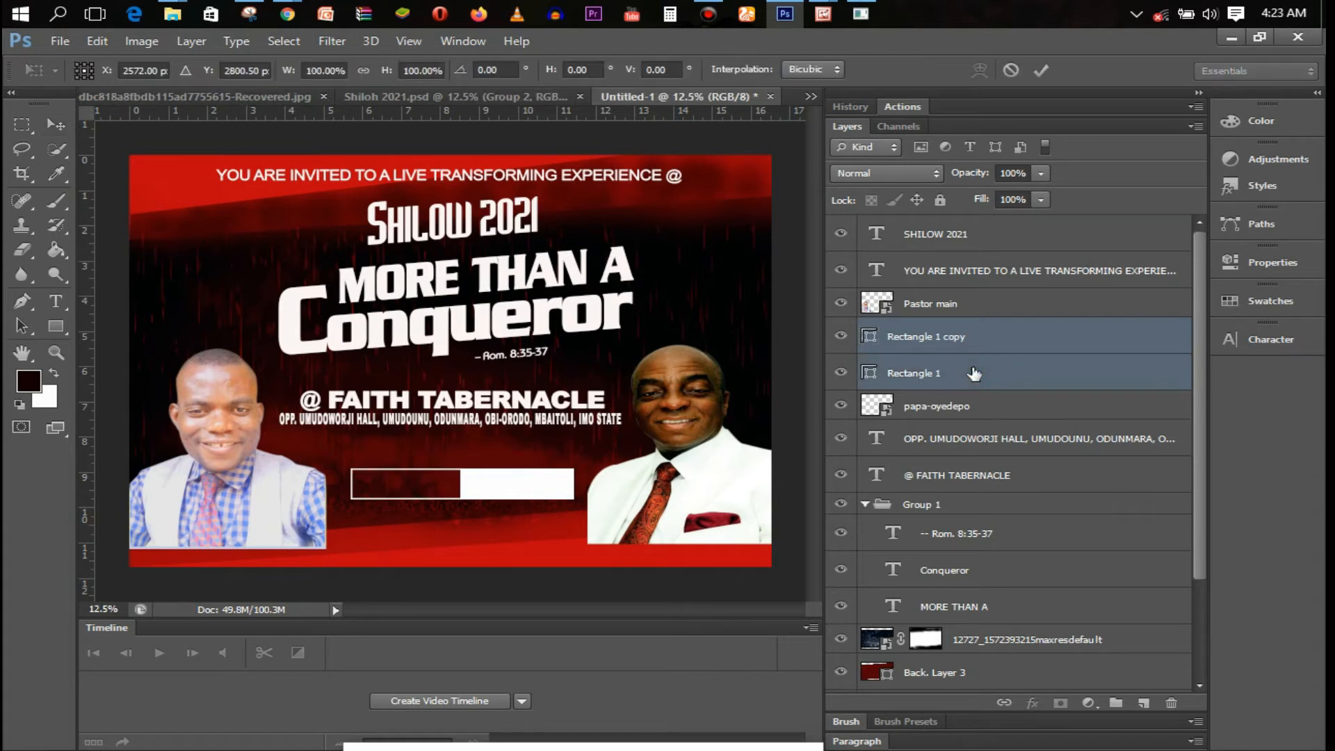
left_click_drag(463, 467, 495, 482)
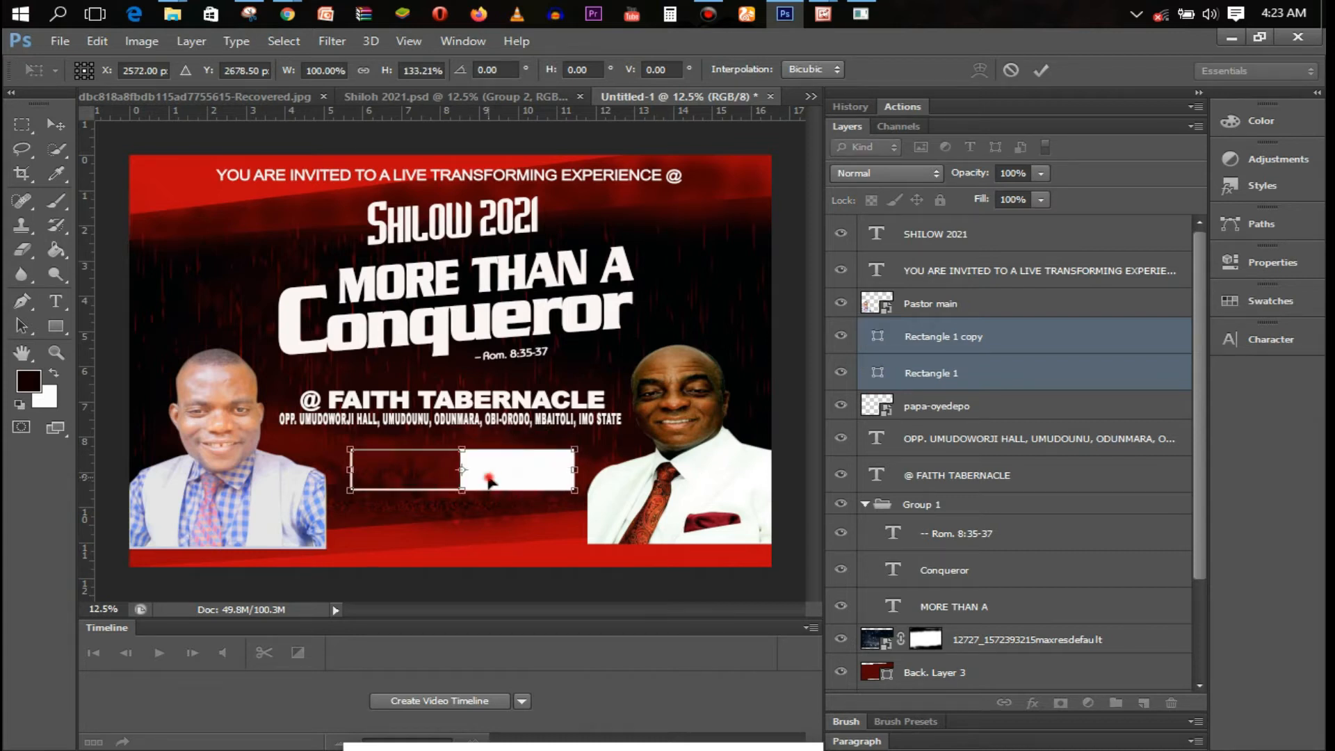
key("Return")
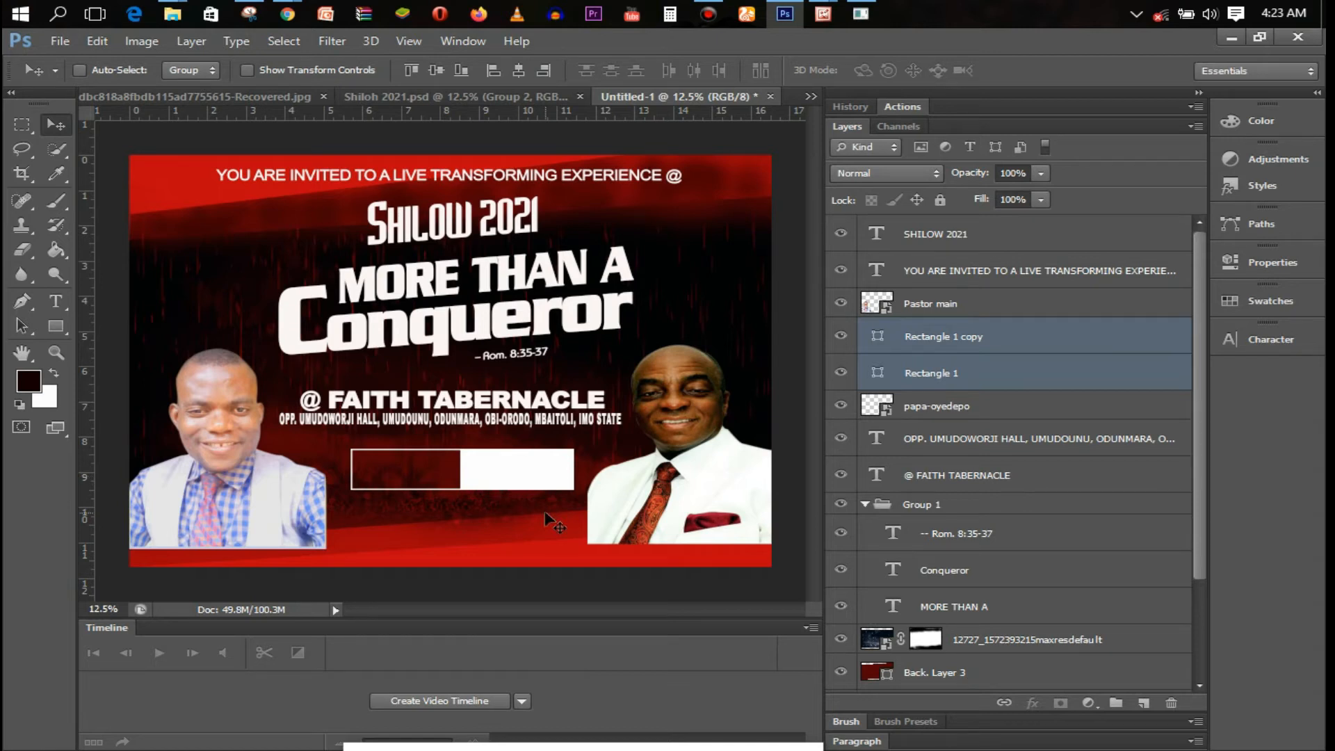
key("t")
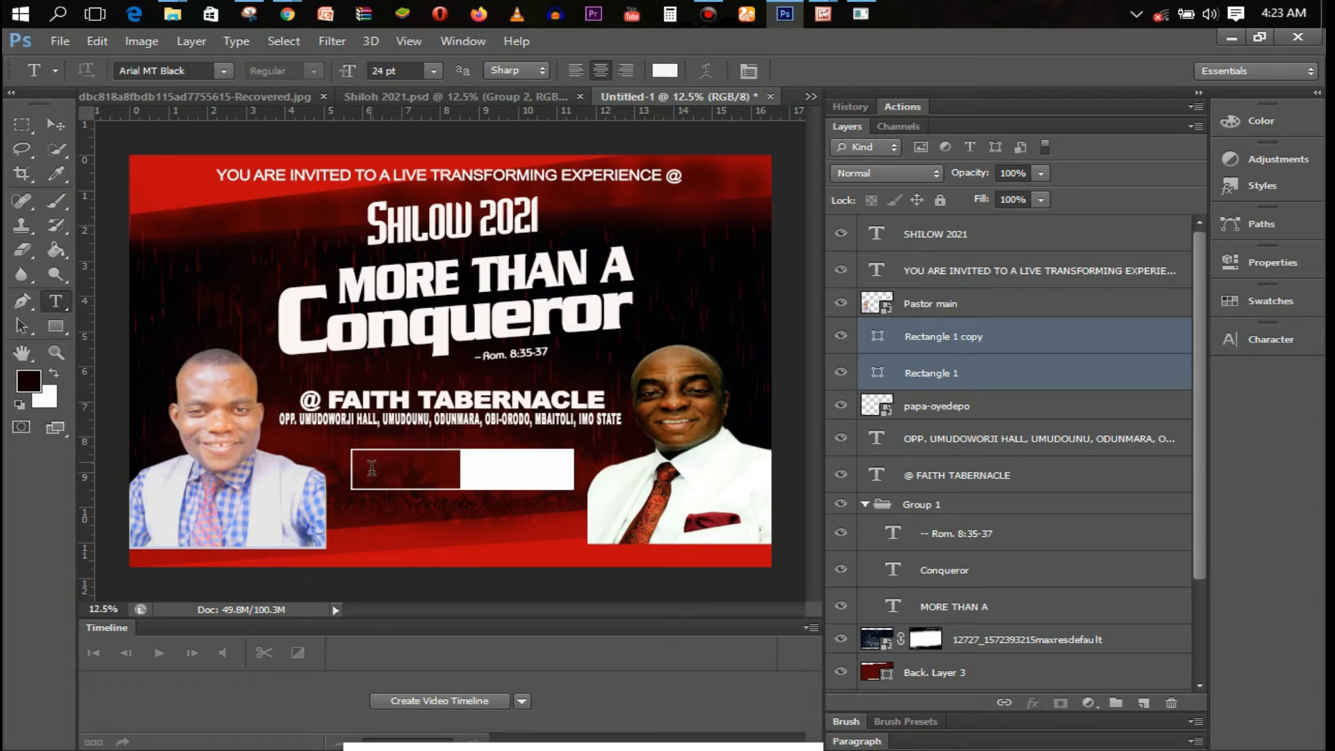
Type 'Dec 7 - 12' inside the outlined box and set its font to BaccusExpanded
left_click(373, 466)
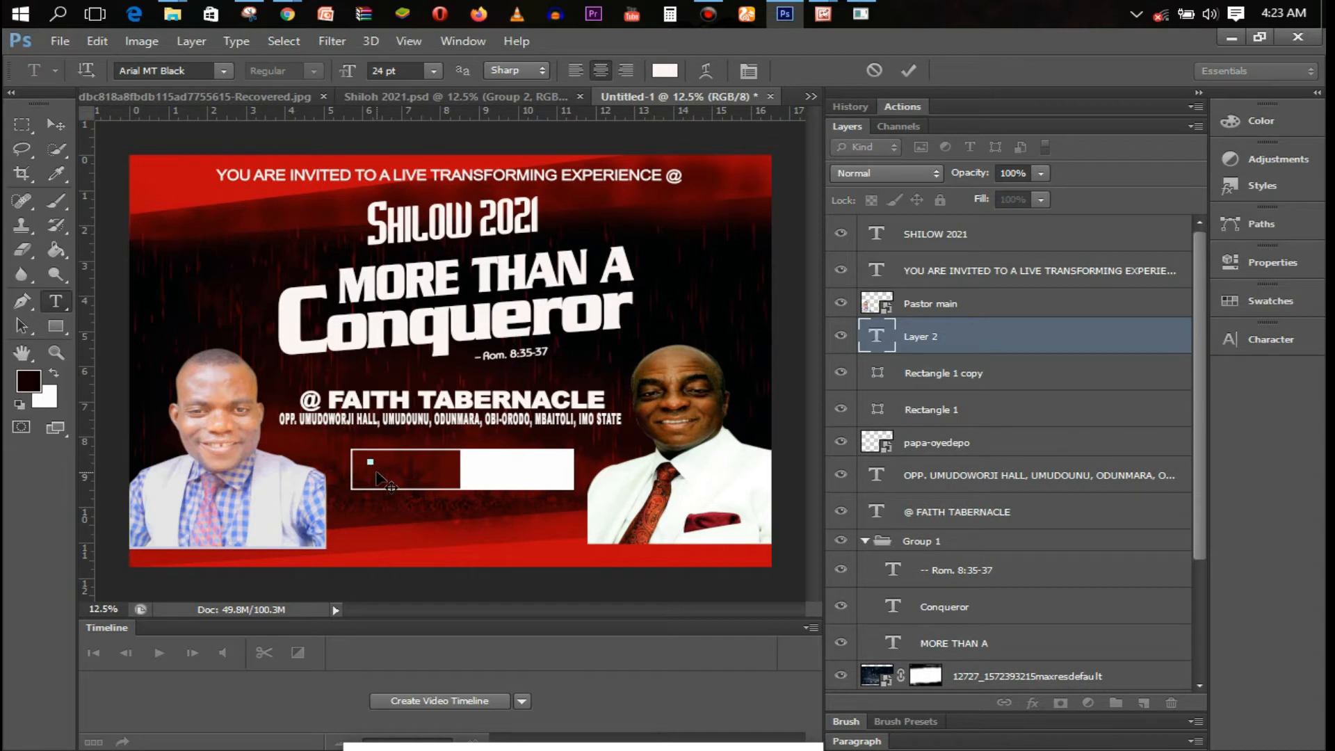
type("Doc")
type(" 7 - 12")
key("ctrl+a")
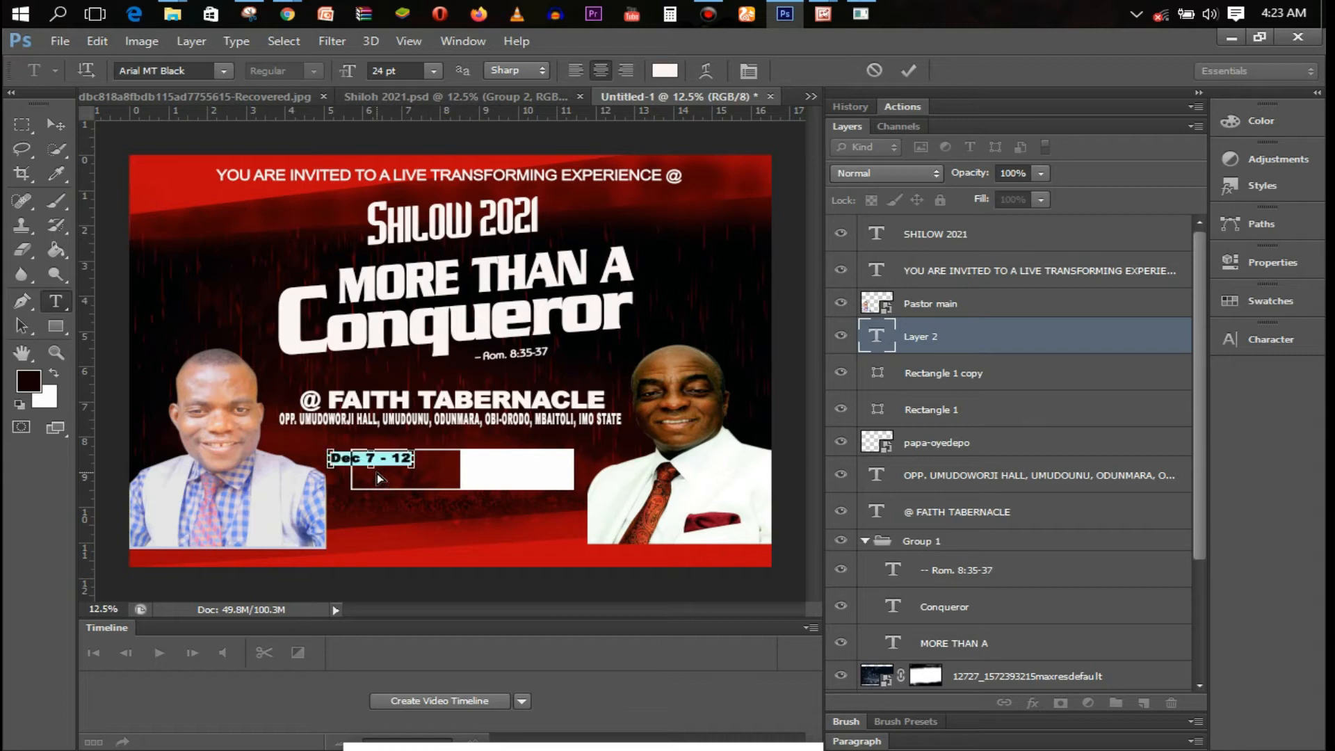
left_click(176, 74)
type("BaccusExpanded")
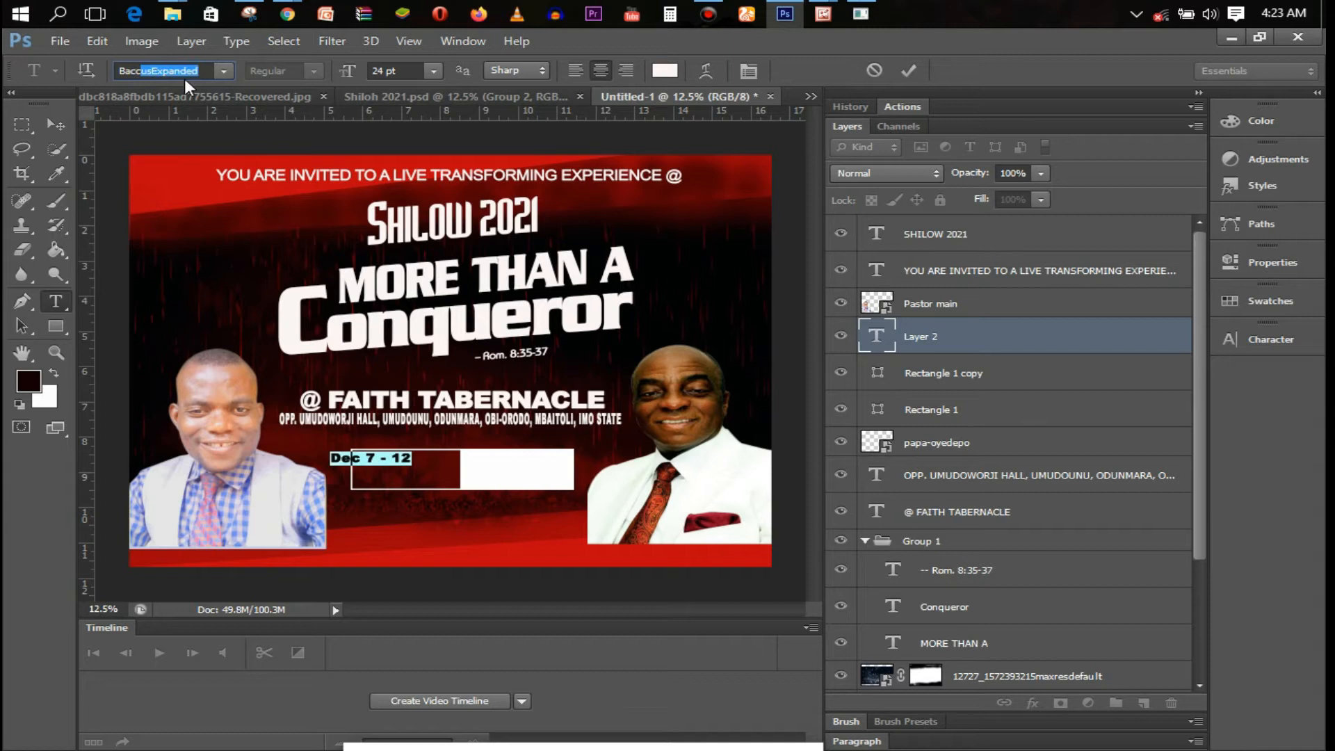
key("Return")
key("Return")
Size the date text to 48 pt, position it within the box, and commit
left_click_drag(389, 491, 433, 511)
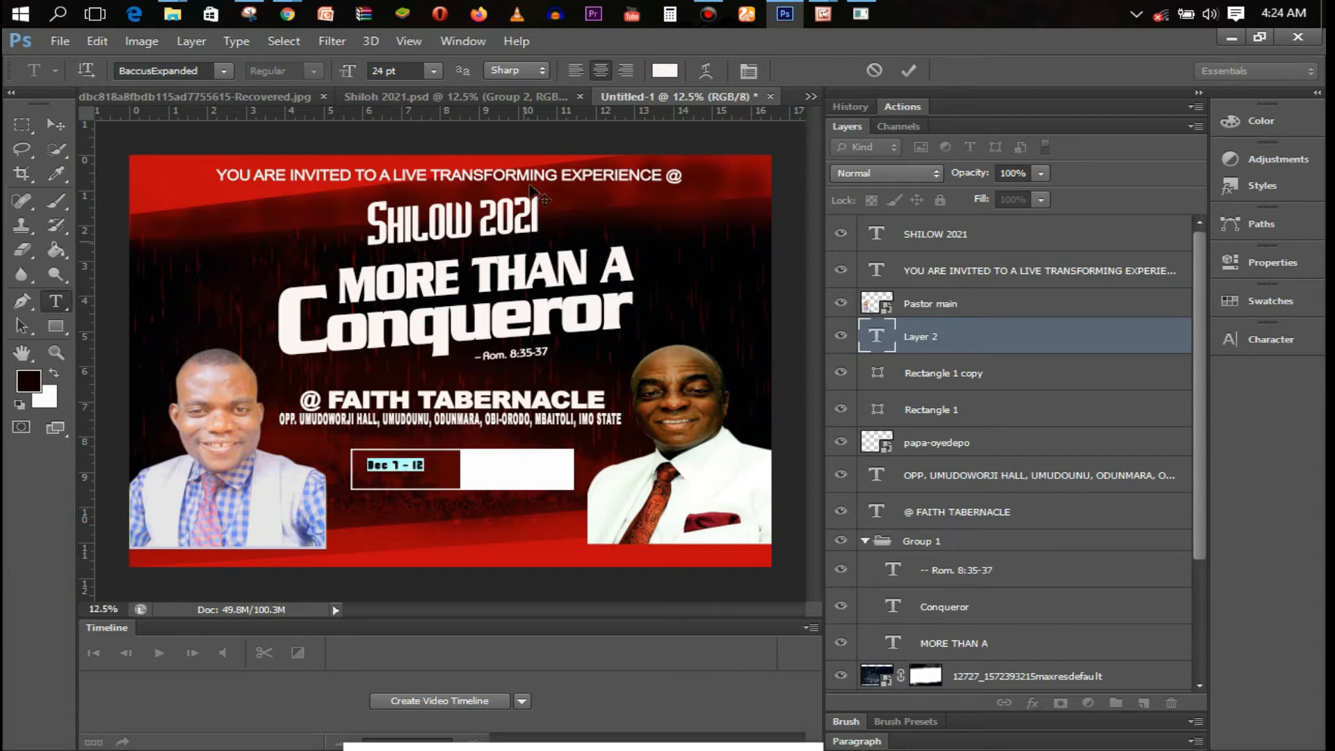
left_click(432, 70)
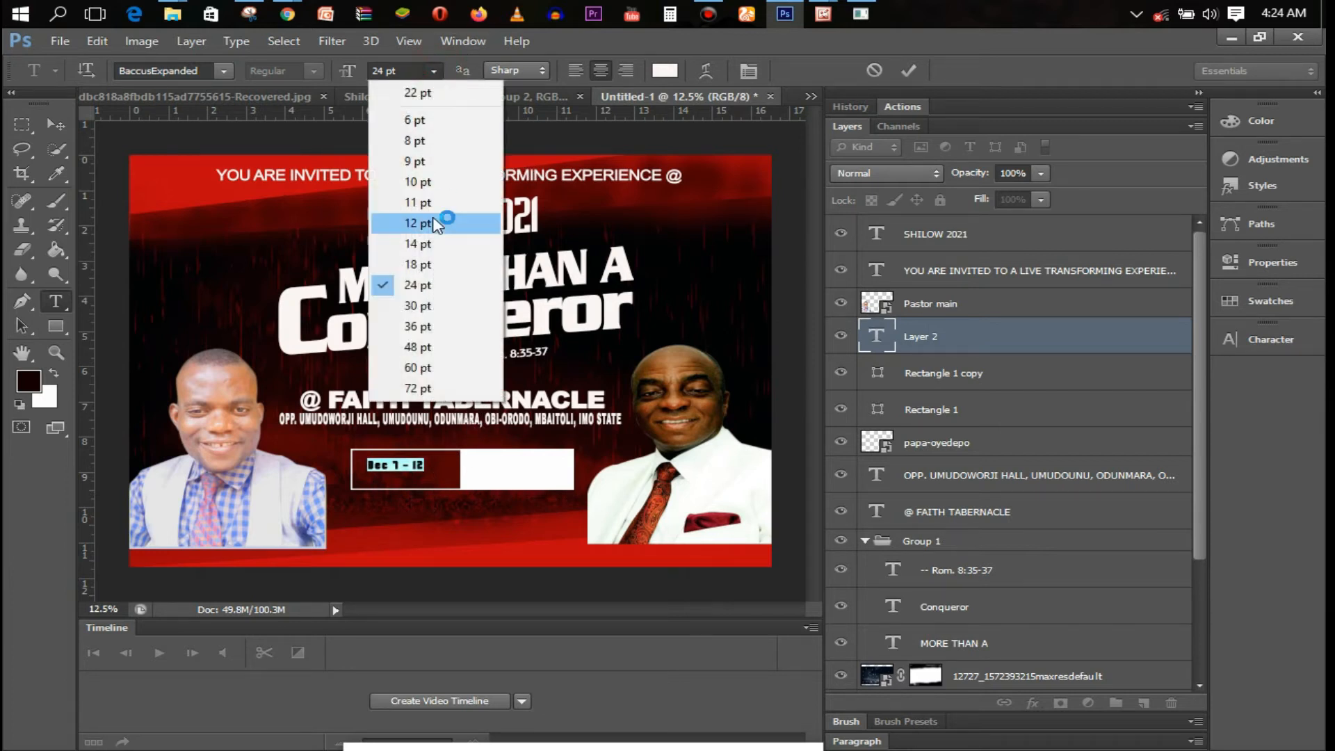
left_click(426, 368)
left_click(435, 71)
left_click(397, 345)
left_click_drag(428, 514, 437, 520)
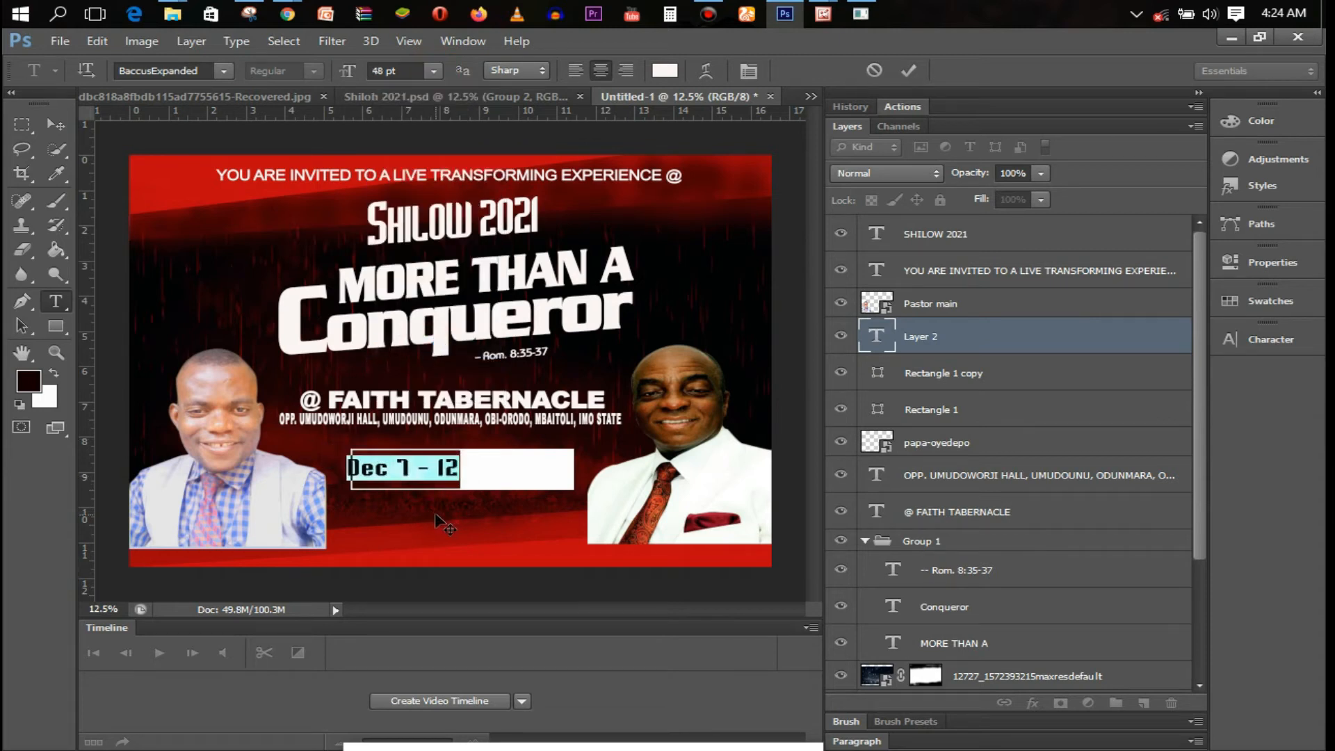
left_click(919, 71)
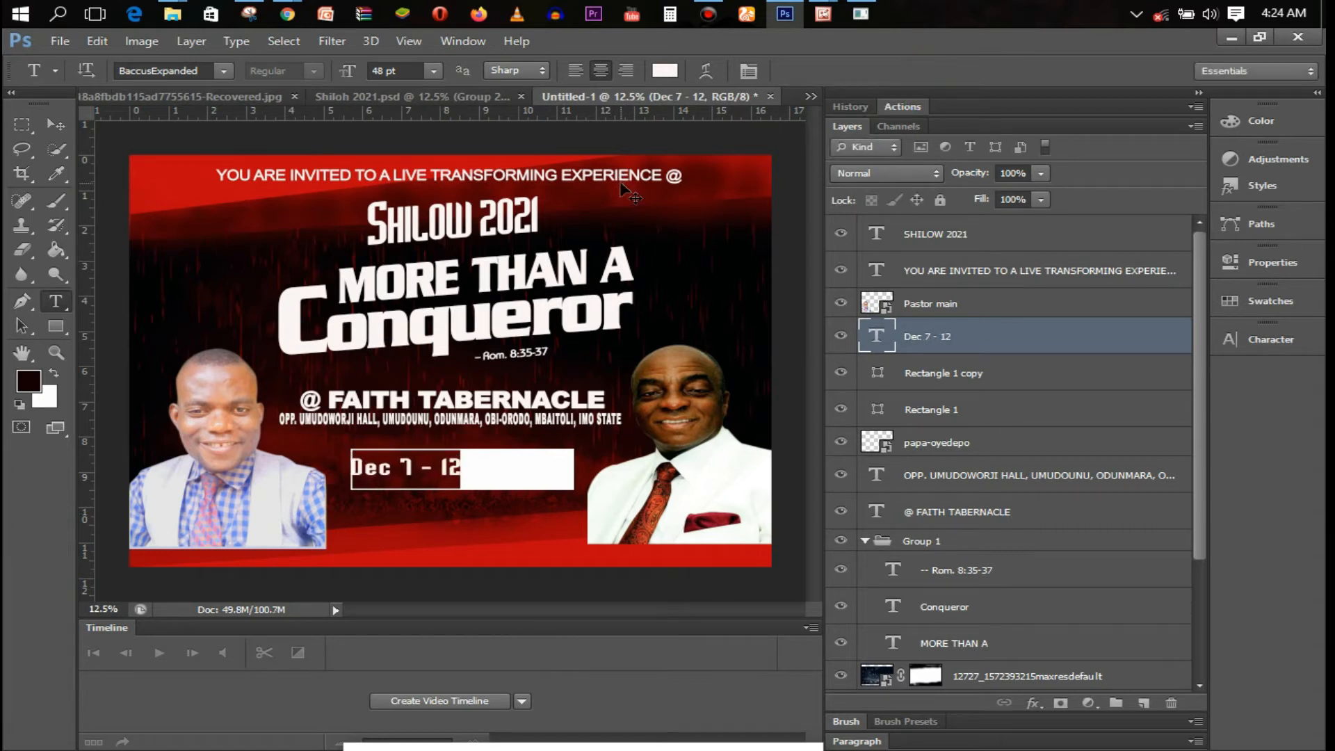
Nudge the date text slightly right and down
key("ctrl+t")
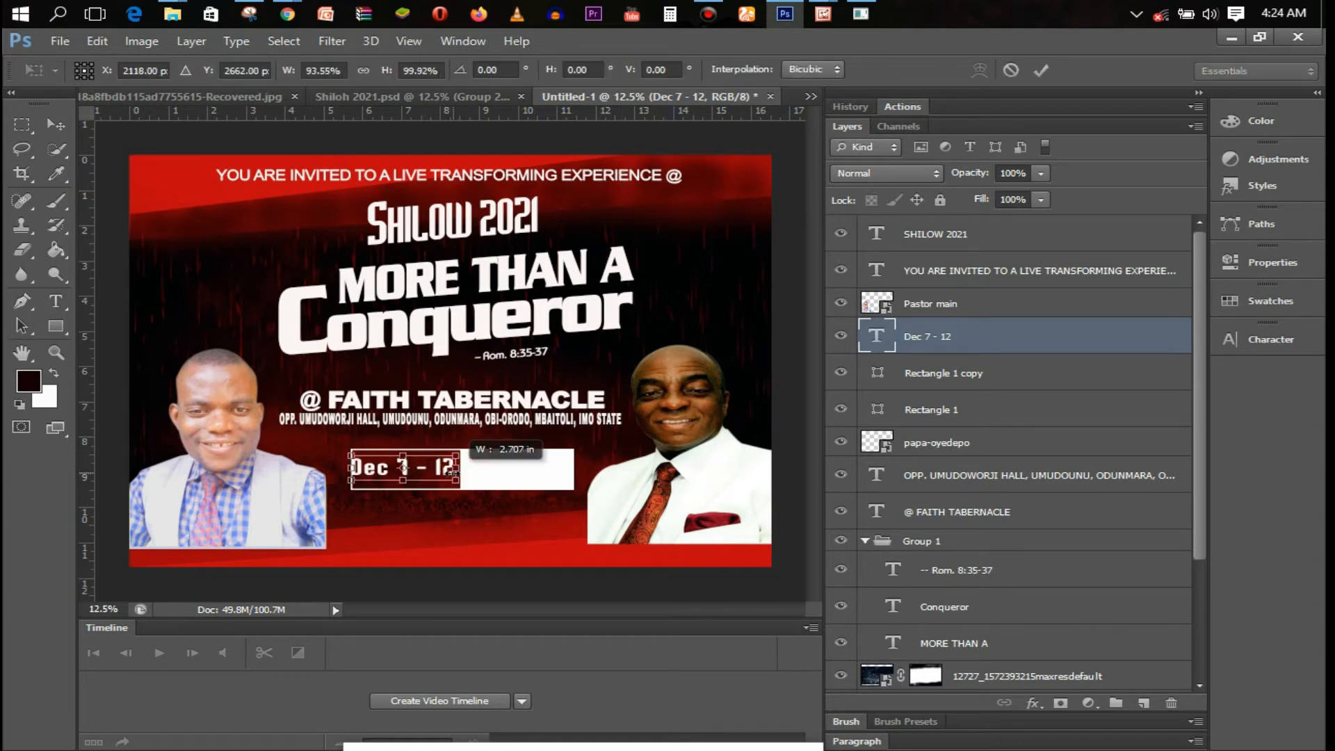
left_click_drag(416, 478, 419, 480)
key("t")
key("Return")
Duplicate the date layer and retype the copy as '7:30AM - 7:00PM' below the box
key("ctrl+j")
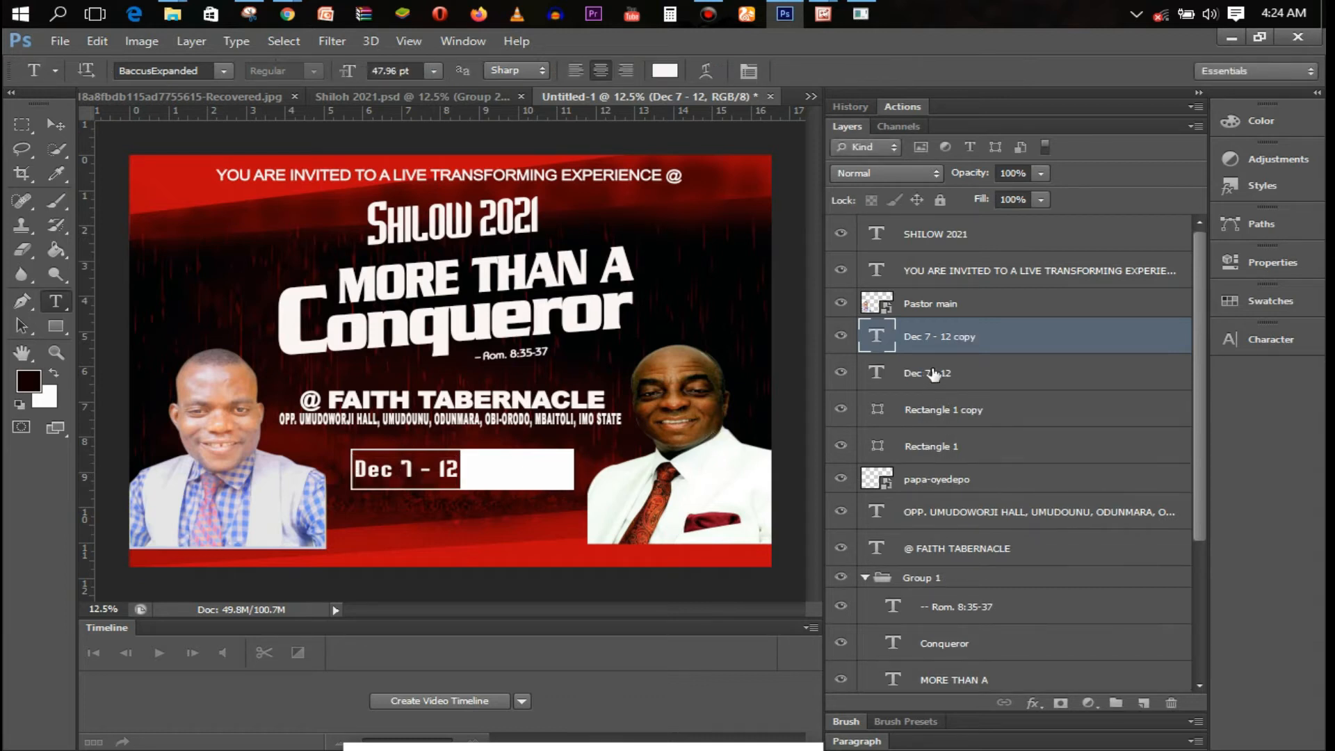
double_click(879, 336)
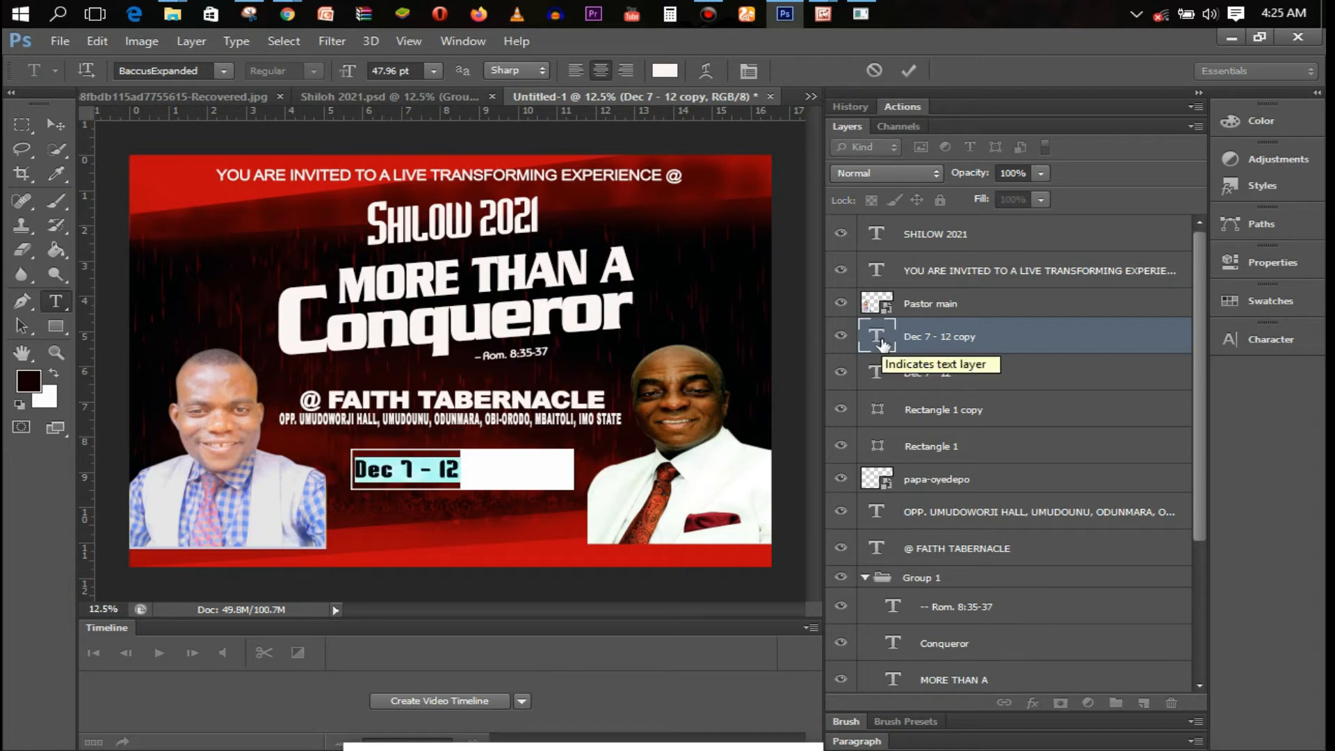
key("Down")
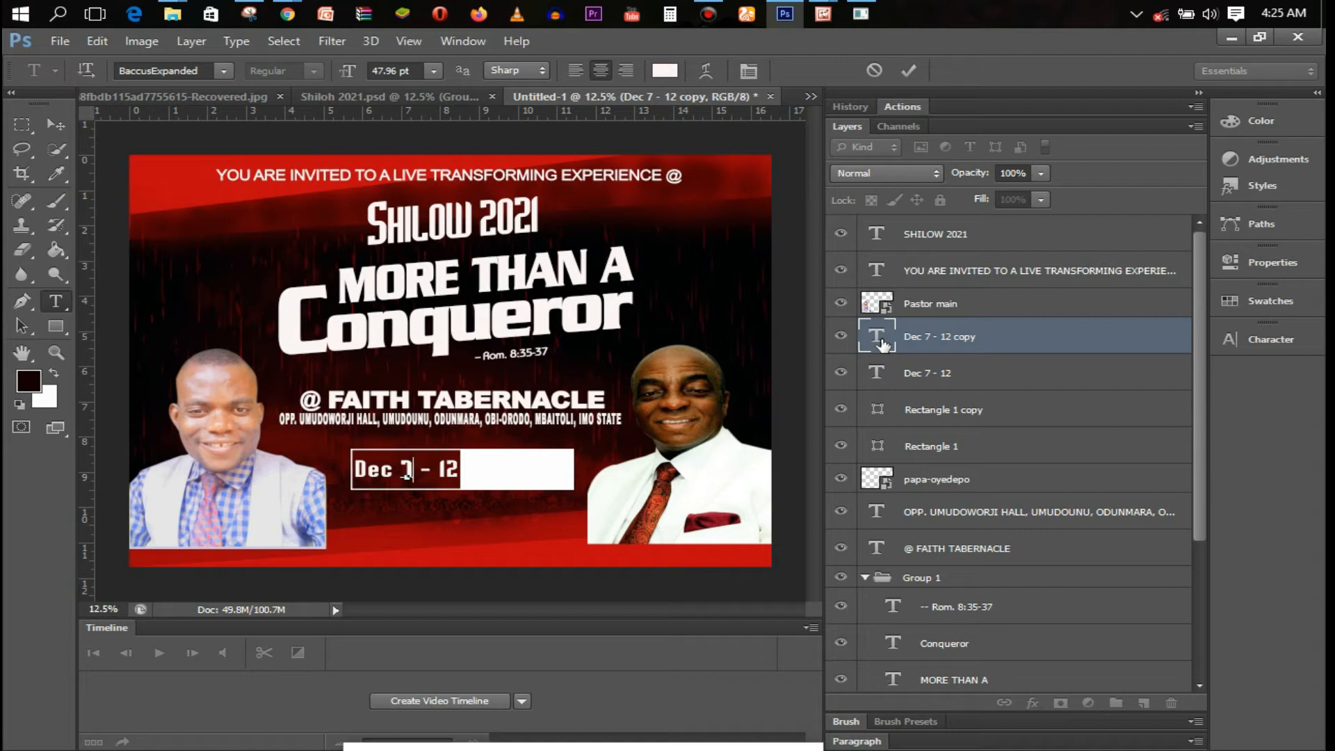
type("7:3")
key("BackSpace")
key("BackSpace")
key("BackSpace")
type("30")
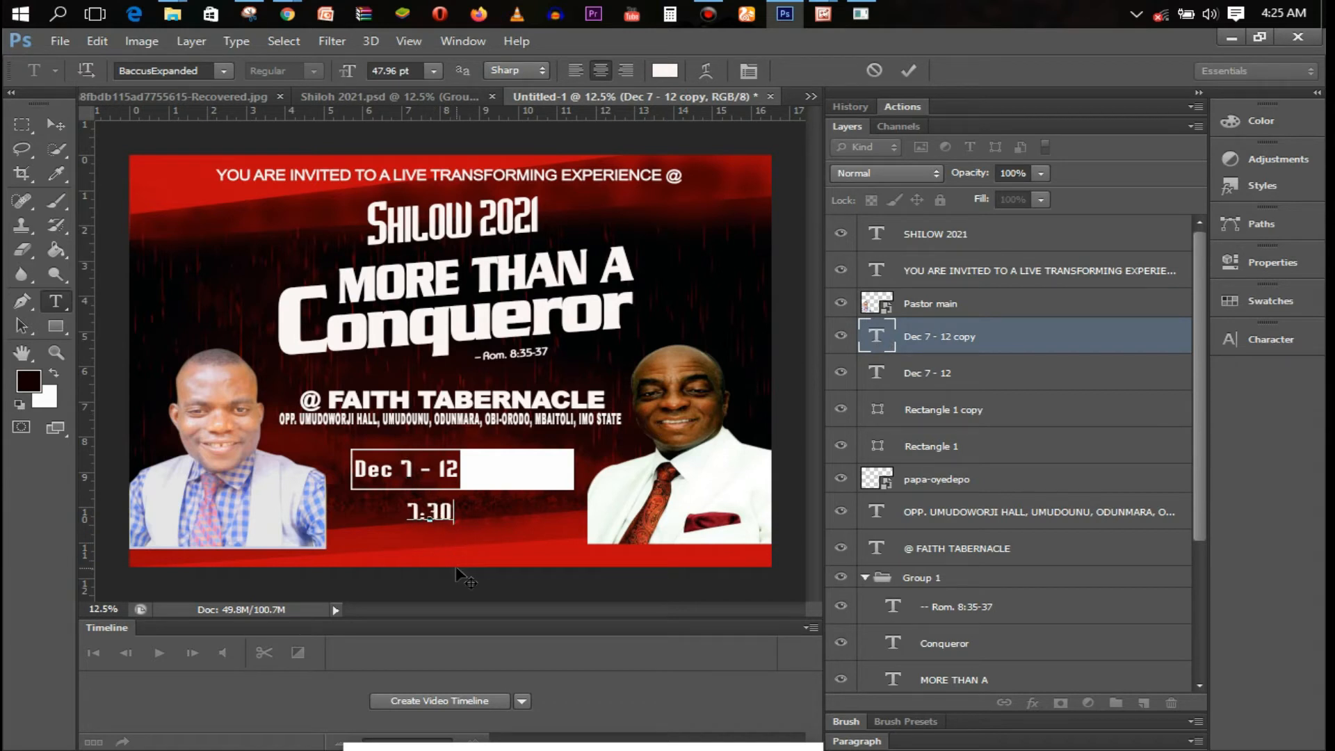
type("AM")
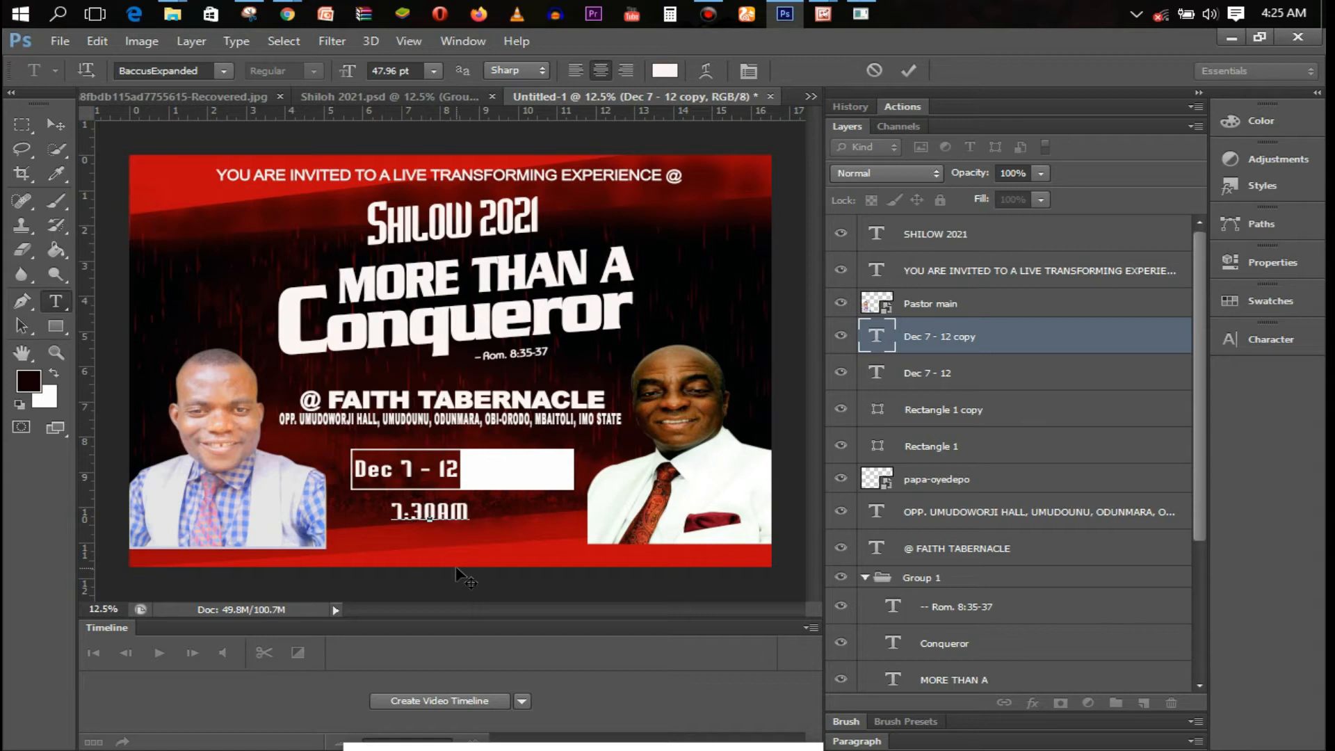
type(" - ")
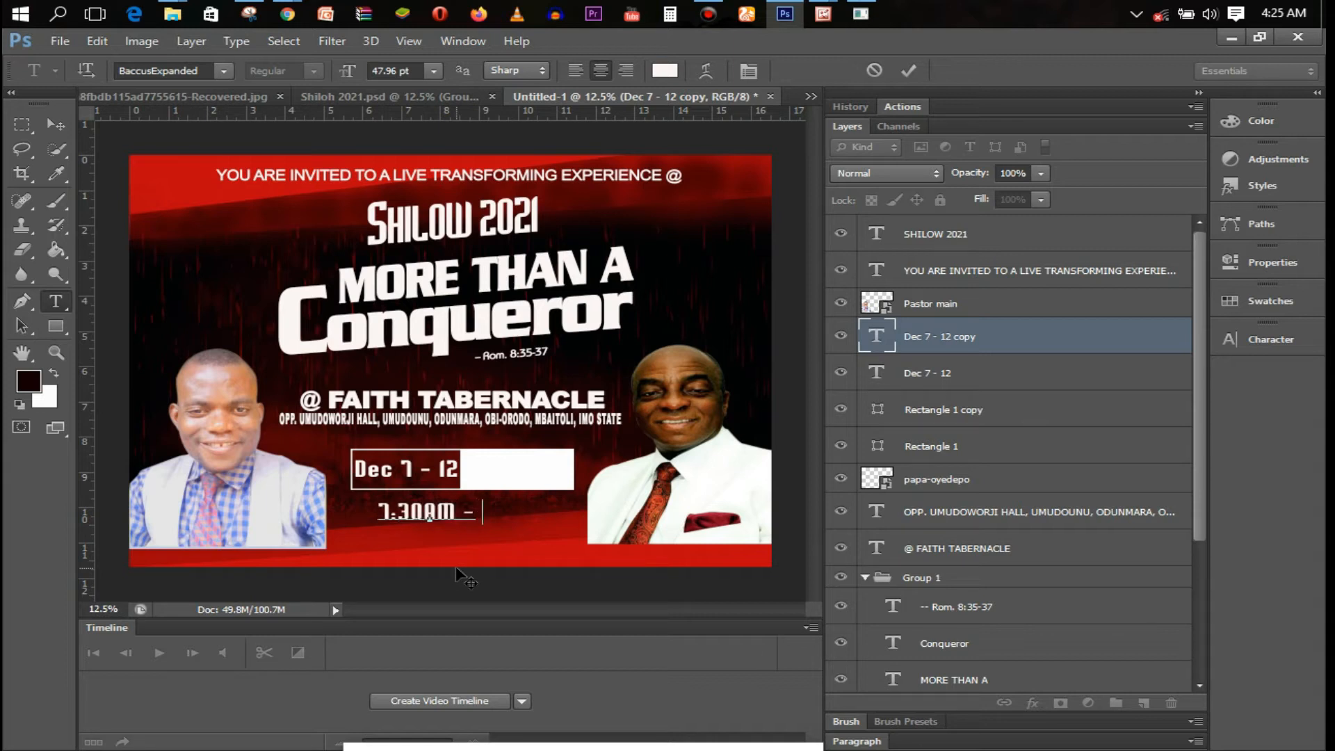
type("7:00PM")
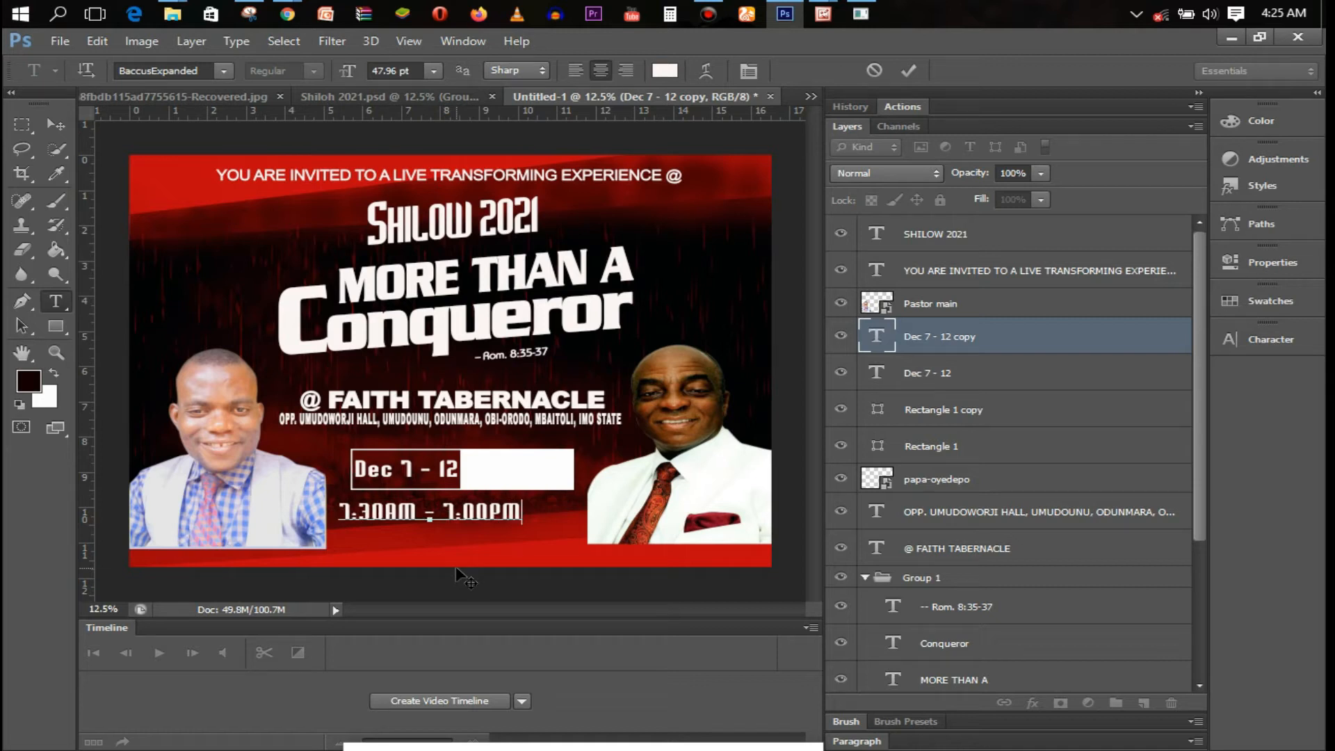
key("ctrl+a")
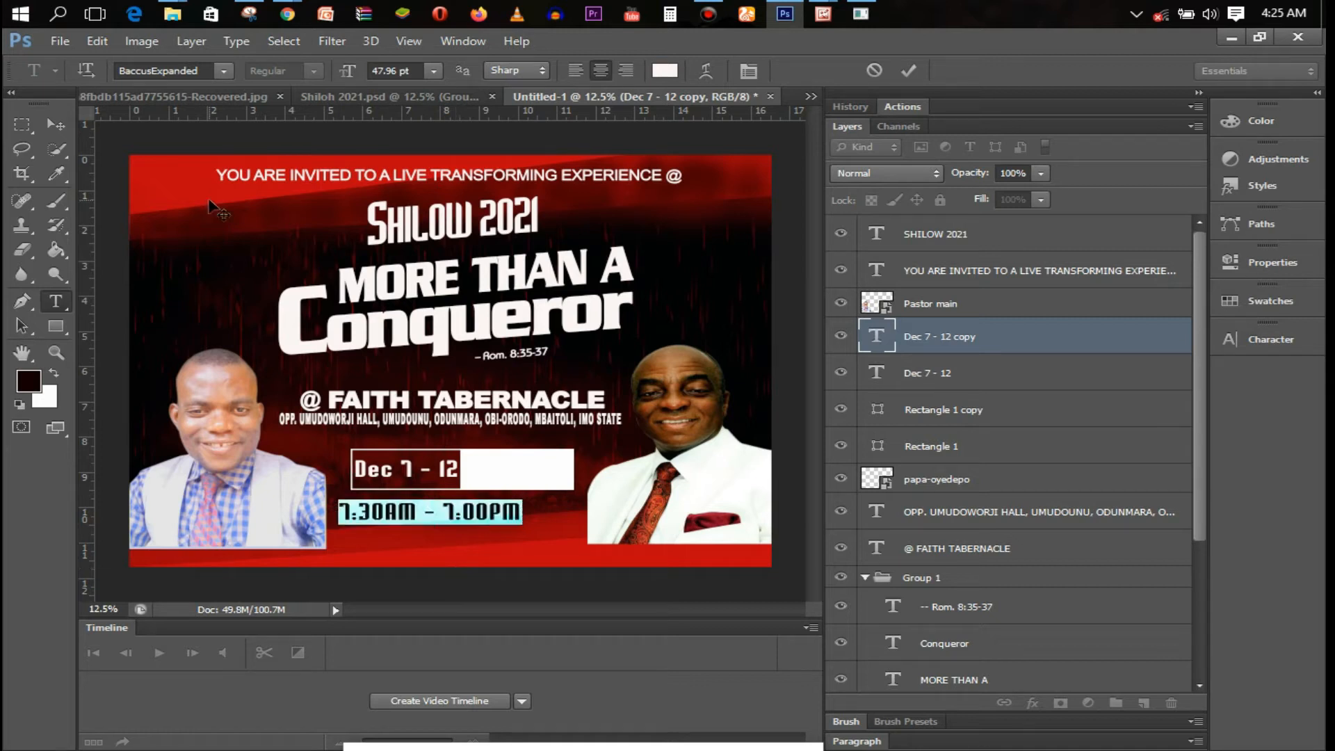
left_click(664, 71)
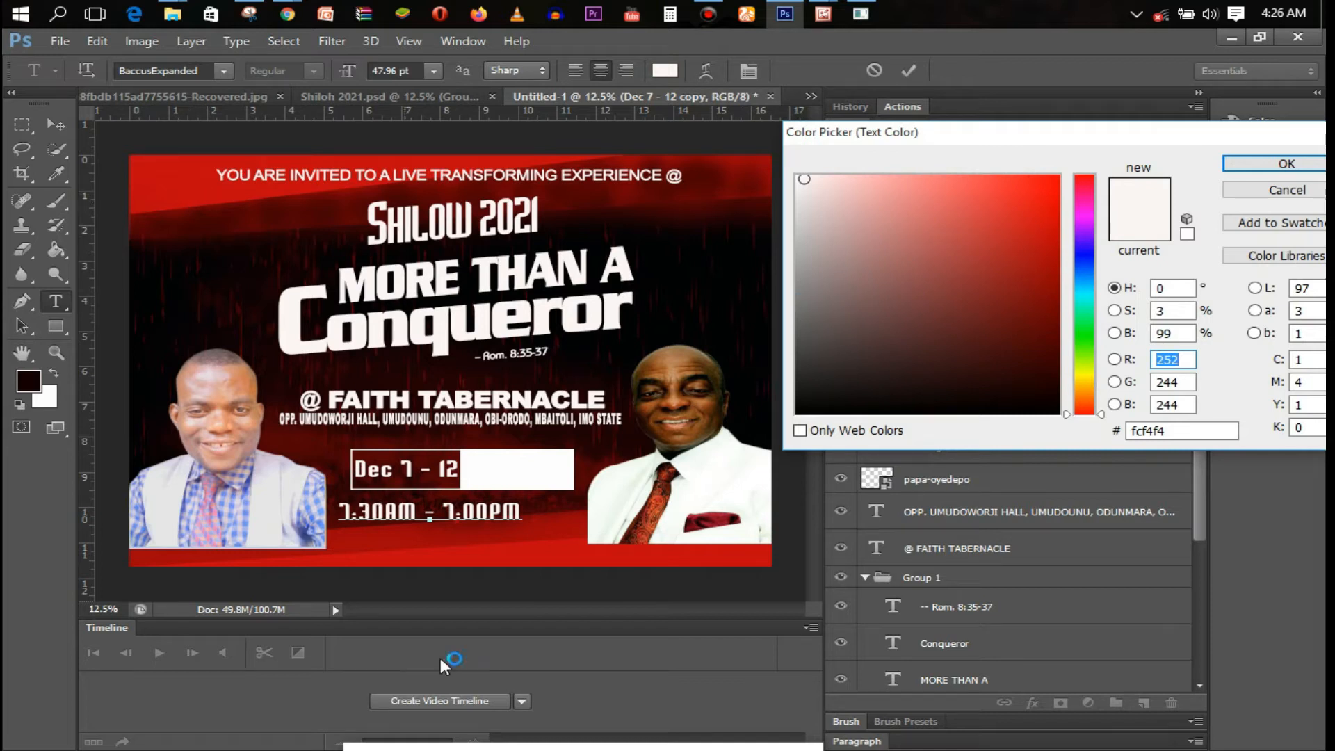
Color the time line dark red 9e0208, move it into the white box, and set 36 pt
left_click(406, 556)
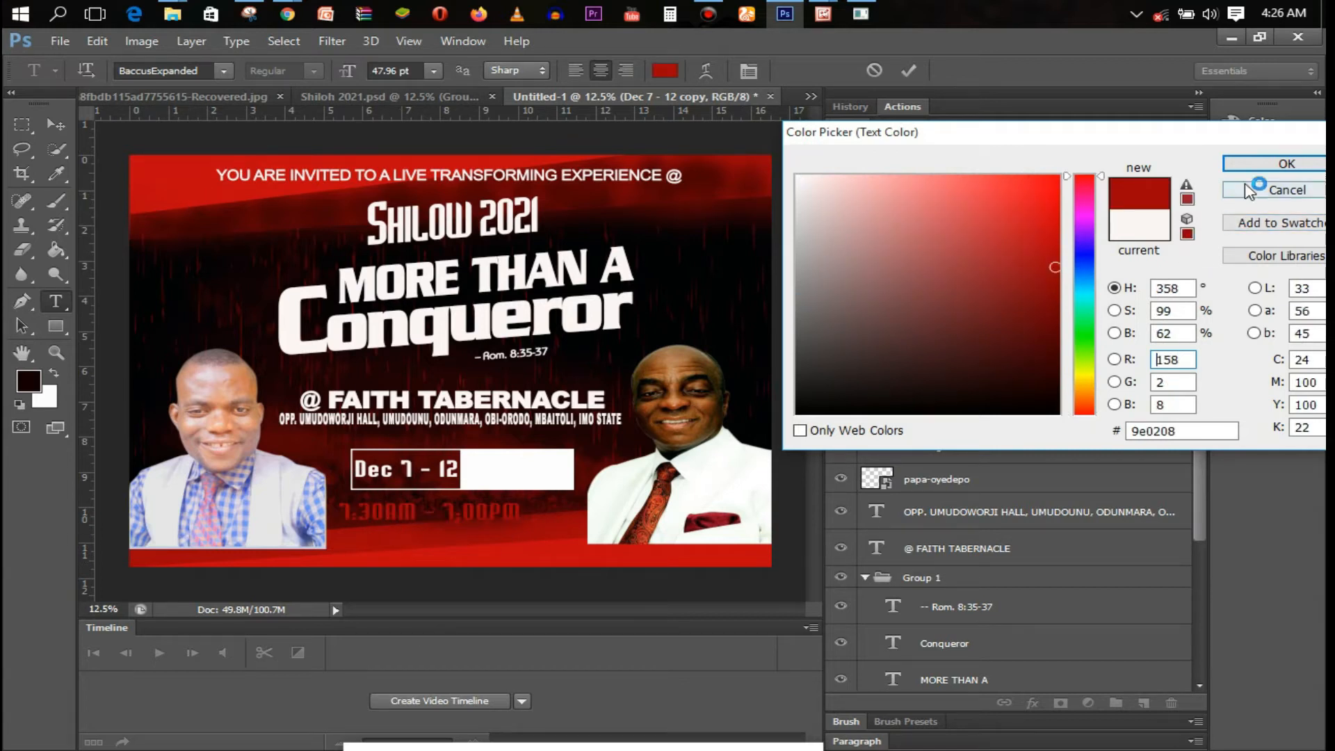
left_click(1283, 164)
left_click_drag(429, 550, 493, 511)
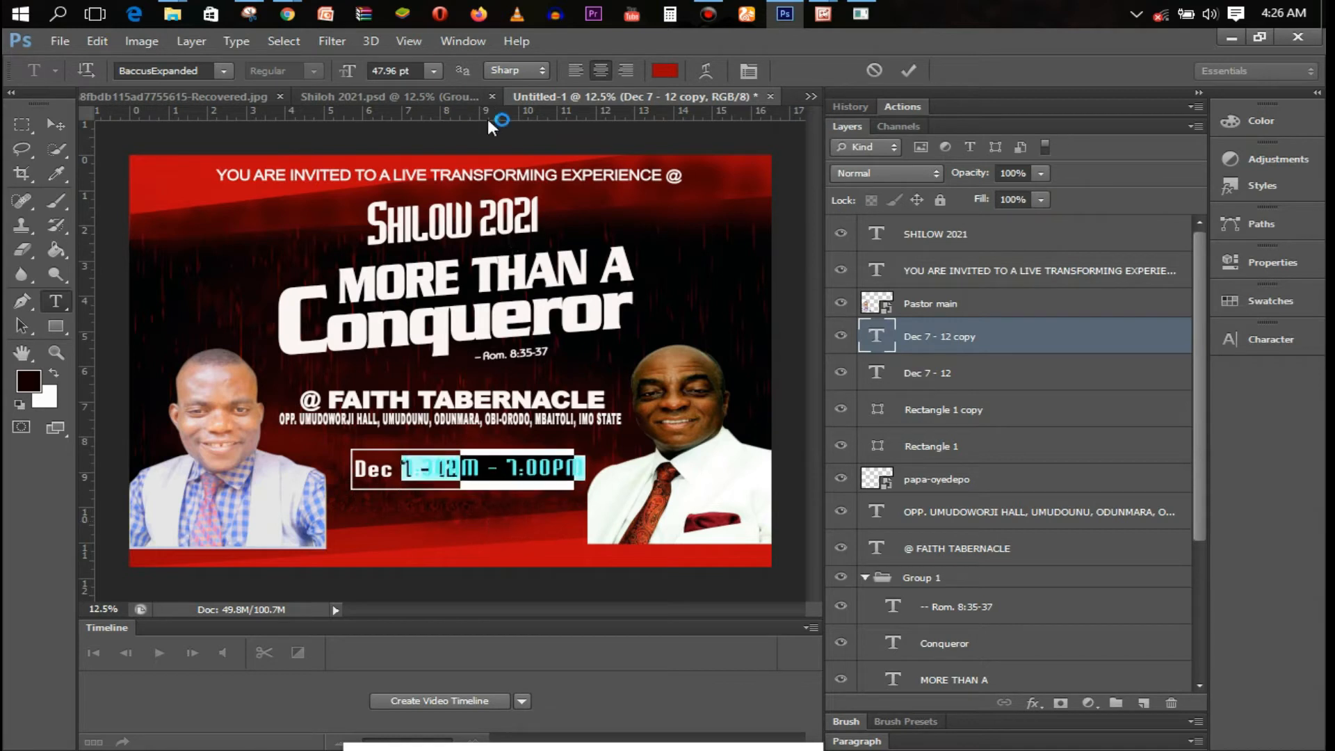
left_click(433, 70)
left_click(431, 328)
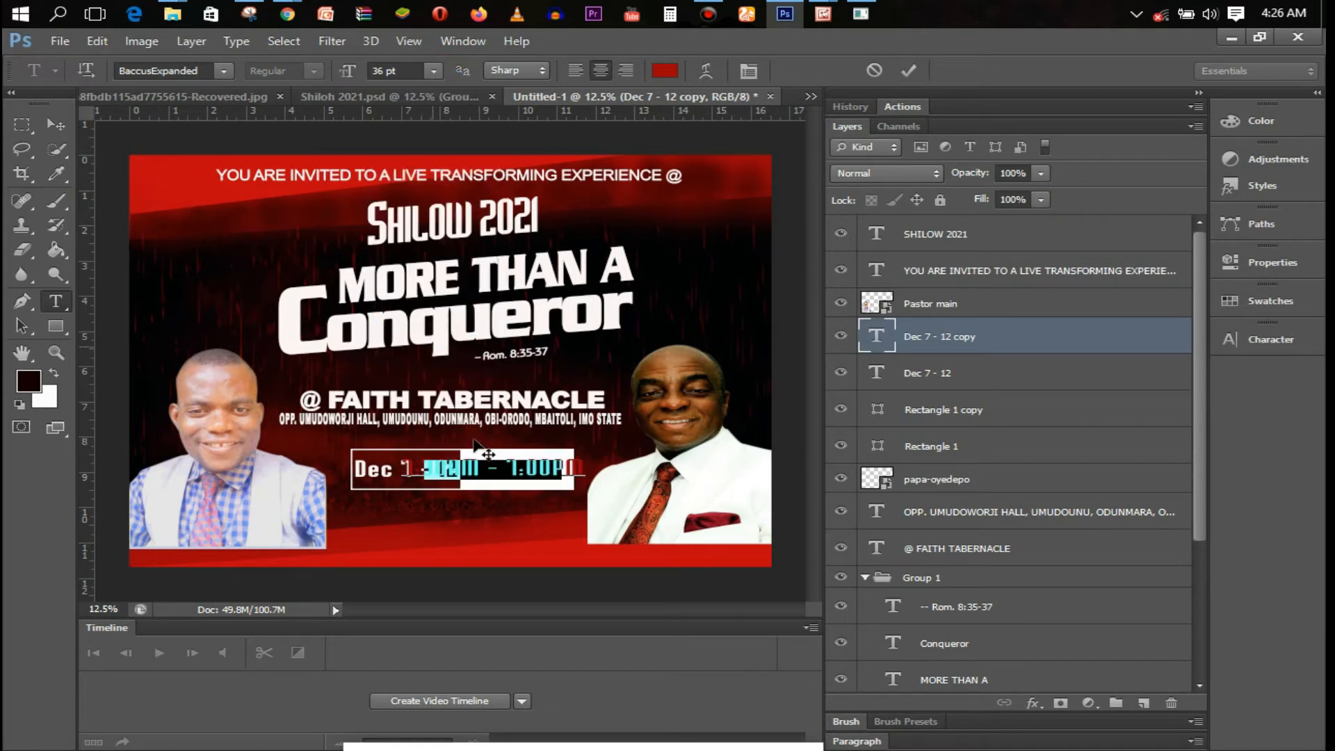
left_click(904, 74)
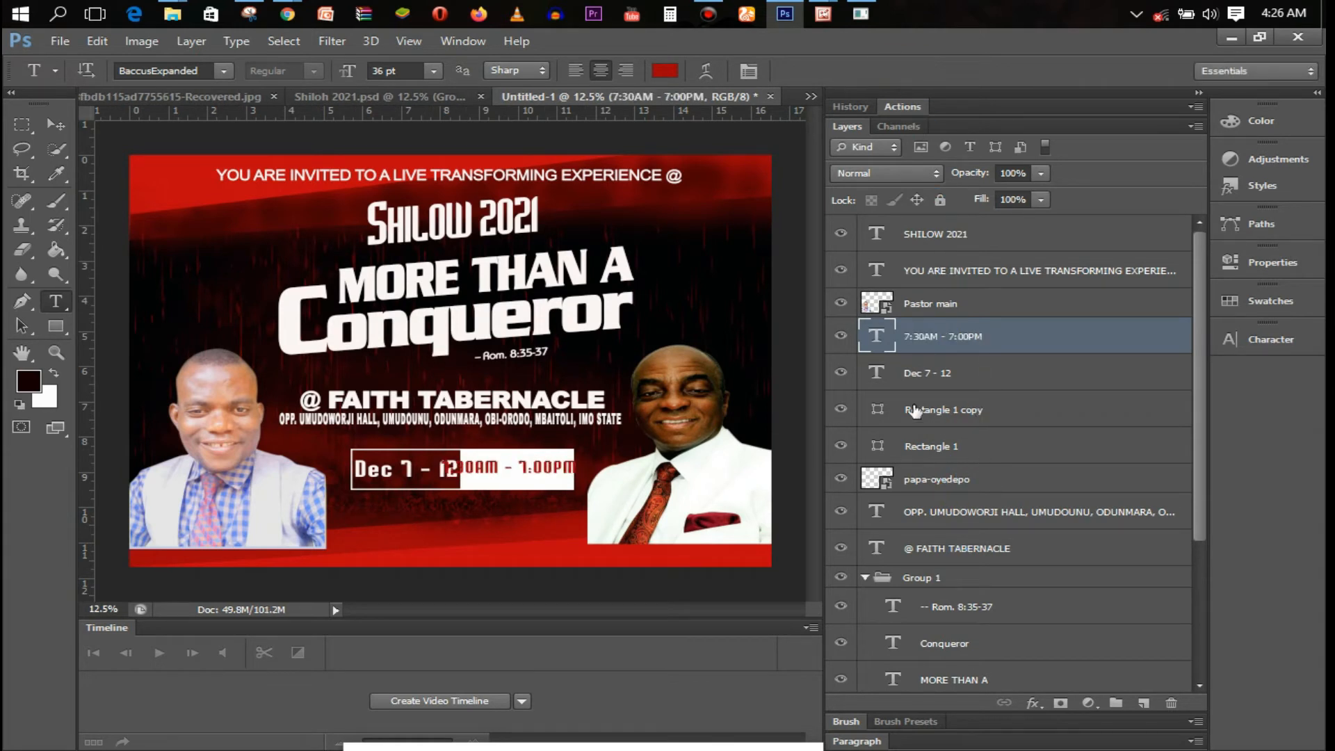
Widen the white time box to the right
left_click(841, 409)
left_click(968, 447)
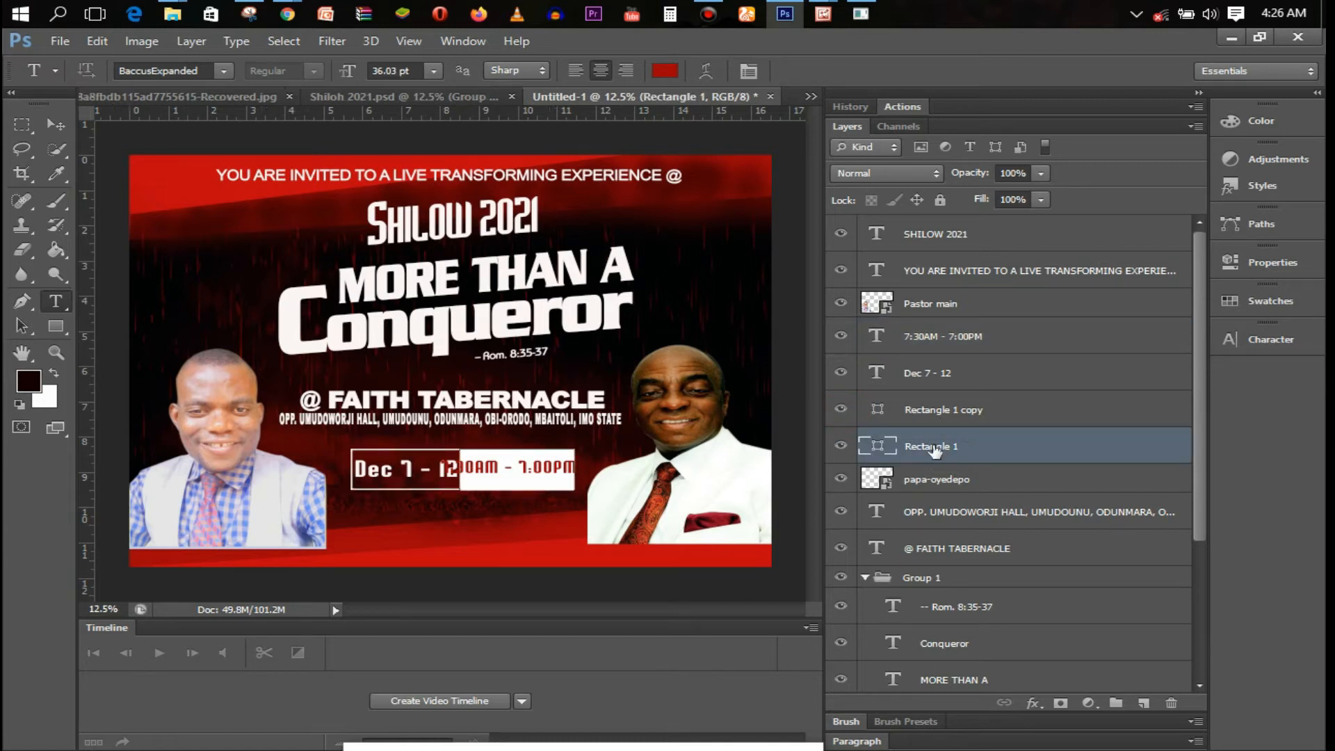
key("ctrl+t")
left_click_drag(575, 470, 597, 469)
key("t")
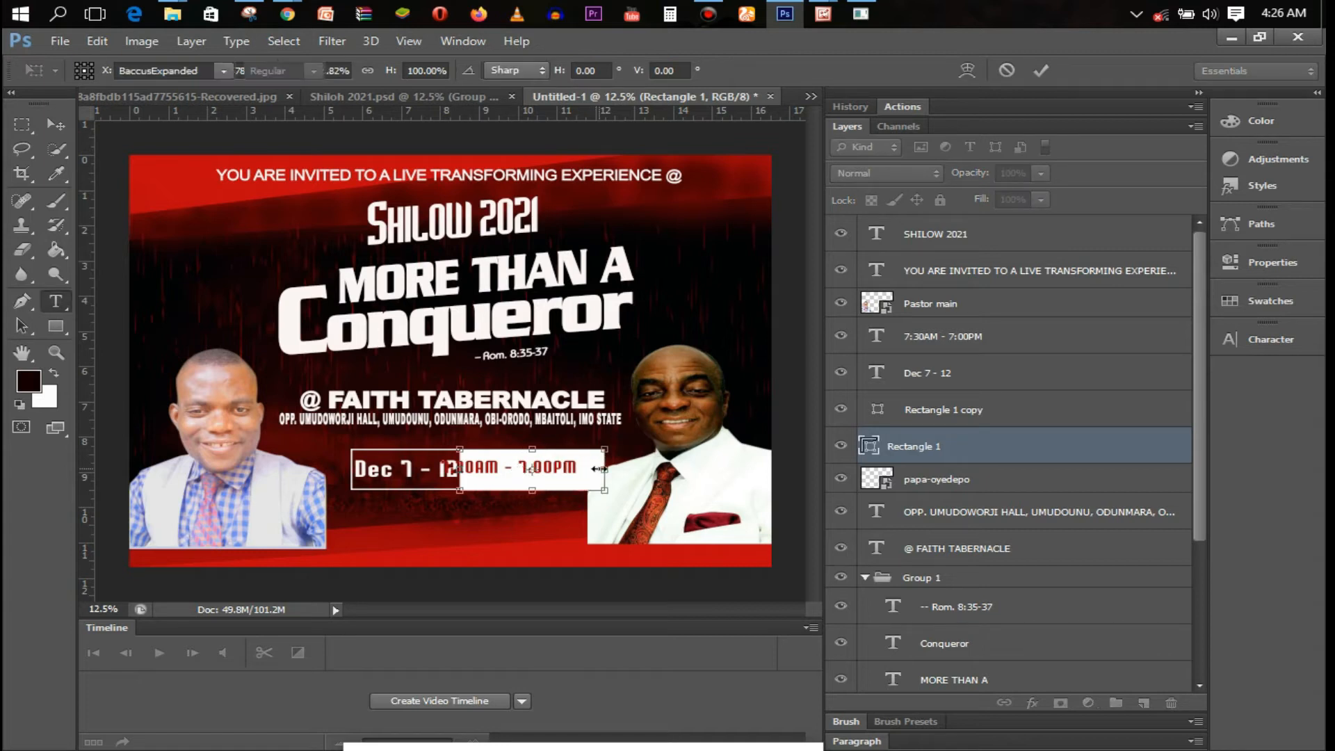
key("Return")
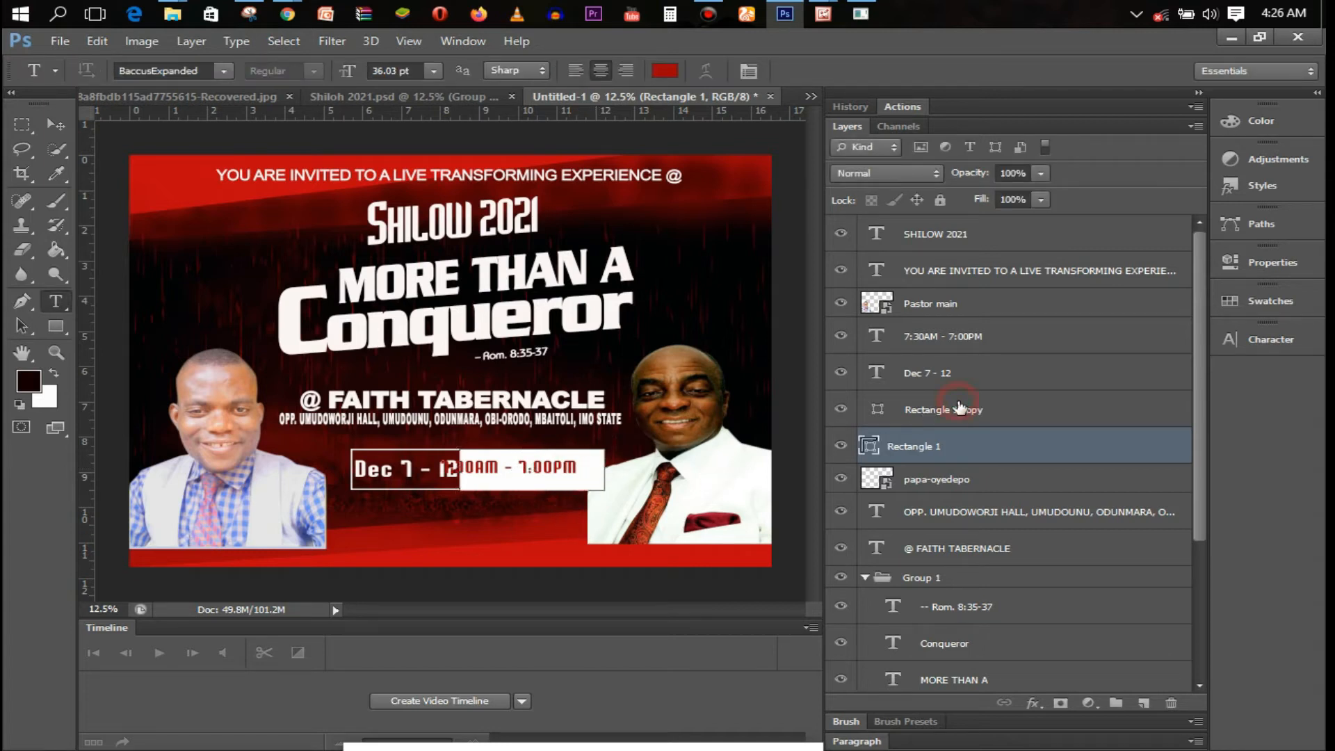
Shift both boxes left together and adjust the date box outline
left_click(959, 409, "ctrl")
mouse_move(525, 513)
left_mouse_down()
mouse_move(503, 516)
mouse_move(519, 513)
left_mouse_up()
left_click(940, 418, "ctrl")
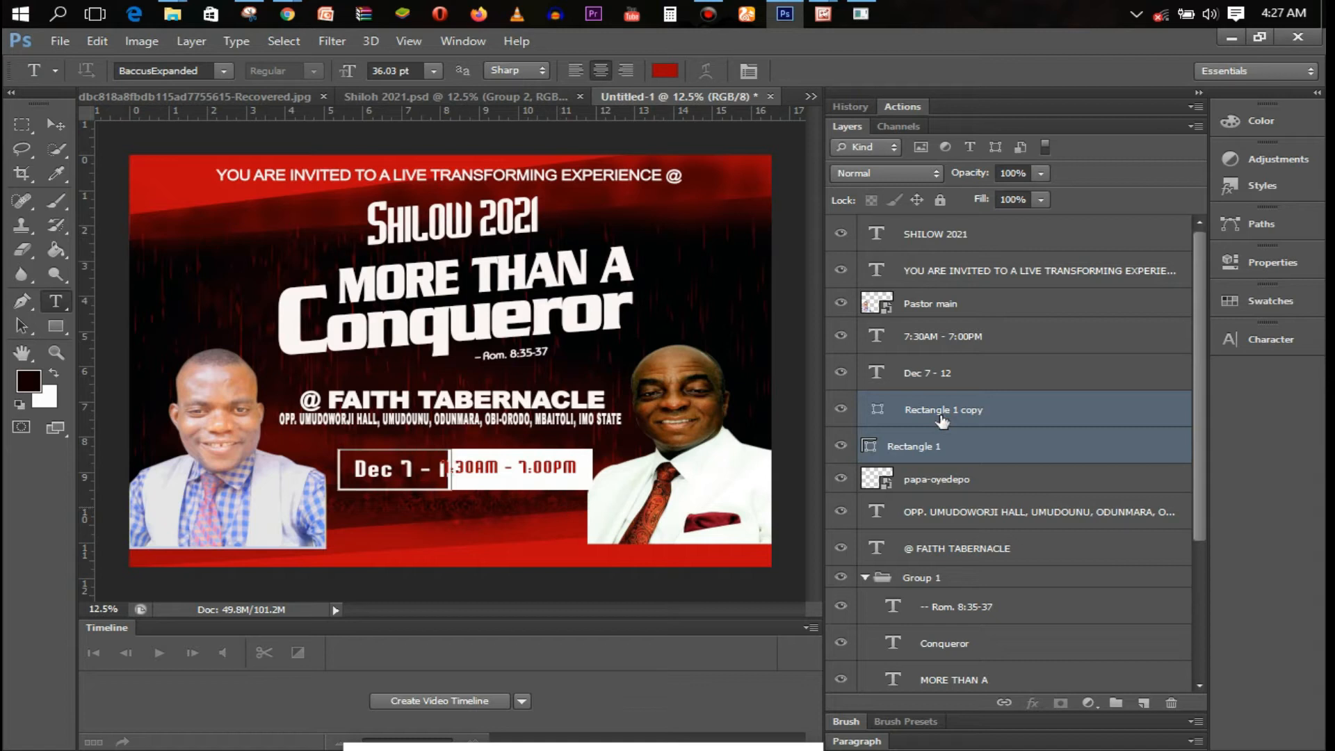
left_click(942, 420)
key("ctrl+t")
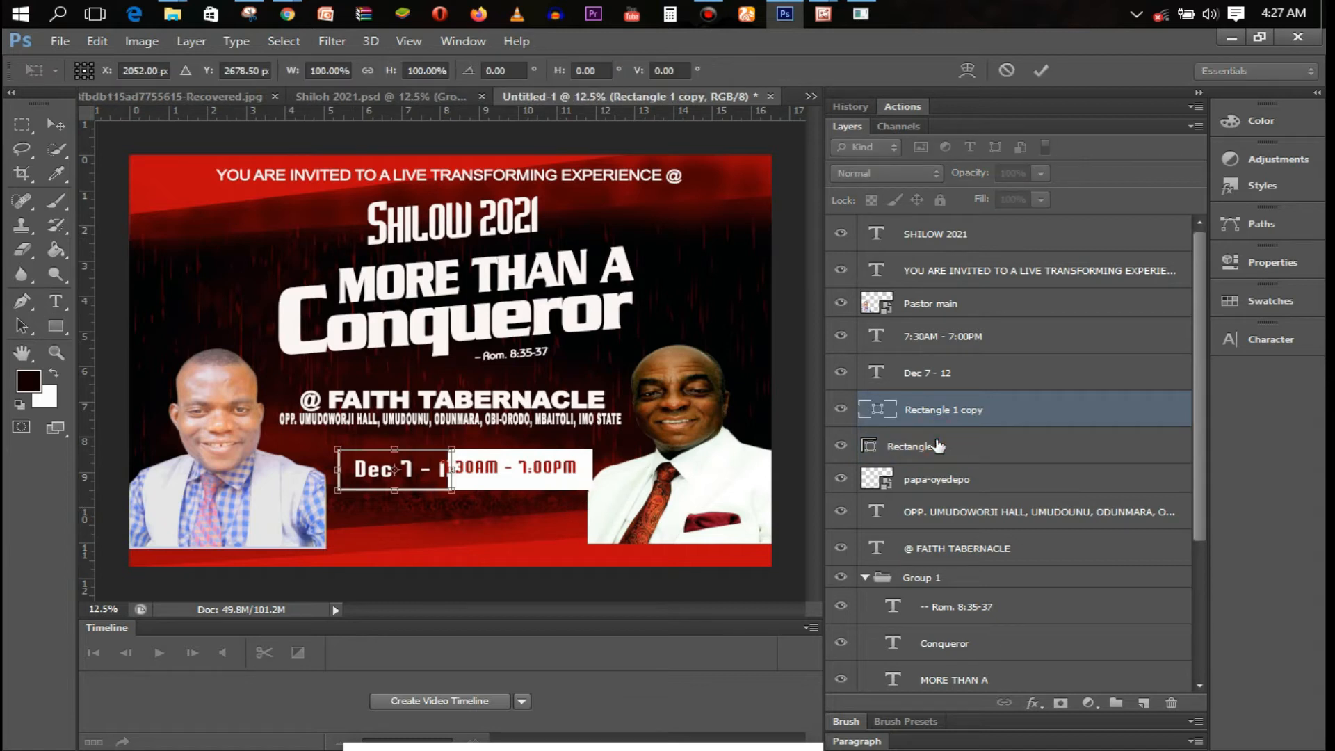
key("t")
key("Return")
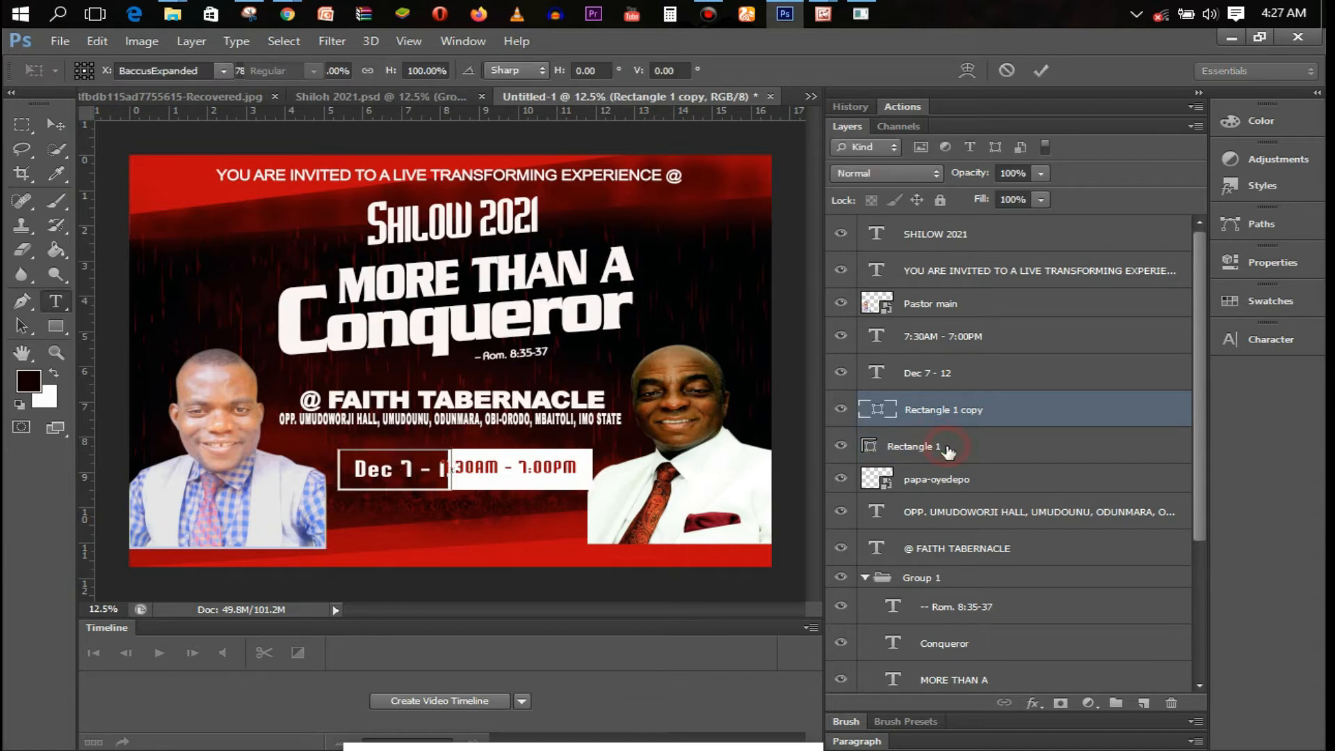
Narrow the white box slightly so the full 'Dec 7 - 12' date shows
left_click(947, 450)
key("ctrl+t")
left_click_drag(592, 469, 579, 468)
key("Return")
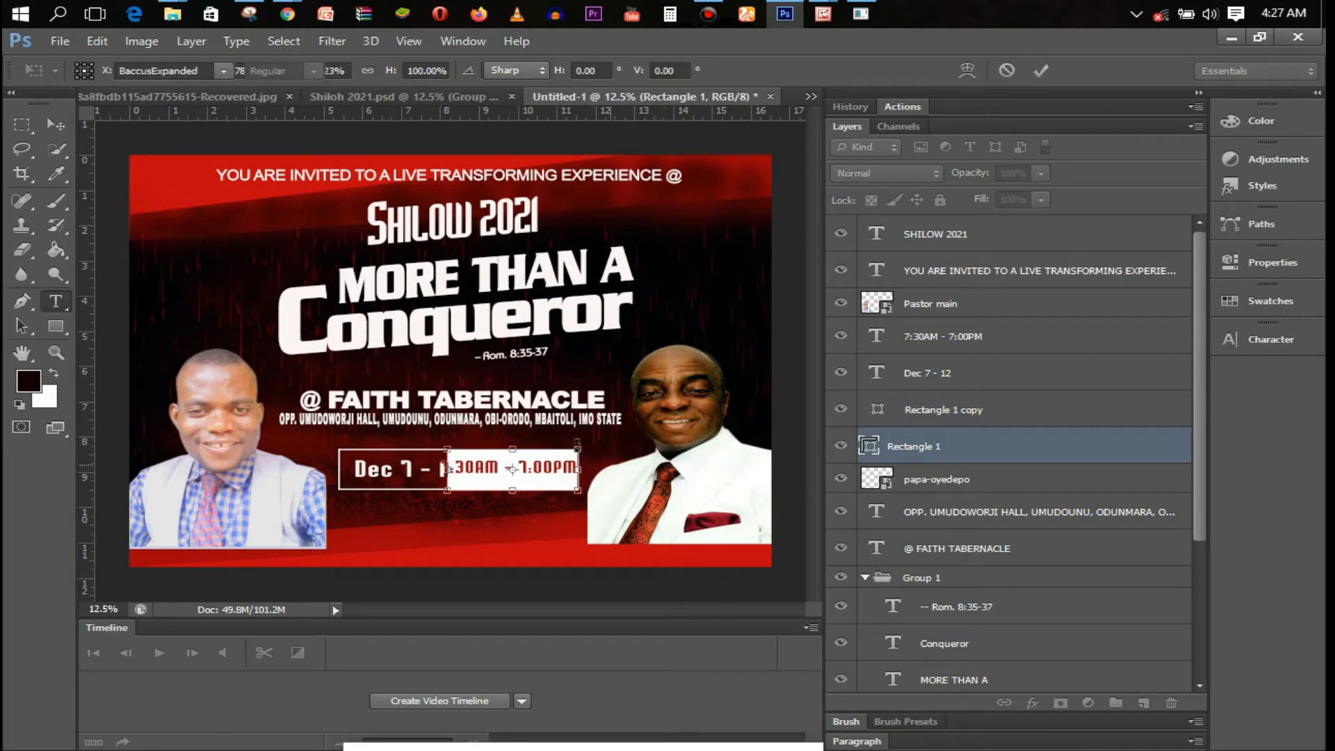
left_click(395, 470)
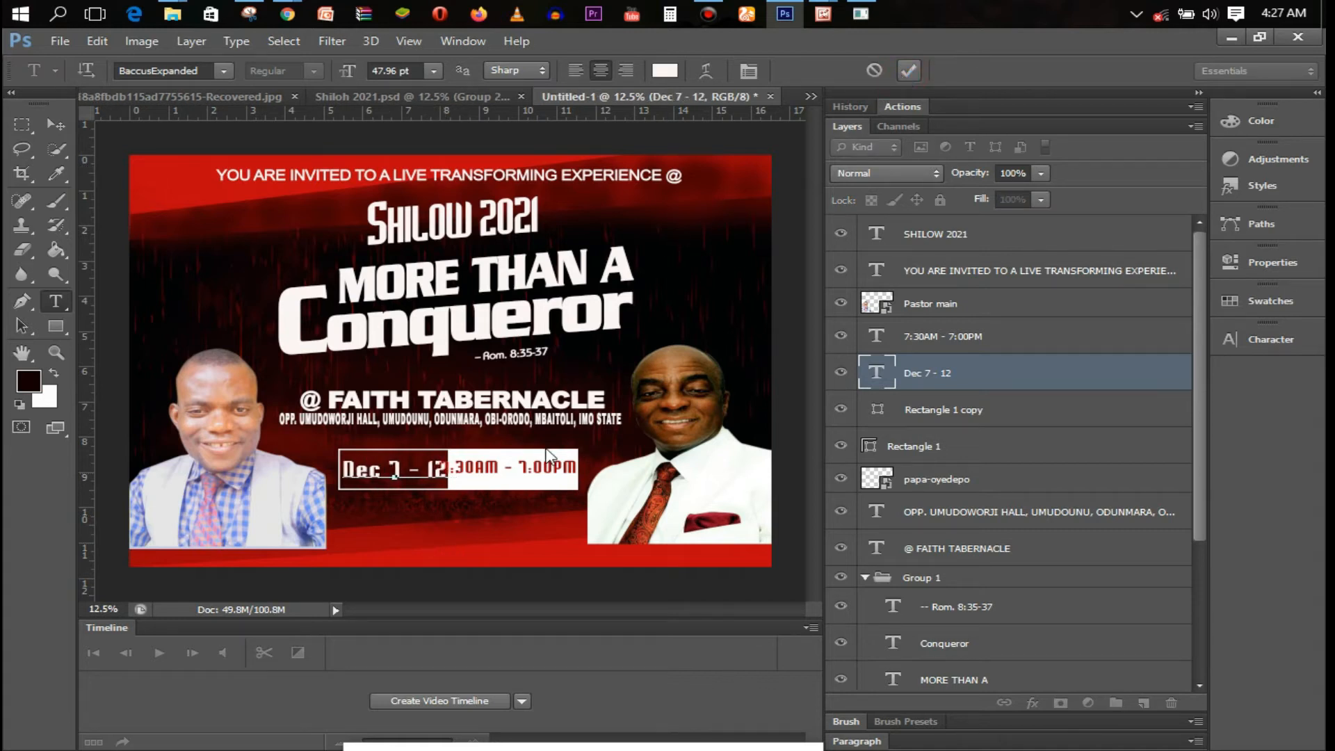
left_click(504, 473)
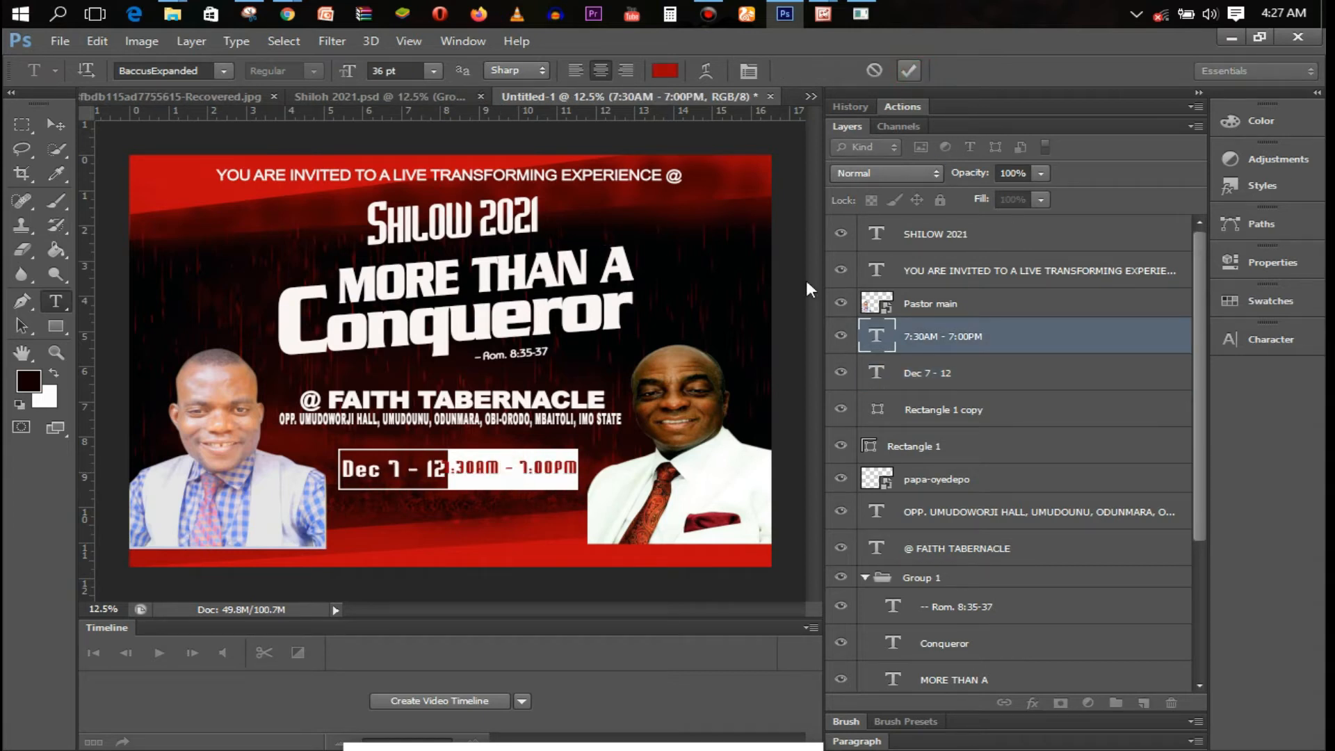
Squeeze the red time line narrower from both sides
key("ctrl+Return")
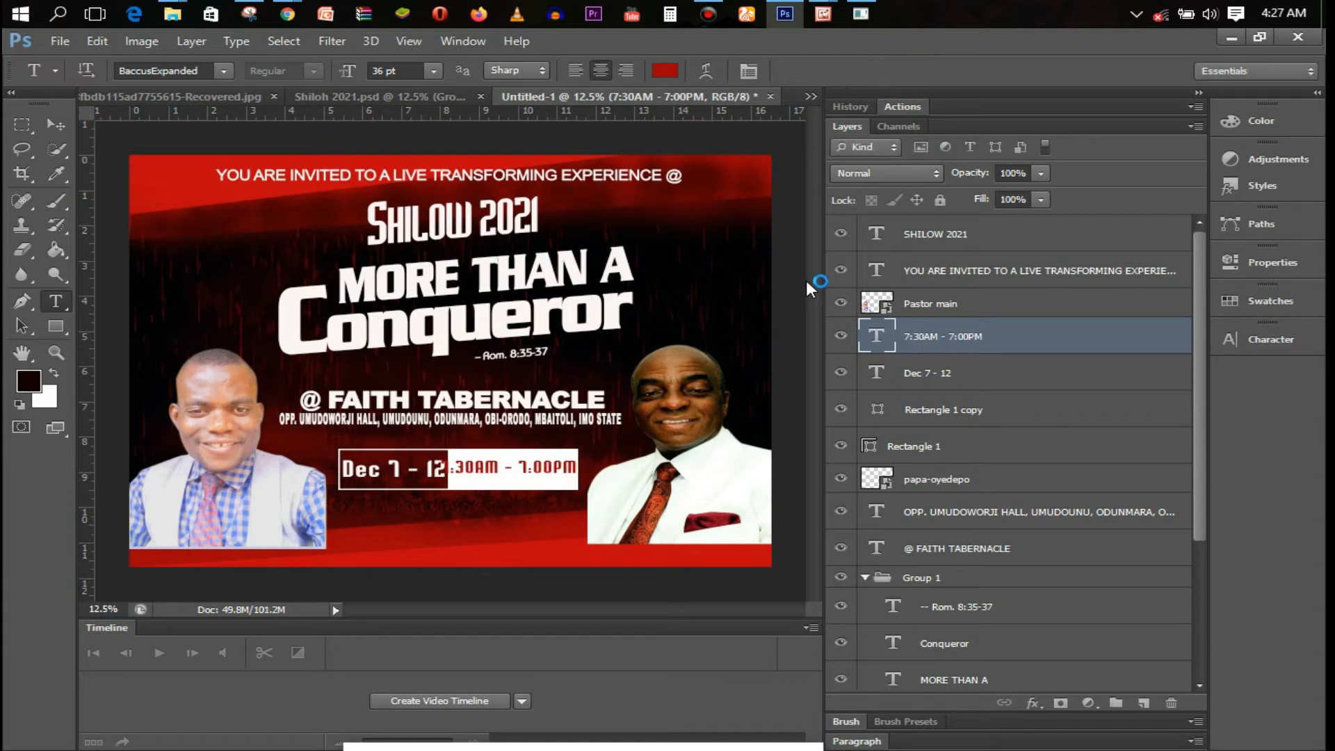
key("ctrl+t")
left_click_drag(440, 466, 456, 467)
left_click_drag(577, 467, 541, 470)
key("t")
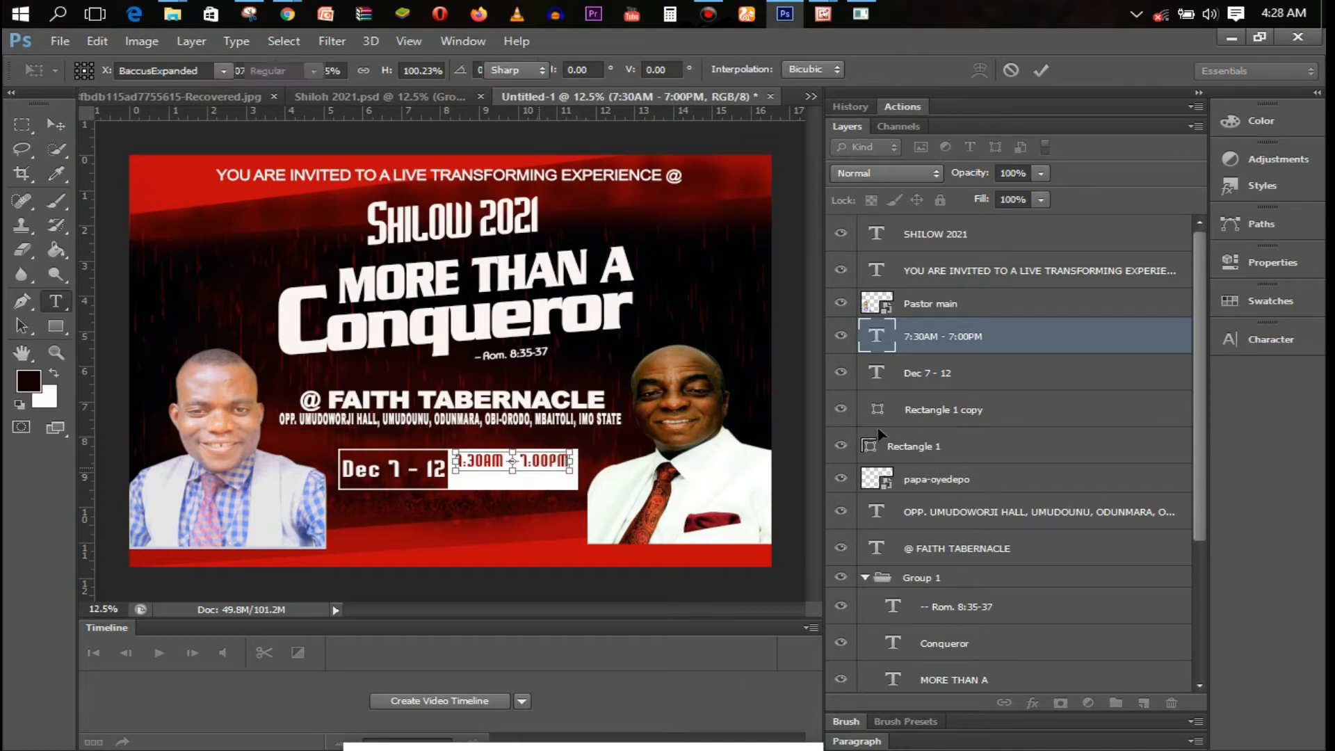
key("Return")
Duplicate the time line as a black 'Promt Everyday' line beneath it
key("ctrl+j")
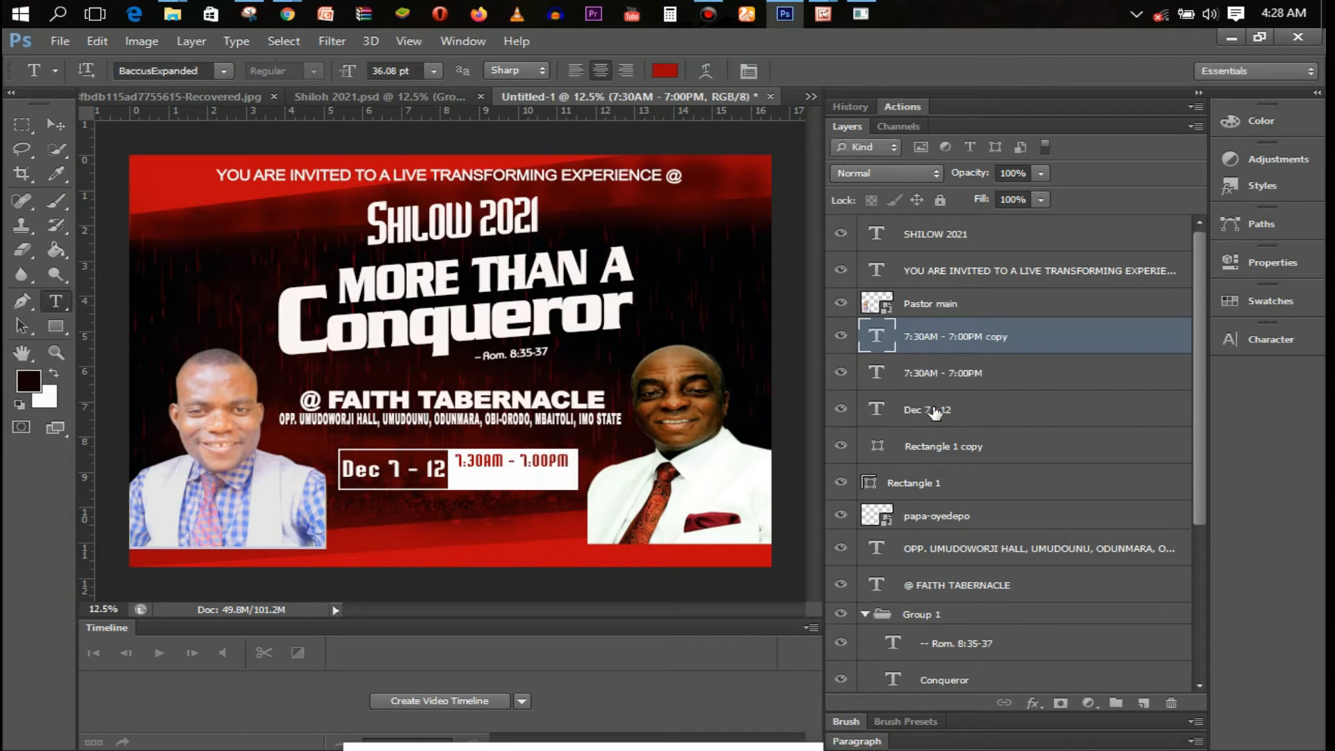
left_click(506, 464)
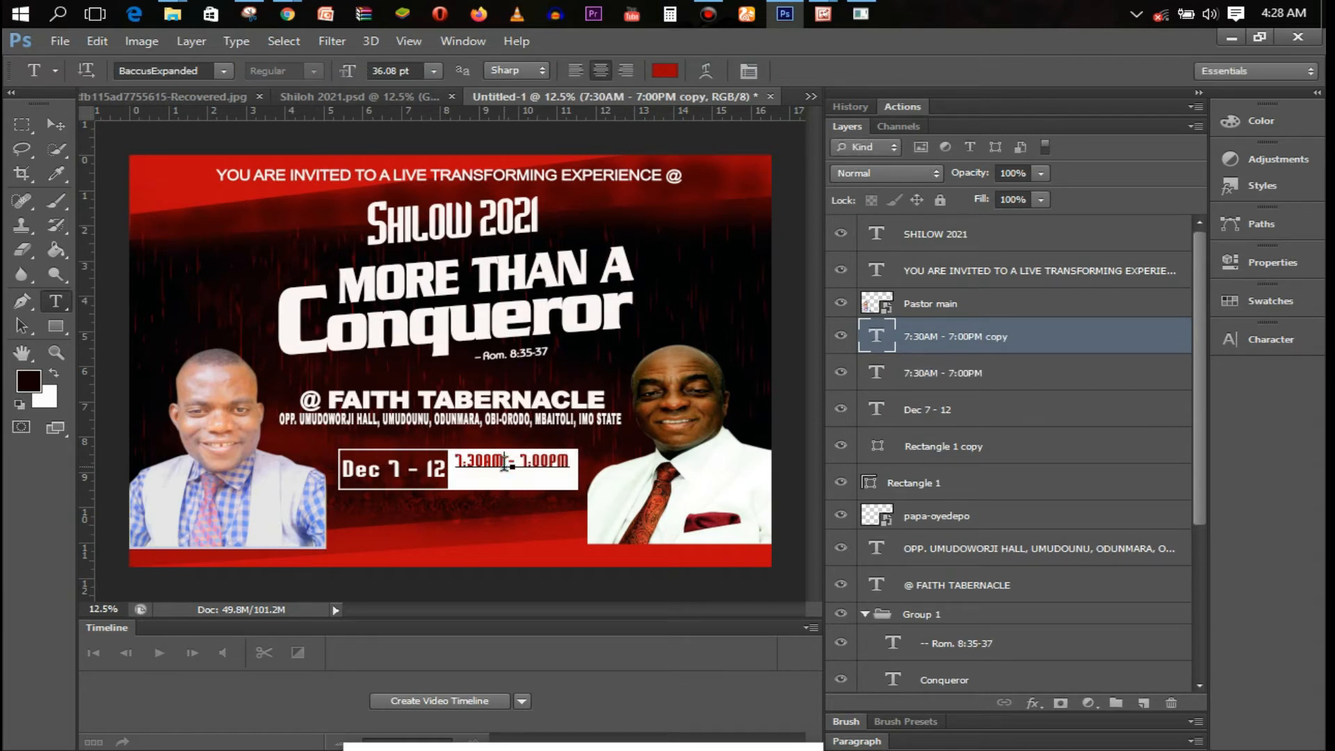
key("ctrl+a")
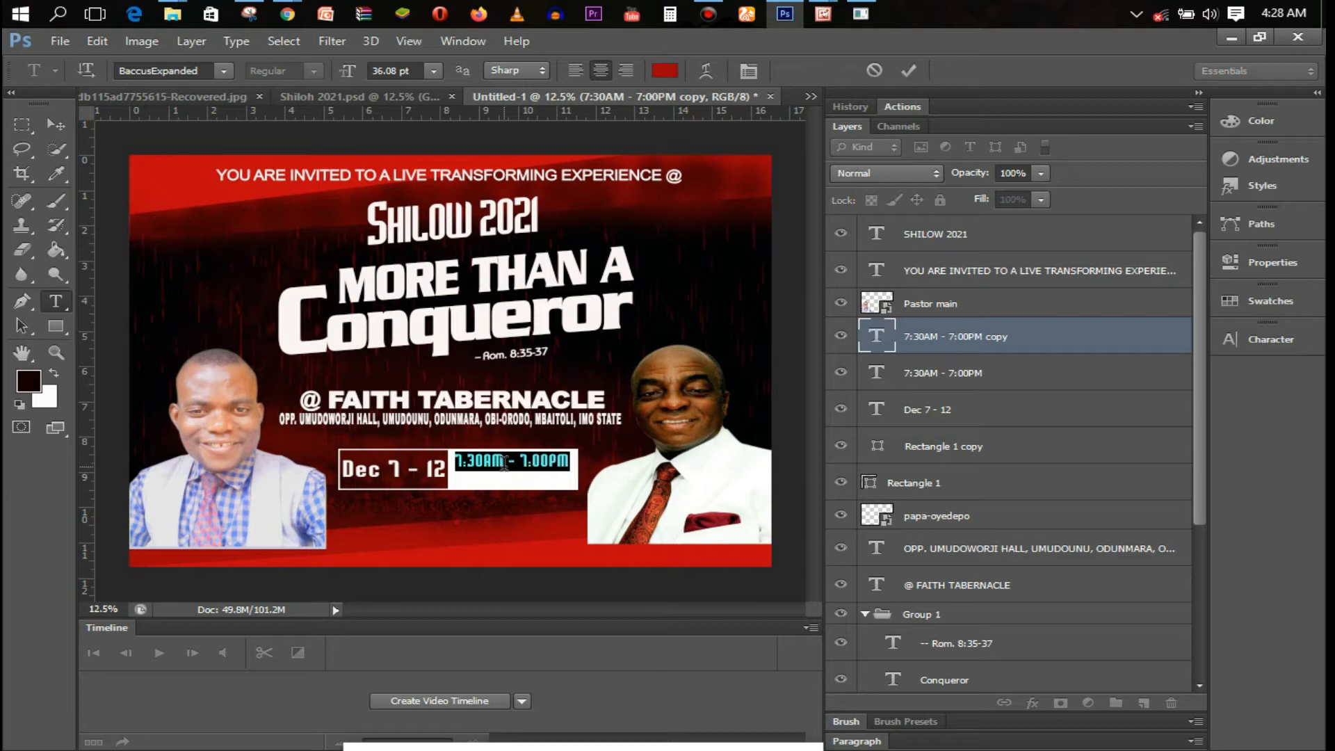
type("Prompt Everyday")
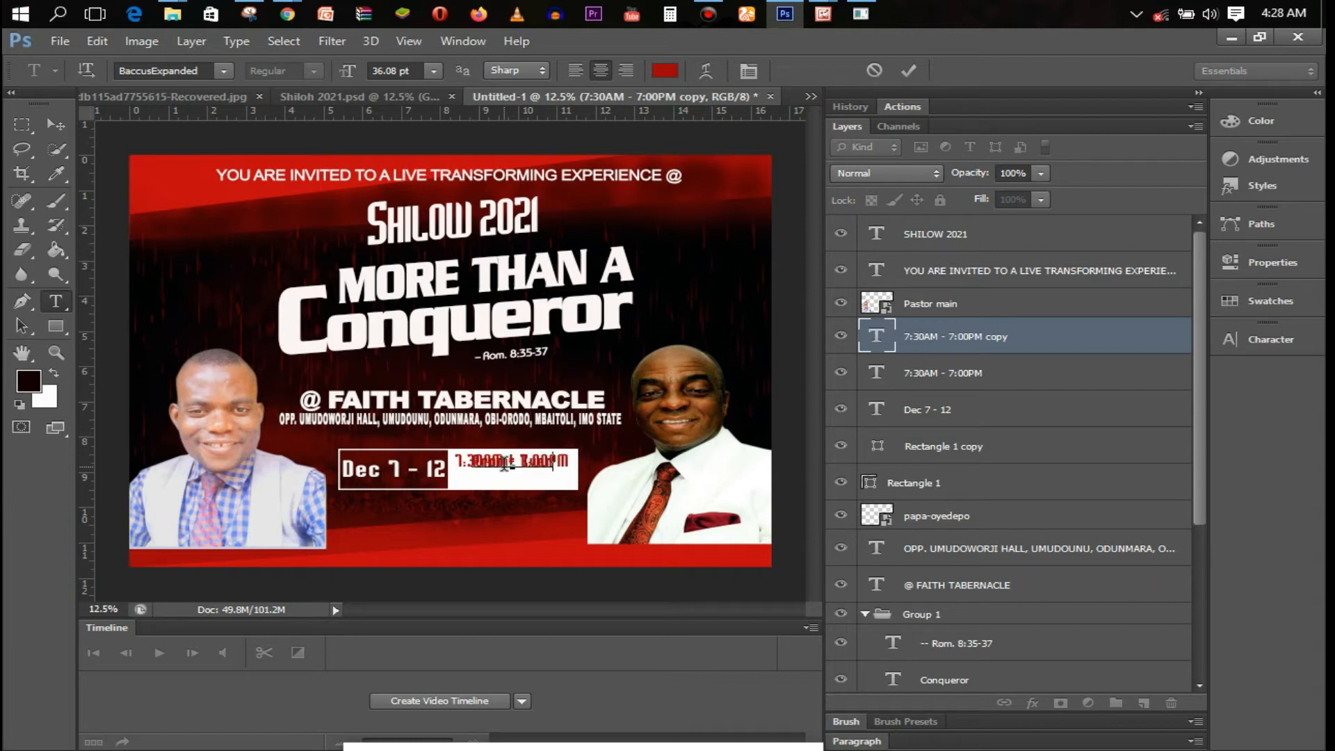
key("ctrl+a")
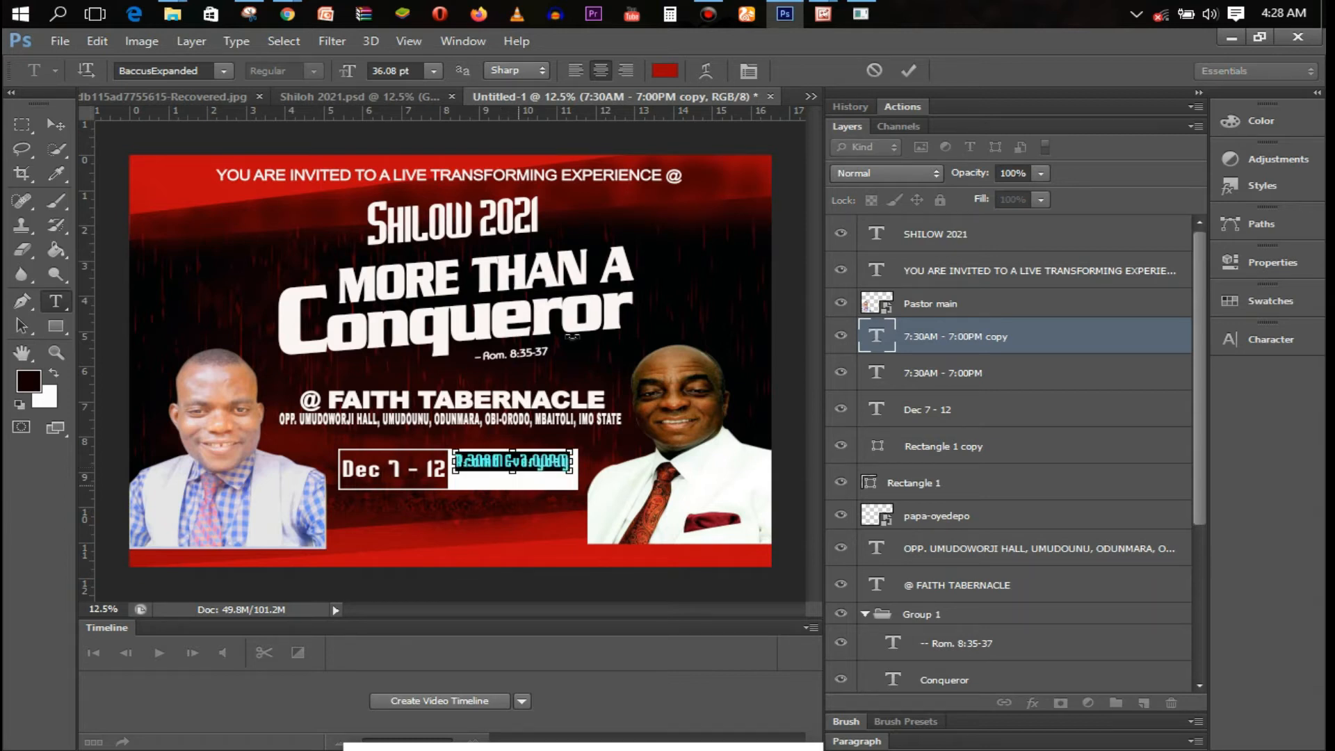
left_click(669, 75)
type("030303")
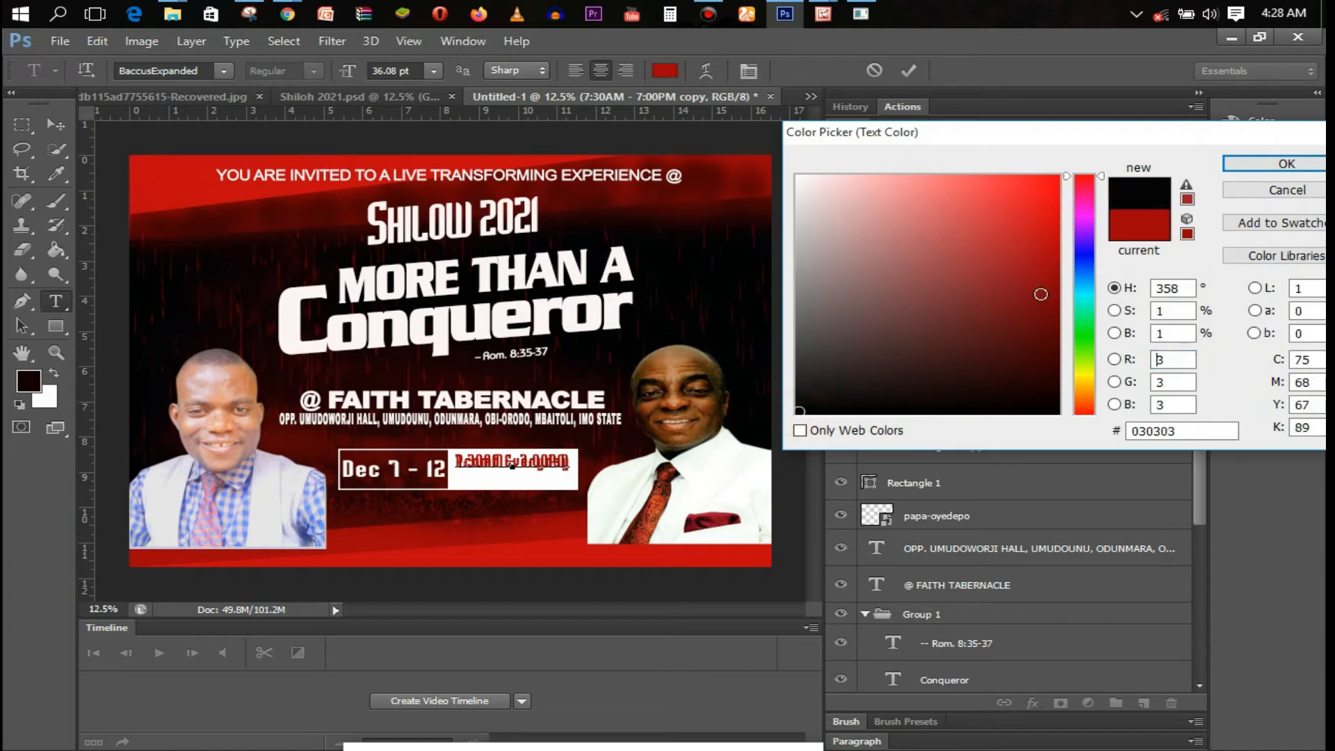
left_click(1286, 164)
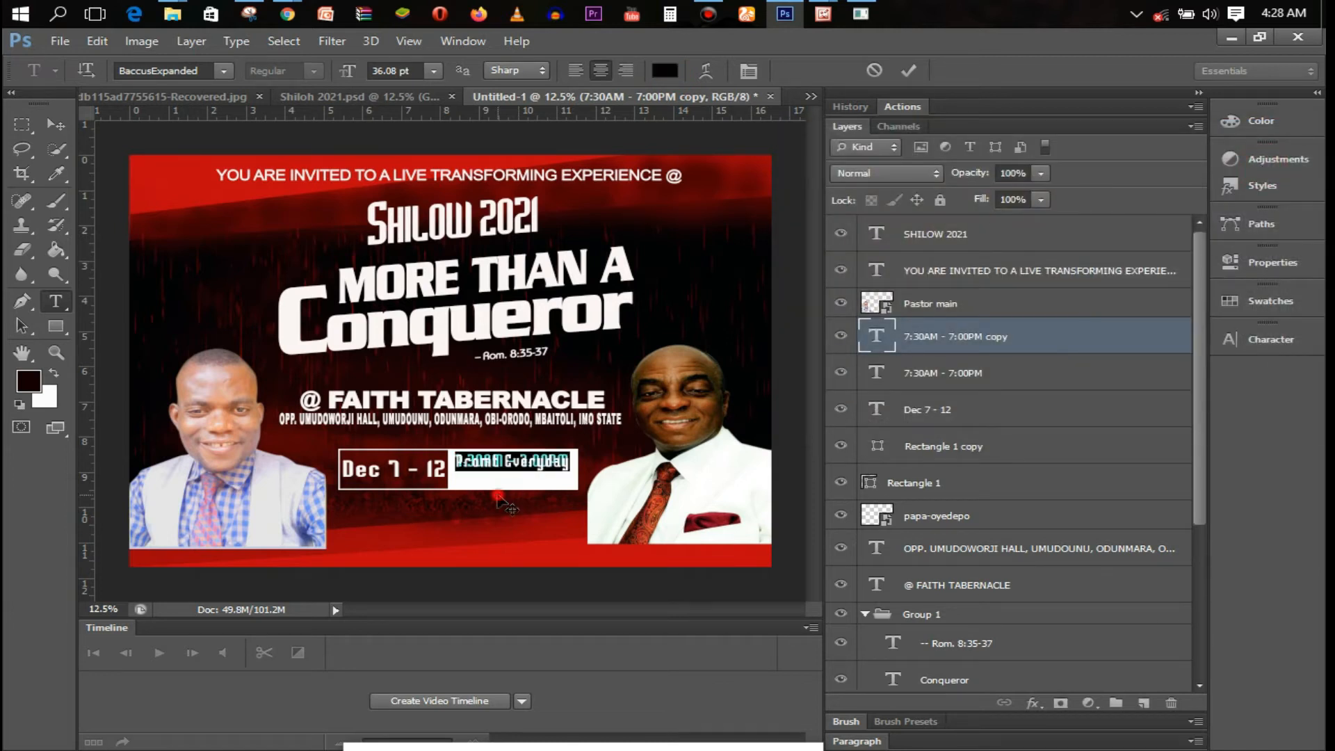
left_click(917, 70)
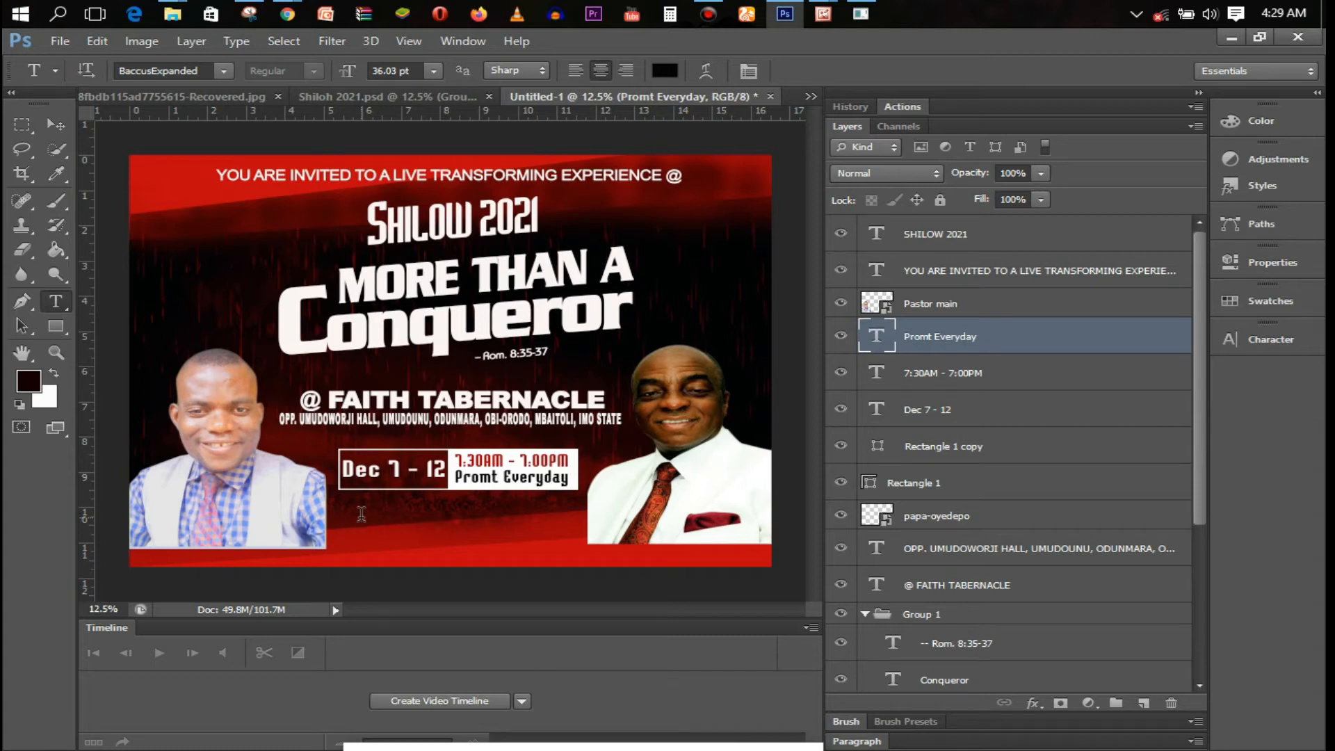
Start a new text line below the date box at 24 pt in Arial
left_click(361, 512)
left_click(433, 71)
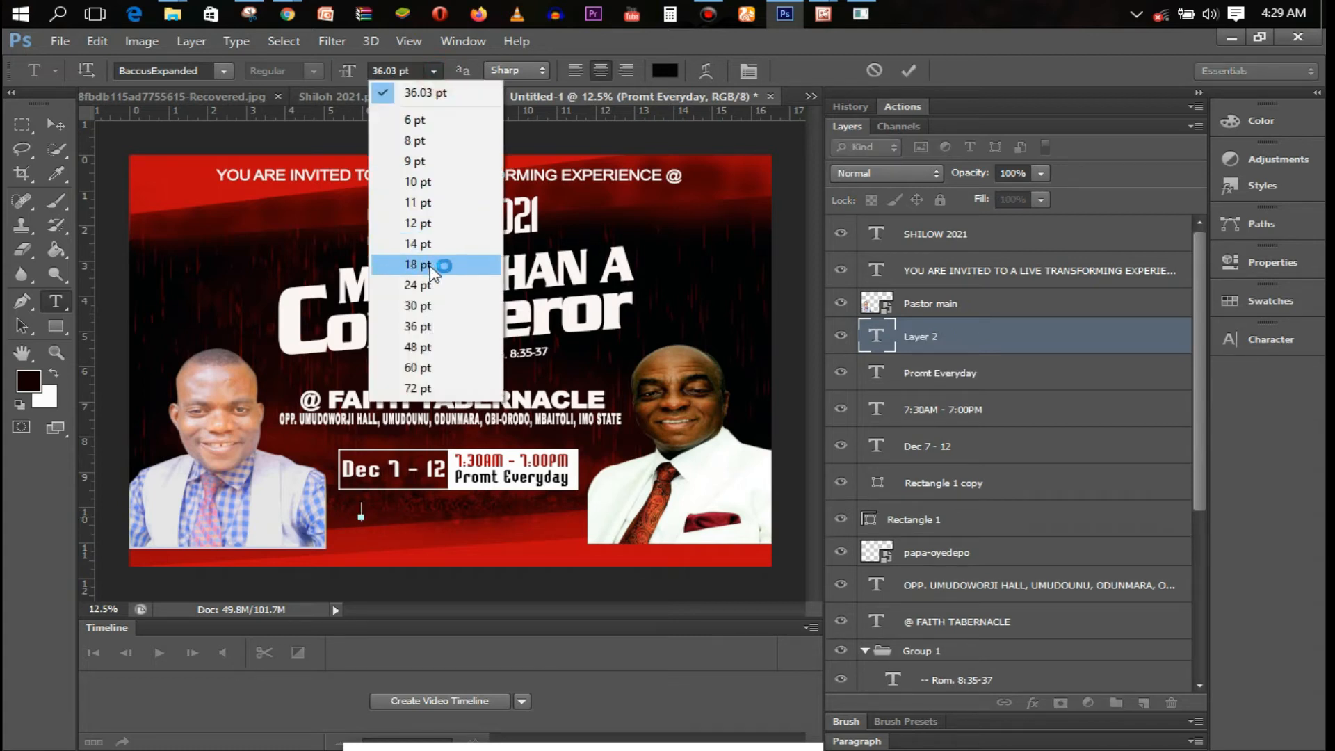
left_click(410, 292)
left_click(174, 70)
type("AR BERKLEY")
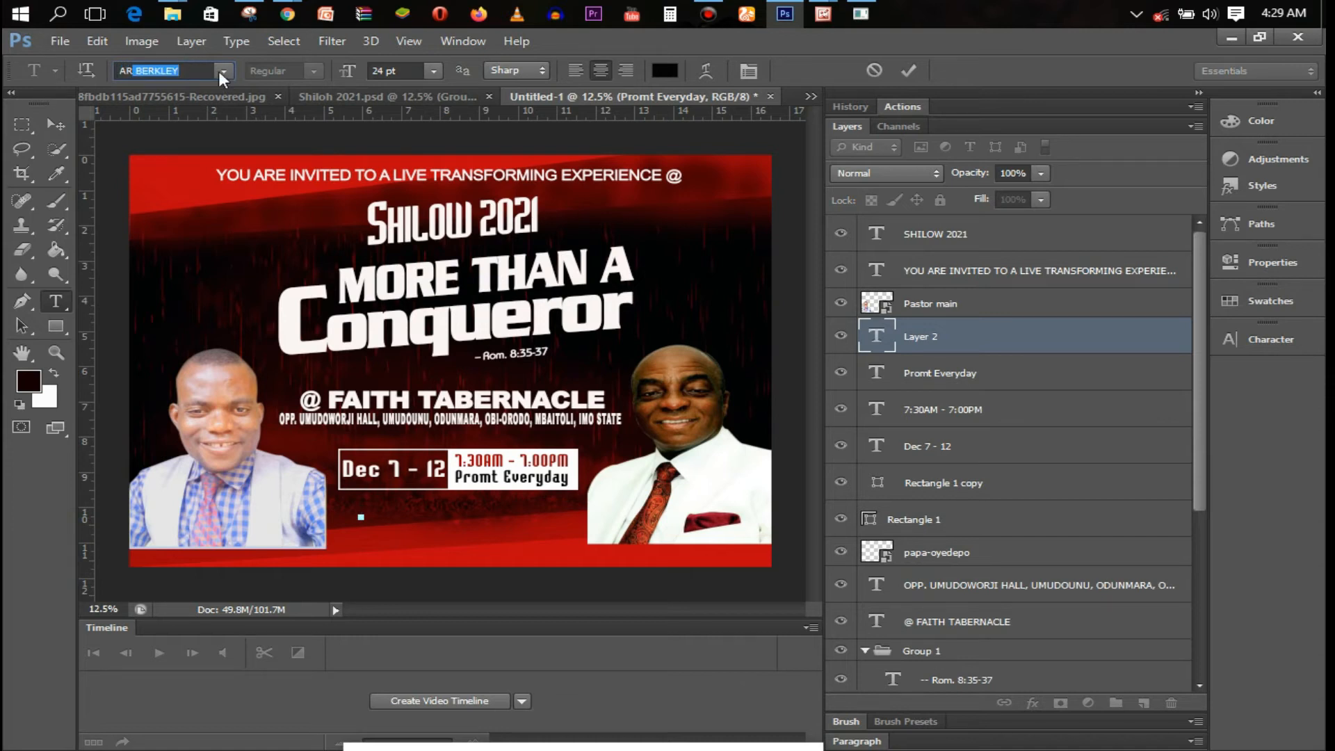
left_click(223, 72)
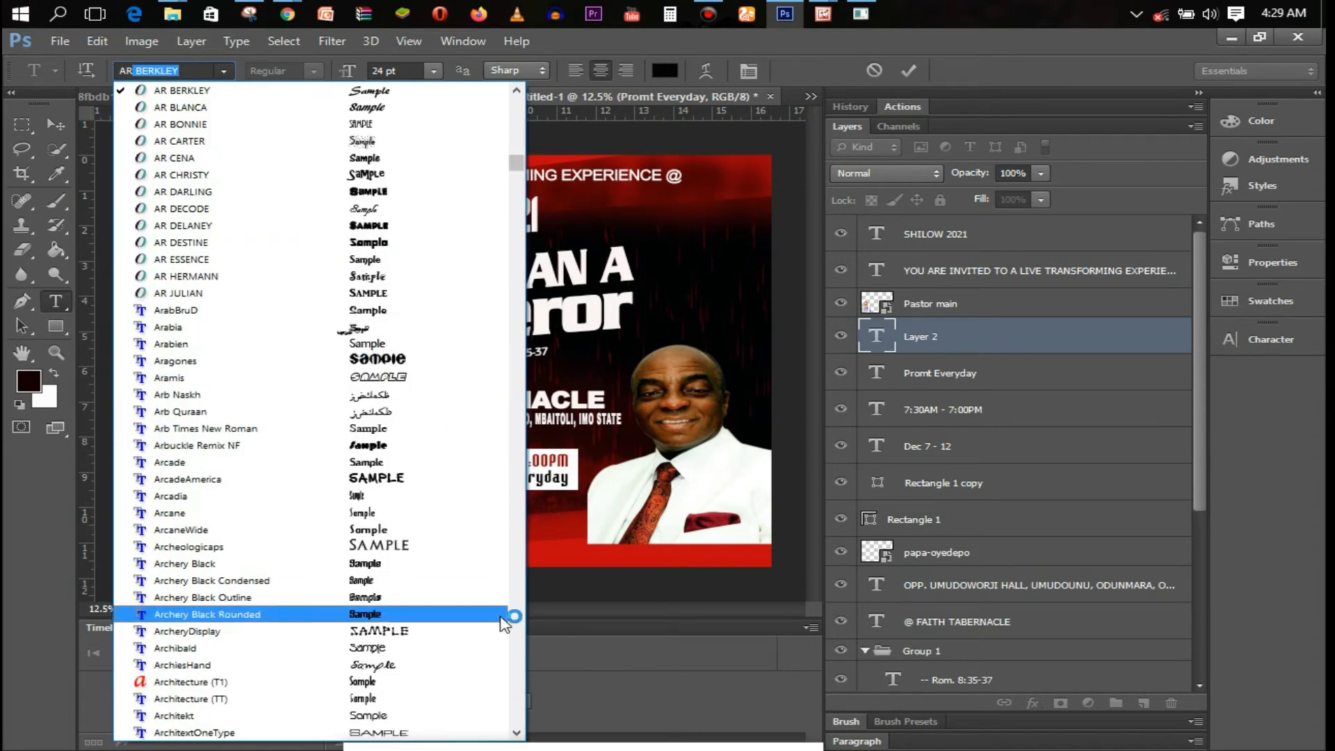
scroll(522, 723, "down", 6)
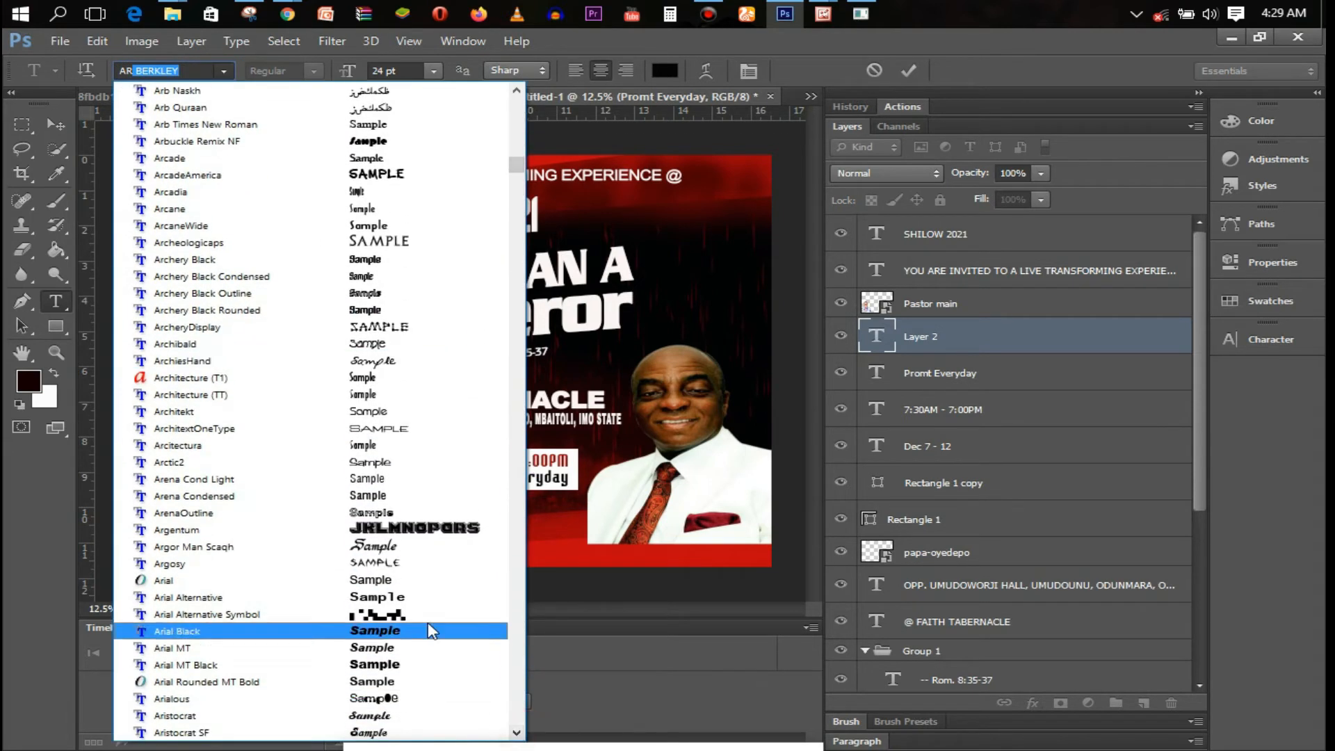
left_click(423, 584)
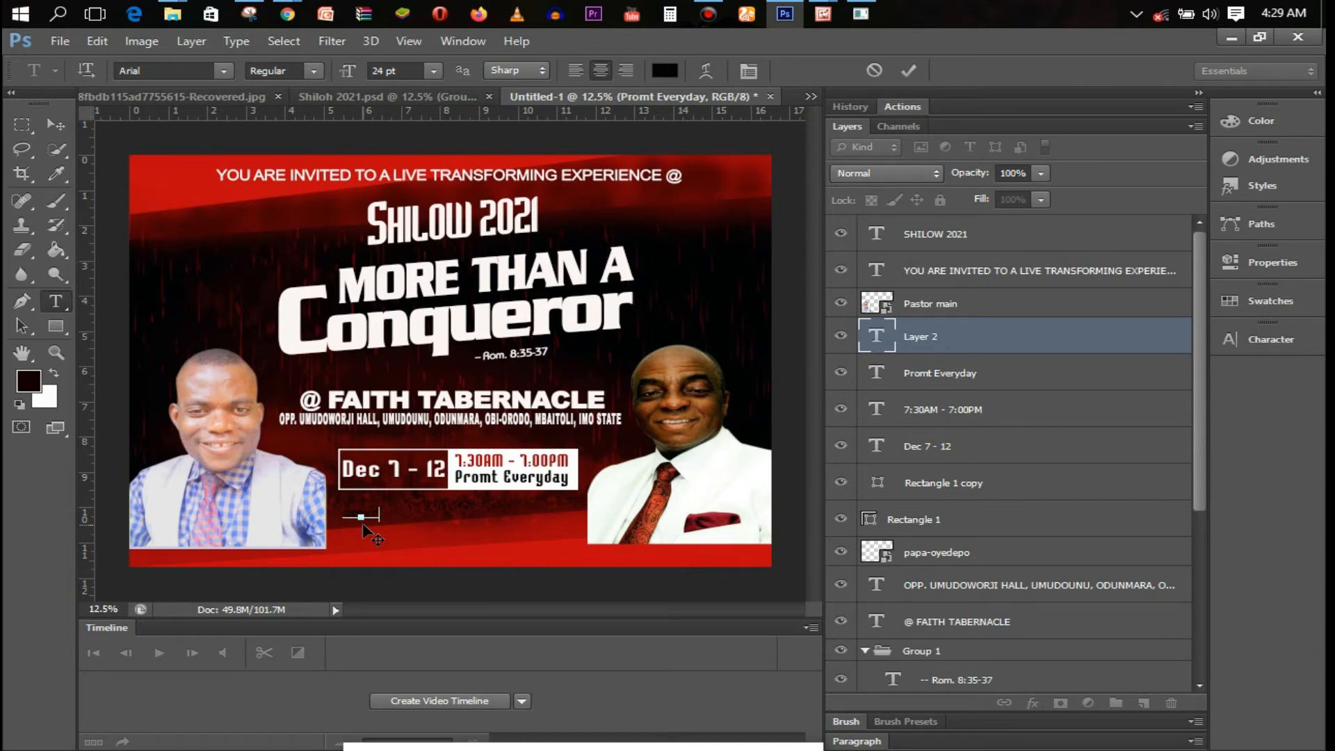
Set the text colour to white and type the ministry's social-media handle
left_click(664, 70)
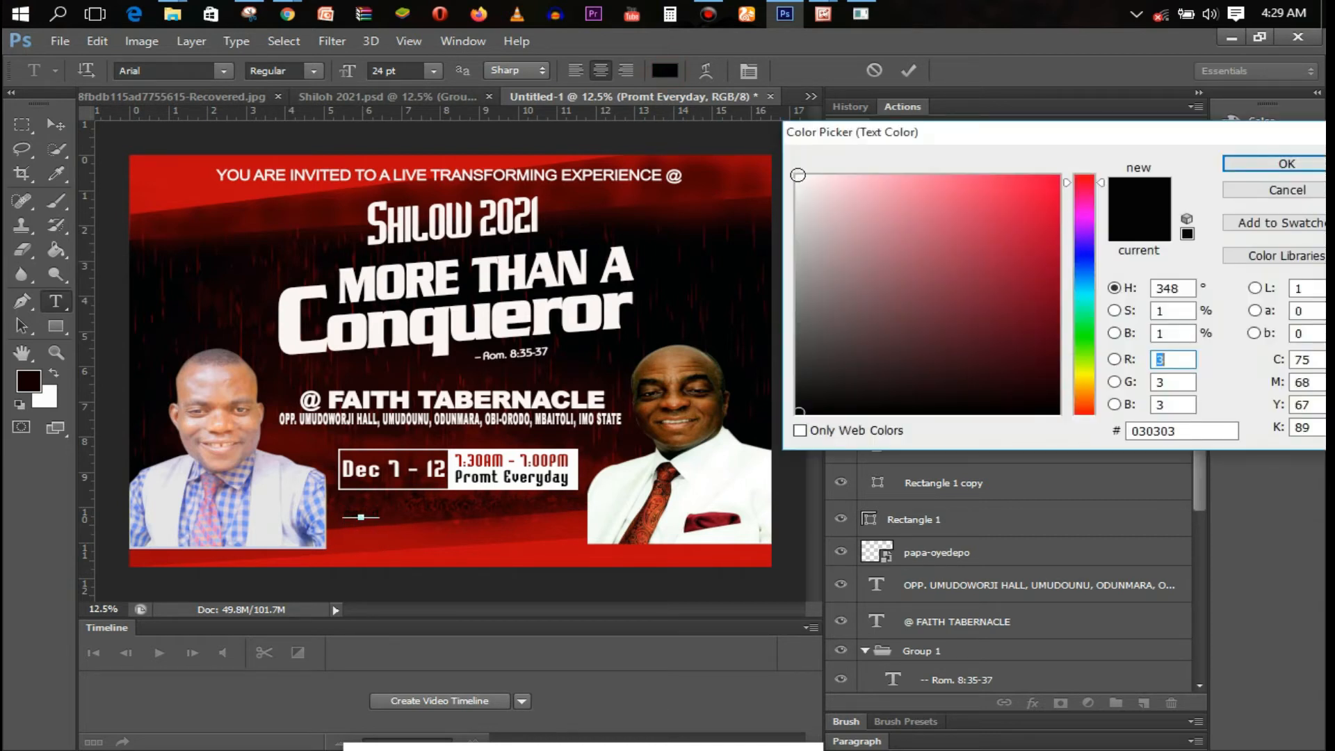
left_click(797, 175)
left_click(1279, 165)
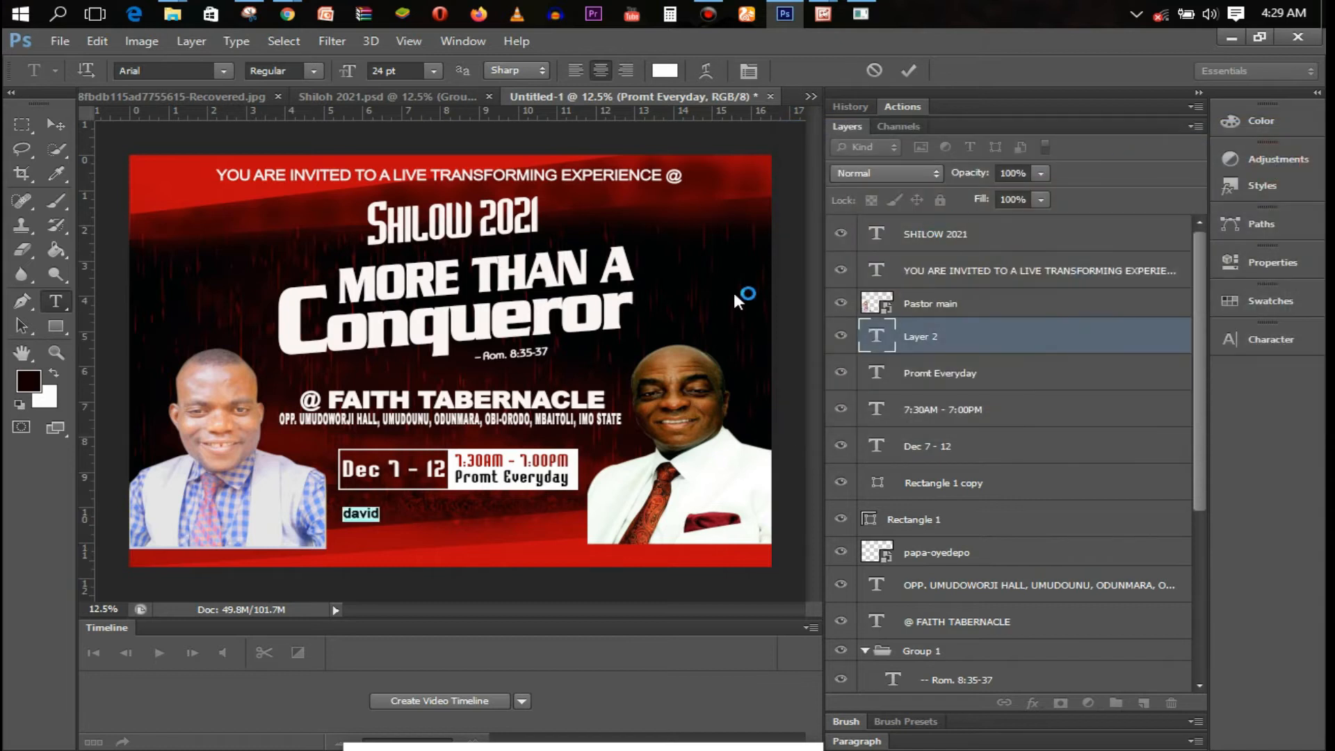
left_click(379, 521)
type("oyedepo")
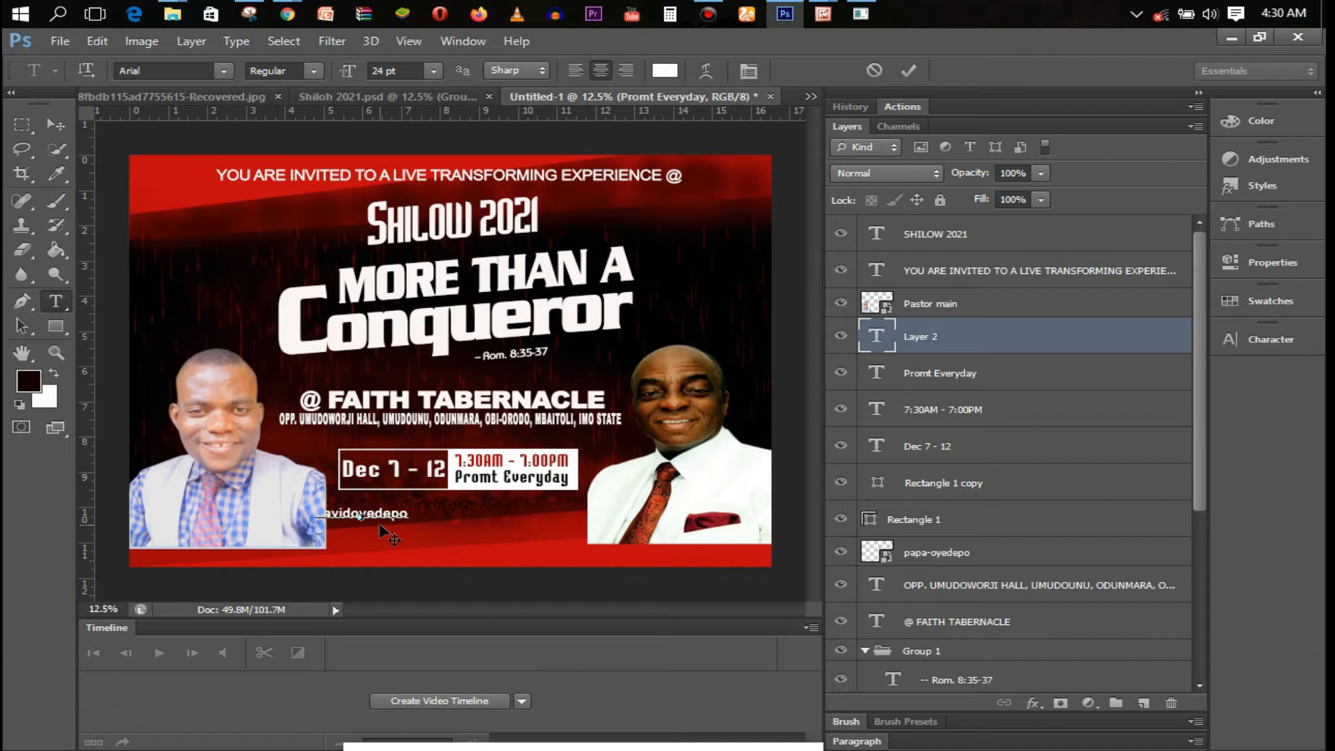
type("ministries")
Move the handle under the date box, shrink it to 18 pt, and commit
left_click_drag(381, 532, 428, 535)
key("ctrl+a")
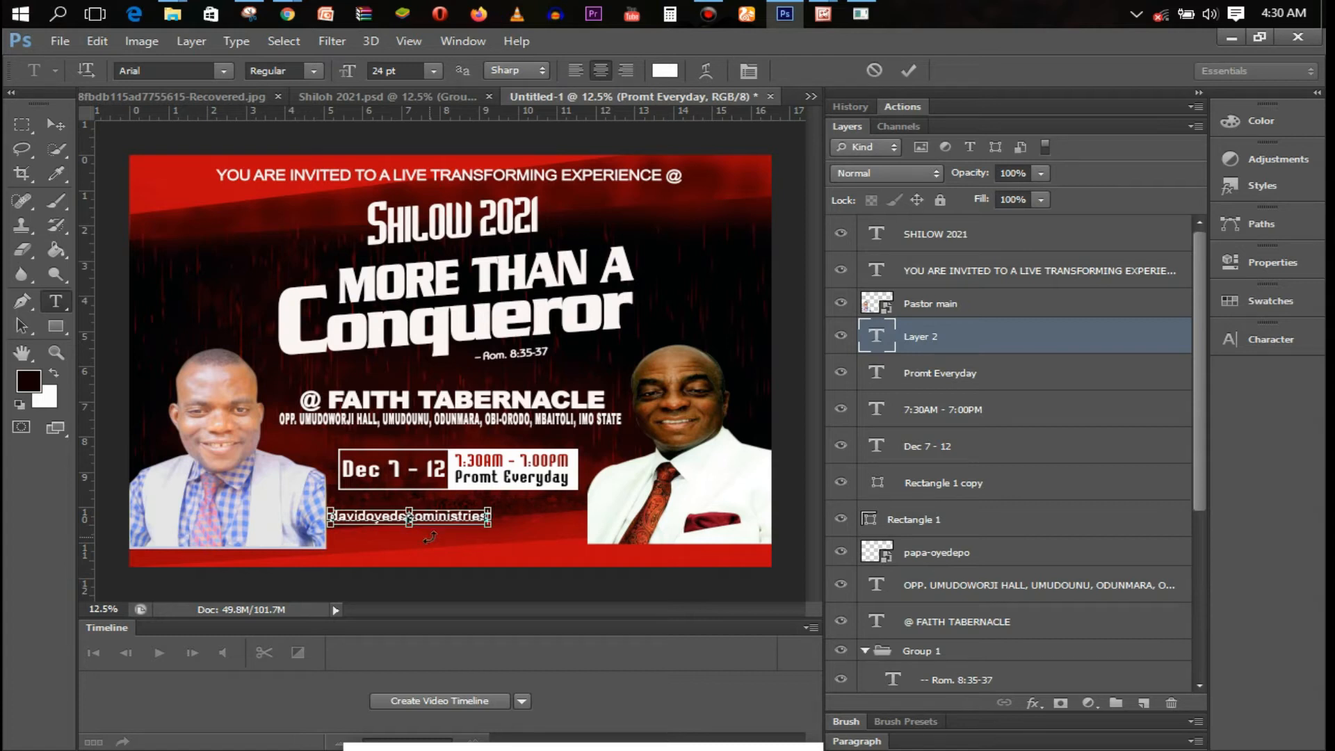
left_click(434, 70)
left_click(417, 265)
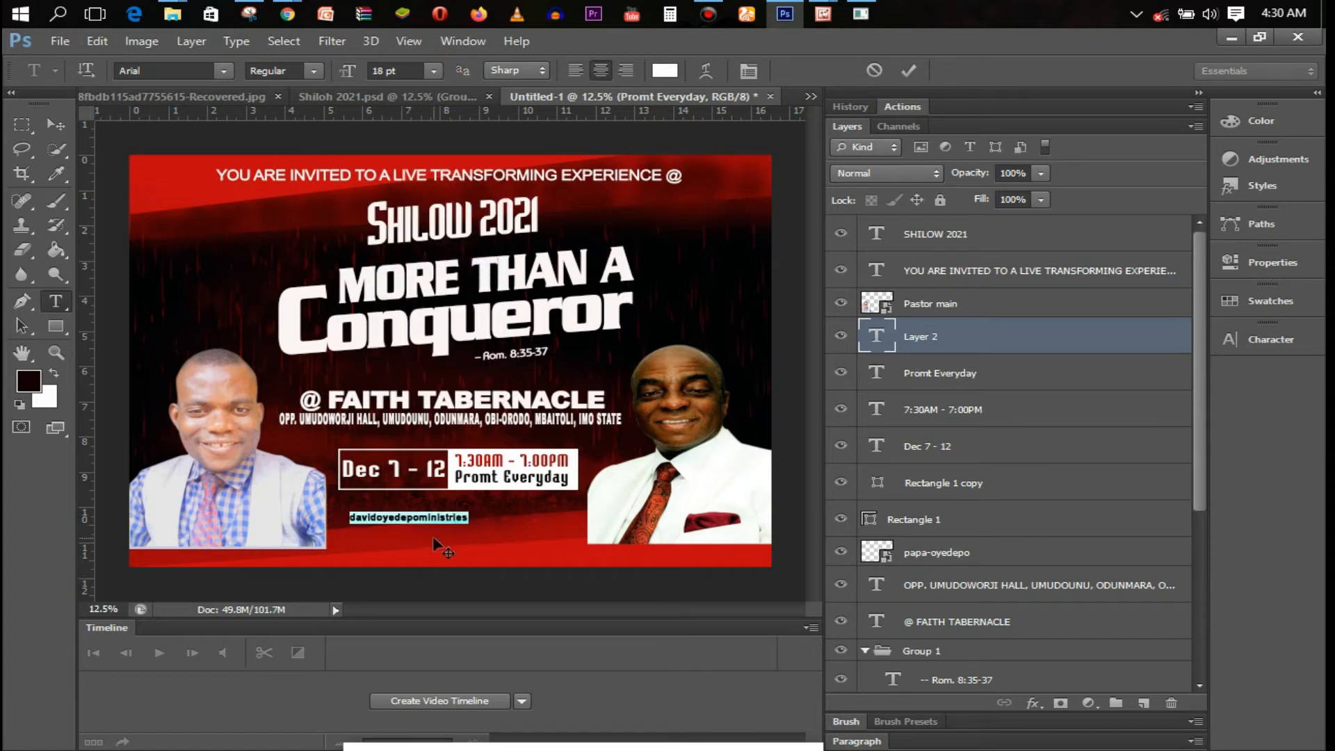
left_click(914, 61)
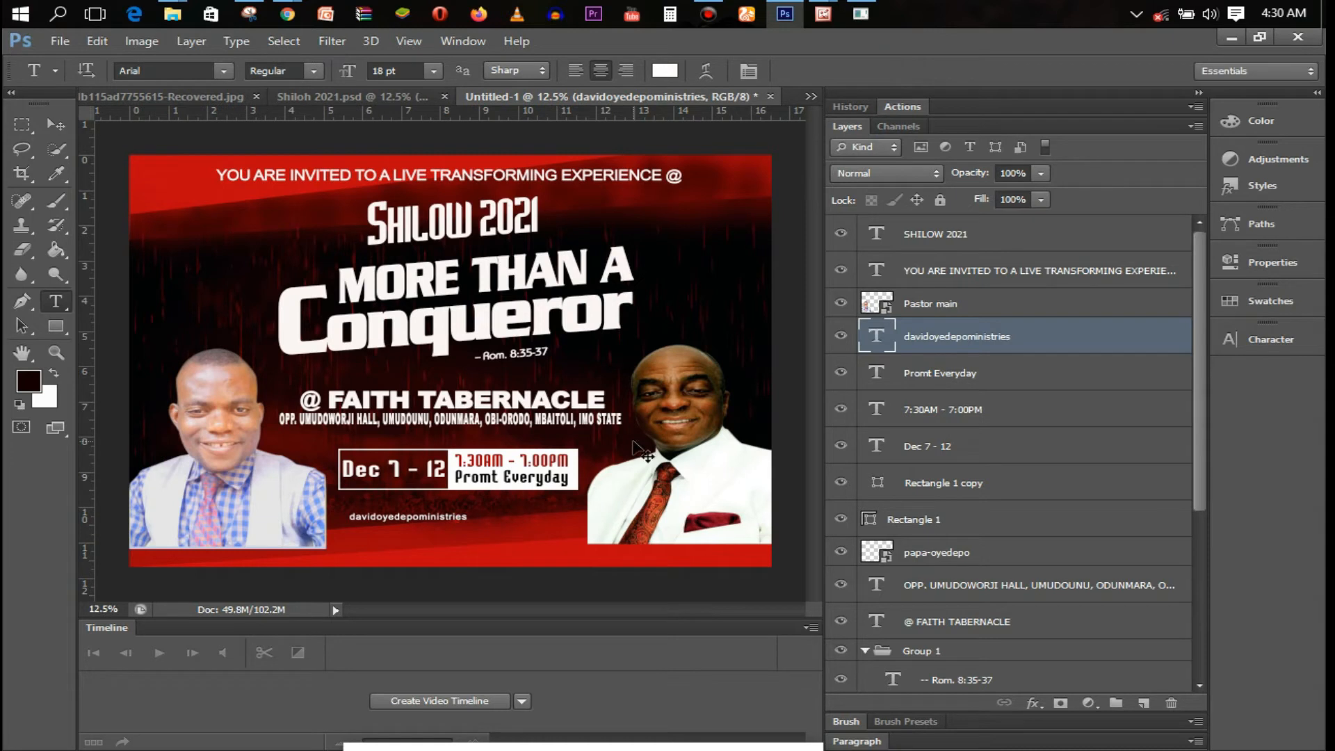
Duplicate the white handle line and move the copy to the right of the original
key("ctrl+j")
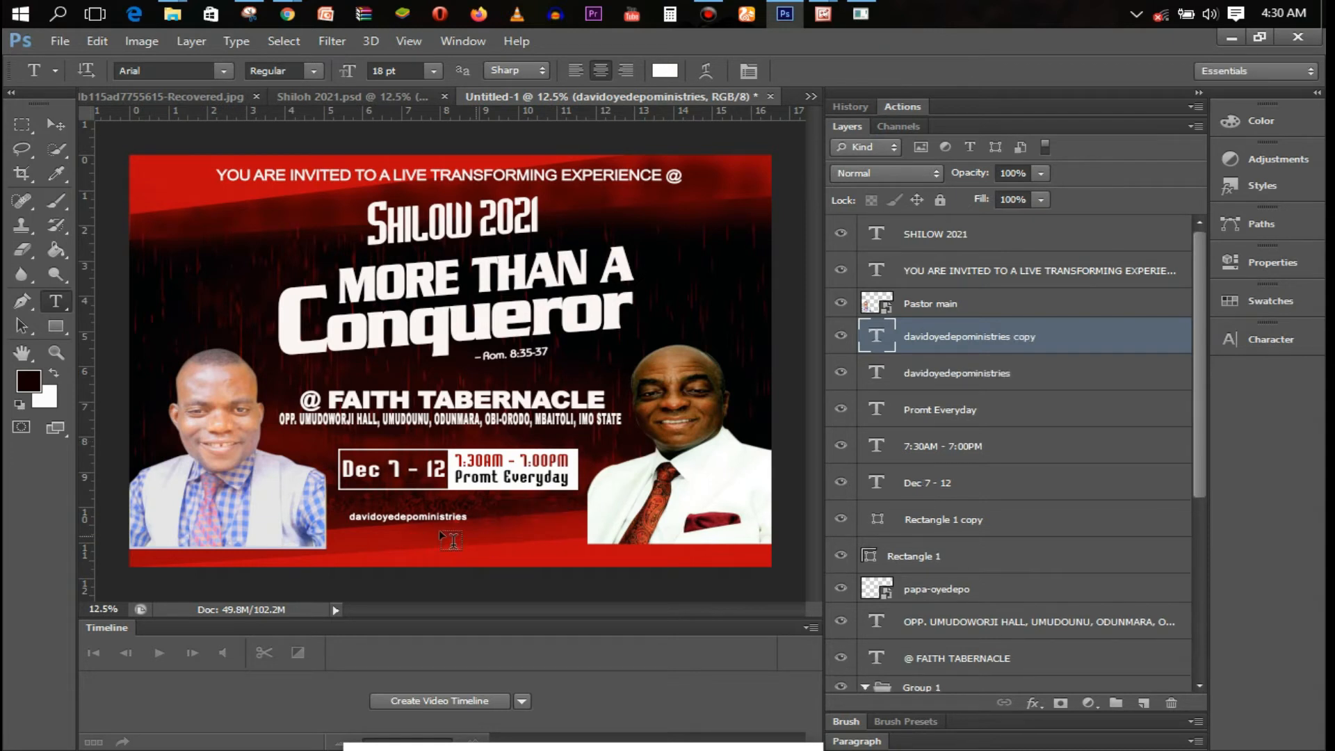
left_click(432, 530)
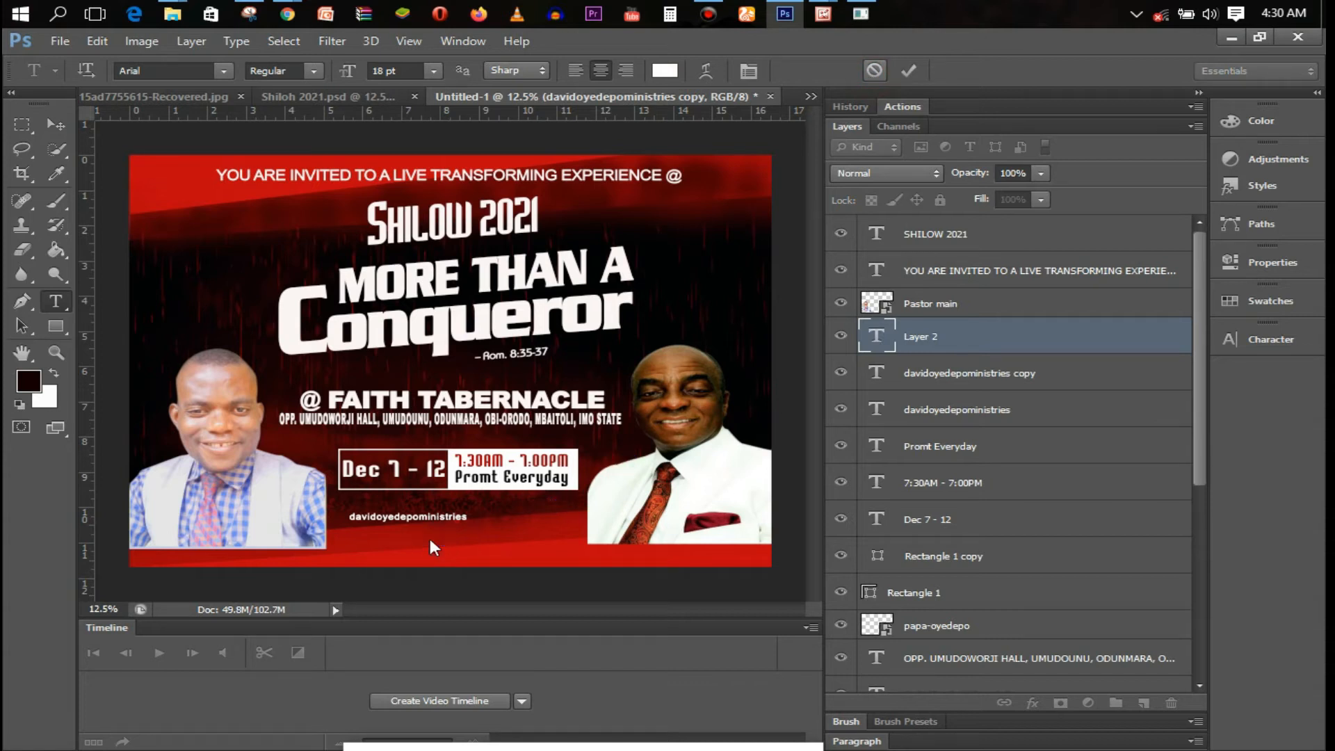
key("Escape")
key("v")
left_click_drag(424, 527, 538, 528)
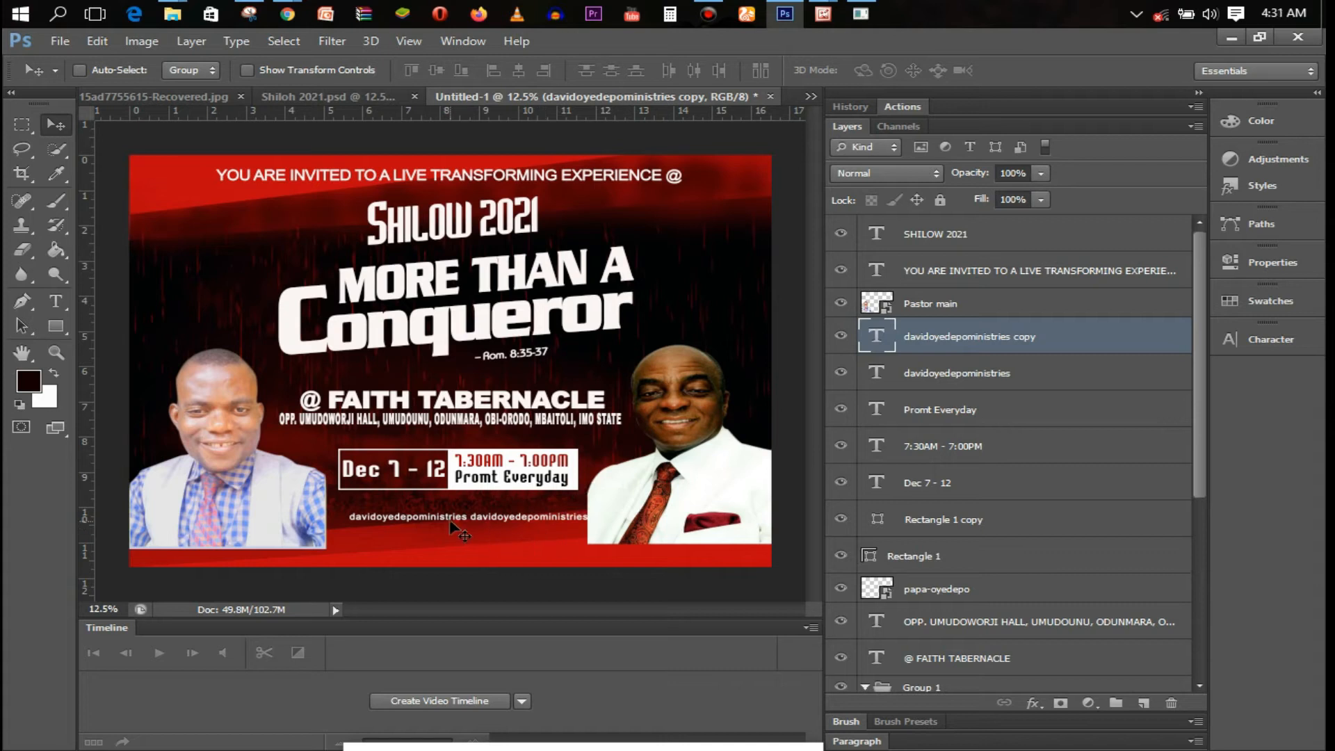
Narrow both handle lines slightly with Free Transform
key("t")
left_click(420, 518)
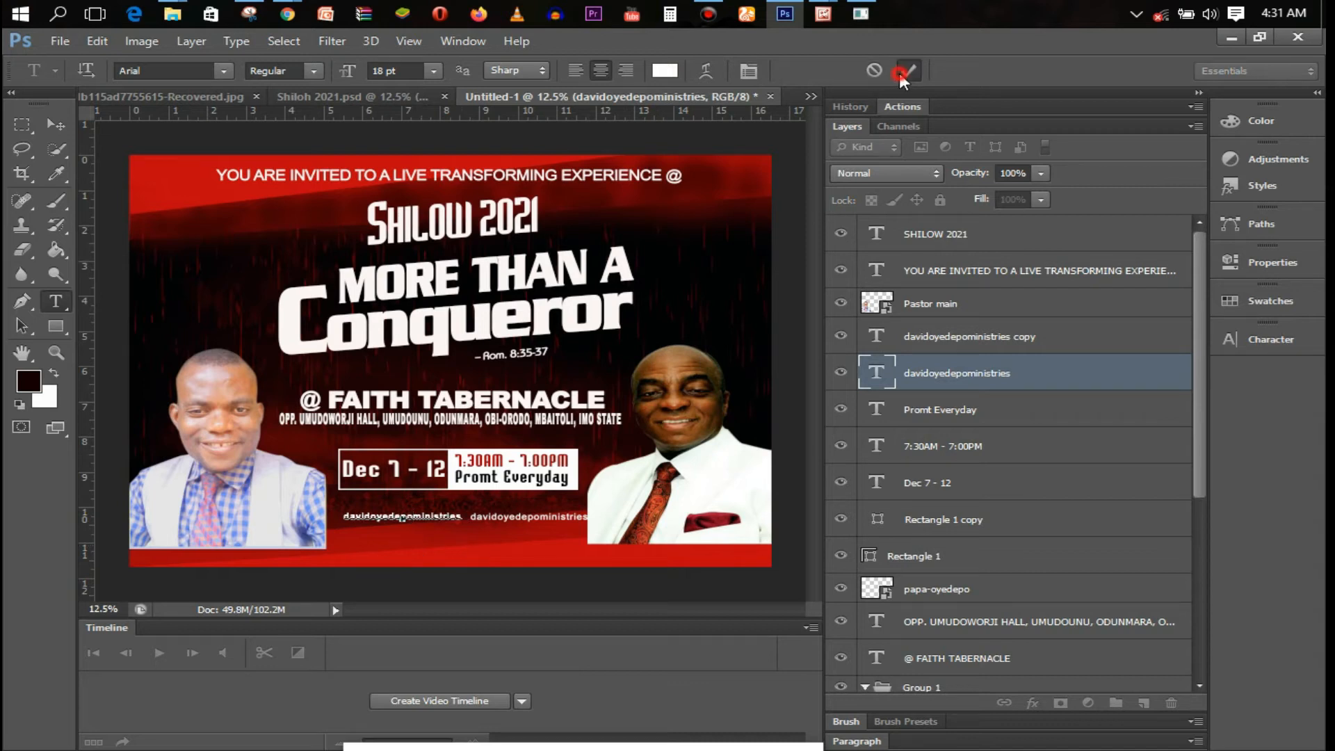
left_click(986, 343, "shift")
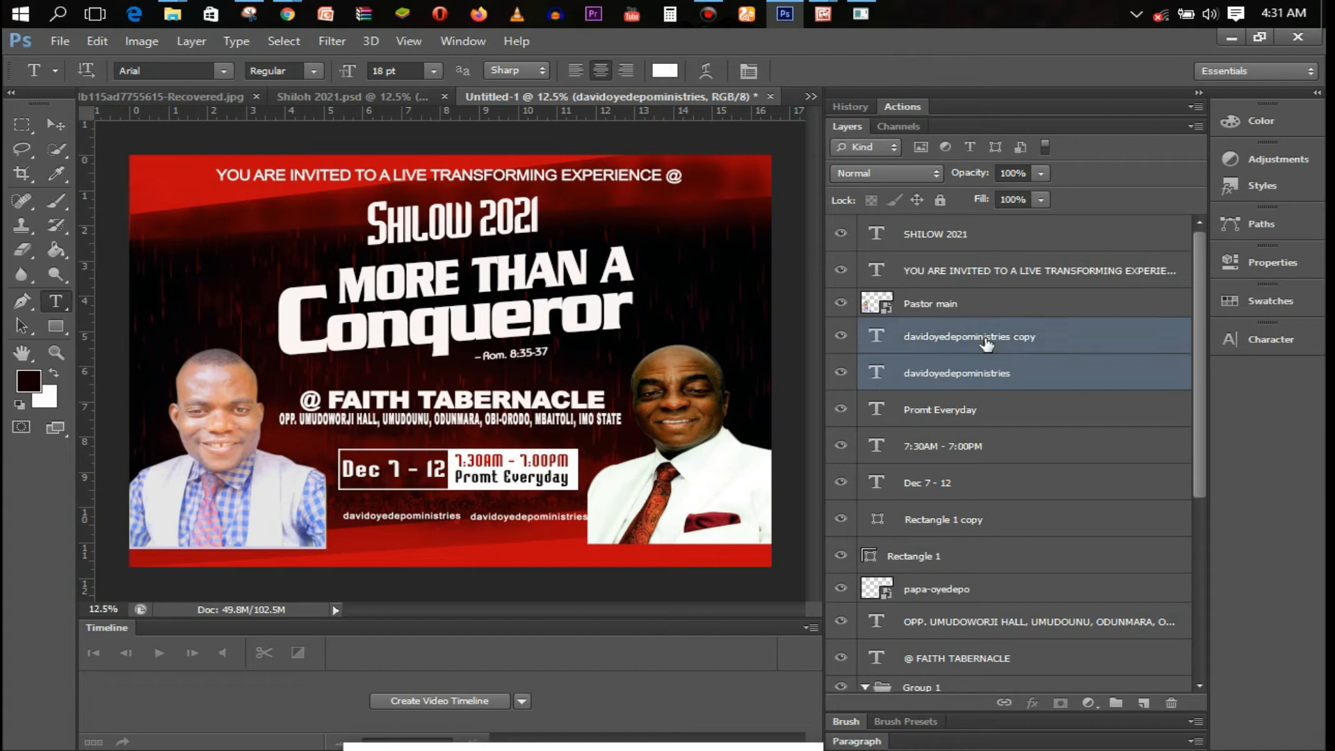
key("ctrl+t")
left_click_drag(590, 518, 572, 517)
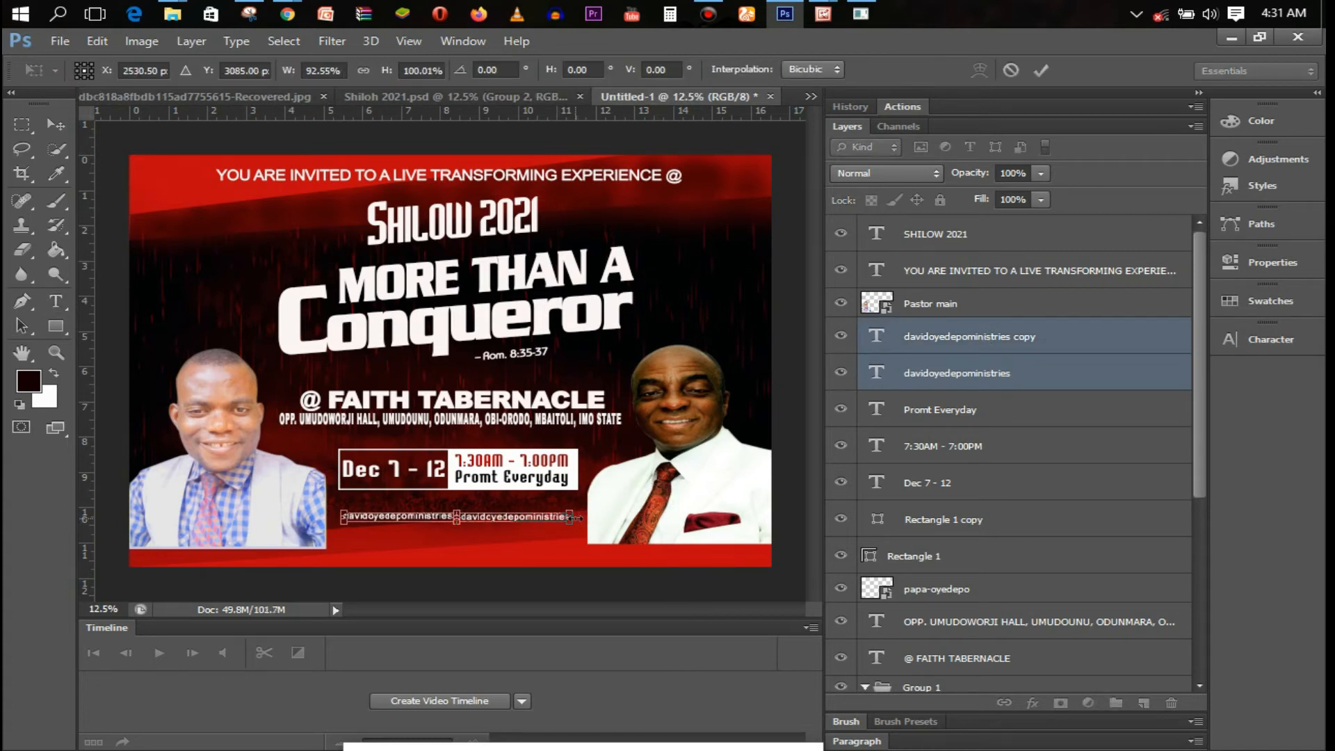
key("t")
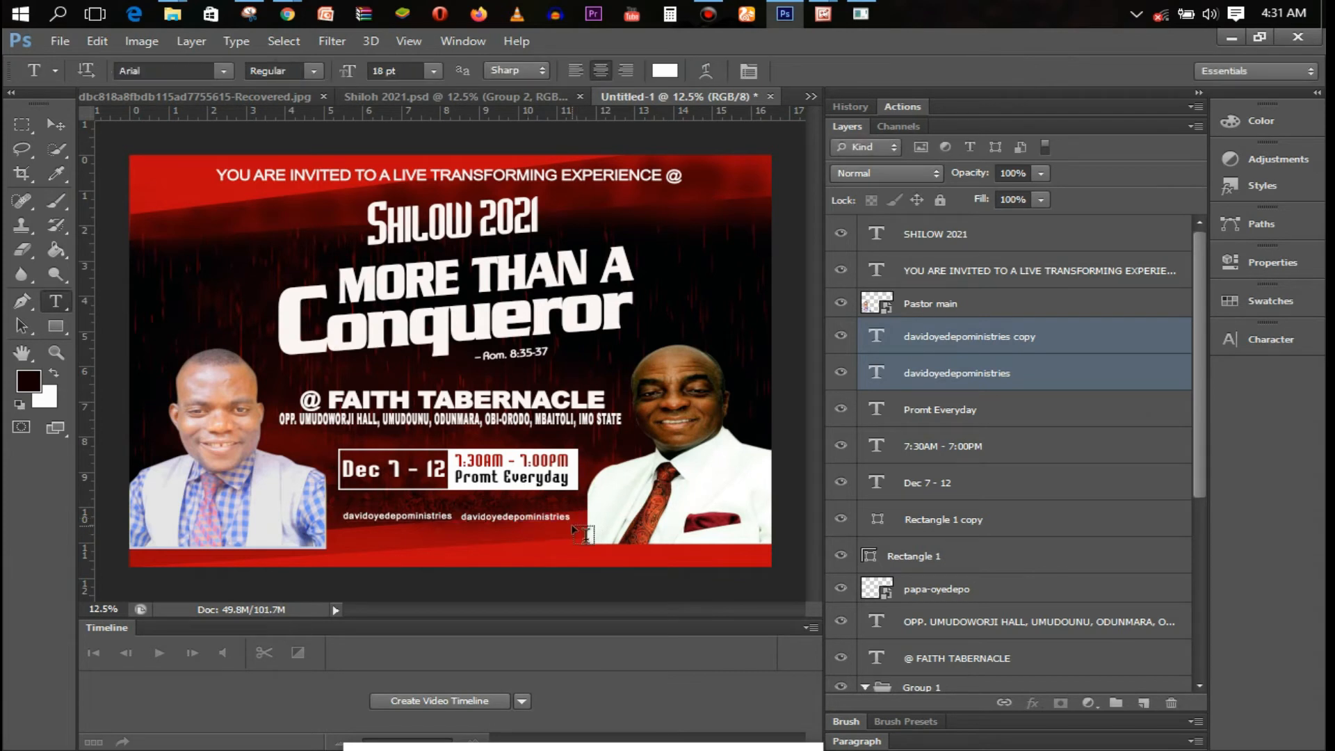
key("ctrl+t")
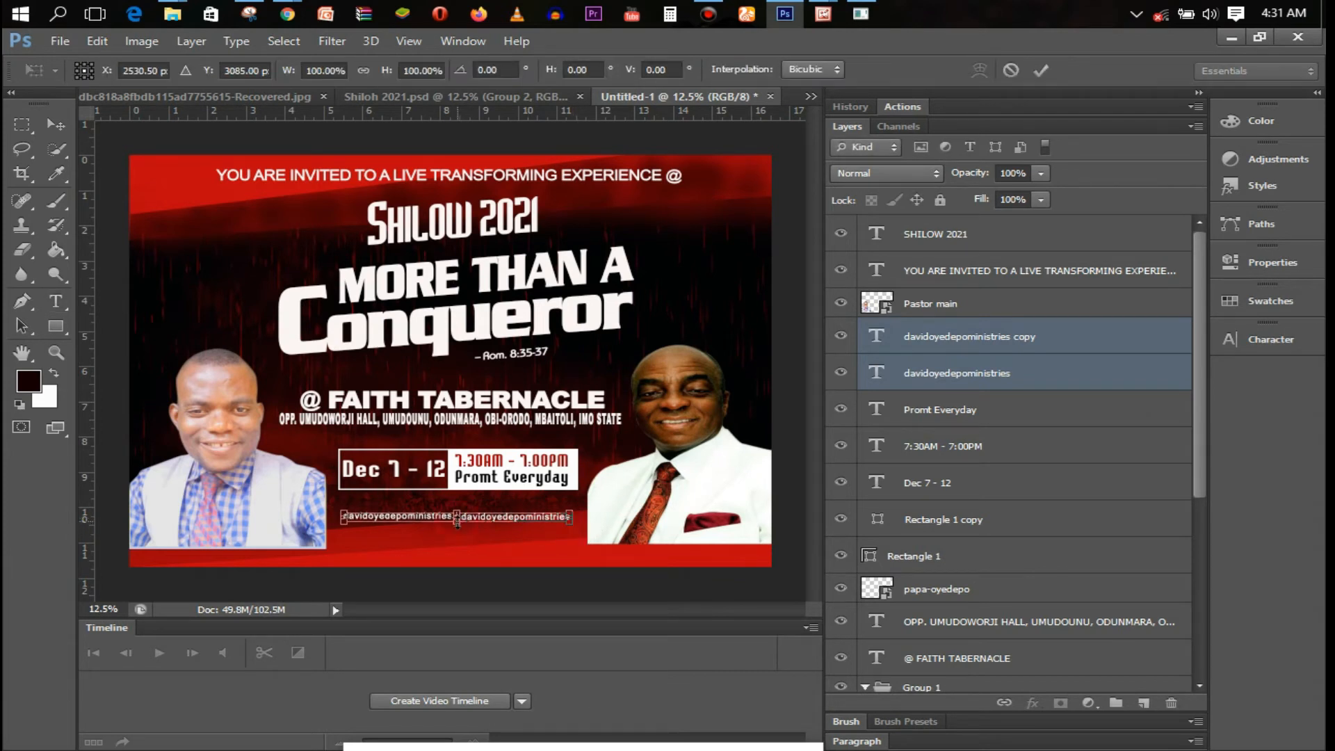
key("ctrl+plus")
key("Return")
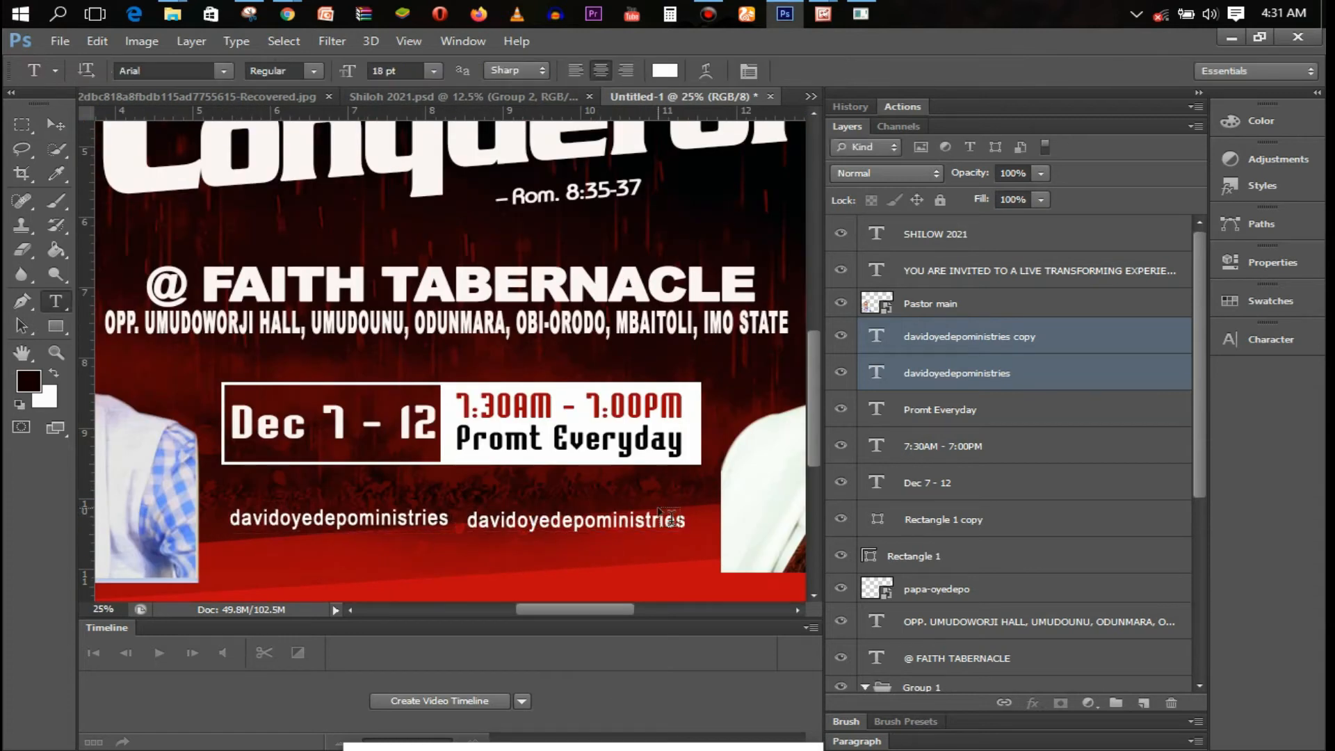
Shorten the copied handle's text and nudge both handles to the right
left_click(672, 520)
key("BackSpace")
key("BackSpace")
key("BackSpace")
key("BackSpace")
key("BackSpace")
key("BackSpace")
key("BackSpace")
left_click(910, 71)
left_click(1004, 376, "ctrl")
key("ctrl+shift+Right")
key("ctrl+shift+Right")
key("ctrl+shift+Right")
key("ctrl+shift+Right")
key("ctrl+shift+Right")
key("ctrl+shift+Right")
key("ctrl+shift+Right")
key("ctrl+shift+Right")
key("ctrl+shift+Right")
key("ctrl+shift+Right")
key("ctrl+shift+Right")
key("ctrl+shift+Right")
key("ctrl+shift+Right")
key("ctrl+shift+Right")
key("ctrl+shift+Right")
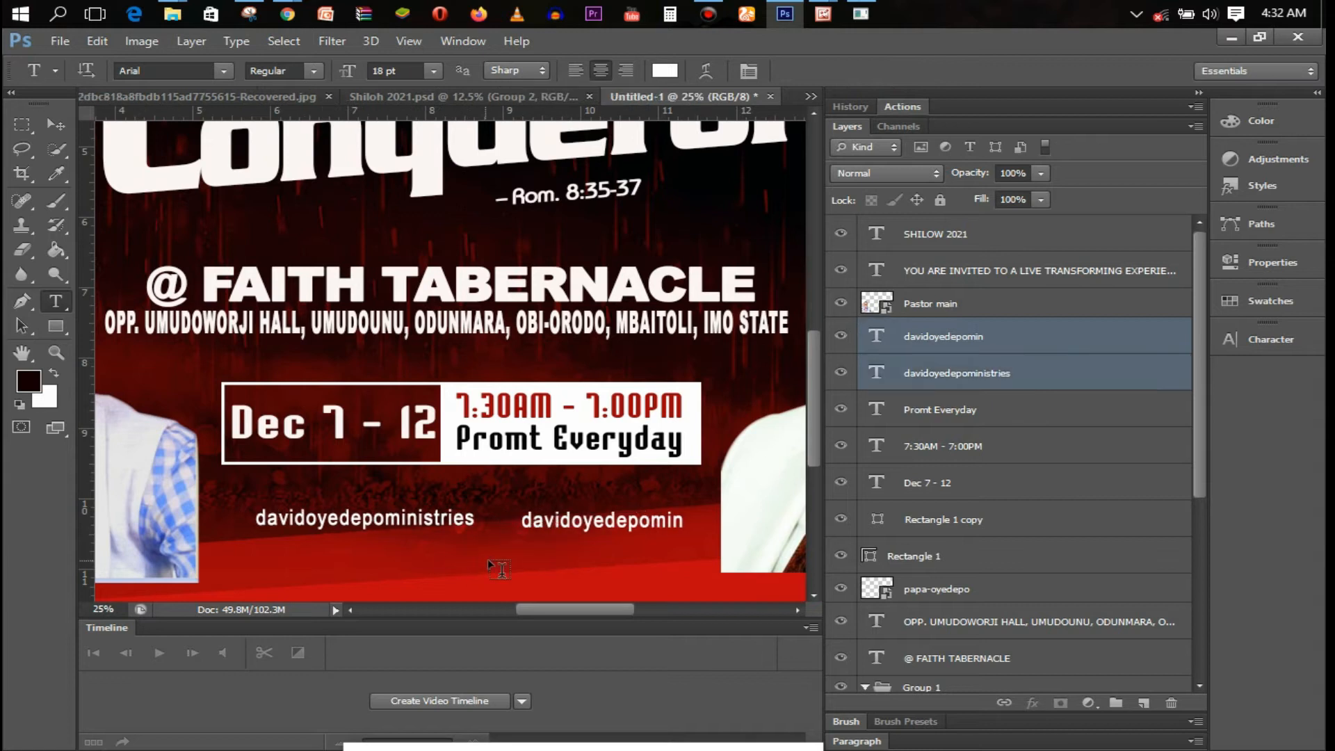
Capitalise the 'D' and 'O' letters in the shortened handle
left_click(958, 345)
left_click(534, 518)
key("BackSpace")
type("D")
left_click(587, 522)
key("BackSpace")
type("O")
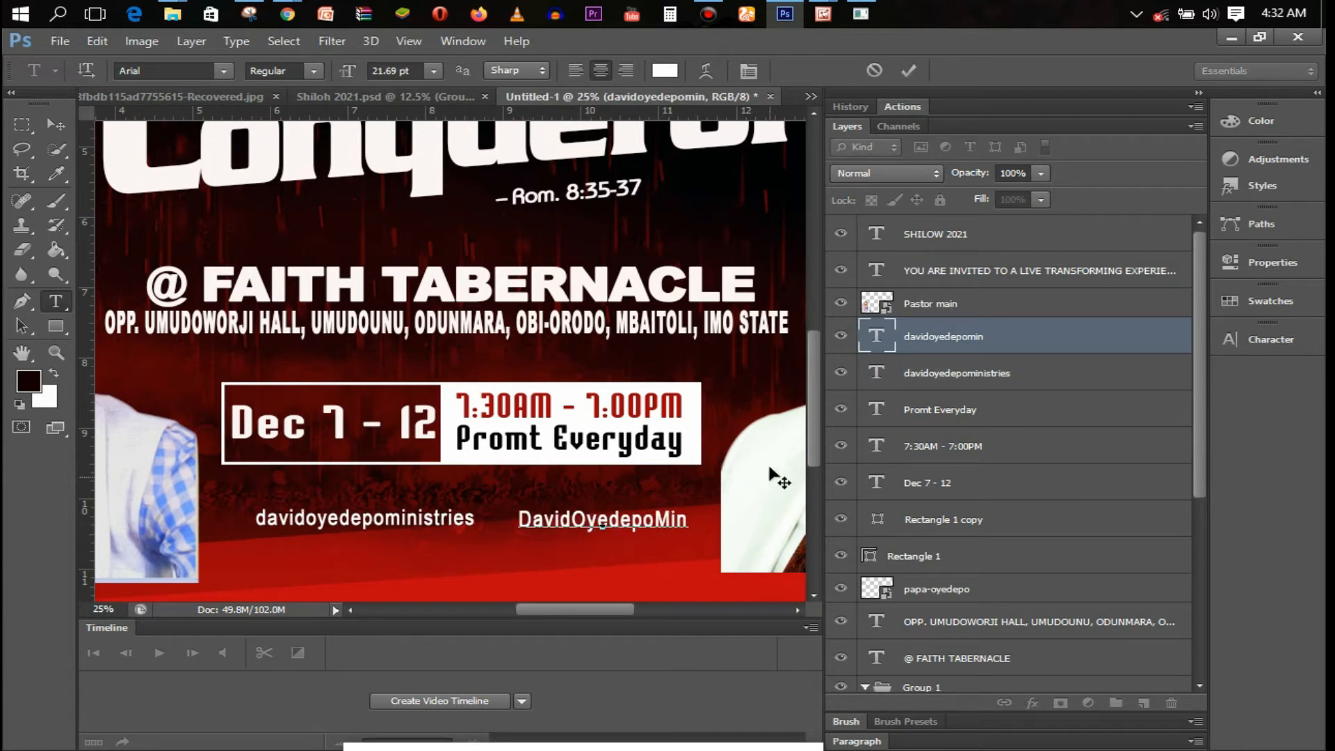
left_click(910, 71)
Duplicate the handle into a second row and add a 'Doml Stream' line beside it
key("ctrl+j")
left_click_drag(668, 556, 394, 577)
key("ctrl+j")
double_click(348, 548)
type("Doml Stream")
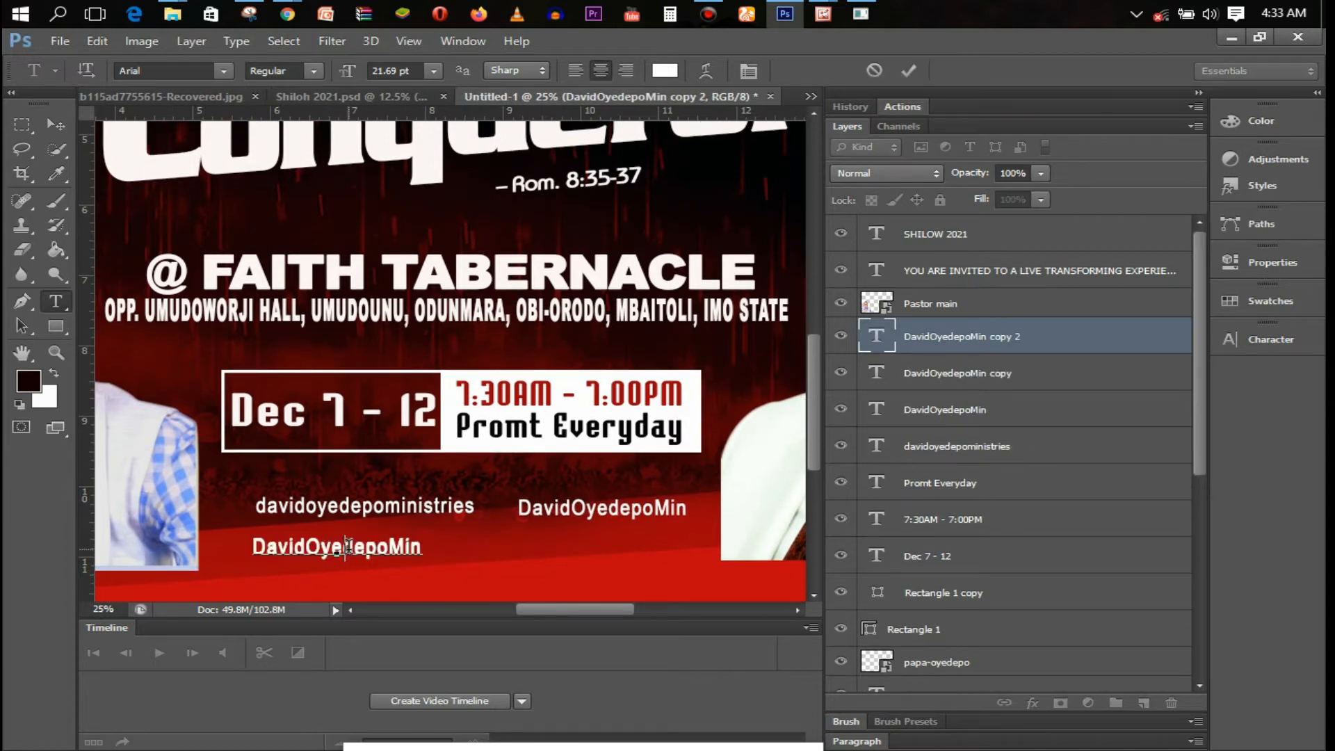
key("ctrl+Return")
key("v")
left_click_drag(409, 579, 650, 546)
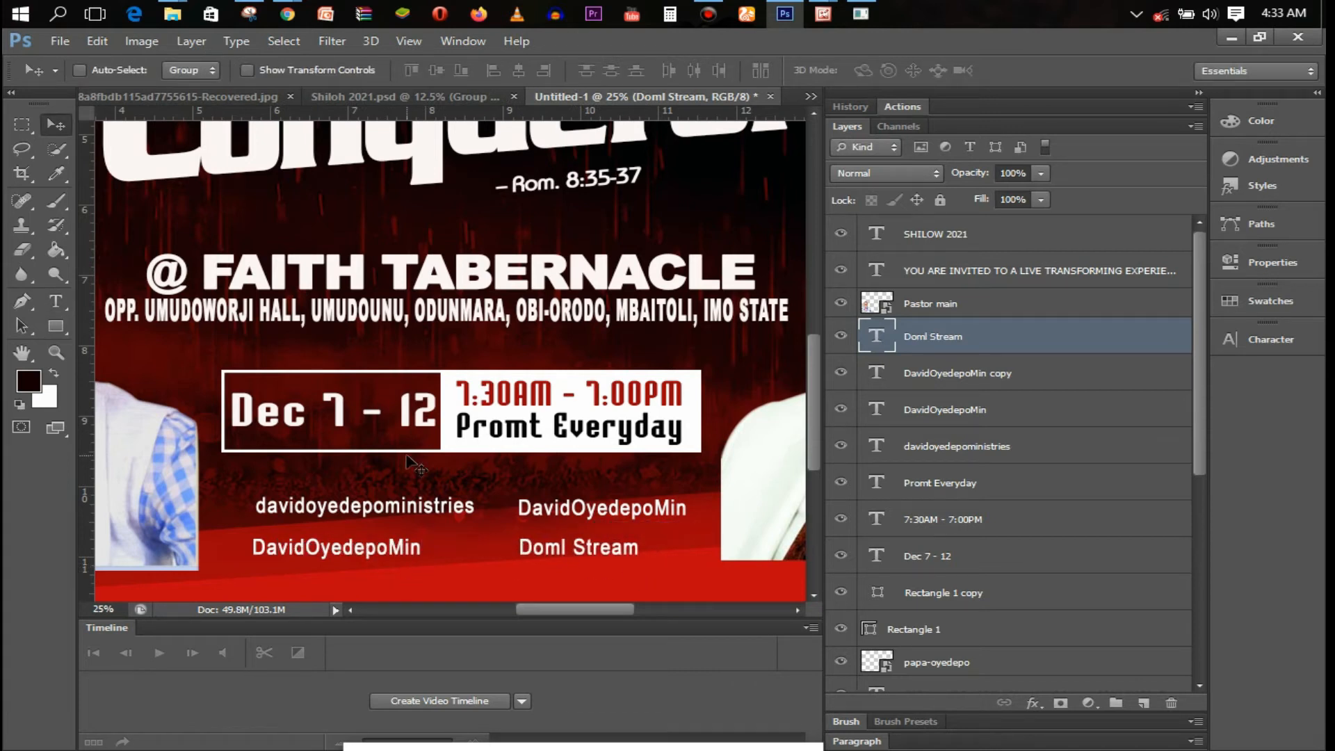
key("ctrl+minus")
key("ctrl+minus")
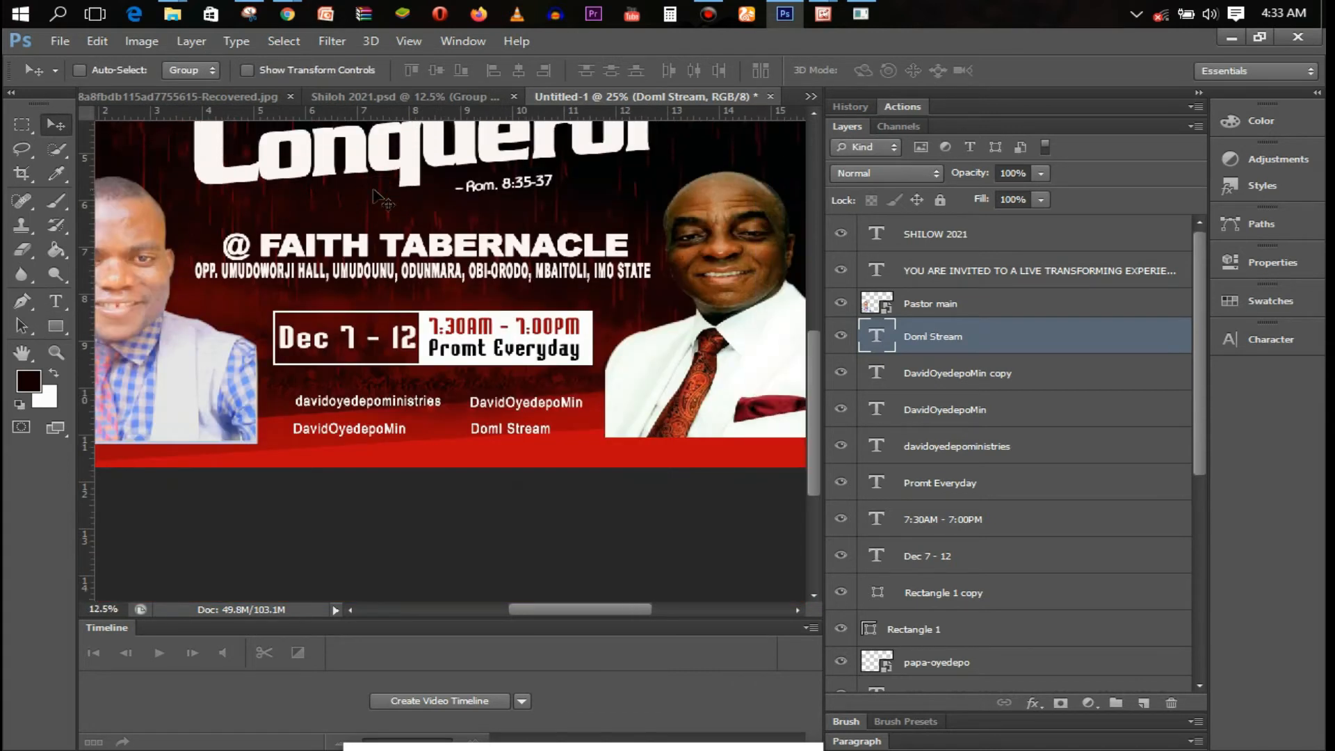
Place the Facebook logo, shrink it and set it before the first handle
left_click(61, 43)
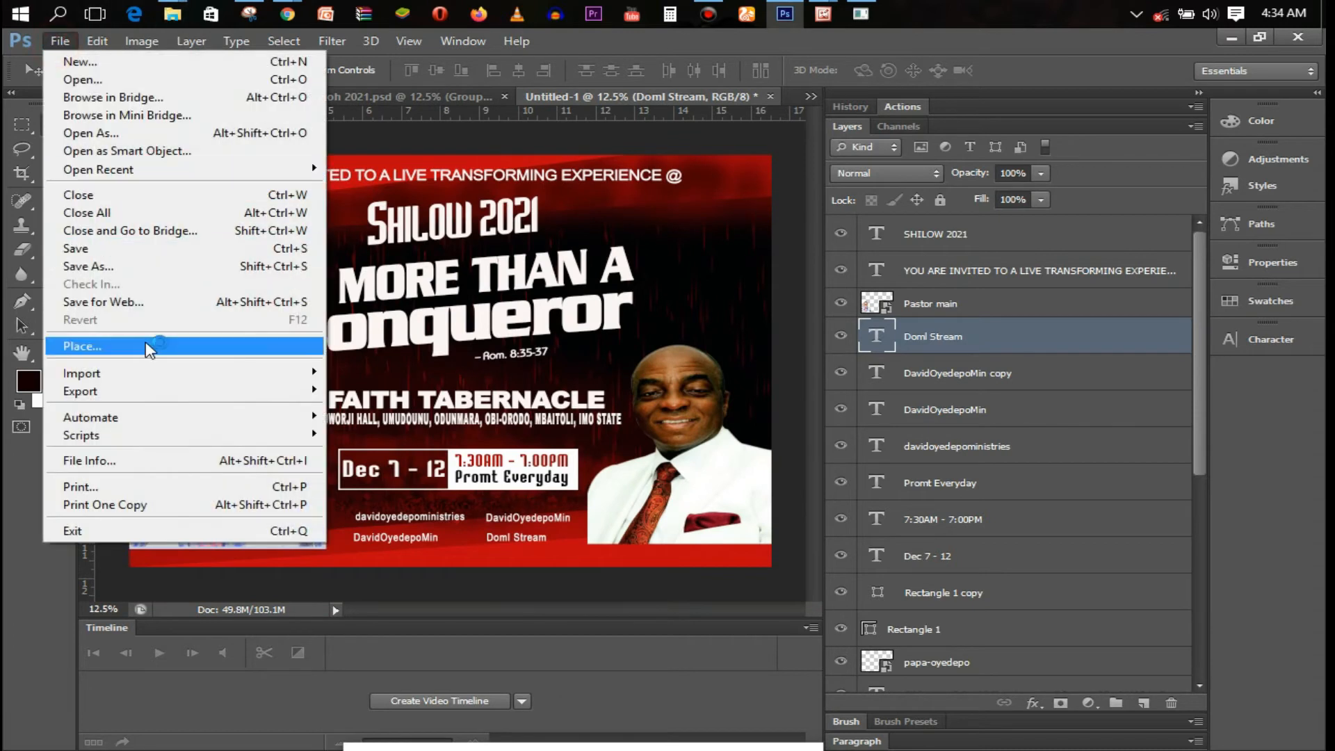
left_click(104, 343)
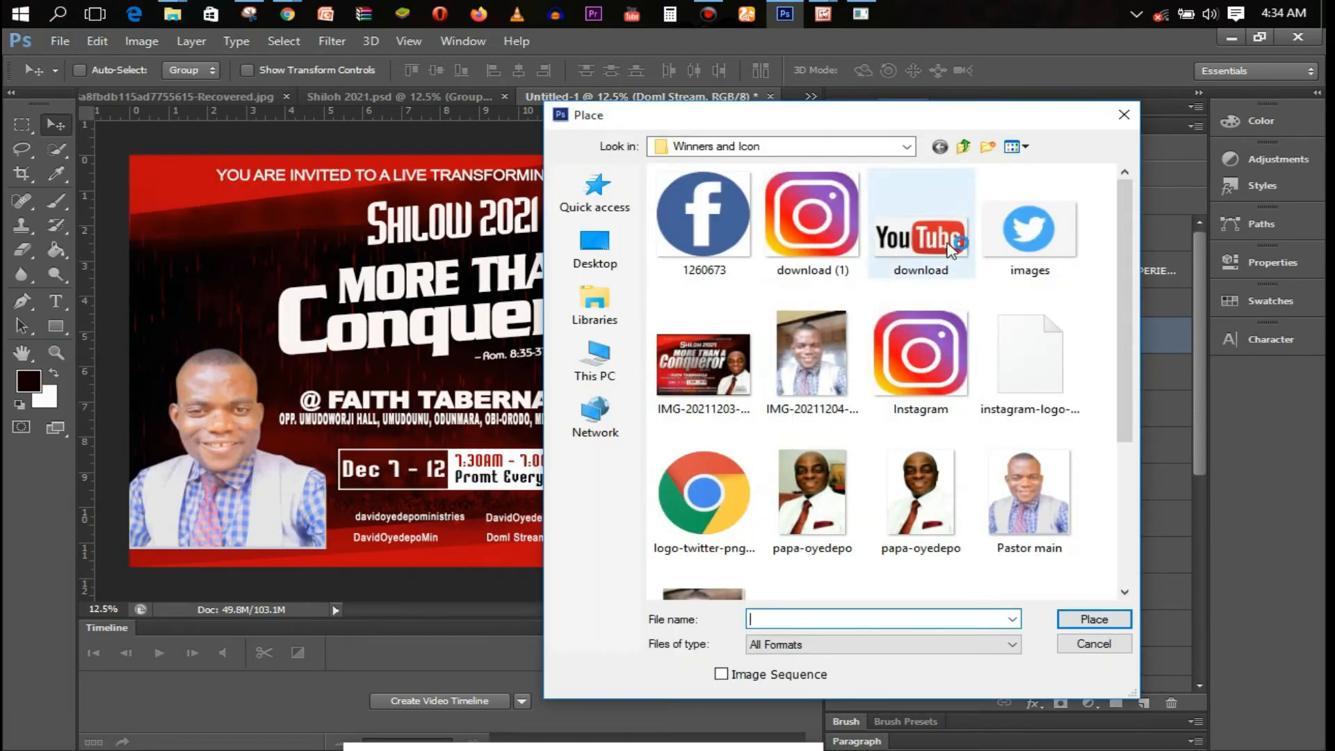
mouse_move(1130, 327)
left_mouse_down()
mouse_move(1146, 466)
mouse_move(1130, 493)
mouse_move(1135, 327)
left_mouse_up()
double_click(748, 238)
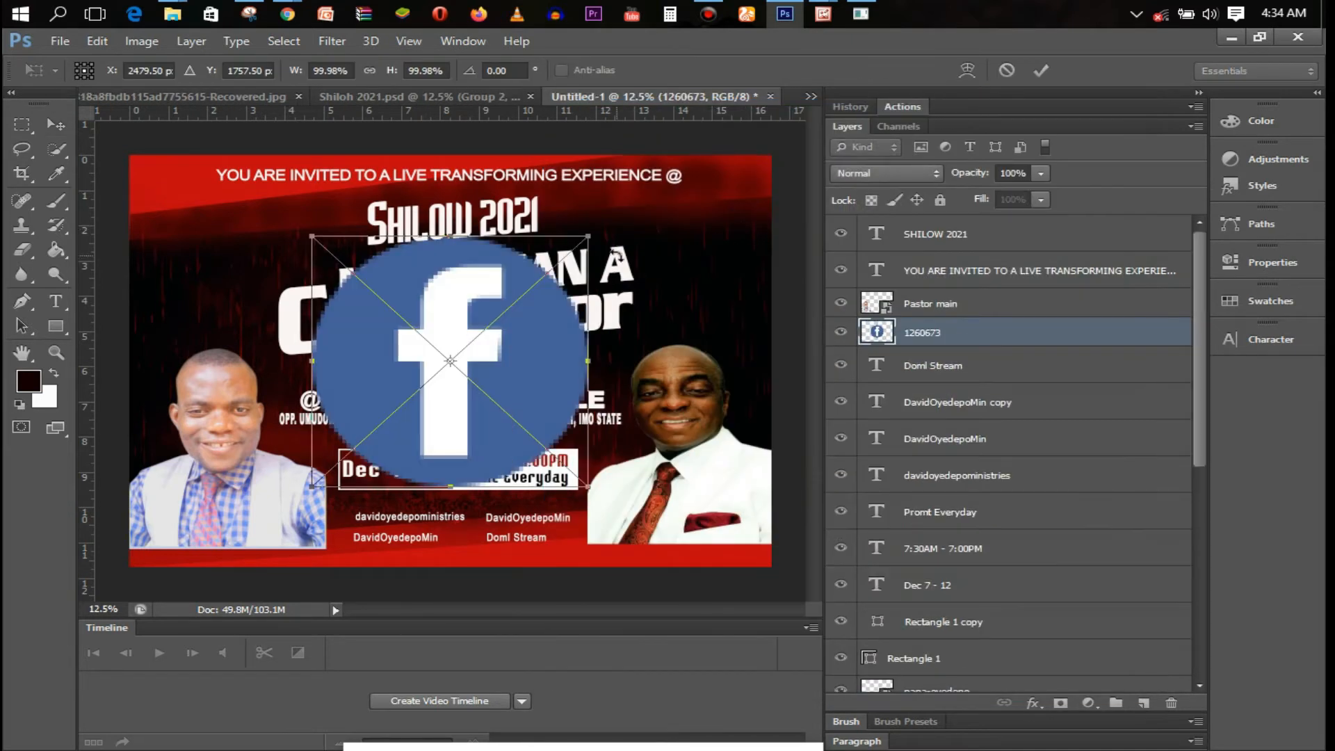
left_click_drag(608, 223, 346, 483)
key("Return")
left_click(346, 483, "ctrl")
left_click_drag(814, 443, 814, 493)
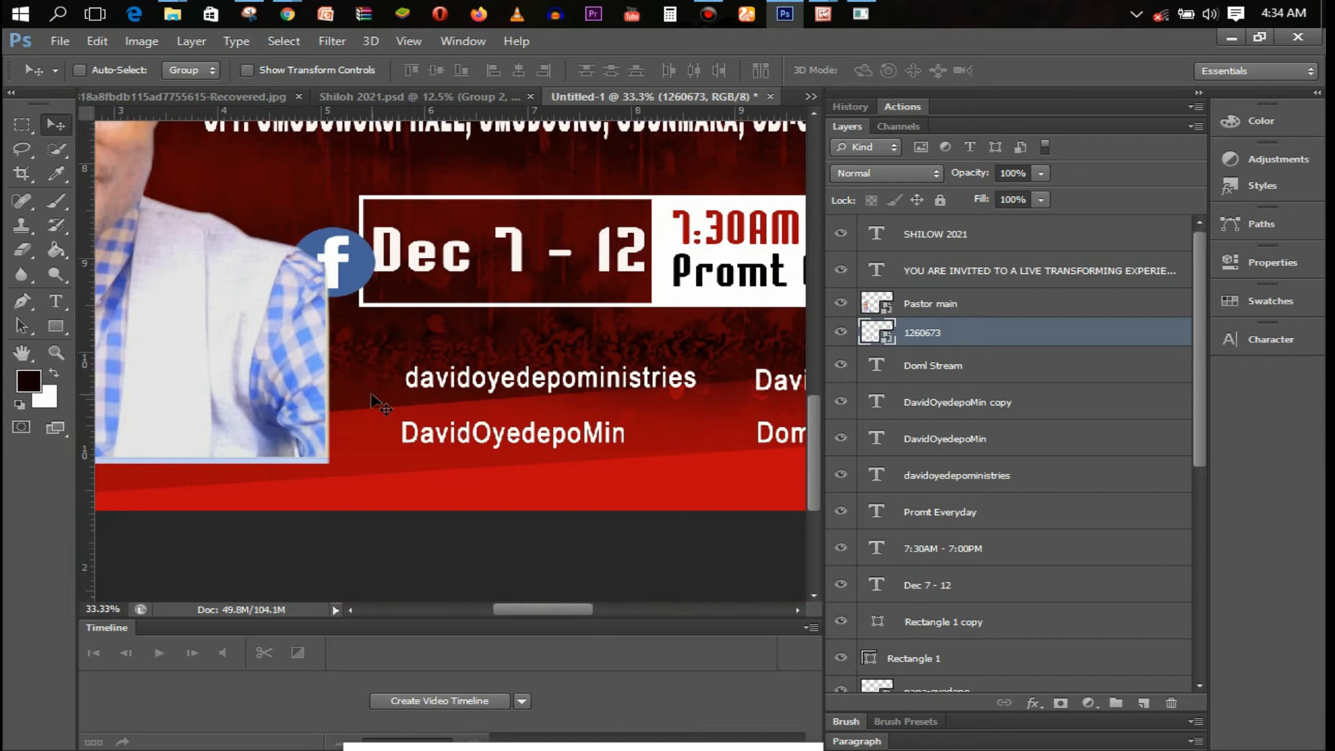
left_click_drag(376, 399, 406, 499)
key("ctrl+t")
left_click_drag(323, 326, 361, 366)
key("Return")
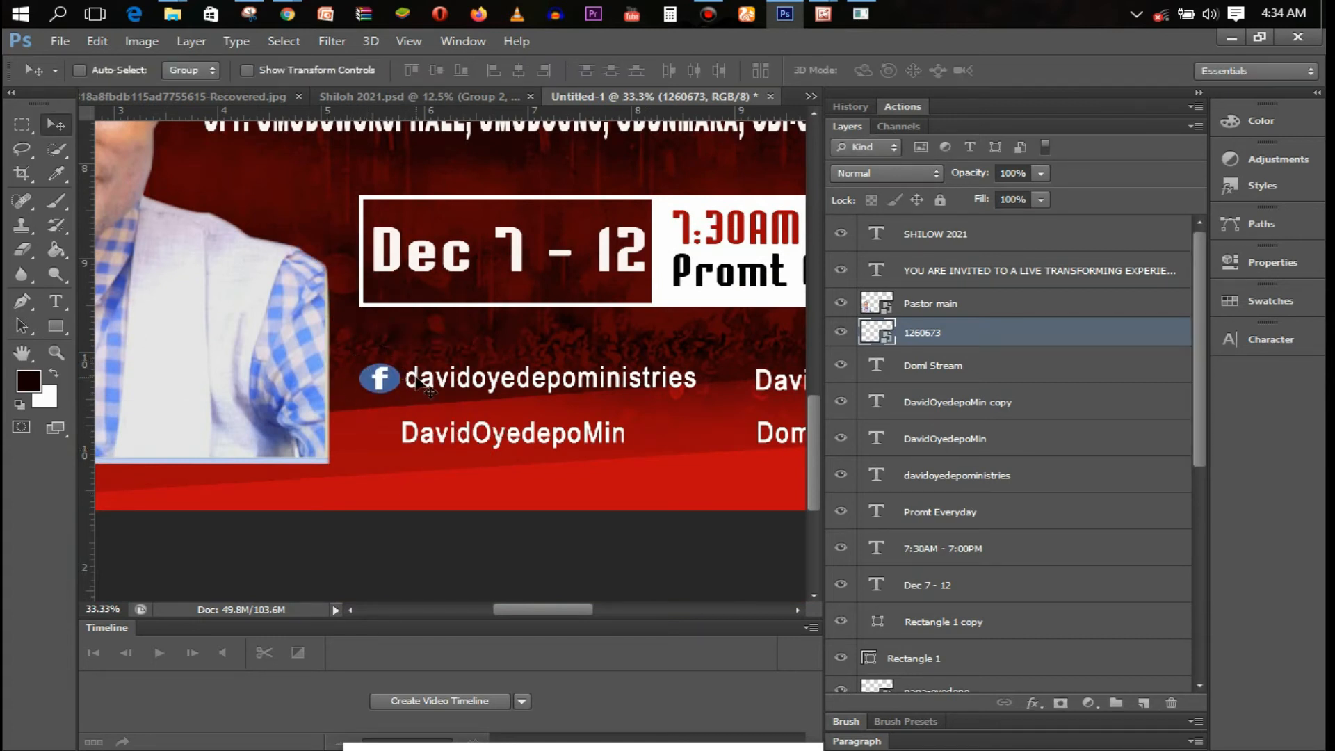
Place the Instagram logo, scaled down, before the upper-right handle
scroll(383, 247, "down", 2)
left_click(185, 9)
left_click(256, 248)
left_click(71, 44)
left_click(151, 350)
double_click(915, 348)
left_click_drag(533, 435, 416, 323)
left_click_drag(400, 310, 563, 295)
scroll(564, 328, "up", 3)
left_click_drag(594, 611, 582, 612)
left_click_drag(674, 316, 661, 293)
key("Return")
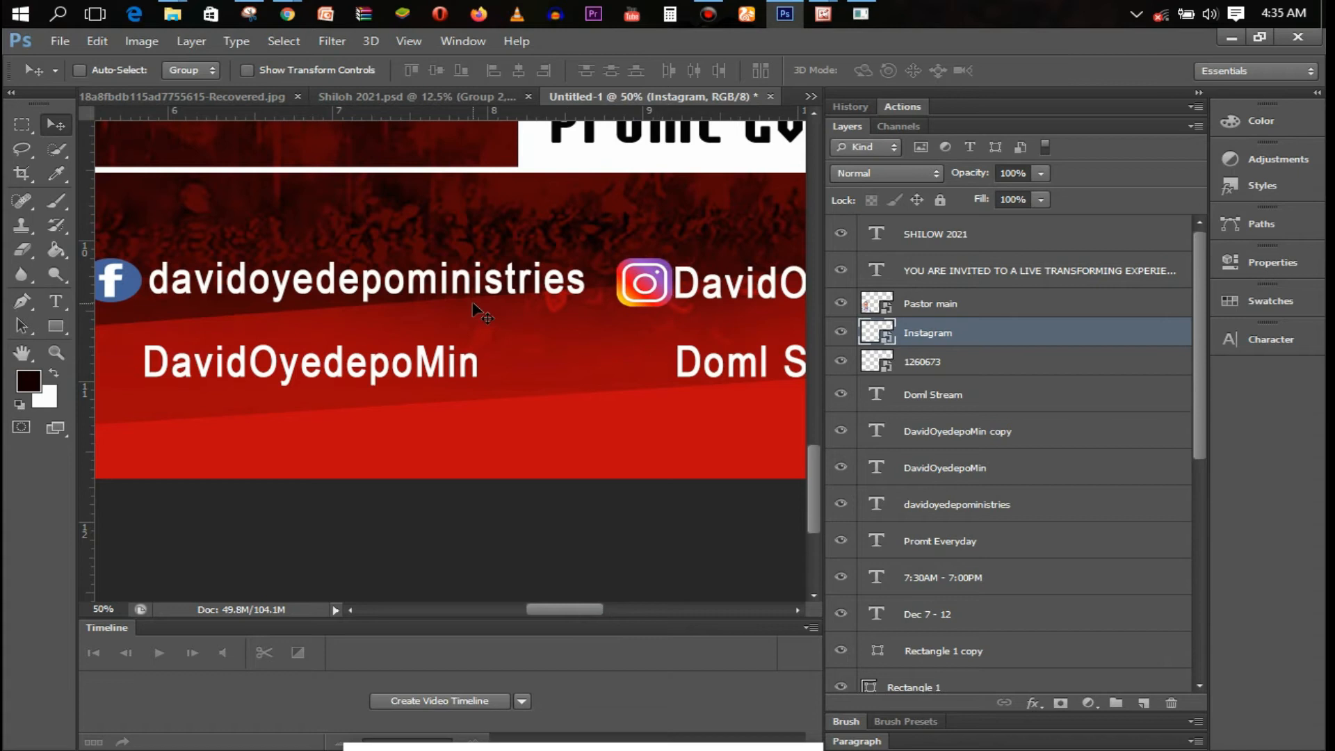
Place the Twitter logo before the lower-left handle and delete the old Twitter icon layer
scroll(520, 379, "down", 2)
left_click(60, 41)
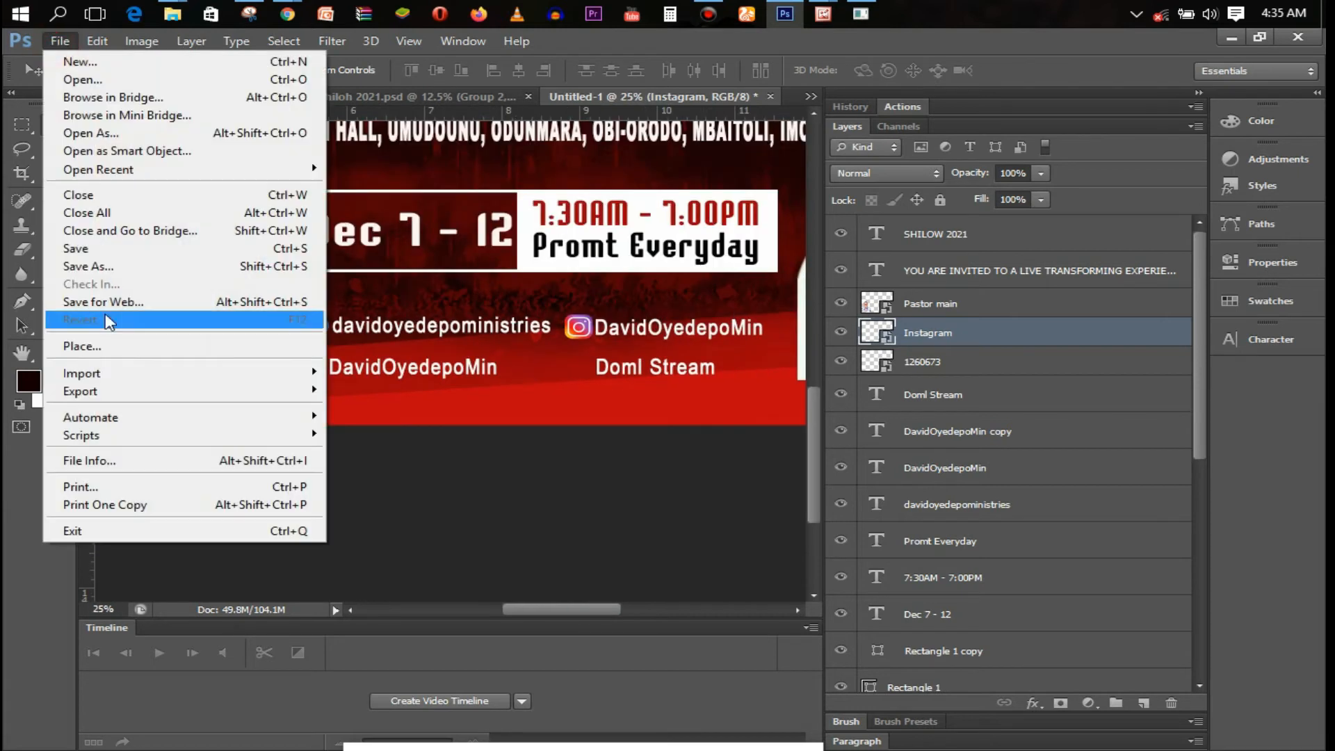
left_click(90, 346)
scroll(800, 452, "down", 3)
left_click(766, 521)
double_click(766, 522)
left_click_drag(548, 273, 410, 389)
left_click_drag(411, 450, 317, 378)
key("Return")
key("Delete")
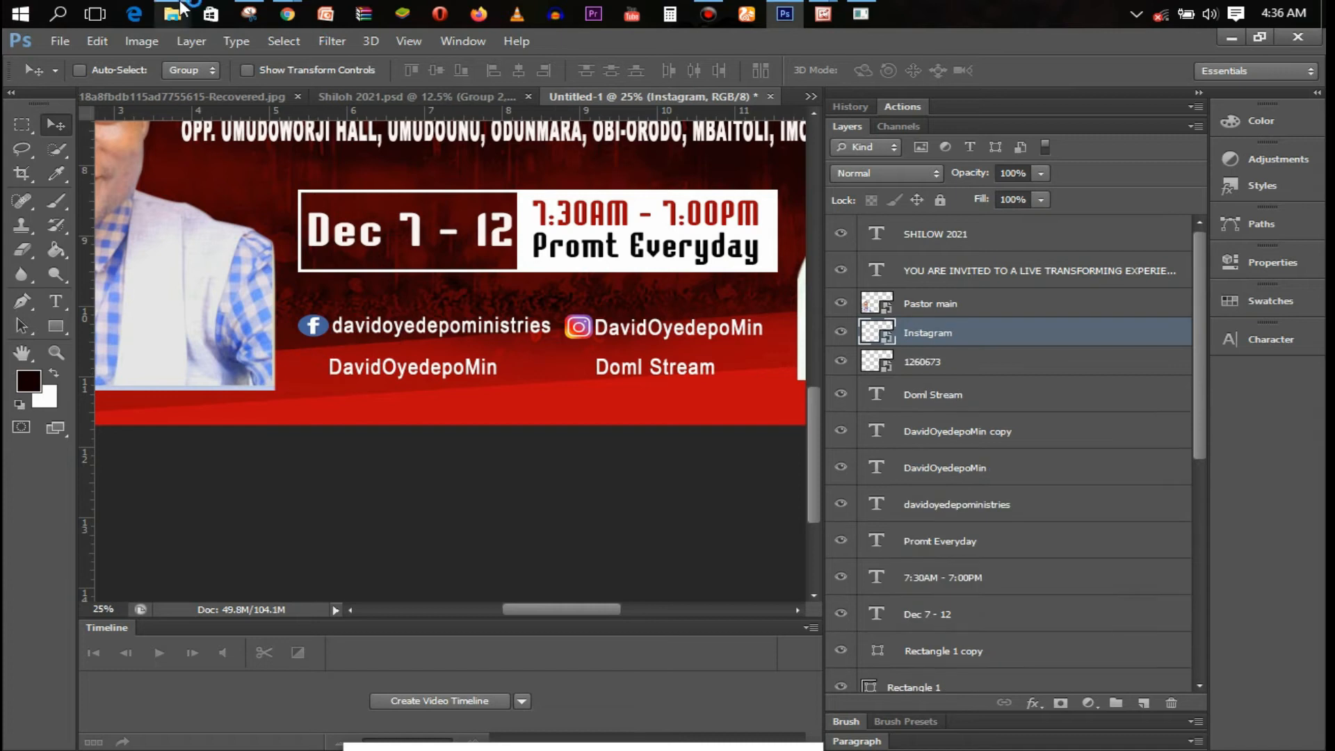
Open twitter.png and remove its white background with the Magic Eraser
left_click(59, 41)
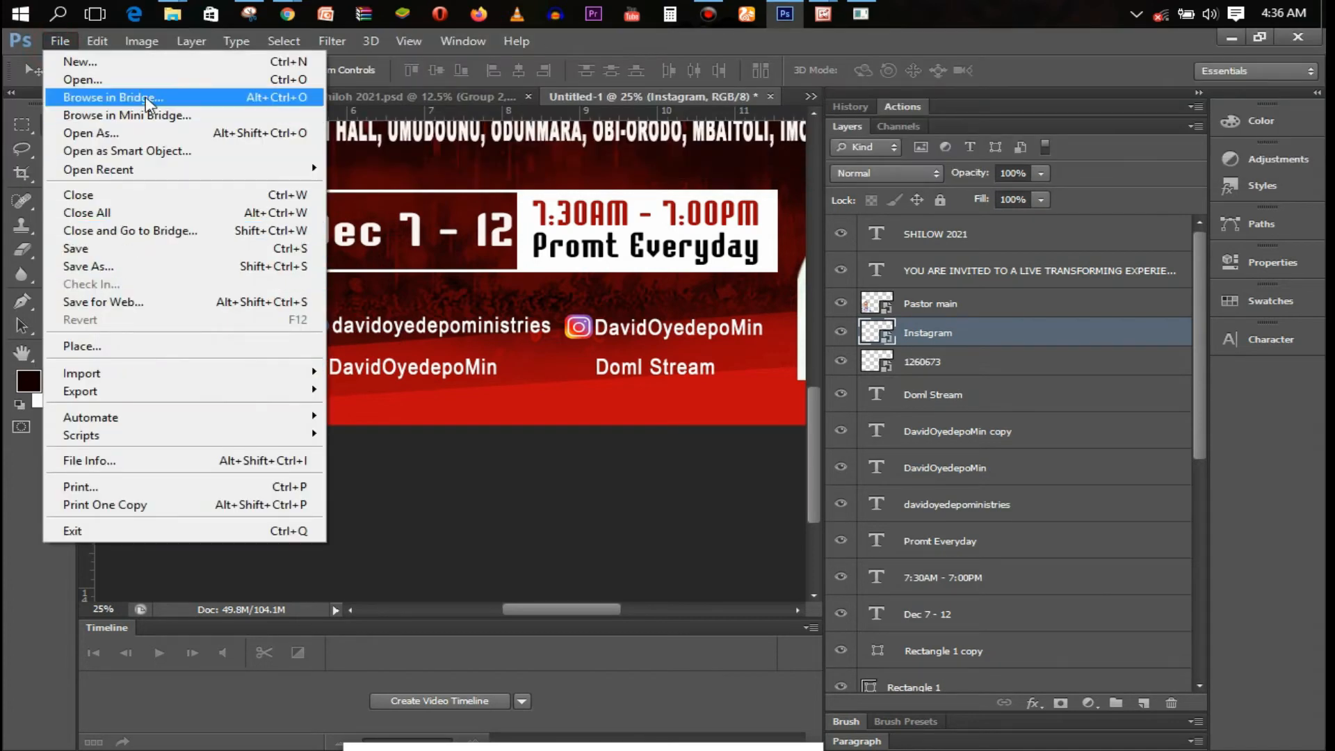
left_click(82, 79)
scroll(834, 389, "down", 3)
double_click(709, 508)
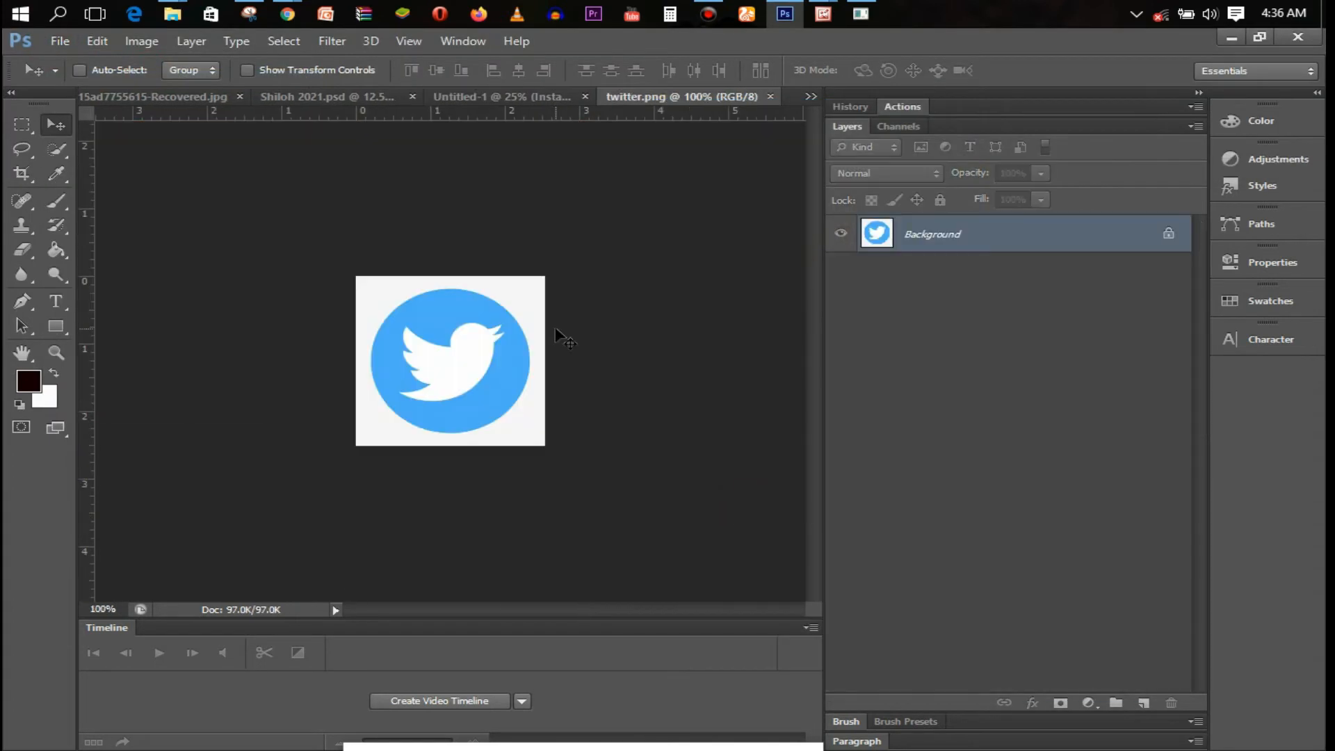
key("e")
right_click(32, 243)
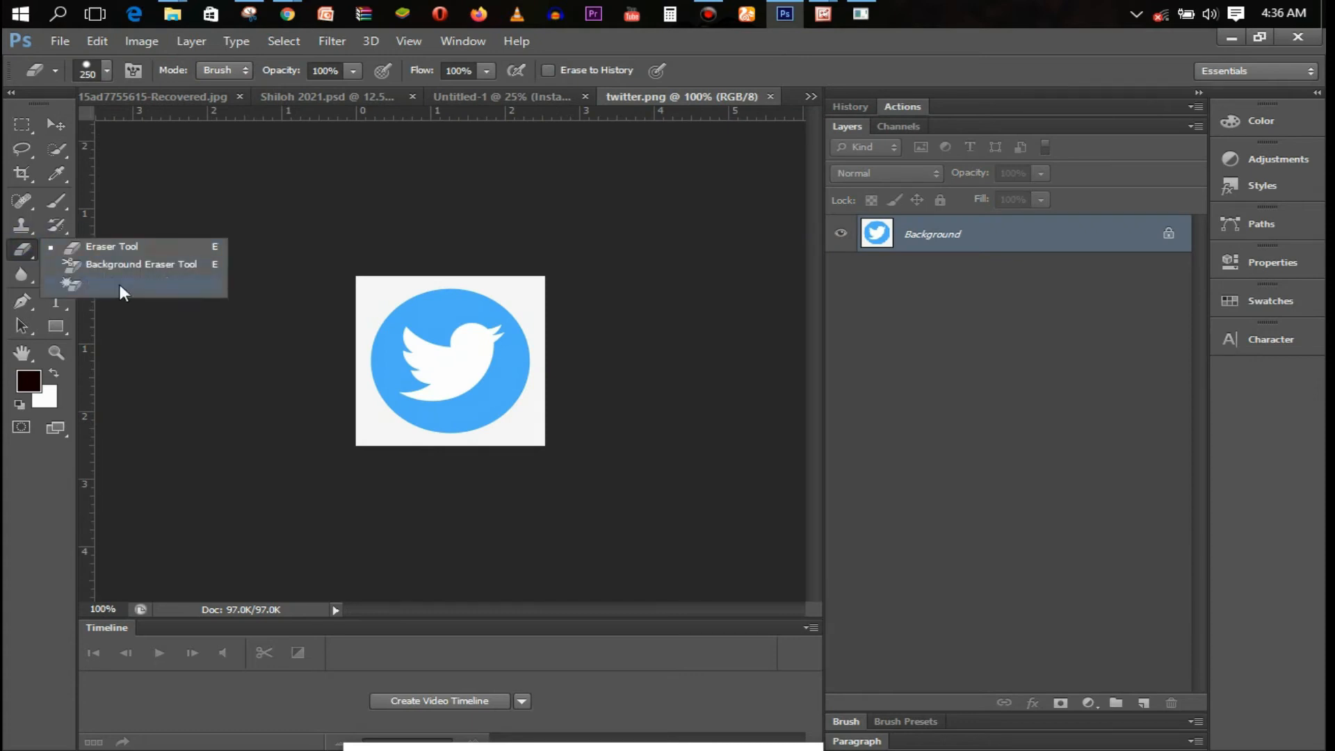
left_click(120, 284)
left_click(515, 306)
Drag the Twitter icon onto the flyer and size it before the second handle line
key("v")
mouse_move(459, 339)
left_mouse_down()
mouse_move(473, 194)
mouse_move(446, 102)
mouse_move(359, 398)
mouse_move(319, 378)
left_mouse_up()
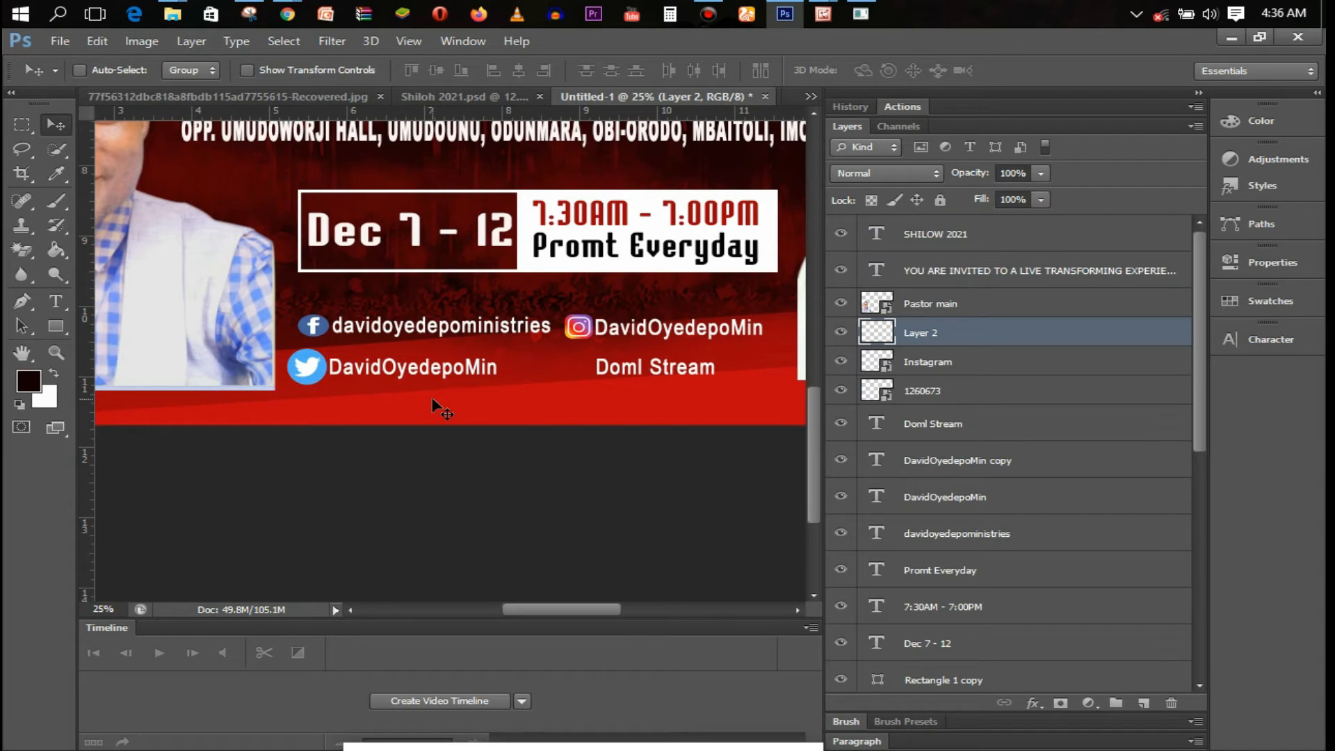
key("ctrl+t")
left_click(358, 71)
left_click_drag(285, 73, 281, 73)
key("Return")
key("Return")
Place the YouTube logo, scaled down and positioned beside 'Doml Stream'
left_click(60, 41)
left_click(170, 347)
left_click_drag(1126, 403, 1161, 539)
double_click(828, 556)
left_click_drag(629, 436, 477, 375)
left_click_drag(430, 325, 547, 345)
left_click_drag(593, 308, 580, 366)
left_click_drag(549, 354, 578, 366)
key("Return")
Rasterize the YouTube logo layer so the Magic Eraser can work on it
scroll(543, 365, "up", 2)
key("e")
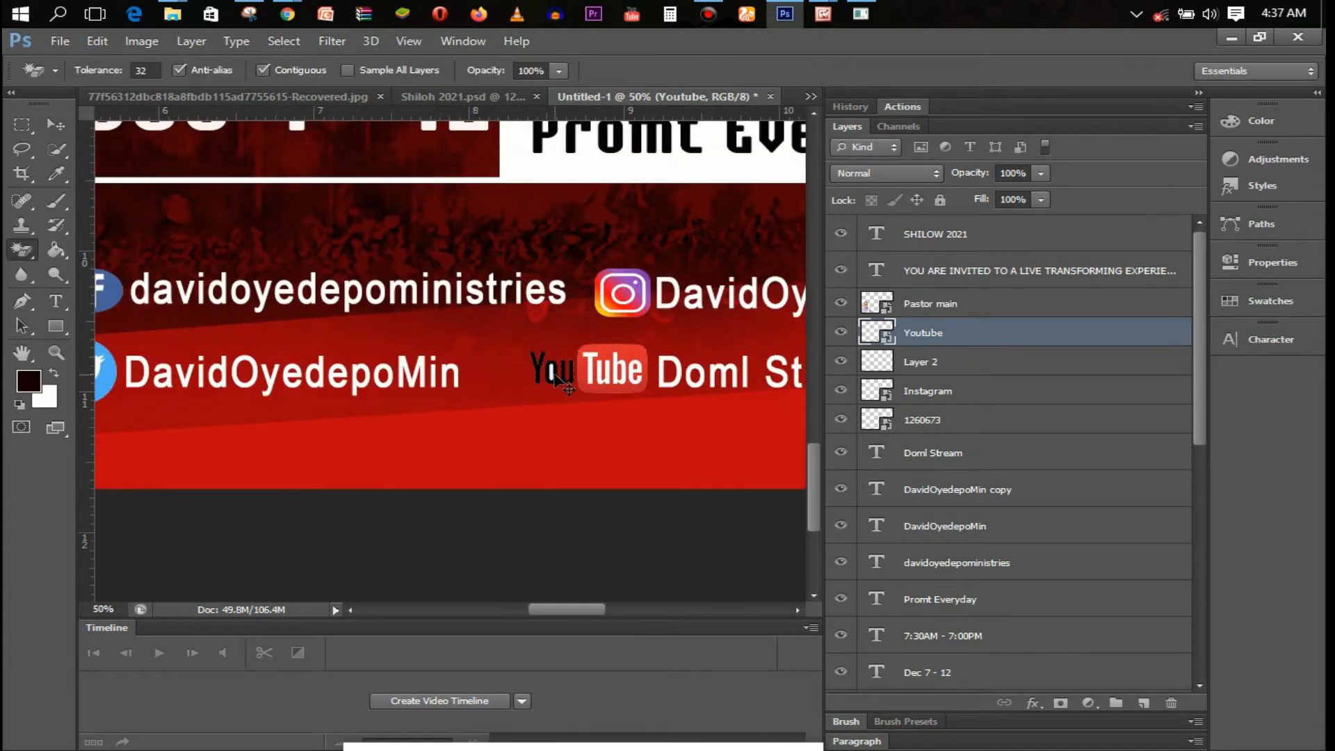
scroll(552, 370, "up", 1)
left_click(553, 373)
left_click(642, 328)
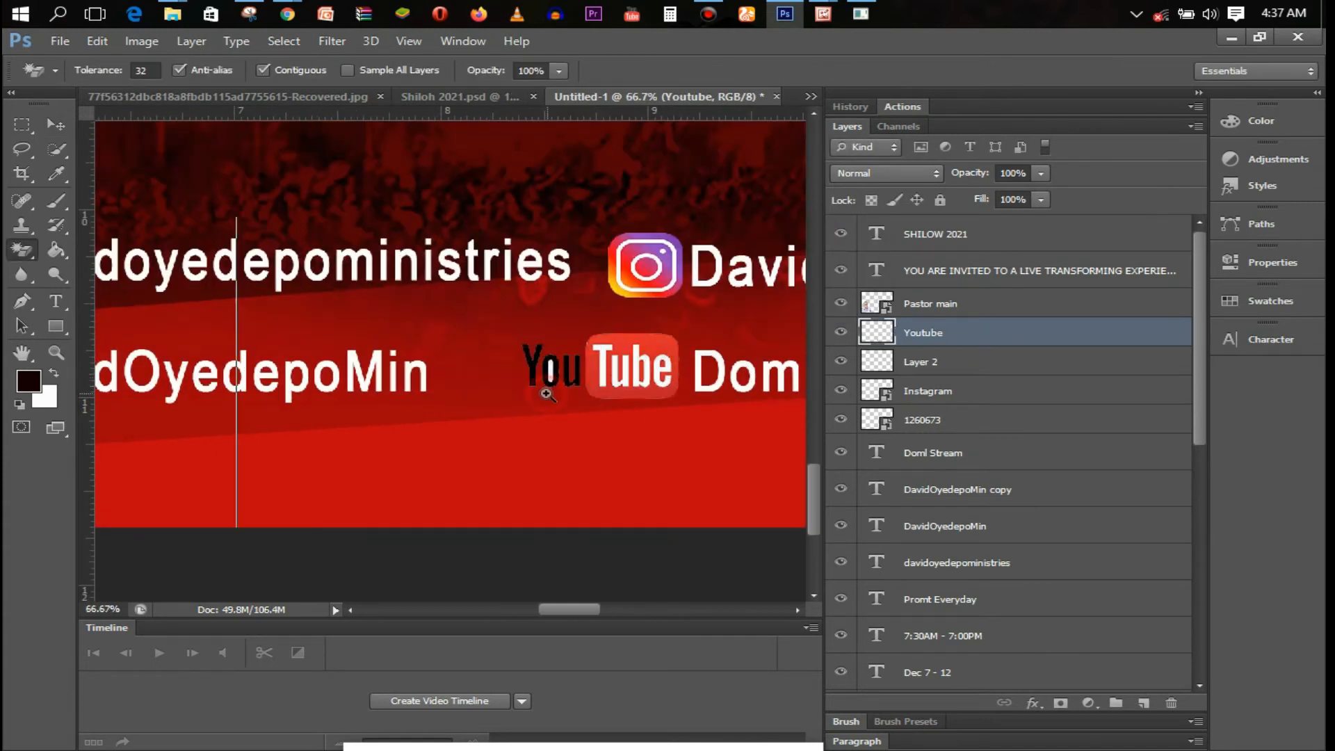
Zoom in on the YouTube logo and make a first erase inside the 'o' of 'You'
left_click(546, 393, "ctrl")
left_click(547, 393, "ctrl")
left_click(557, 339)
left_click(562, 360, "alt")
left_click(562, 360, "alt")
left_click(562, 359, "alt")
left_click(561, 360, "alt")
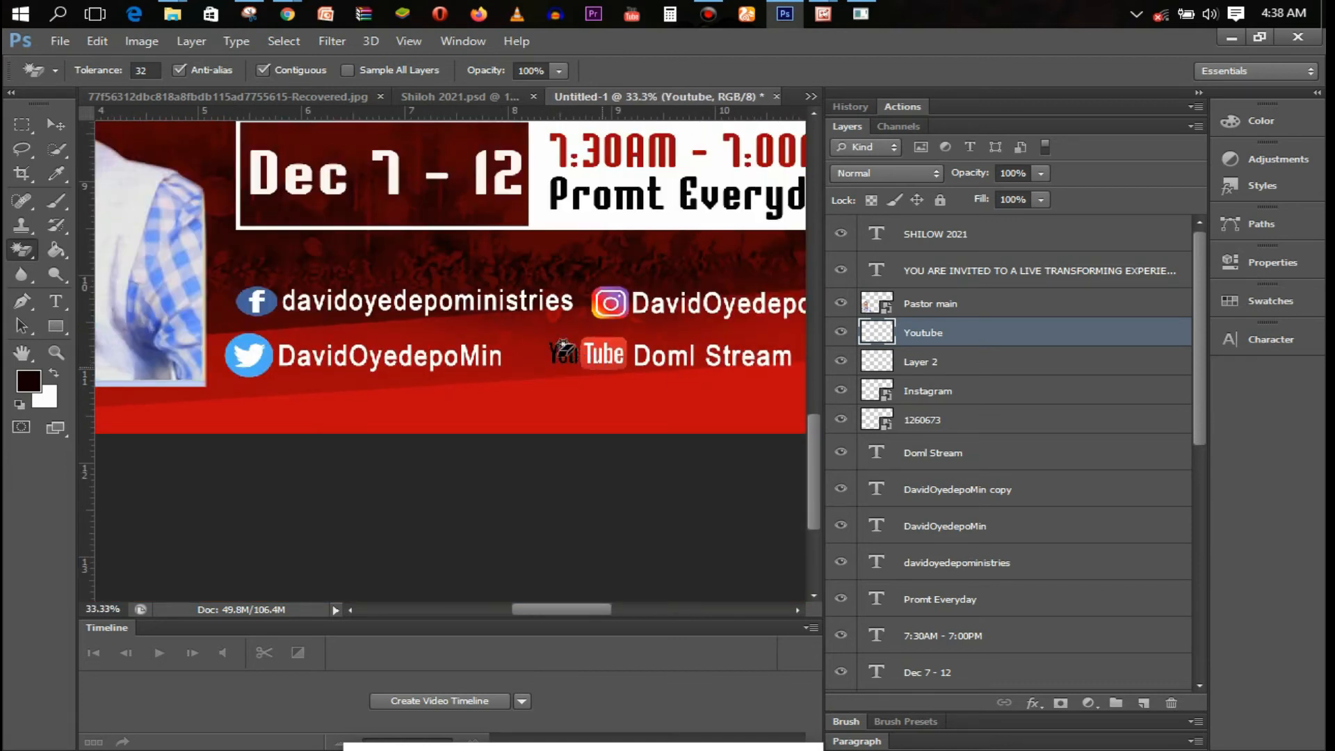
left_click(561, 348, "ctrl")
left_click(553, 344, "ctrl")
left_click(550, 343, "ctrl")
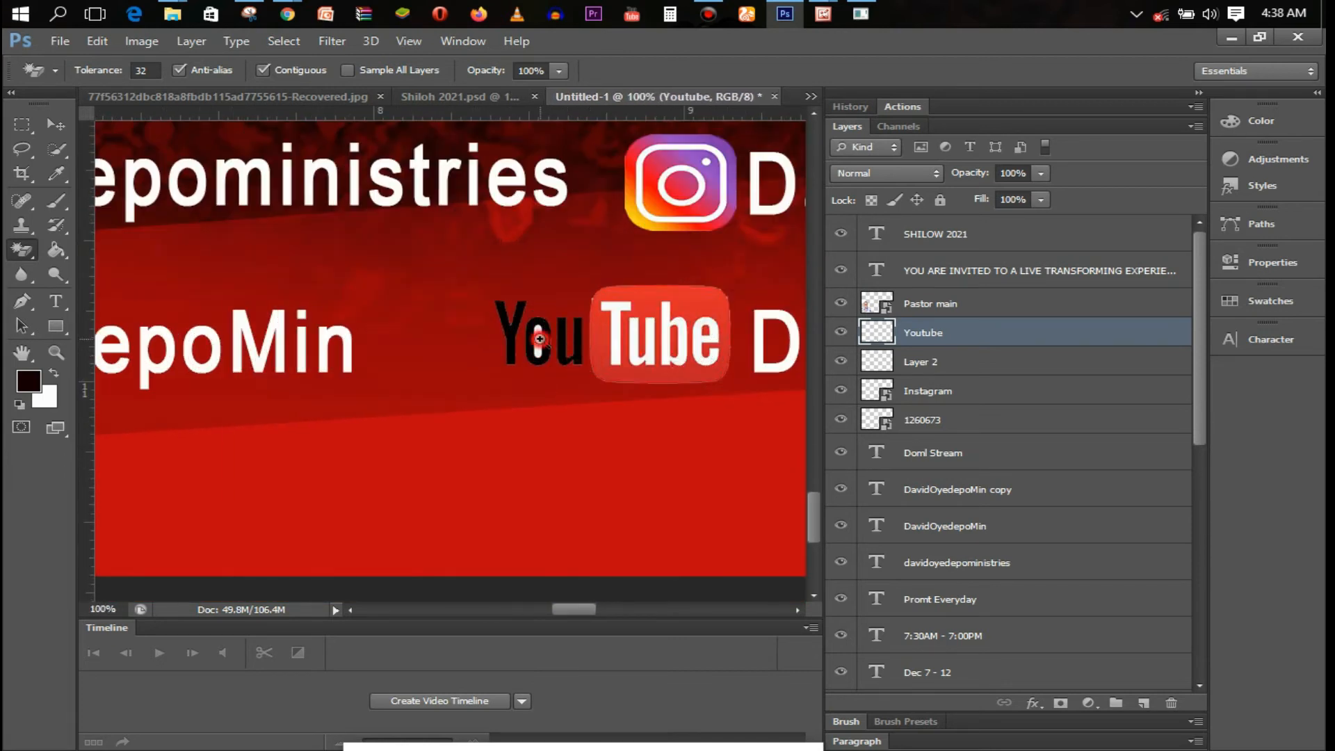
left_click(539, 339, "ctrl")
With the Magic Eraser, clear the remaining white in the 'o', then zoom out to the full flyer
right_click(24, 252)
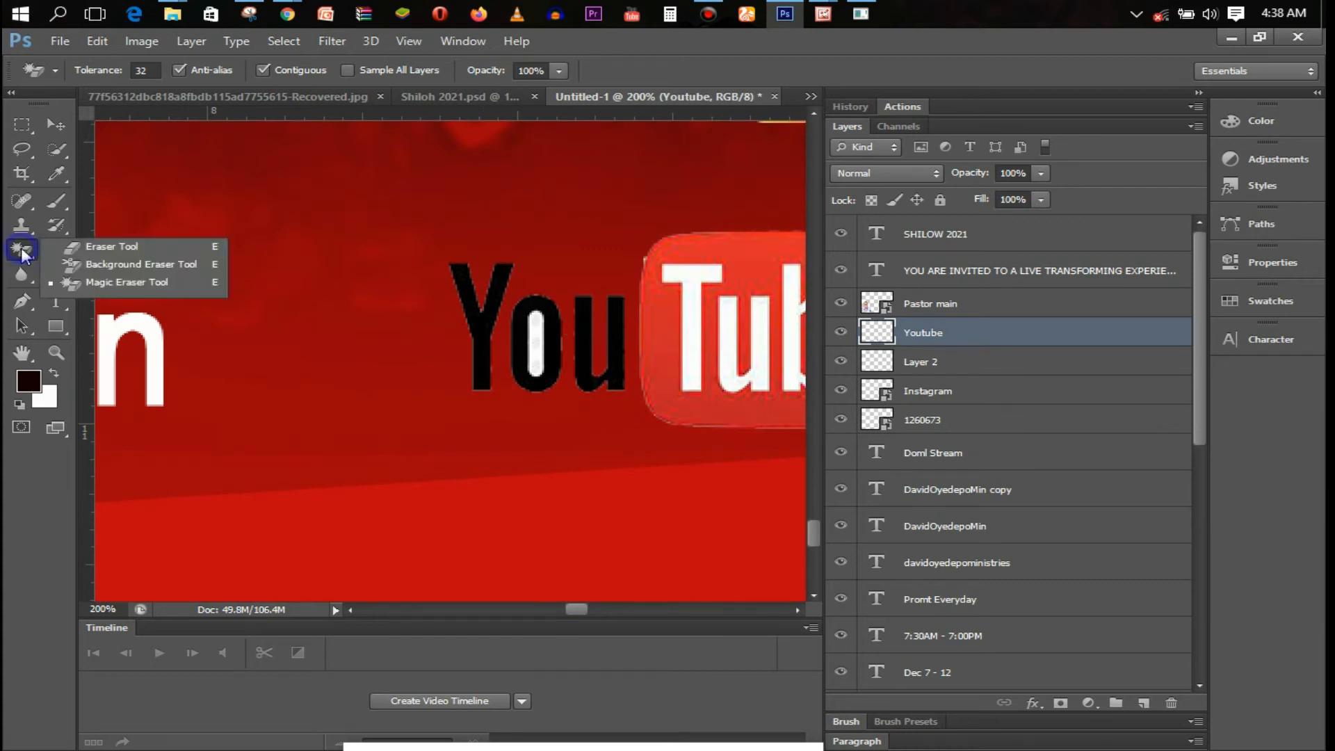
key("e")
right_click(24, 252)
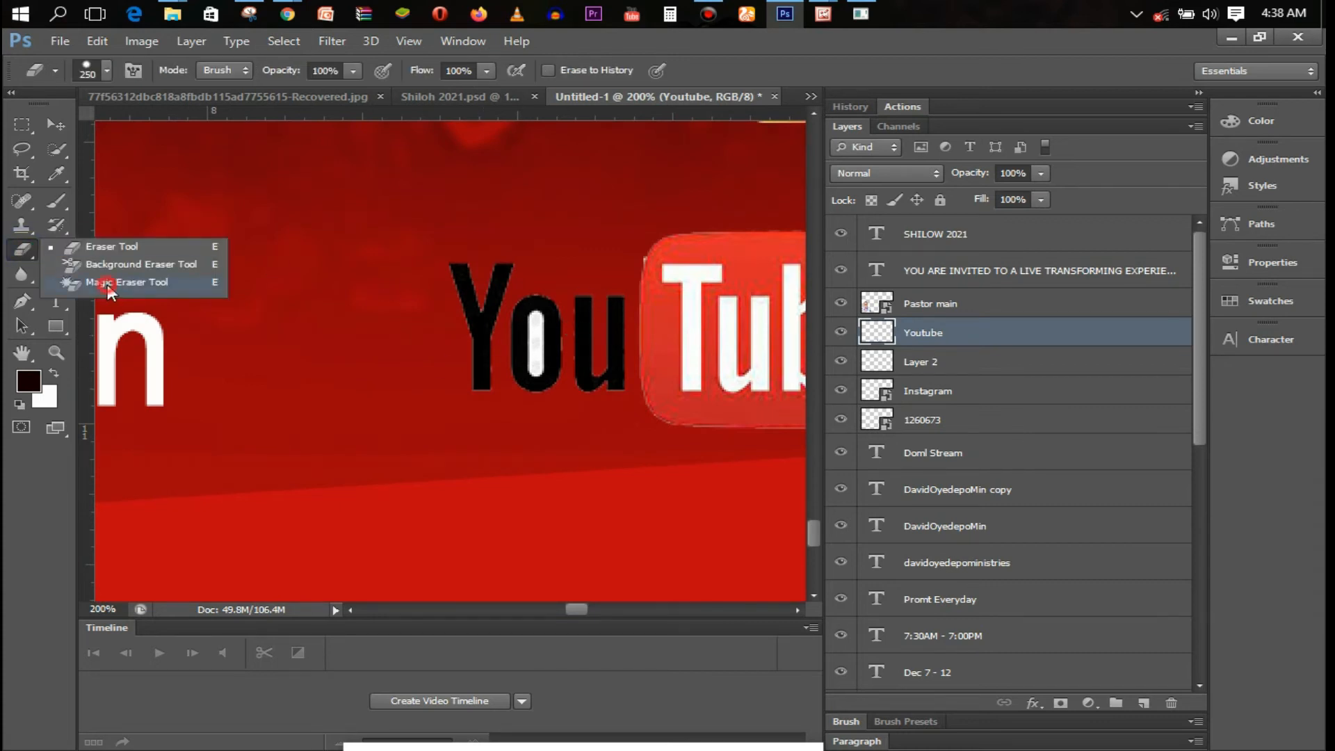
left_click(107, 285)
left_click(532, 345, "ctrl")
left_click(547, 340)
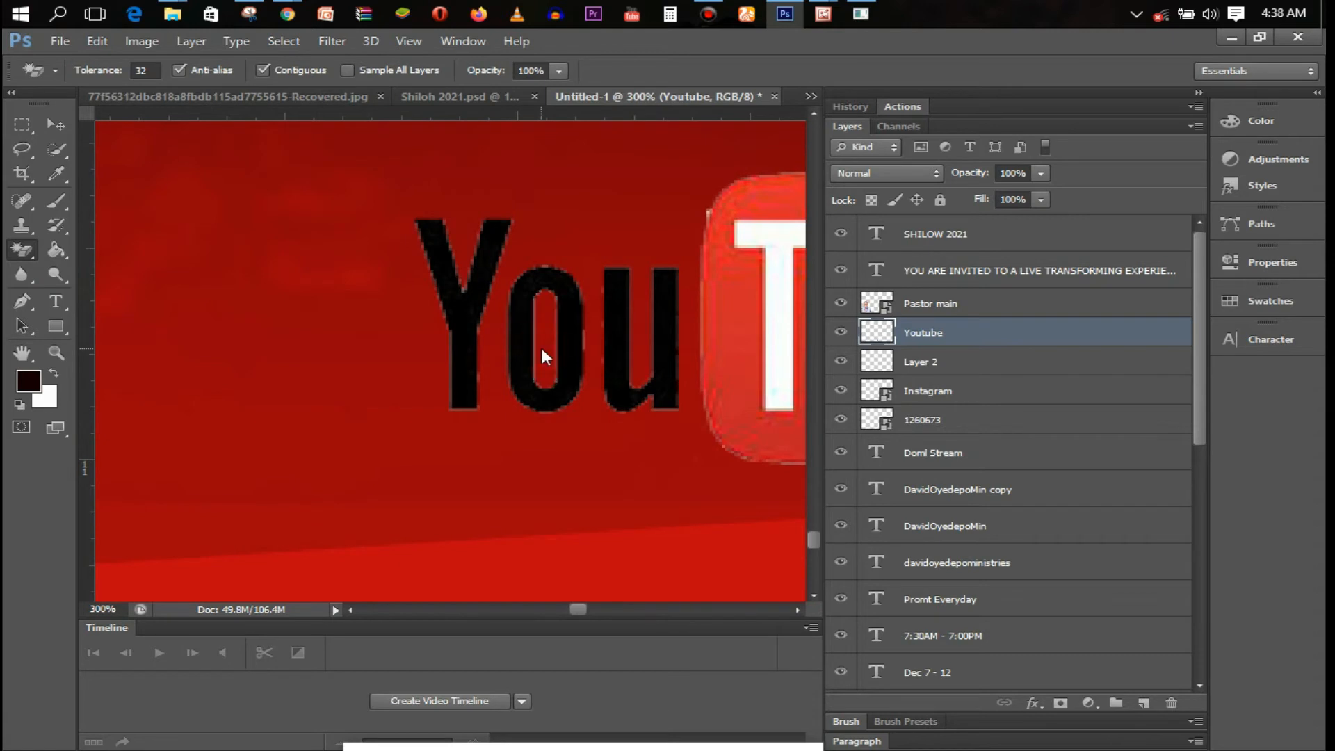
left_click(541, 347, "alt")
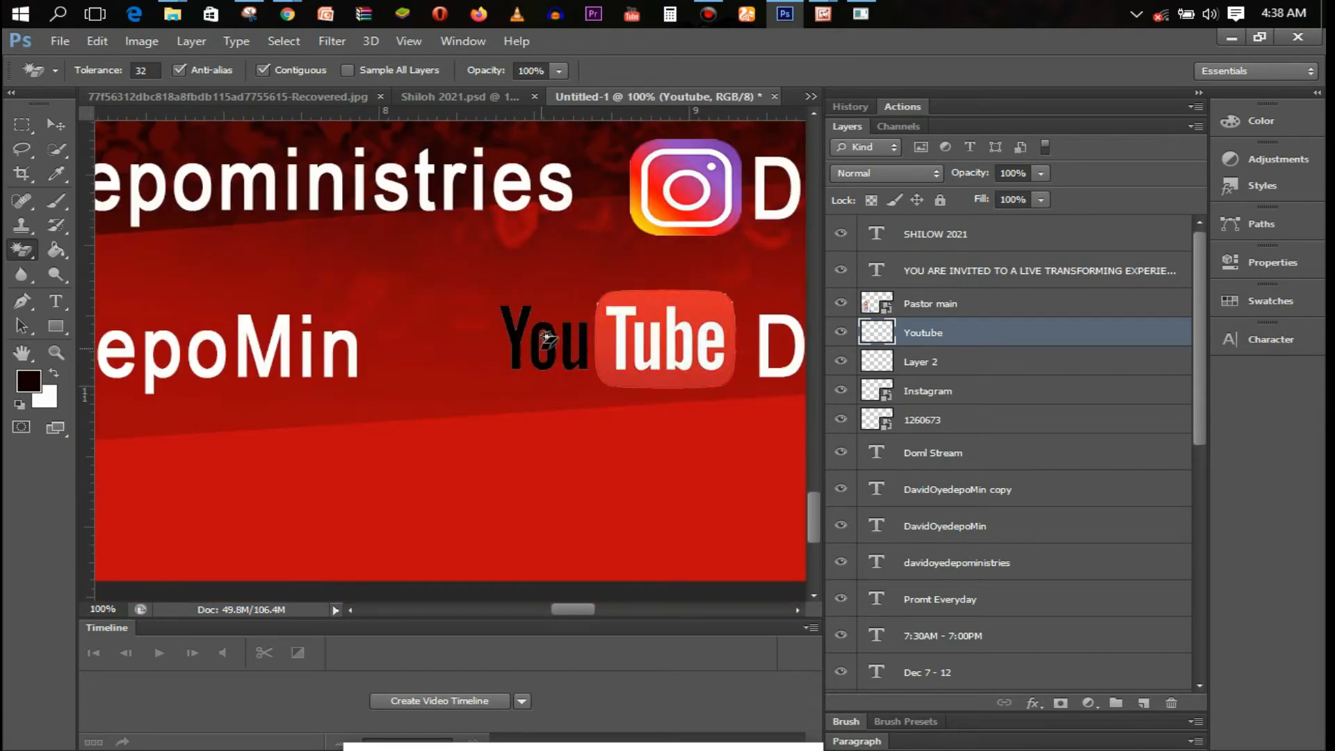
left_click(541, 347, "alt")
left_click(541, 347, "alt")
left_click(541, 348, "alt")
left_click(541, 348, "alt")
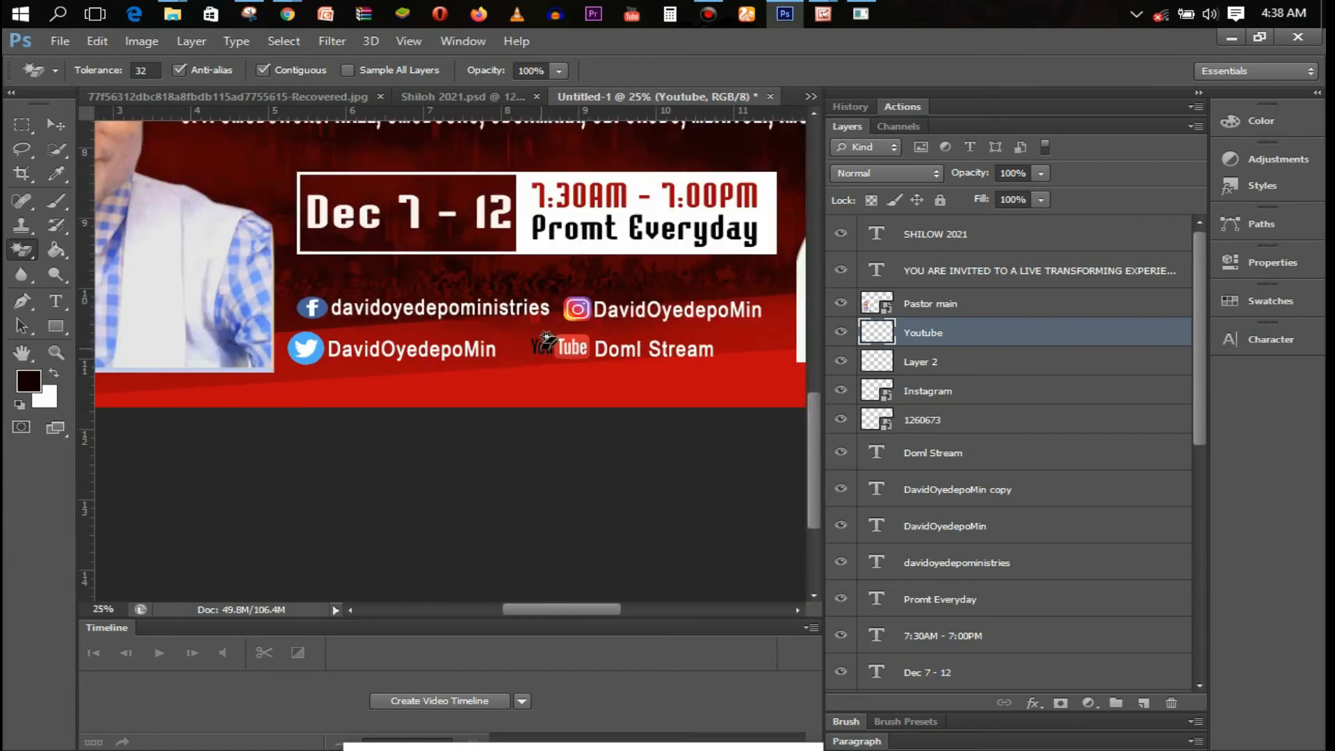
left_click(541, 348, "alt")
left_click(543, 348, "alt")
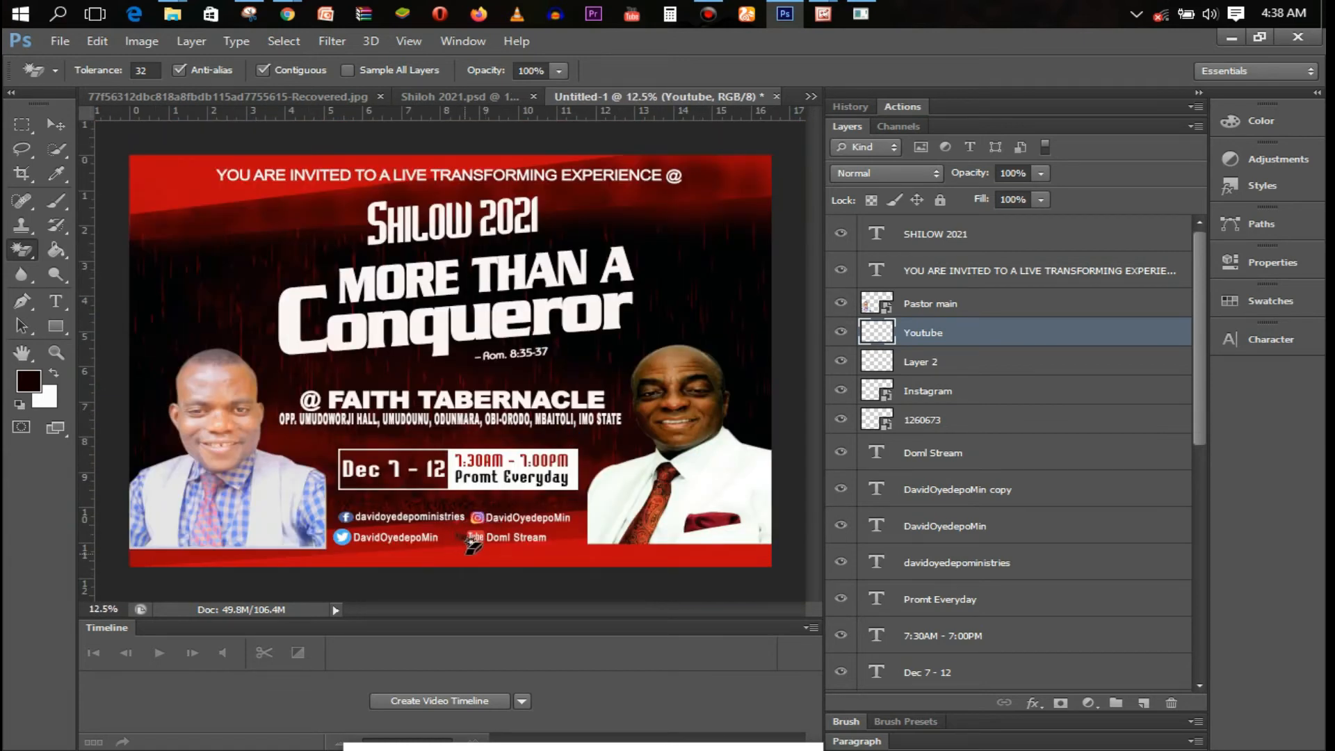
Add a 5 px near-white (fdfbfb) stroke to the YouTube logo layer
double_click(1080, 335)
left_click(788, 193)
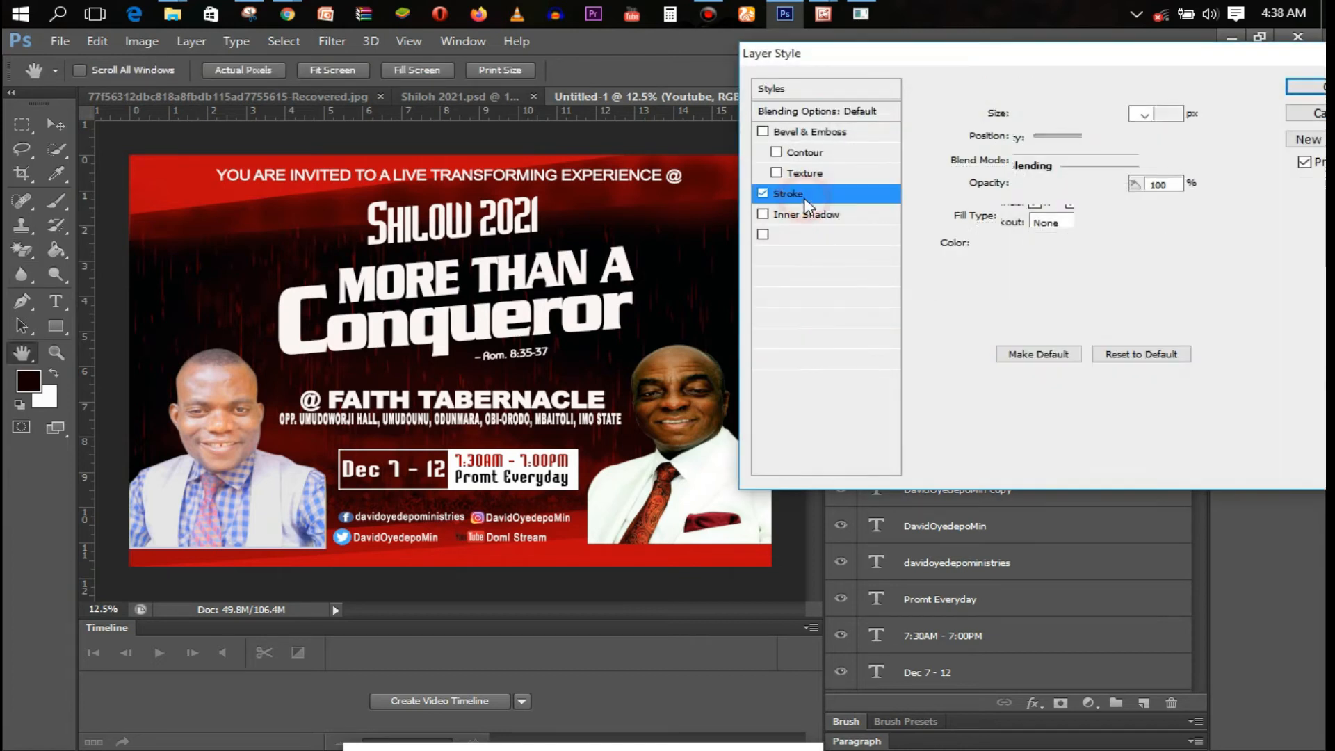
left_click(984, 248)
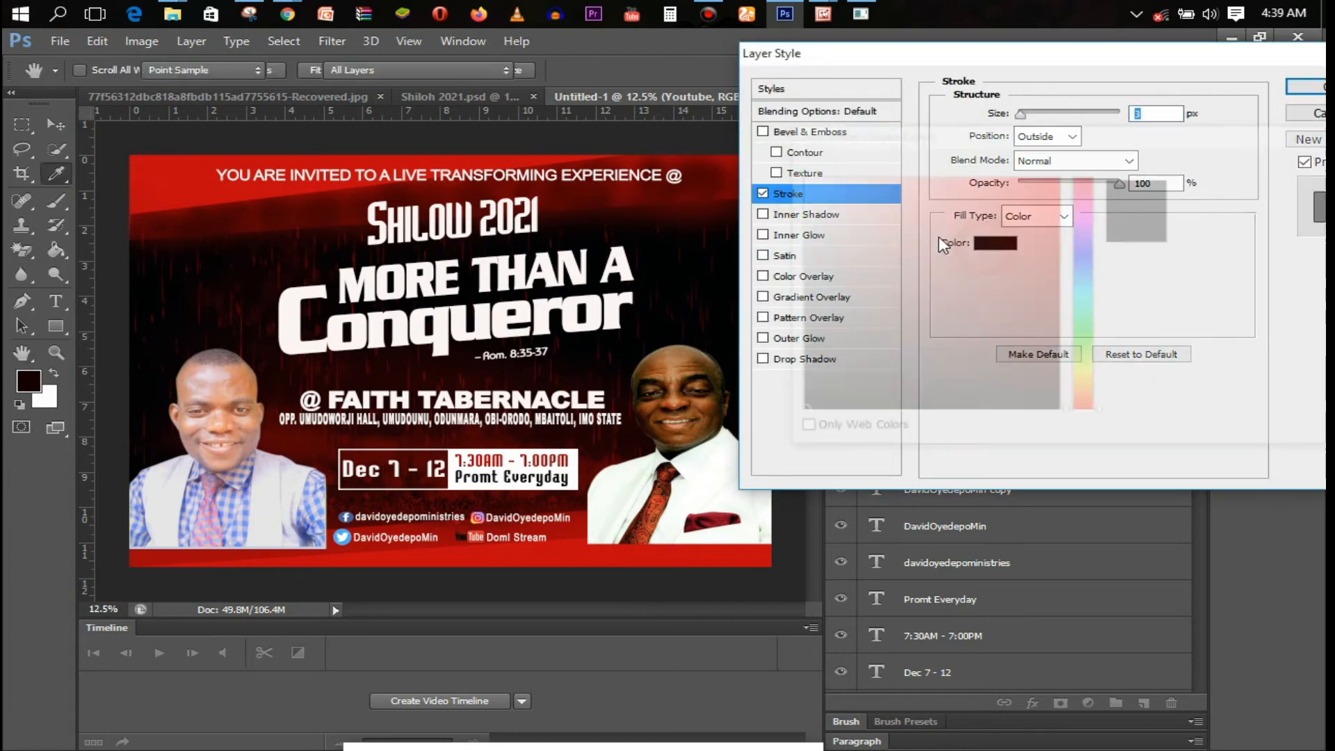
left_click(799, 178)
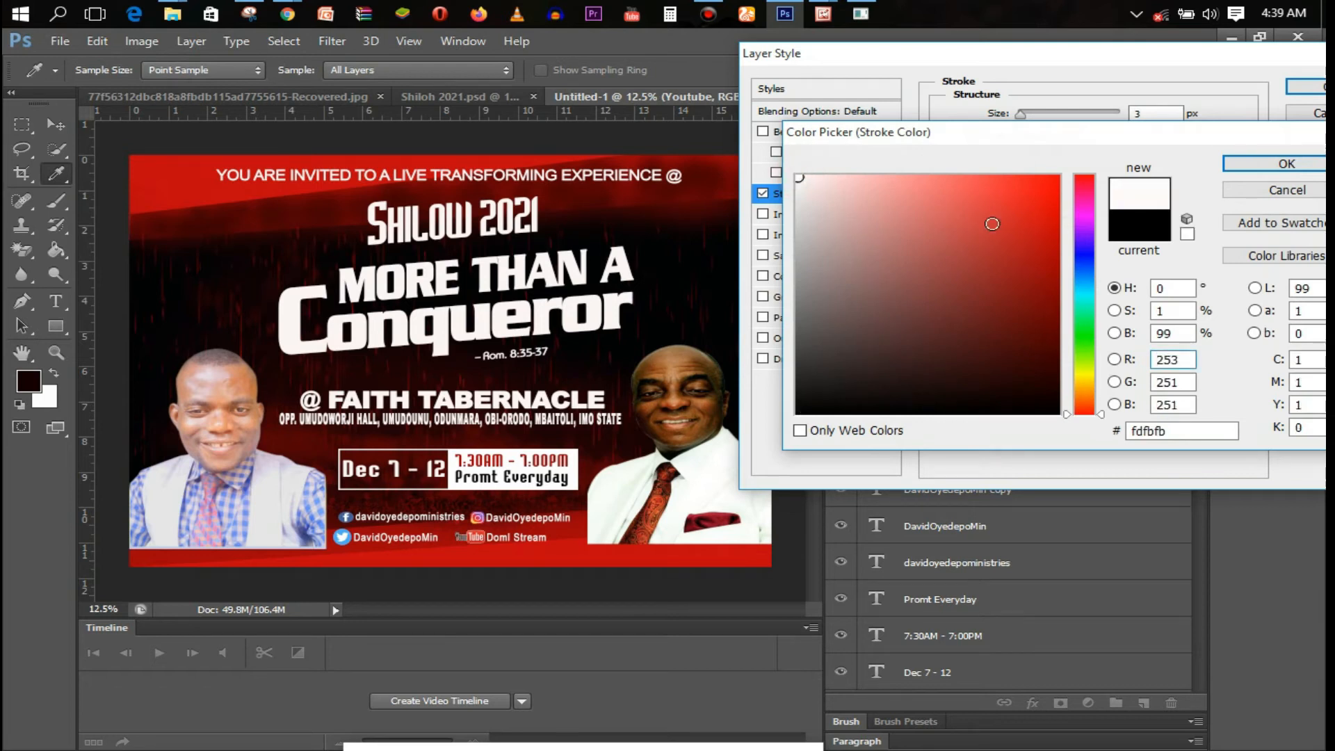
left_click(1279, 164)
type("5")
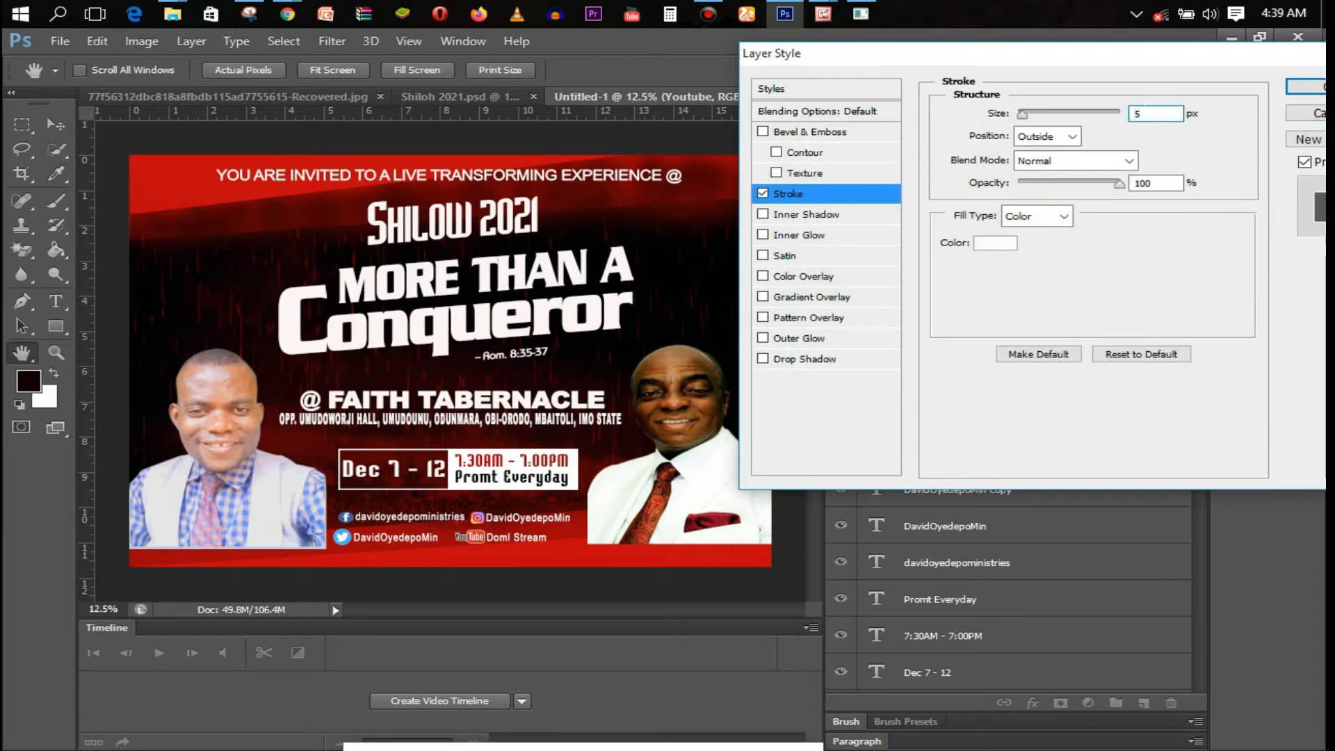
left_click(1305, 86)
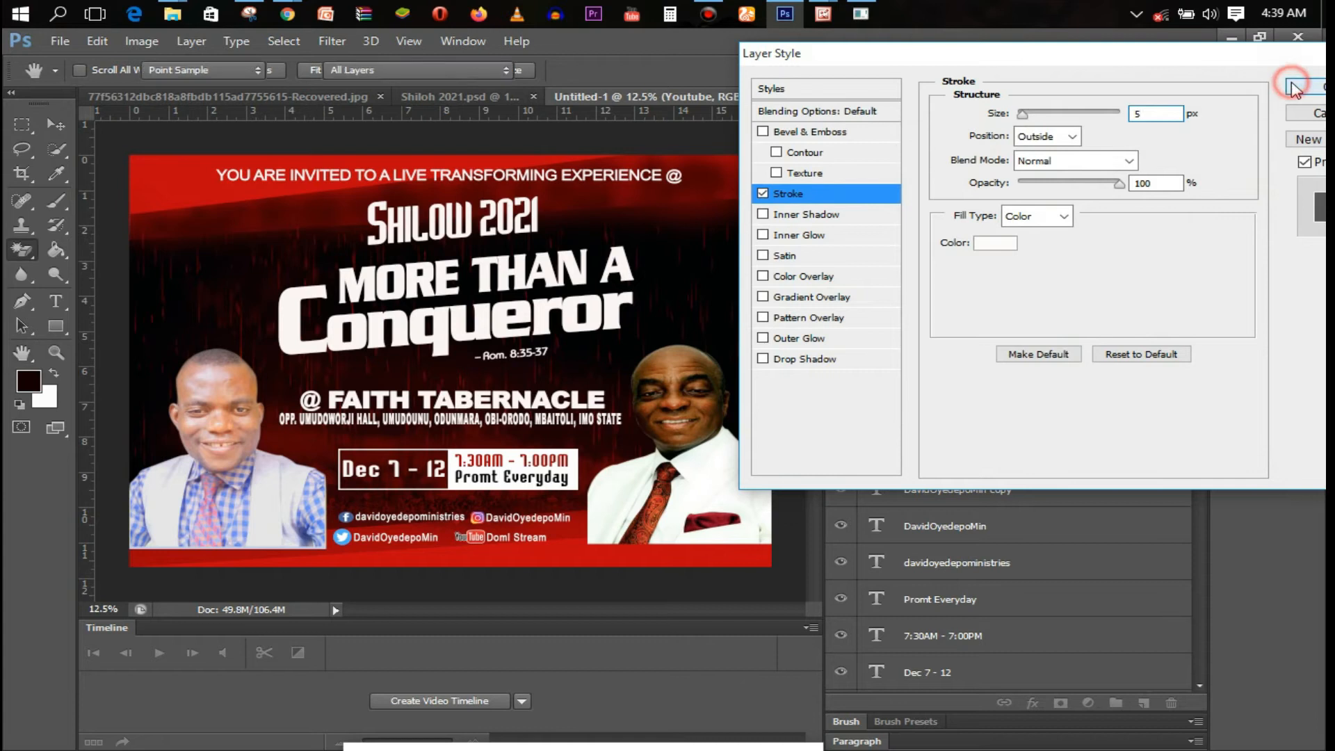
Enlarge the YouTube logo slightly taller and wider with Free Transform
left_click(487, 544, "ctrl")
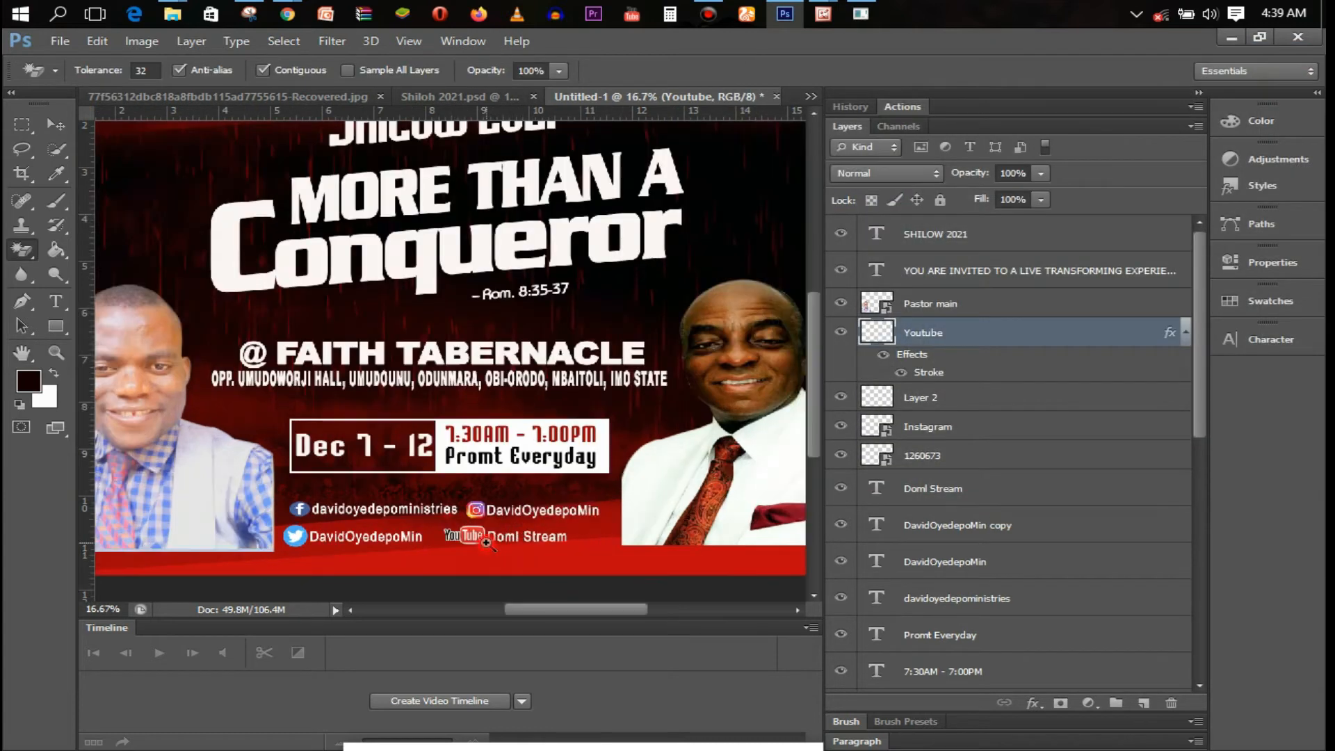
left_click(487, 543, "ctrl")
left_click(491, 541, "ctrl")
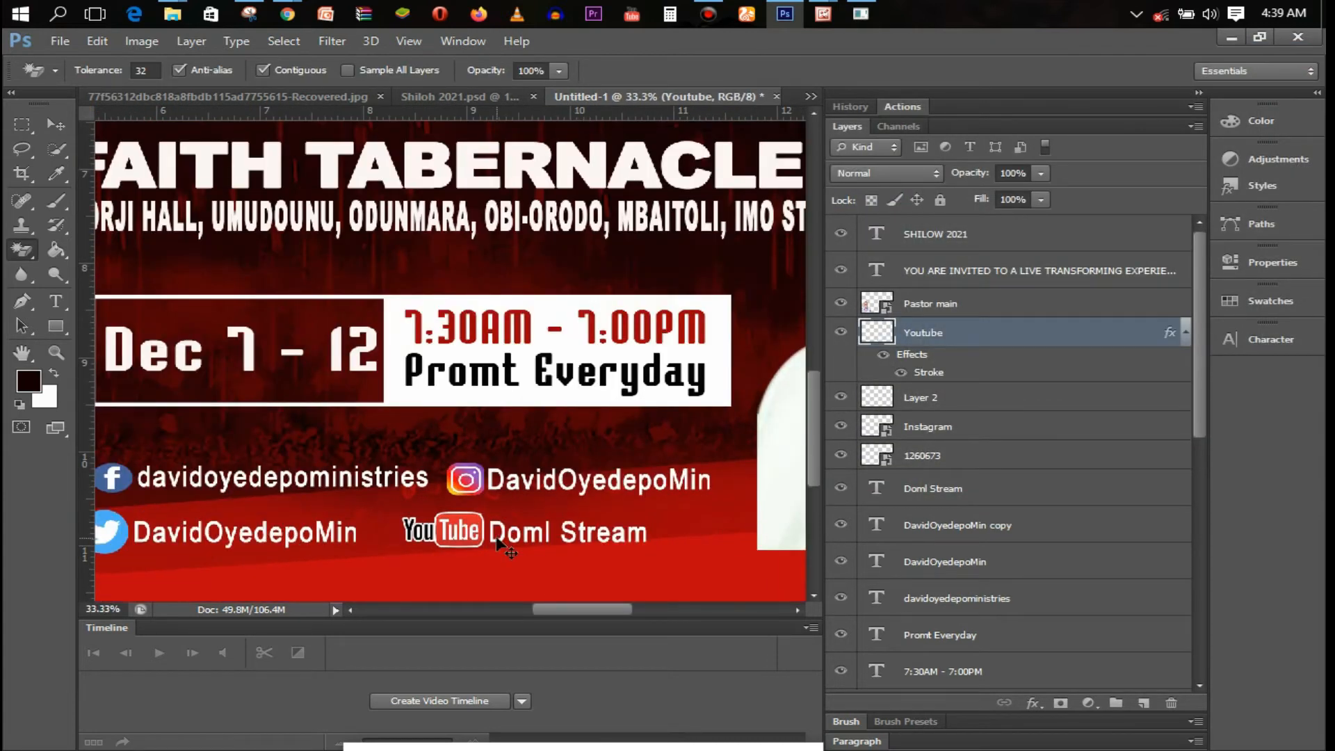
key("ctrl+t")
left_click_drag(448, 545, 394, 534)
key("Return")
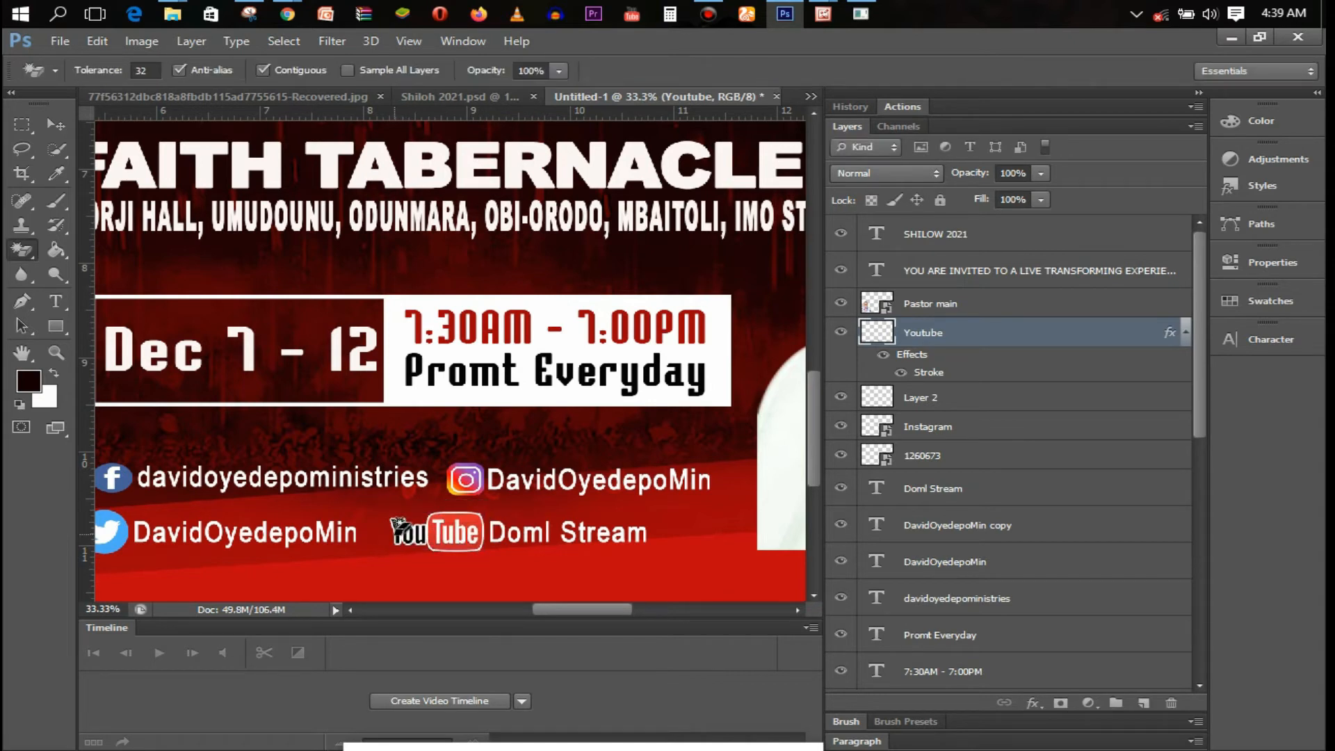
Re-enter the YouTube logo's stroke size as 5 px and apply it
double_click(999, 347)
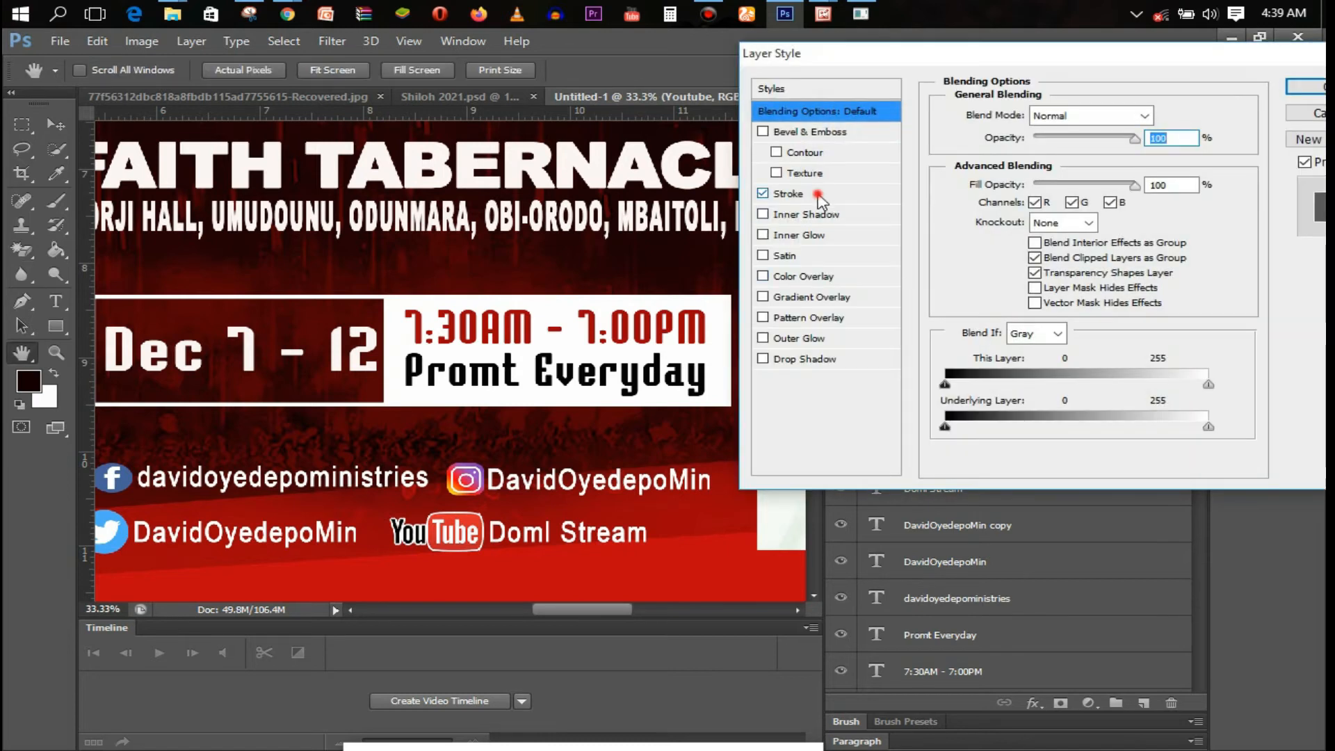
left_click(788, 193)
left_click_drag(1156, 112, 1123, 117)
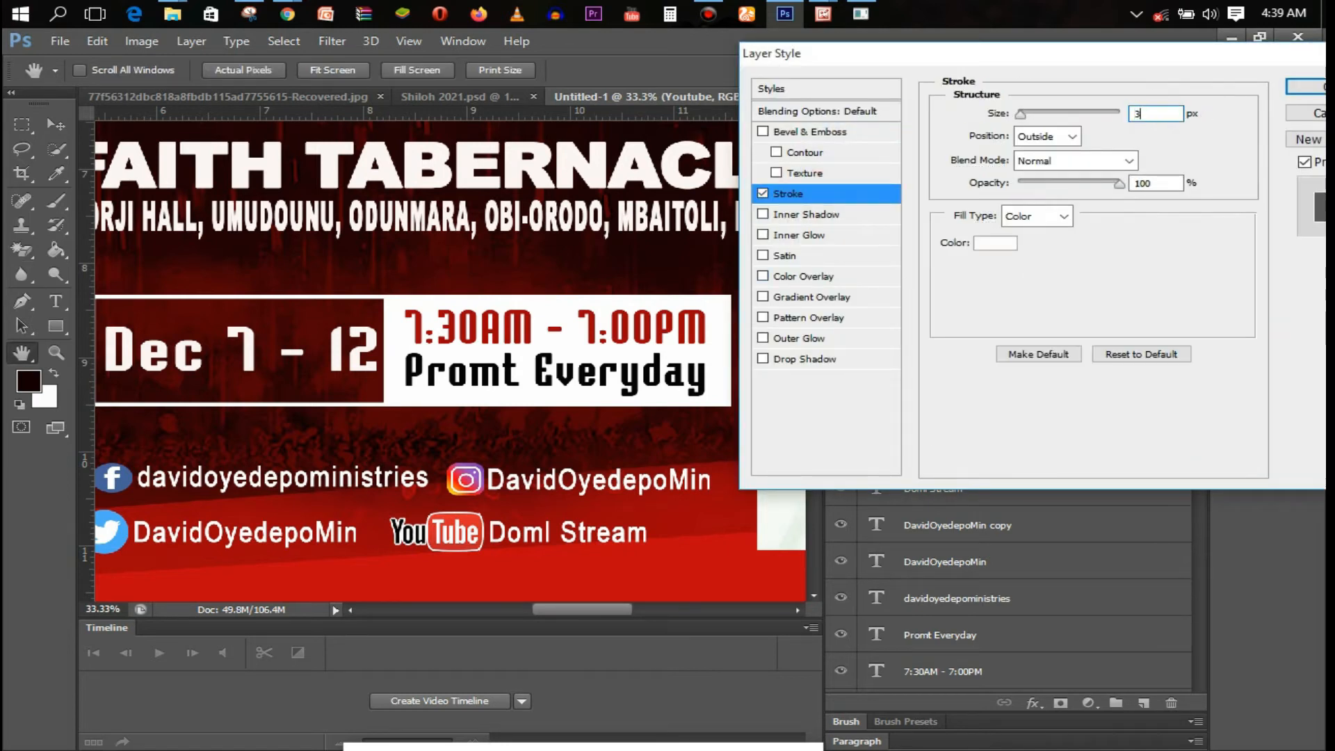
key("BackSpace")
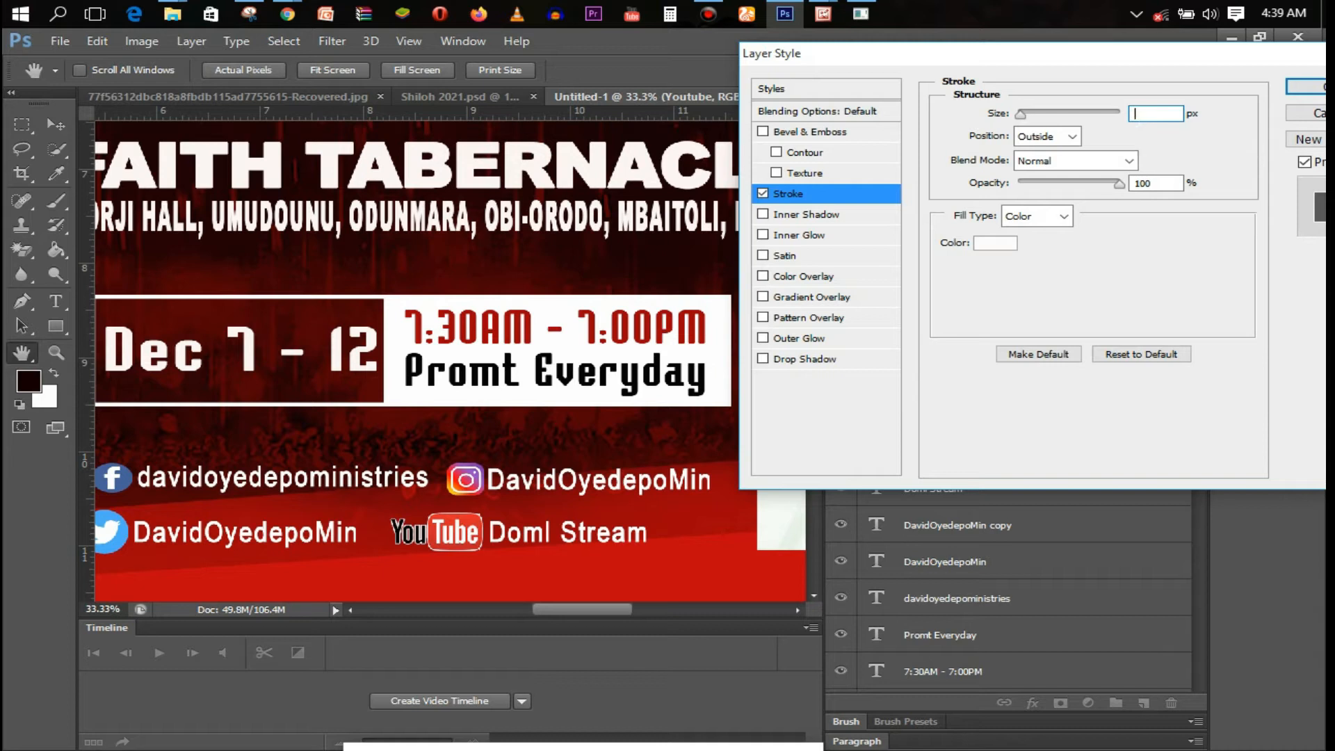
type("5")
left_click(1304, 88)
scroll(437, 496, "down", 1)
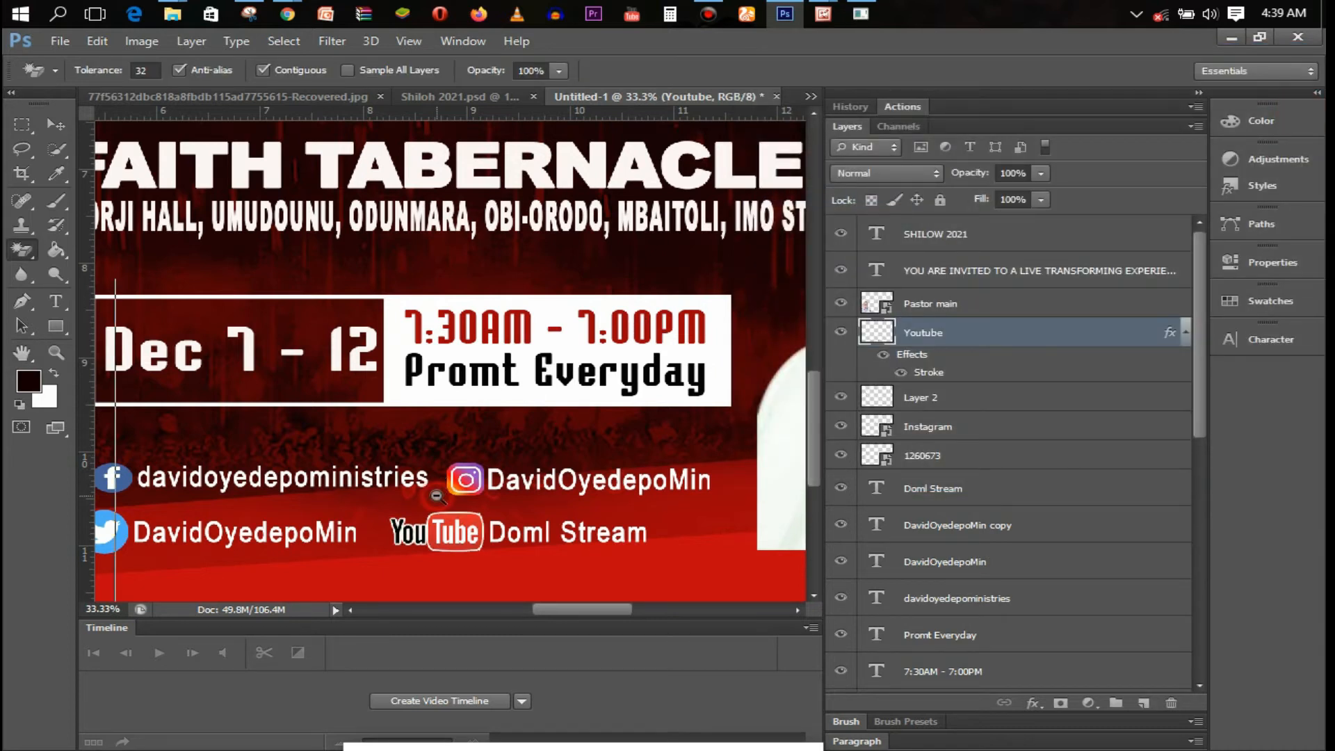
scroll(437, 495, "down", 3)
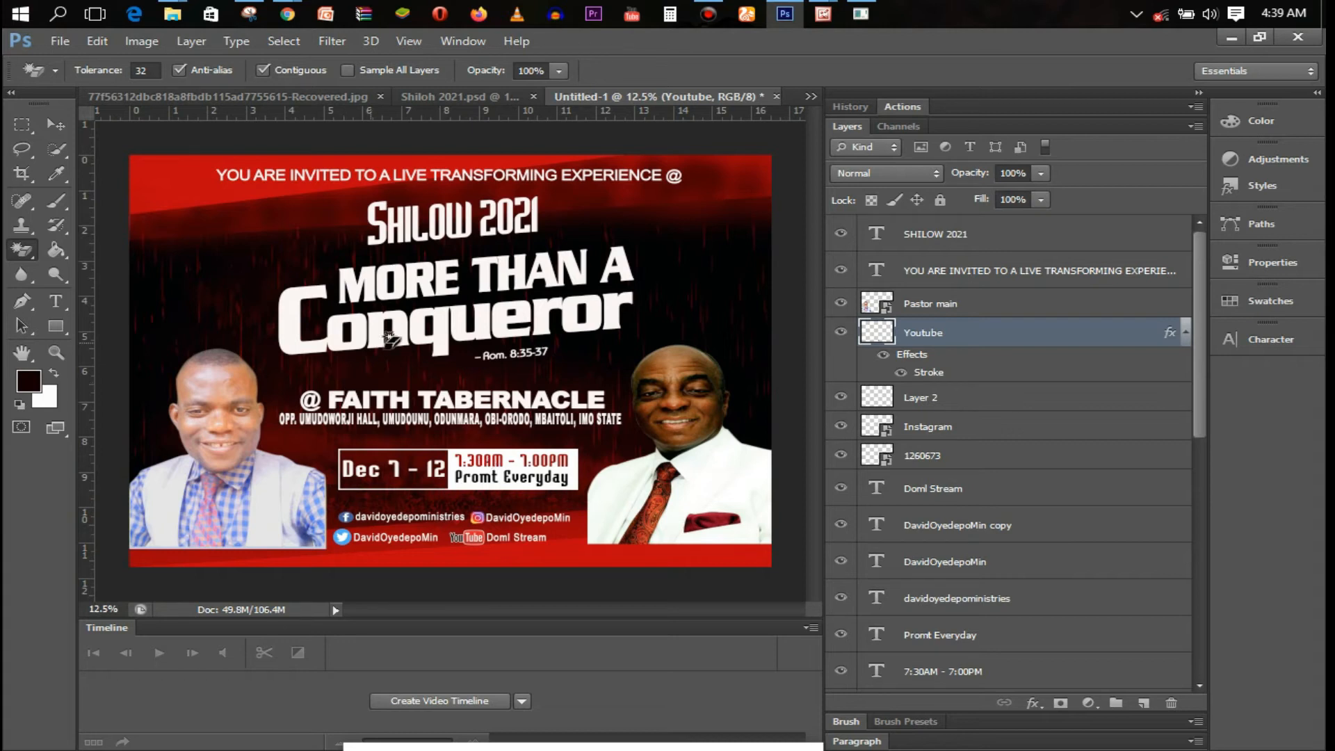
left_click(57, 126)
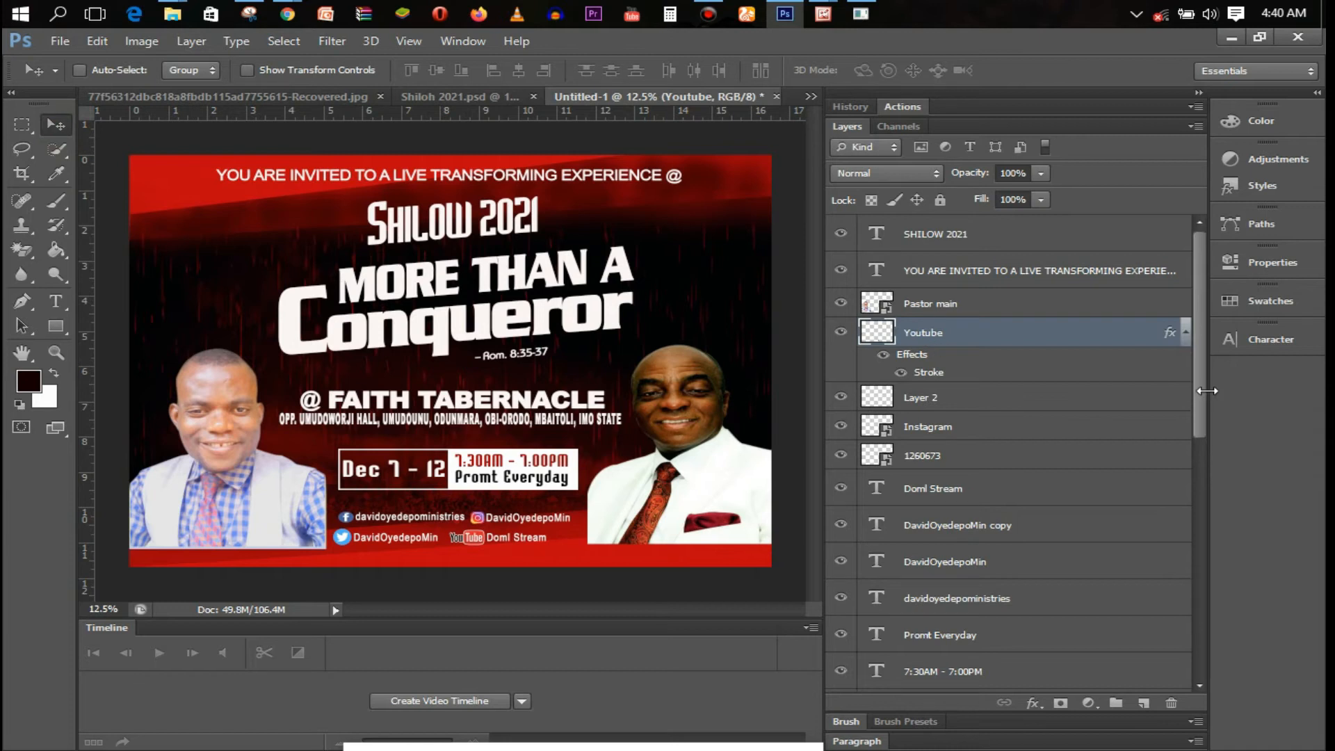
Move the -- Rom. 8:35-37 layer out of the headline group in the Layers panel
left_click_drag(1204, 392, 1201, 359)
left_click_drag(1201, 359, 944, 530)
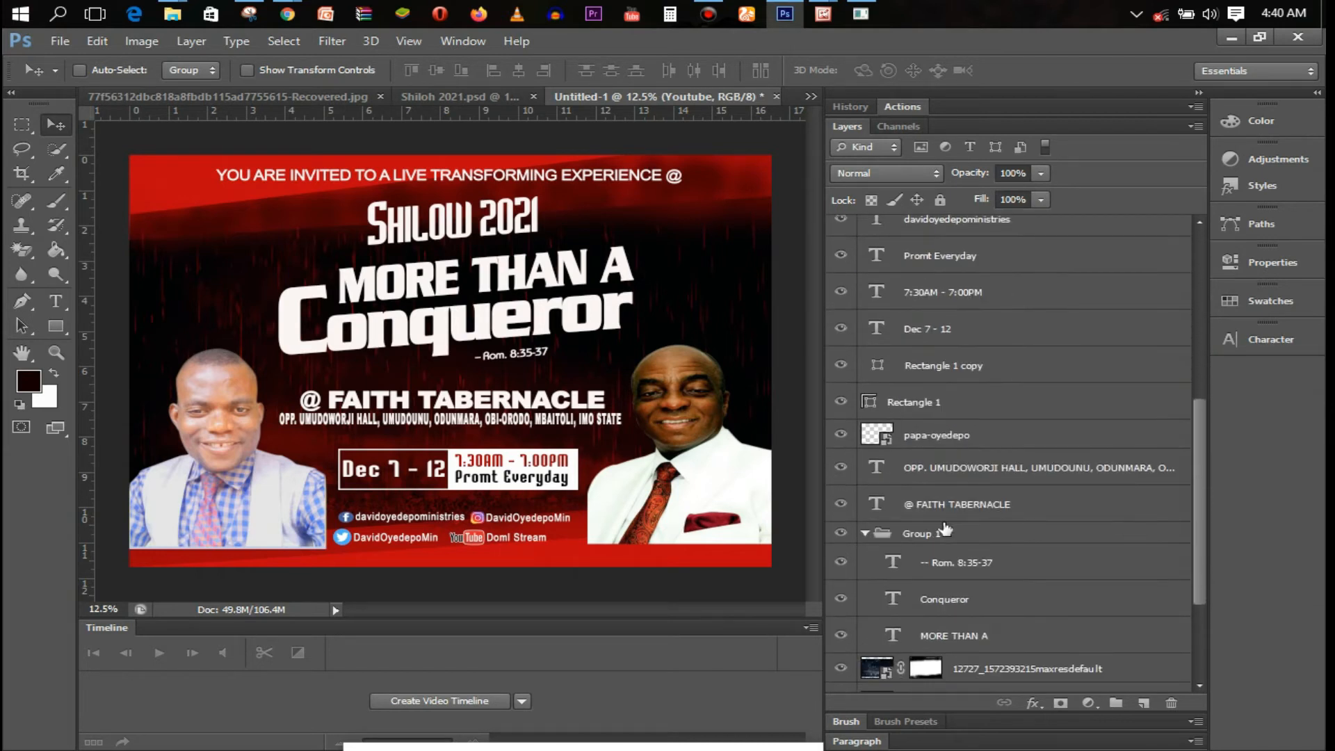
double_click(930, 533)
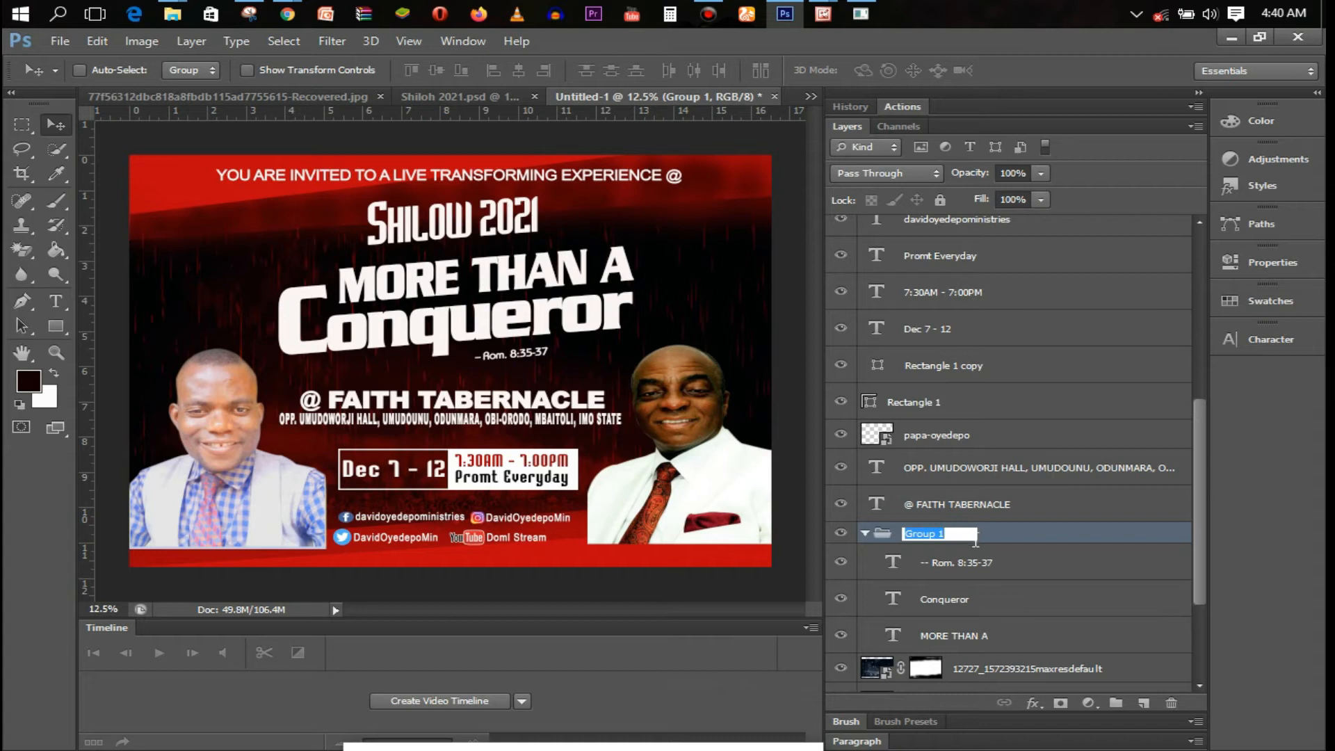
left_click_drag(988, 559, 998, 513)
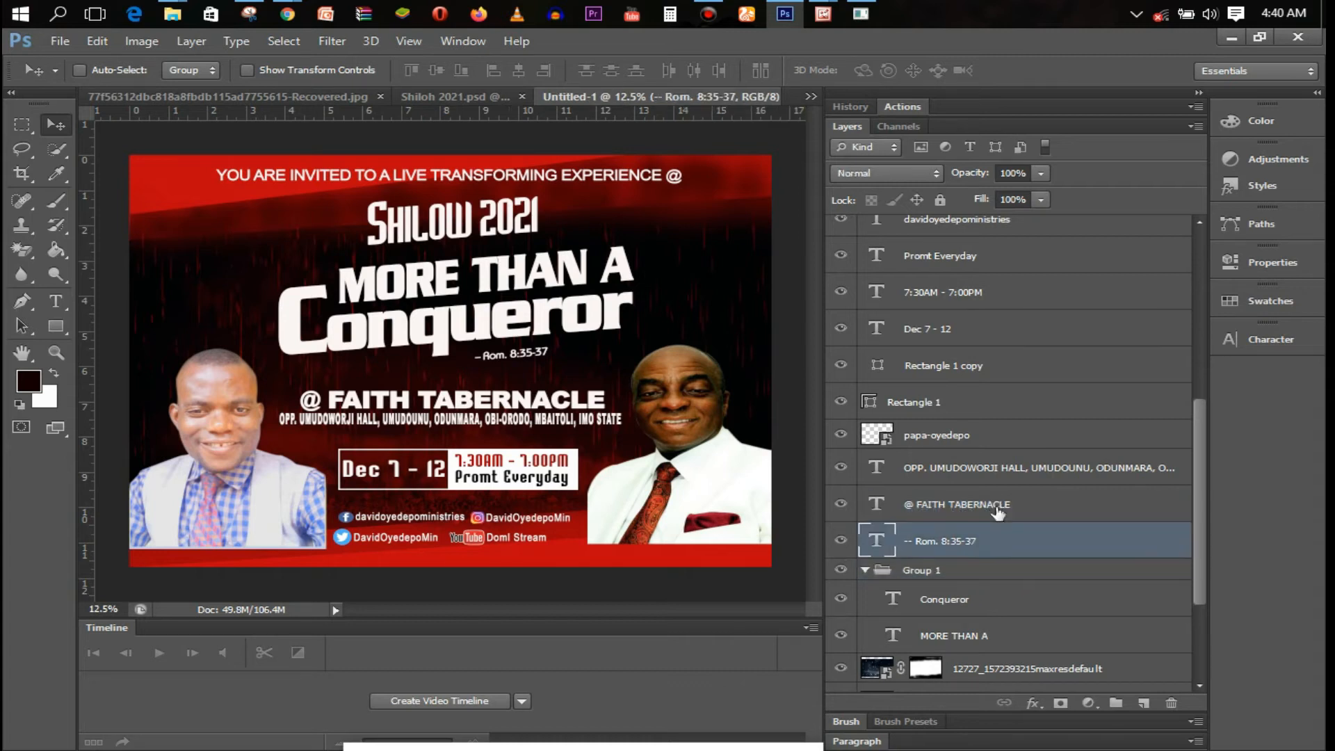
Rename the headline group to Theme and collapse it
double_click(922, 570)
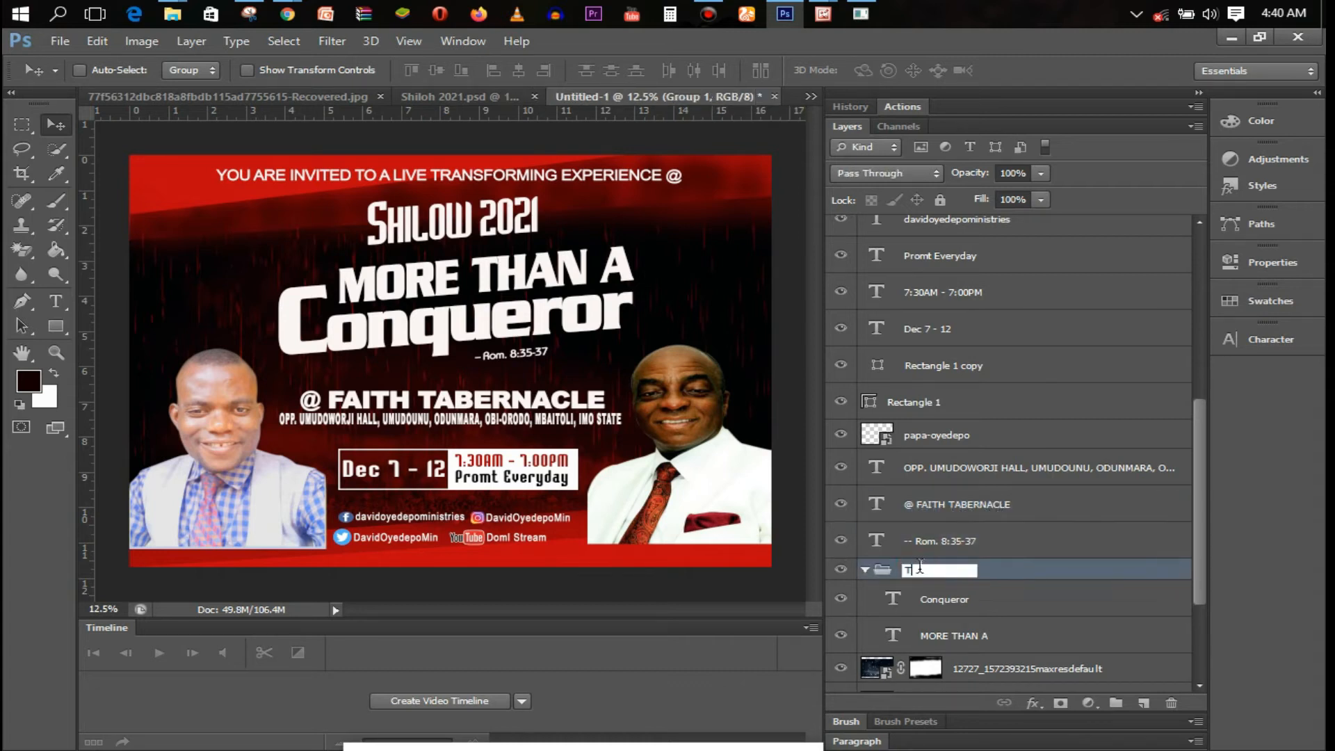
key("Return")
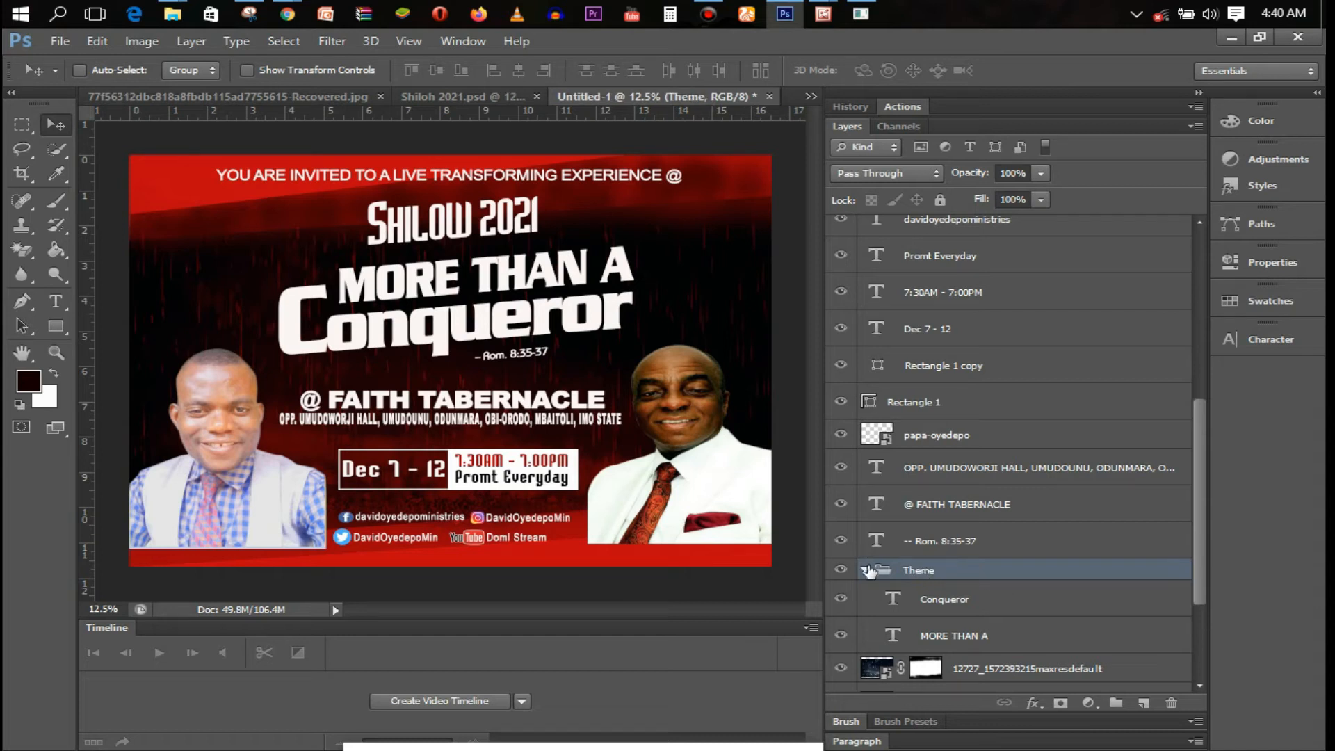
left_click(866, 570)
double_click(1021, 570)
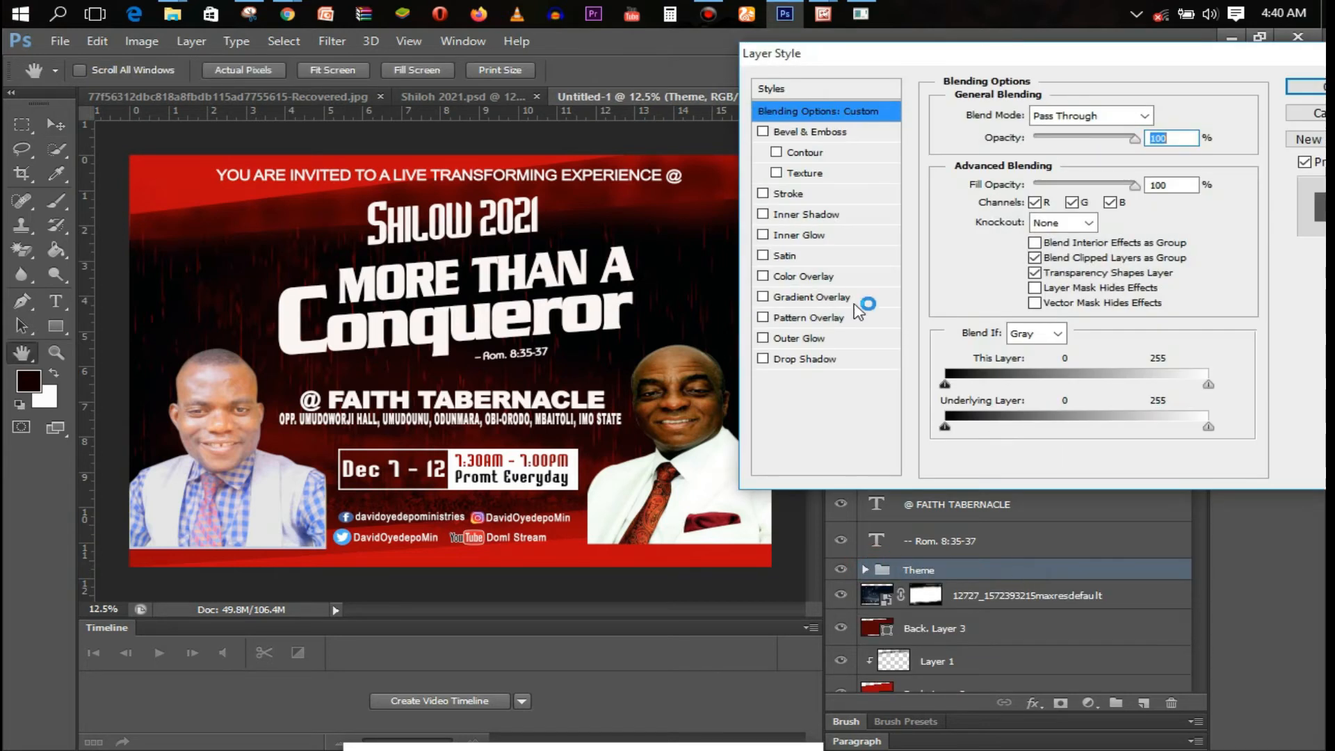
Add a near-white stroke to the Theme headline
left_click(804, 197)
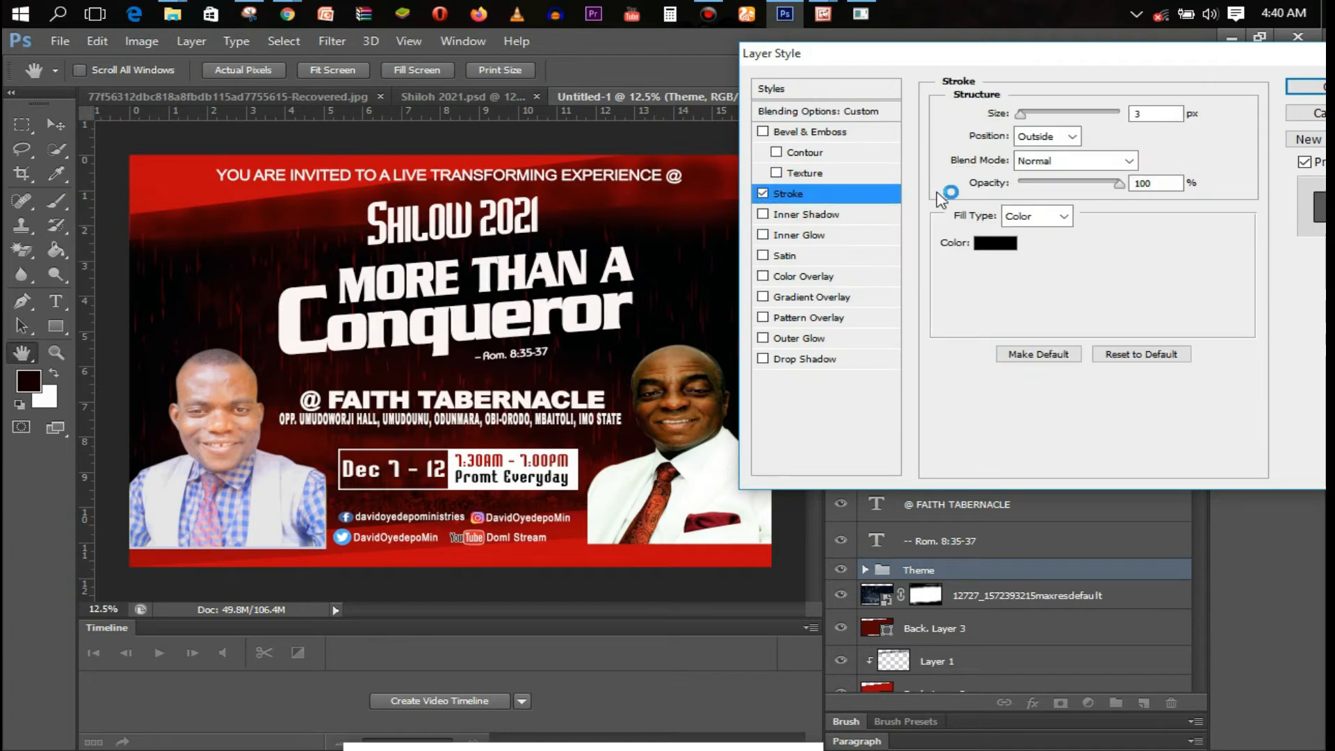
left_click(996, 245)
left_click(800, 179)
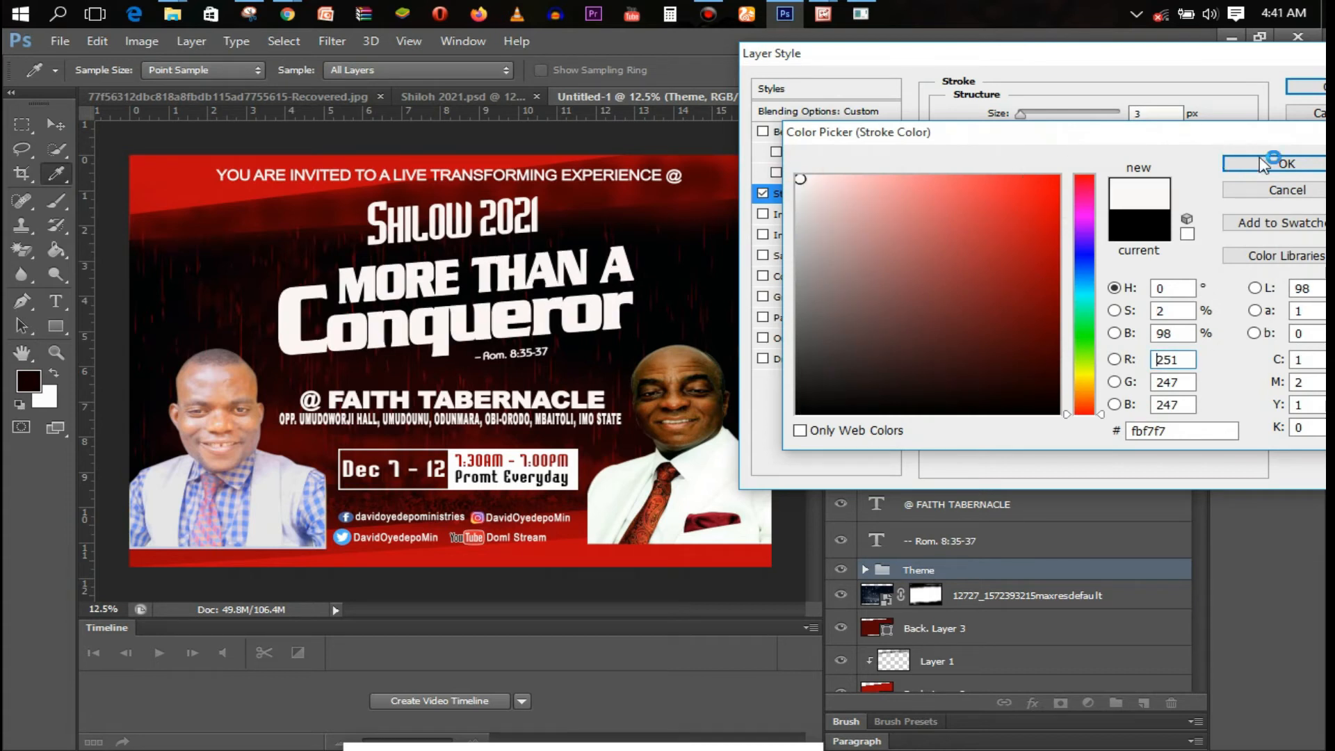
left_click(1286, 163)
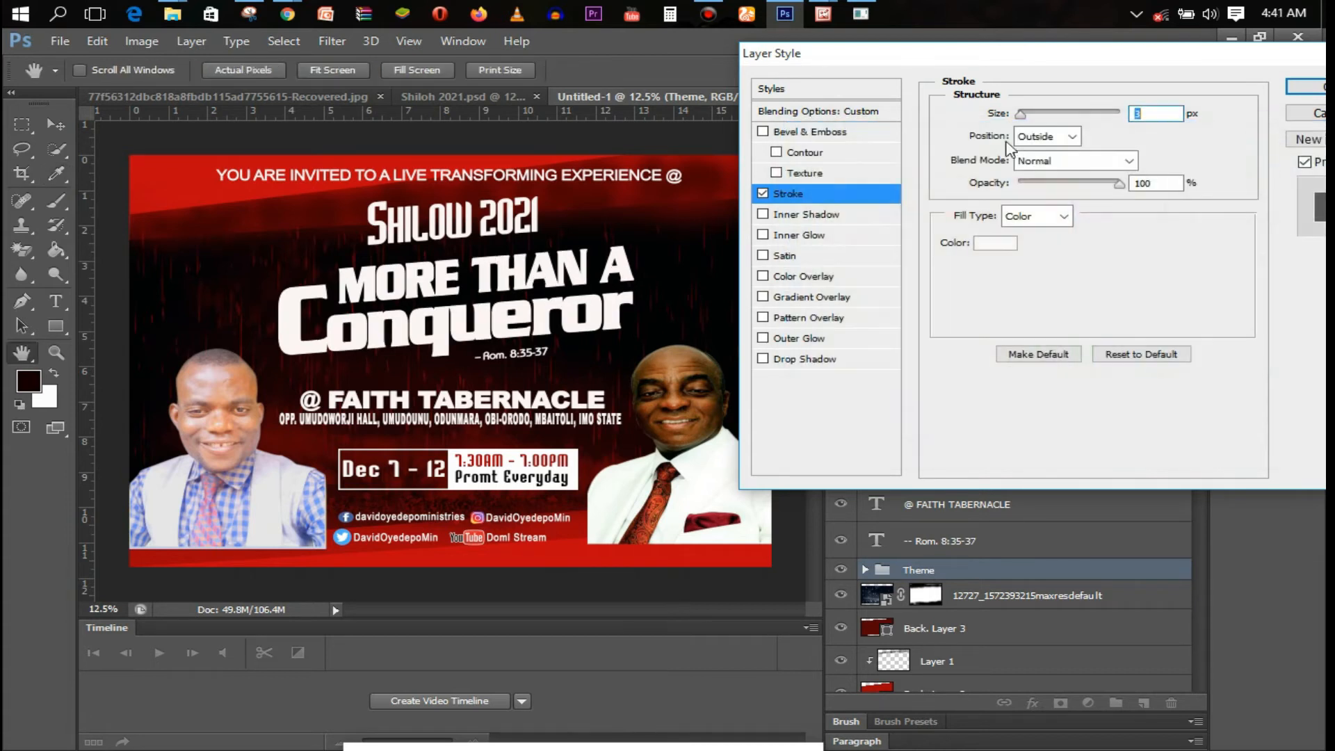
Add a gradient overlay to the Theme headline angled at 175°
left_click(829, 299)
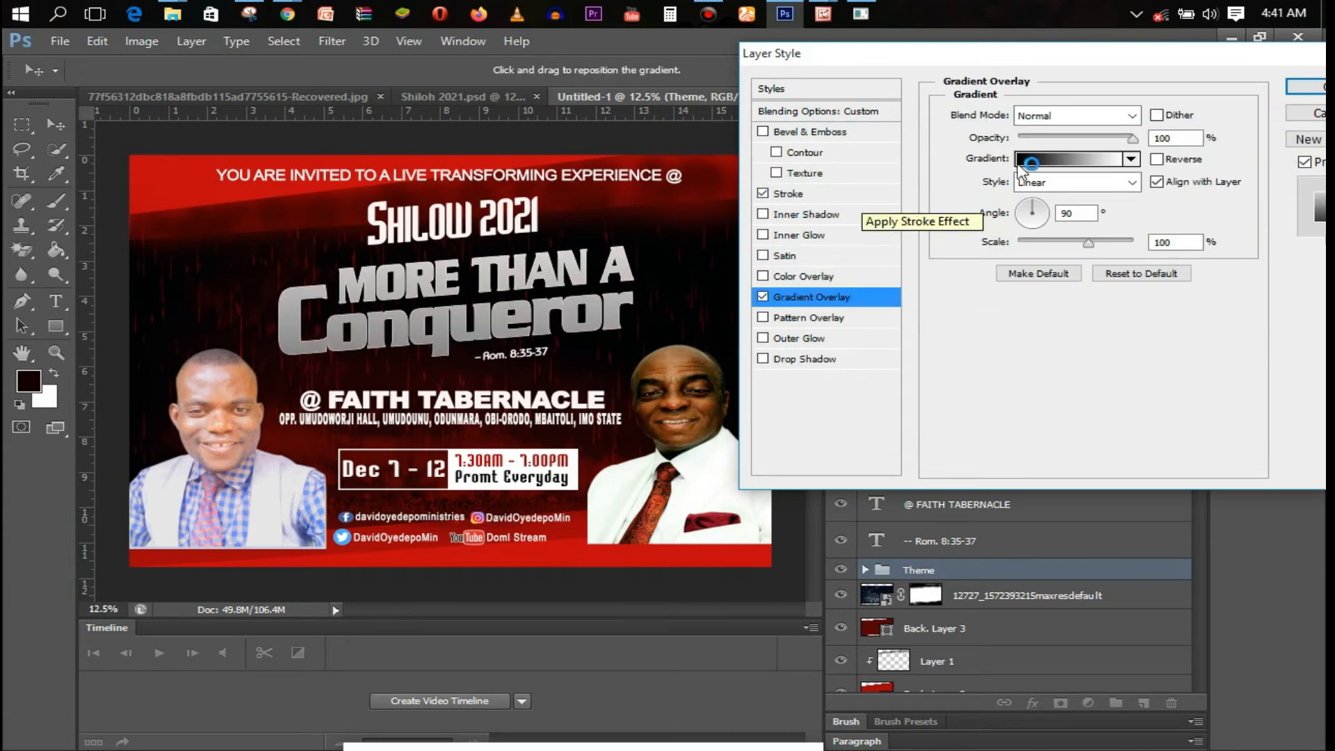
left_click(1022, 210)
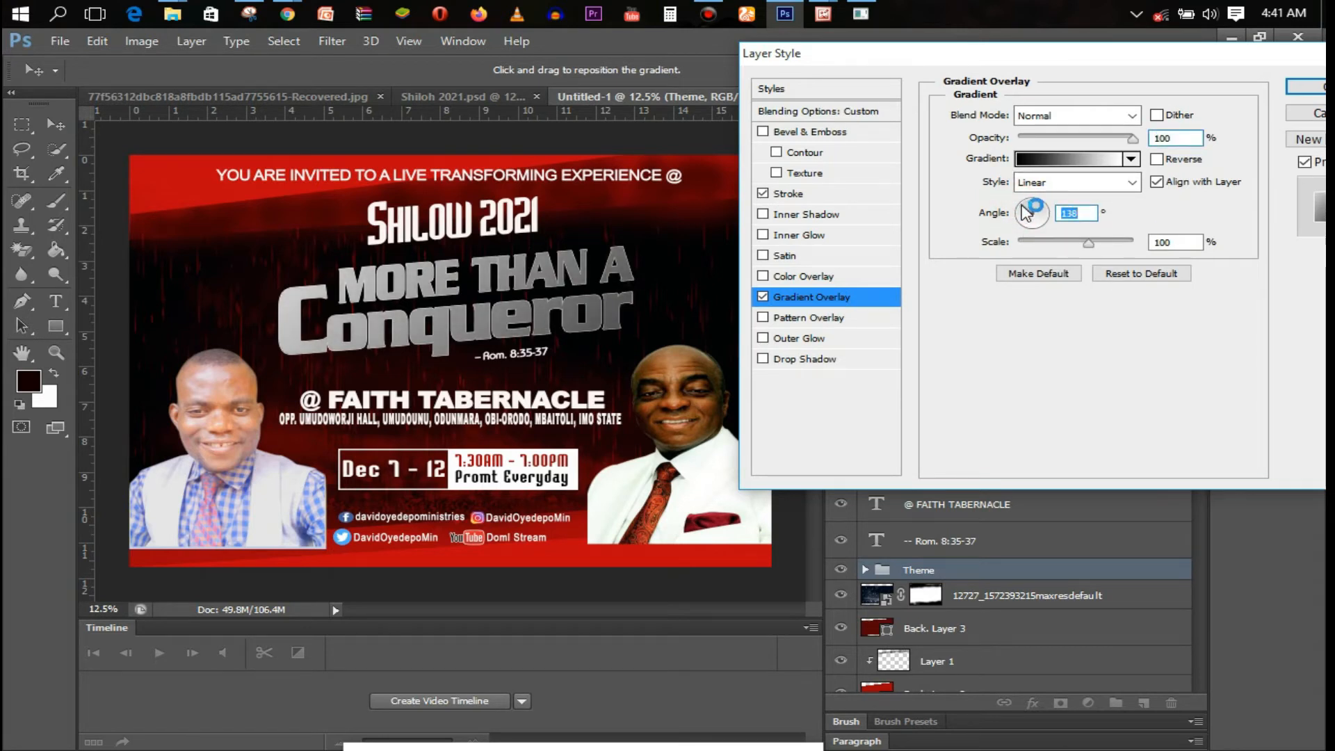
left_click(1016, 214)
left_click(1020, 223)
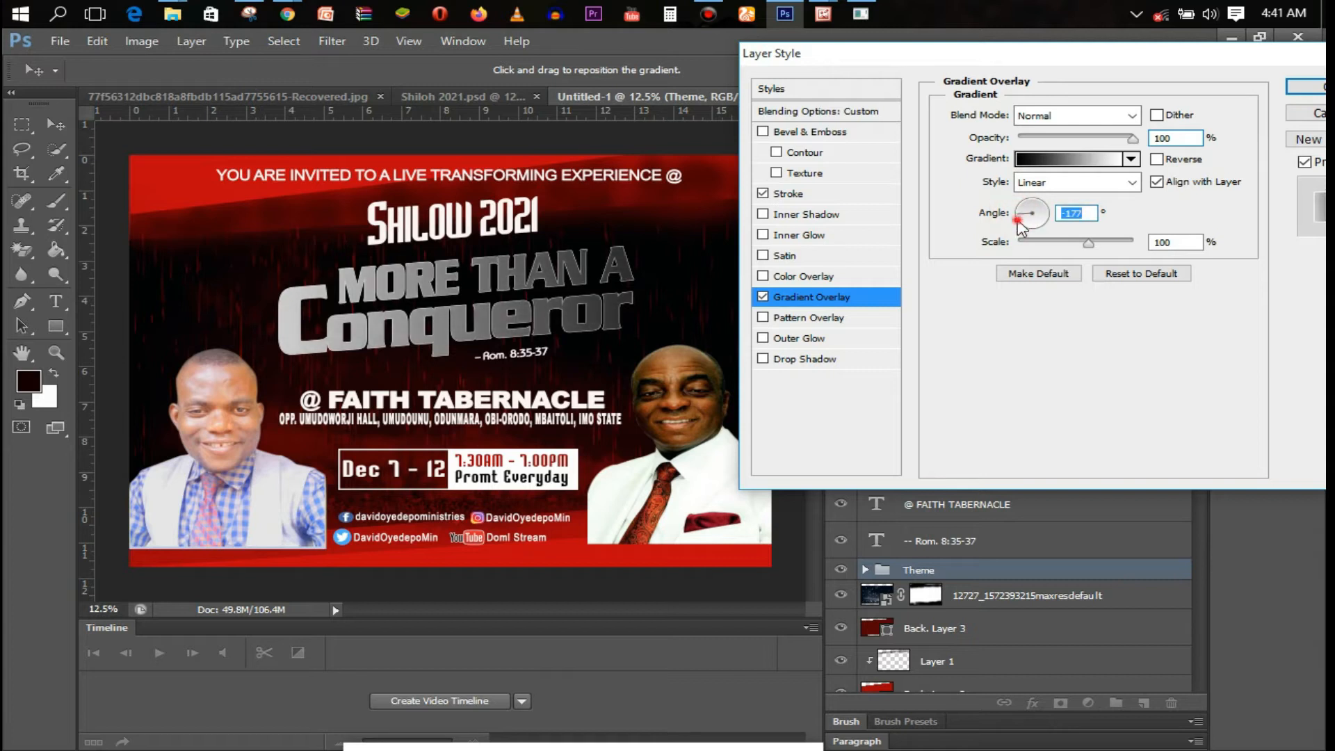
mouse_move(1048, 216)
left_mouse_down()
mouse_move(1034, 202)
mouse_move(1029, 213)
left_mouse_up()
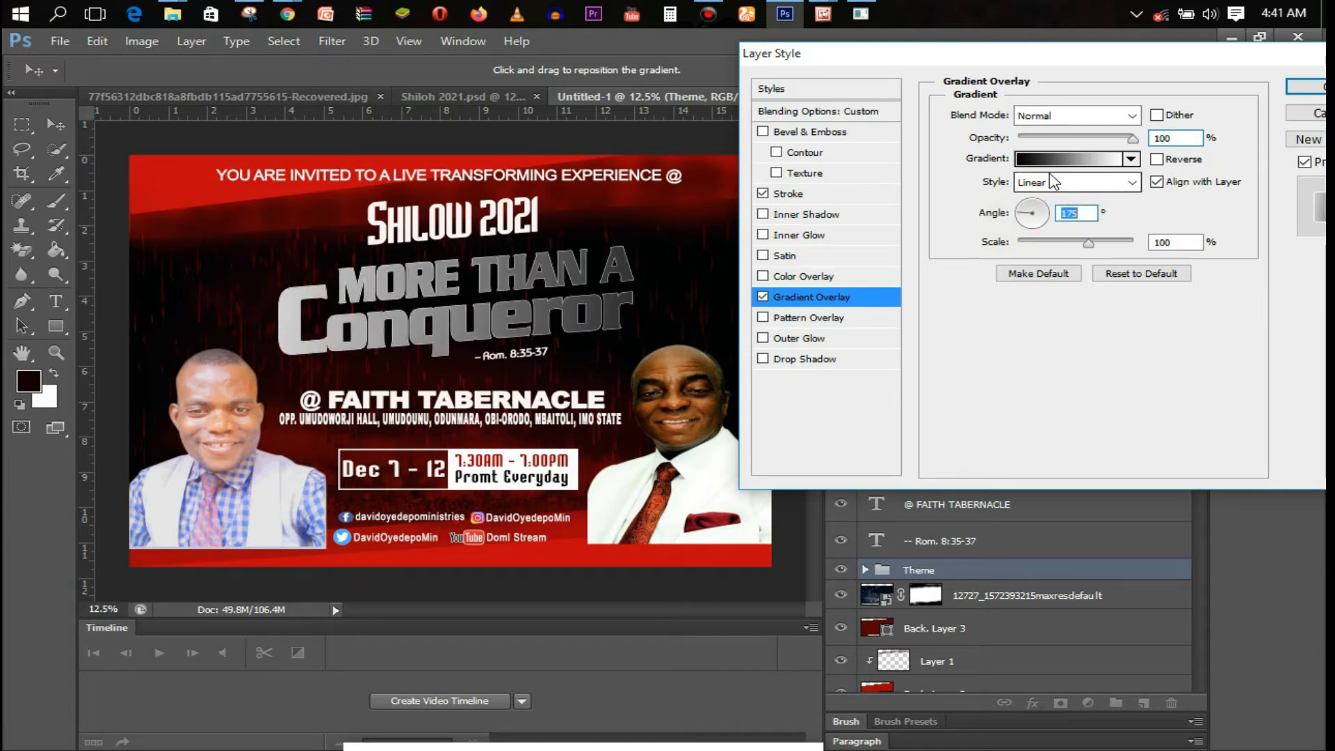
left_click(1069, 159)
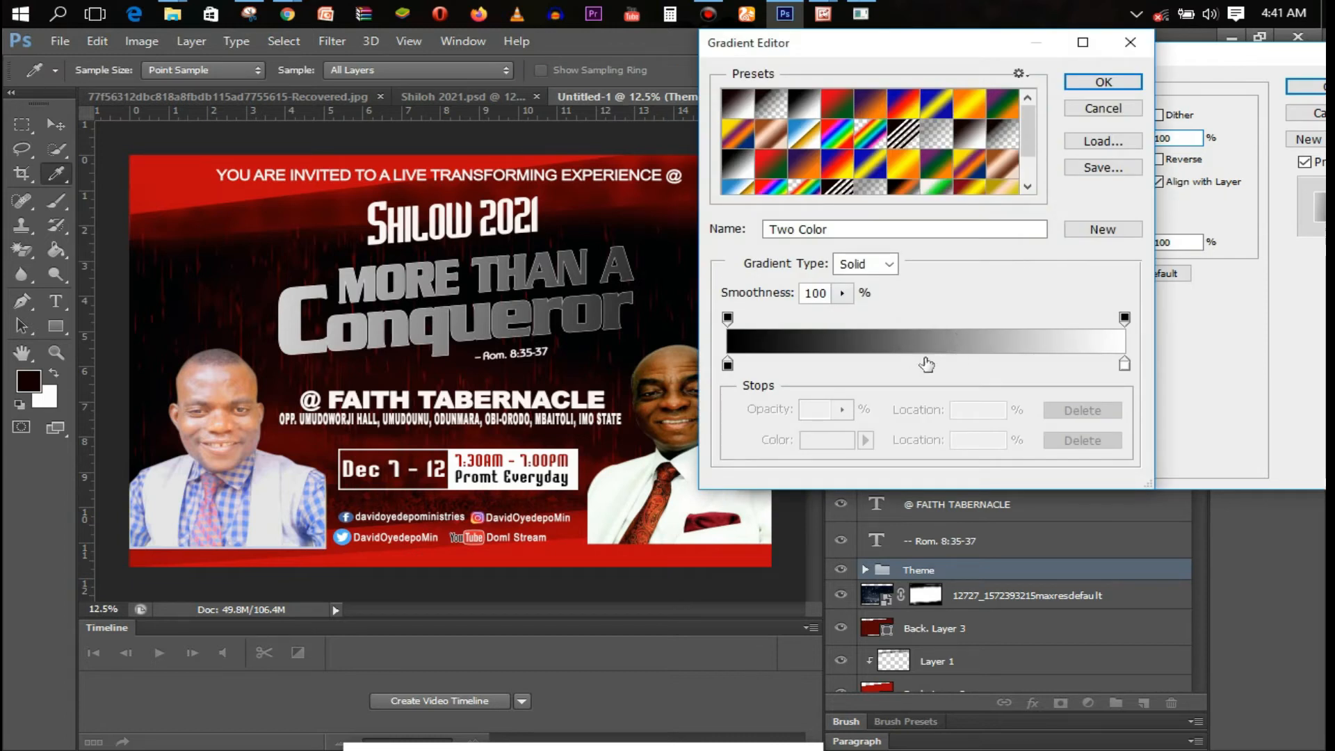
Add a grey c3c1c1 stop at 50% and make the gradient's right-end stop black
left_click(926, 364)
double_click(925, 363)
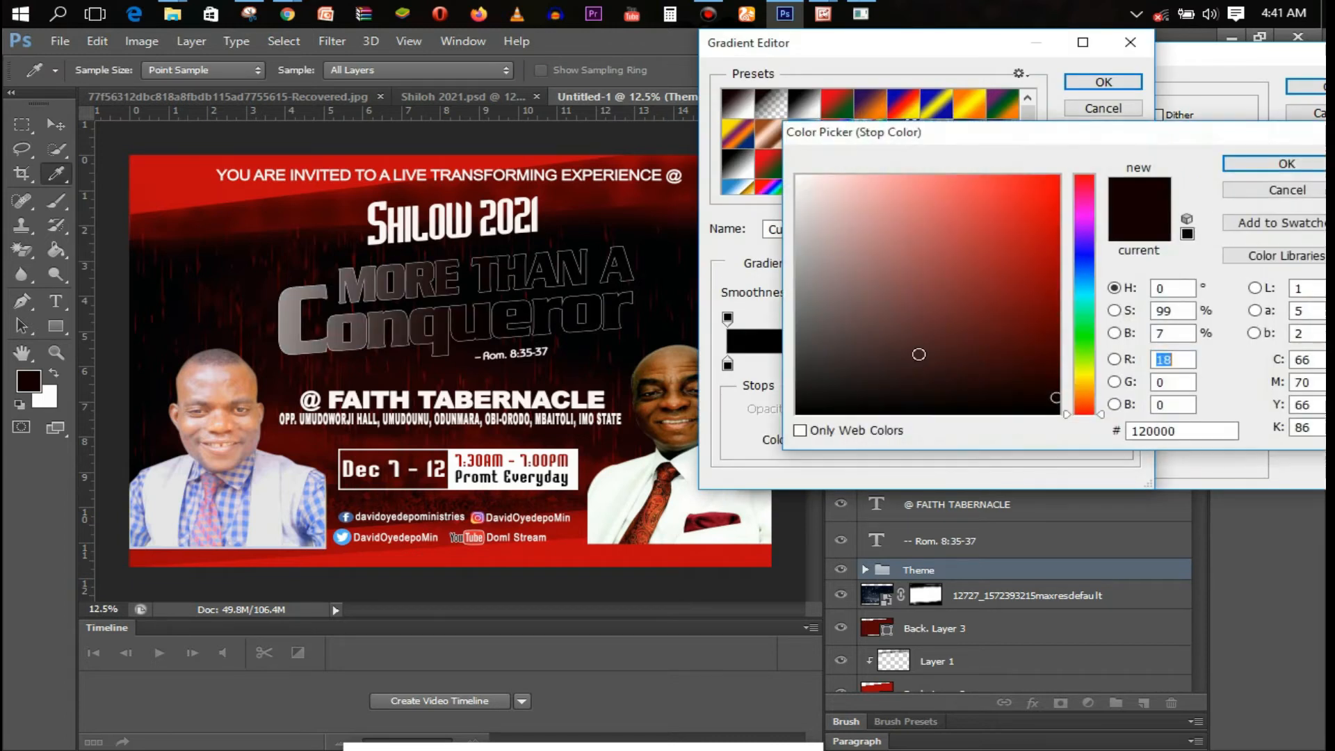
left_click(801, 179)
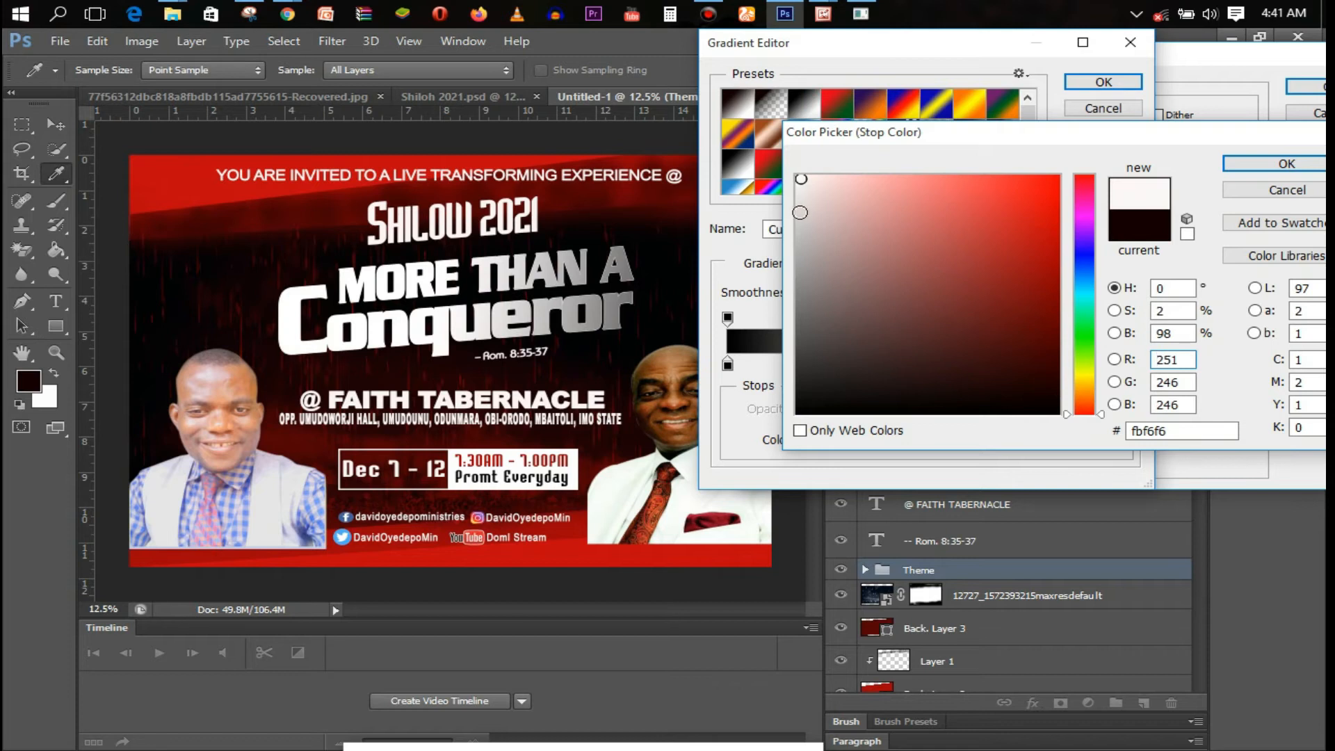
left_click(800, 231)
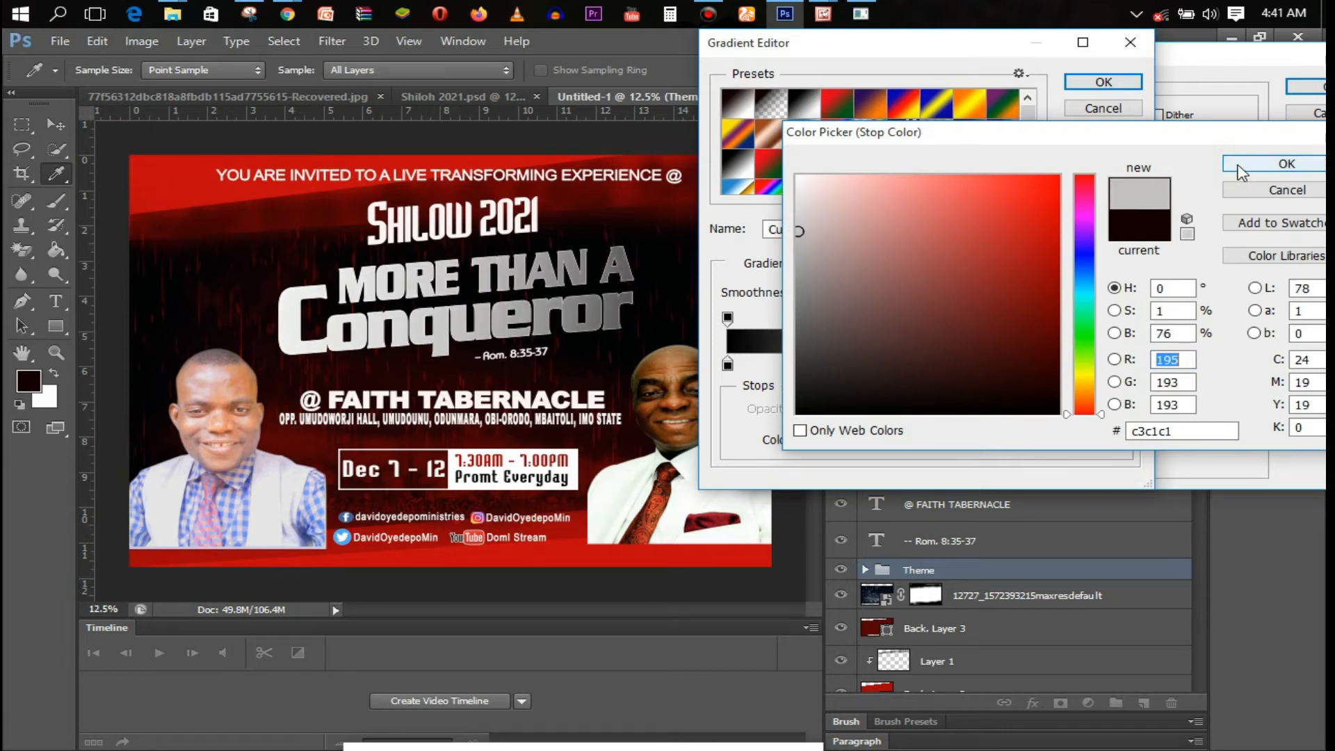
left_click(1242, 172)
double_click(1125, 367)
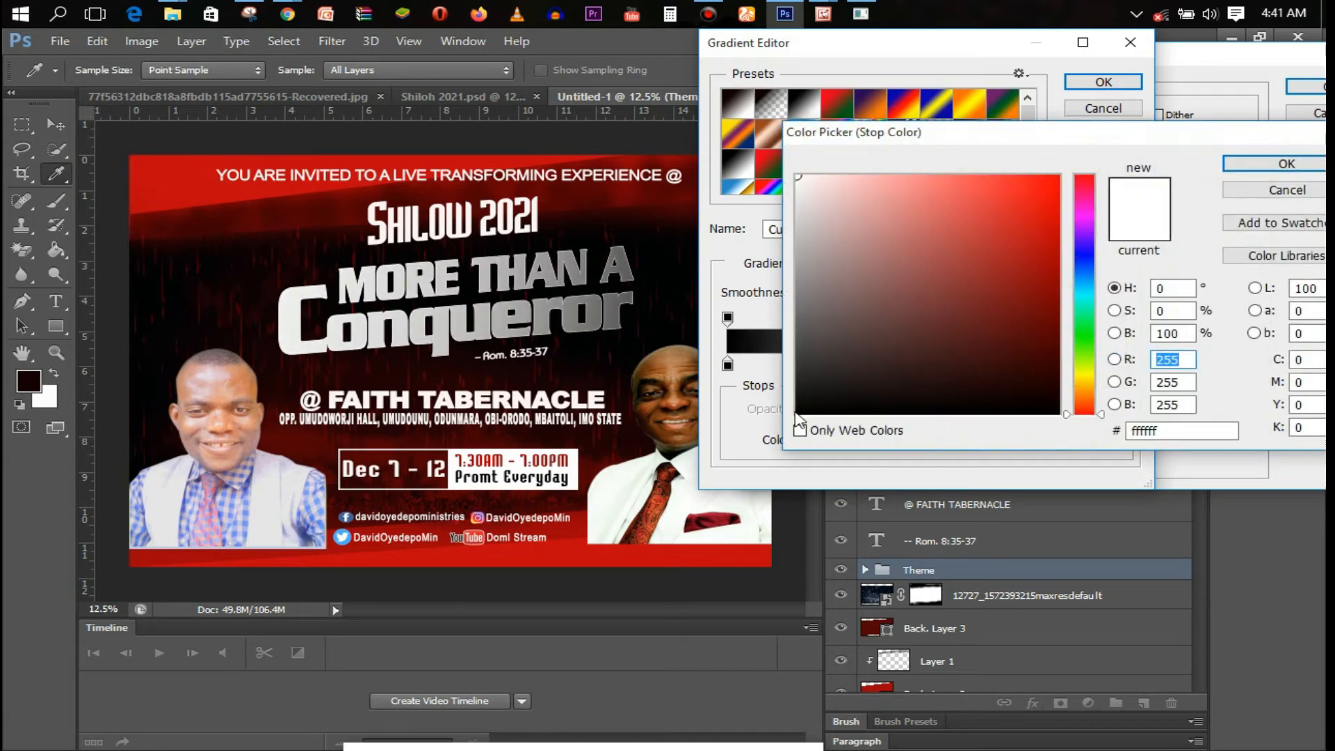
left_click(800, 411)
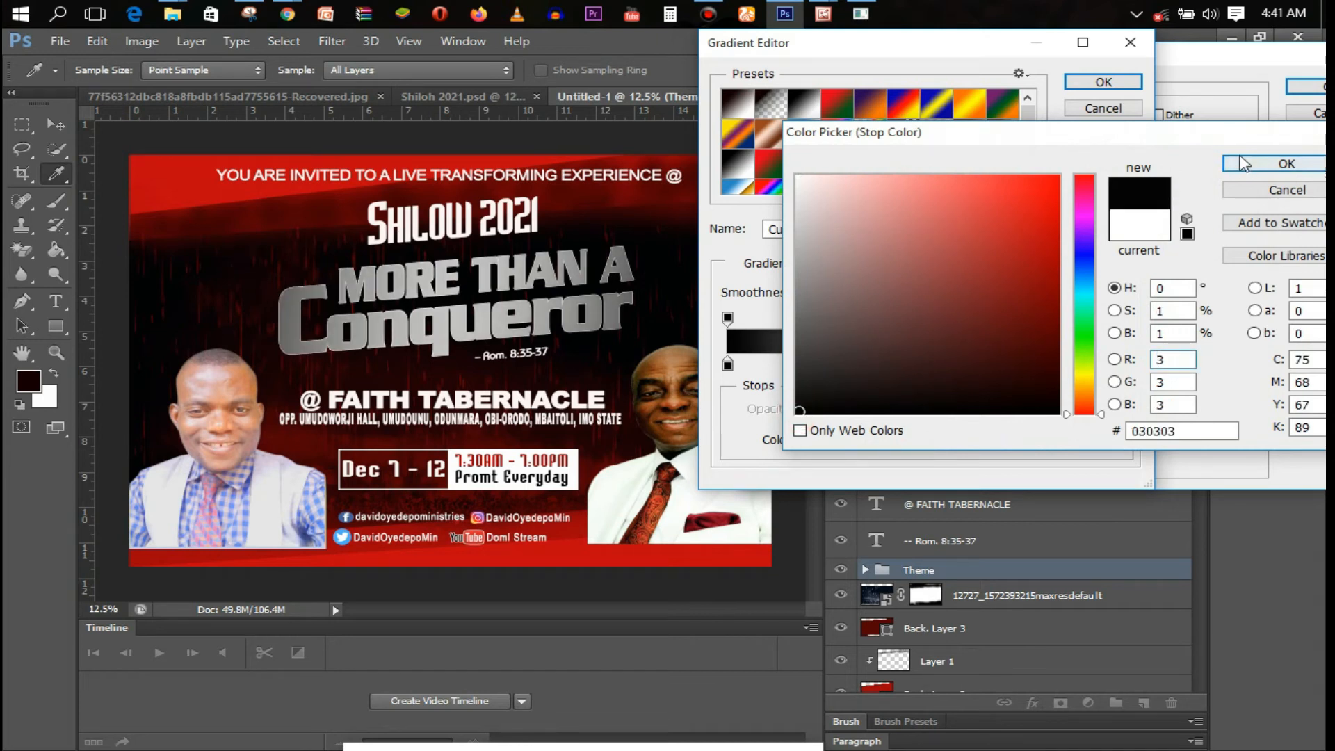
left_click(1243, 164)
Adjust the midpoints around the grey stop and accept the black–grey–black gradient
left_click(869, 364)
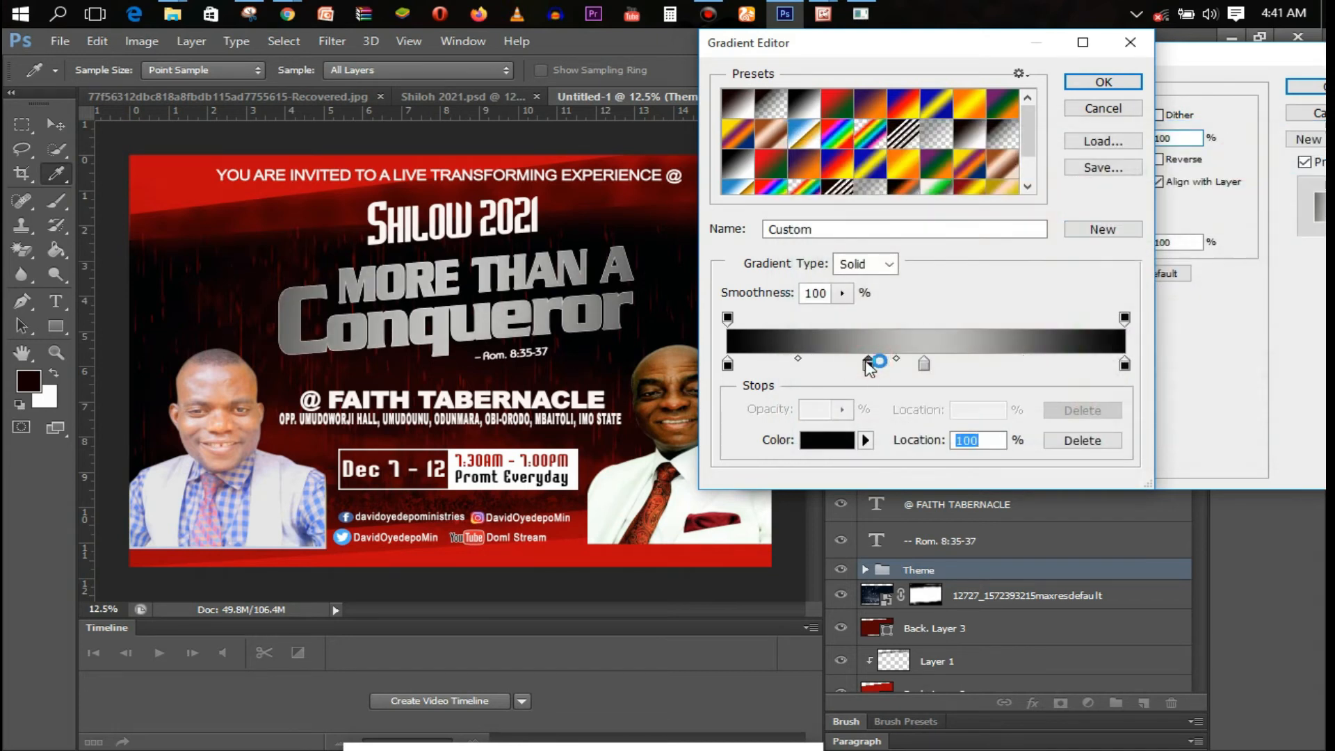
left_click(1082, 440)
left_click(852, 364)
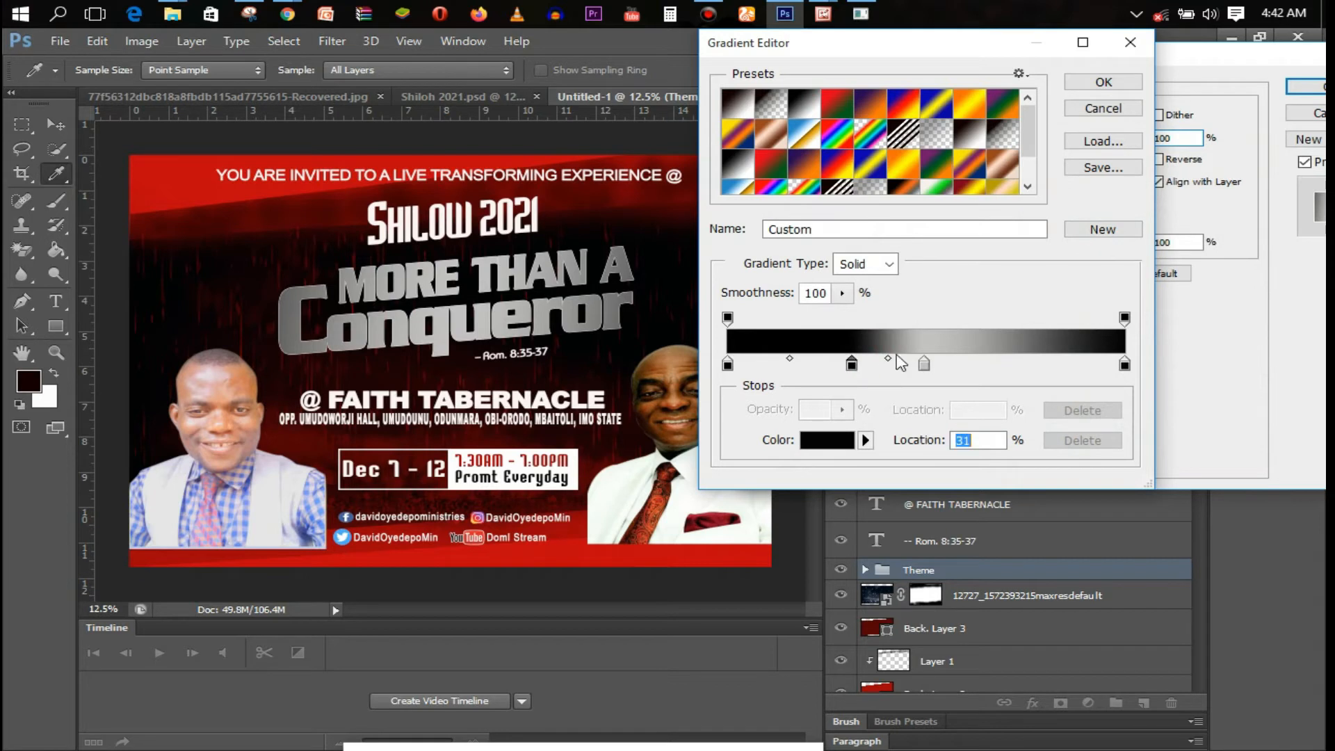
left_click(1059, 443)
left_click(925, 364)
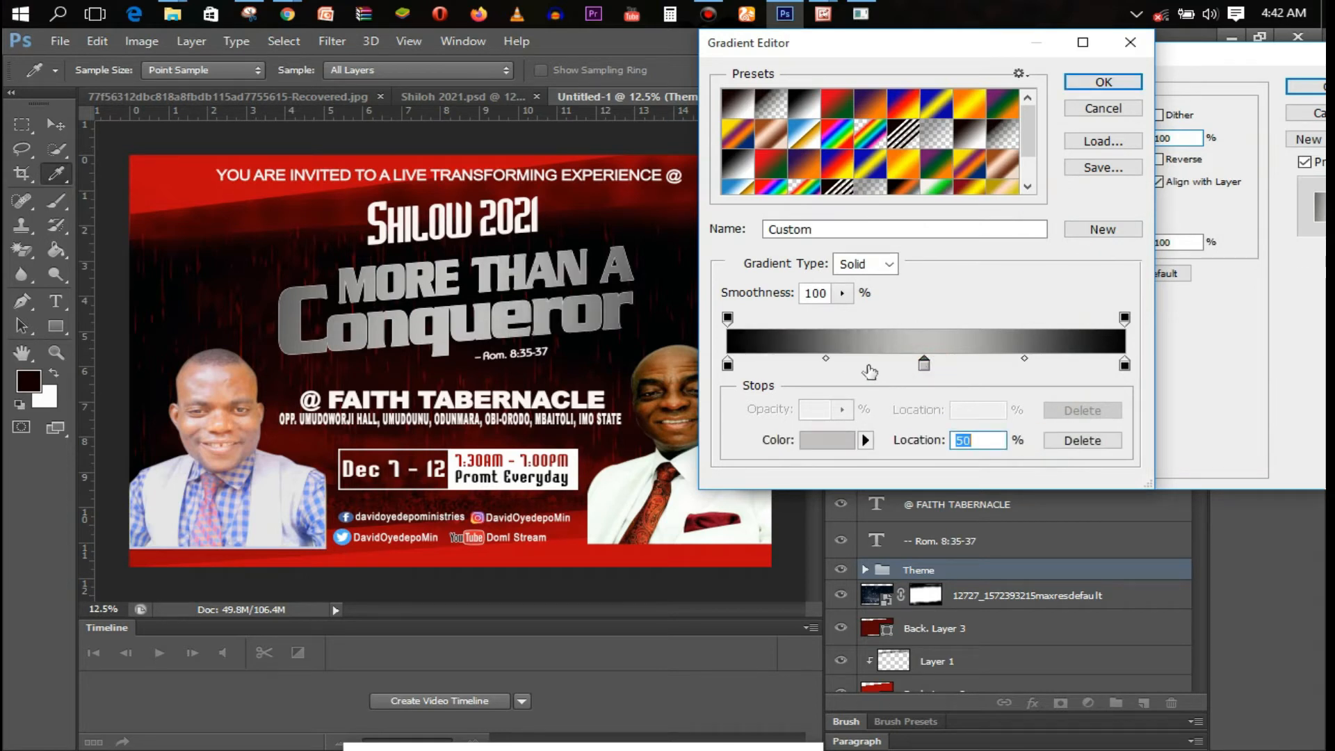
left_click_drag(825, 358, 808, 358)
left_click(926, 364)
left_click_drag(1027, 359, 1037, 359)
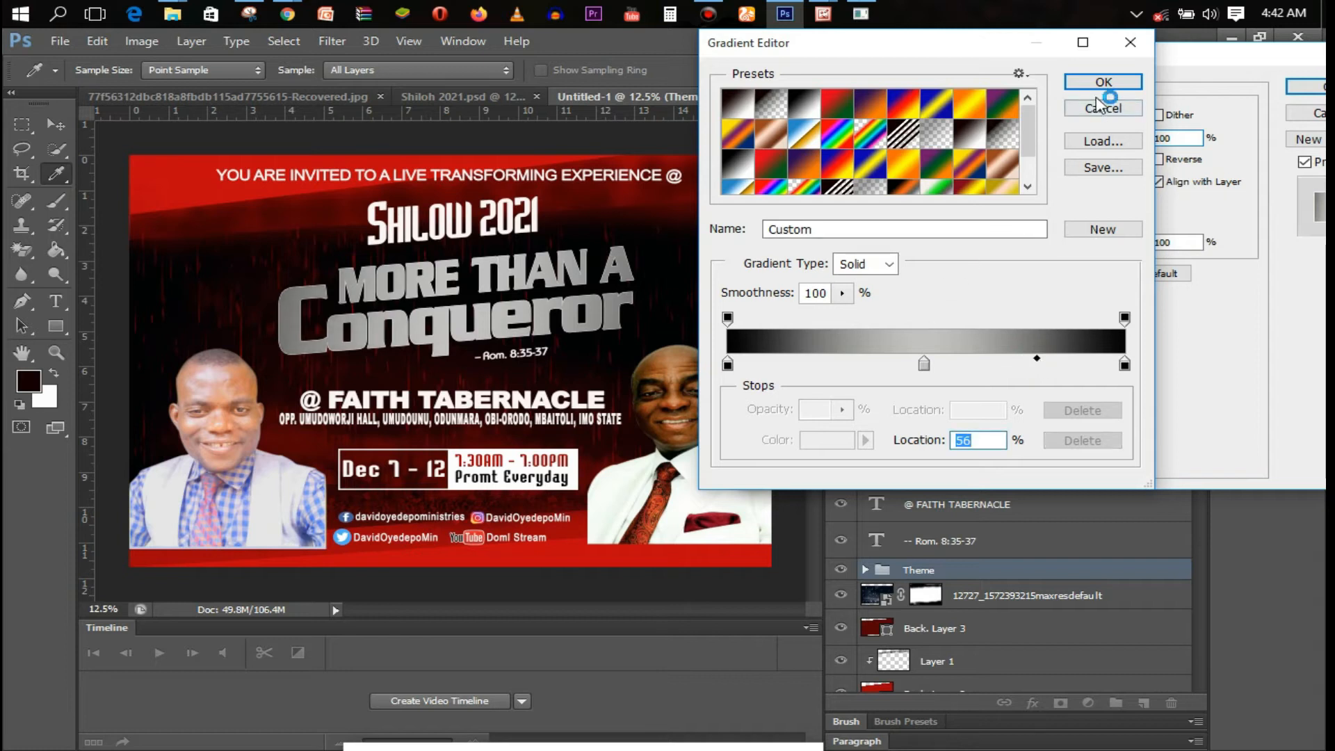
left_click(1104, 85)
Set the gradient angle to 156° and widen the stroke to 15 px
left_click(1031, 213)
left_click(1030, 217)
left_click(1024, 210)
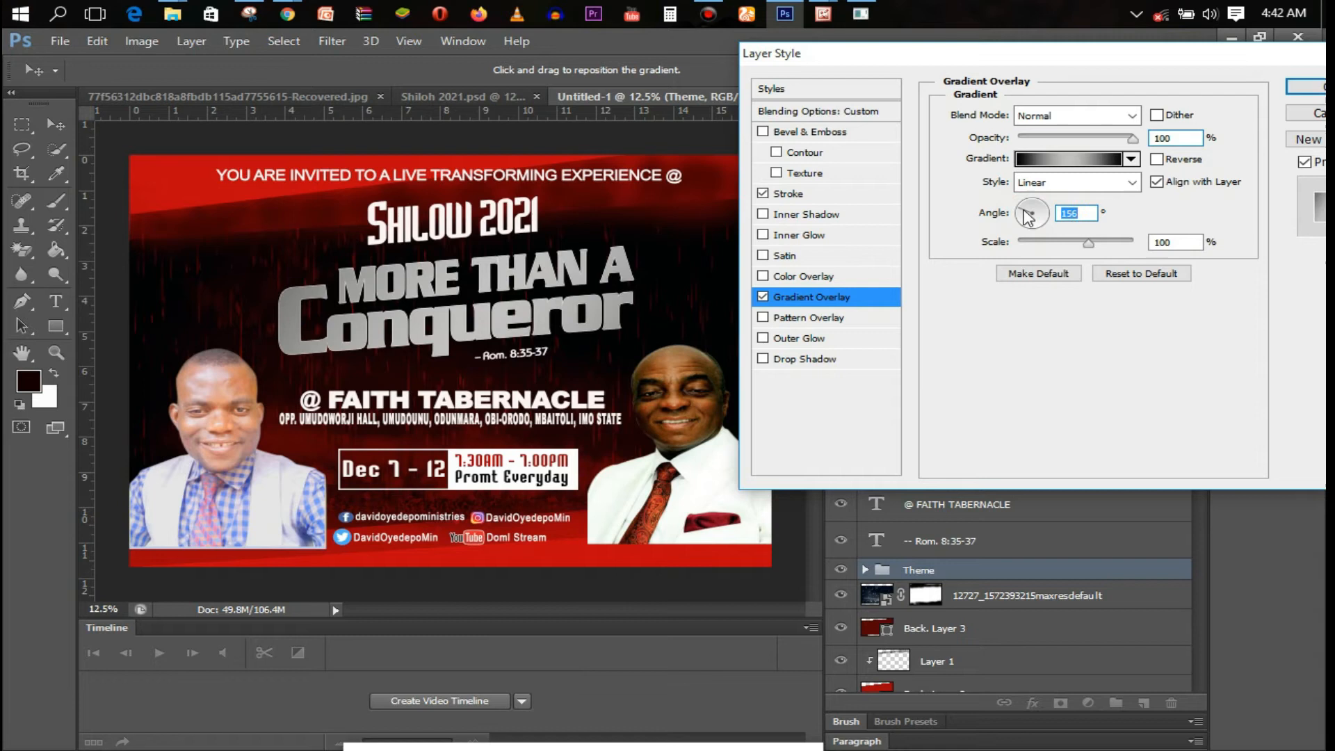
left_click(820, 195)
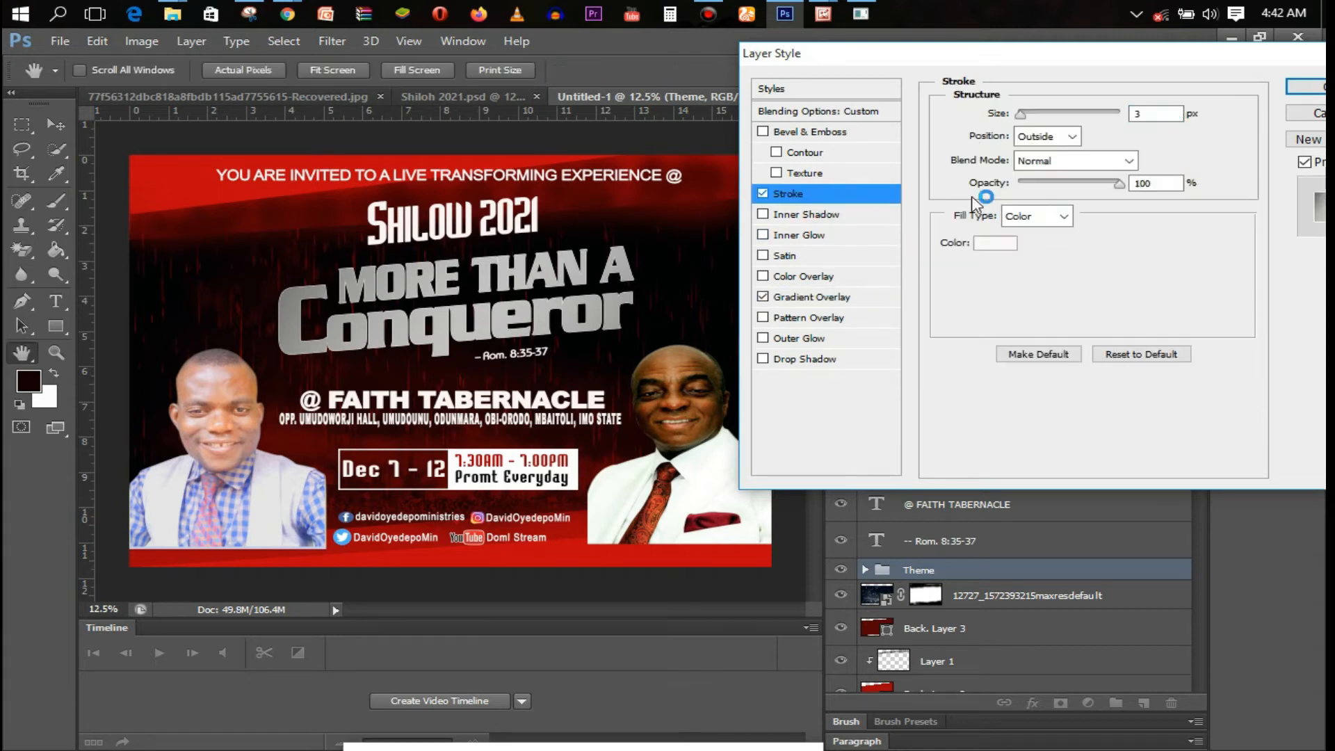
double_click(1140, 114)
type("10")
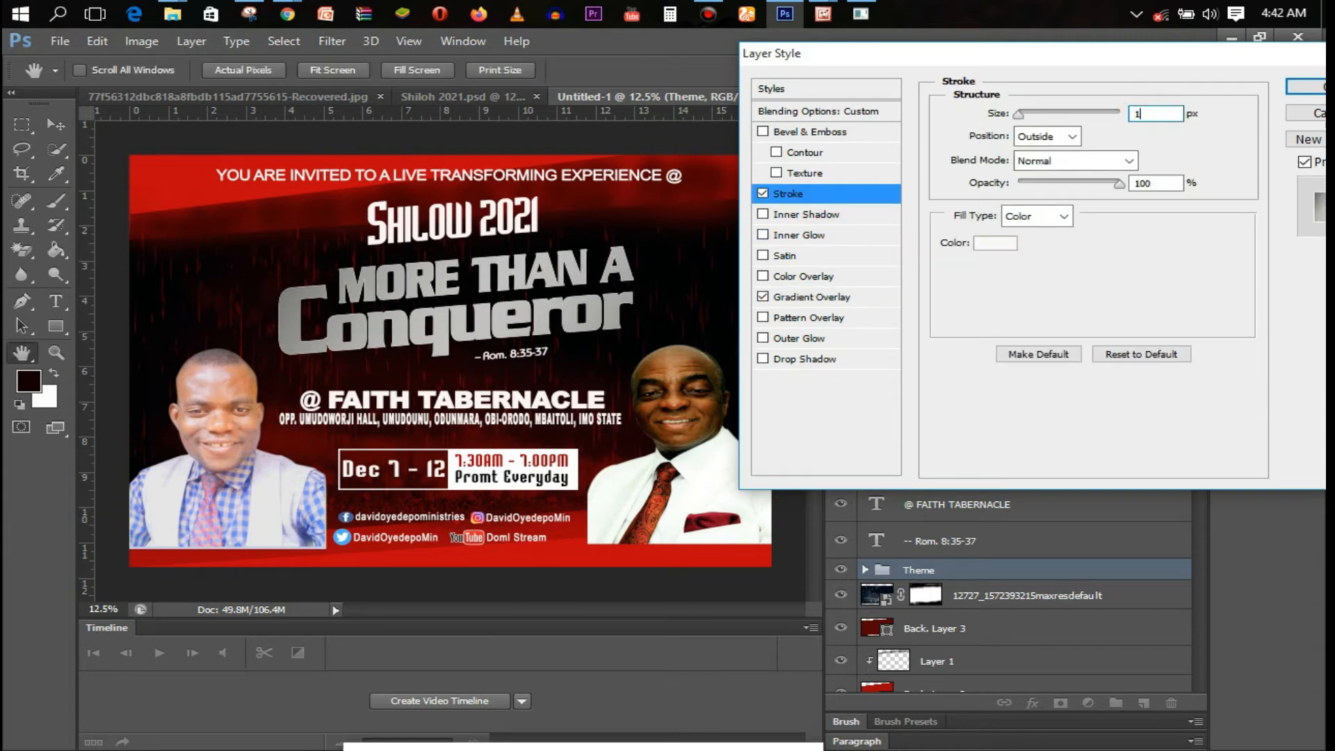
key("BackSpace")
left_click(1307, 86)
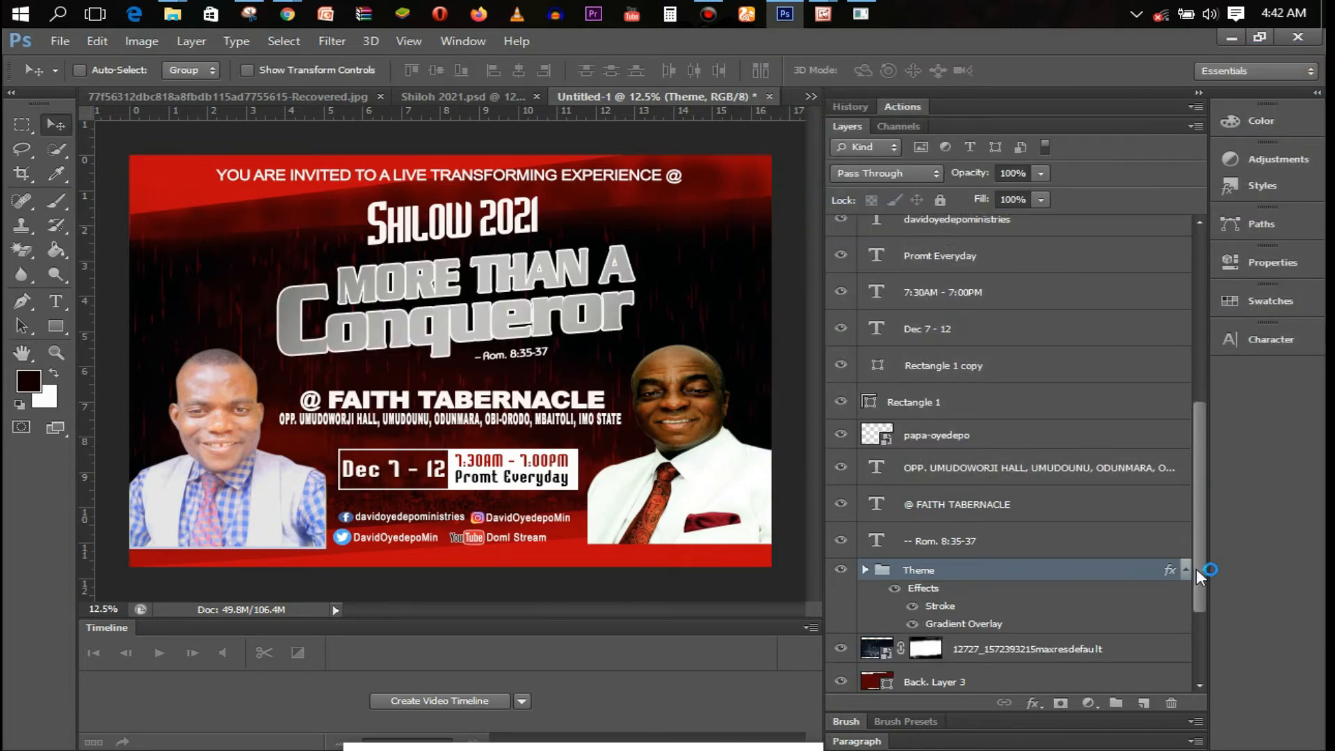
left_click_drag(1199, 575, 1200, 599)
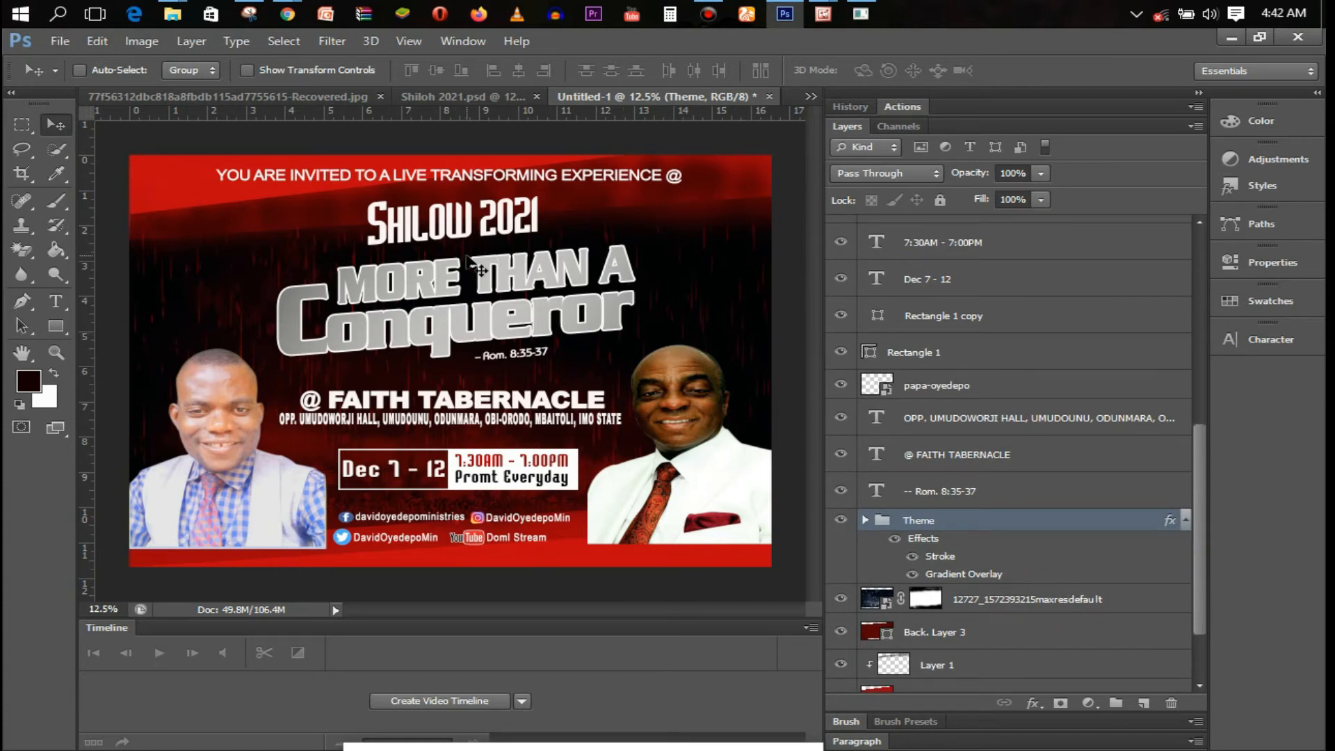
key("t")
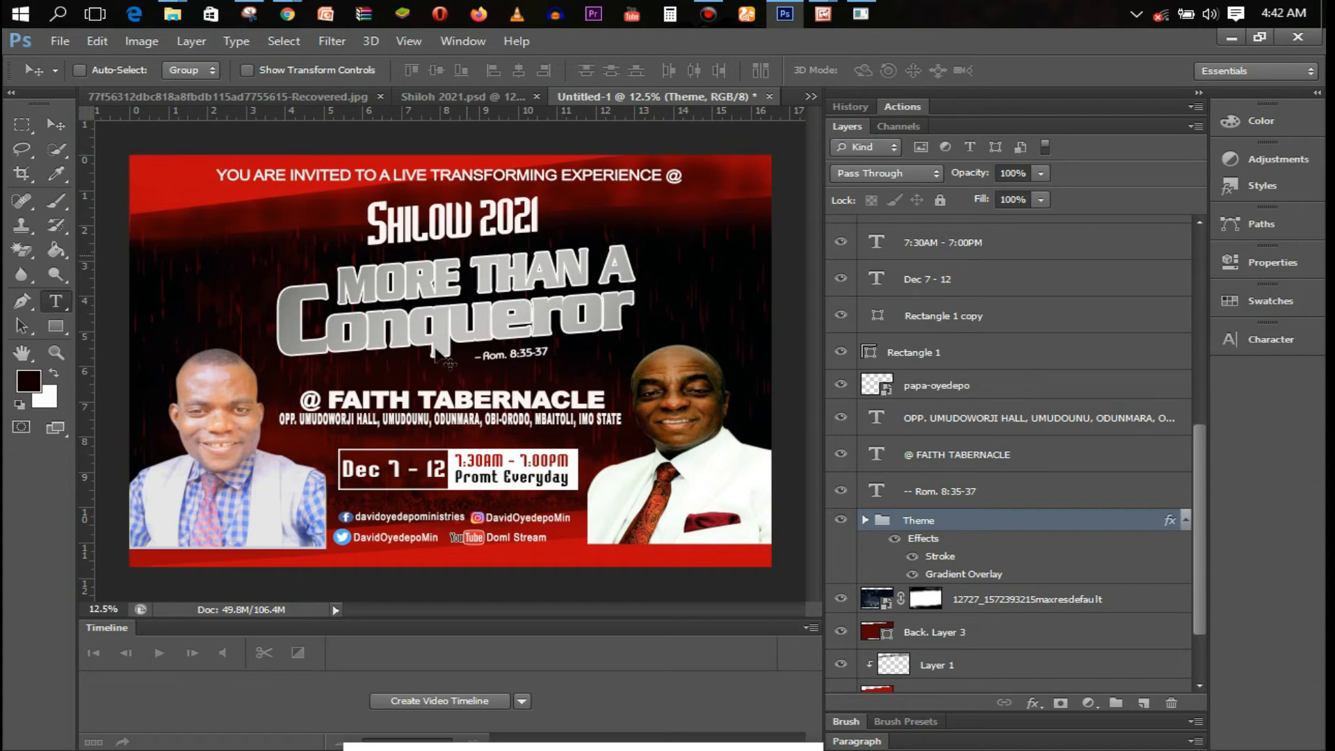
Set the Conqueror title's letter tracking to 25
left_click(431, 332)
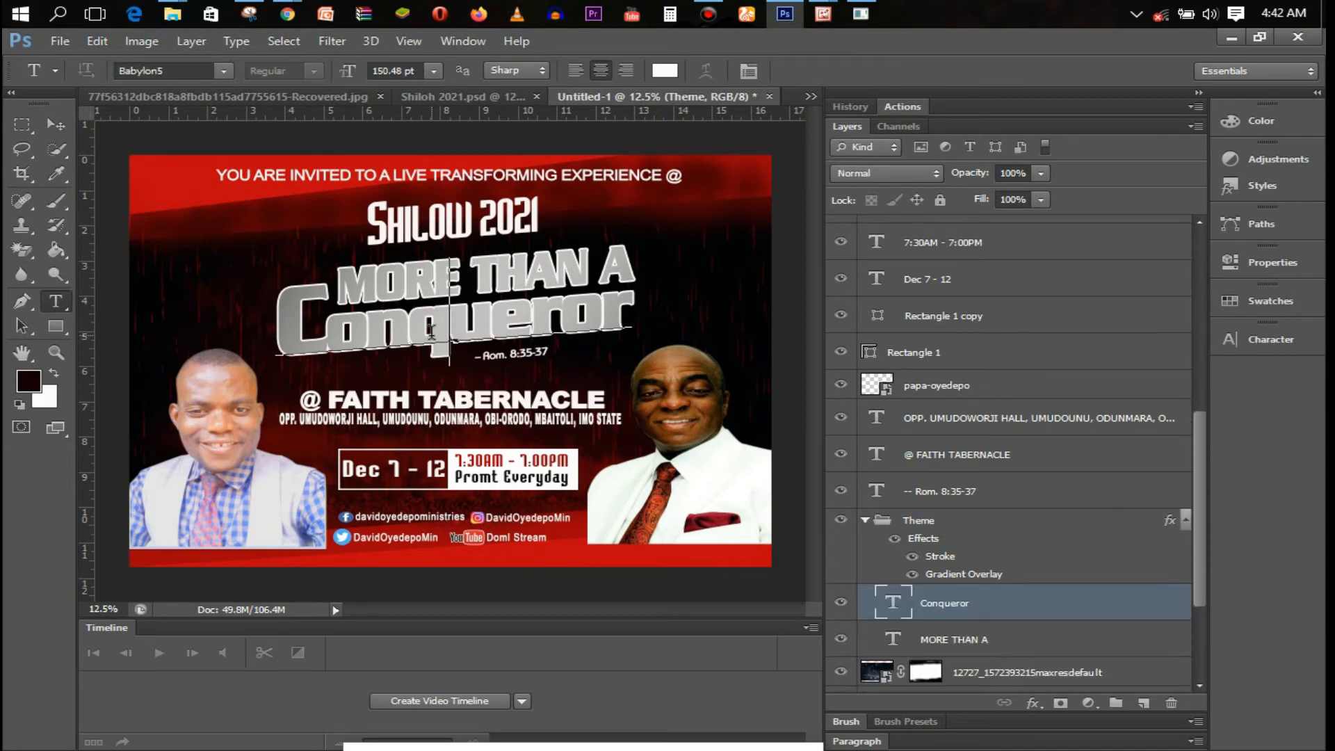
key("ctrl+a")
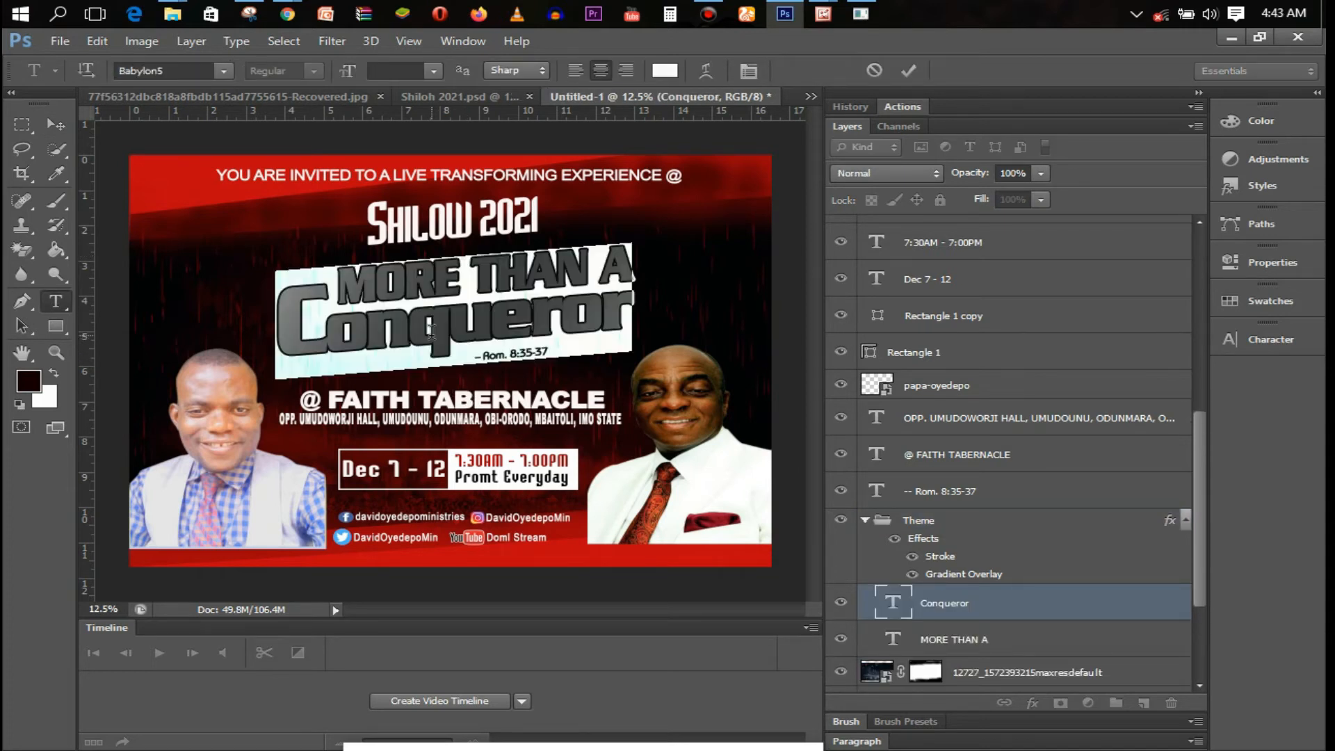
key("ctrl+t")
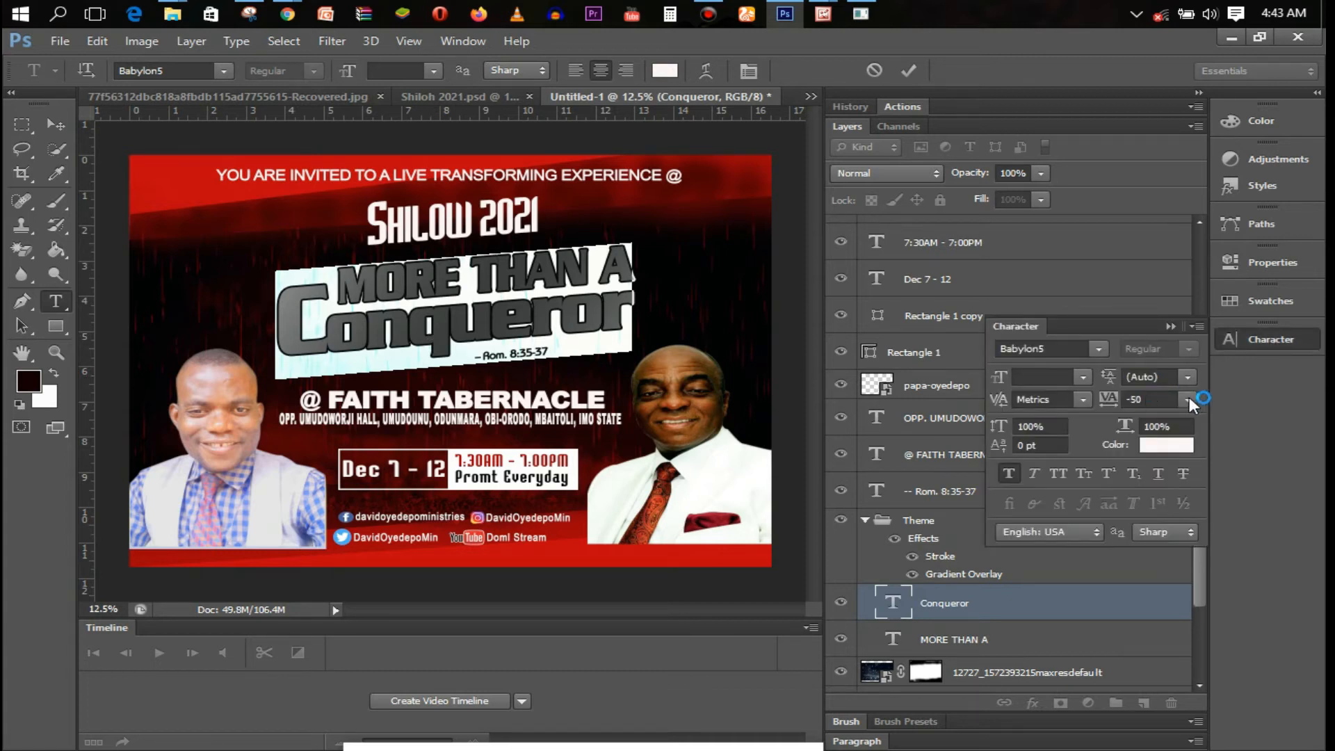
left_click(1188, 399)
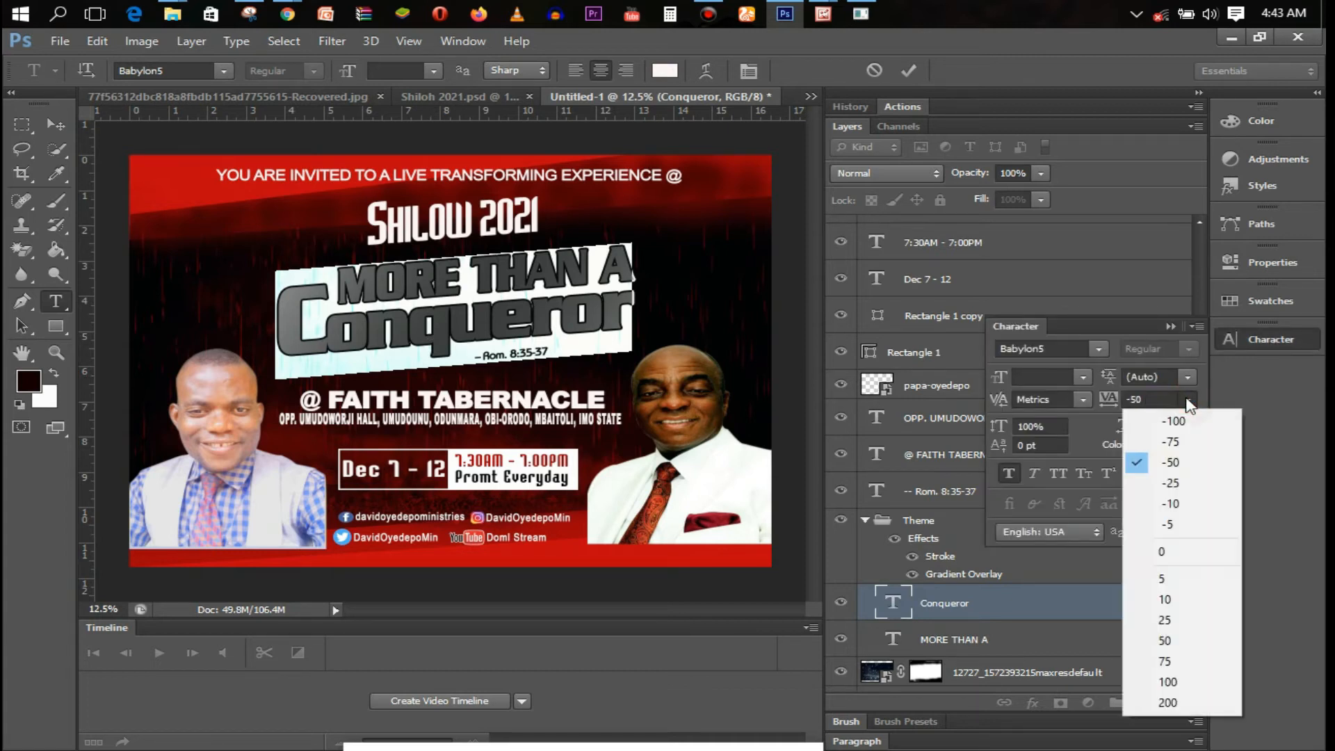
left_click(1175, 640)
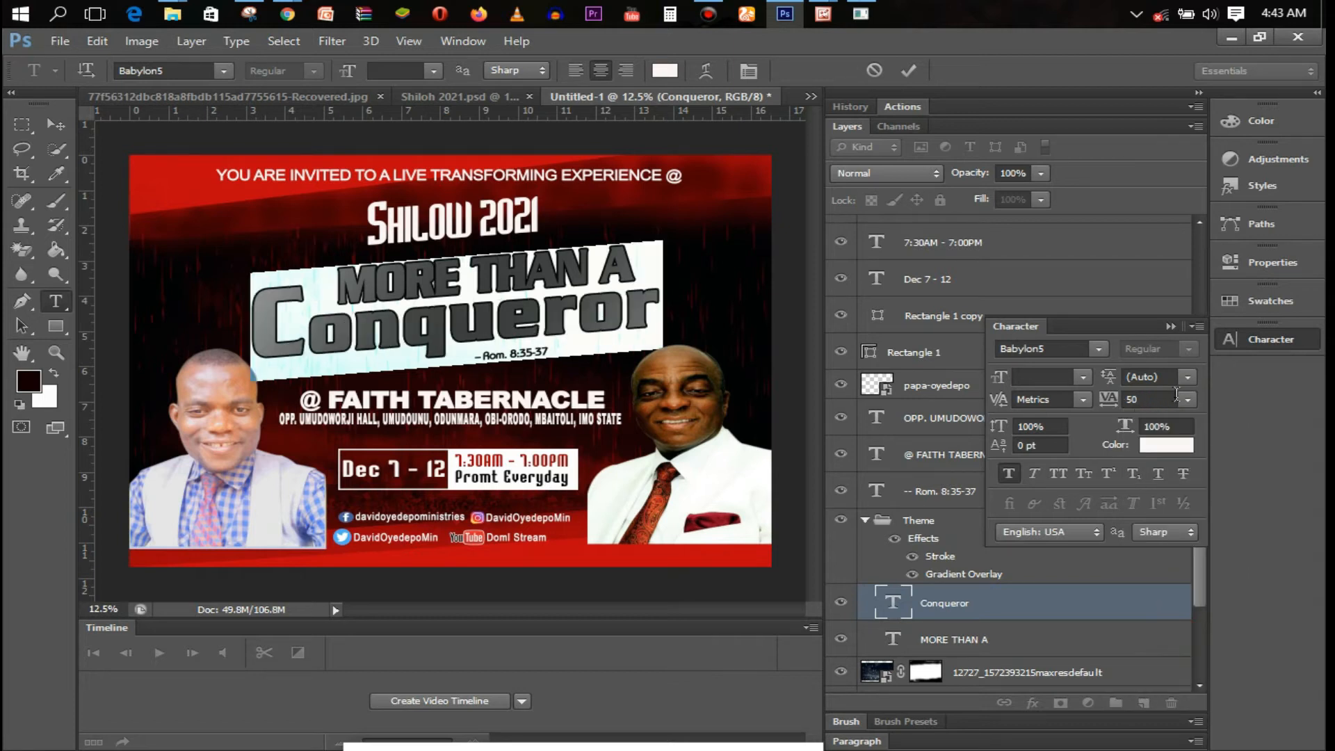
left_click(1187, 399)
left_click(1185, 614)
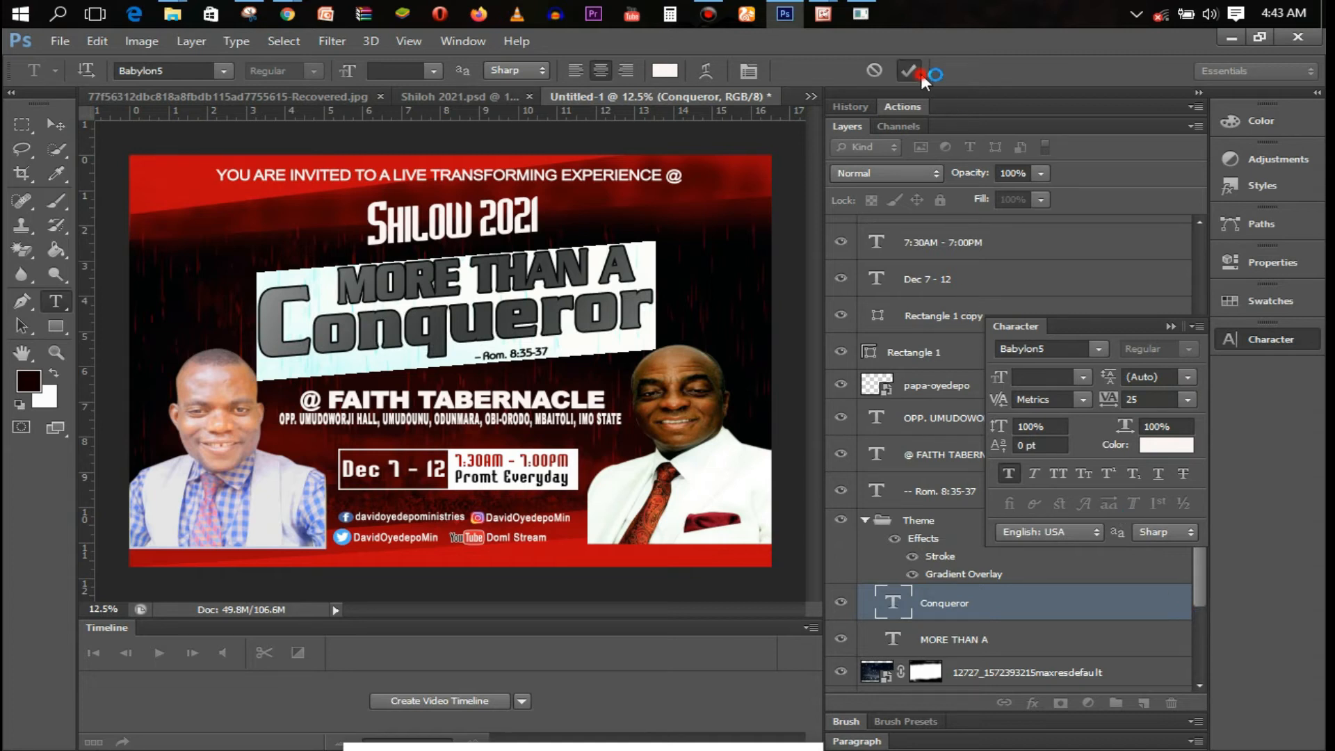
left_click(566, 279)
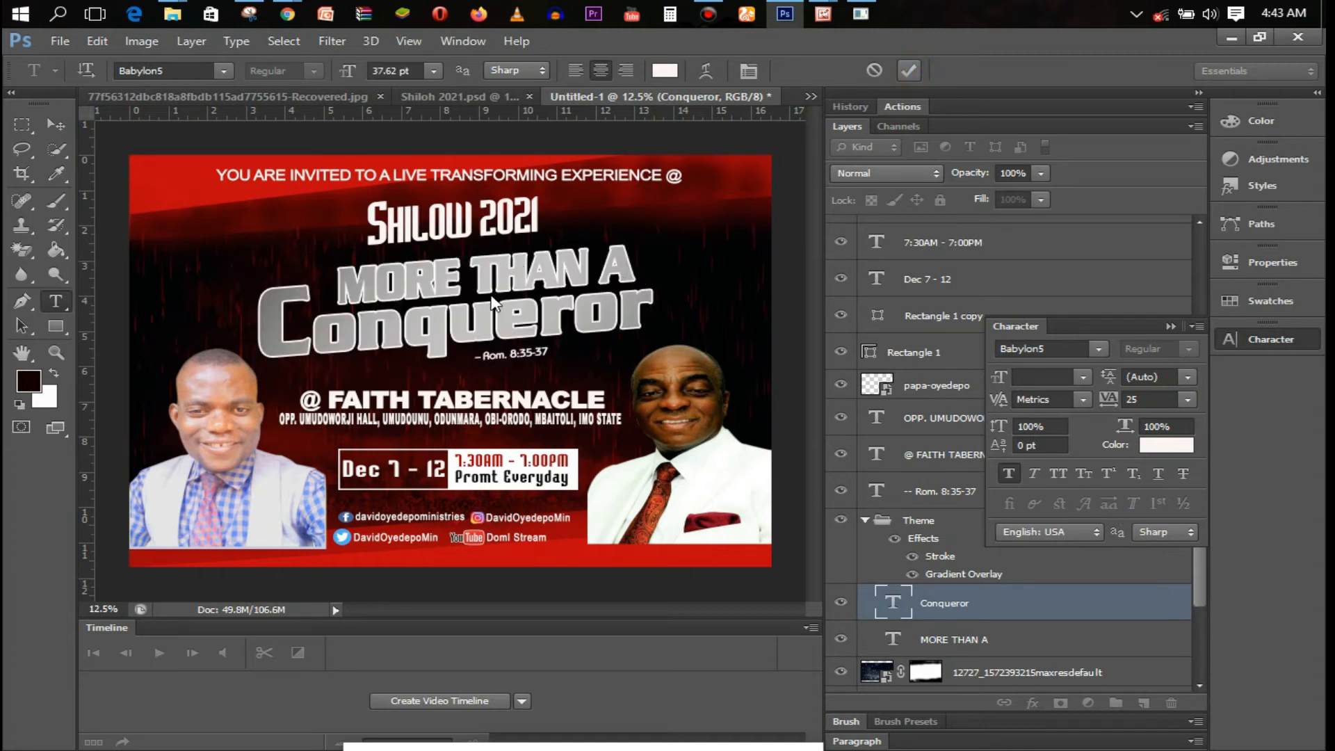
Set the MORE THAN A line's letter tracking to 25
left_click(443, 278)
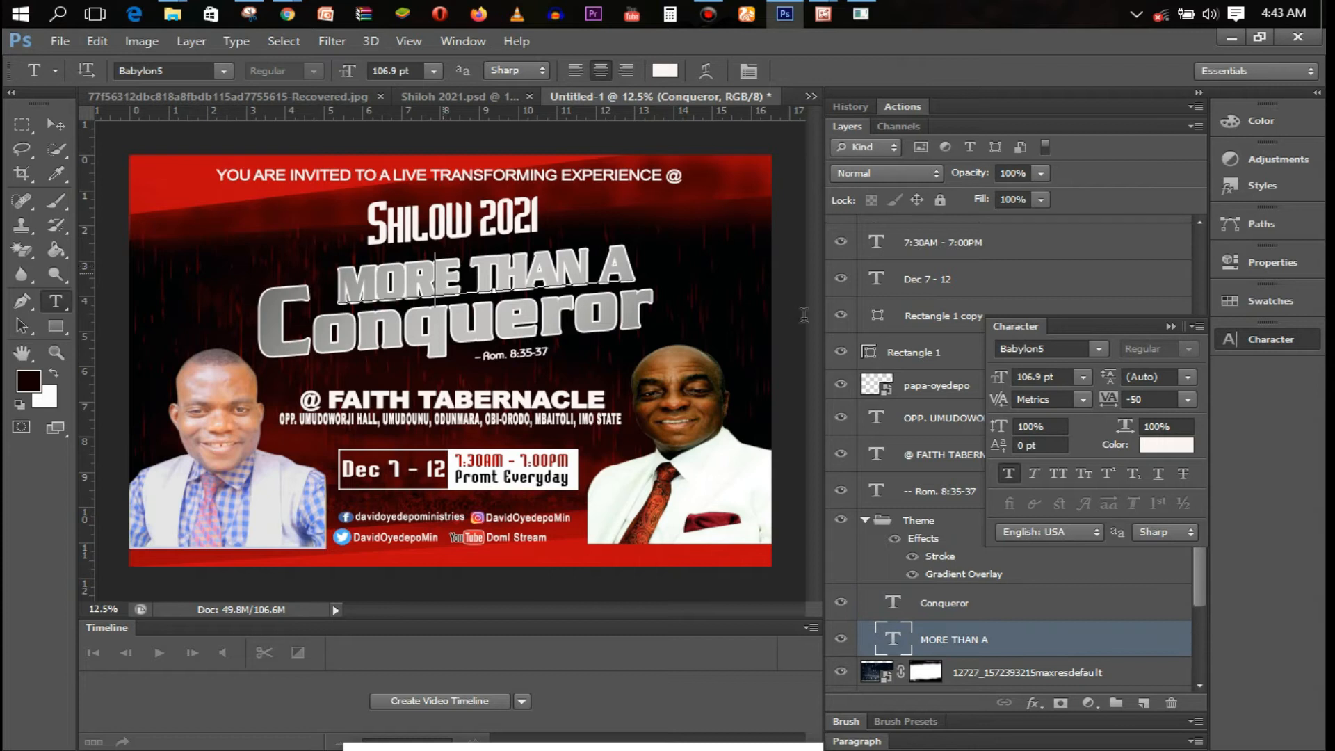
key("ctrl+a")
left_click(1188, 399)
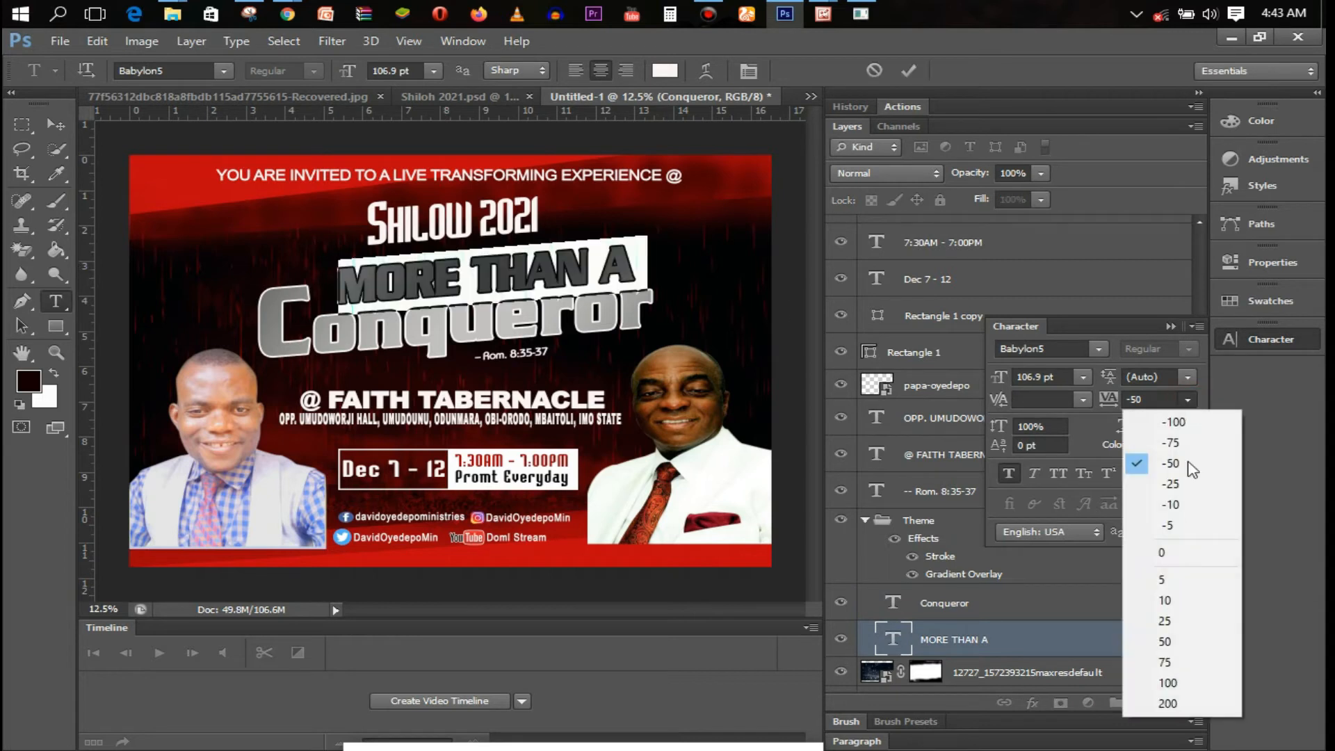
left_click(1182, 612)
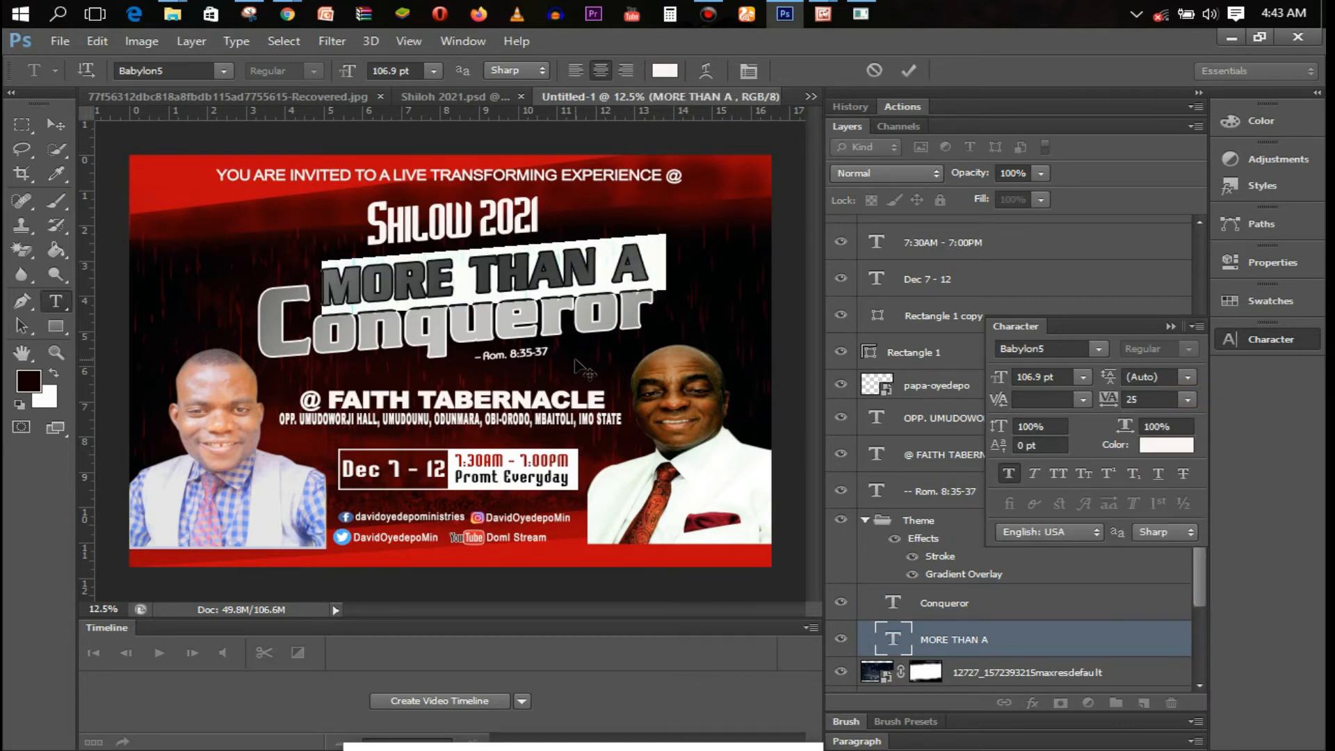
left_click(909, 70)
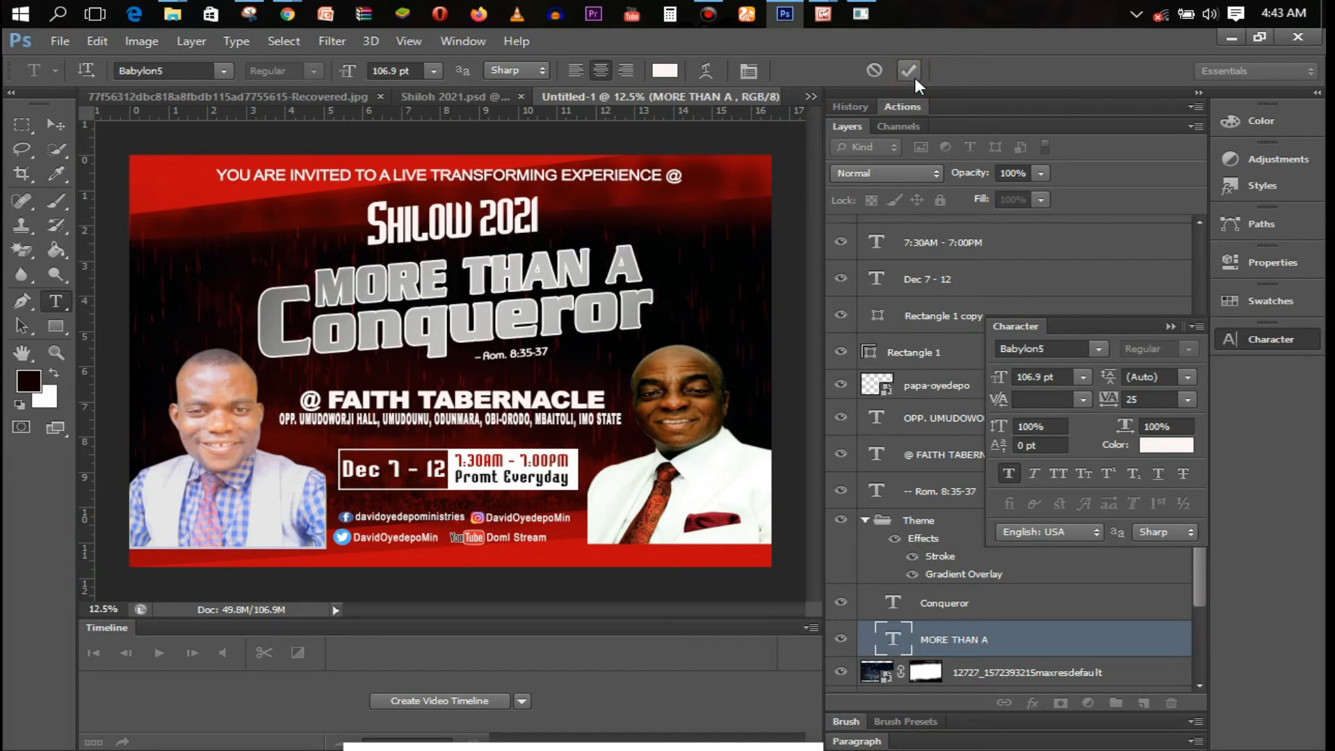
Close the Character panel and collapse the Theme layer group
left_click(1171, 326)
left_click(866, 521)
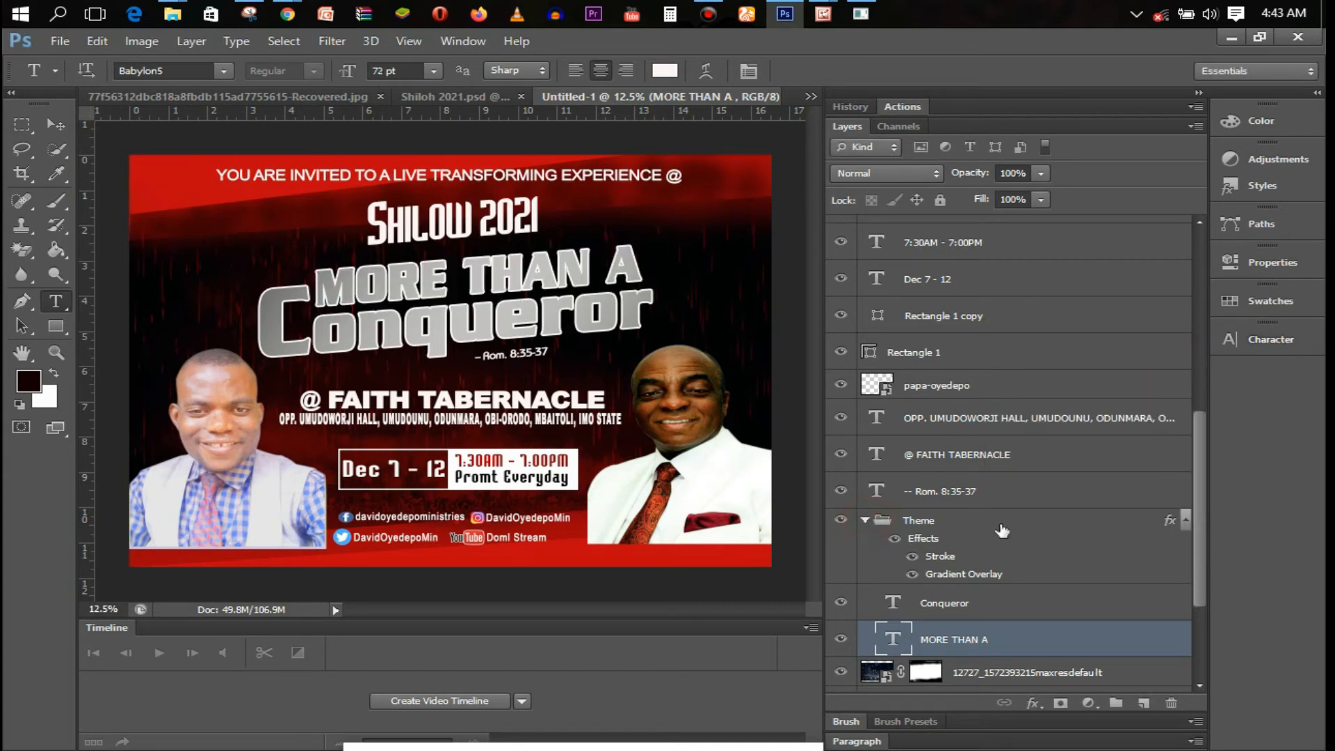
left_click(1069, 524)
double_click(1069, 524)
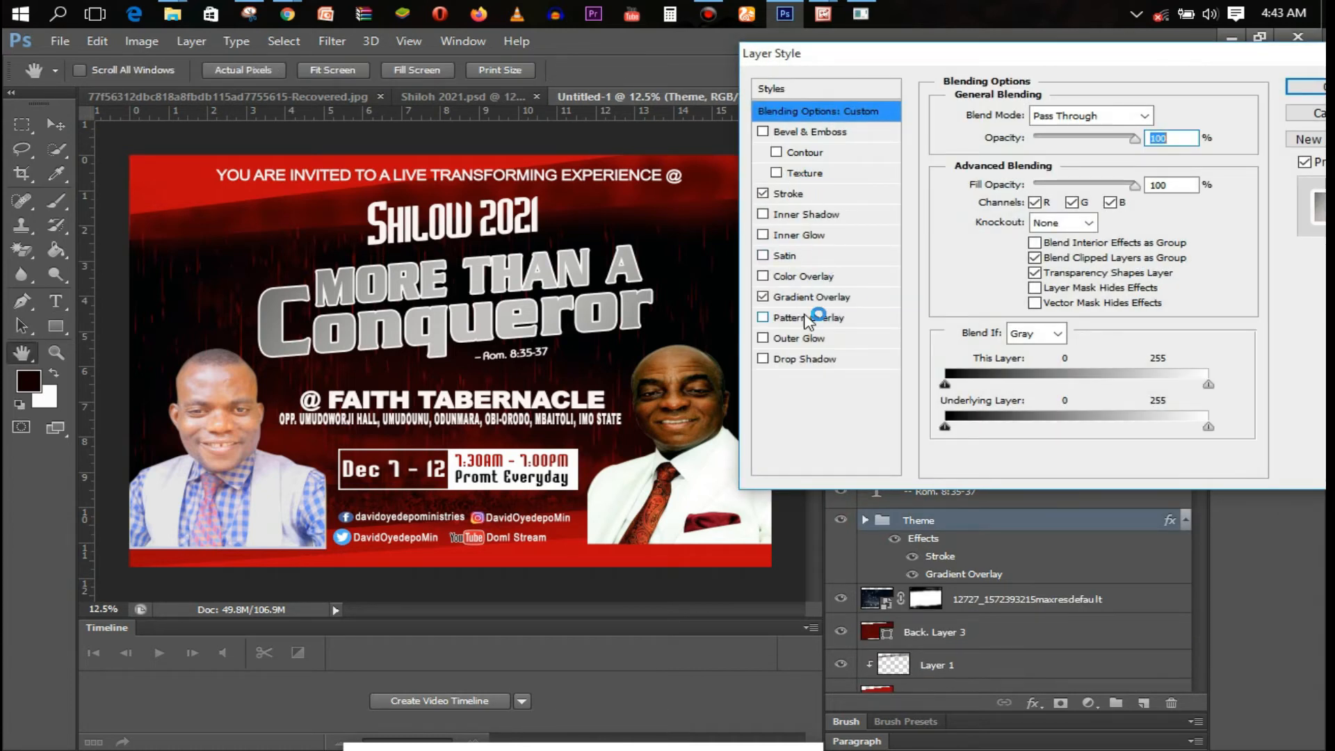
Turn on a Normal-blend dark grey (545151) drop shadow for the Theme group
left_click(827, 361)
left_click_drag(1023, 197, 1051, 215)
left_click(1051, 216)
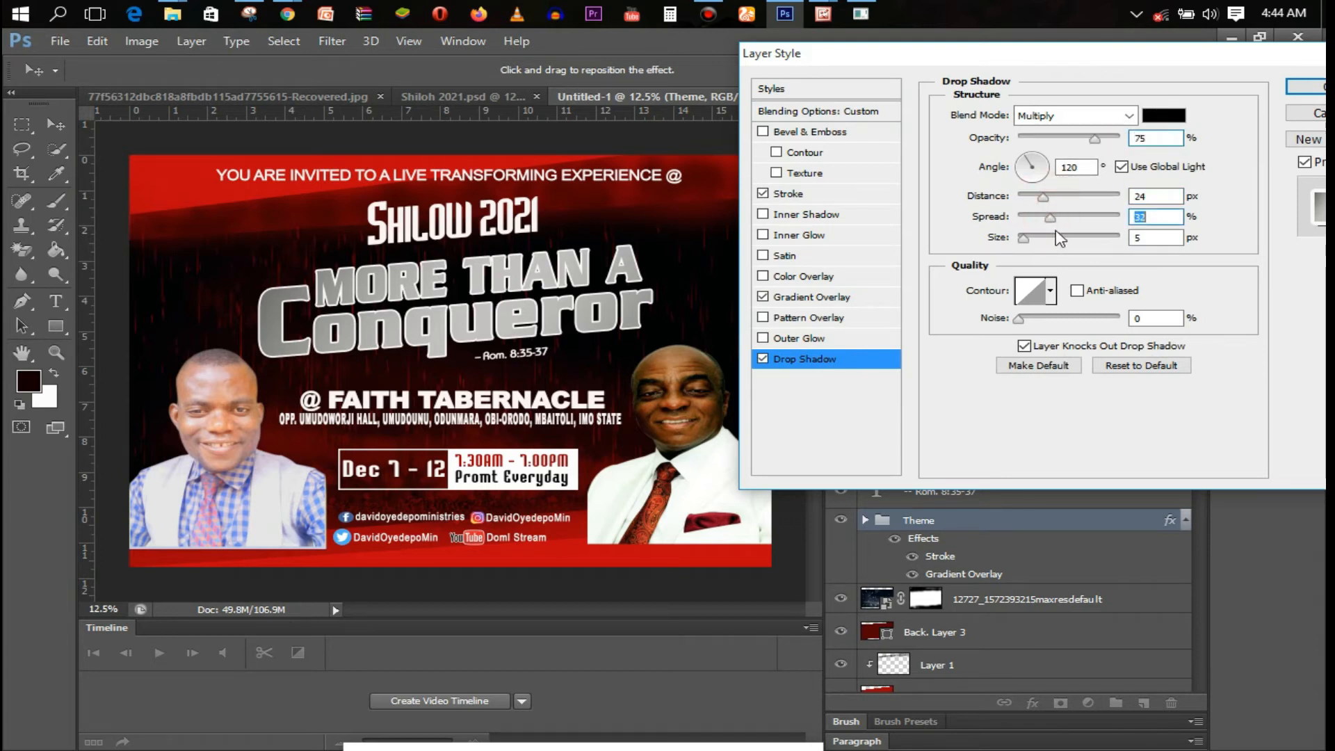
left_click(1065, 238)
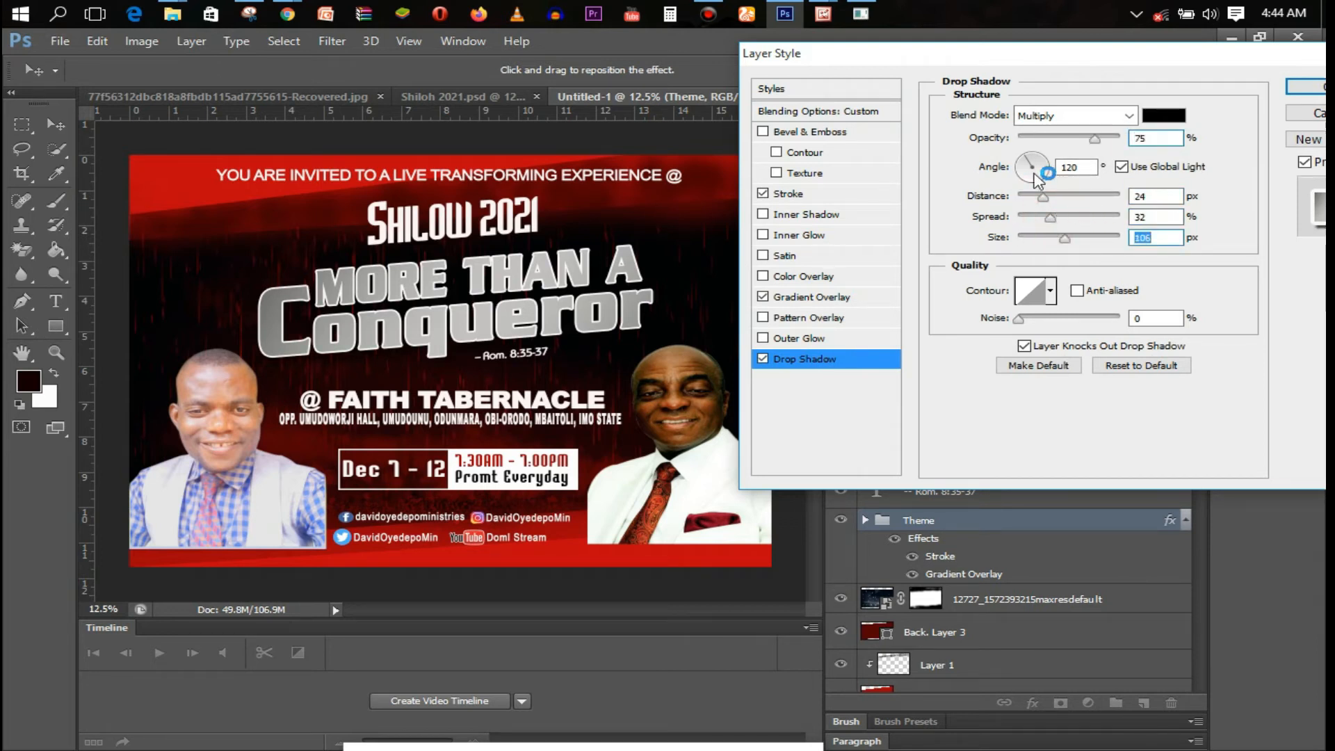
left_click(1060, 116)
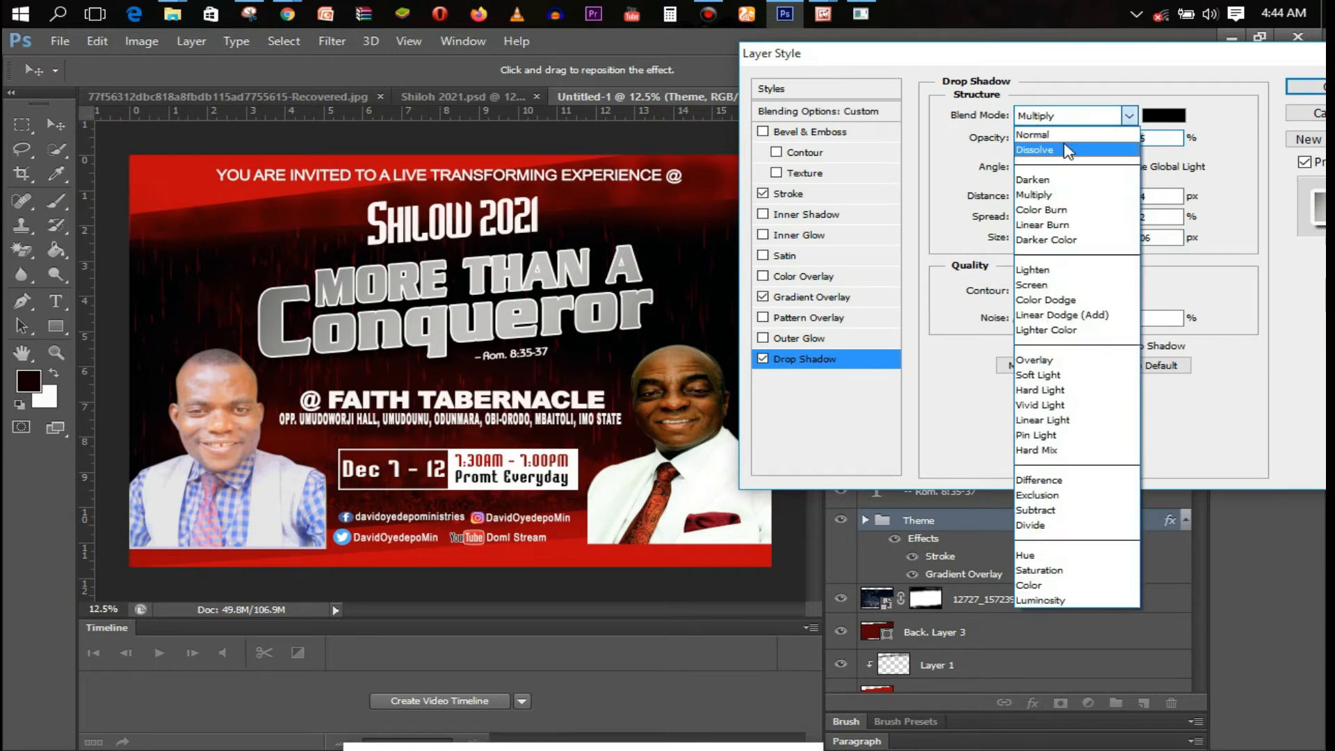
left_click(1069, 139)
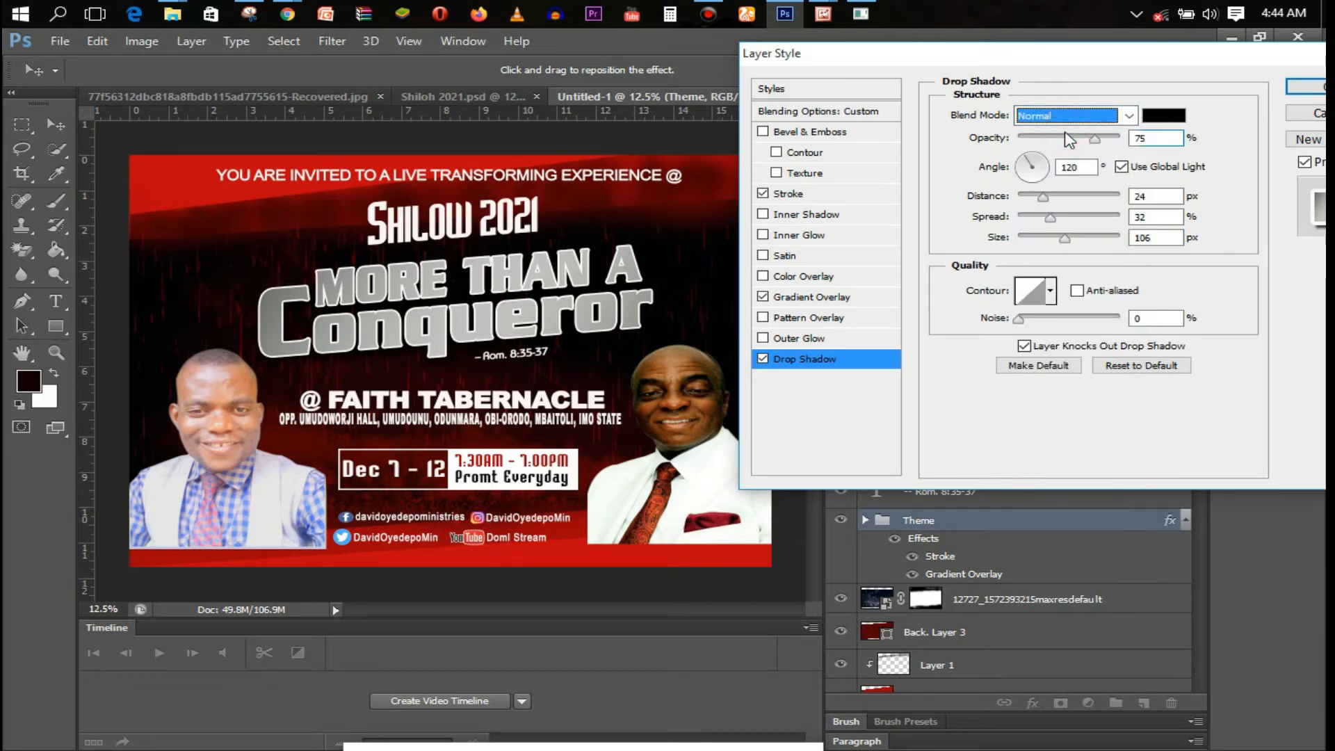
left_click(1175, 114)
left_click_drag(795, 363, 807, 335)
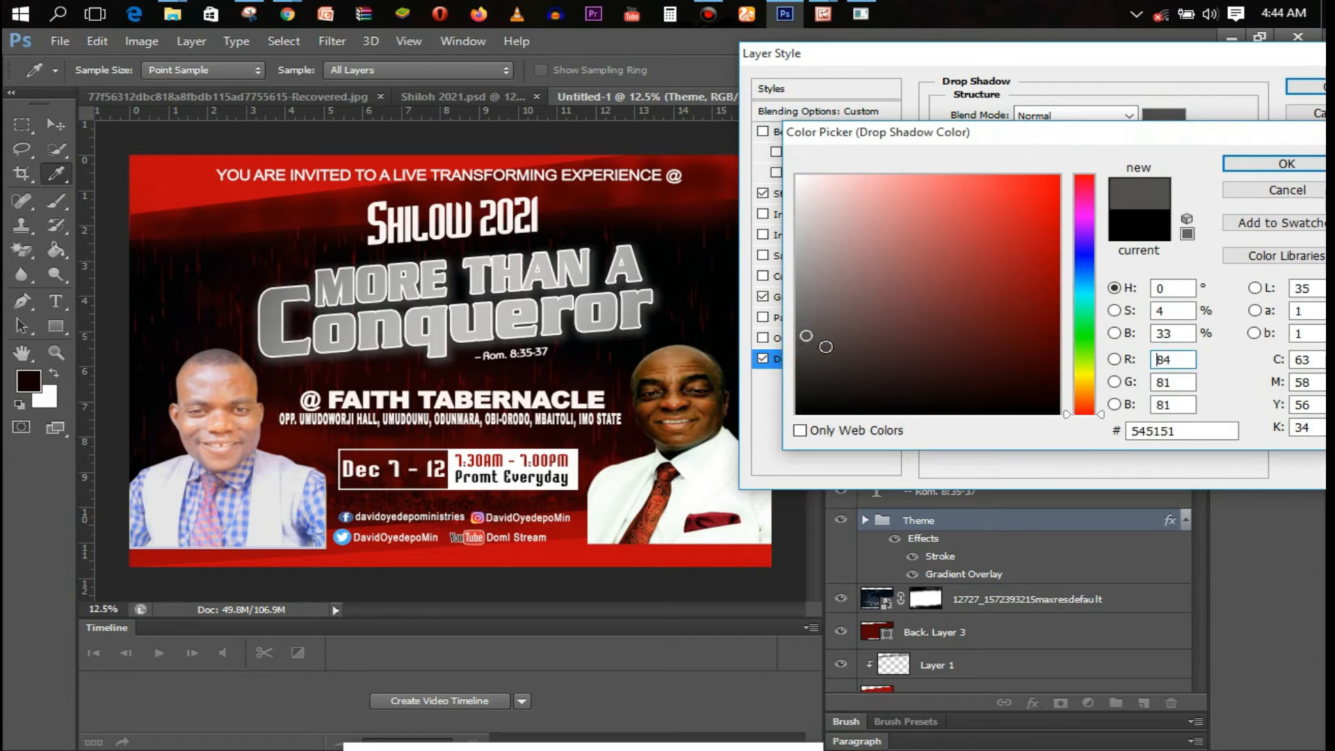
left_click(792, 312)
left_click(1246, 164)
Set the shadow to 43% spread, 147 px size, 38 px distance and 98% opacity
left_click_drag(1059, 218, 1062, 221)
left_click(1083, 242)
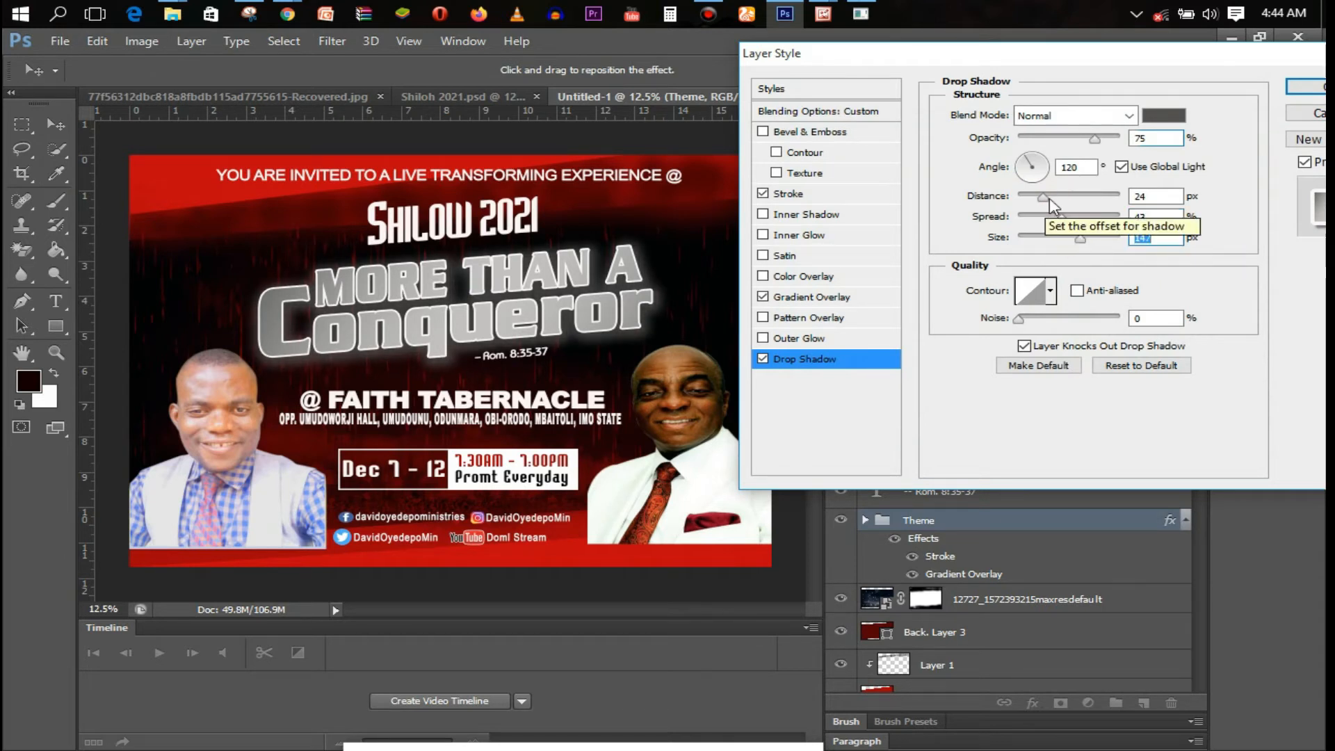
left_click_drag(1051, 197, 1059, 200)
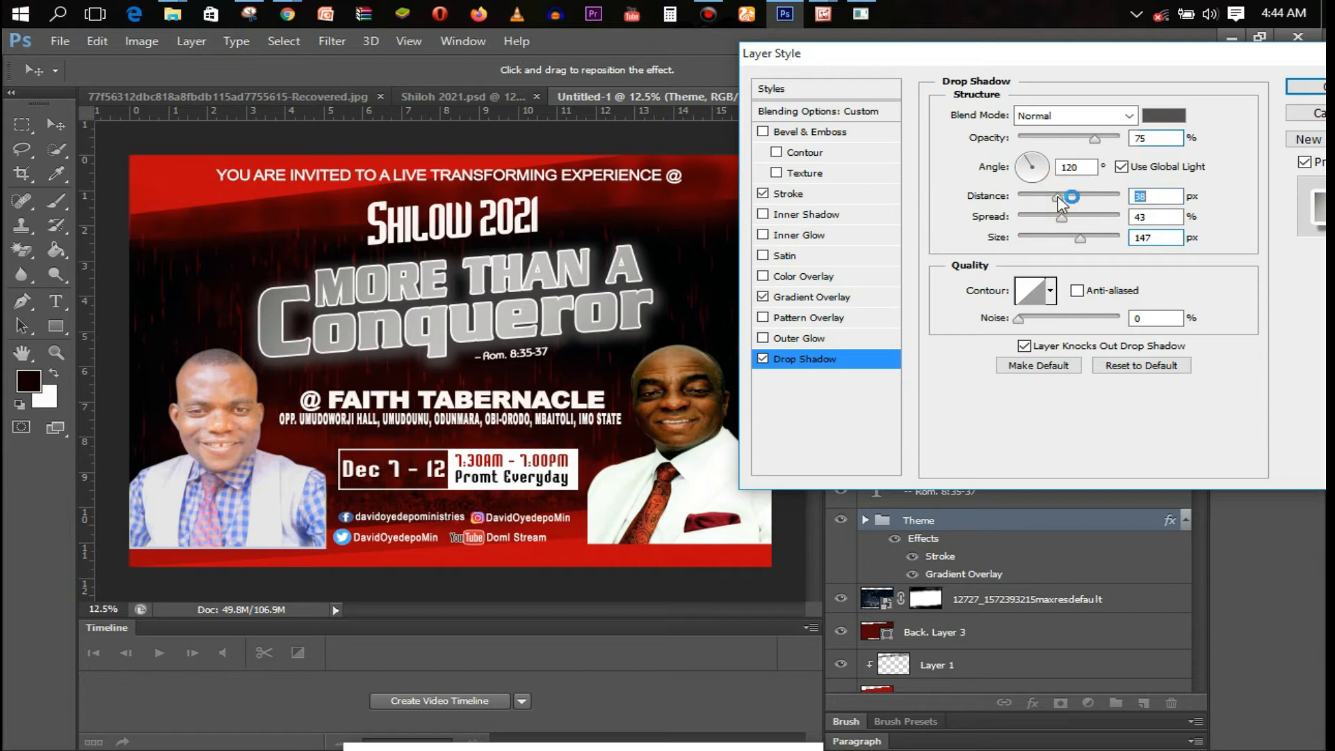
left_click(1306, 87)
mouse_move(1096, 139)
left_mouse_down()
mouse_move(1119, 146)
mouse_move(1110, 141)
left_mouse_up()
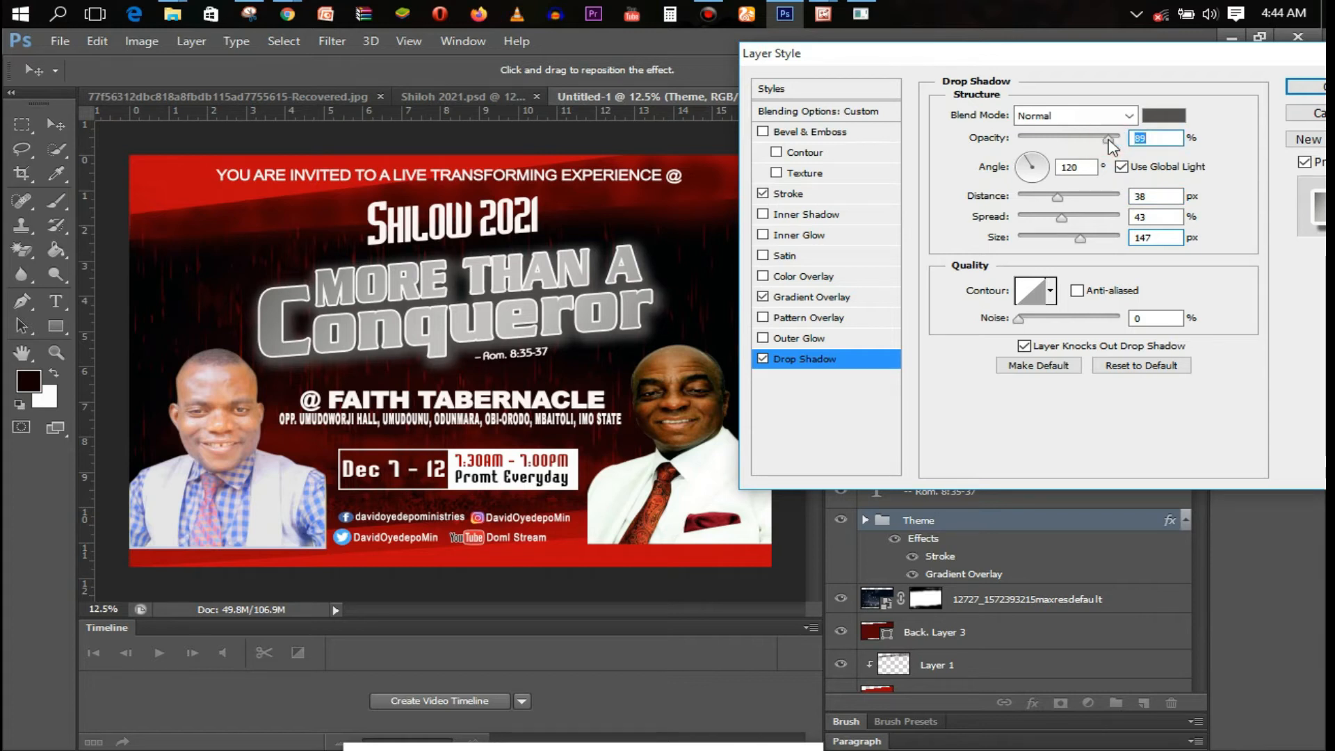
left_click(1306, 87)
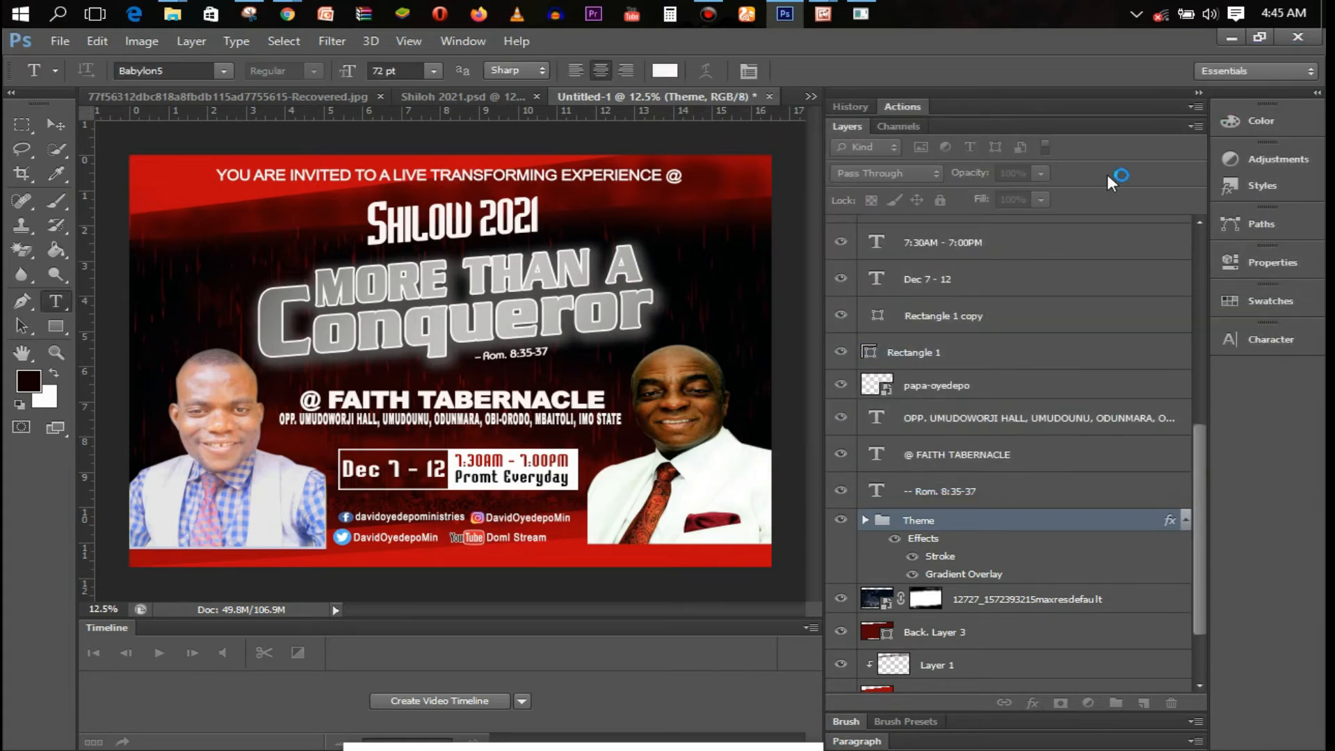
left_click(900, 544)
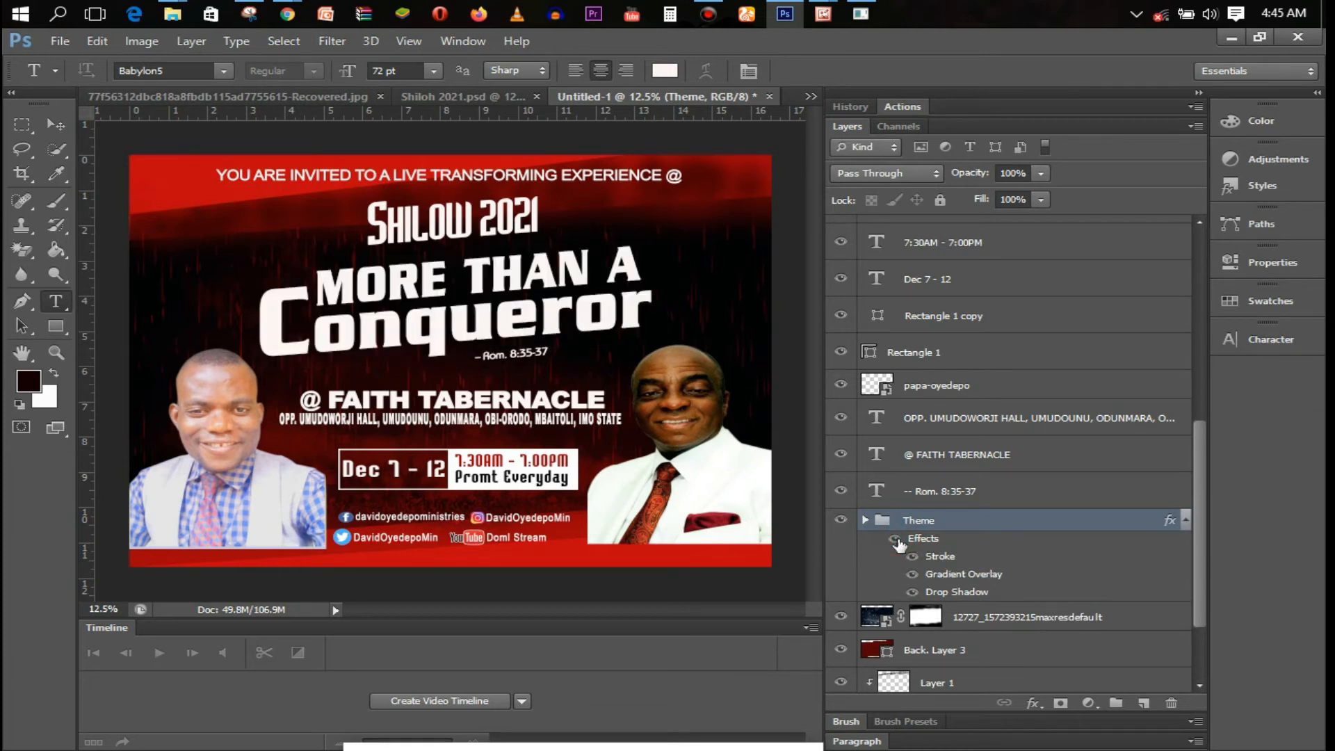
Restore the Theme effects and stretch the title about 109% taller and slightly wider
left_click(900, 545)
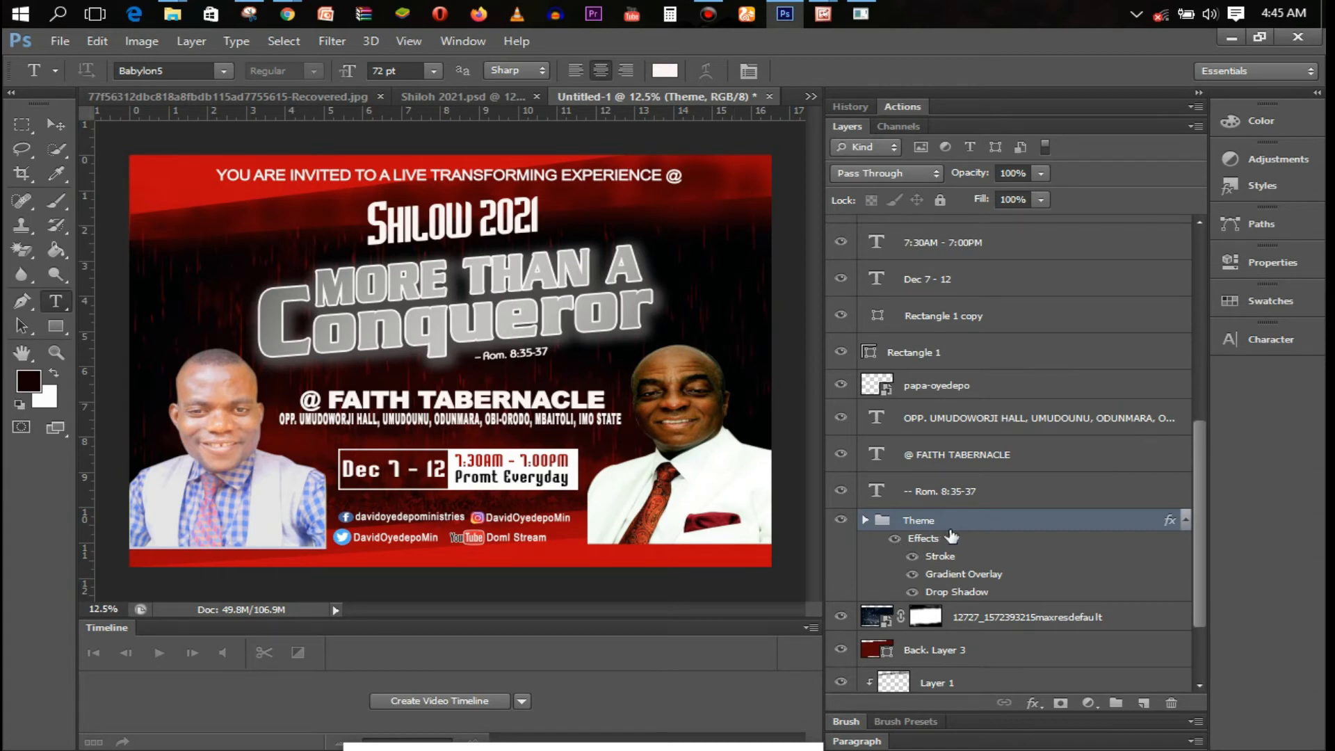
key("ctrl+t")
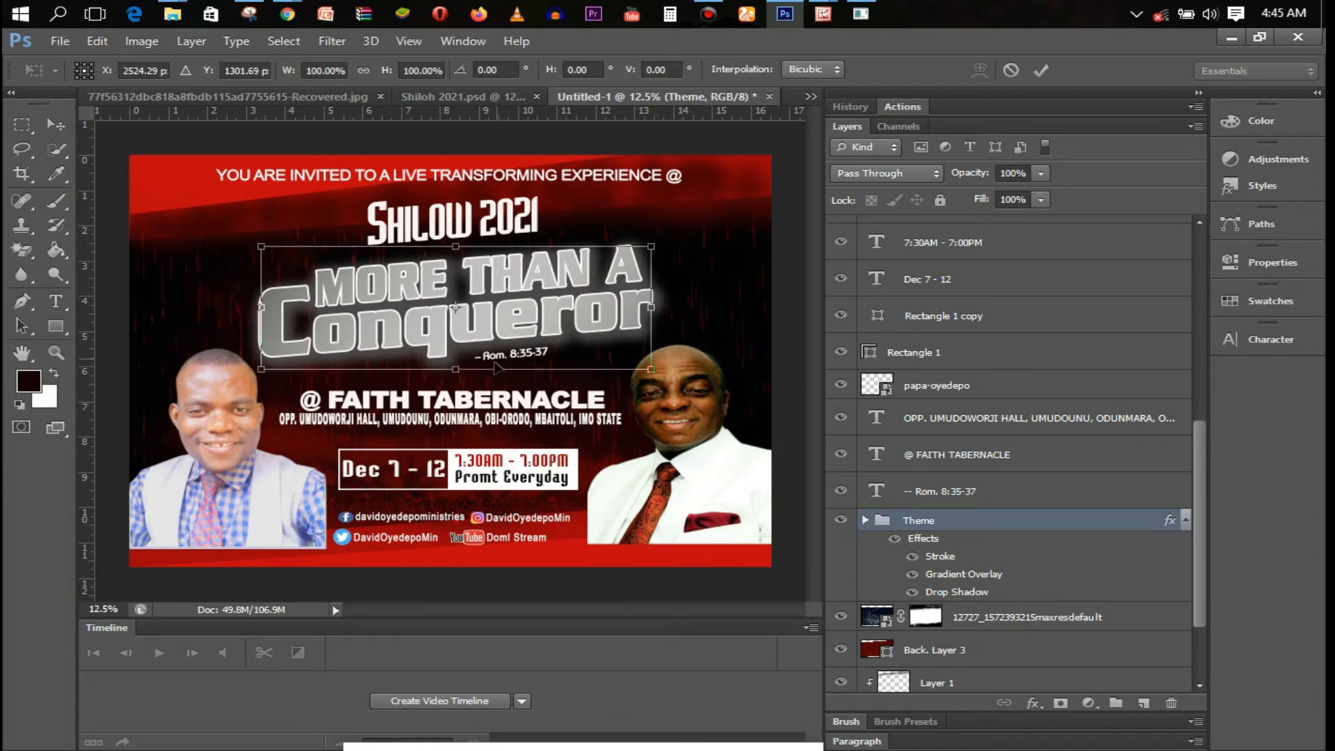
left_click_drag(459, 370, 464, 384)
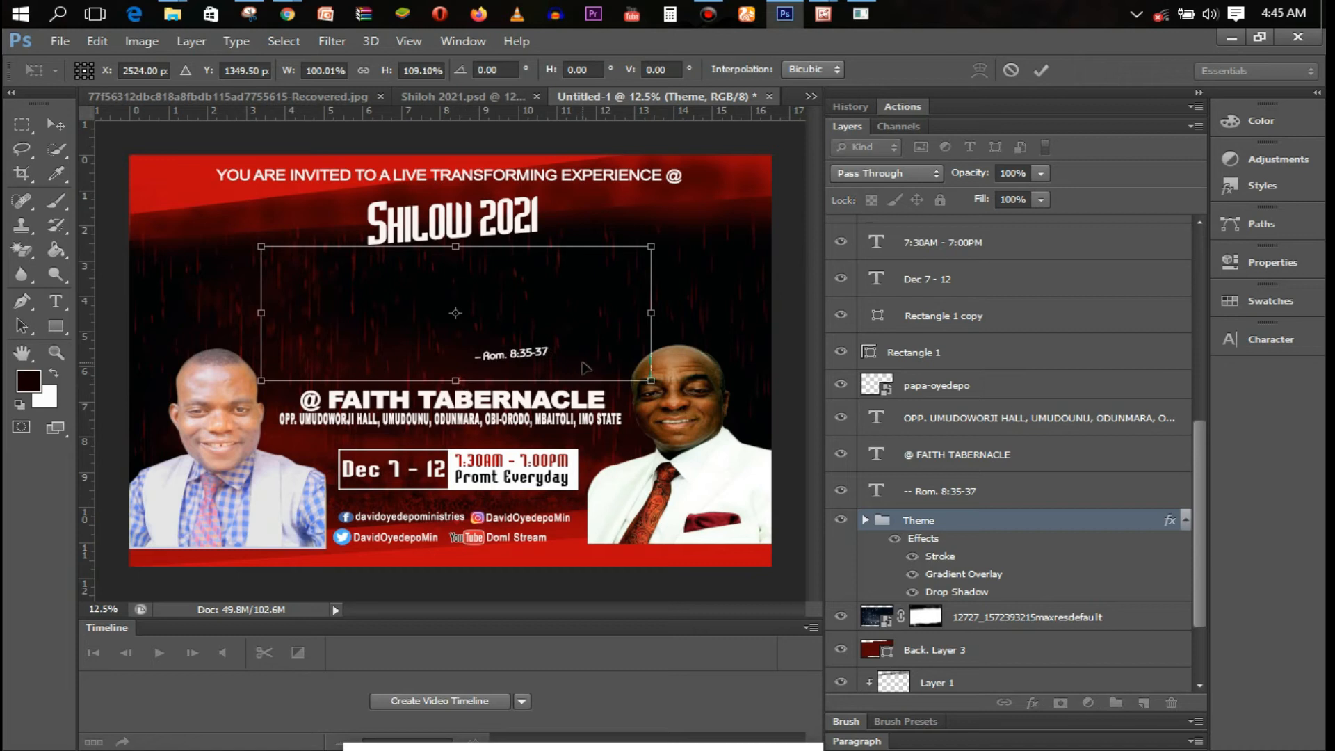
left_click_drag(647, 318, 657, 317)
key("t")
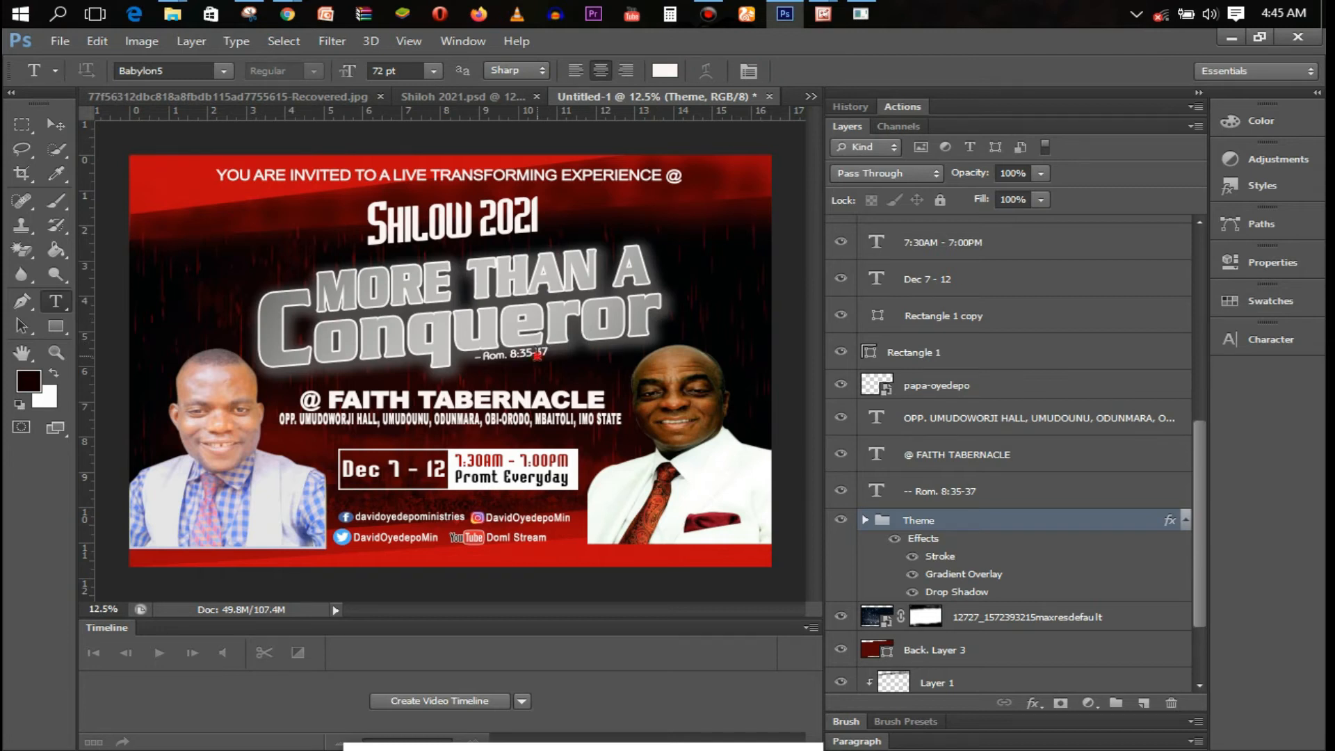
Move the Rom. 8:35-37 reference down beneath Conqueror and enlarge it slightly
left_click(537, 354)
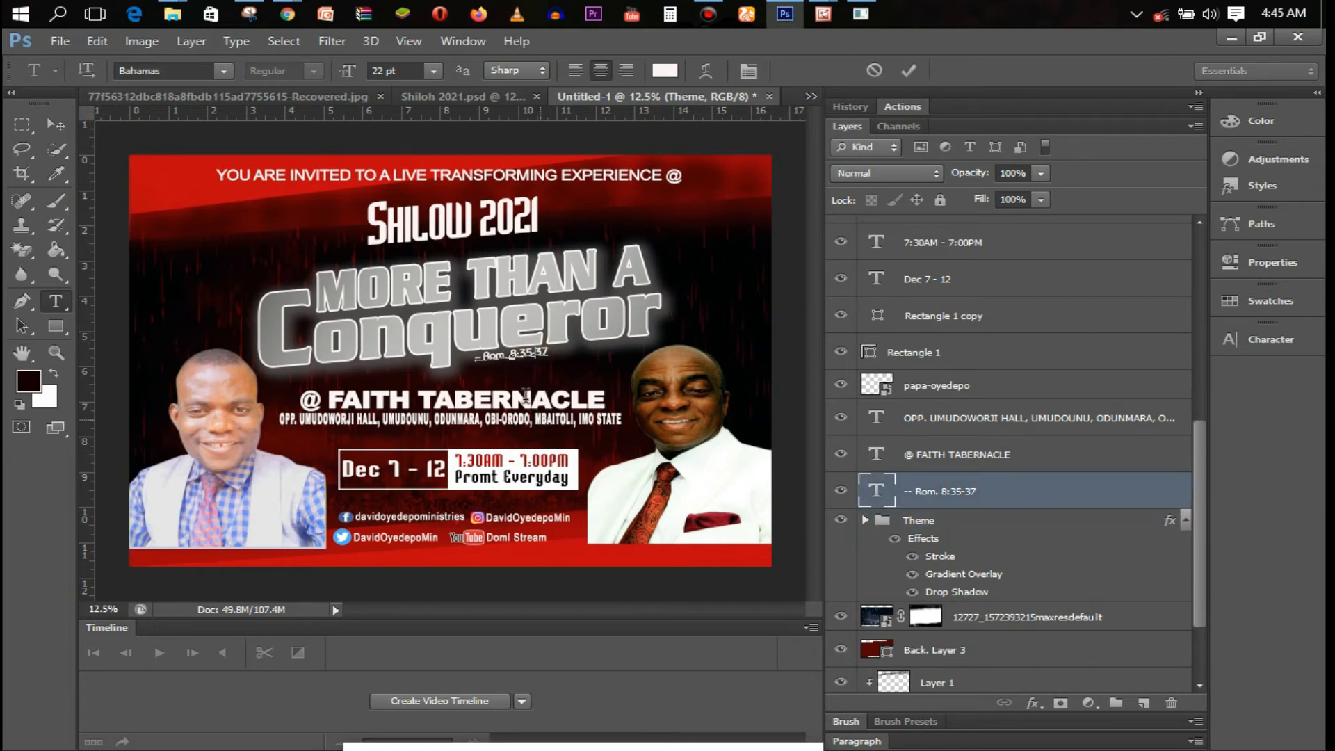
left_click_drag(521, 387, 517, 394)
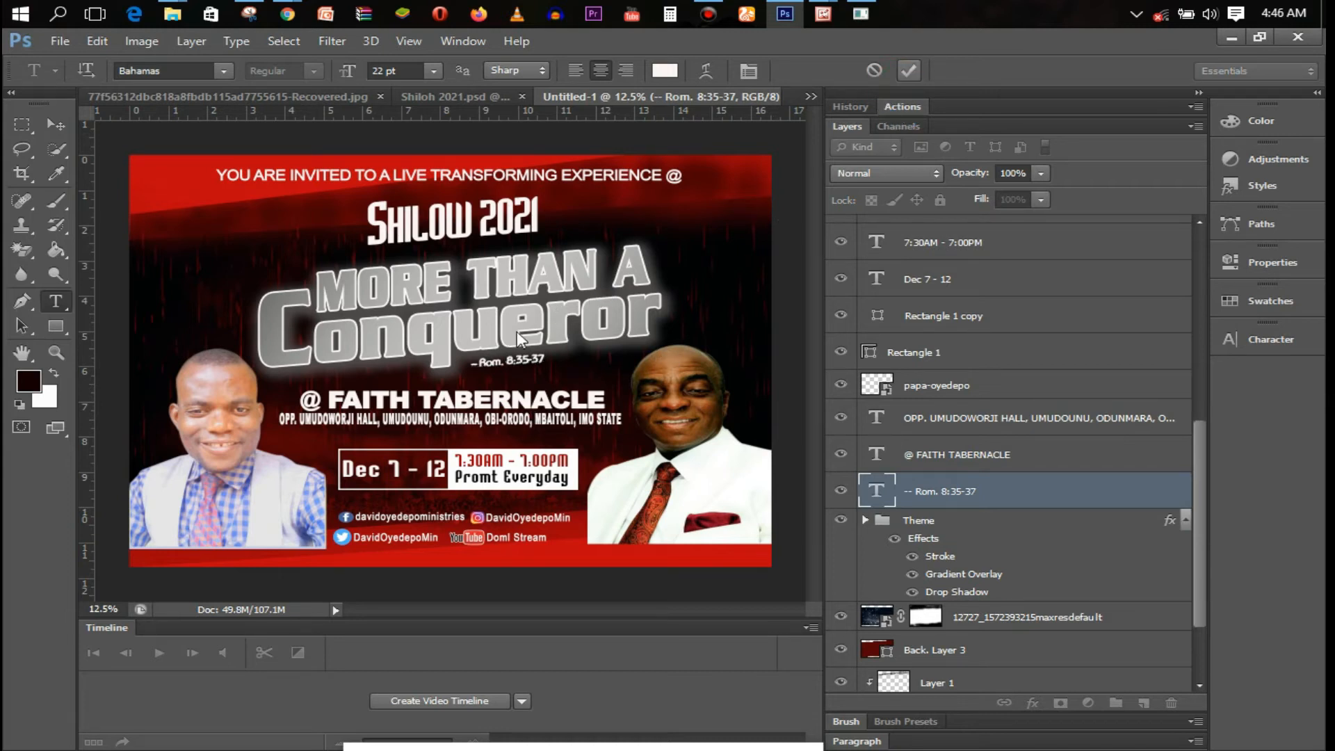
key("ctrl+t")
left_click_drag(550, 371, 555, 376)
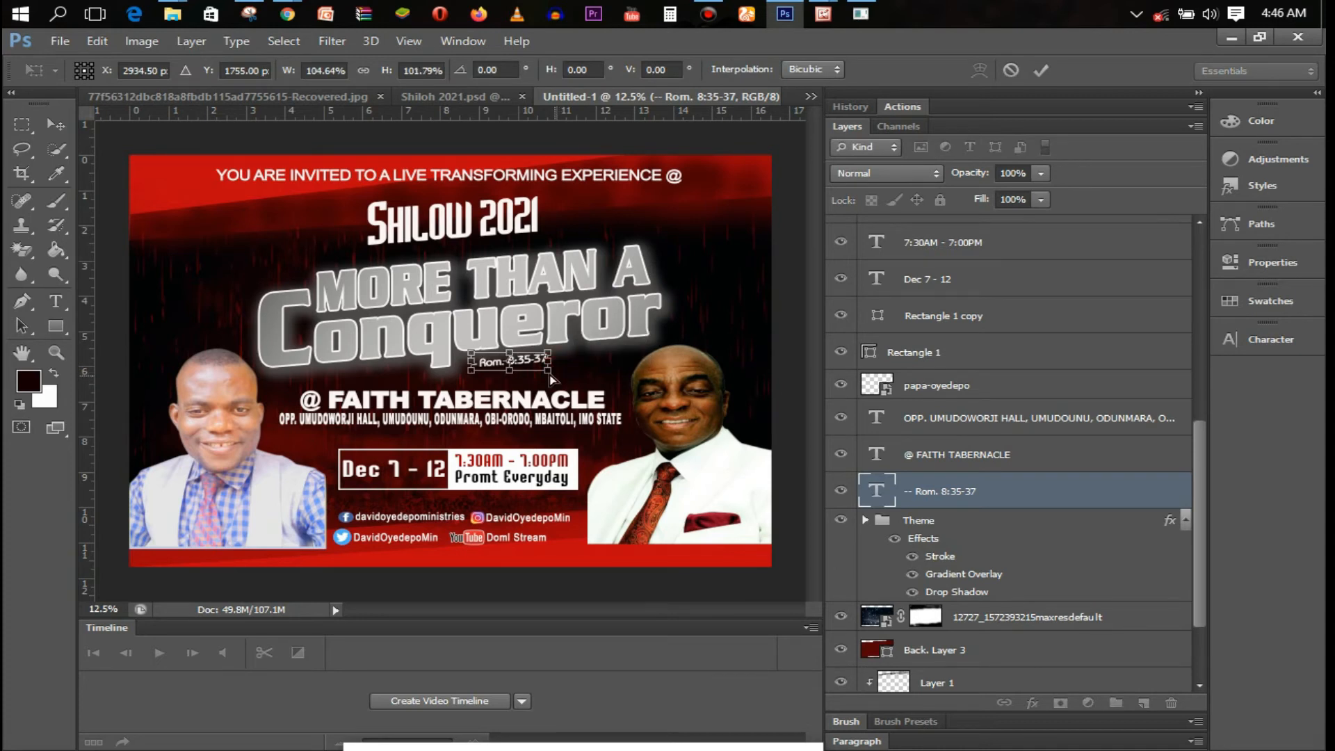
scroll(518, 362, "up", 1)
left_click_drag(563, 381, 572, 382)
key("t")
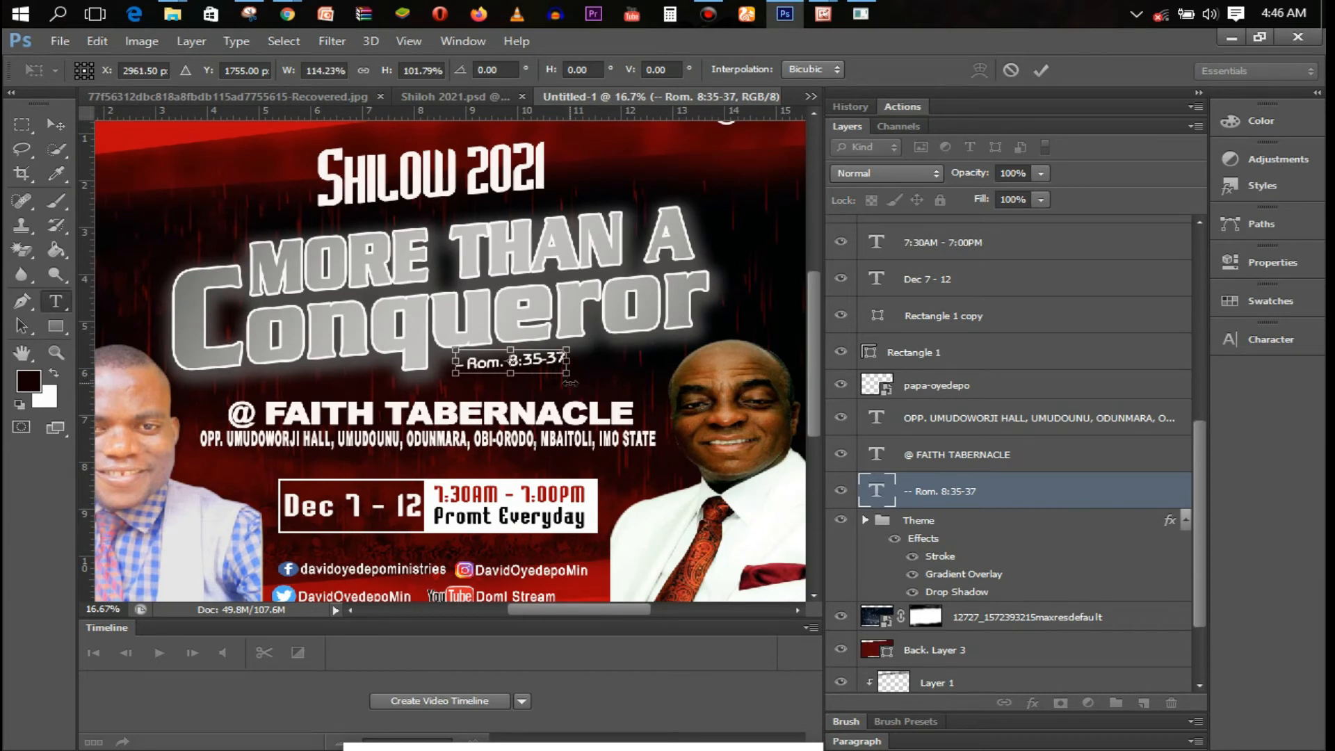
key("Return")
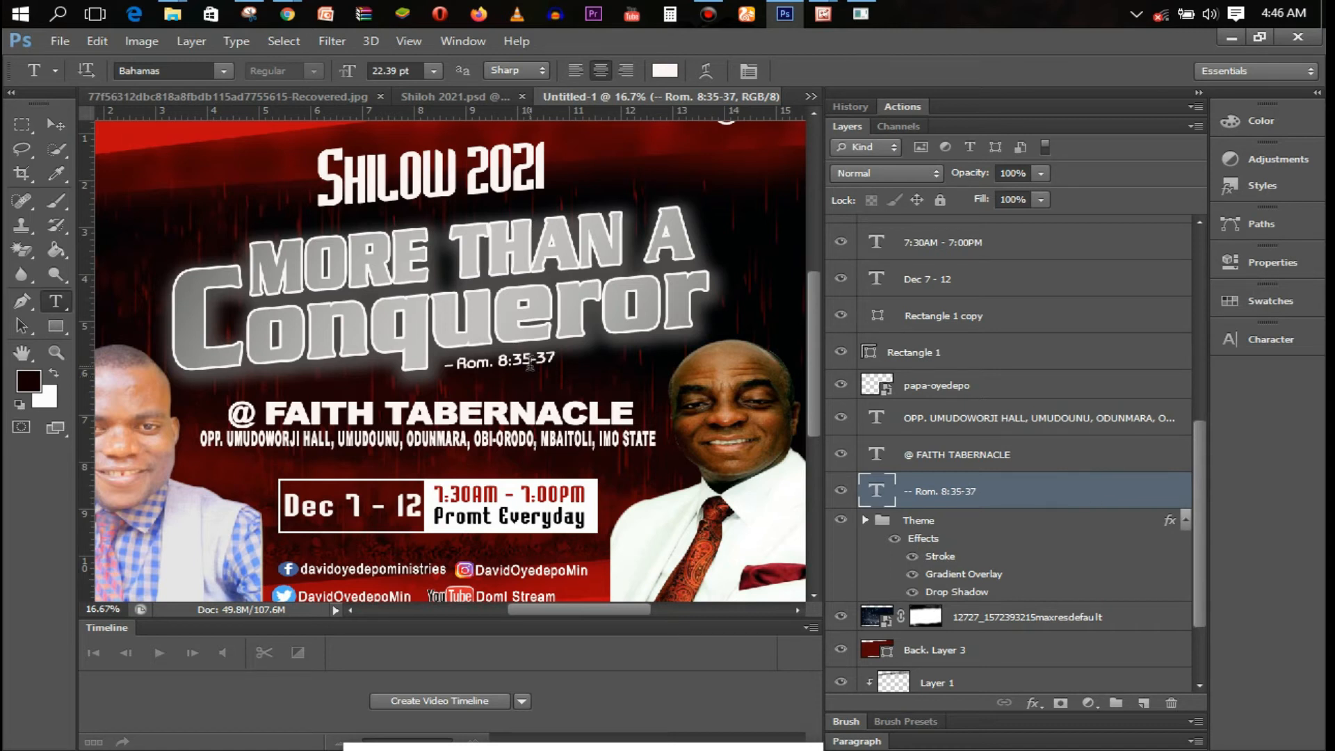
Nudge the Rom. 8:35-37 reference slightly left and zoom out to the whole flyer
key("ctrl+Left")
key("ctrl+Left")
key("ctrl+Left")
key("ctrl+Left")
key("ctrl+Left")
key("ctrl+Left")
key("ctrl+Left")
key("ctrl+Left")
key("ctrl+Left")
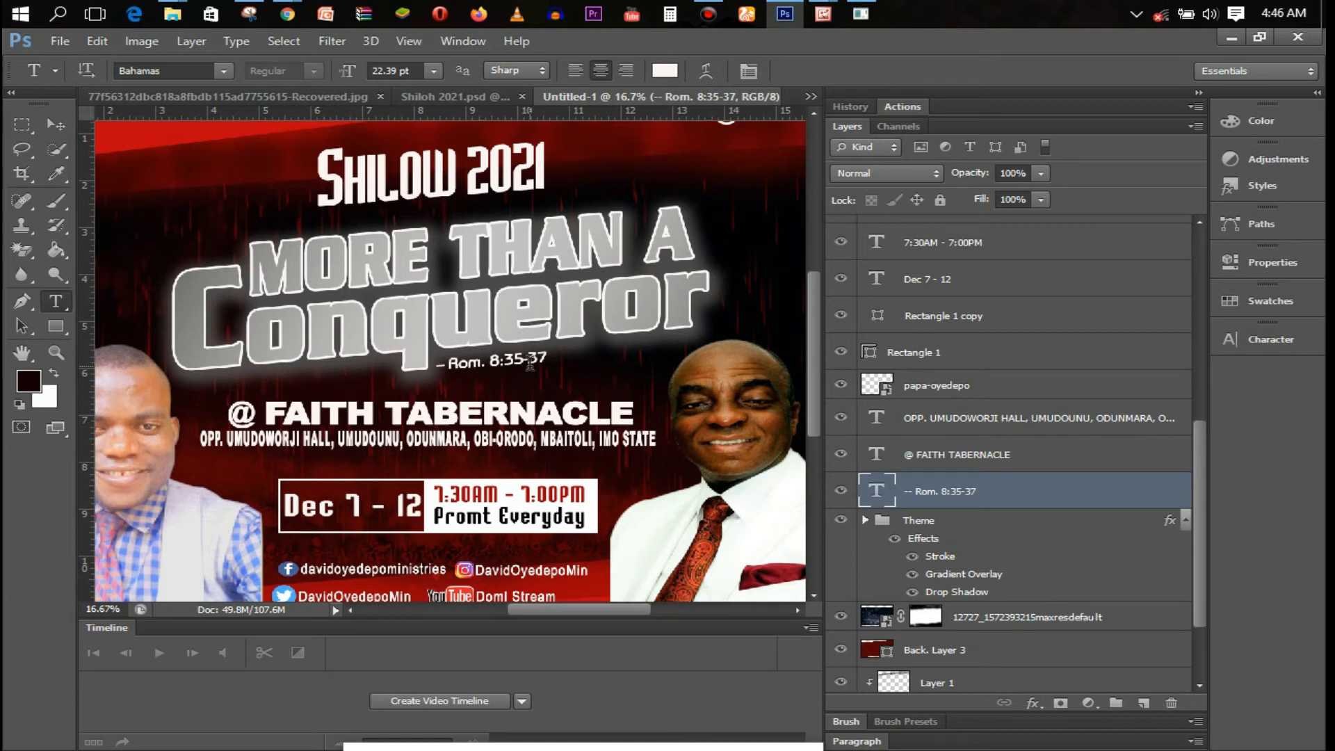
key("ctrl+minus")
left_click(481, 348)
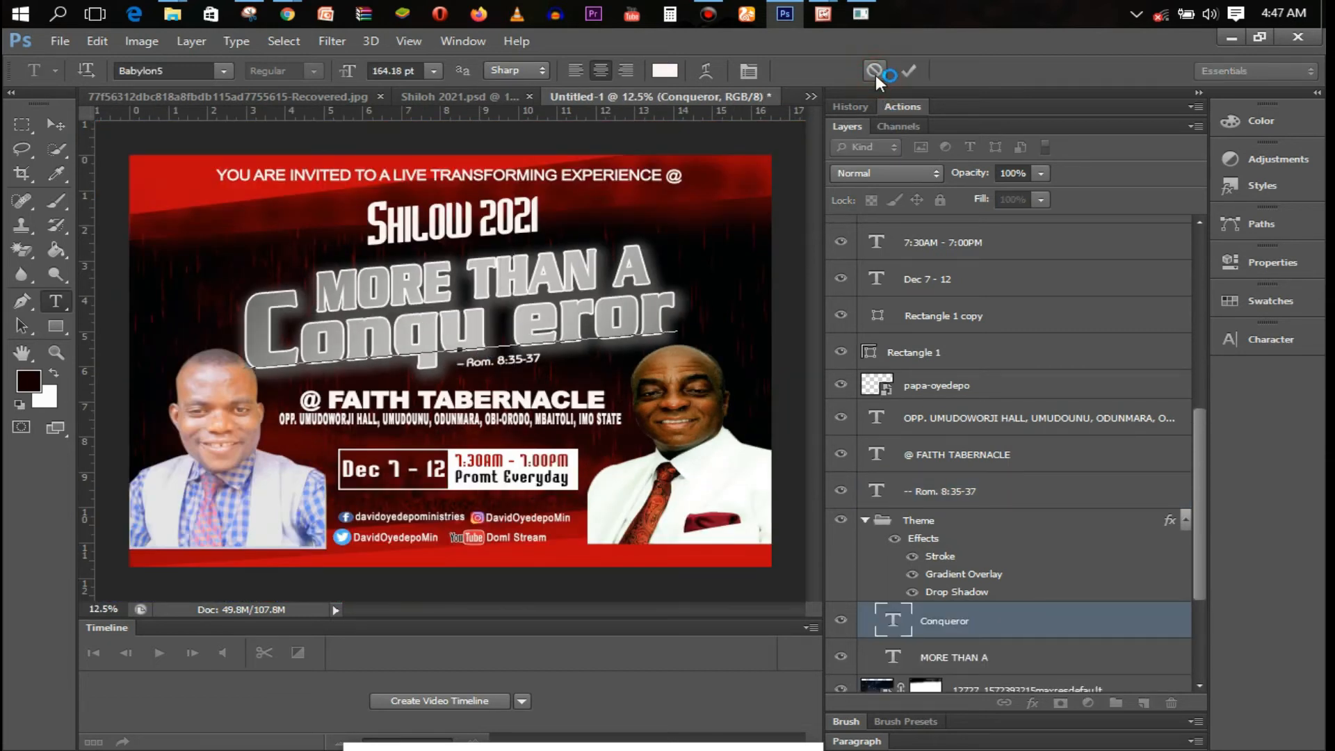
Cancel the Conqueror edit, discard a trial FOR caption on the bottom strip, and collapse Theme
left_click(875, 72)
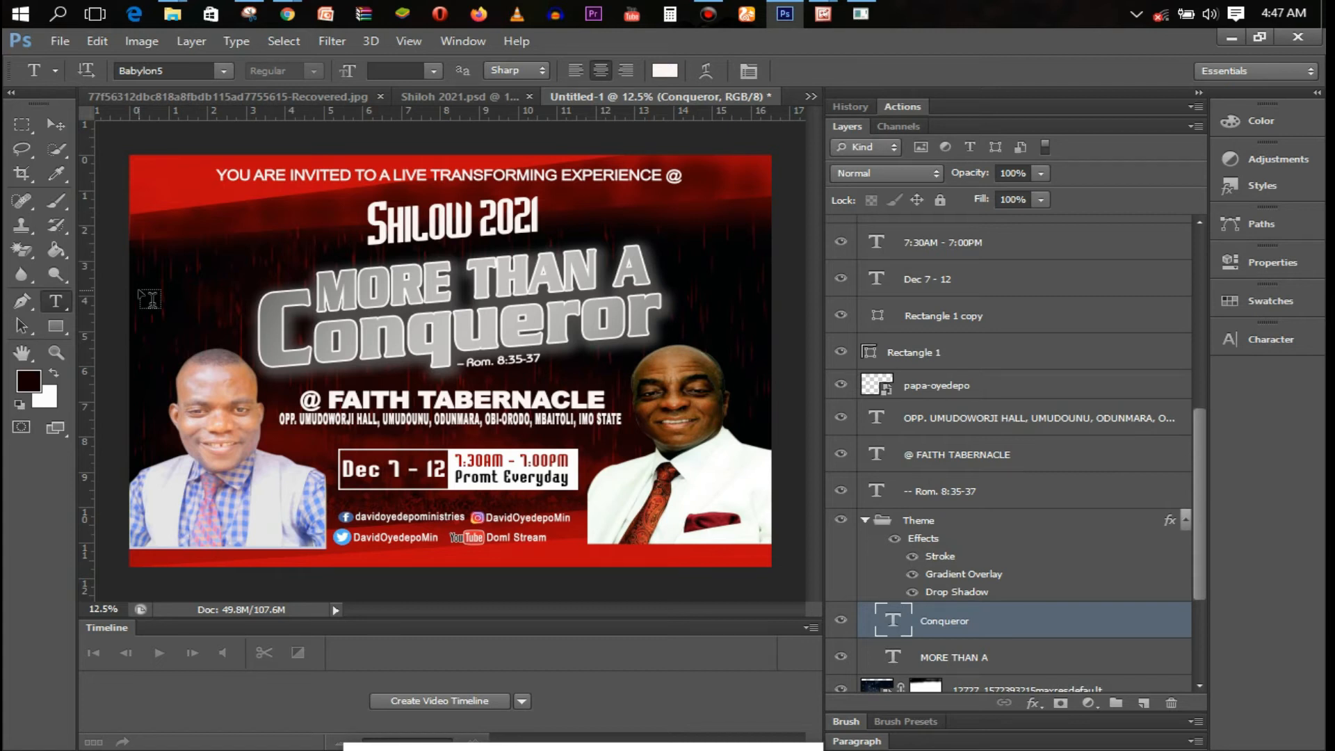
left_click(154, 547)
left_click_drag(183, 602, 184, 610)
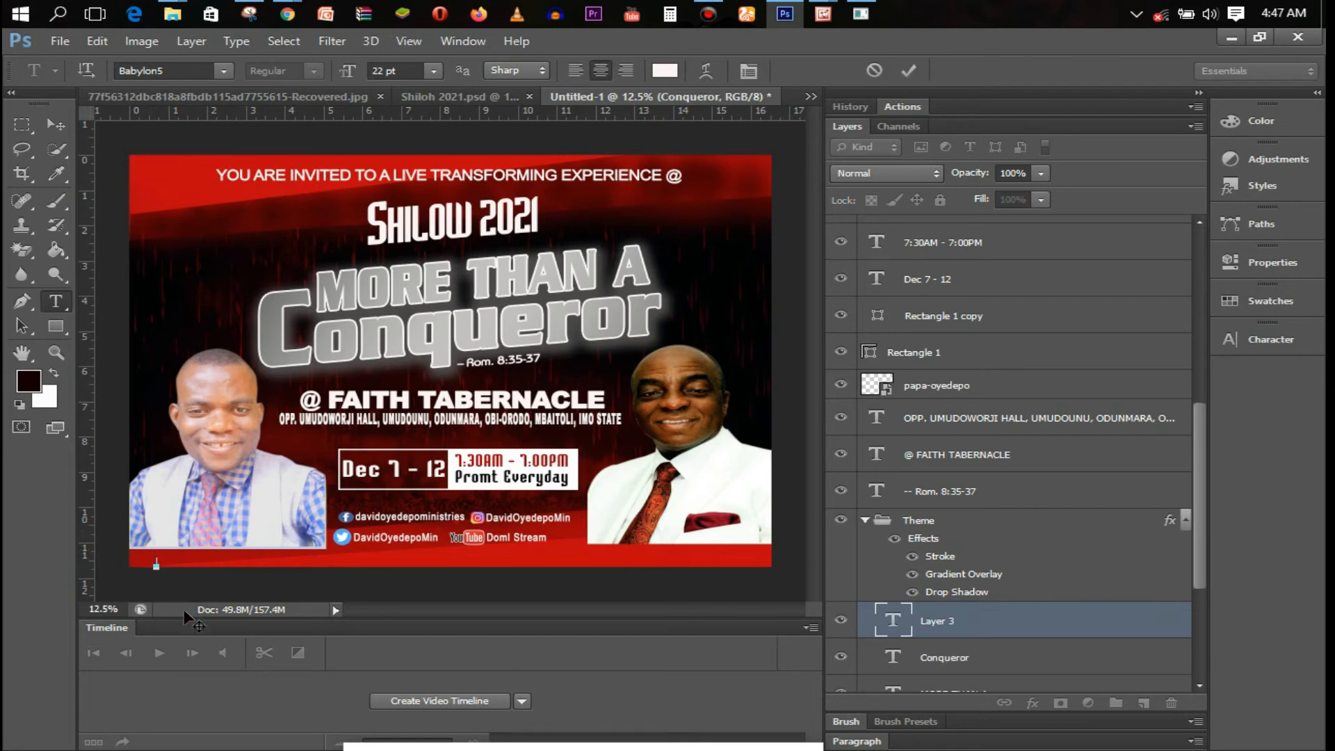
type("FOR")
key("Escape")
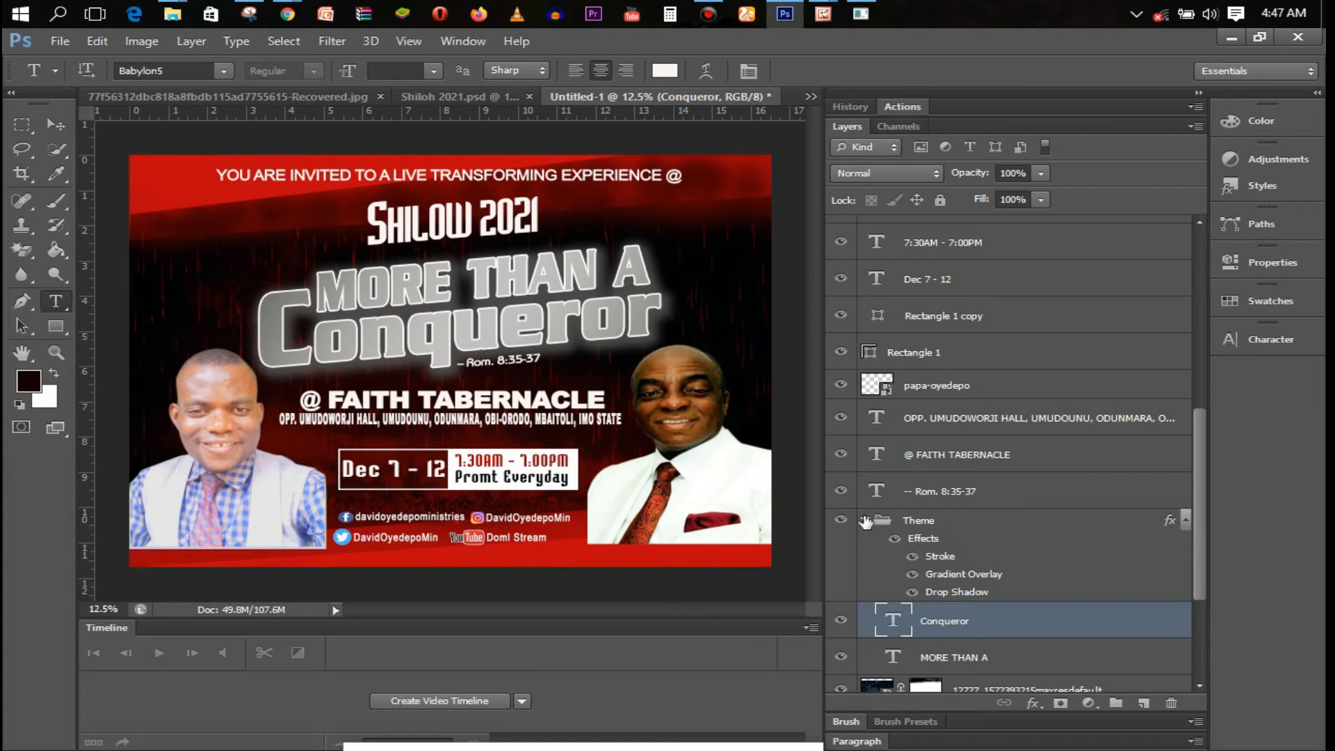
left_click(865, 520)
left_click_drag(1199, 502, 1198, 327)
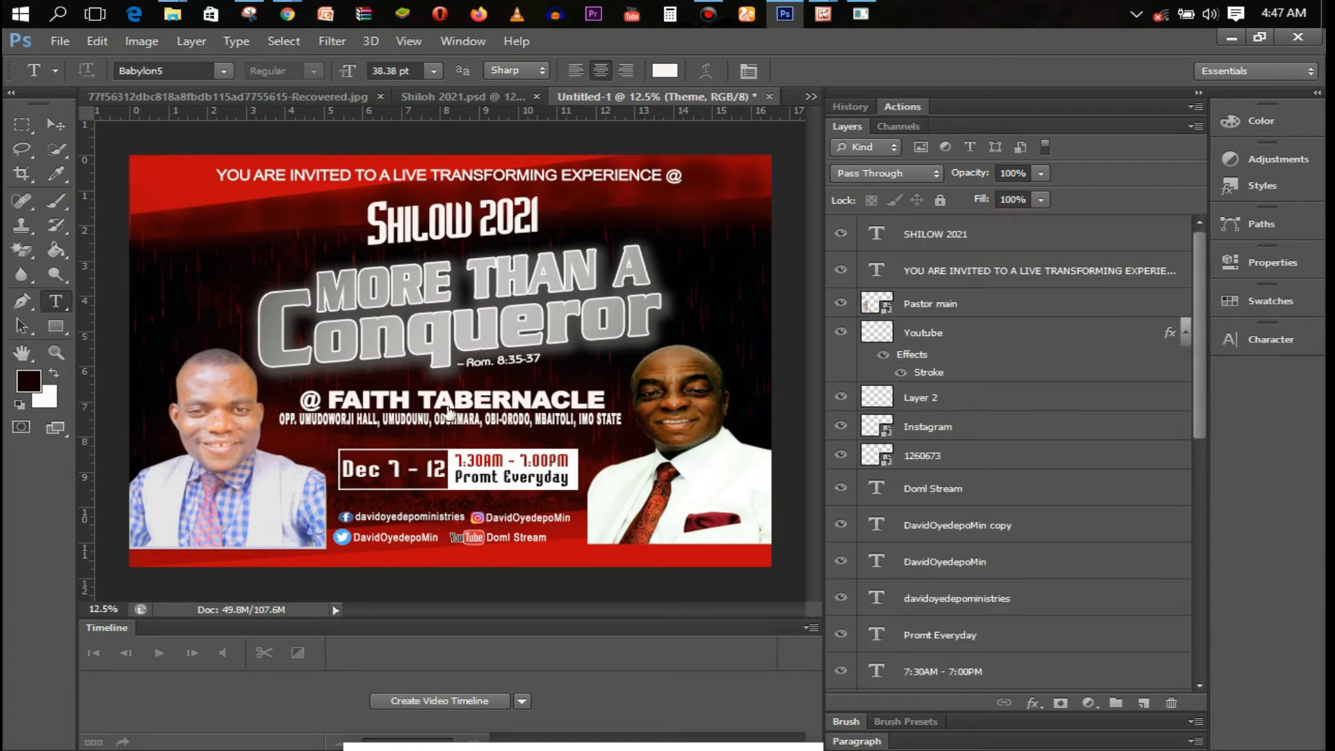
Type a new bottom line 'FOR INQUIRIES, PLEASE CALL' and shift it right into view
left_click(878, 238)
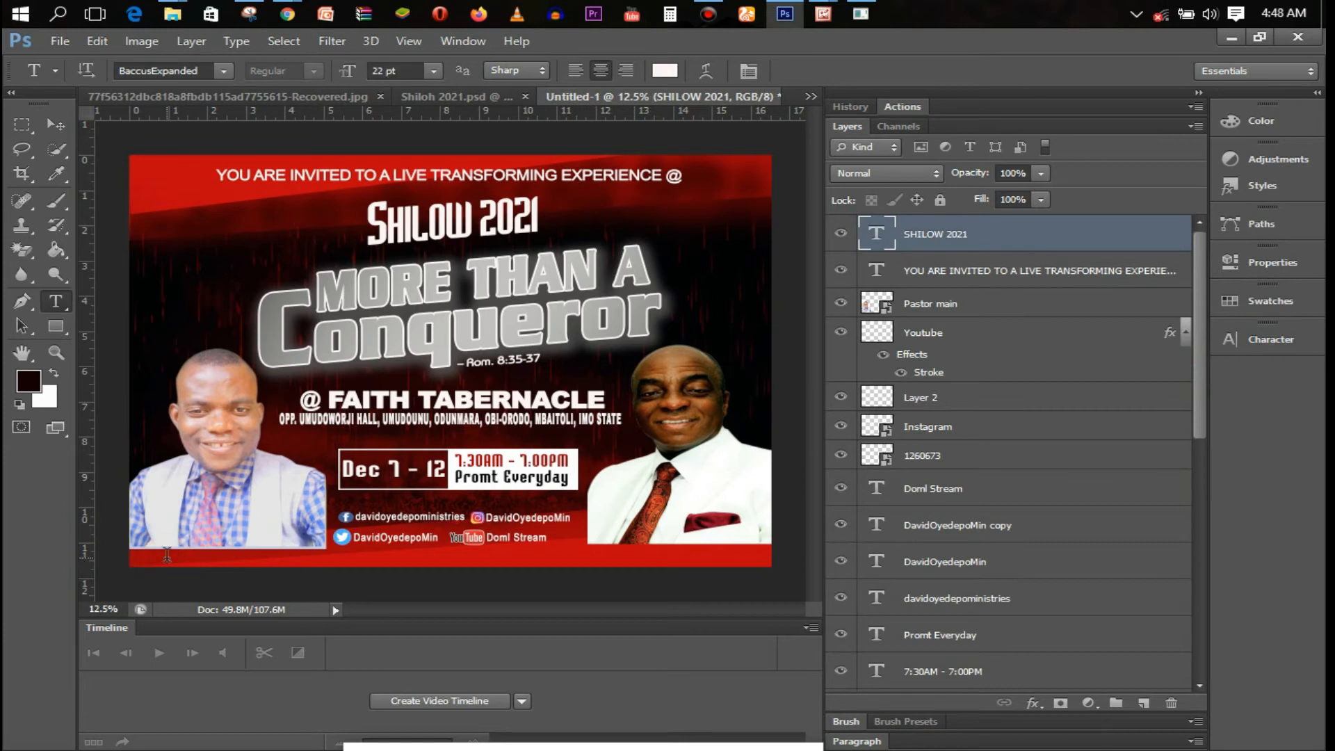
left_click(167, 554)
type("MORE")
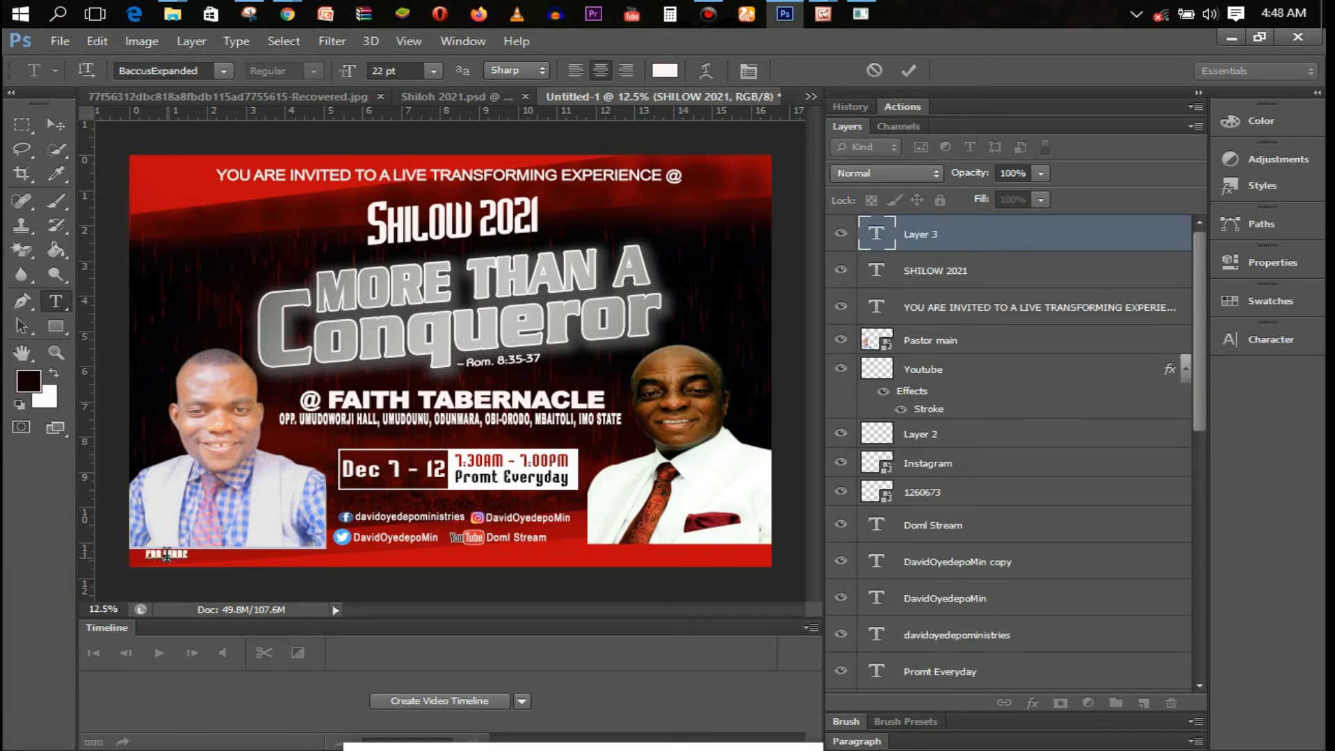
type(" I")
key("BackSpace")
key("BackSpace")
key("BackSpace")
key("BackSpace")
key("BackSpace")
type("UIRIES, PLEASE CALL")
left_click_drag(269, 589, 320, 591)
Set the whole inquiries line in the Arial font
key("ctrl+a")
left_click(174, 71)
type("ar")
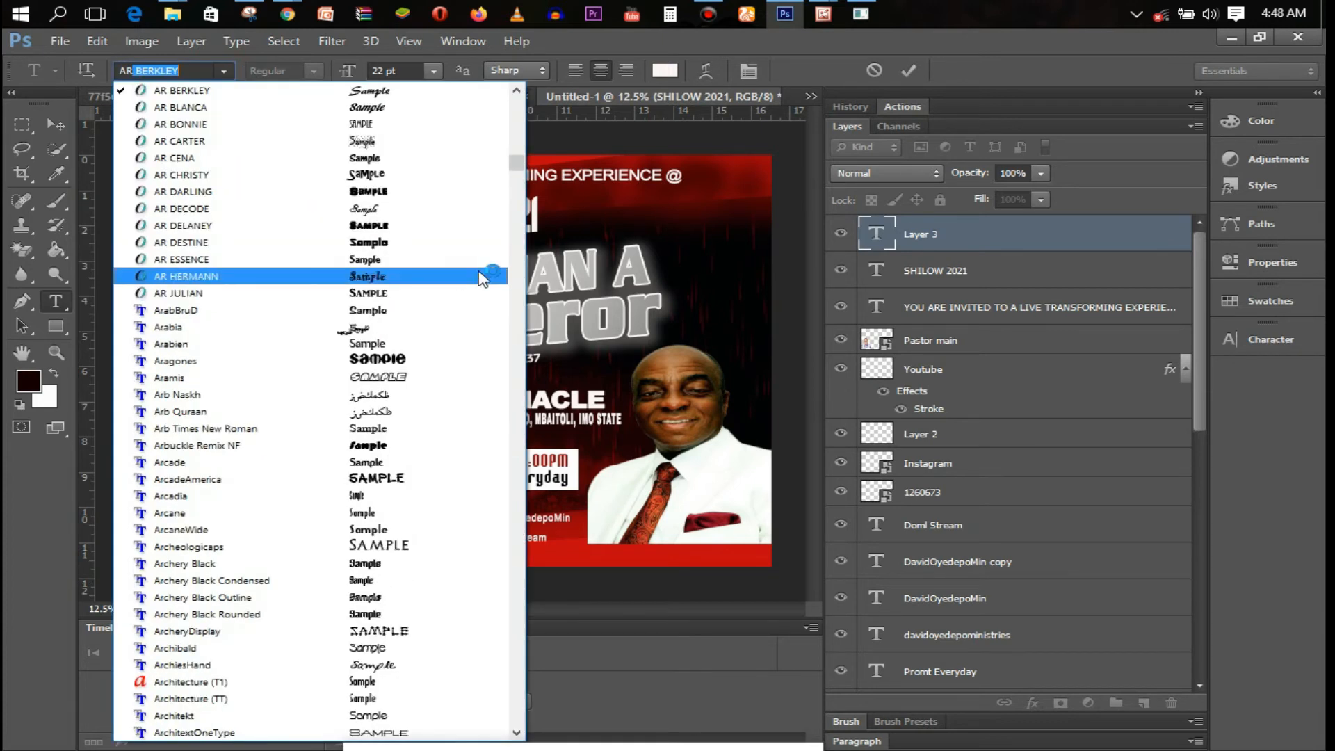
mouse_move(517, 167)
left_mouse_down()
mouse_move(519, 188)
mouse_move(522, 174)
left_mouse_up()
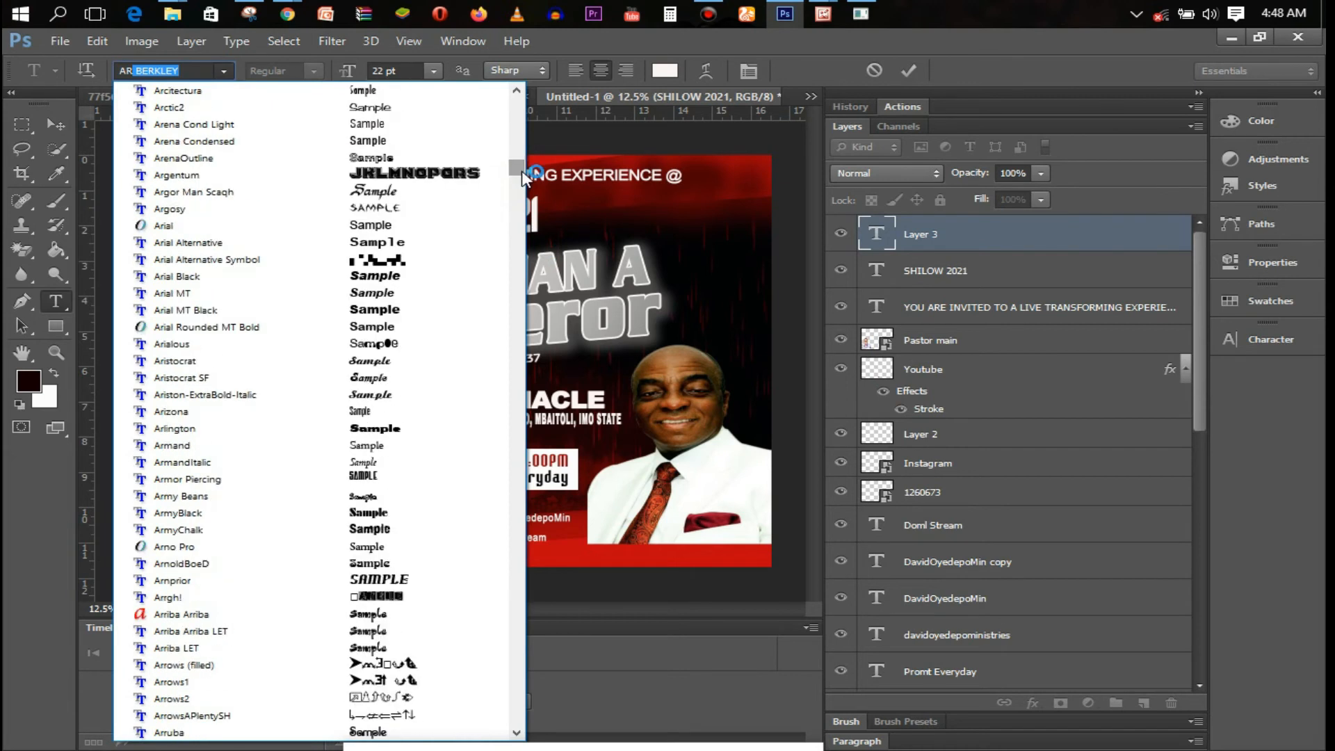
left_click(360, 222)
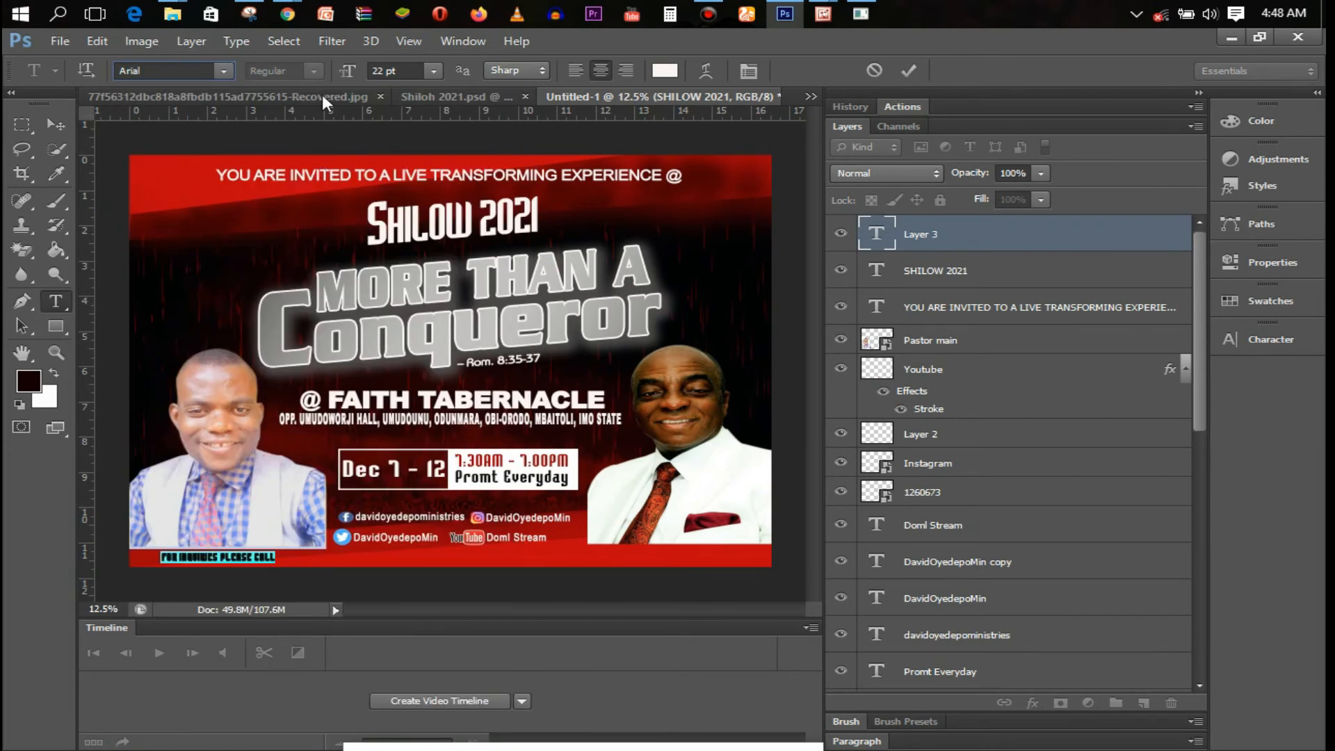
Add the two inquiry phone numbers after the colon, correcting mistyped digits
left_click(303, 557)
type(": ")
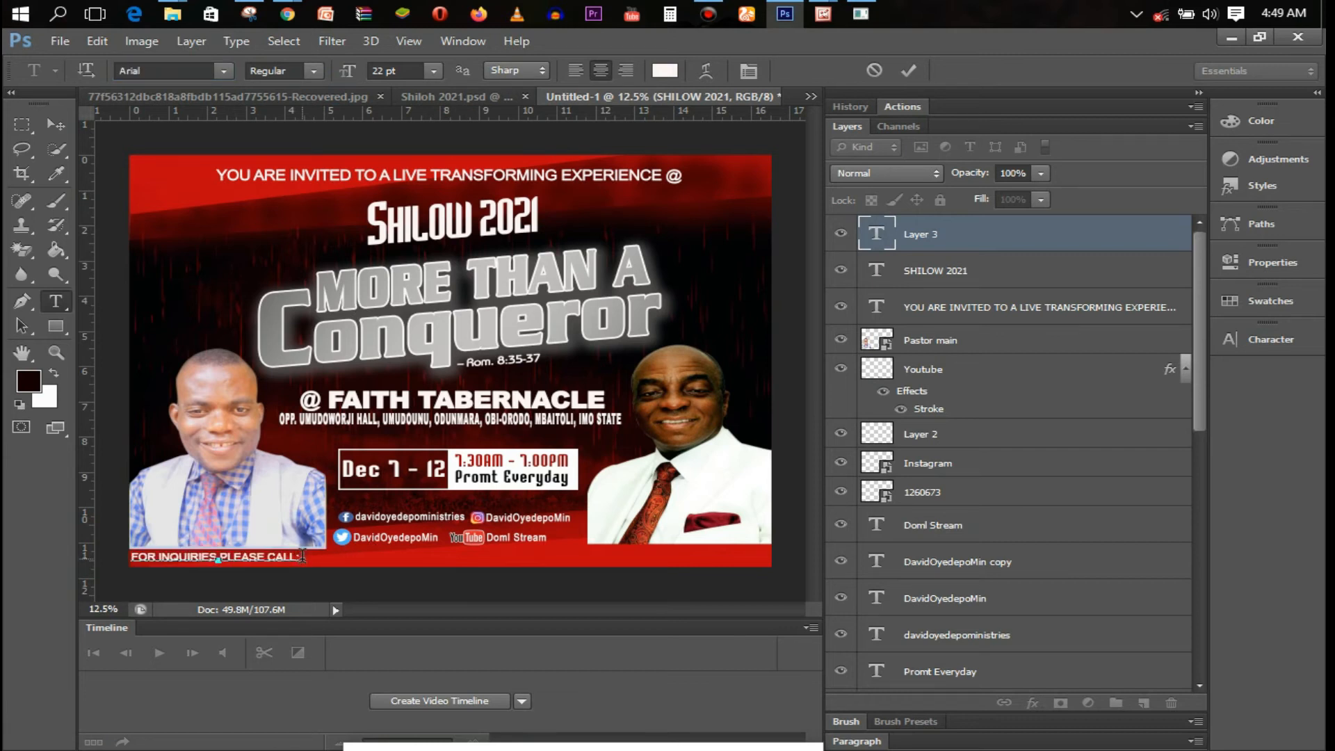
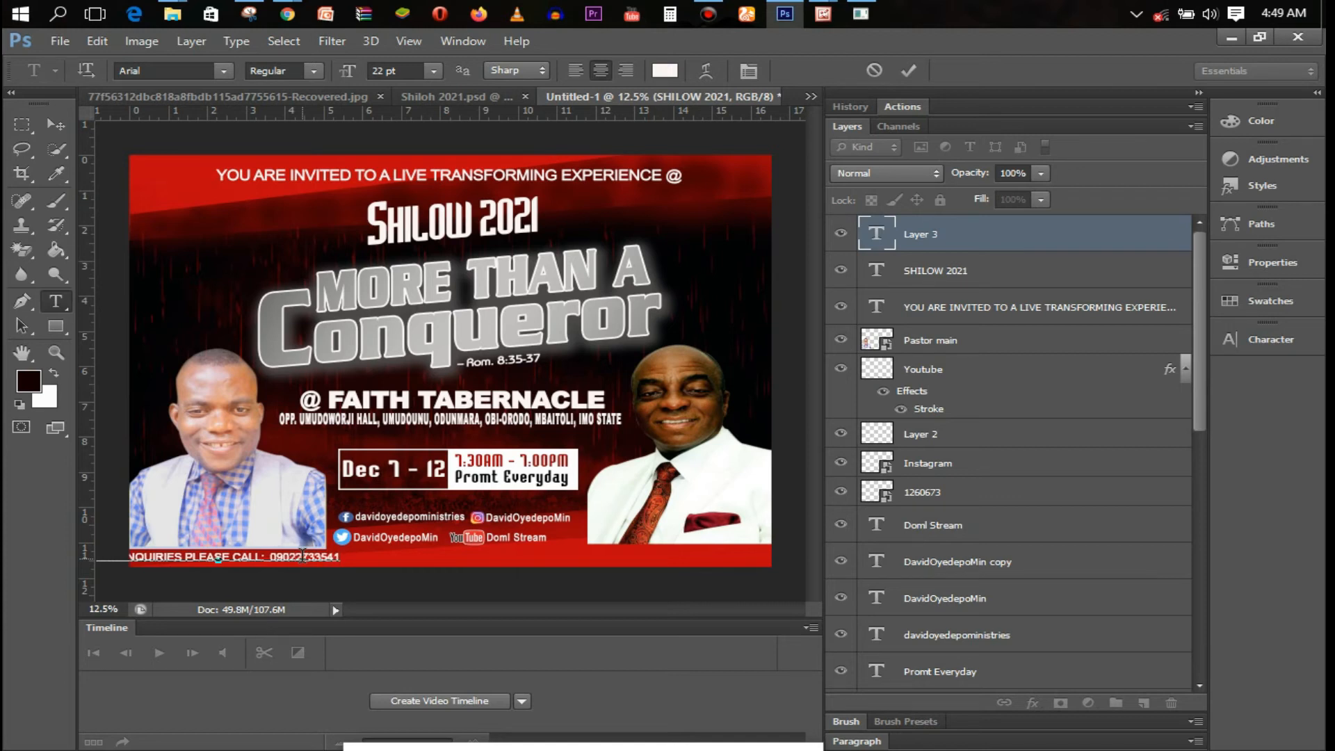
left_click_drag(322, 582, 357, 581)
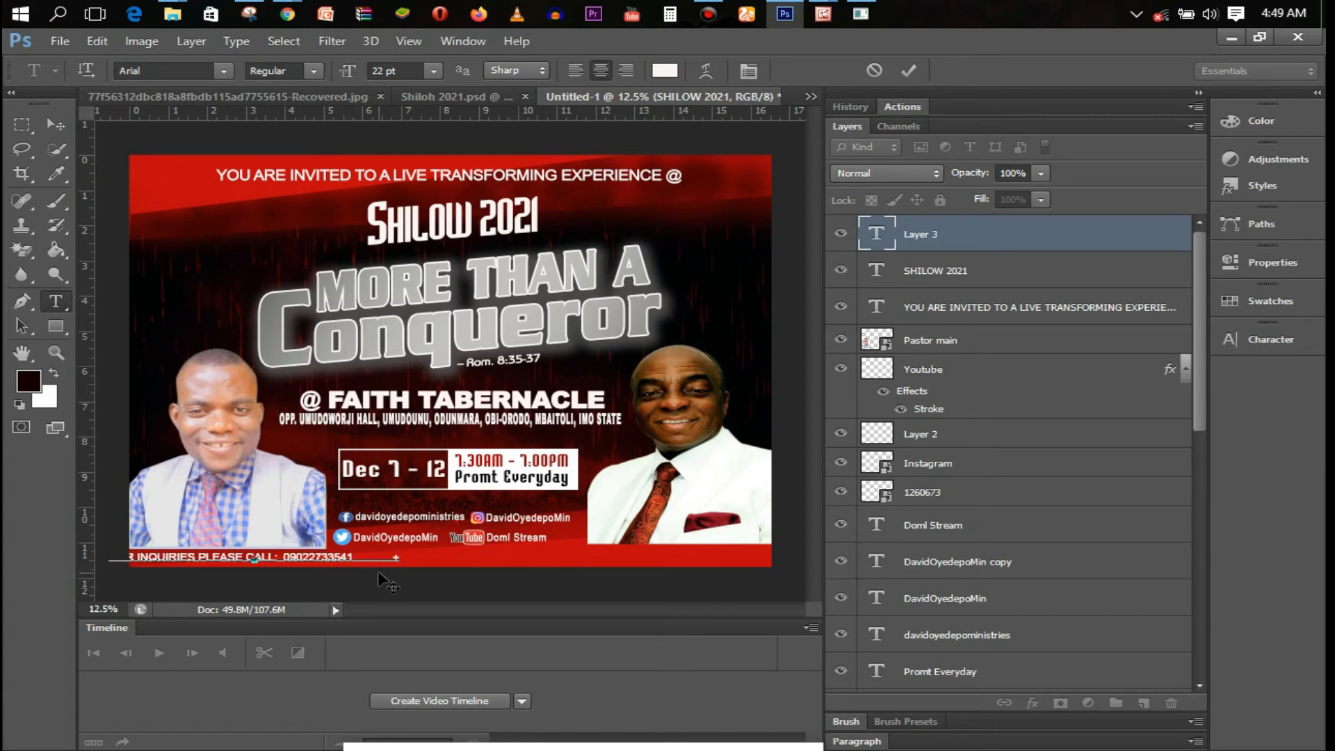
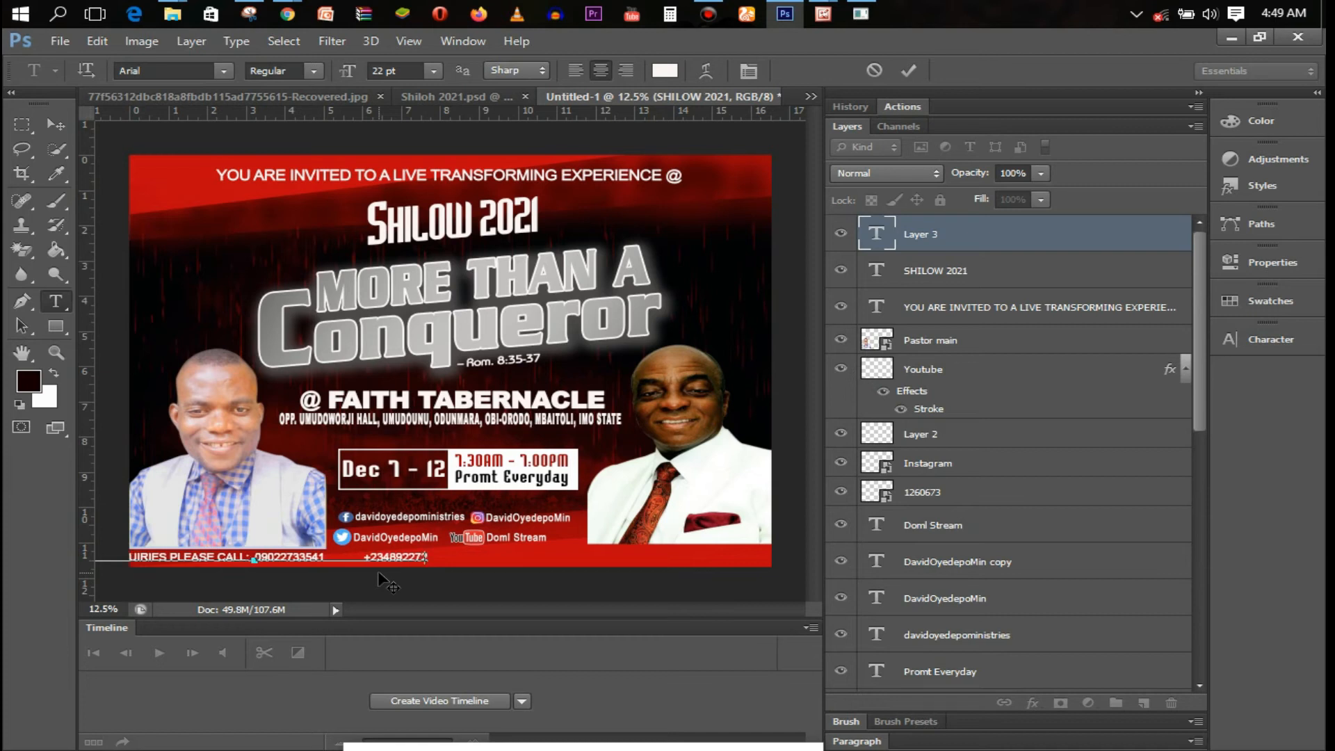
left_click_drag(263, 557, 442, 549)
key("Left")
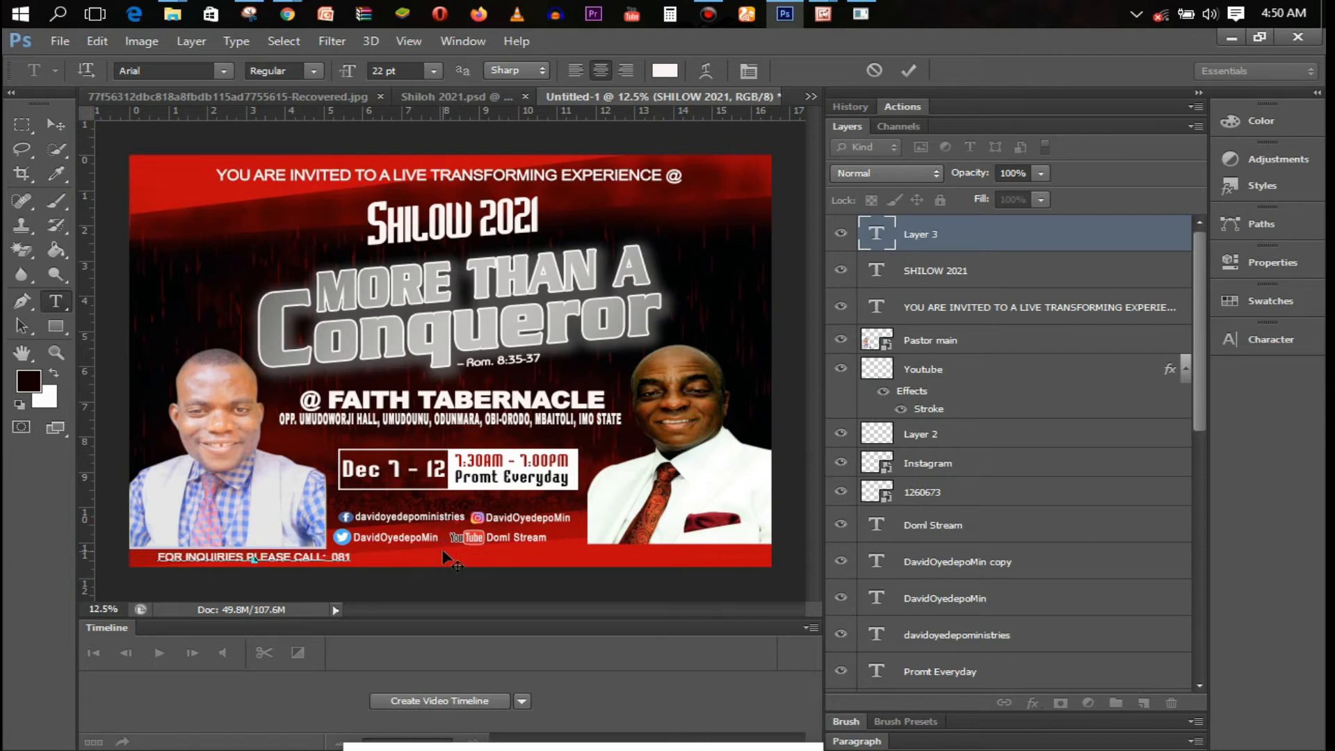
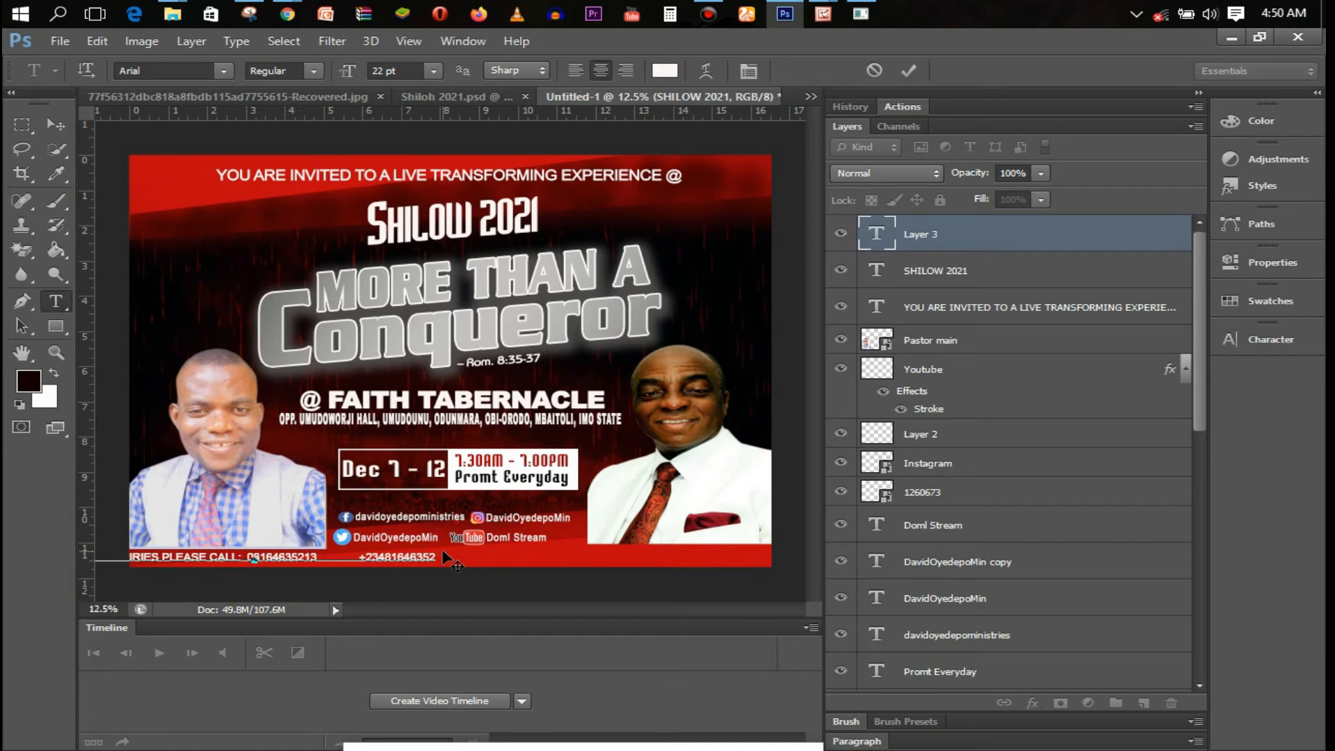
left_click_drag(362, 576, 429, 575)
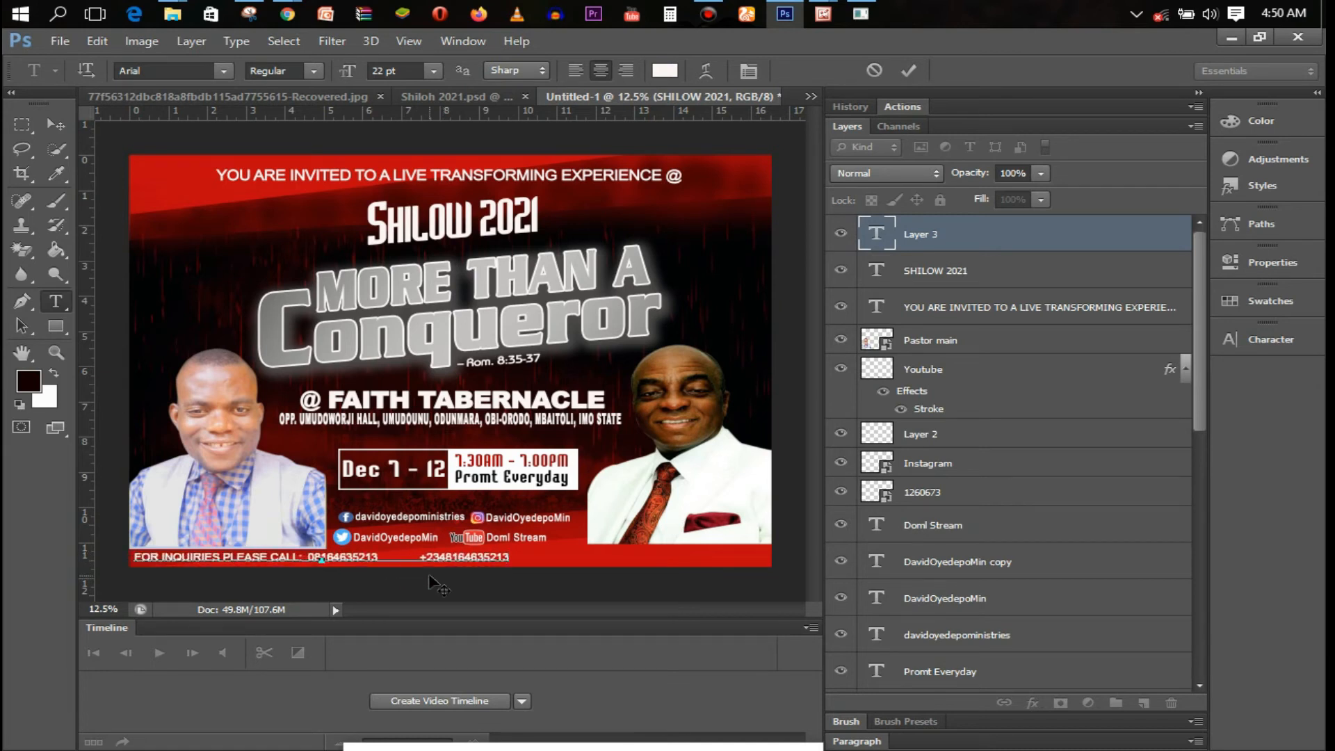
type("WW")
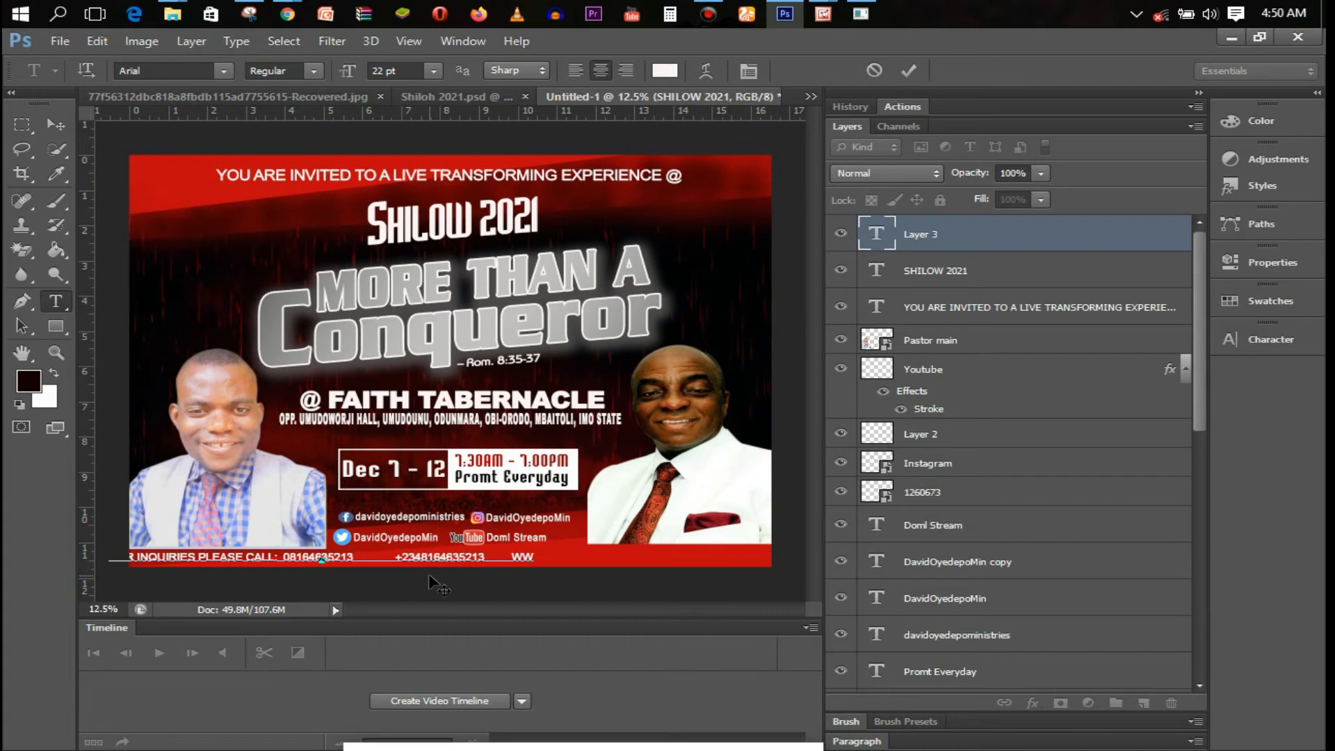
type("w")
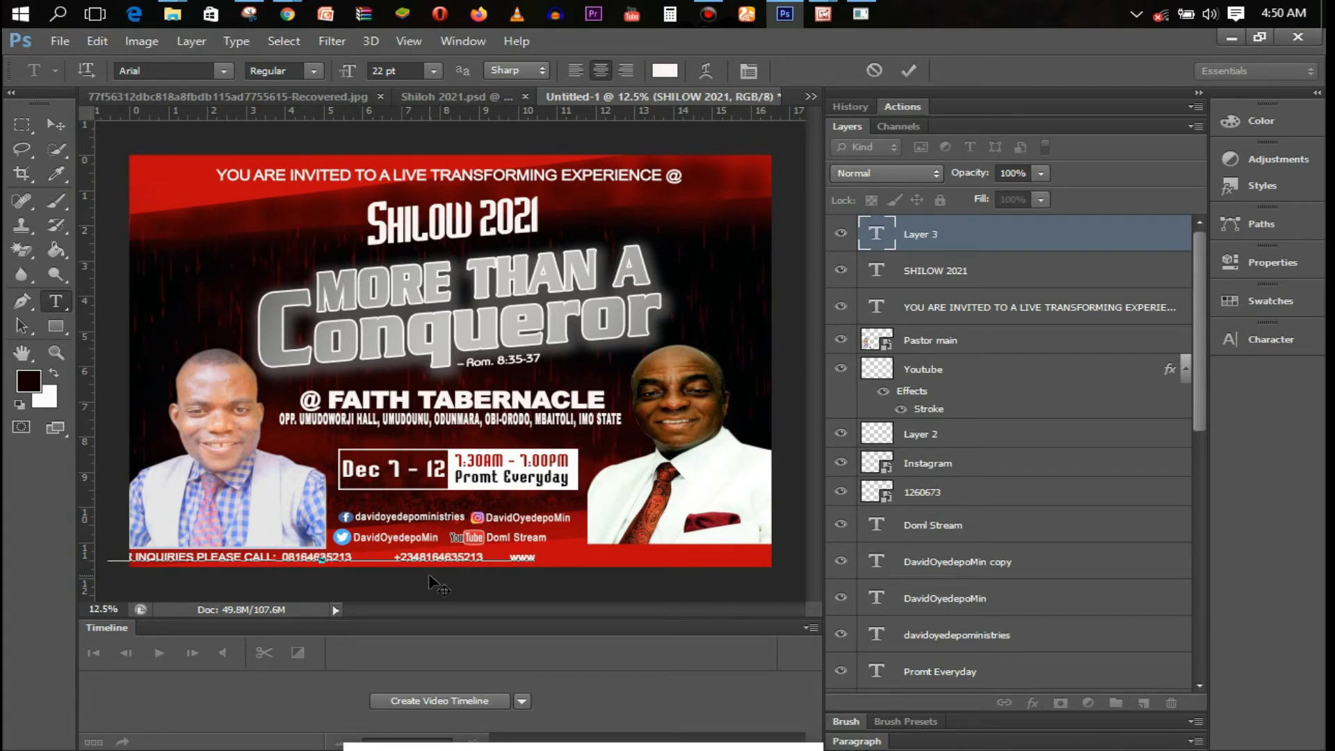
type(".faith")
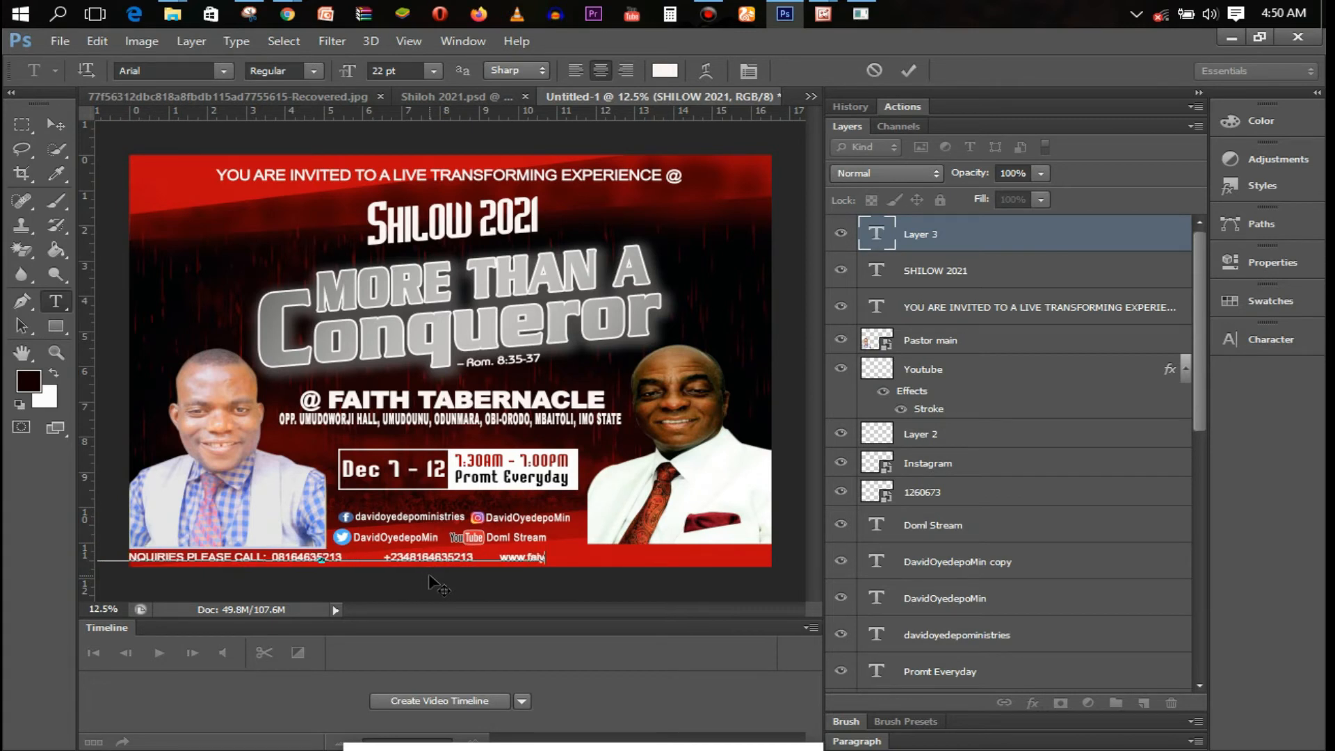
type("te")
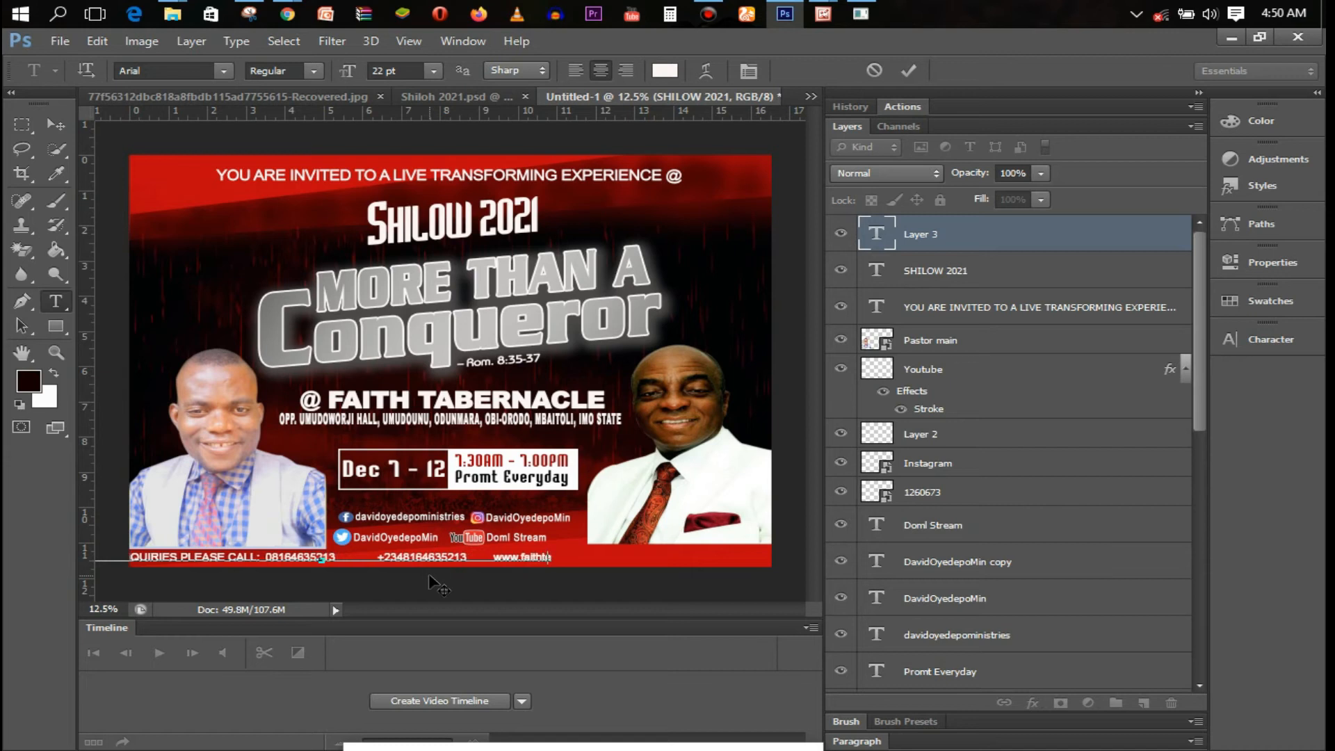
type("bernacle.")
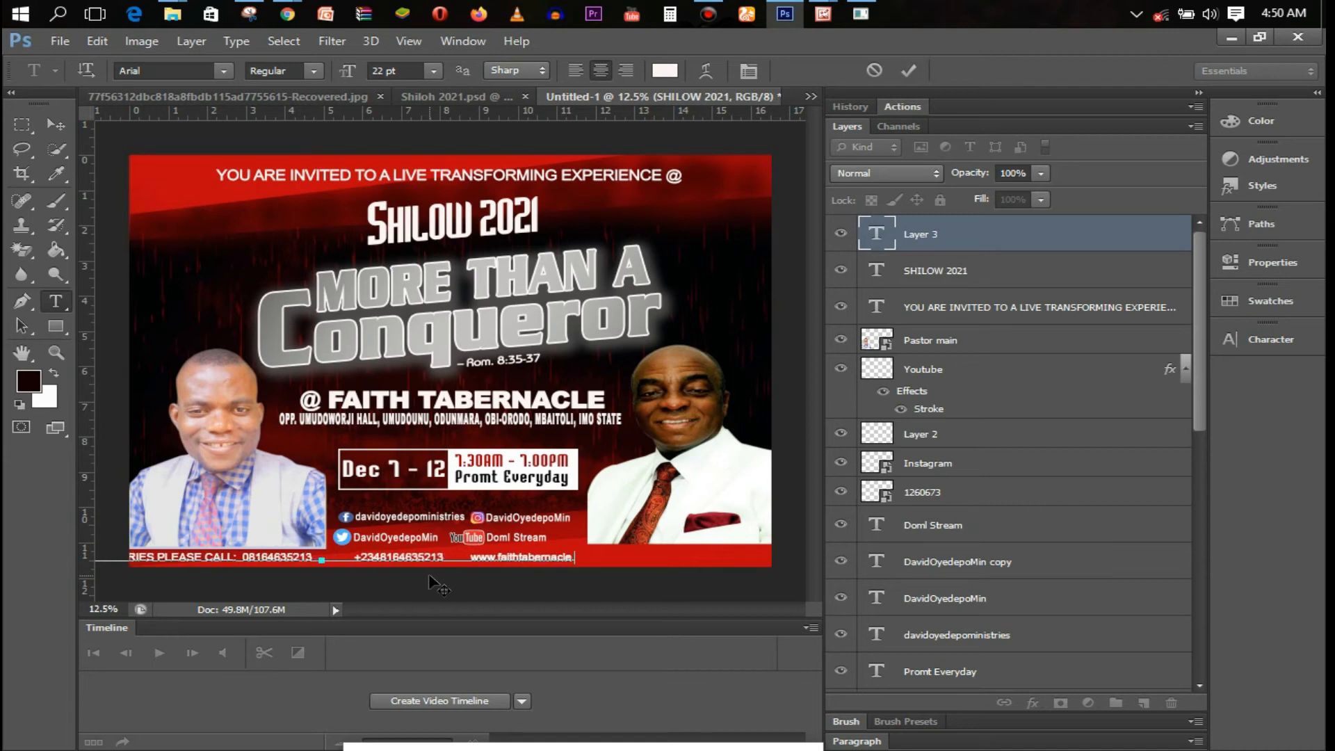
type("org.ng")
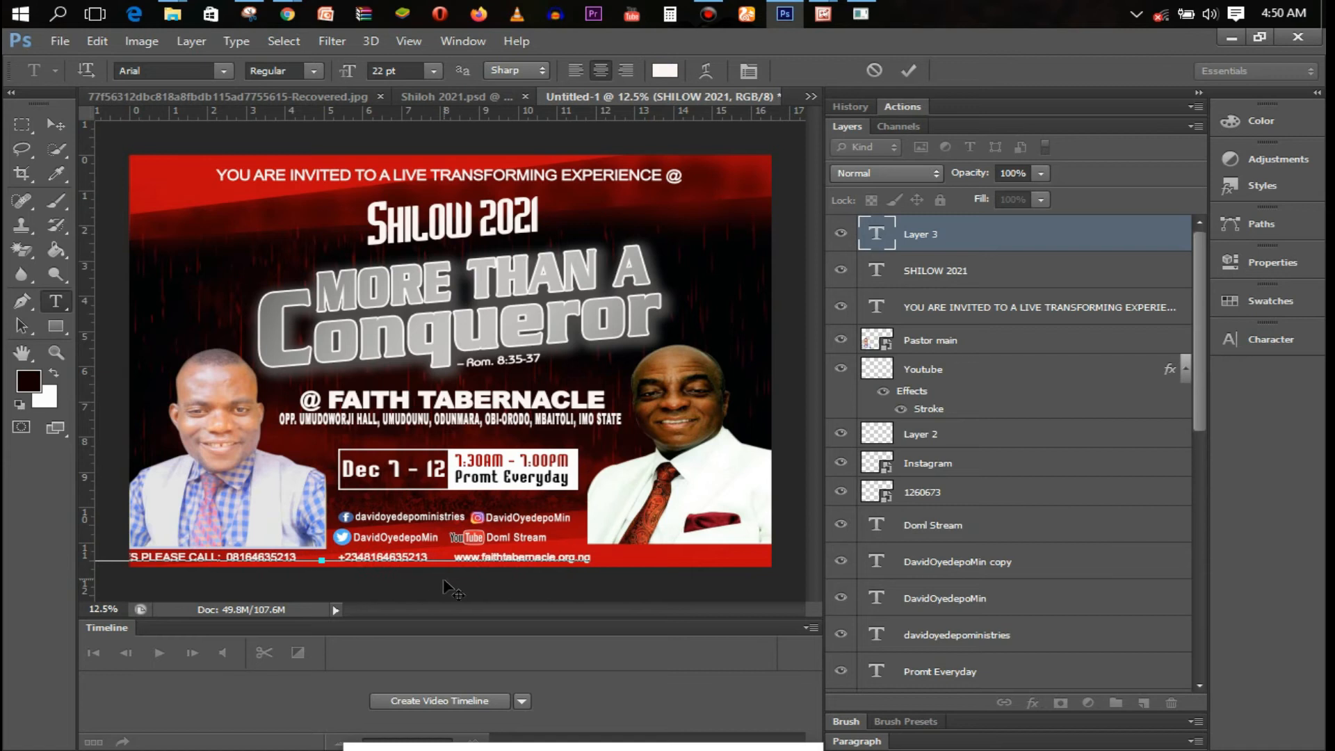
left_click_drag(444, 577, 333, 559)
Set the inquiry line to Black weight, colour the numbers gold #e7a628, and nudge it right
left_click(315, 71)
left_click(292, 170)
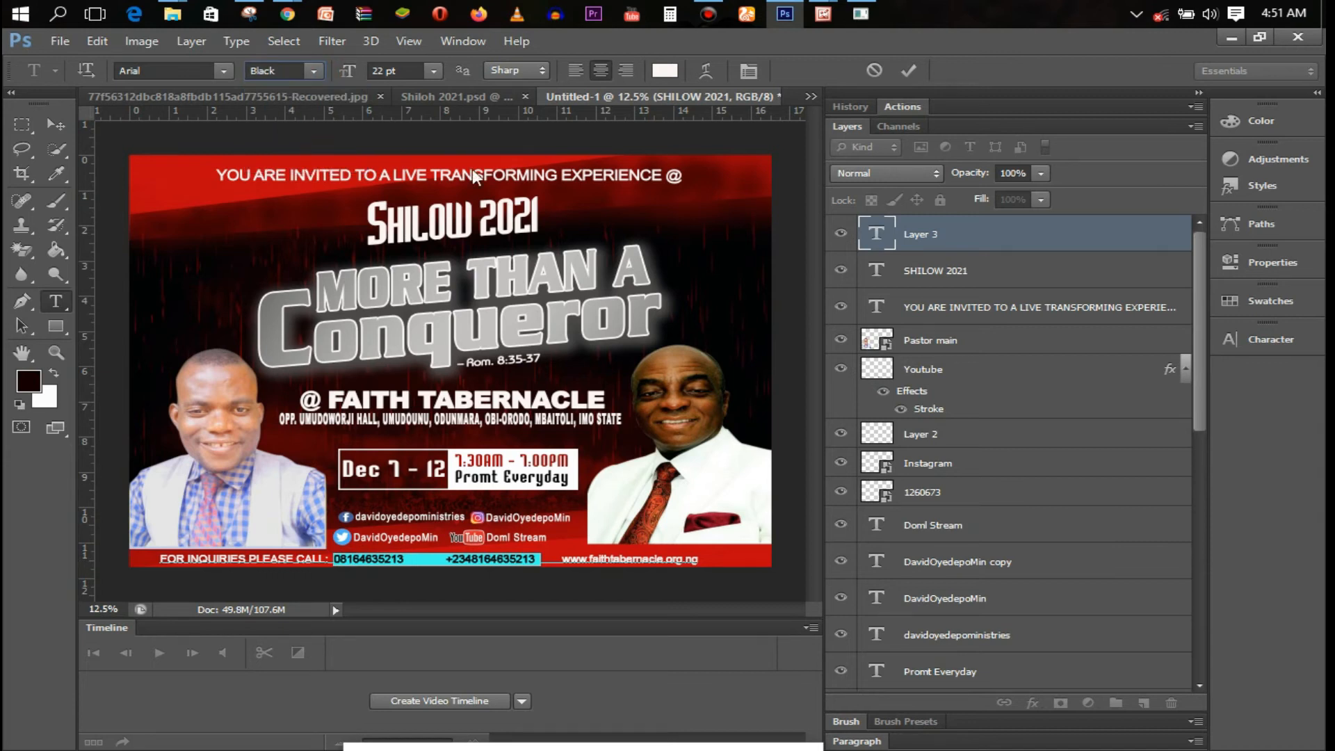
left_click(665, 70)
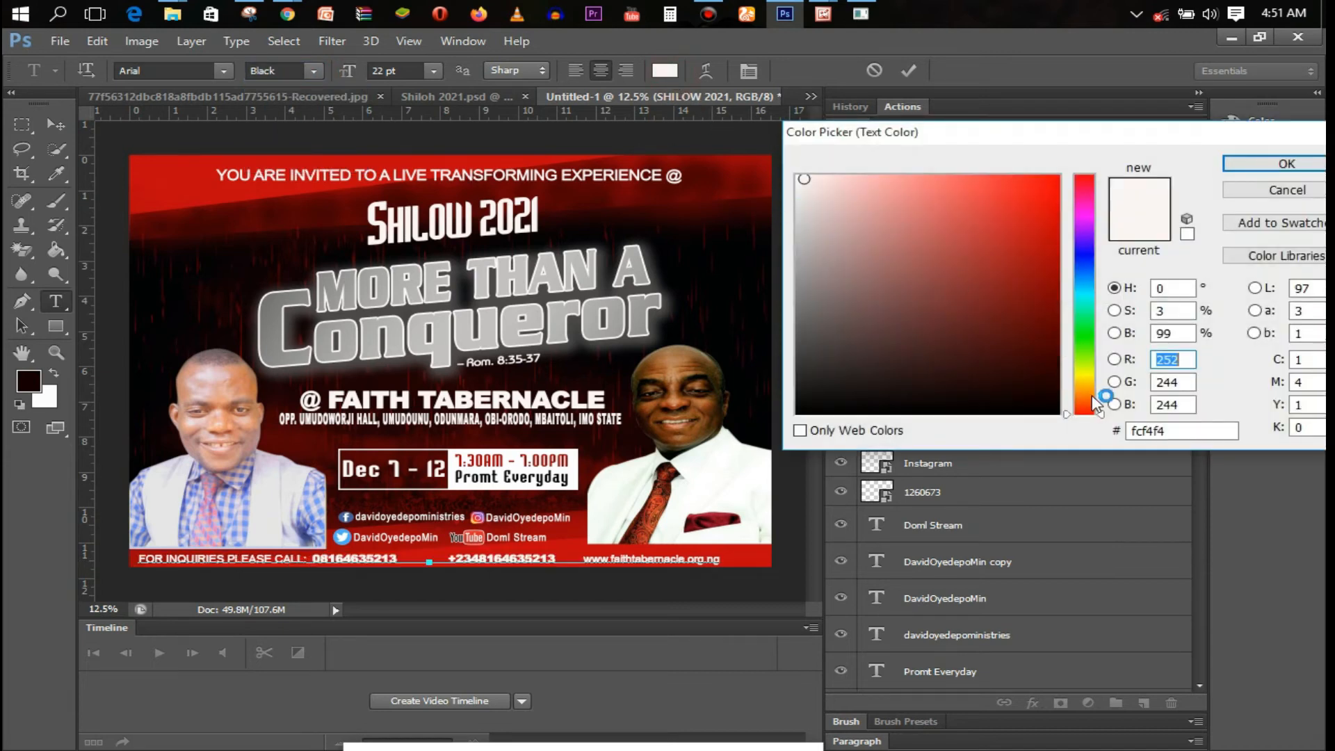
left_click(1085, 395)
left_click(1055, 306)
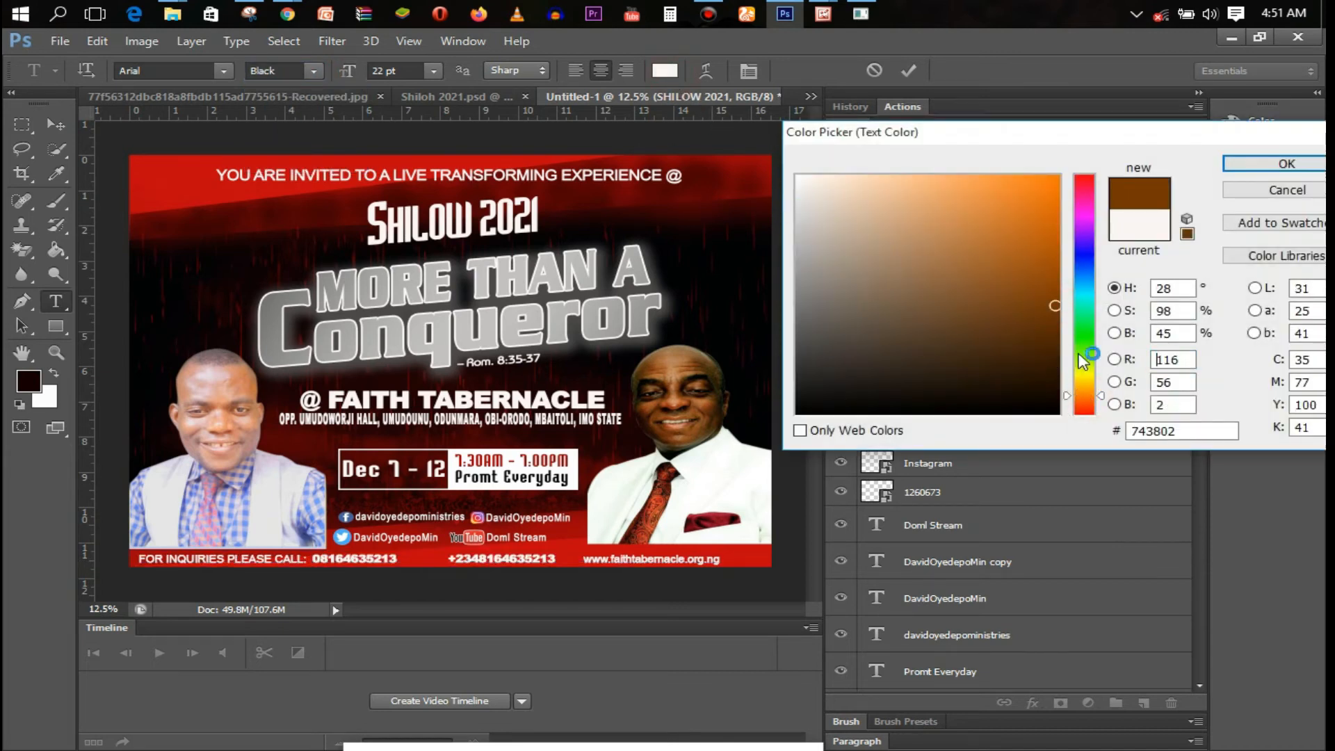
left_click(1084, 410)
left_click(1085, 404)
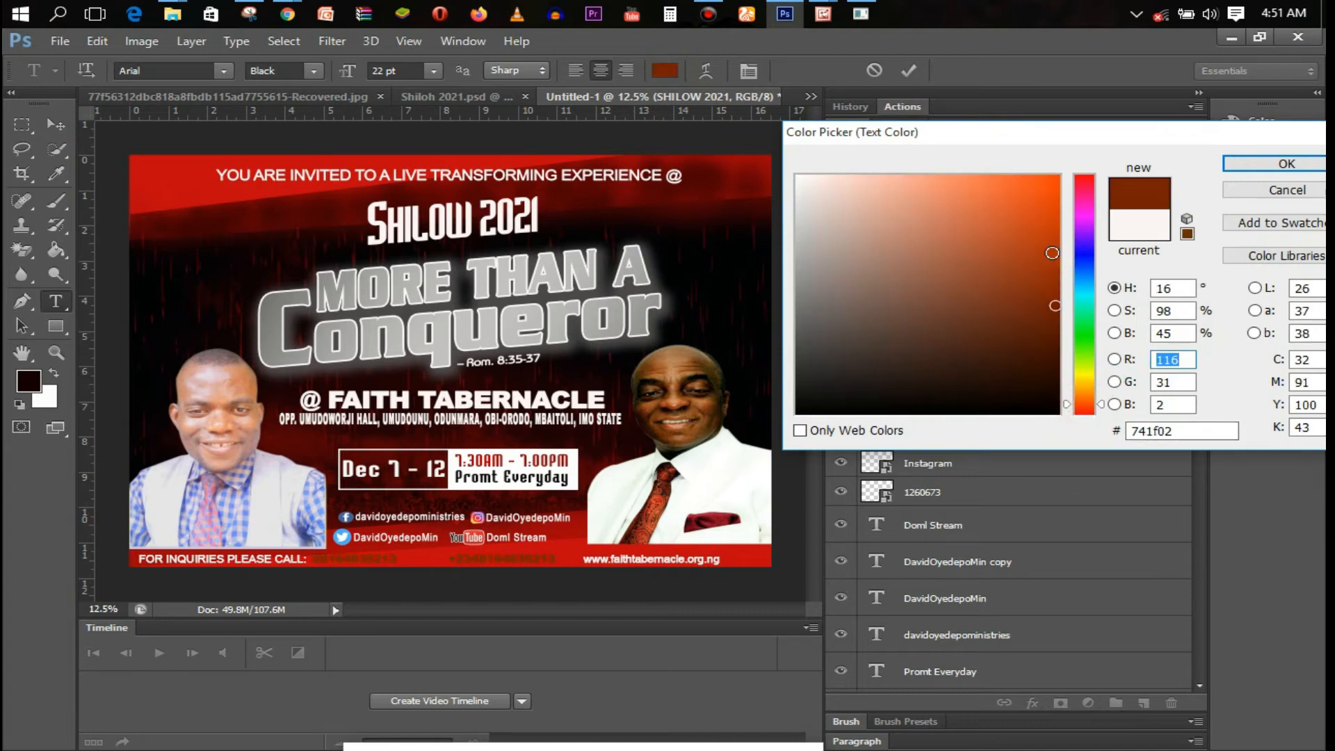
left_click(1046, 213)
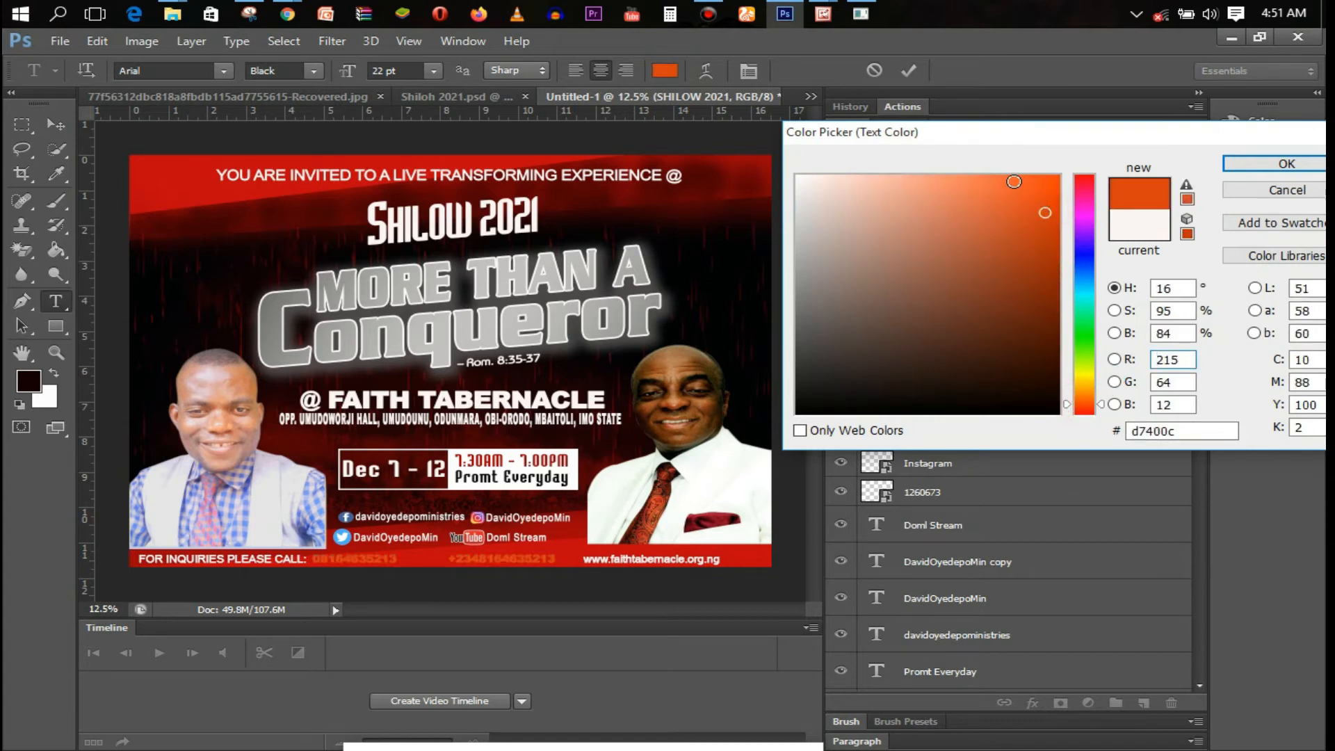
left_click(1085, 410)
left_click(1086, 387)
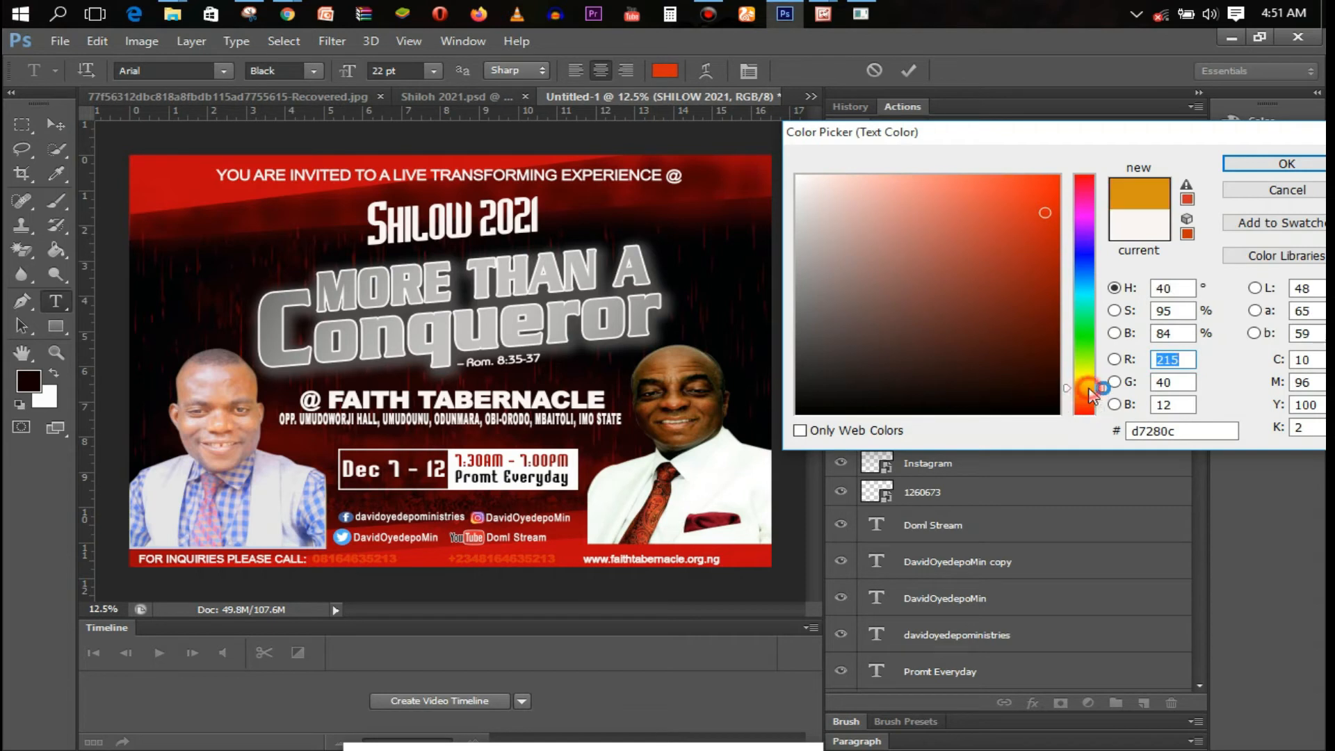
left_click(1050, 267)
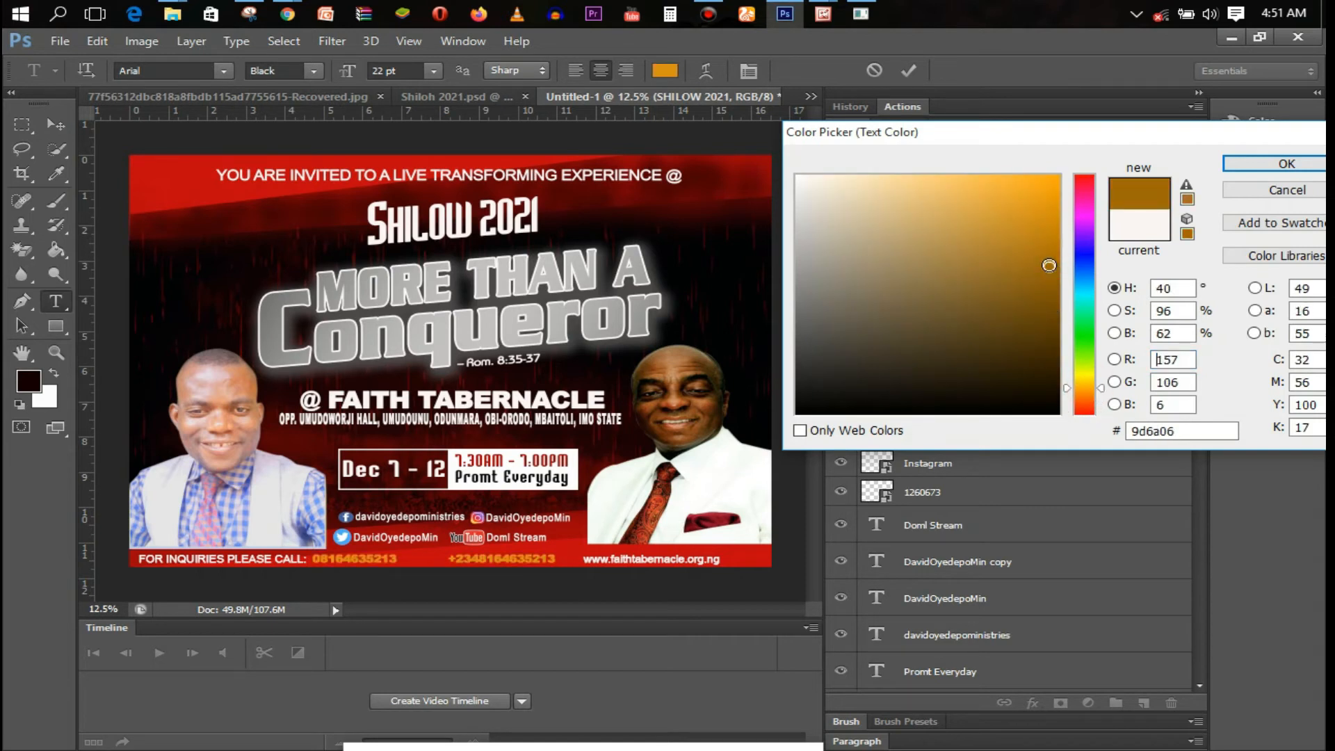
left_click(1015, 199)
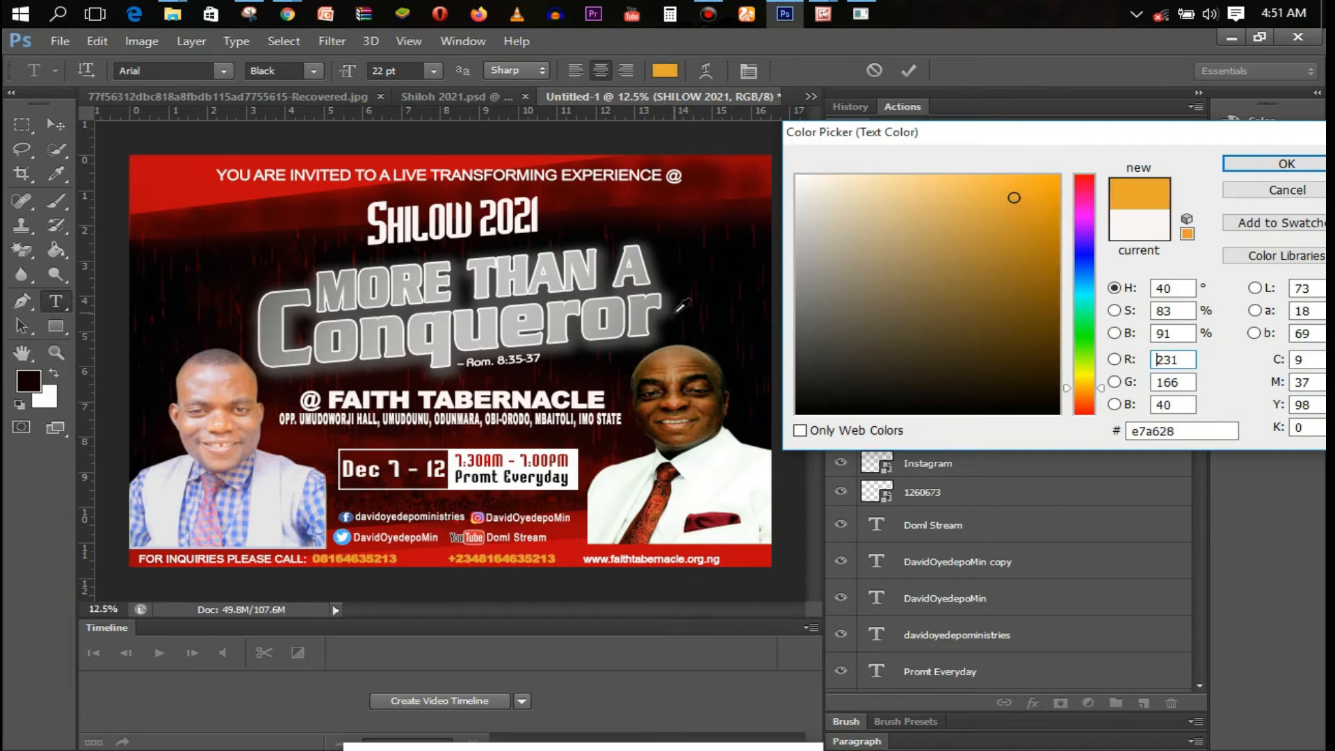
left_click(1264, 162)
left_click_drag(417, 591, 427, 592)
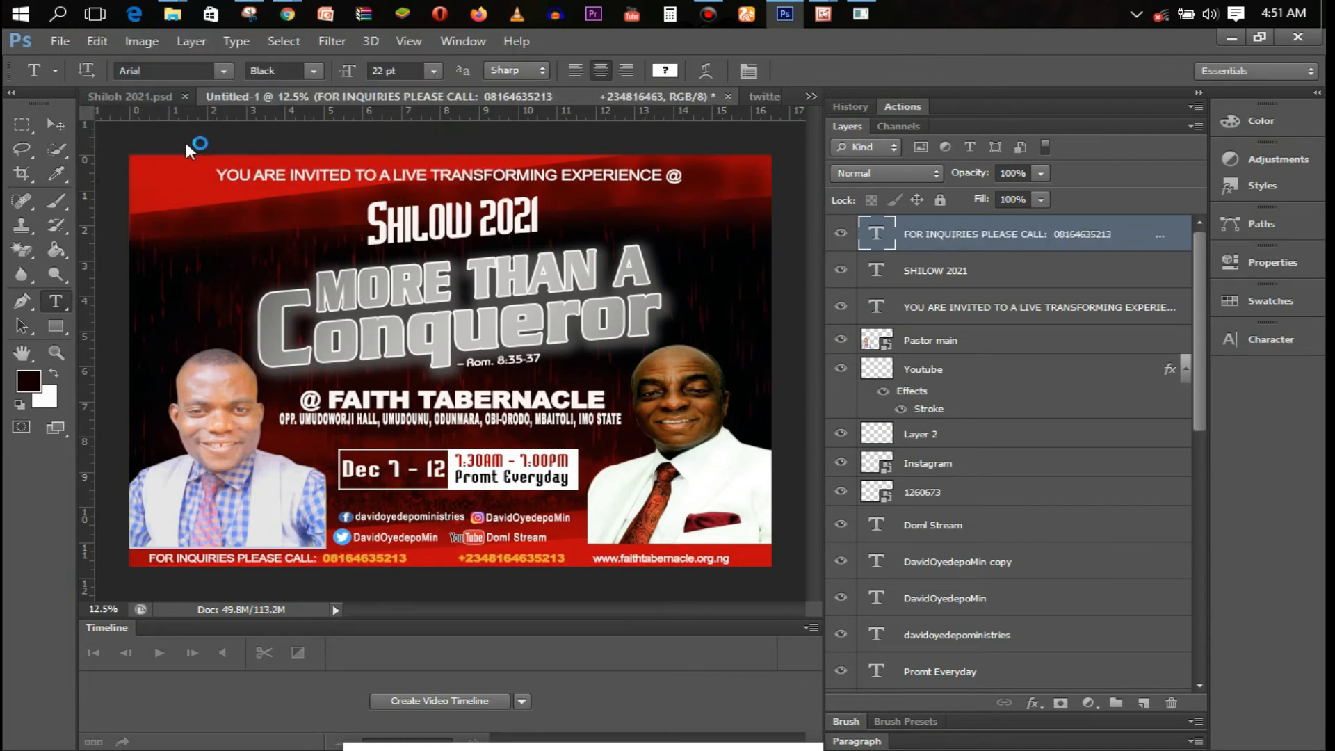
Place the Whatsapp-Logo image from Design Template > Fast Food into the flyer
left_click(63, 41)
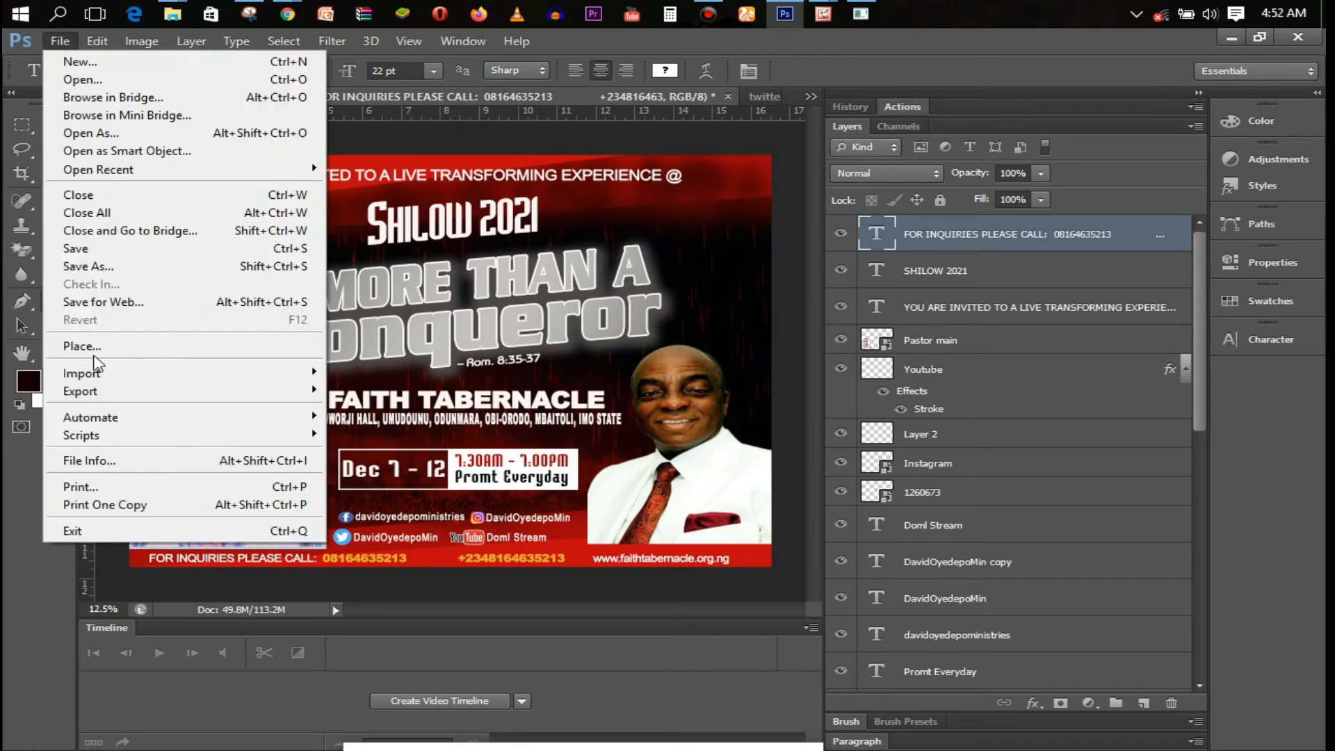
left_click(66, 348)
left_click(813, 368)
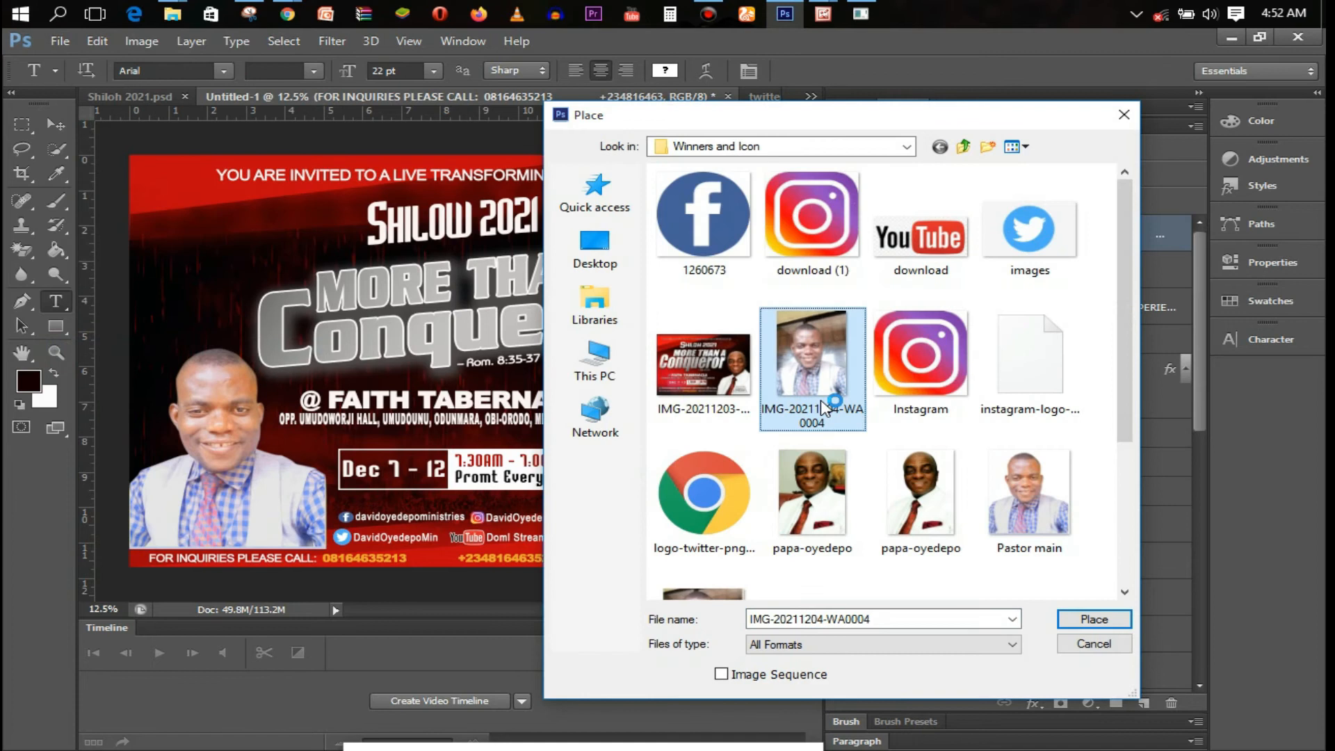
scroll(1133, 429, "down", 2)
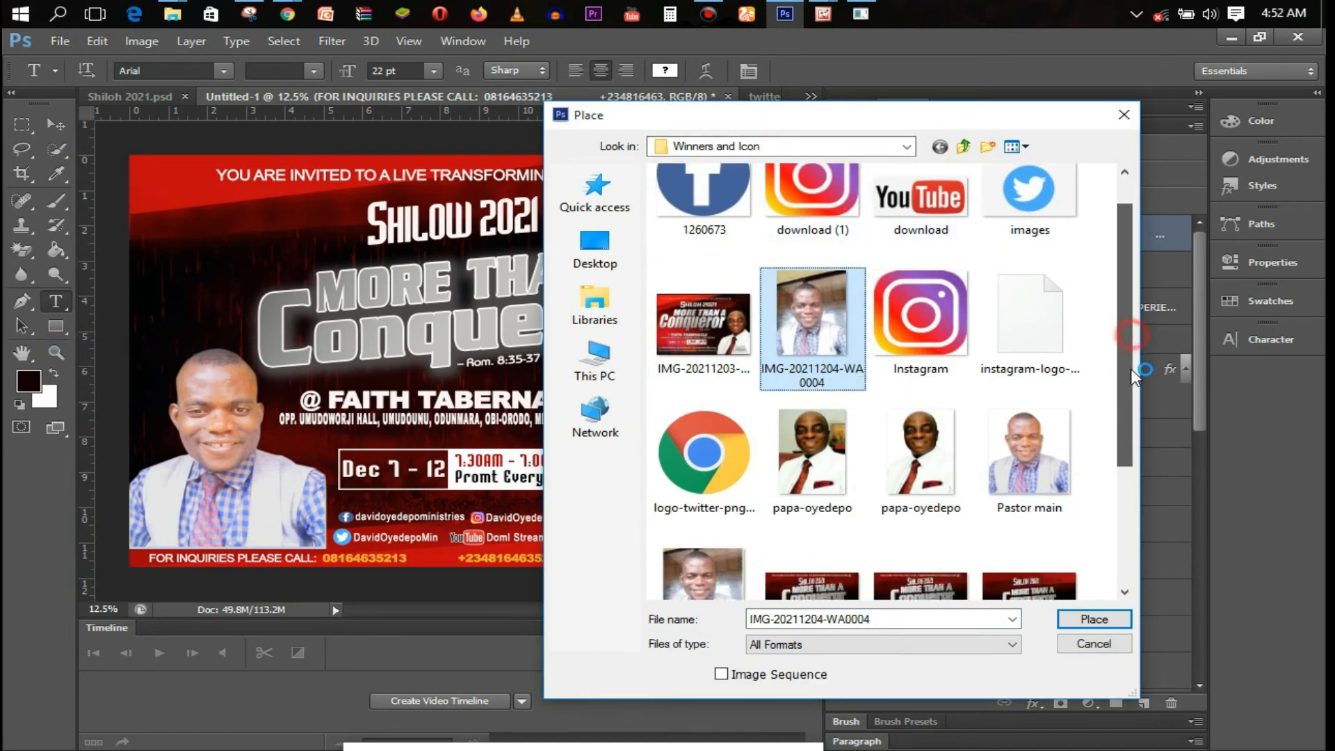
scroll(1133, 429, "up", 3)
left_click(862, 145)
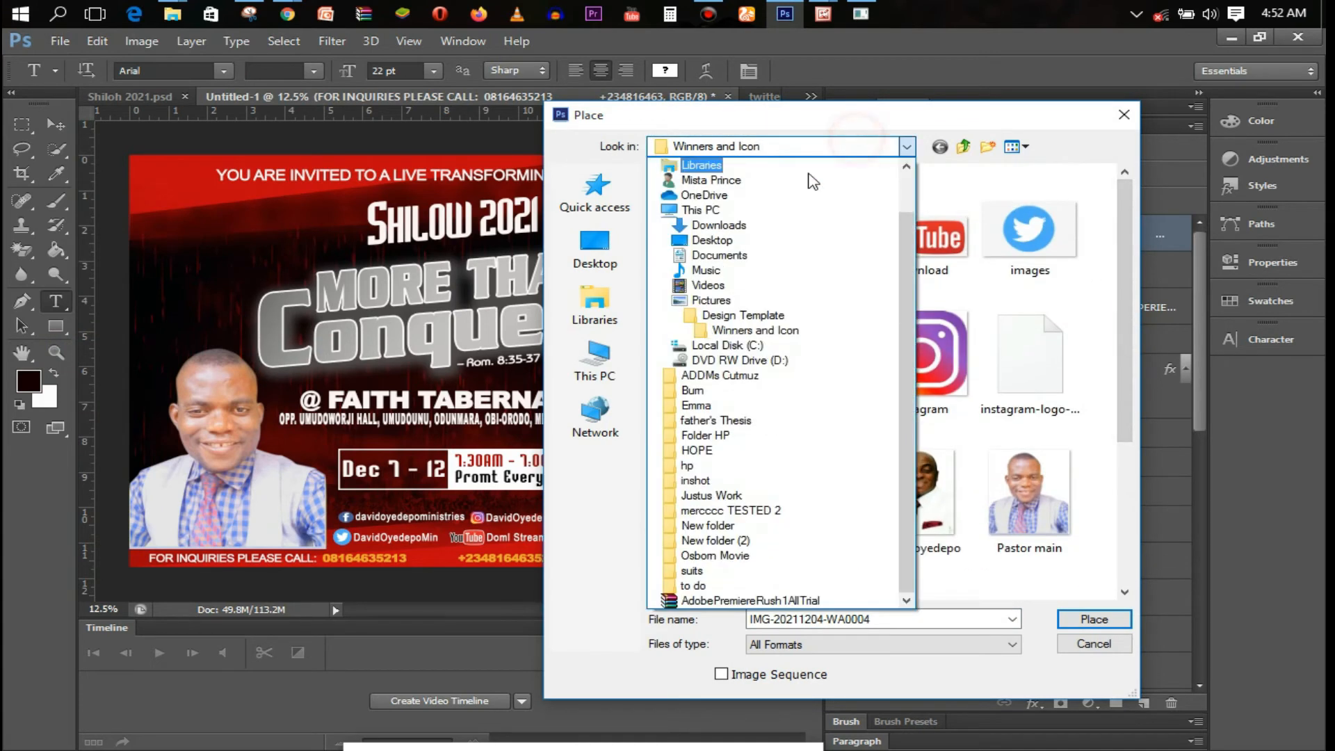
left_click(743, 315)
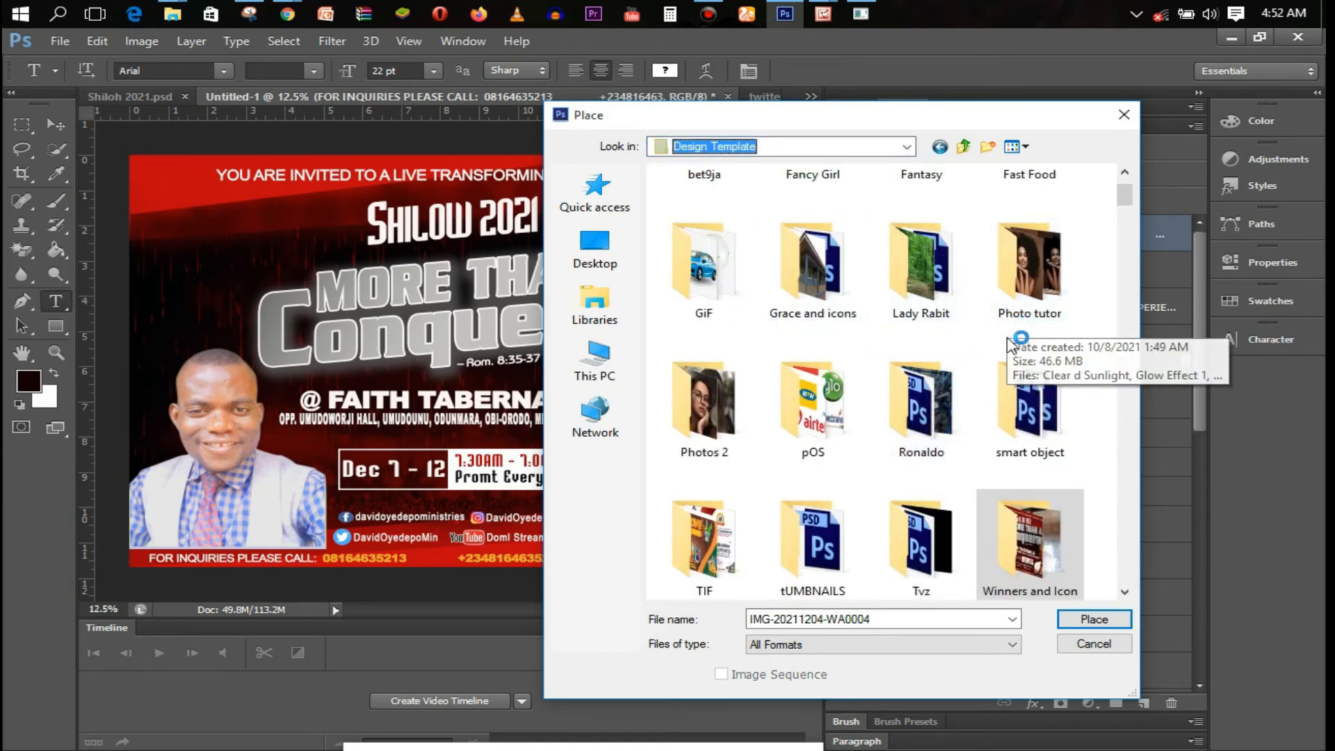
scroll(1126, 191, "up", 2)
double_click(1028, 208)
left_click(927, 276)
key("End")
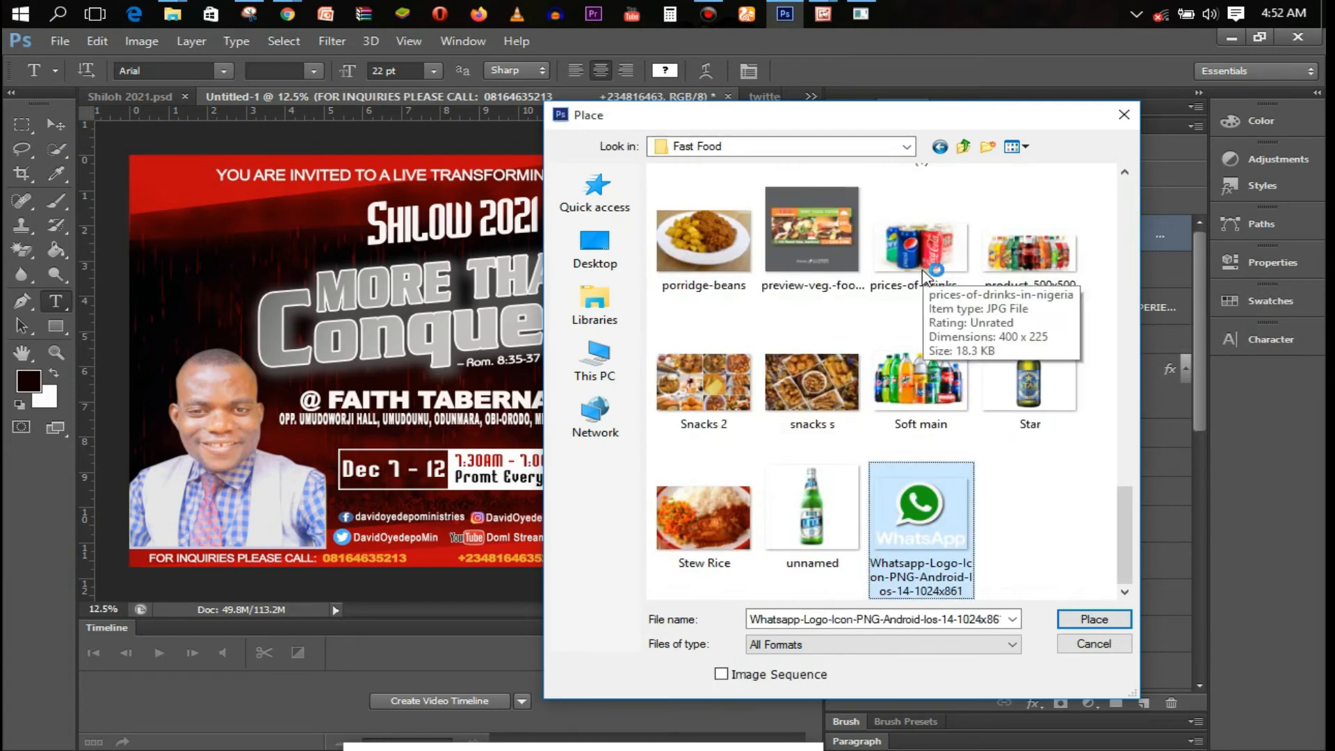
left_click(1058, 617)
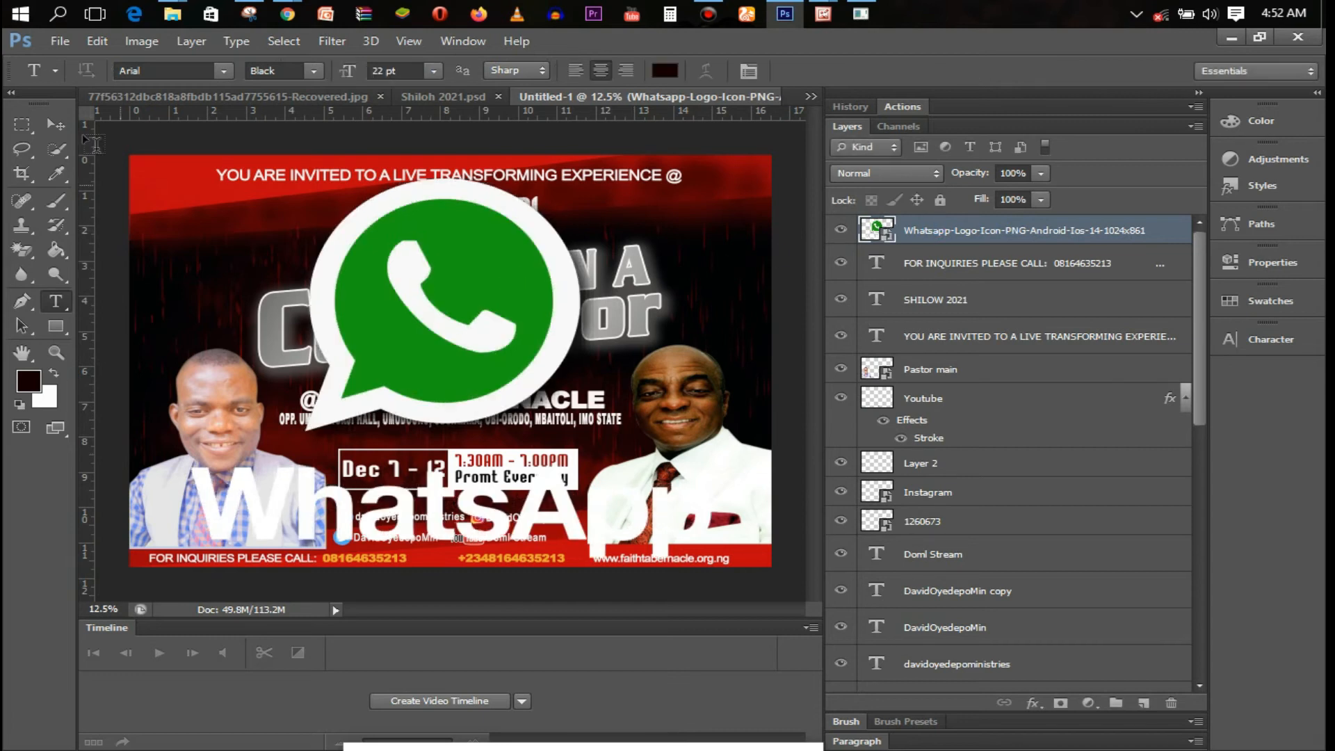
Scale the WhatsApp logo down to icon size and position it beside the second phone number
left_click_drag(422, 303, 469, 493)
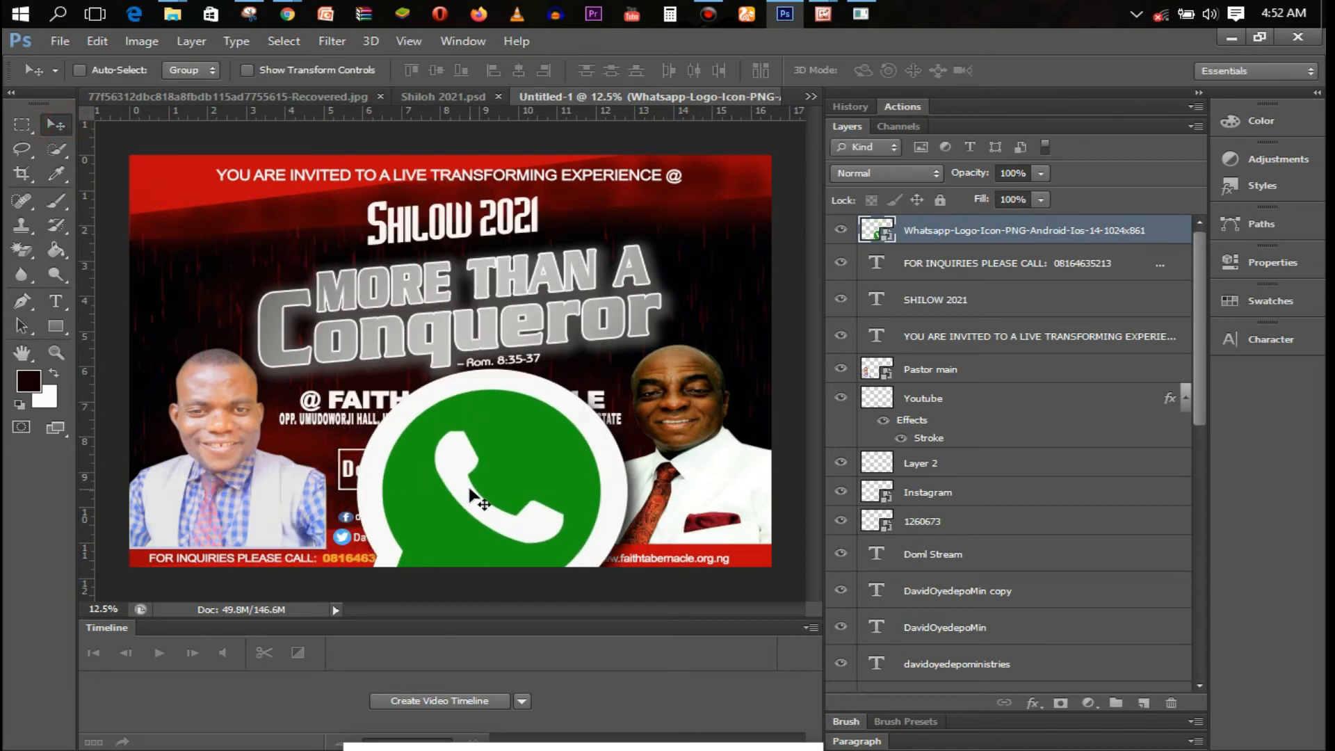
key("ctrl+t")
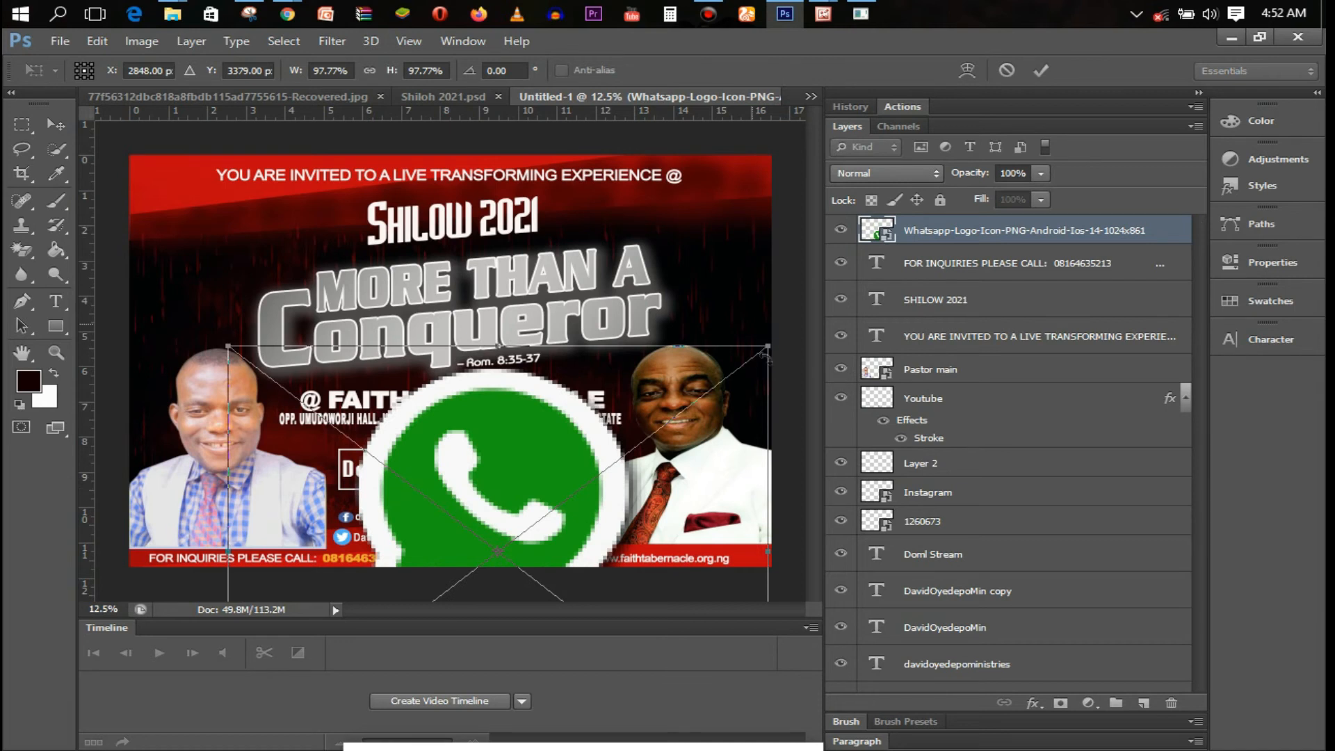
left_click_drag(766, 351, 459, 572)
mouse_move(495, 518)
left_mouse_down()
mouse_move(508, 514)
mouse_move(477, 528)
left_mouse_up()
scroll(447, 571, "up", 1)
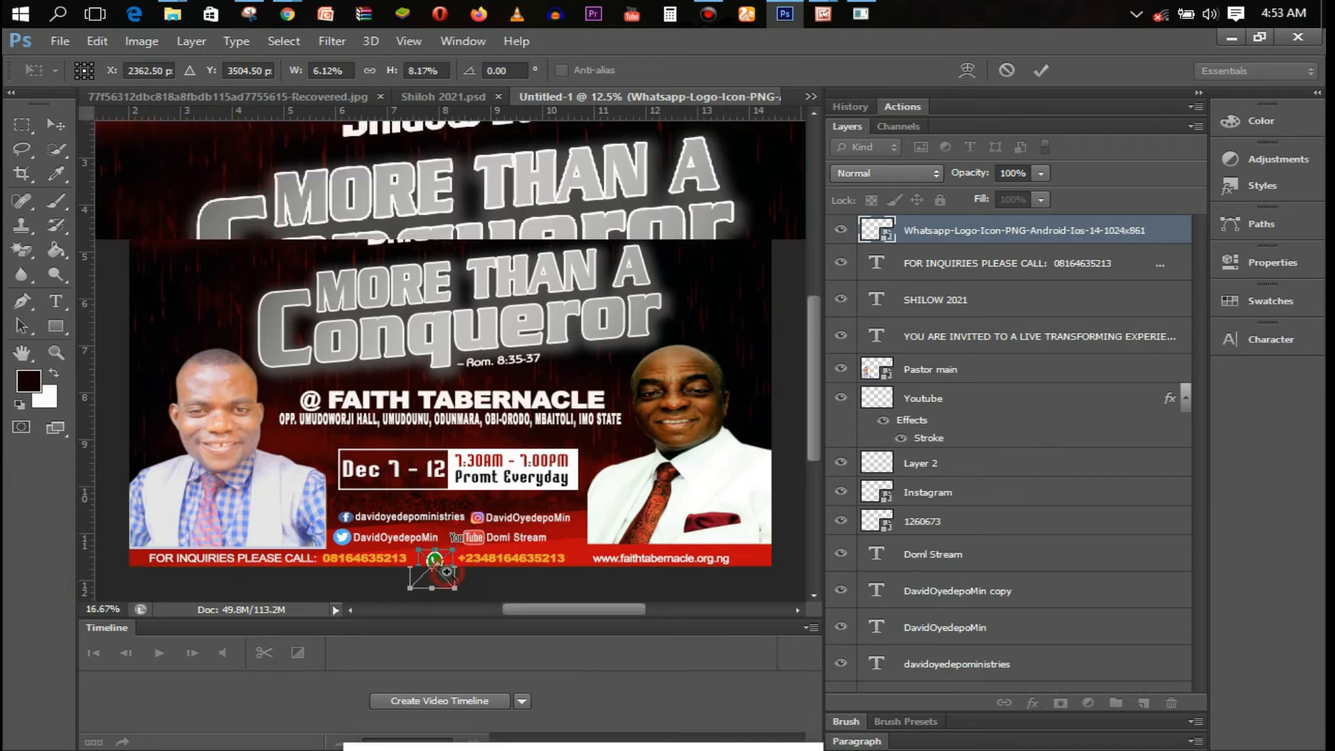
left_click_drag(445, 571, 468, 561)
key("Return")
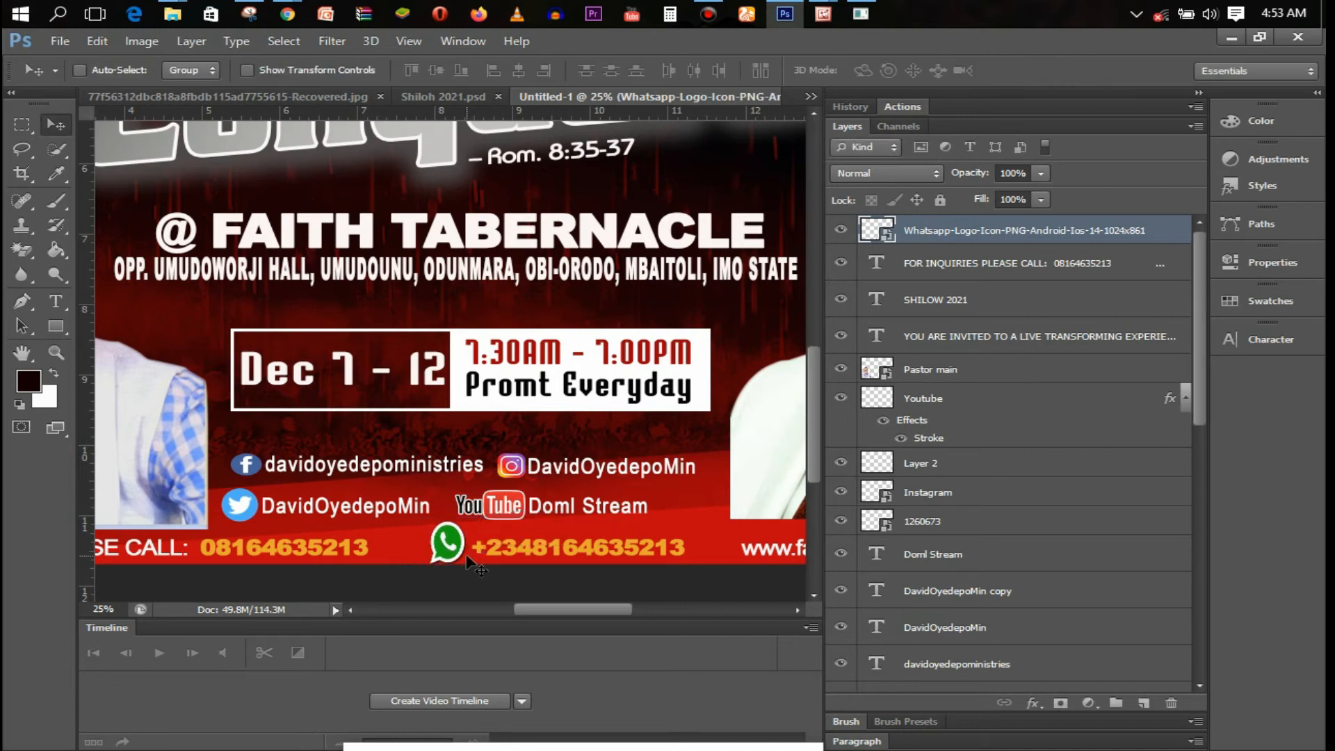
Shrink the icon further to match the text height and nudge it up to align
key("ctrl+t")
left_click_drag(487, 517, 476, 537)
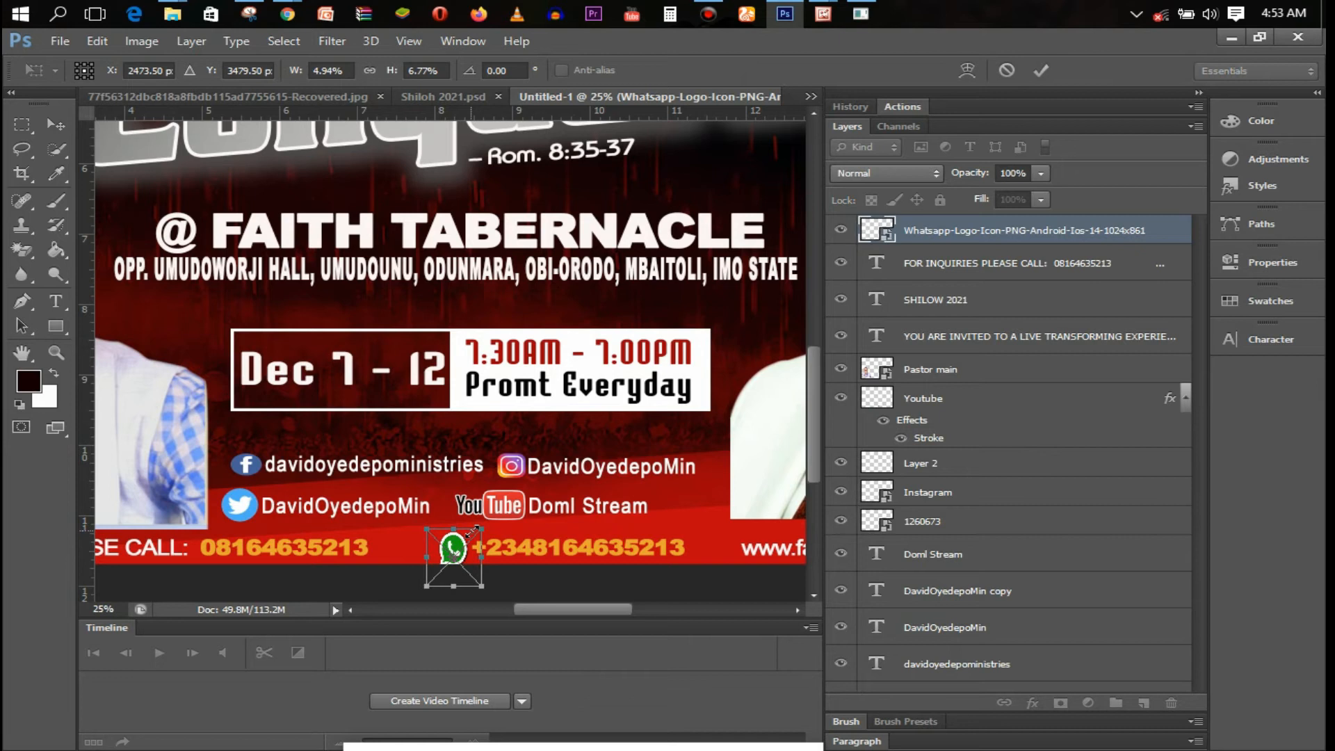
key("Return")
key("Up")
key("Up")
key("Up")
key("Up")
key("Up")
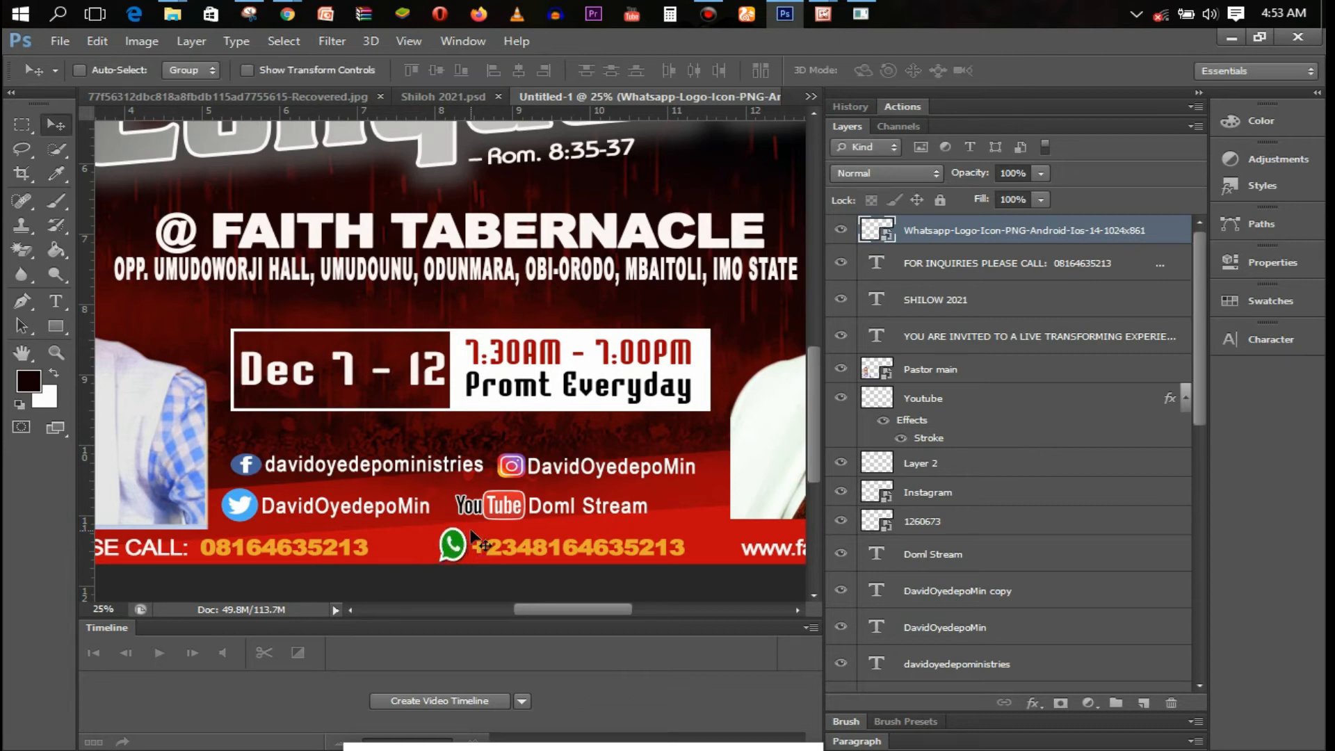
scroll(507, 526, "down", 1)
scroll(507, 527, "down", 1)
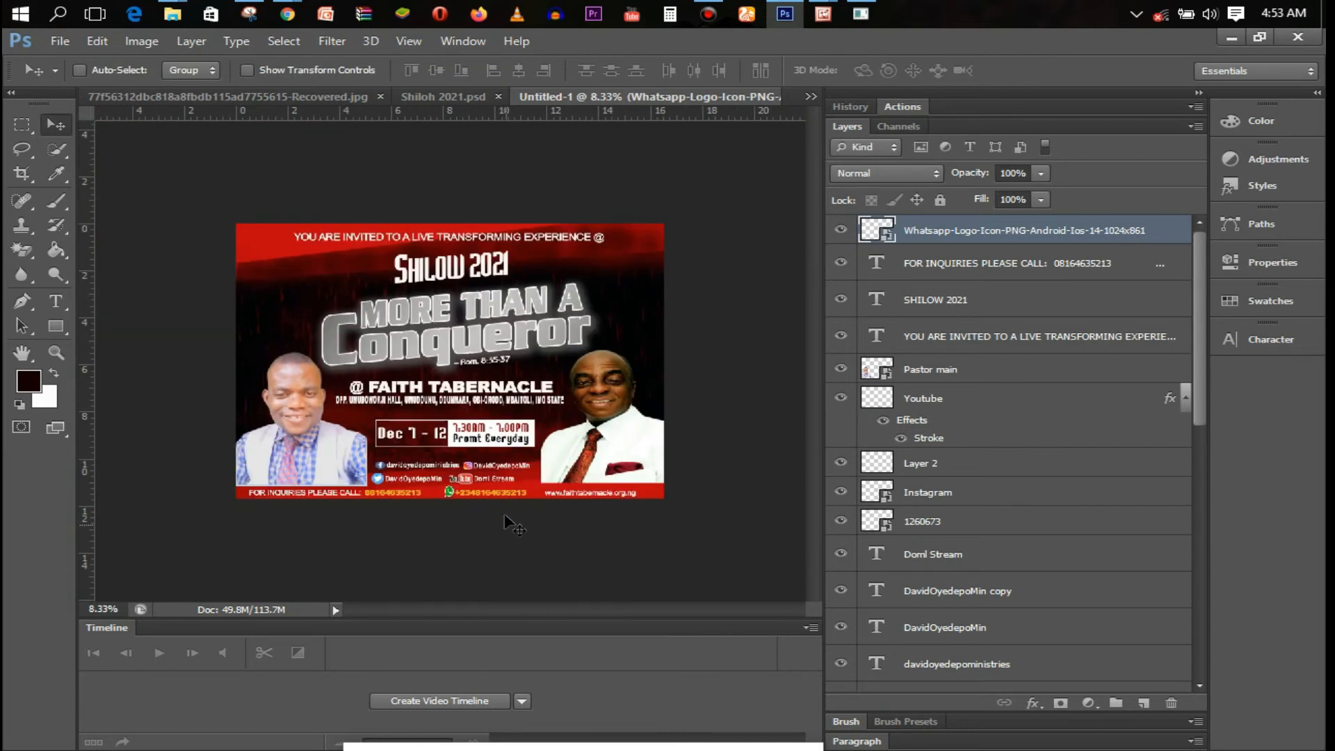
scroll(478, 498, "up", 1)
key("ctrl+t")
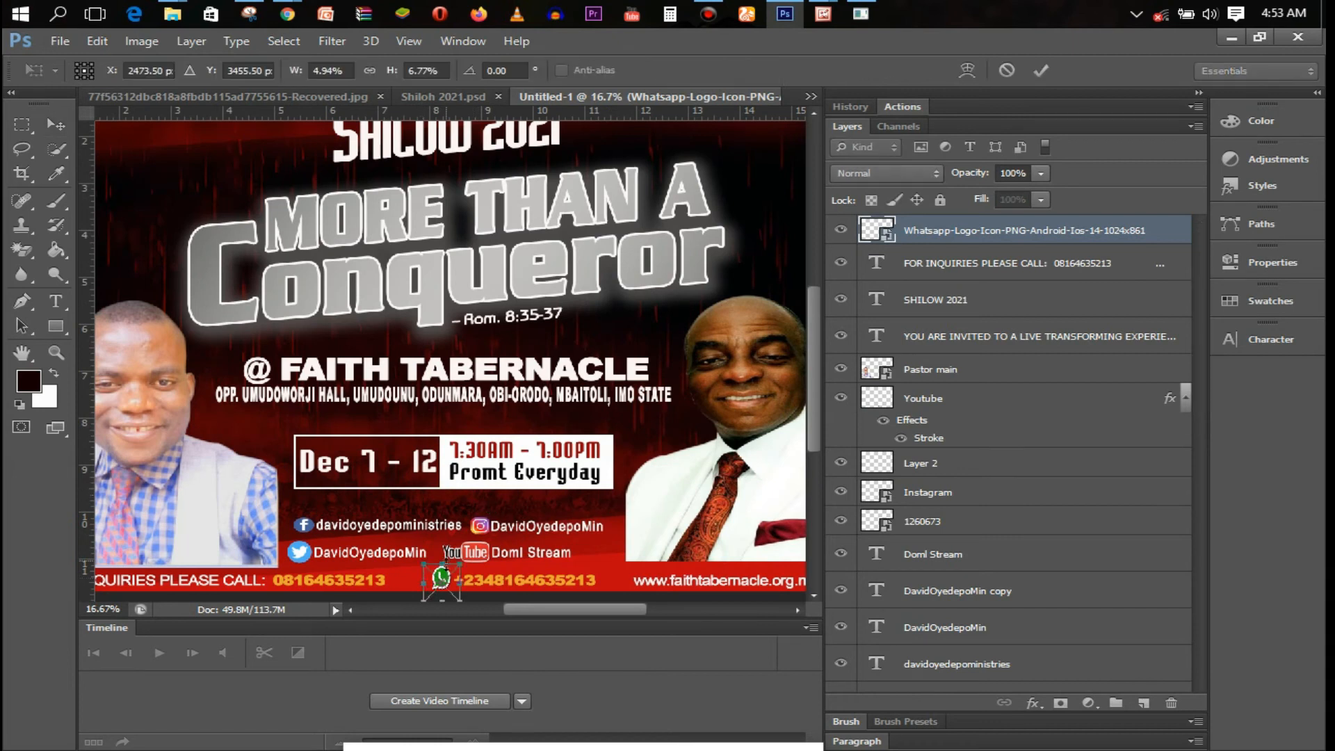
left_click_drag(460, 568, 459, 572)
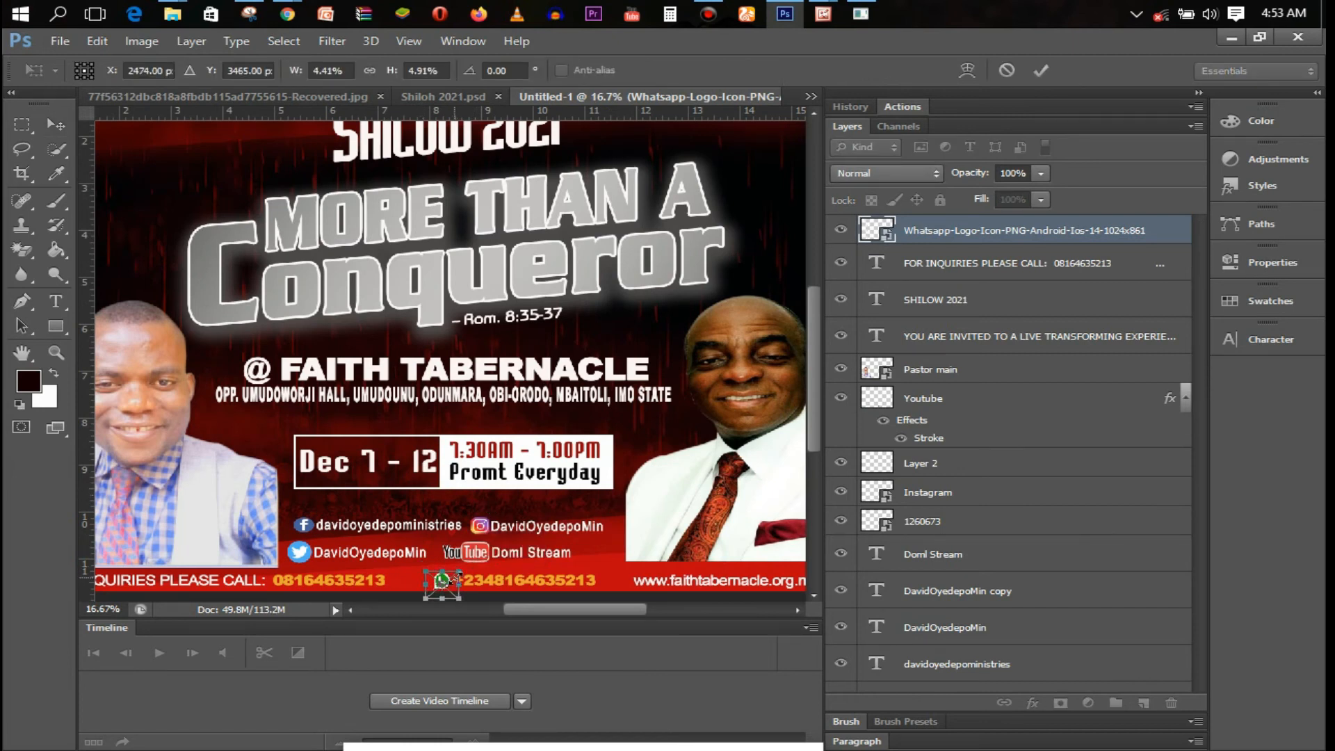
key("Return")
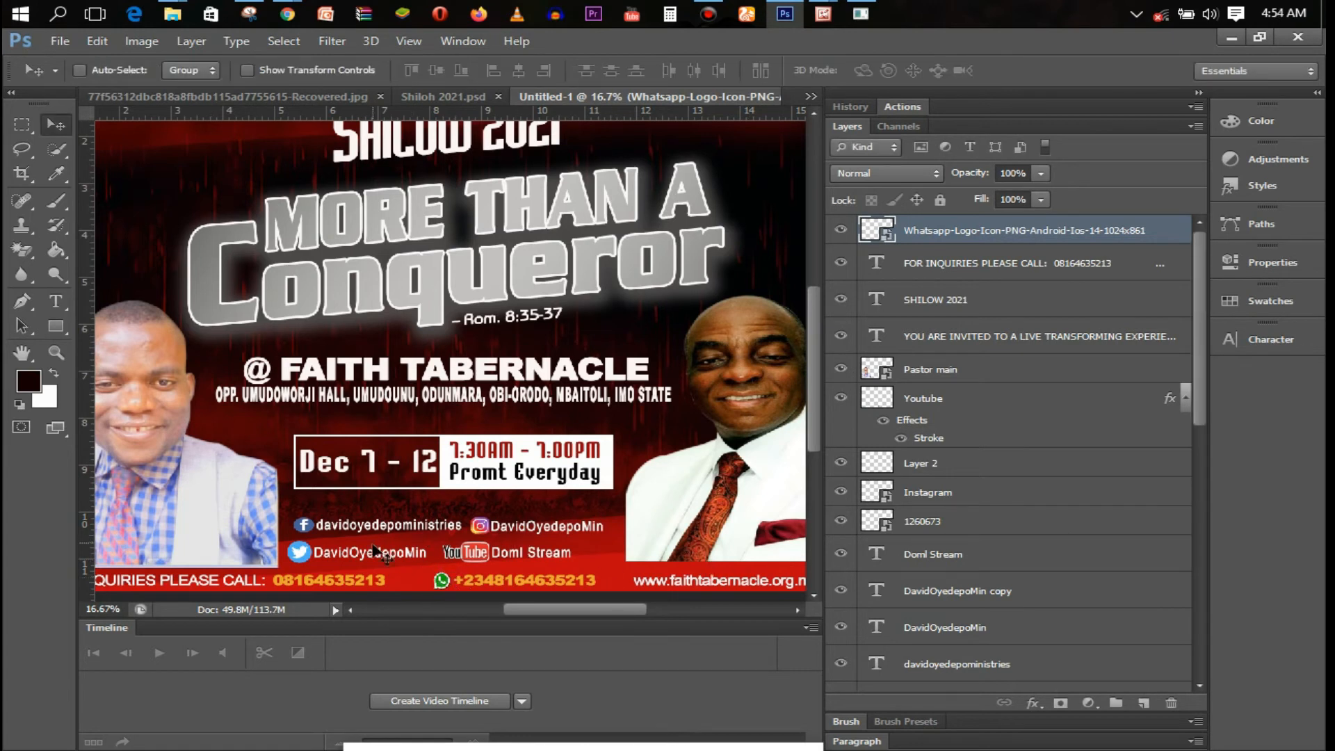
key("ctrl+minus")
key("ctrl+plus")
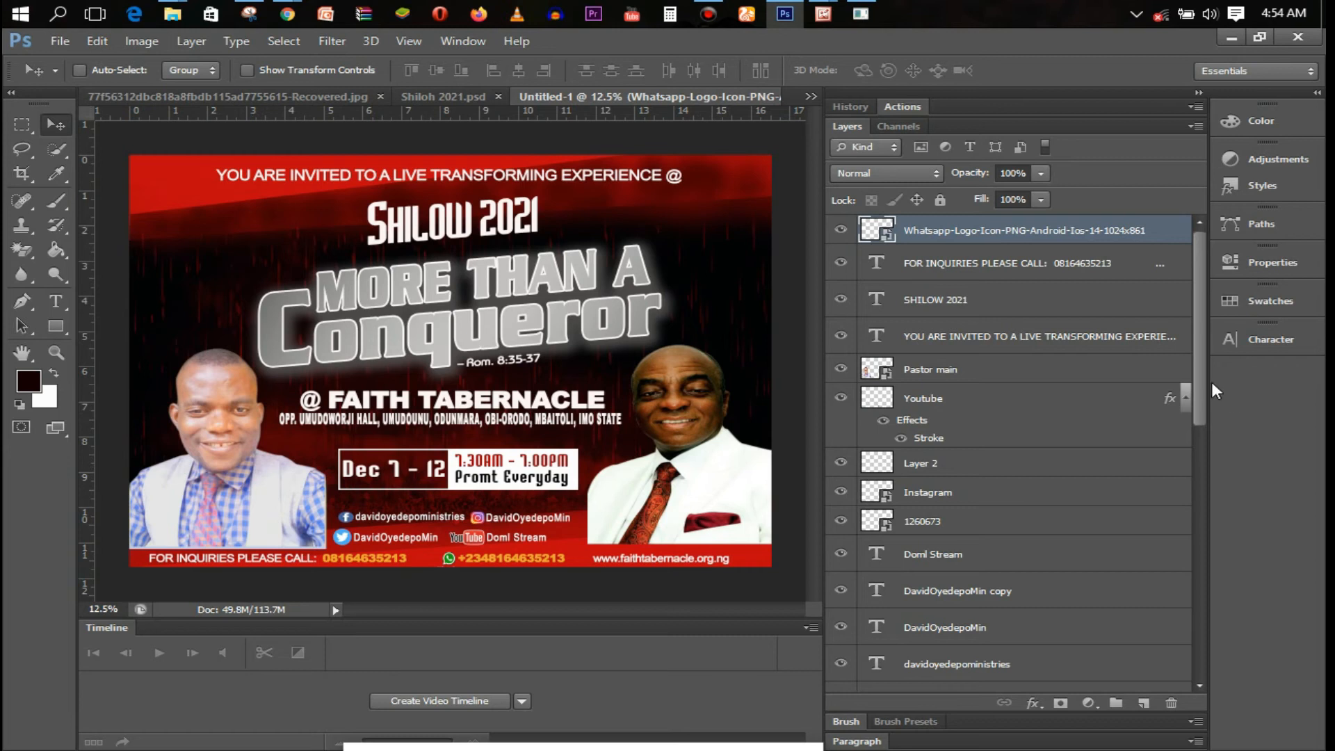
Darken the Pastor main portrait with a Curves adjustment clipped to that layer
mouse_move(1195, 342)
left_mouse_down()
mouse_move(1201, 357)
mouse_move(1200, 310)
mouse_move(1203, 334)
left_mouse_up()
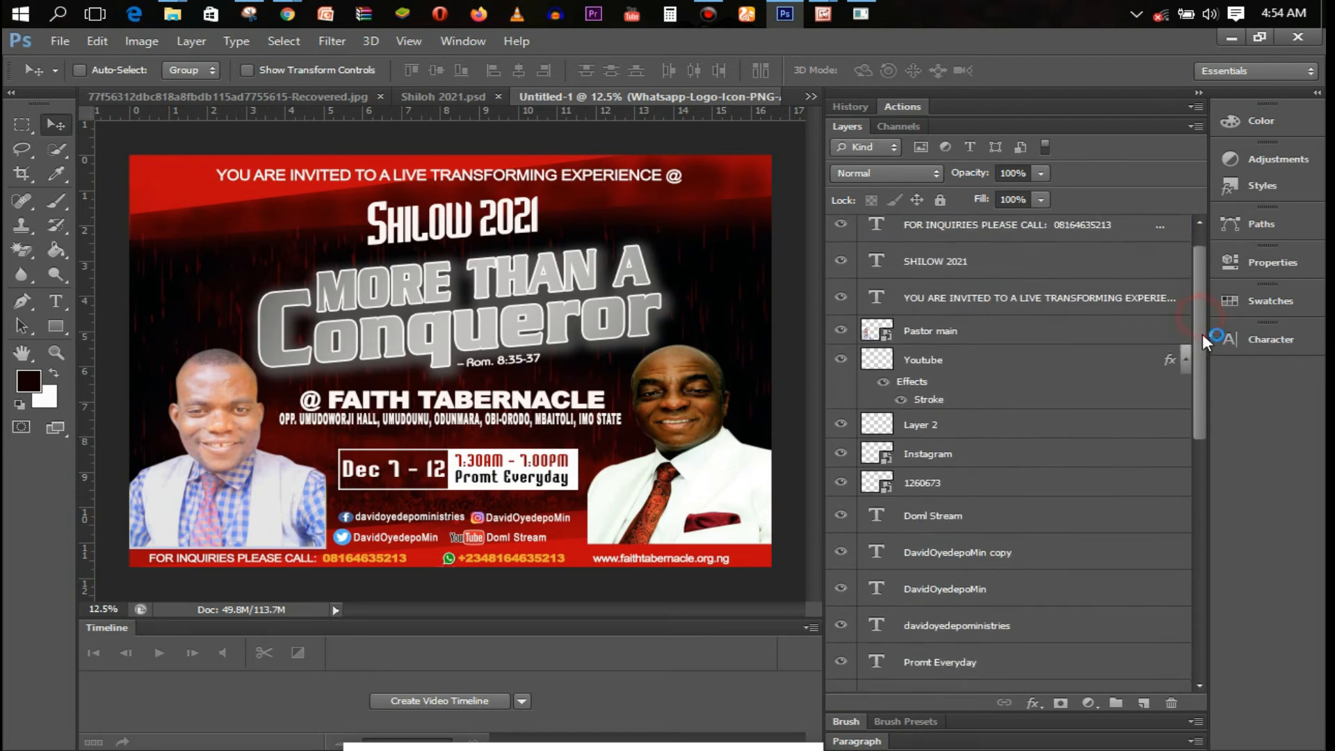
left_click(988, 326)
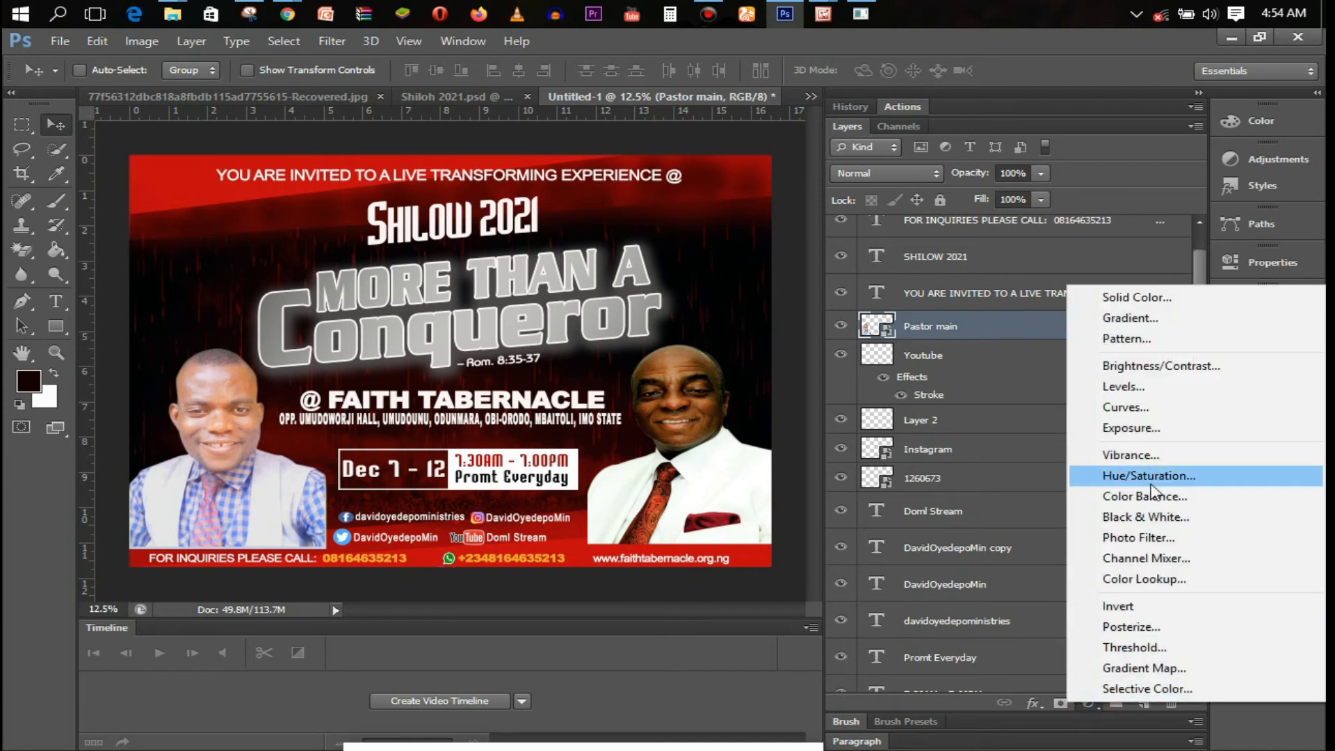
left_click(1165, 410)
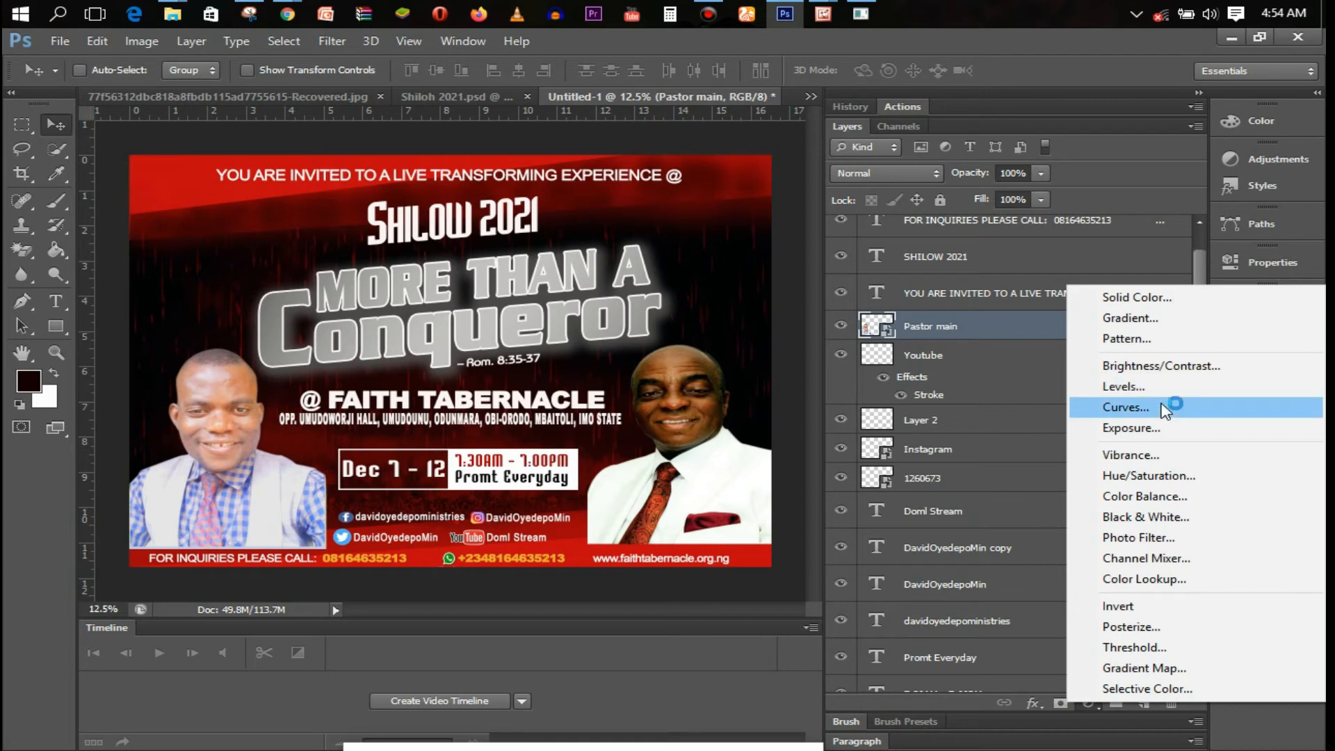
left_click_drag(1069, 443, 1079, 454)
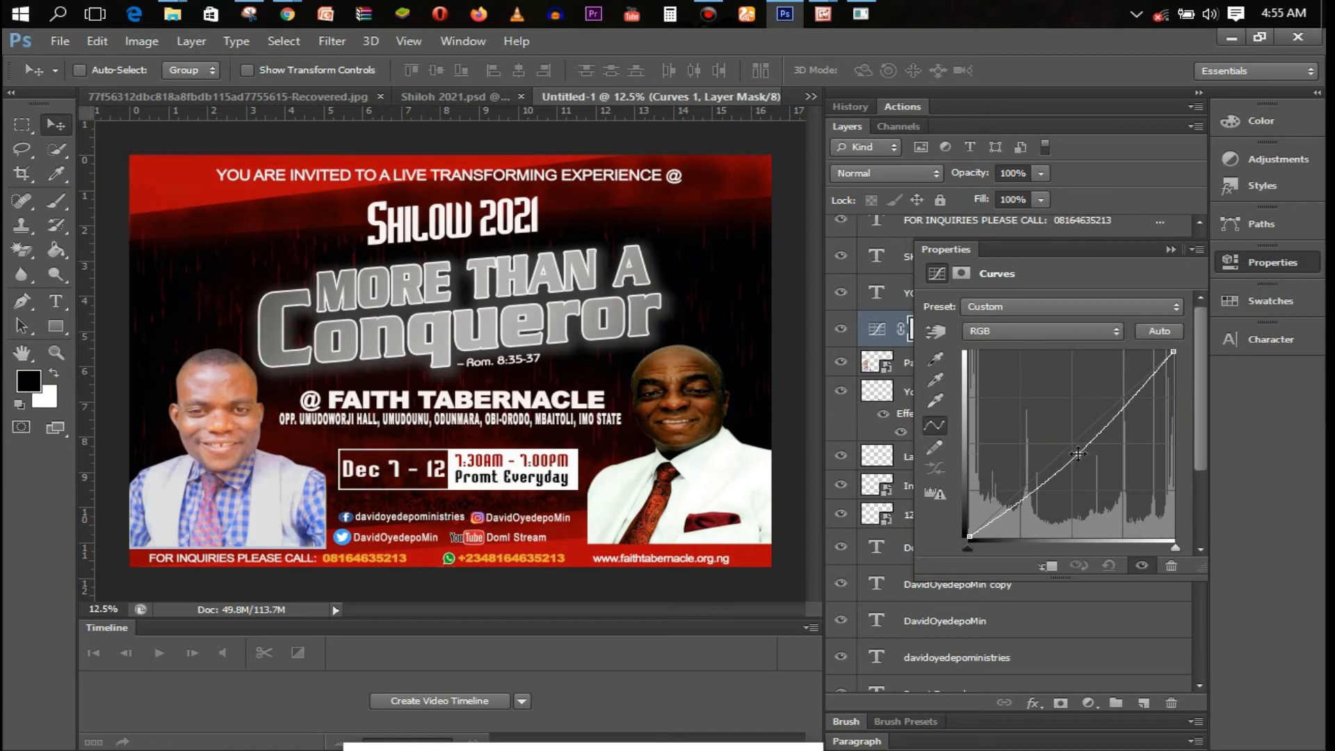
left_click_drag(1016, 502, 1010, 504)
left_click(1196, 414)
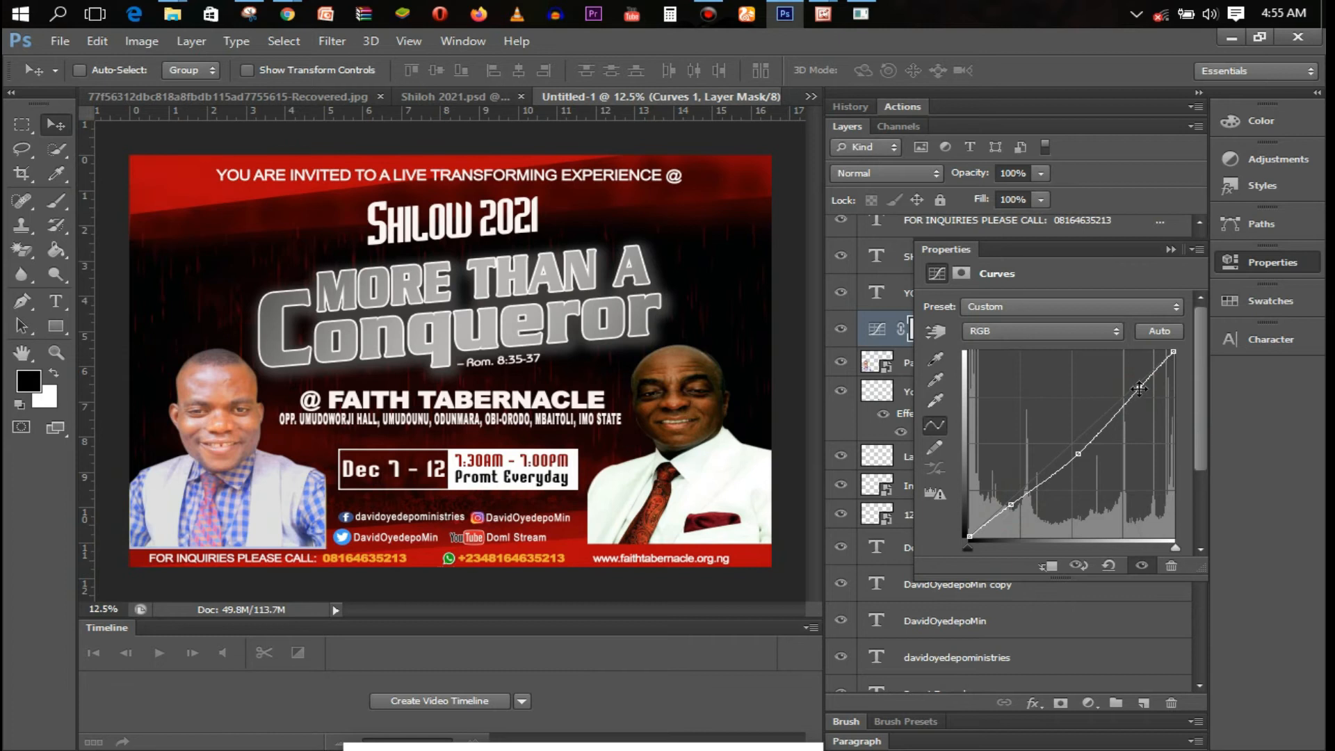
left_click(1172, 250)
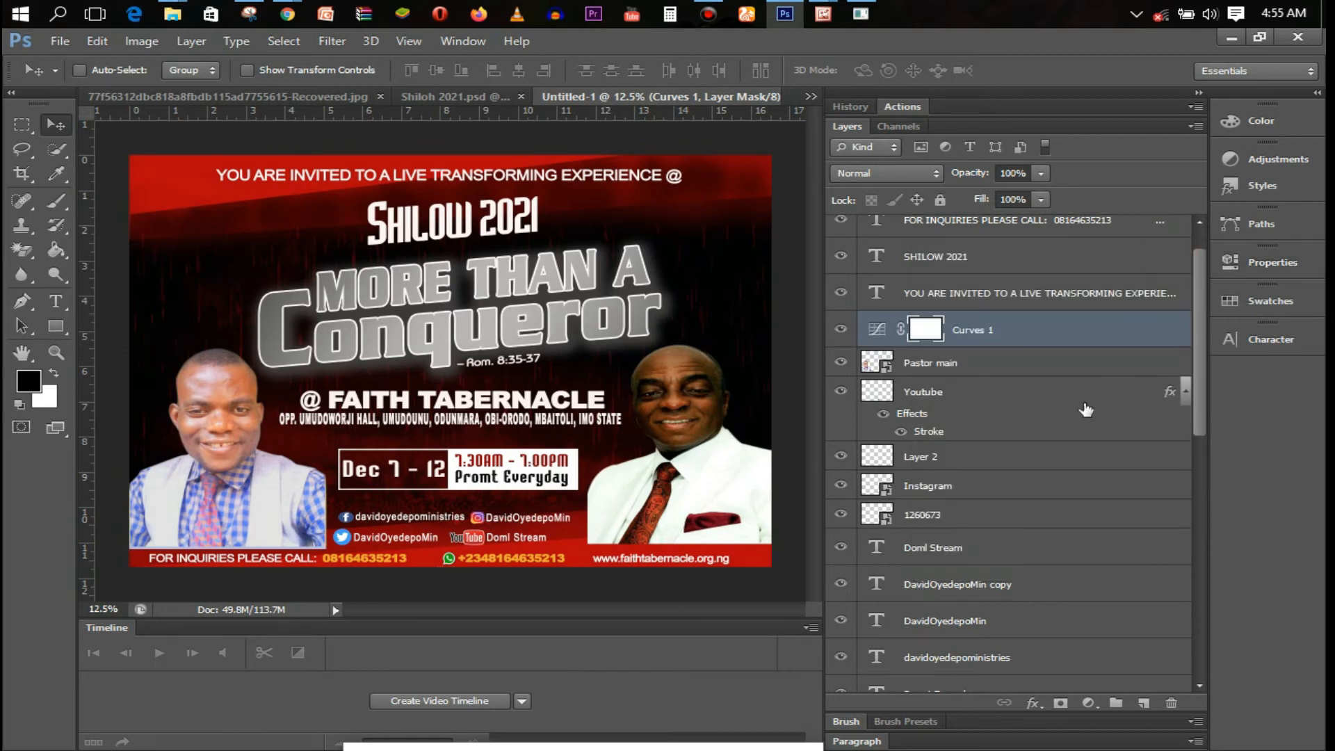
right_click(1032, 343)
left_click(790, 331)
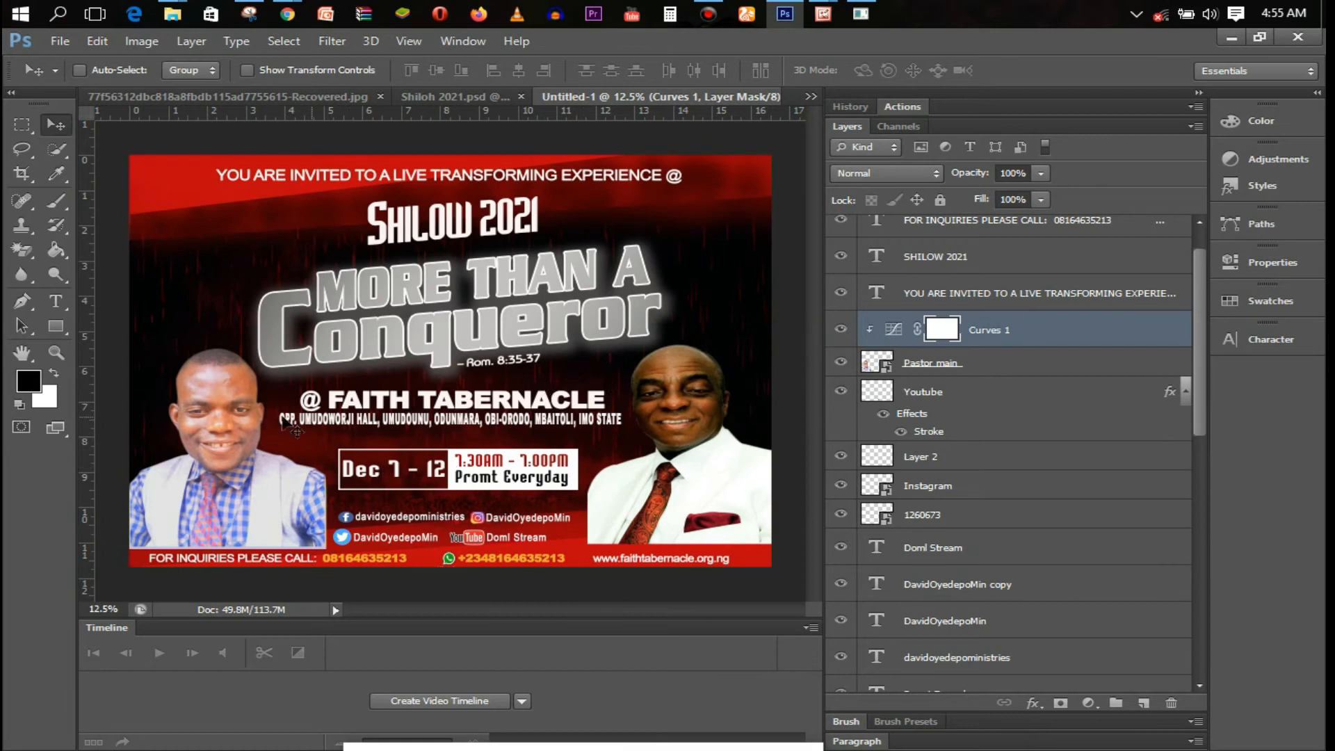
Add a Color Balance adjustment shifting the midtones +46 toward red
left_click(1090, 705)
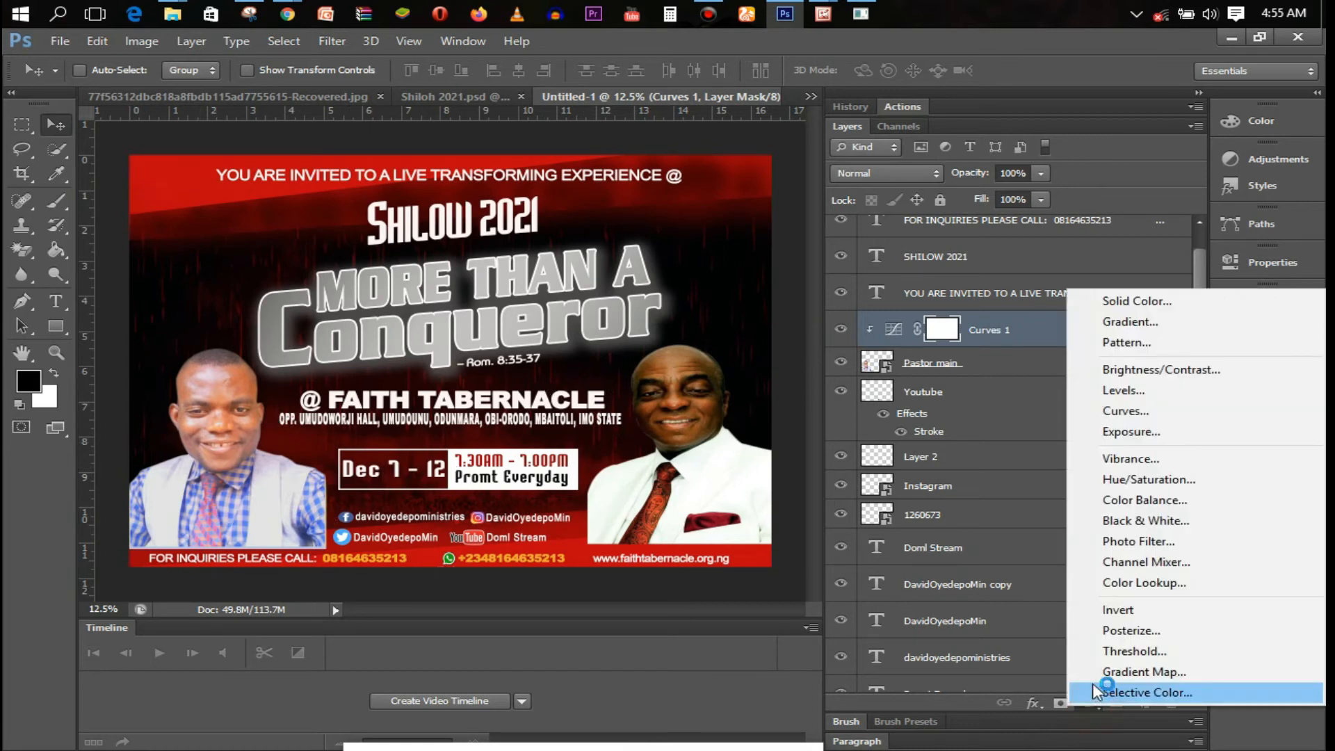
left_click(1151, 499)
left_click(1024, 352)
left_click_drag(1023, 352, 1064, 349)
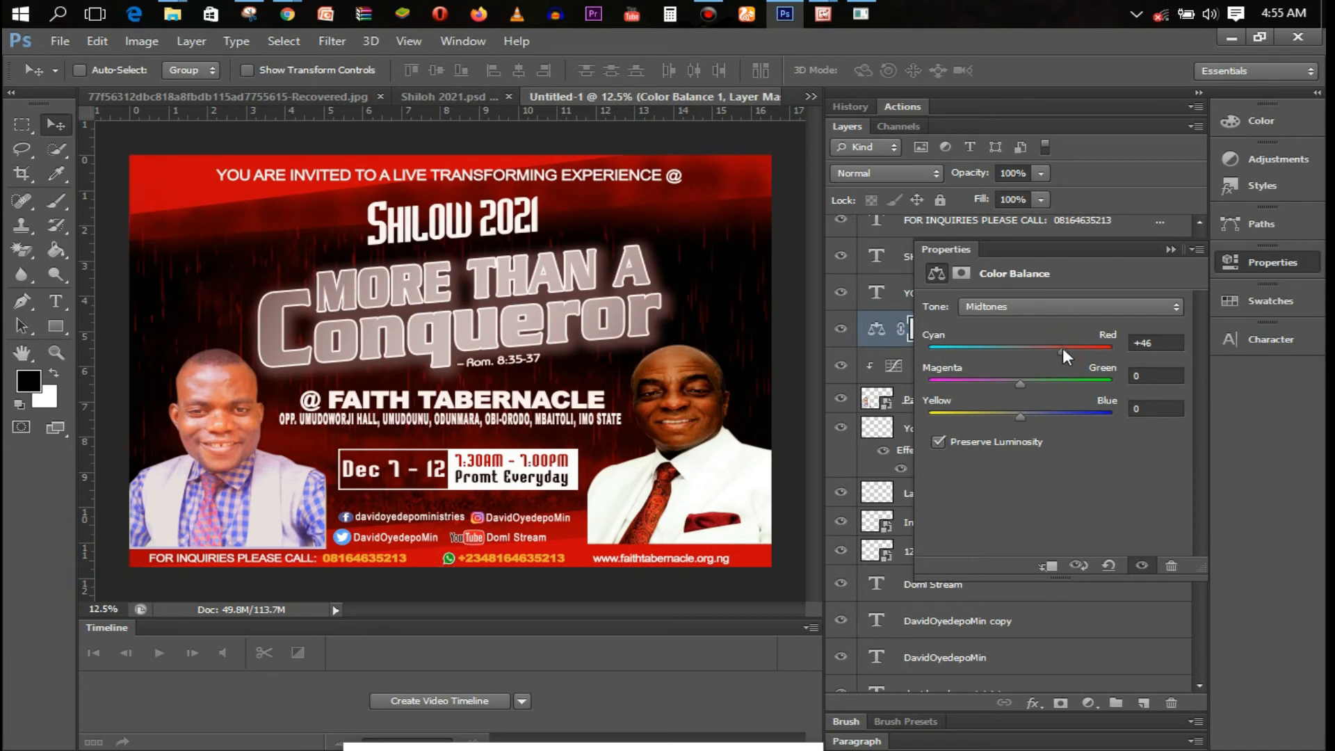
left_click(1168, 250)
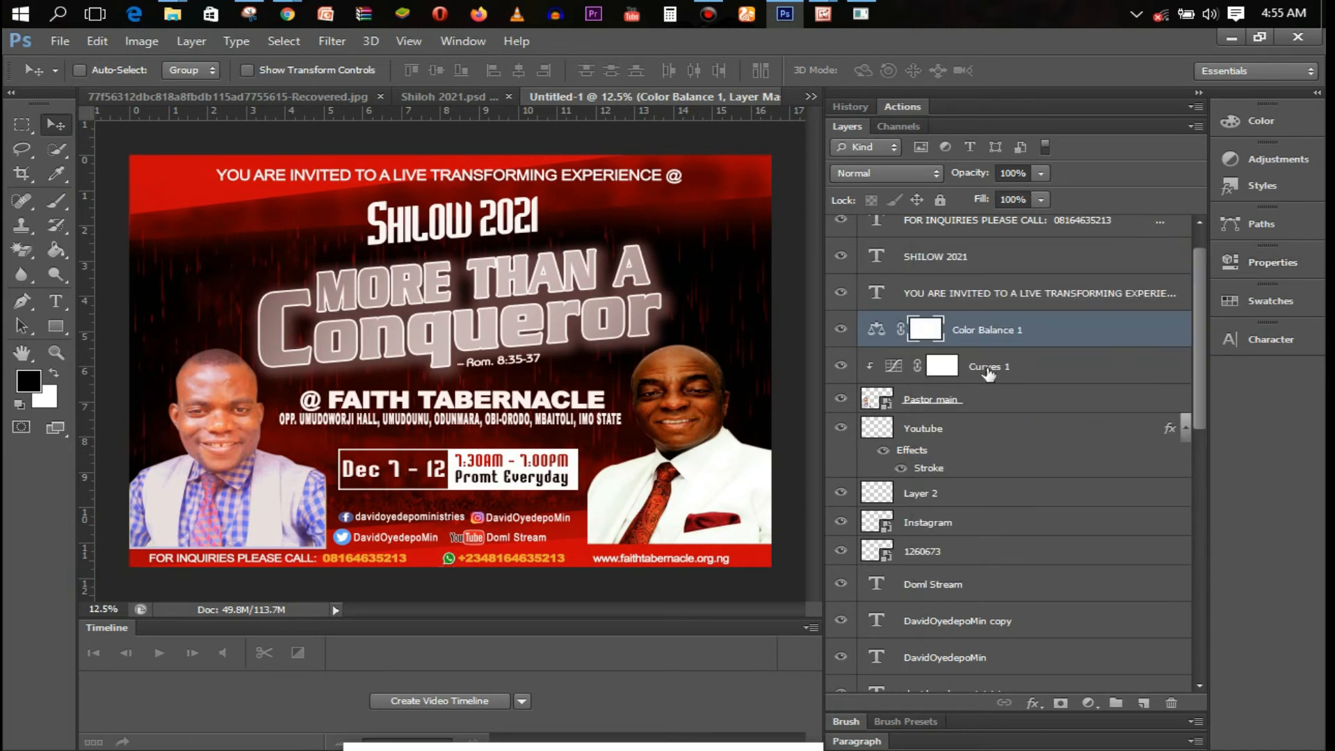
Add Levels with output white at 235, then clip Color Balance and Levels to the portrait
left_click(1088, 703)
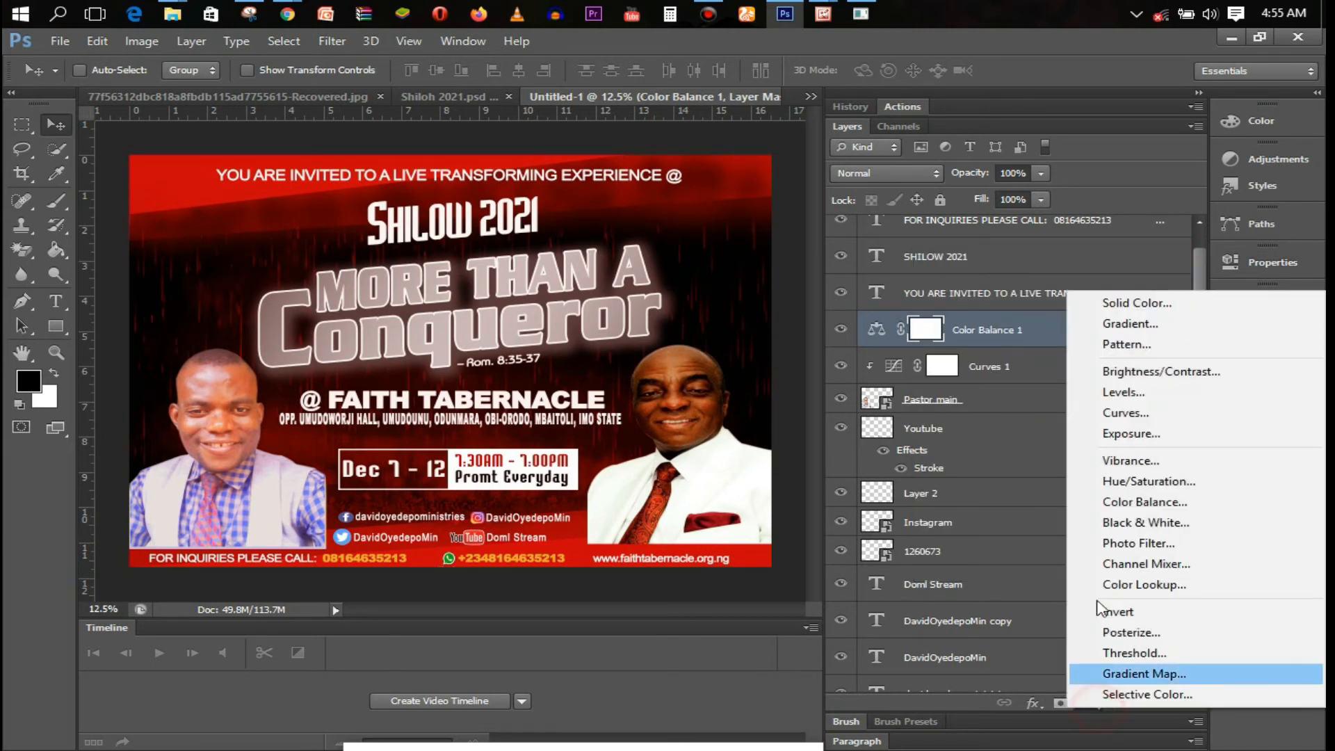
left_click(1116, 391)
left_click_drag(1180, 498, 1161, 501)
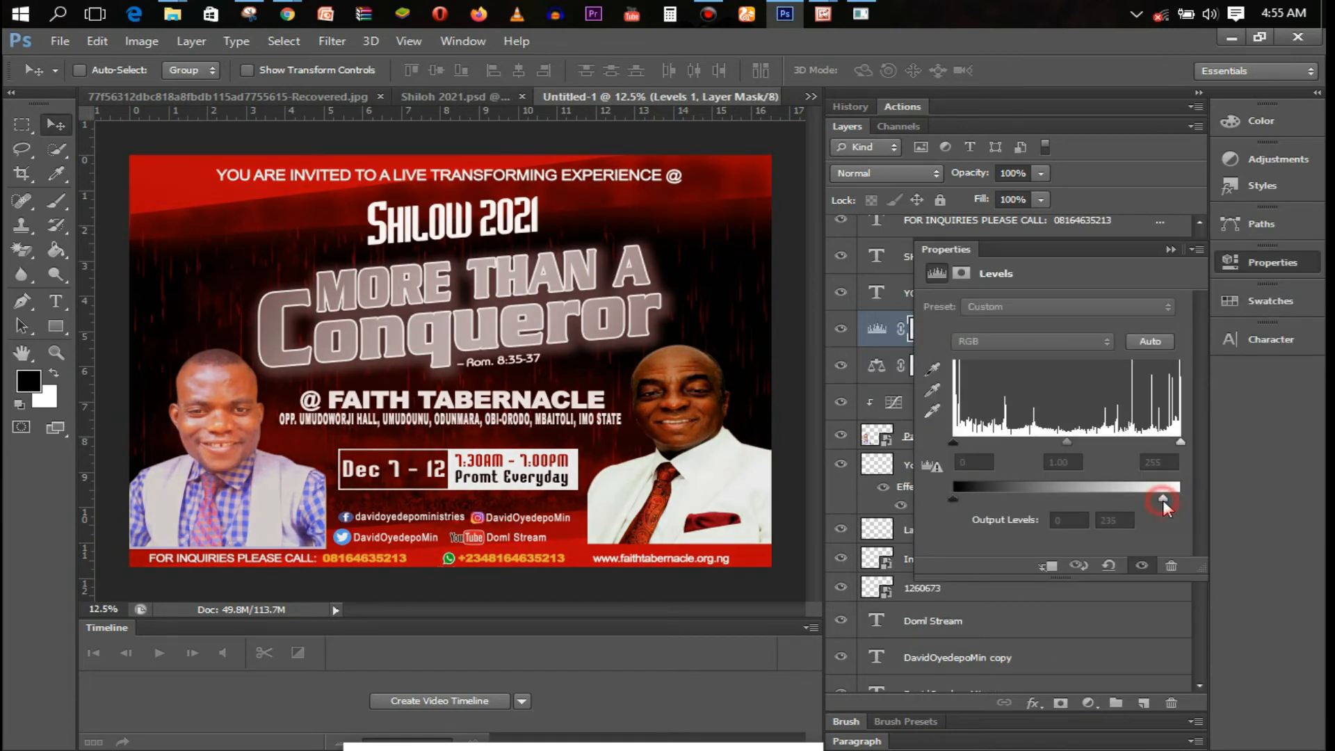
left_click(1168, 251)
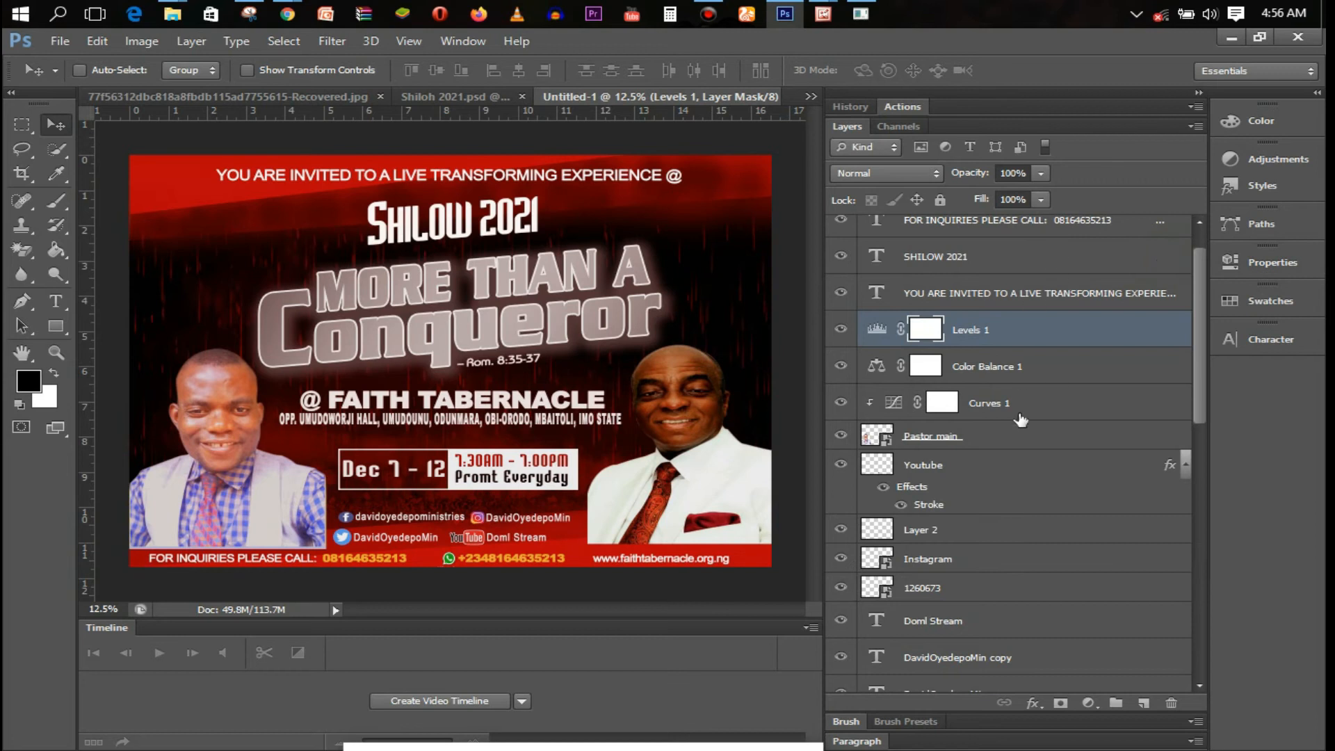
left_click(1015, 363, "shift")
right_click(868, 348)
left_click(695, 325)
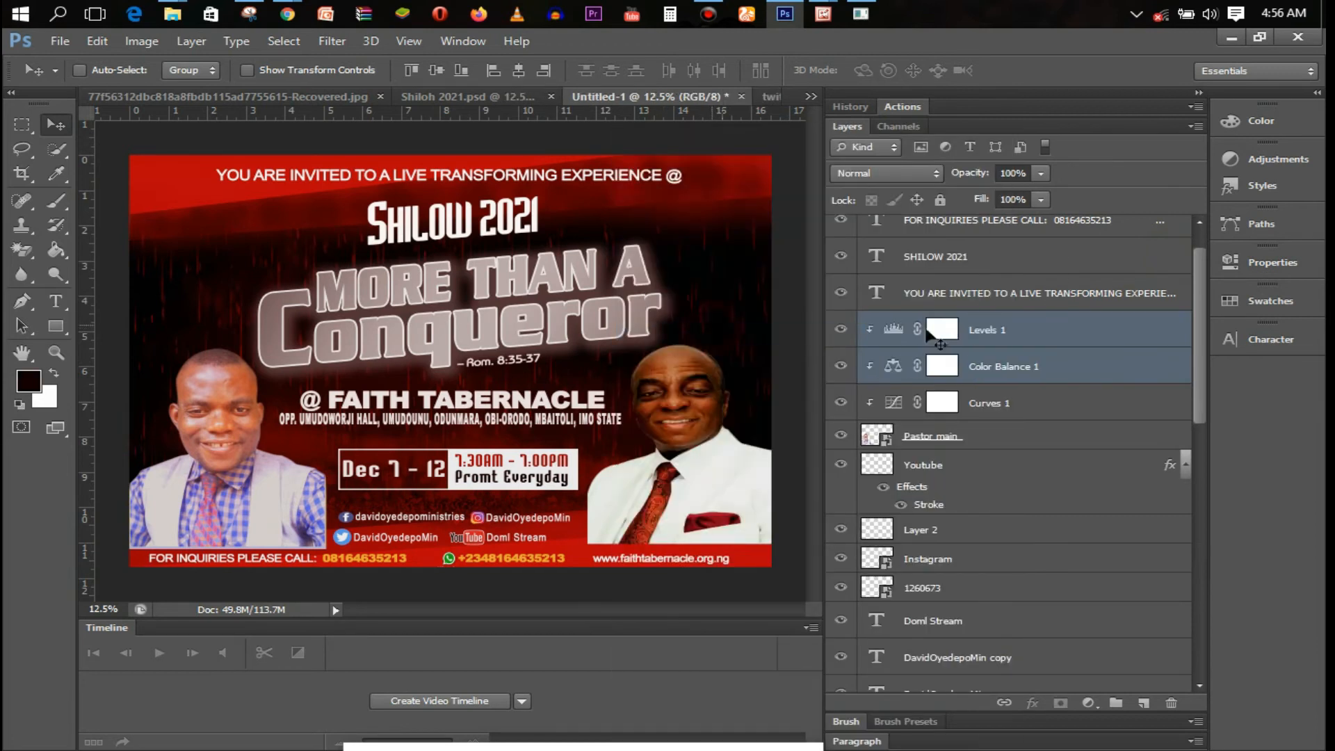
Toggle the Levels, Color Balance and Curves layers off and on to compare the grade
left_click(1013, 406, "shift")
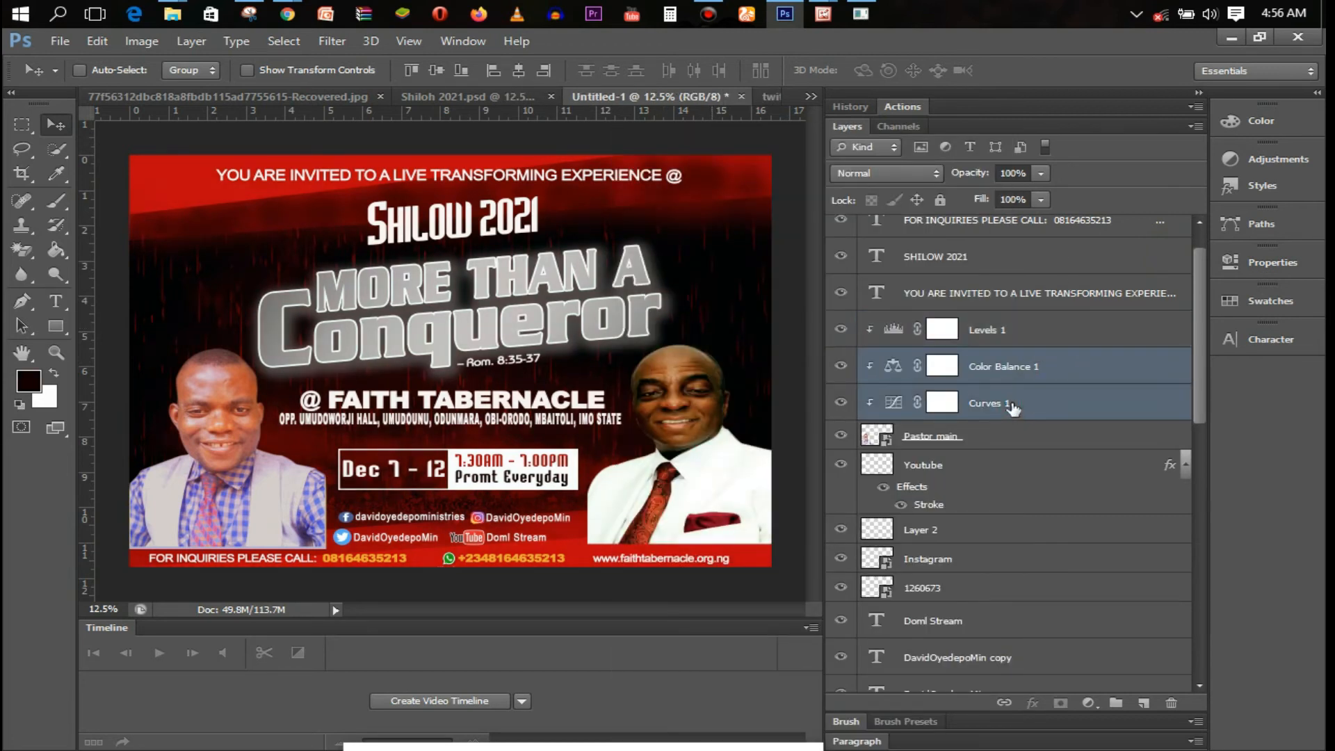
left_click(1010, 337)
left_click(1013, 410, "shift")
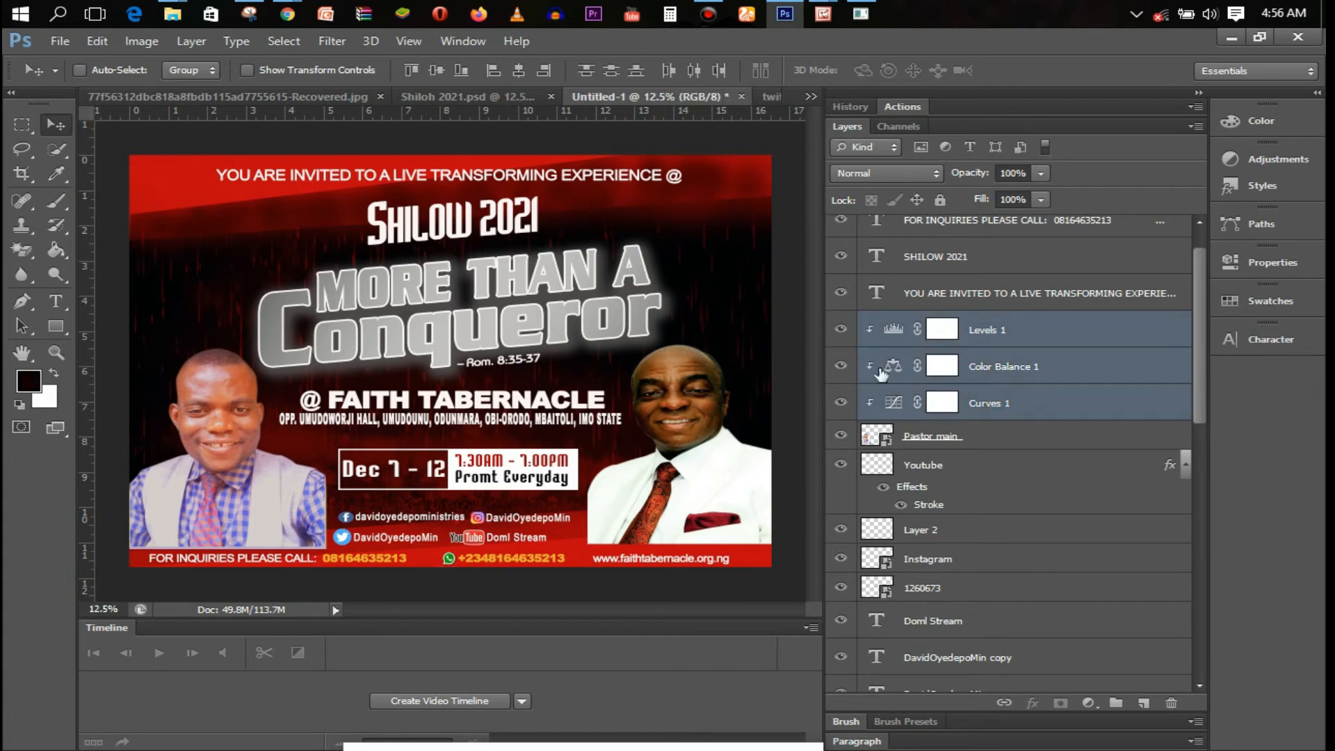
left_click(842, 330)
left_click(842, 366)
left_click(842, 403)
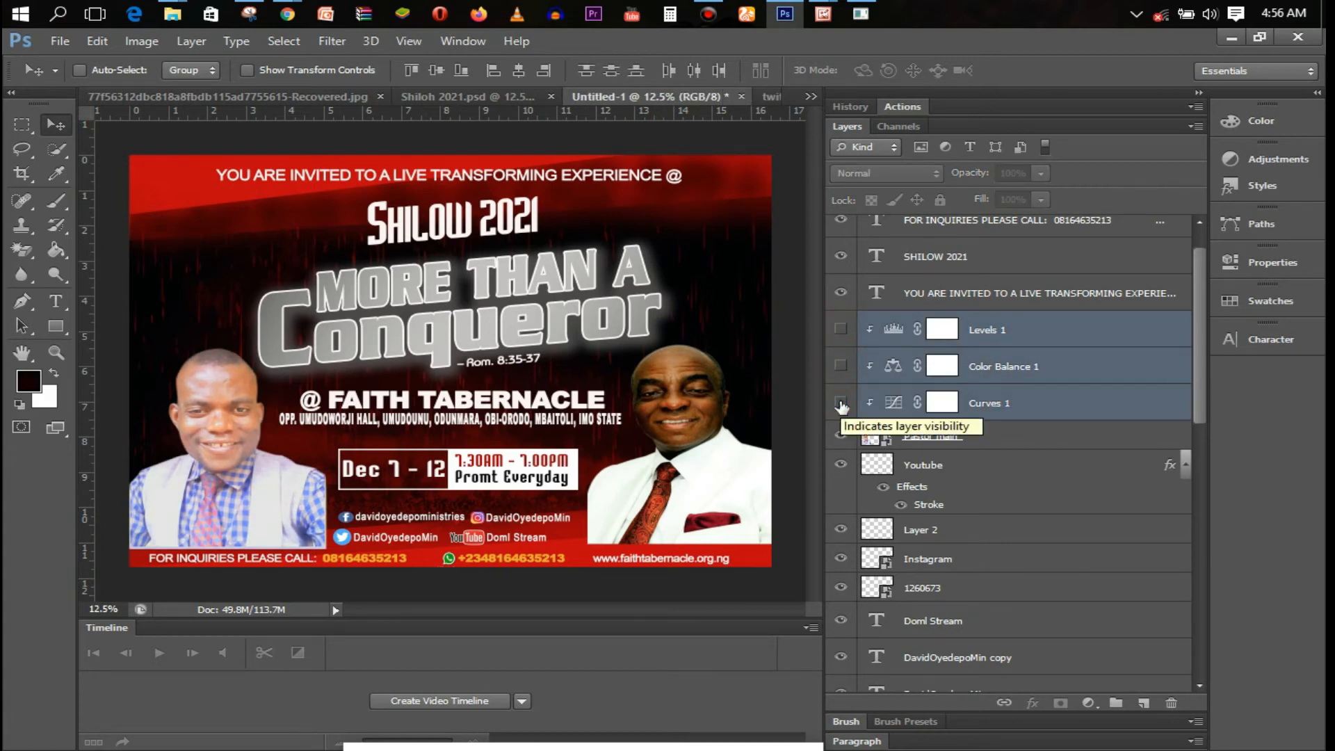
left_click(841, 403)
left_click(842, 366)
left_click(842, 329)
left_click(843, 335)
left_click(843, 335)
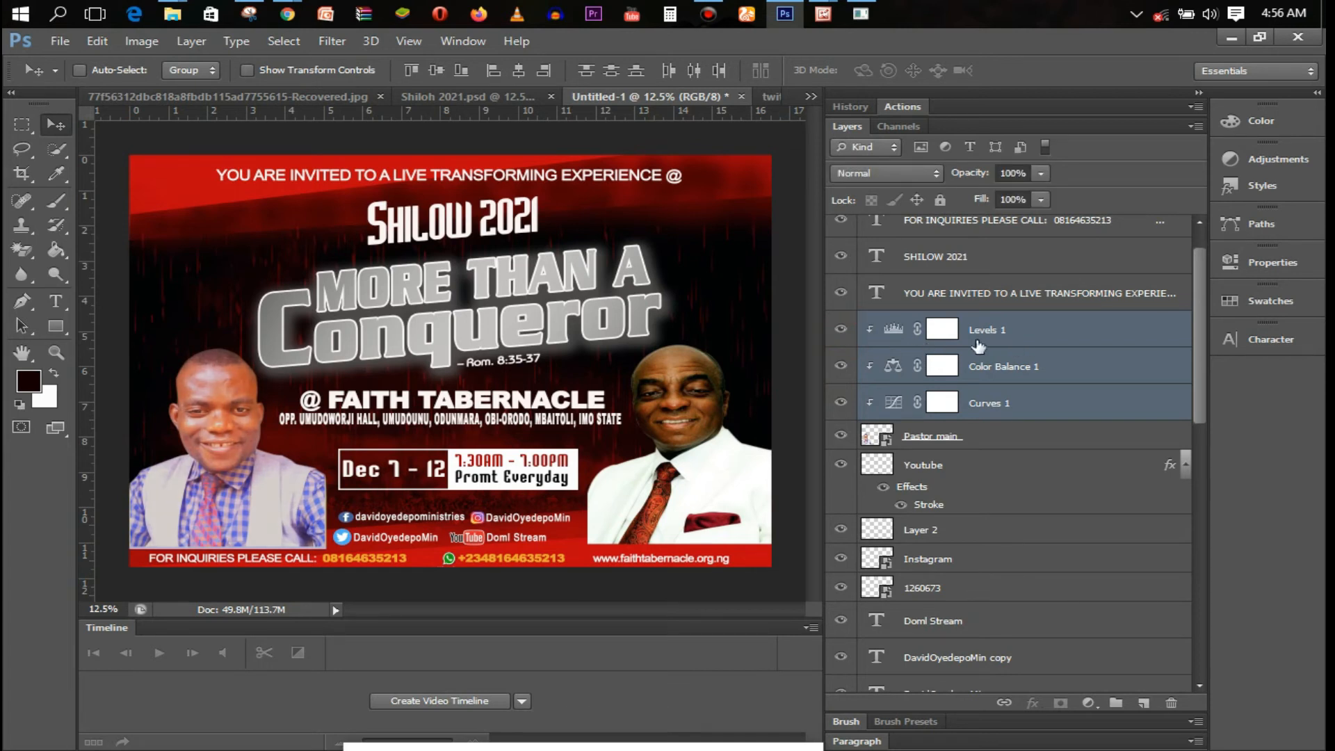
left_click(843, 332)
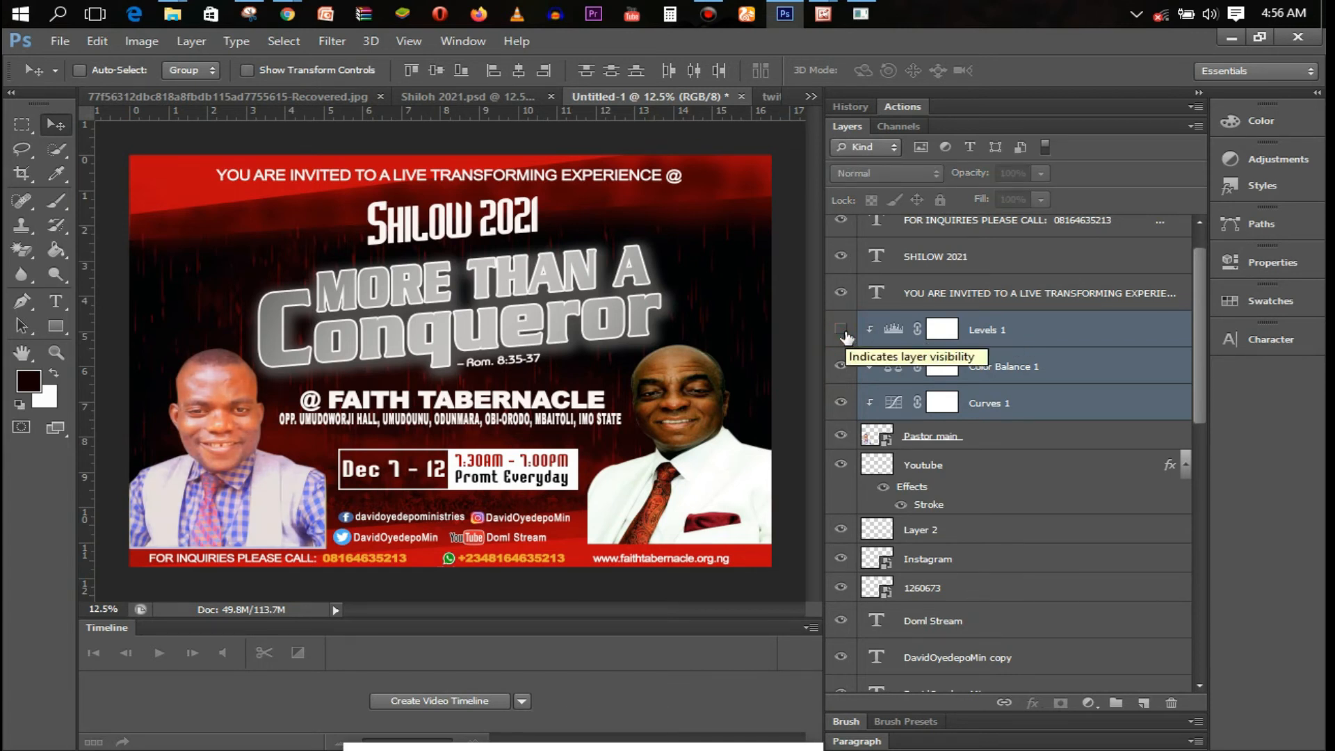
left_click(843, 332)
Lower the Levels 1 output white to 246
left_click(1021, 338)
double_click(894, 329)
left_click_drag(1167, 496, 1172, 498)
left_click(1170, 250)
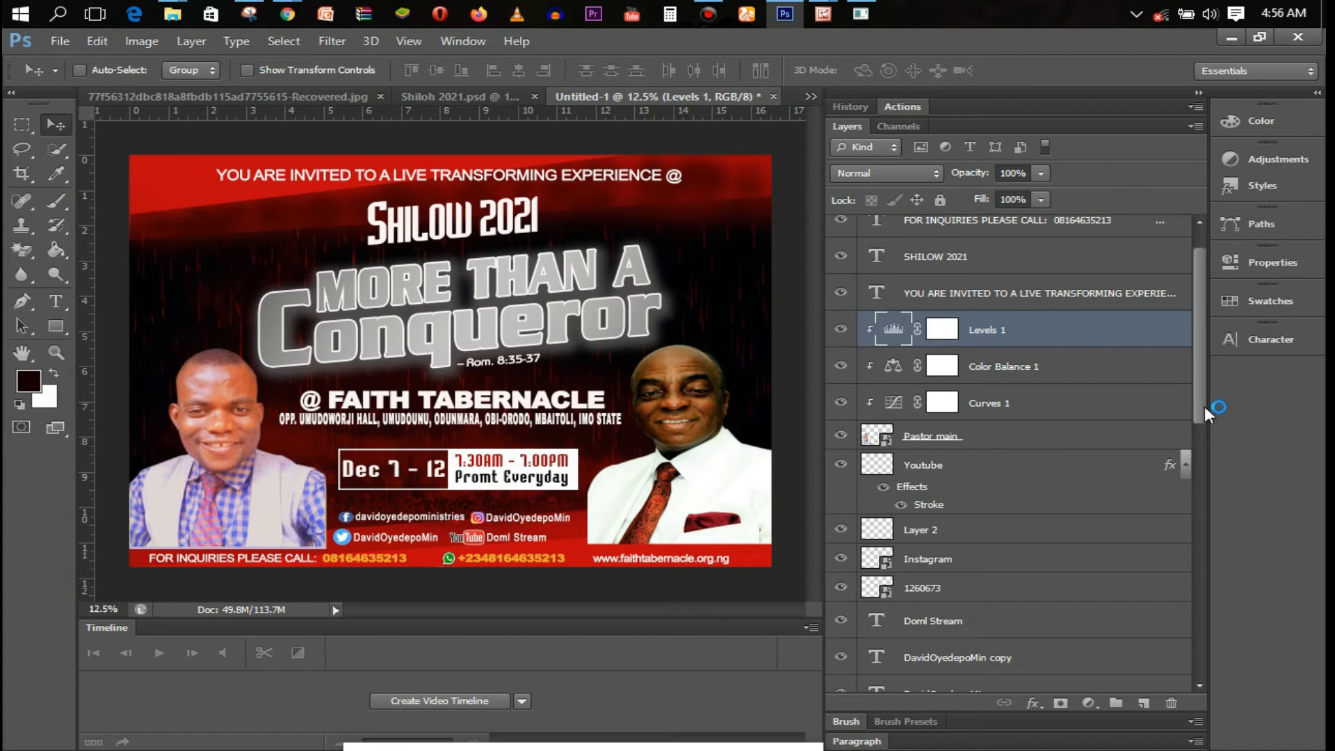
scroll(1204, 410, "up", 2)
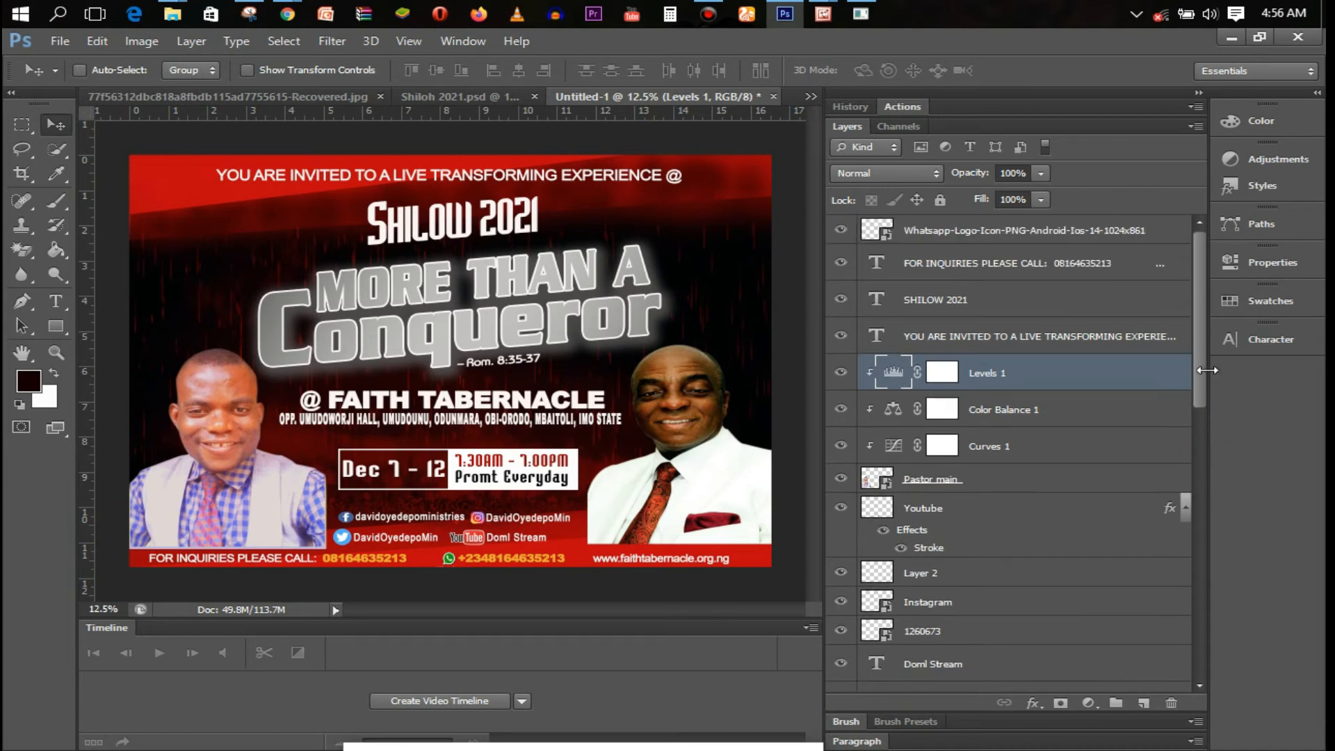
left_click_drag(1194, 379, 1203, 535)
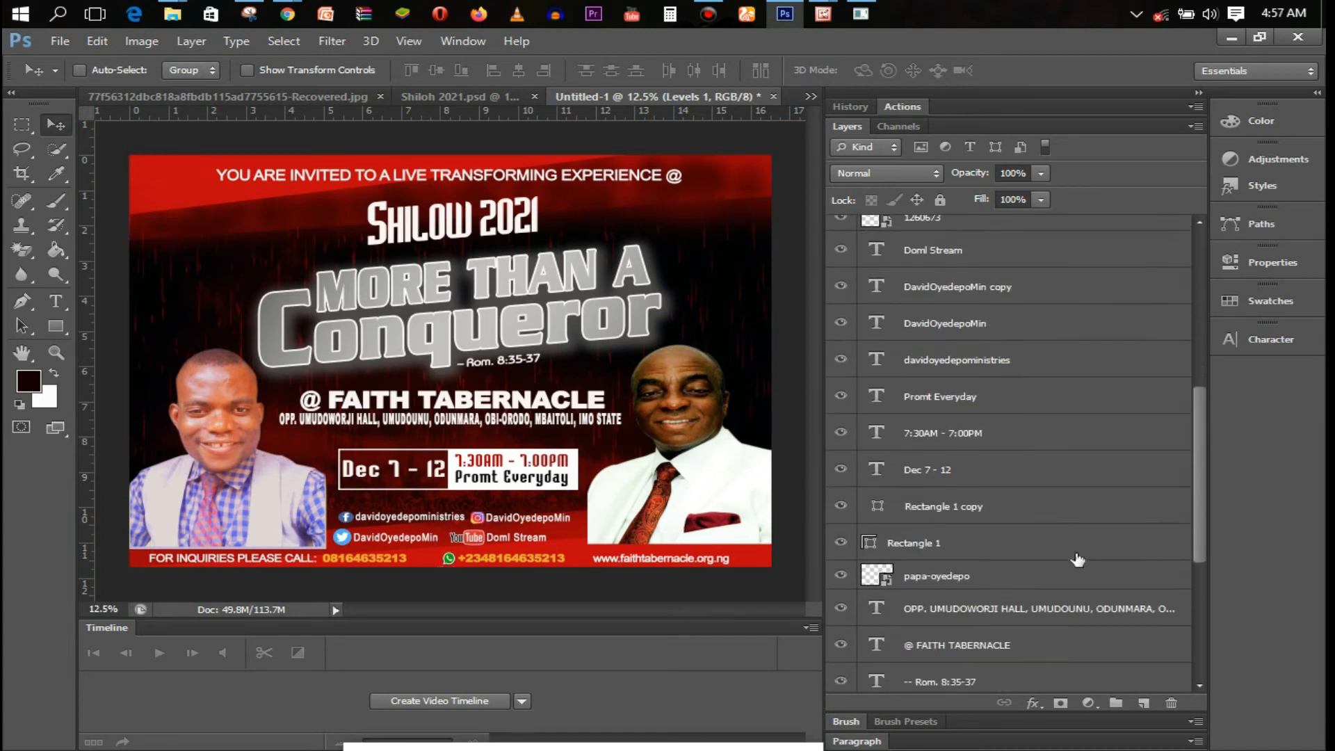
Add a Levels adjustment with output white 246 above the right-hand portrait
left_click(1064, 572)
left_click(1089, 703)
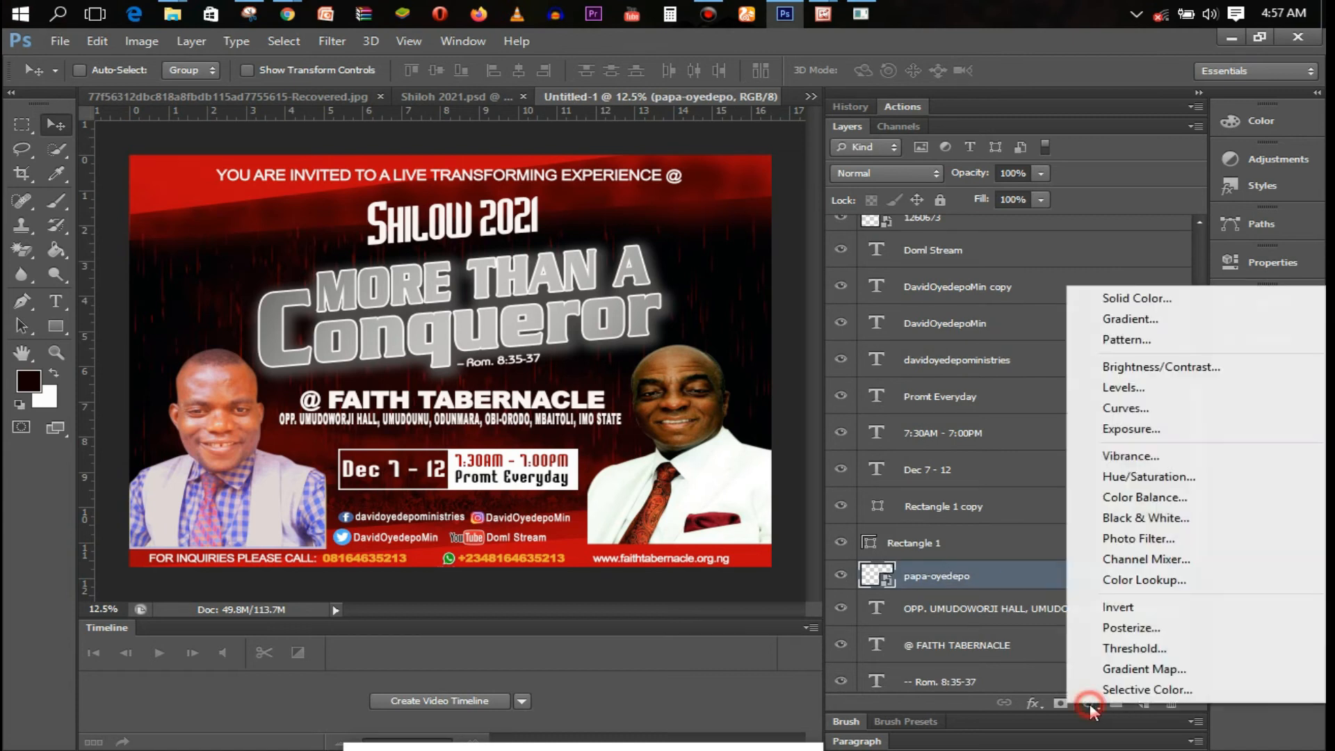
left_click(1162, 390)
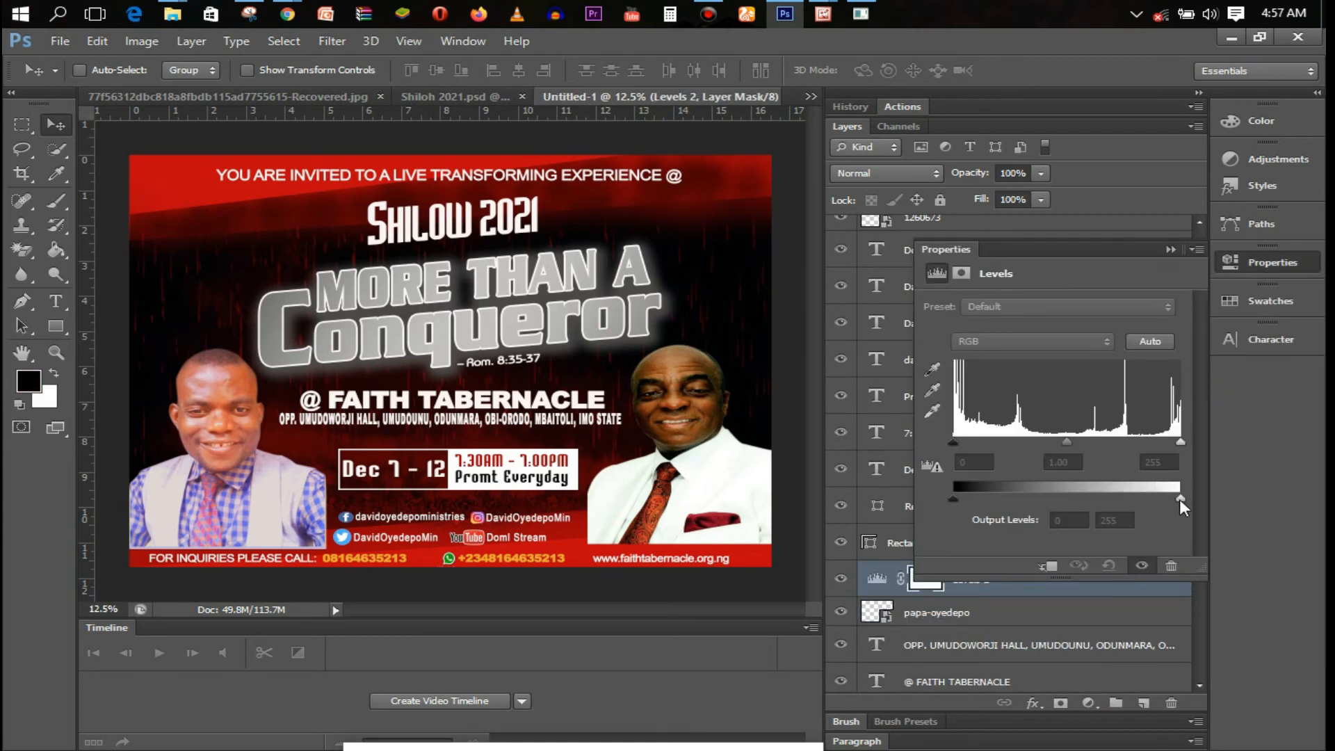
left_click_drag(1175, 499, 1172, 499)
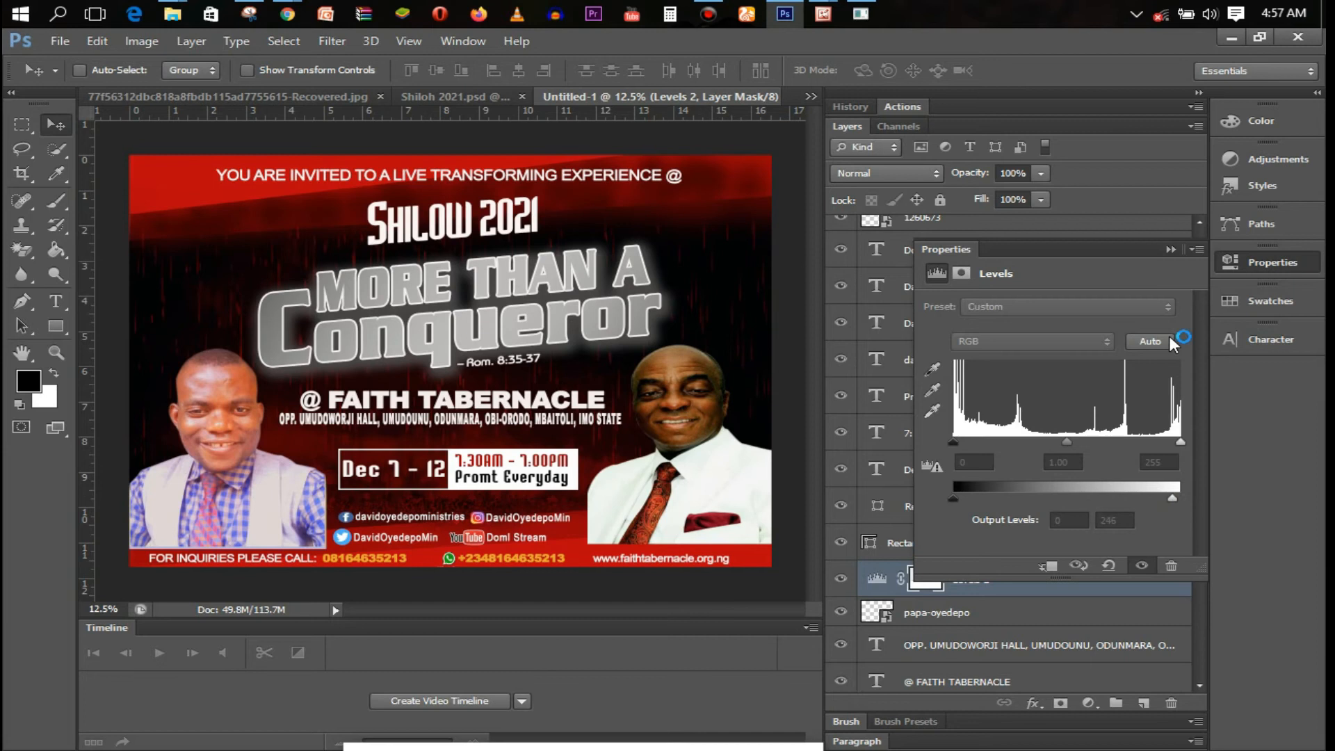
left_click(1170, 251)
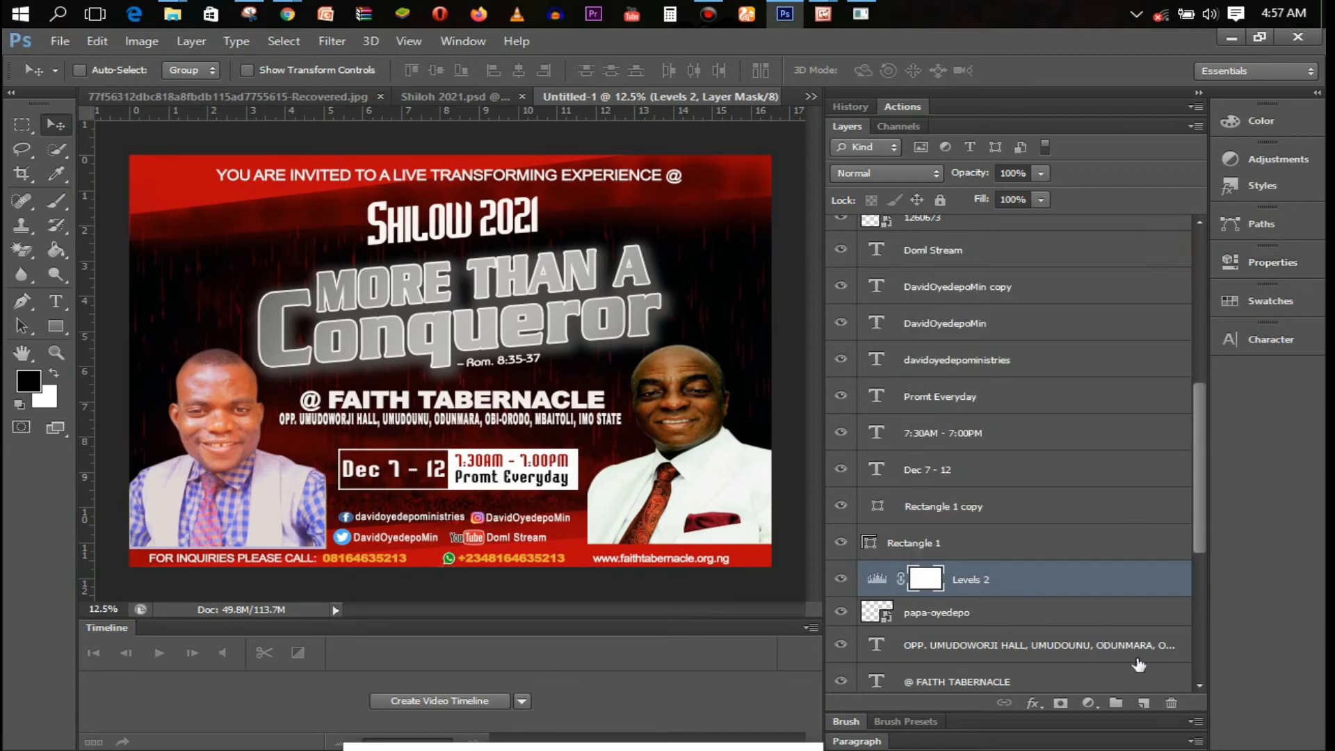
left_click(1143, 703)
key("ctrl+z")
Add a Color Balance adjustment shifting the midtones toward red
left_click(1088, 703)
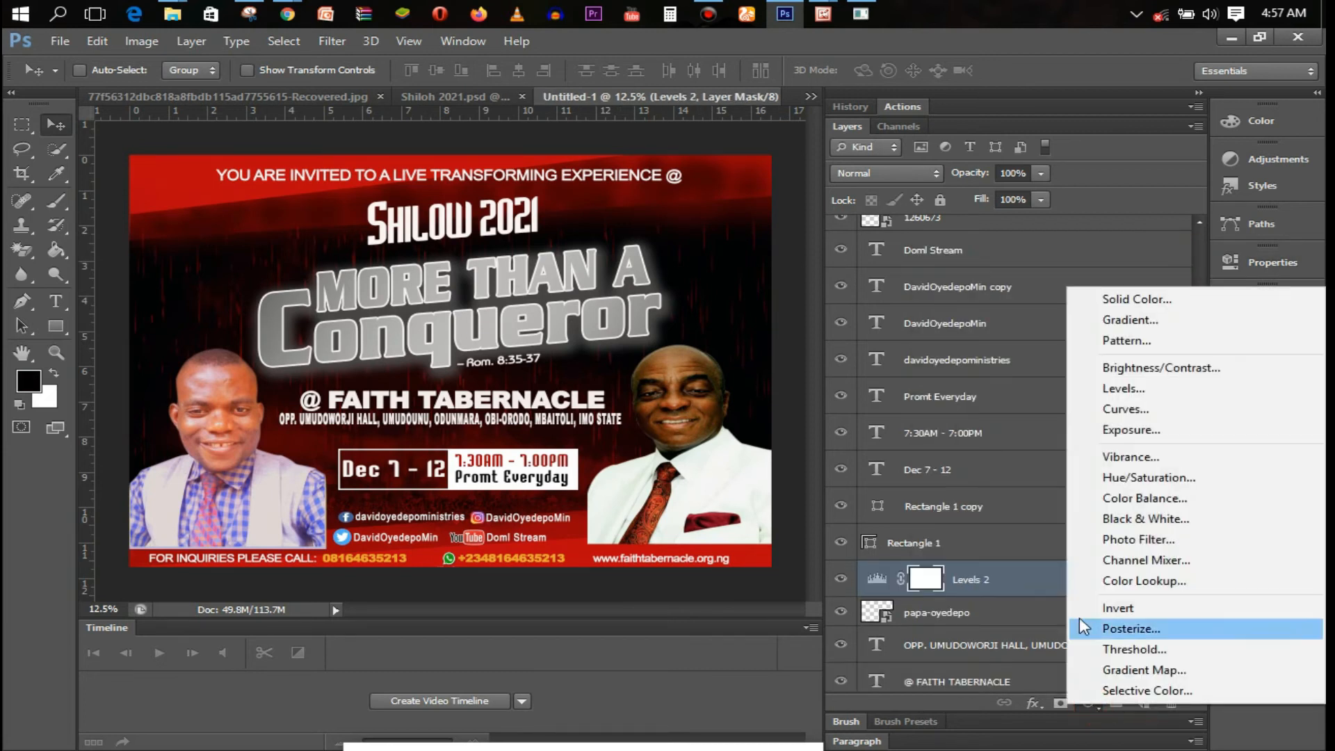
left_click(1142, 499)
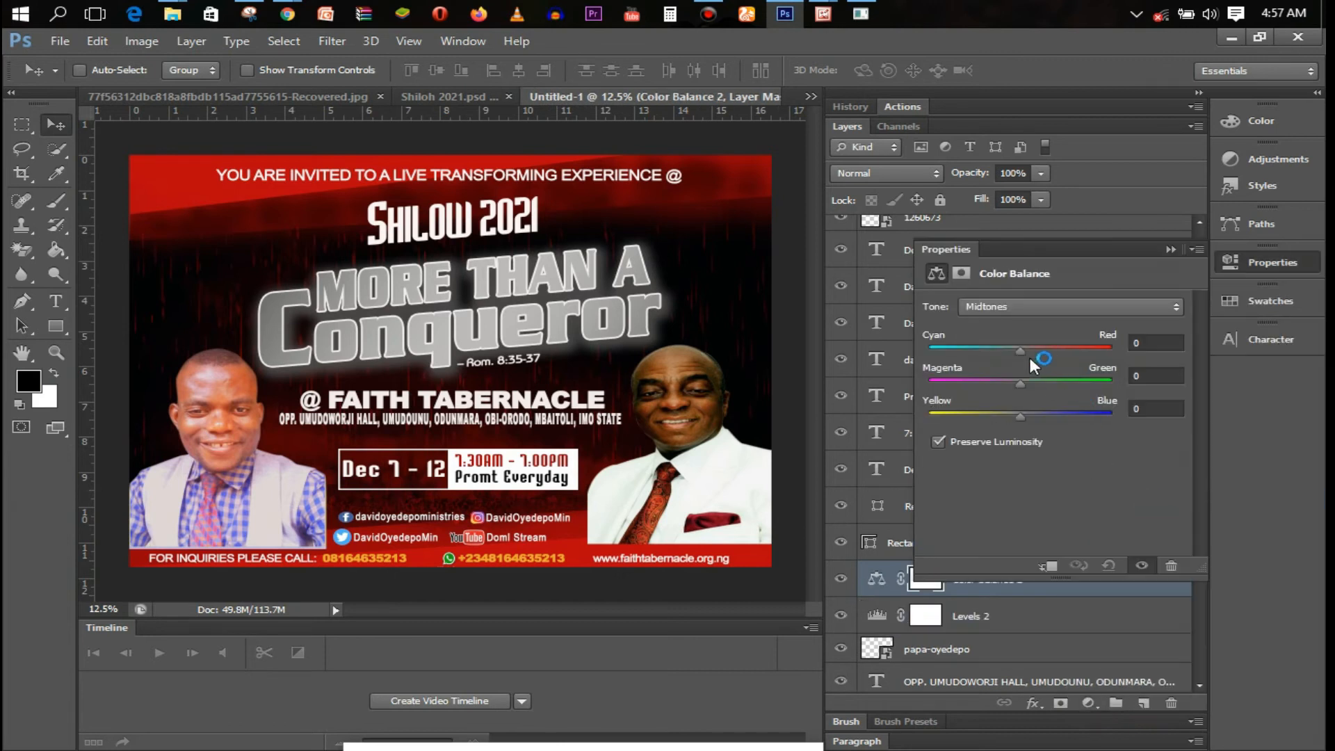
left_click_drag(1031, 349, 1040, 349)
left_click(1168, 250)
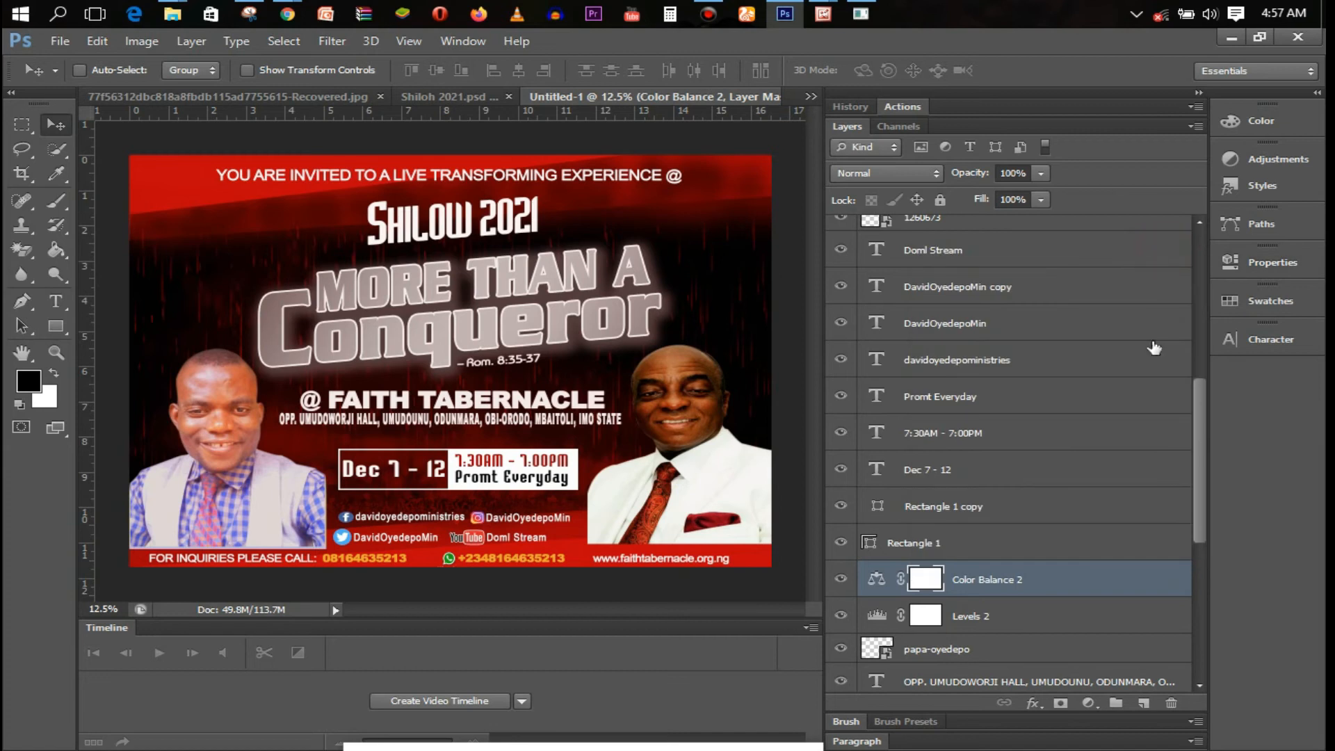
Clip Color Balance 2 and Levels 2 to the right-hand portrait layer
left_click(1077, 616, "shift")
right_click(1077, 617)
left_click(807, 332)
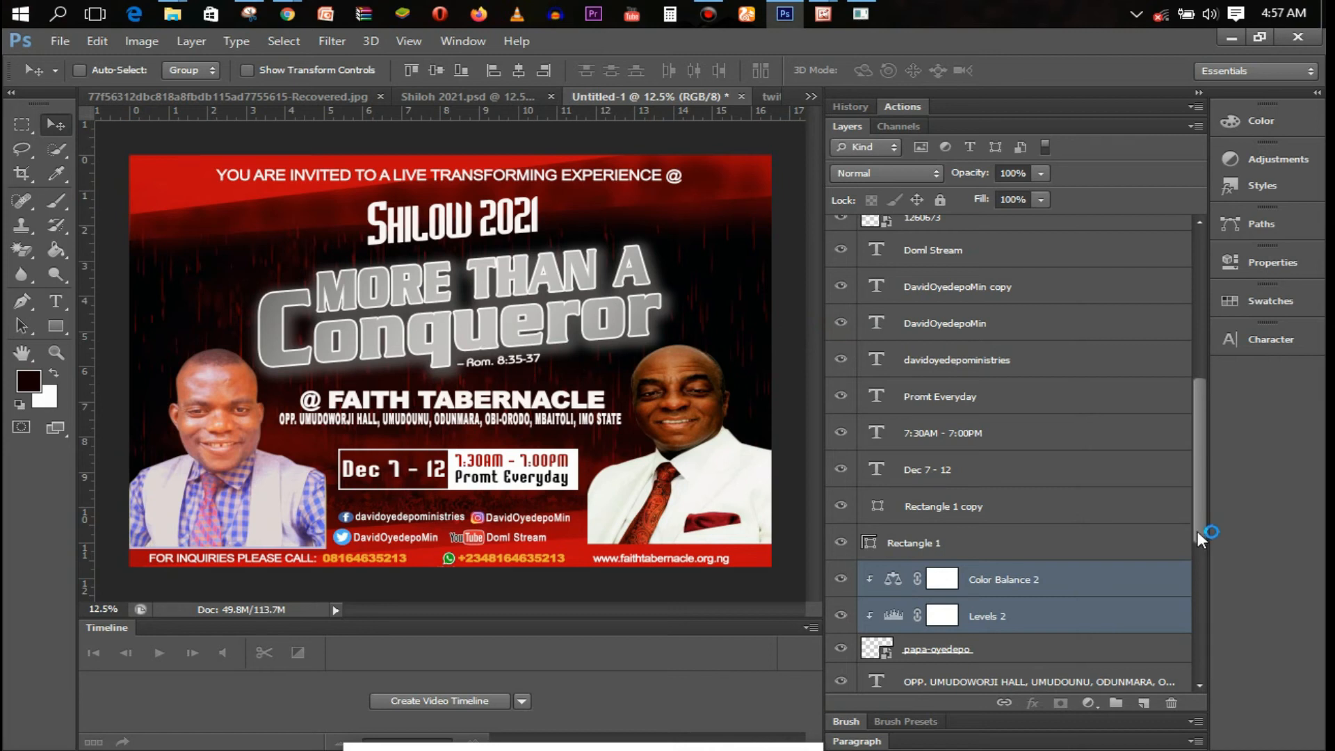
left_click_drag(1205, 506, 1211, 529)
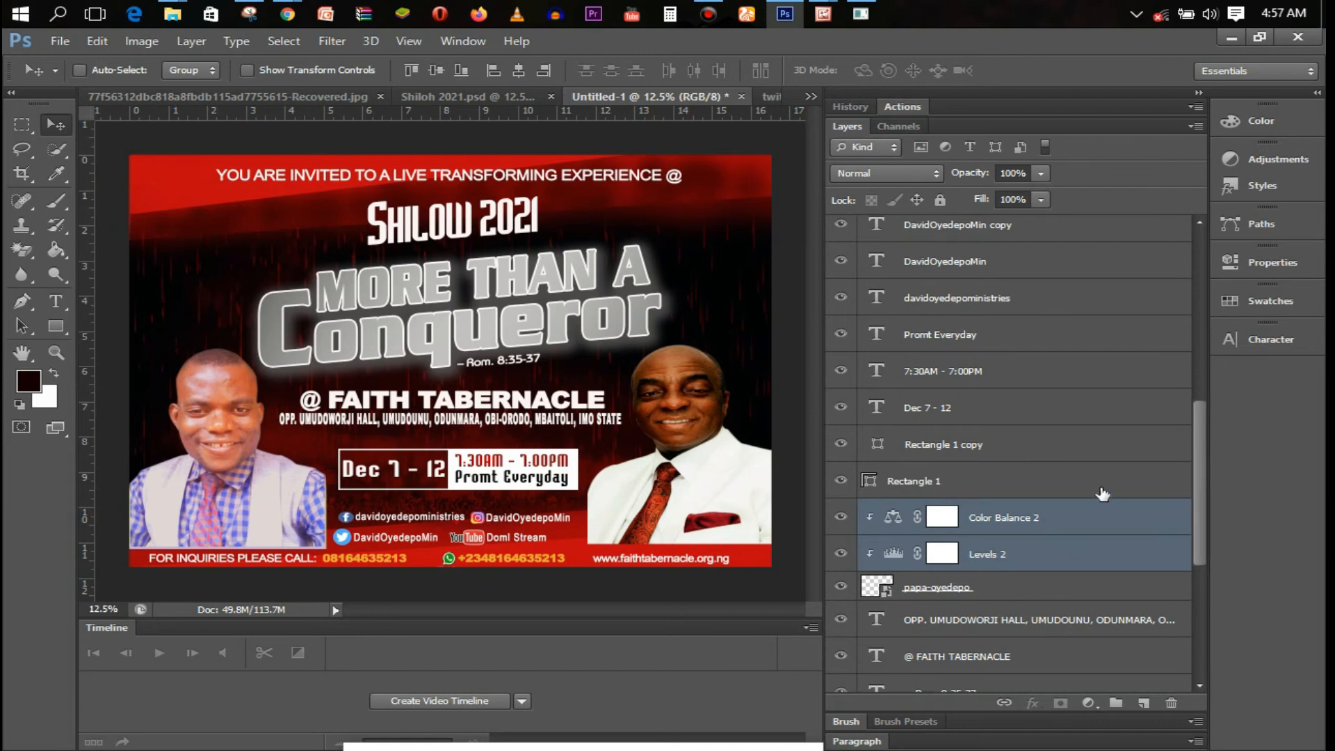
left_click_drag(1199, 481, 1224, 281)
left_click_drag(1193, 323, 1215, 501)
left_click(1002, 561)
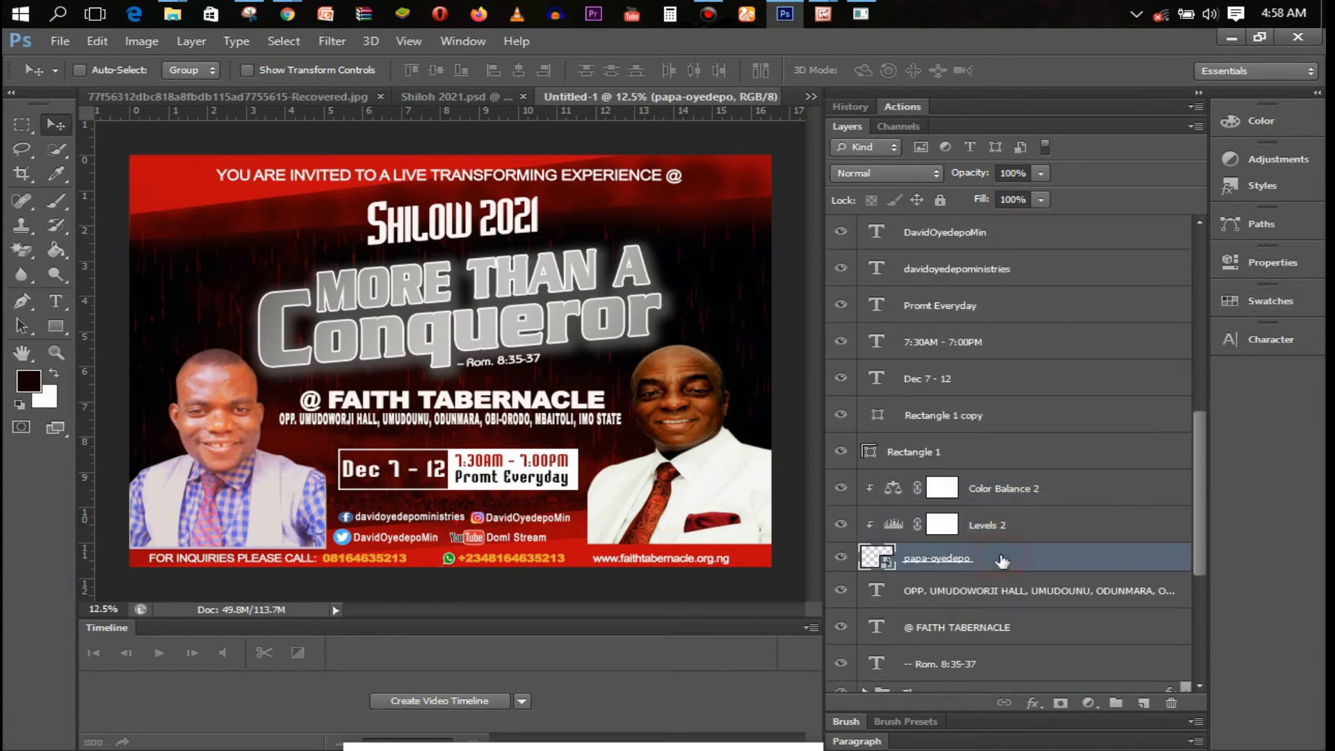
On a clipped new layer, paint sampled dark red across the bottom of the white suit
left_click(1142, 702)
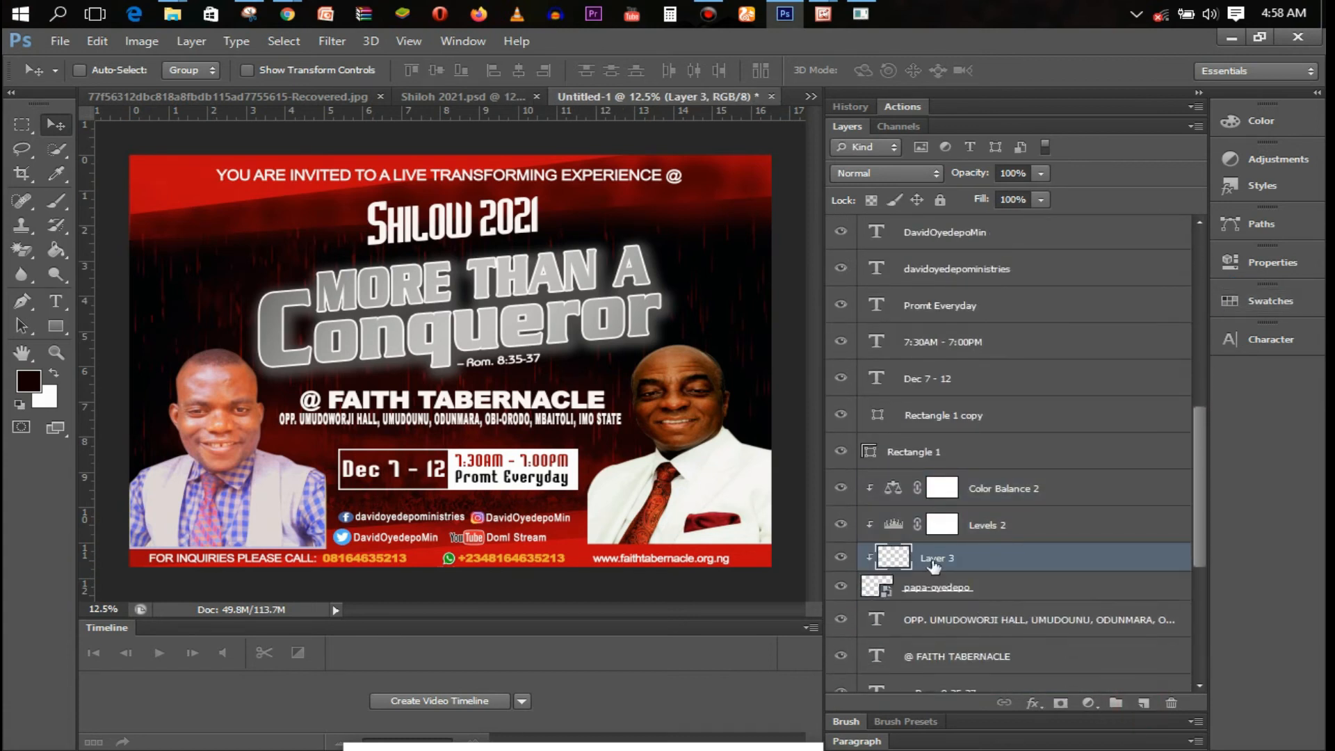
key("b")
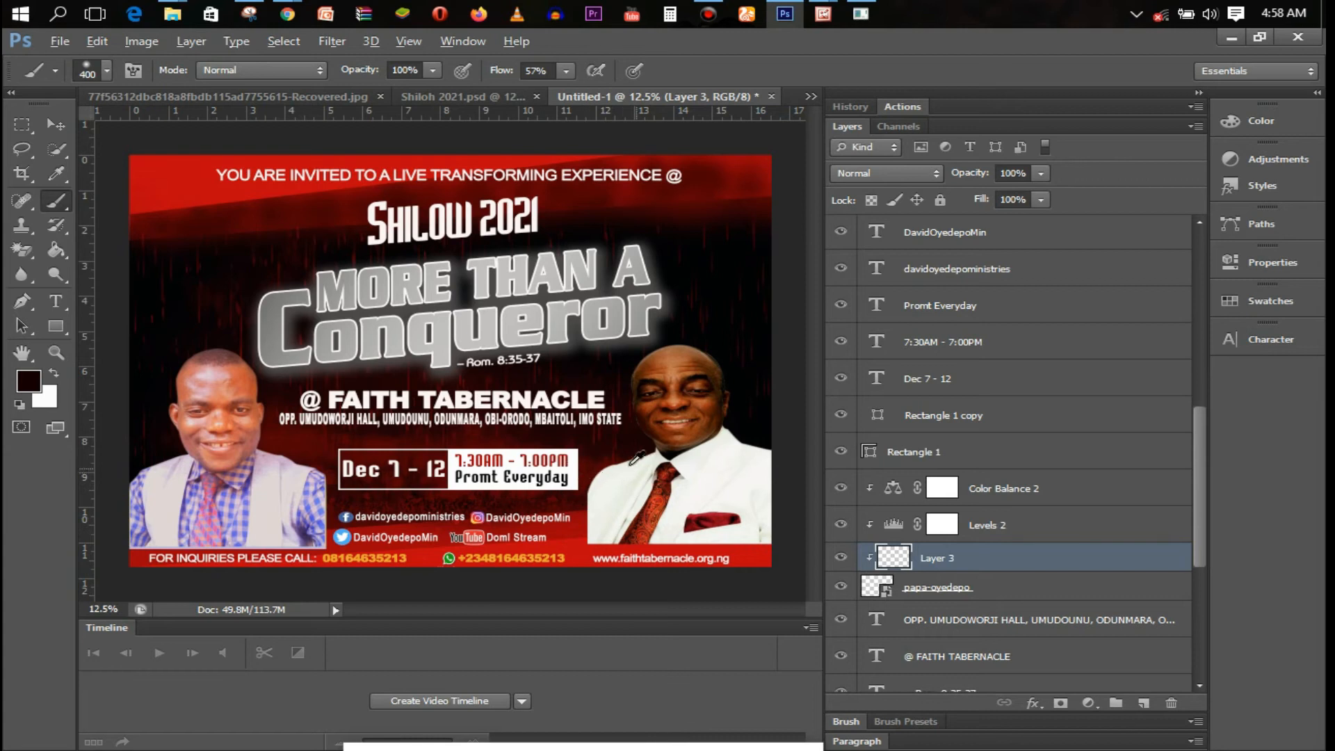
left_click(565, 501, "alt")
left_click(566, 70)
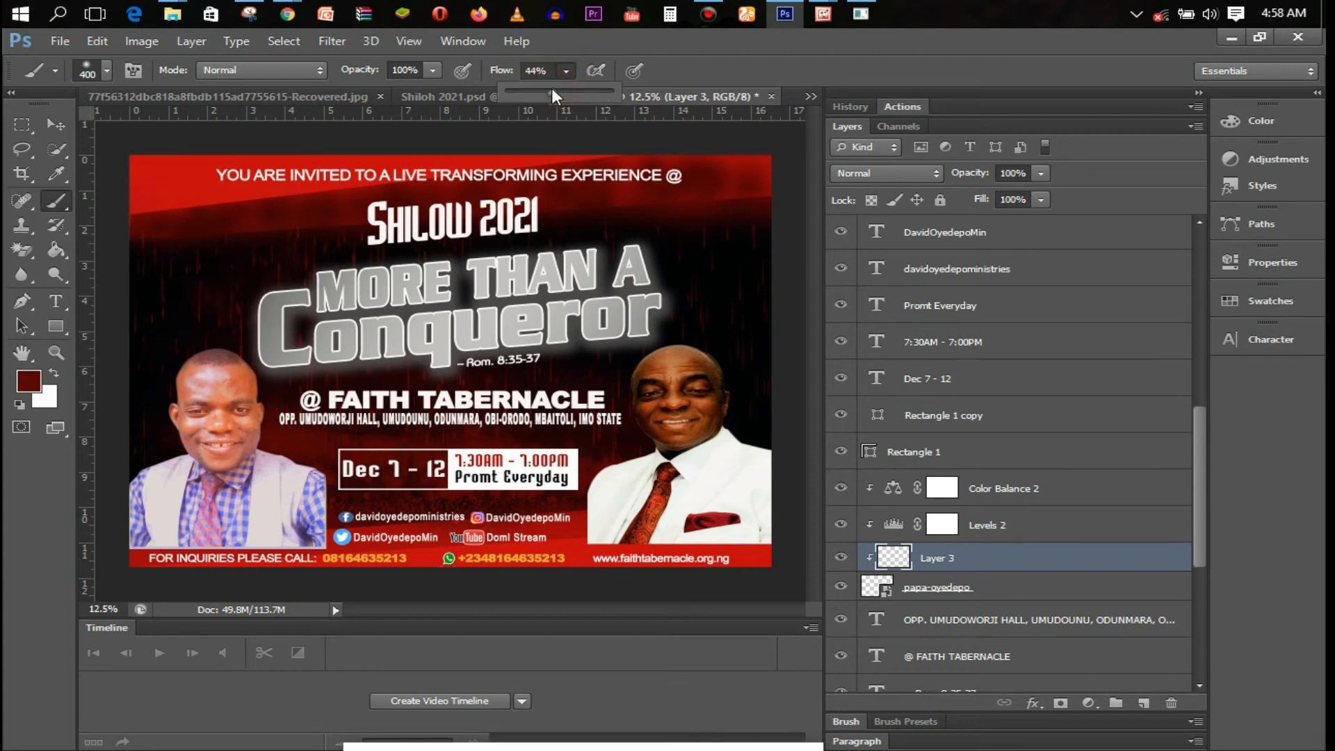
left_click(107, 72)
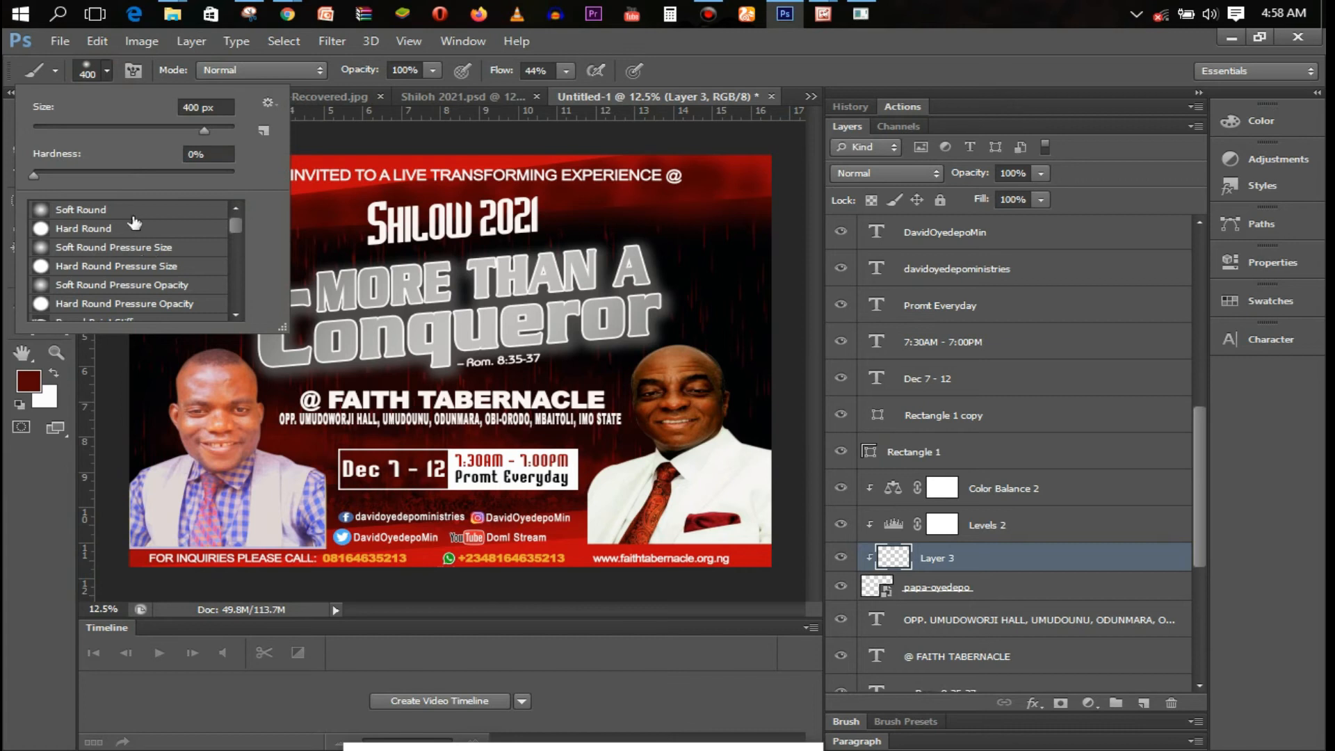
mouse_move(669, 535)
left_mouse_down()
mouse_move(581, 532)
mouse_move(744, 545)
mouse_move(776, 520)
mouse_move(603, 532)
mouse_move(572, 521)
mouse_move(587, 551)
mouse_move(582, 537)
mouse_move(774, 531)
mouse_move(741, 521)
mouse_move(599, 536)
mouse_move(751, 533)
left_mouse_up()
mouse_move(600, 515)
left_mouse_down()
mouse_move(638, 528)
mouse_move(797, 502)
left_mouse_up()
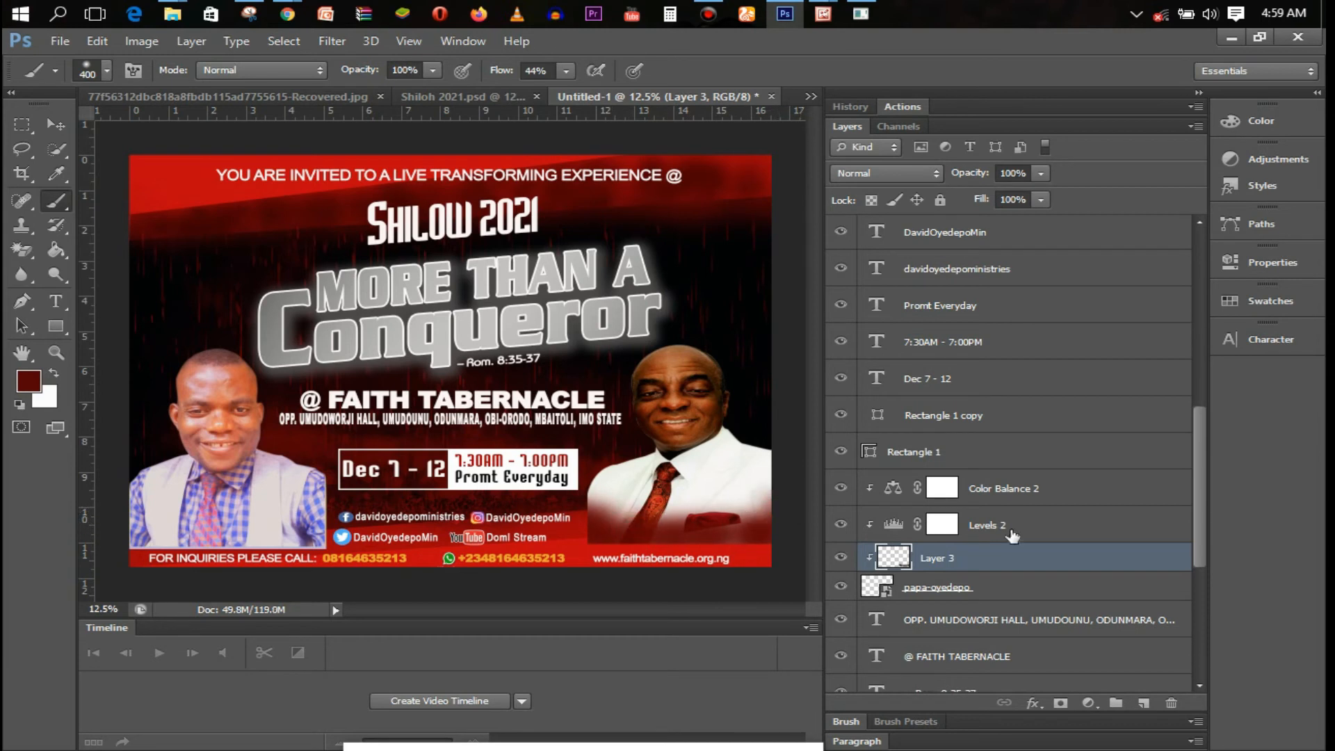
Set the red paint layer's opacity to 68%
left_click(1041, 178)
left_click_drag(1013, 190, 1011, 193)
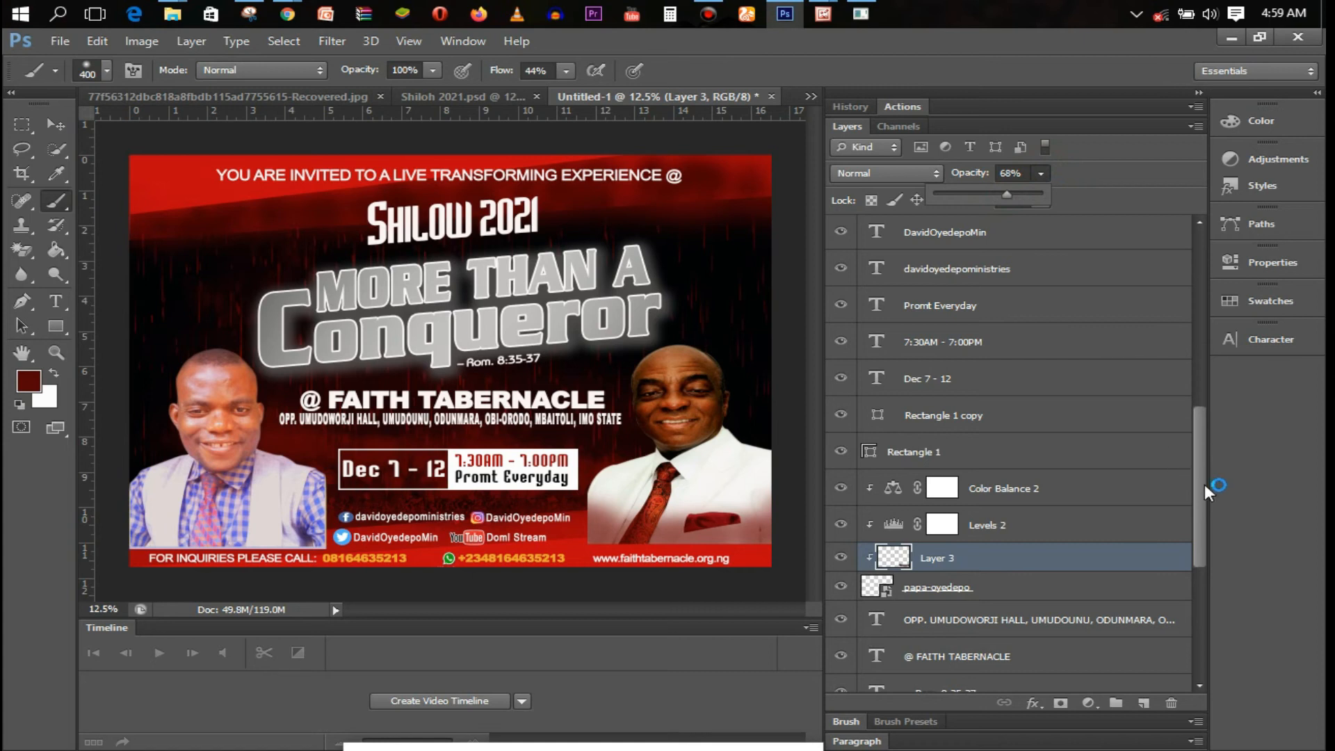
left_click_drag(1204, 482, 1211, 341)
left_click(1120, 357)
double_click(1120, 359)
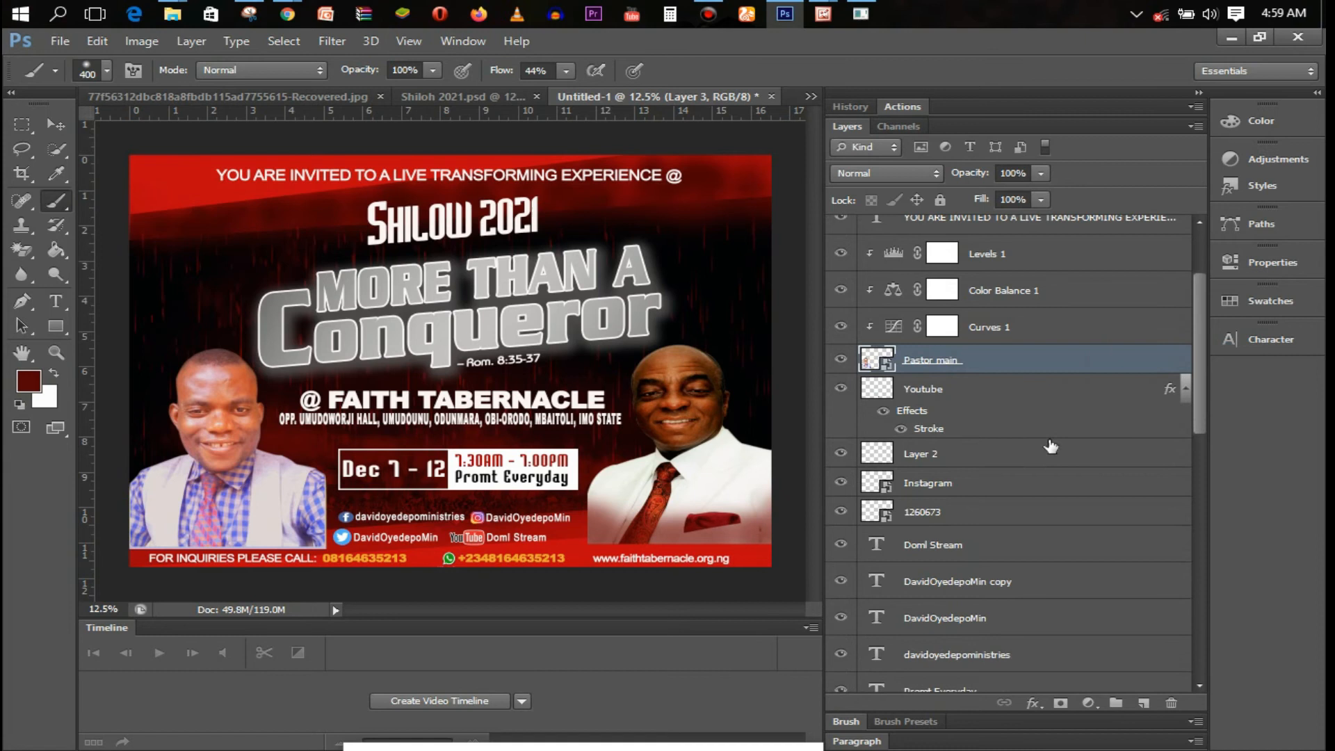
Paint dark red along the bottom of Pastor main on a clipped layer at 81% opacity
left_click(1304, 116)
left_click(1143, 703)
mouse_move(313, 533)
left_mouse_down()
mouse_move(113, 527)
mouse_move(139, 543)
mouse_move(249, 544)
mouse_move(328, 527)
mouse_move(126, 537)
mouse_move(129, 526)
mouse_move(236, 529)
mouse_move(135, 525)
mouse_move(323, 515)
mouse_move(98, 510)
left_mouse_up()
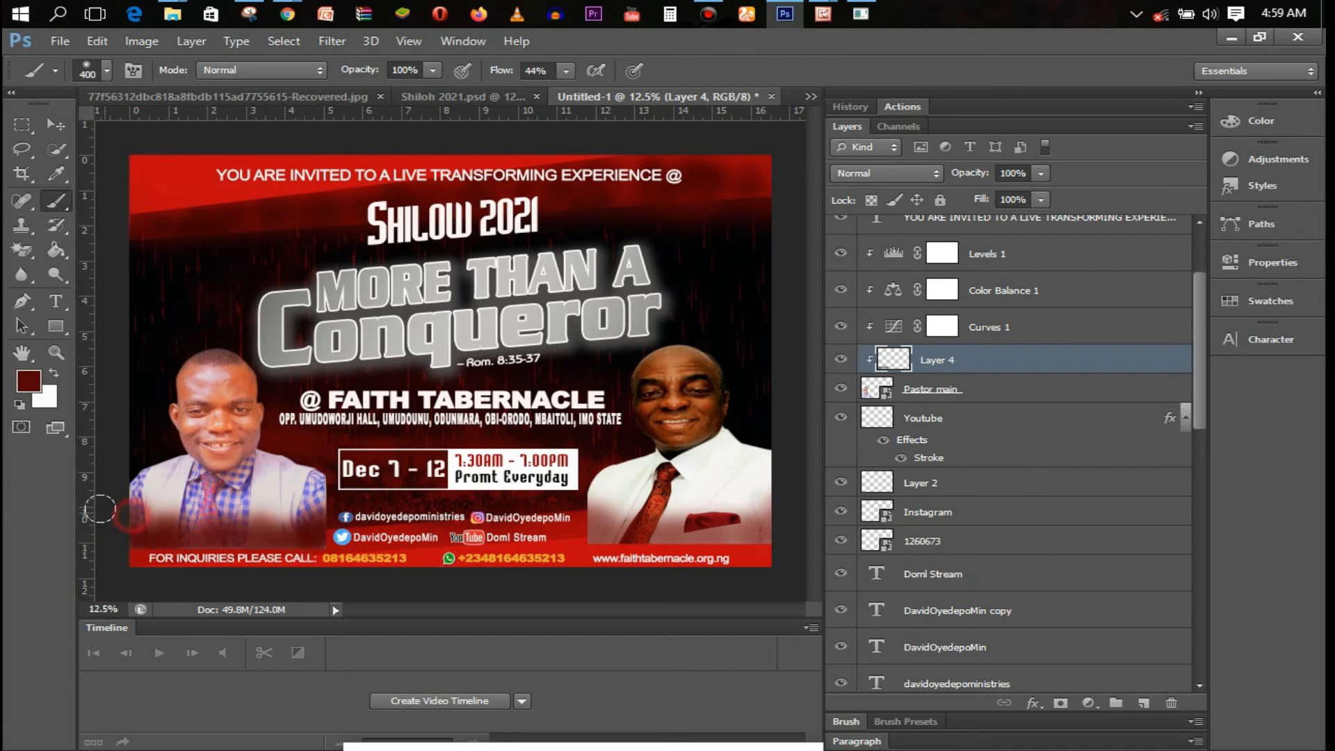
left_click(1040, 174)
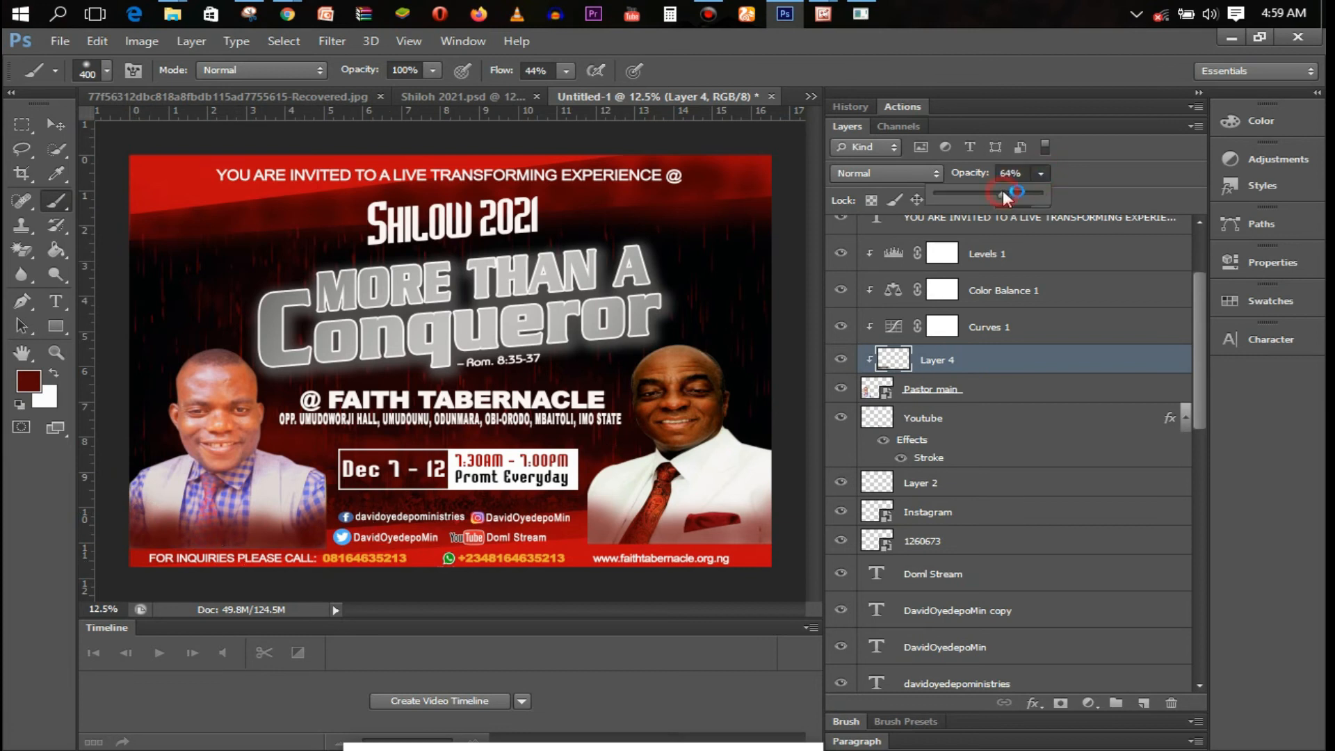
left_click_drag(1003, 190, 1012, 190)
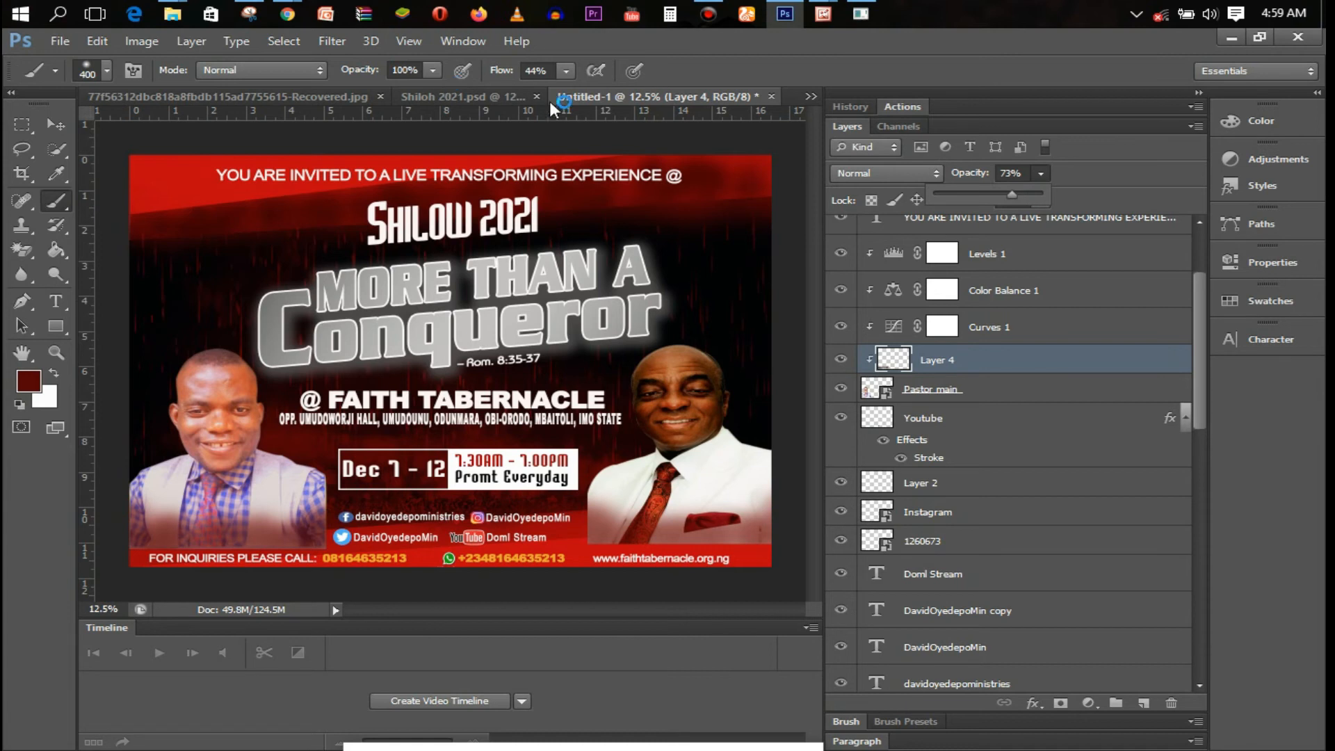
left_click_drag(1018, 194, 1021, 193)
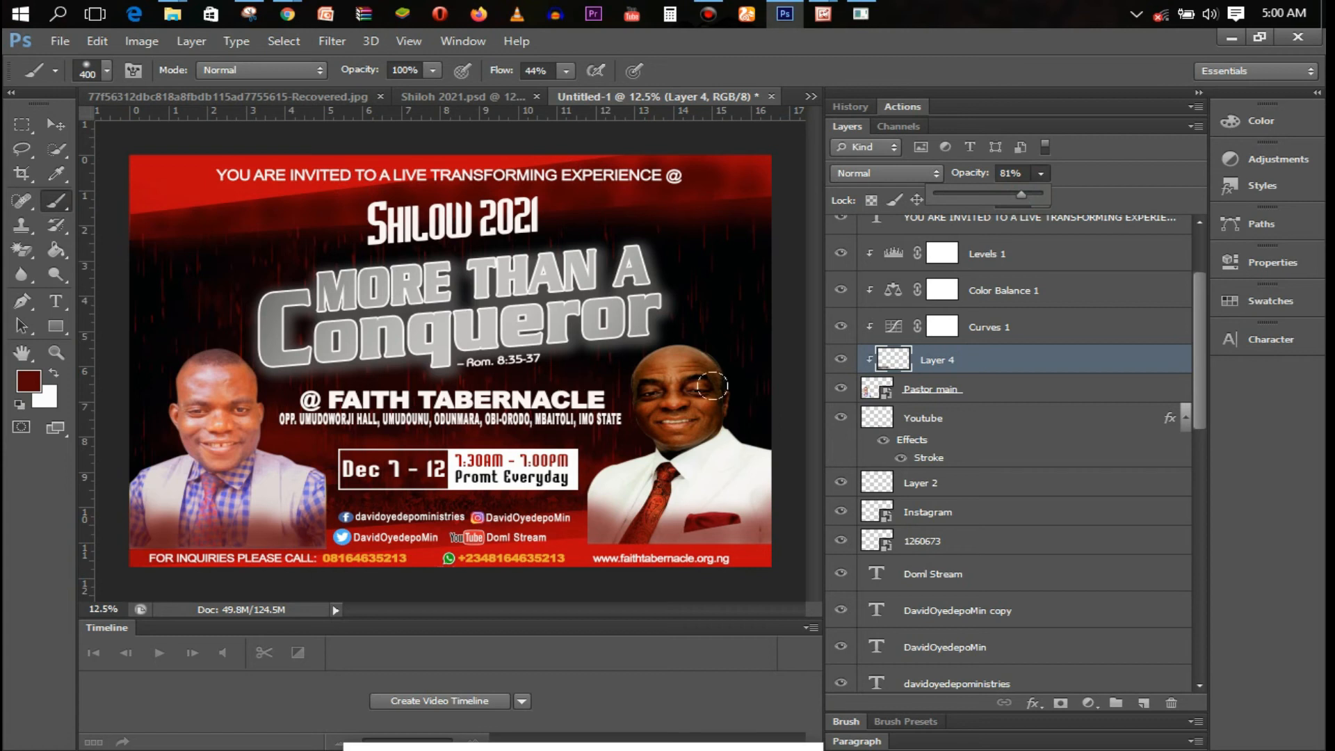
key("t")
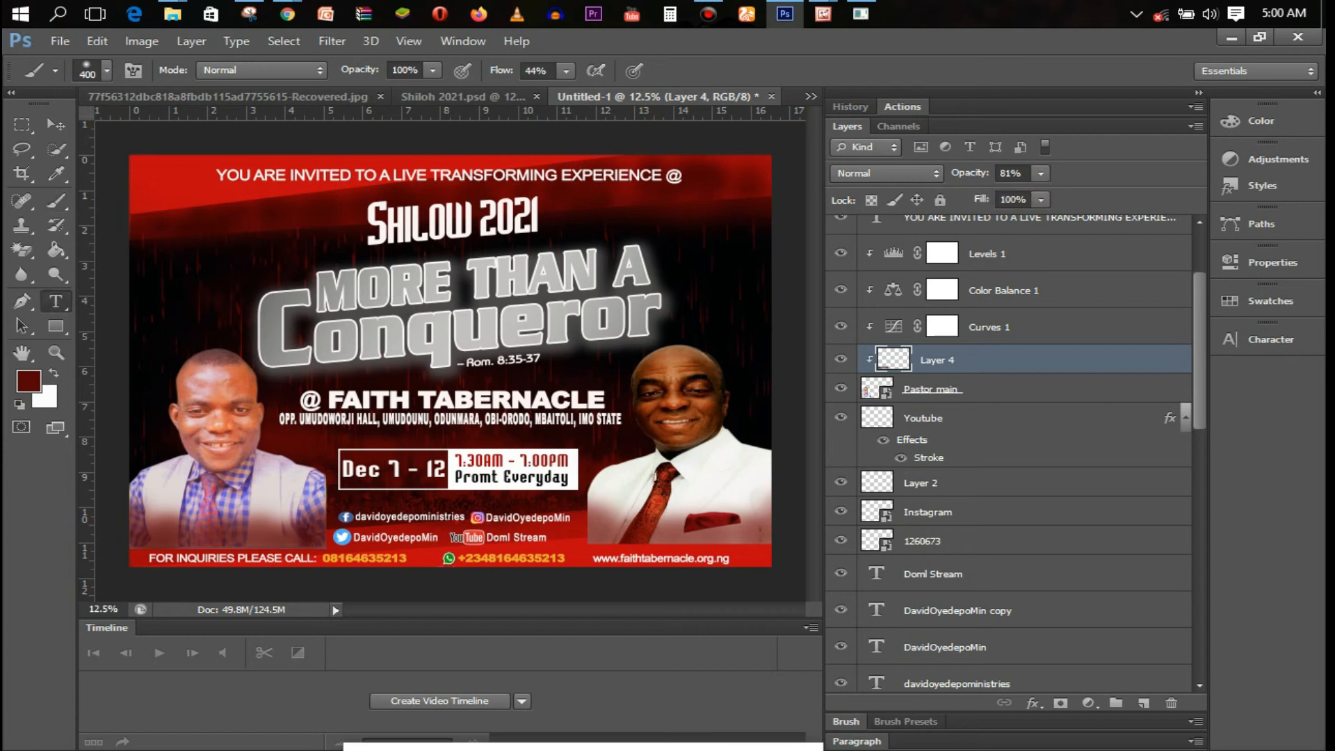
Set the type to Arrus BT at 30 pt
left_click(624, 496)
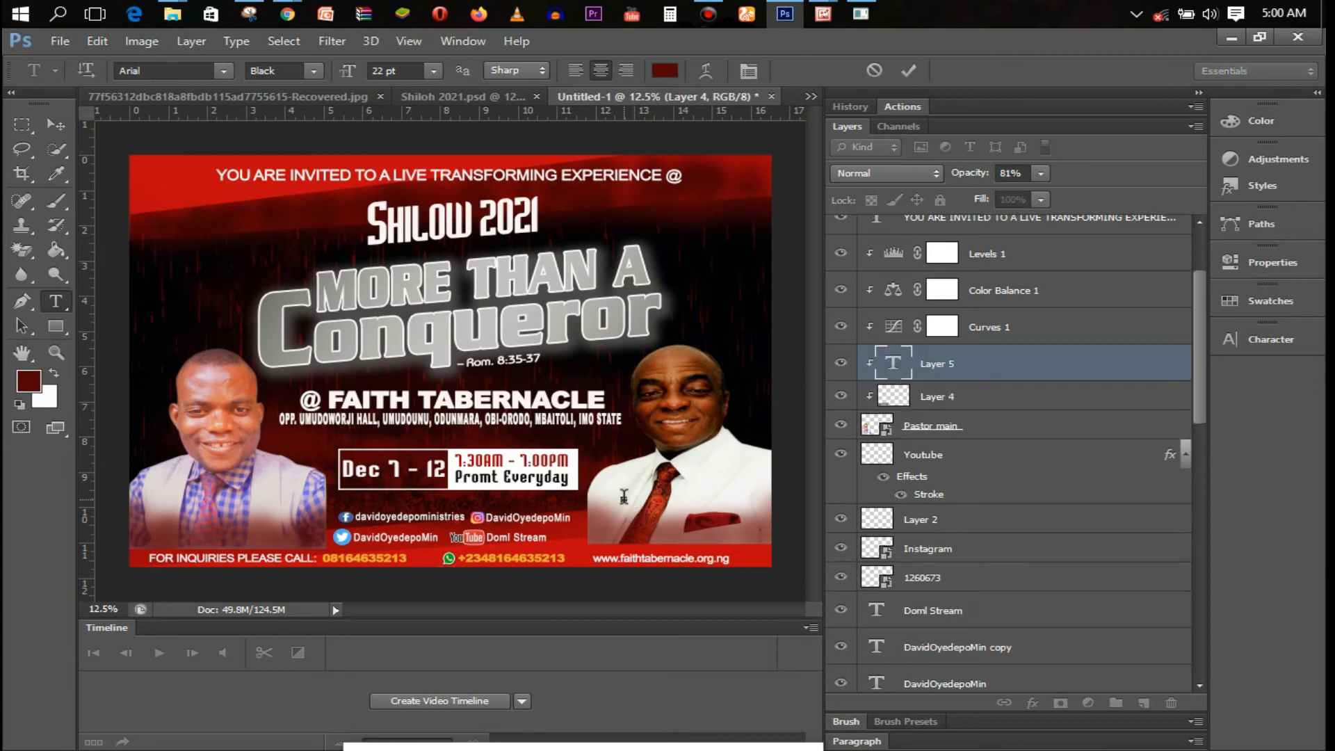
left_click(169, 73)
left_click(167, 71)
type("ar")
left_click(224, 71)
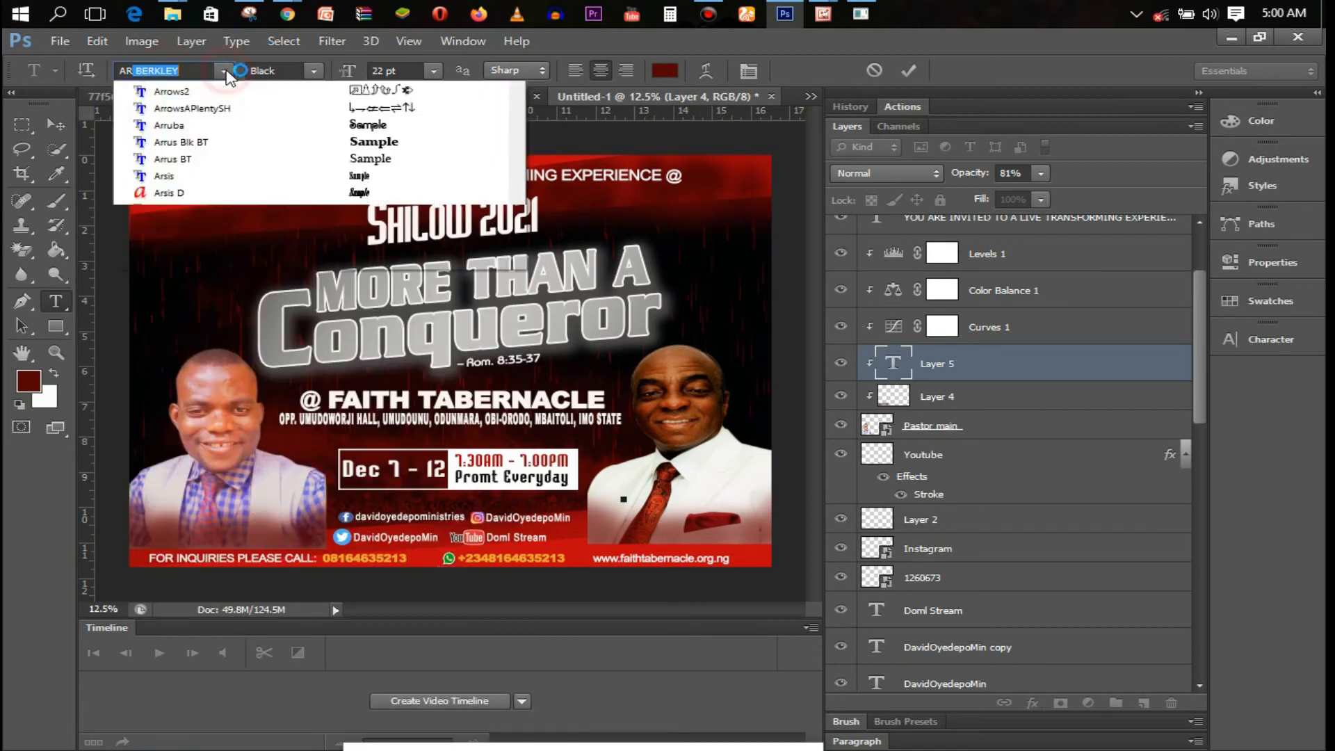
mouse_move(517, 167)
left_mouse_down()
mouse_move(519, 192)
mouse_move(514, 172)
left_mouse_up()
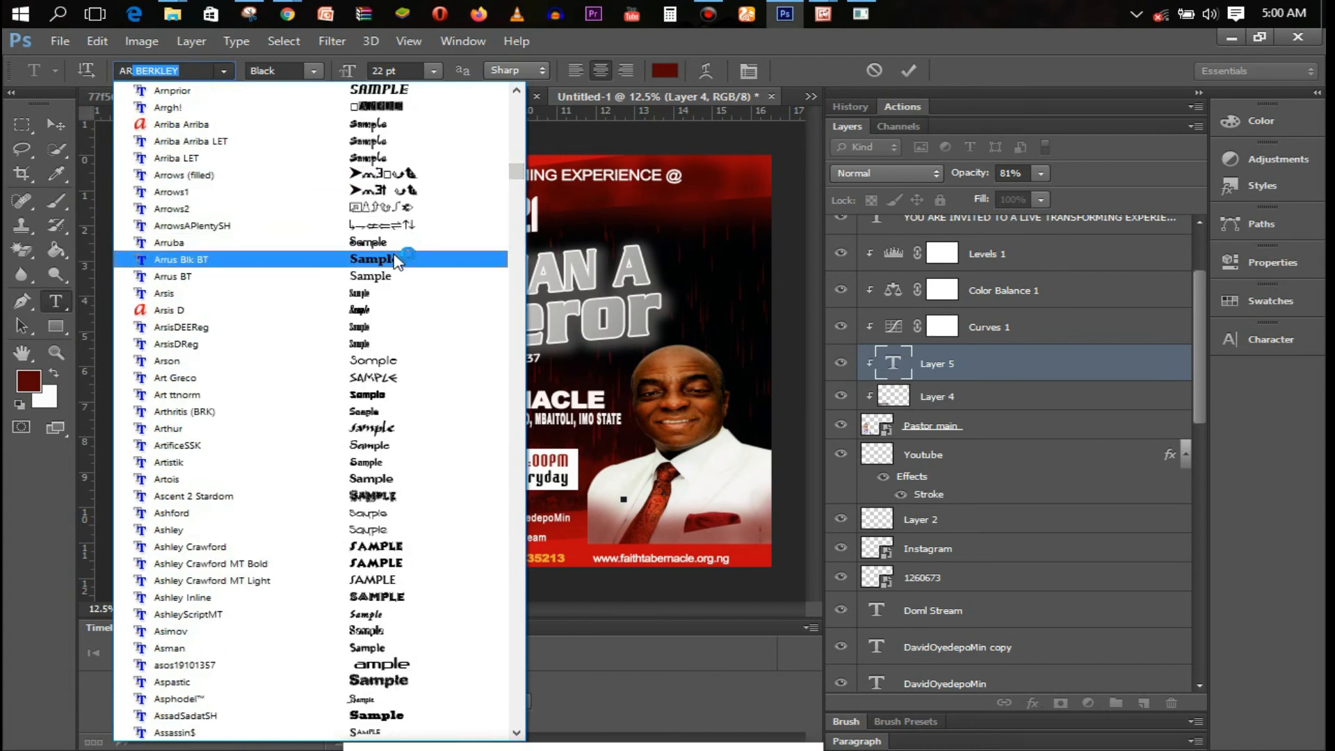
left_click(395, 276)
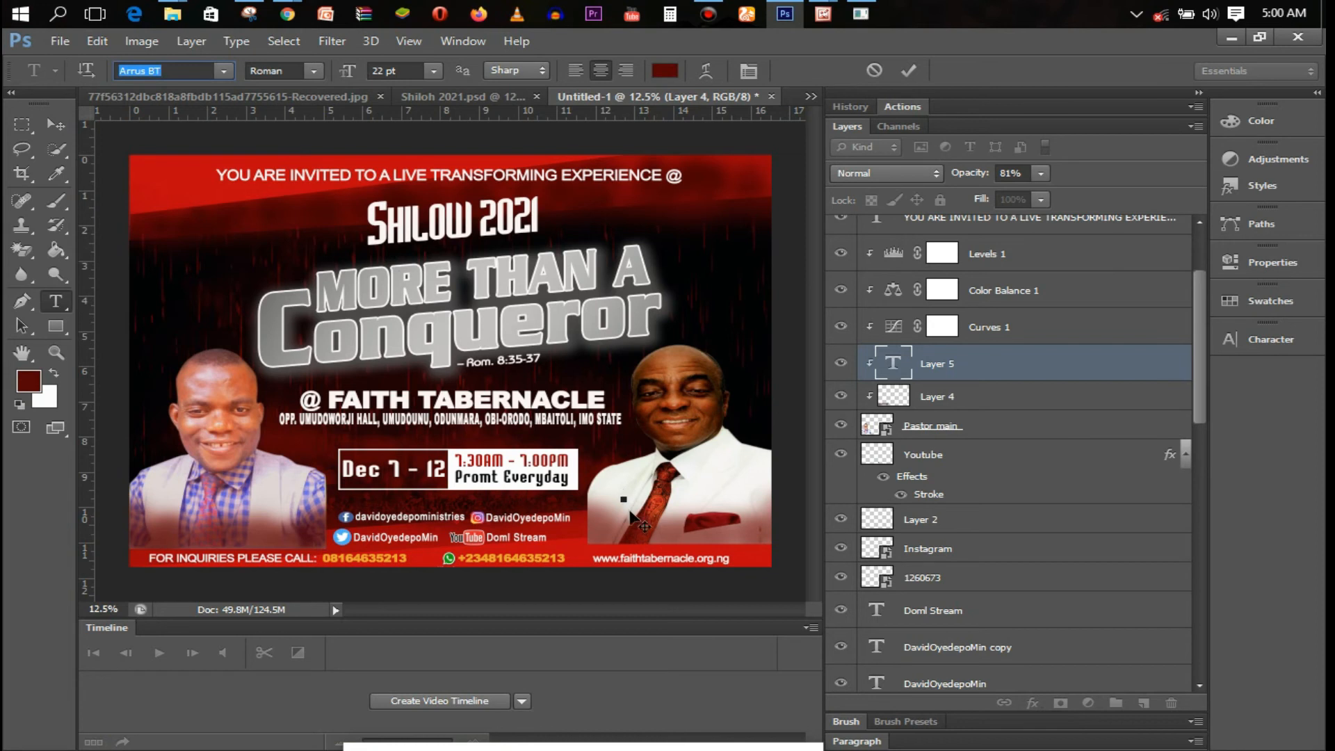
left_click(435, 71)
left_click(440, 325)
Delete the empty trial text layer, Layer 5
key("ctrl")
left_click(922, 363)
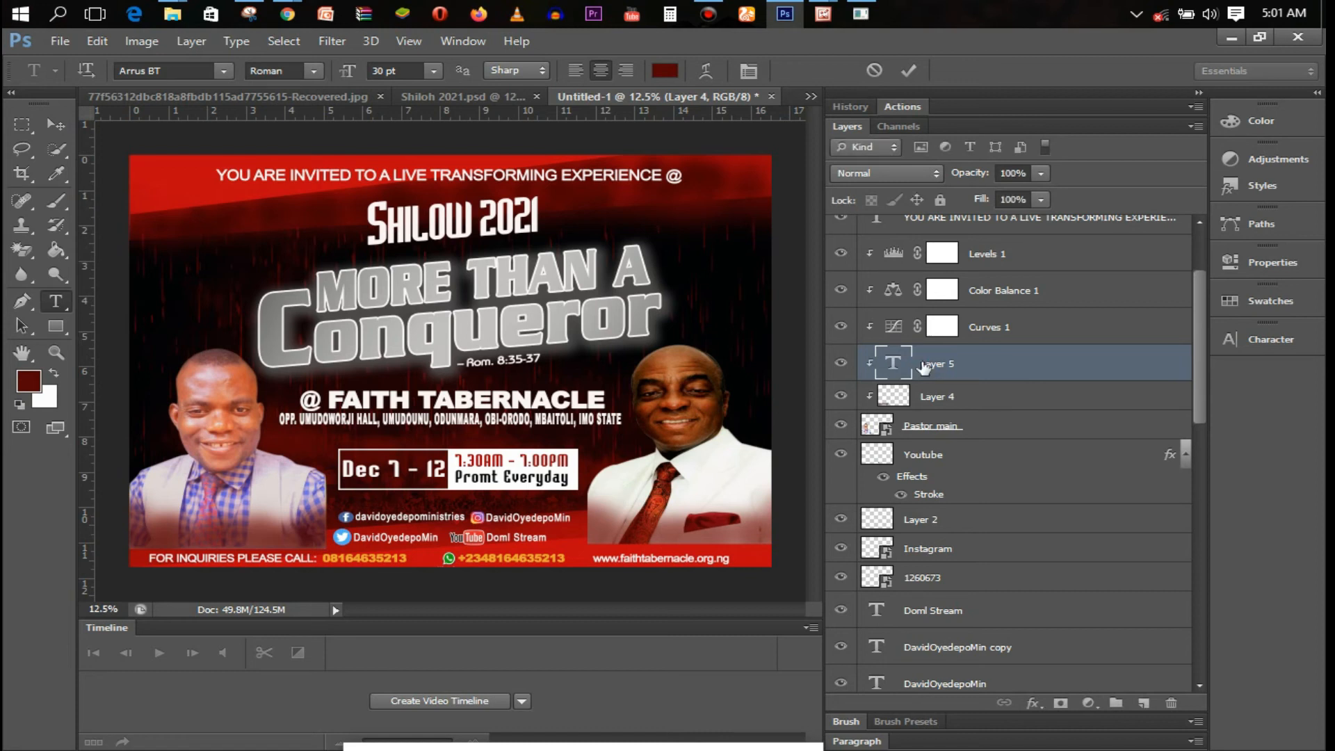
key("Delete")
left_click_drag(1200, 416, 1204, 269)
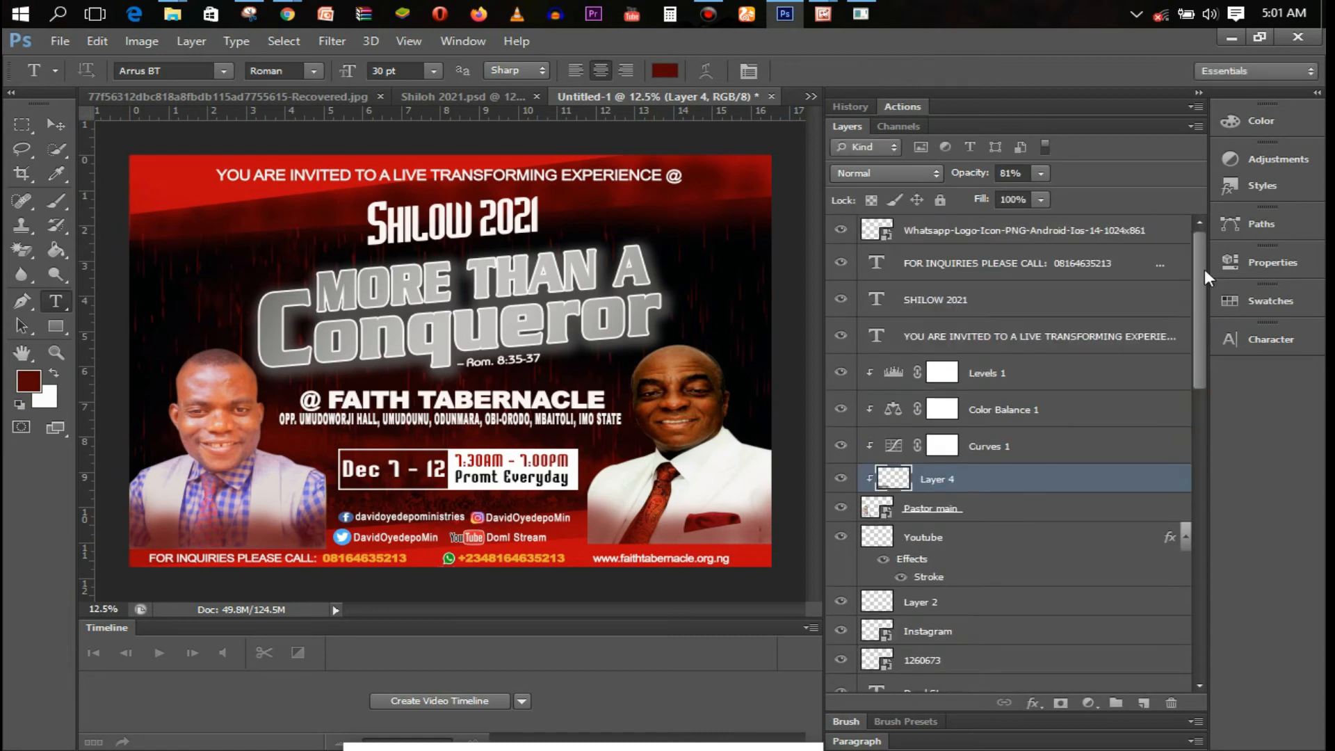
Type the speaker's first name and initial on the right portrait, with both initials at 36 pt
left_click(1008, 236)
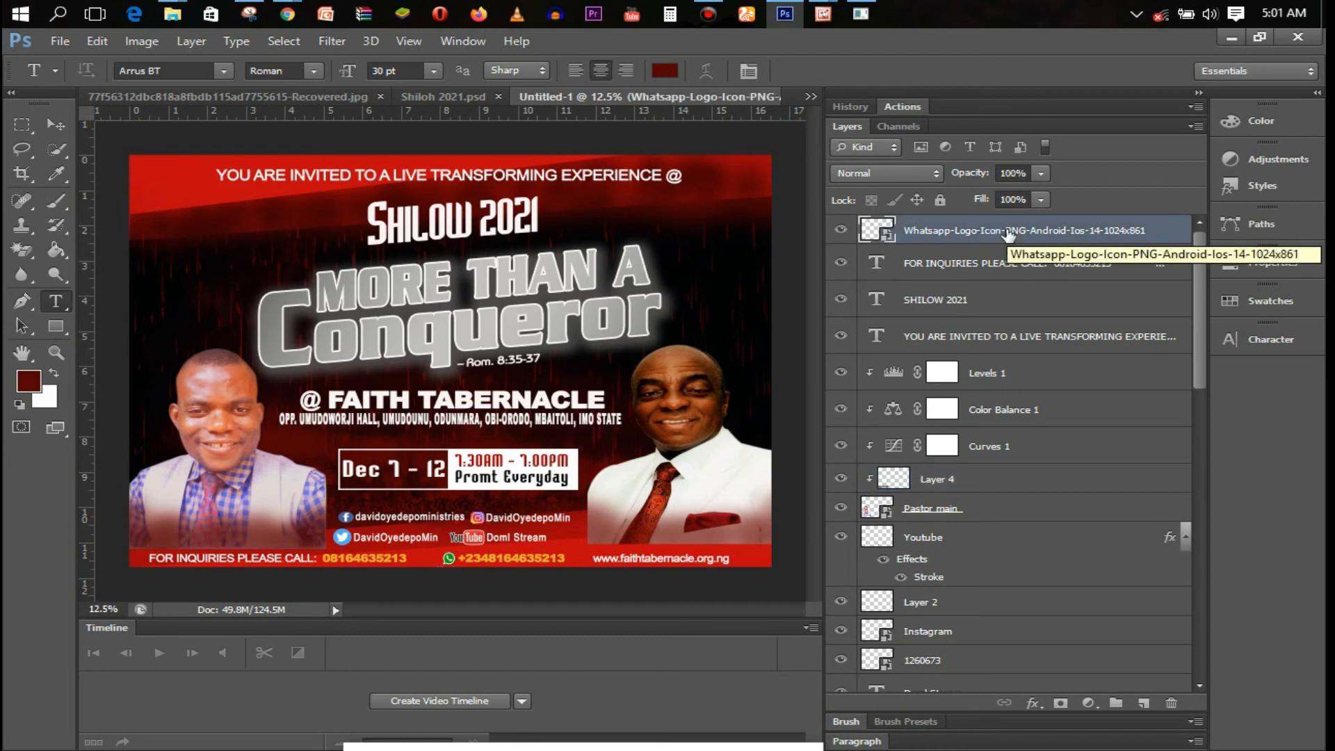
left_click(640, 516)
type("DAVID O.")
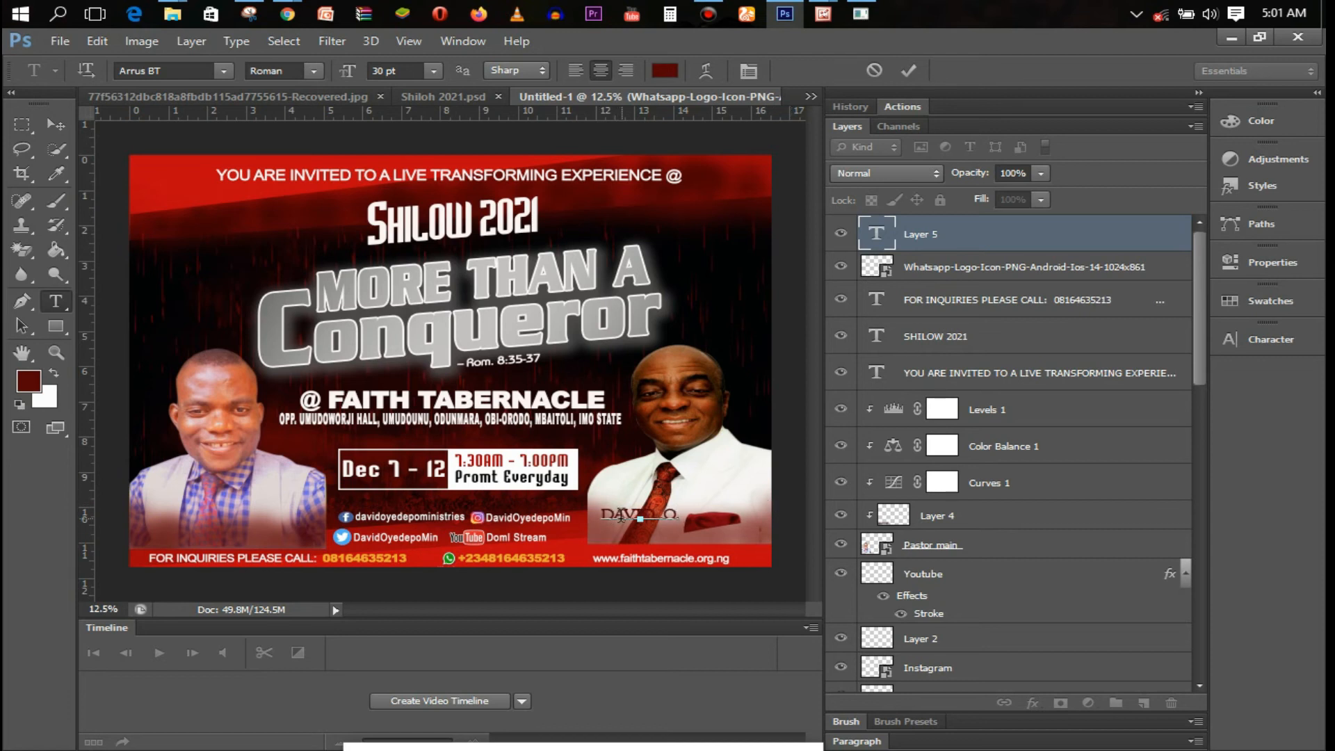
left_click_drag(612, 514, 599, 515)
left_click(435, 72)
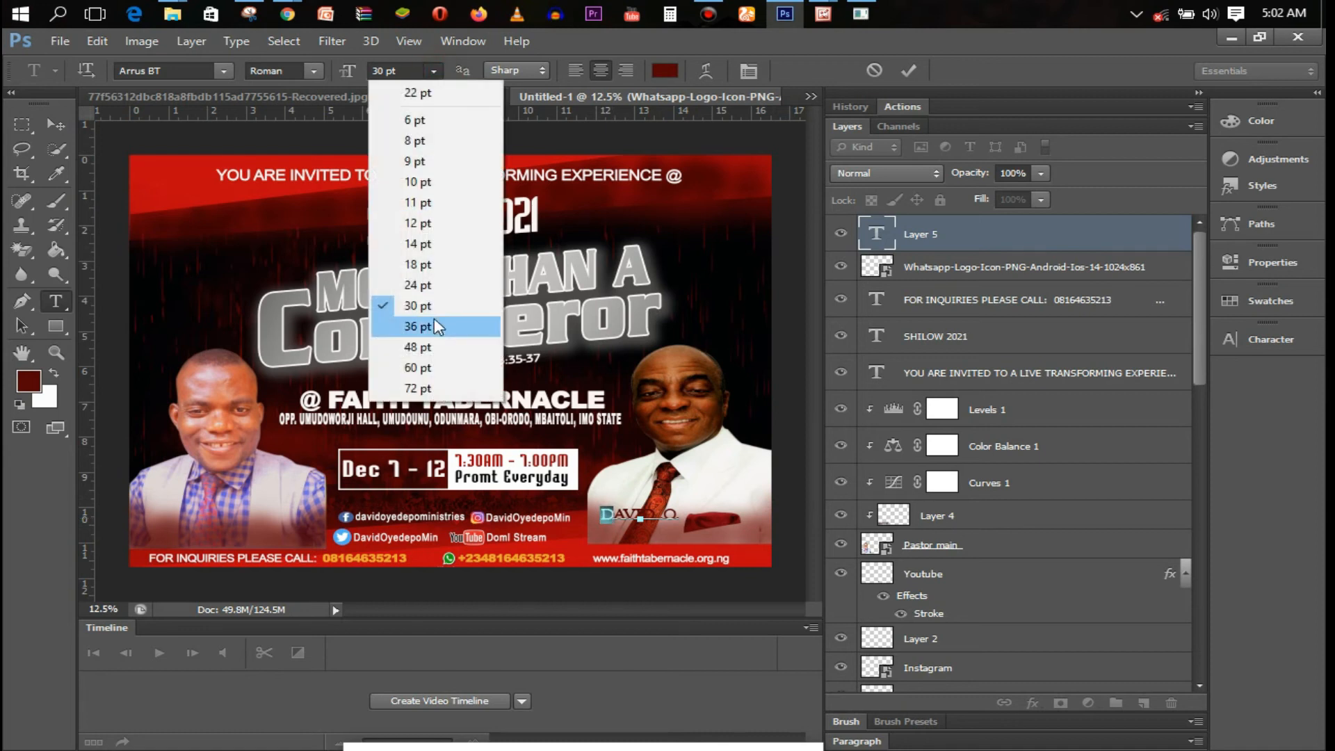
left_click(417, 326)
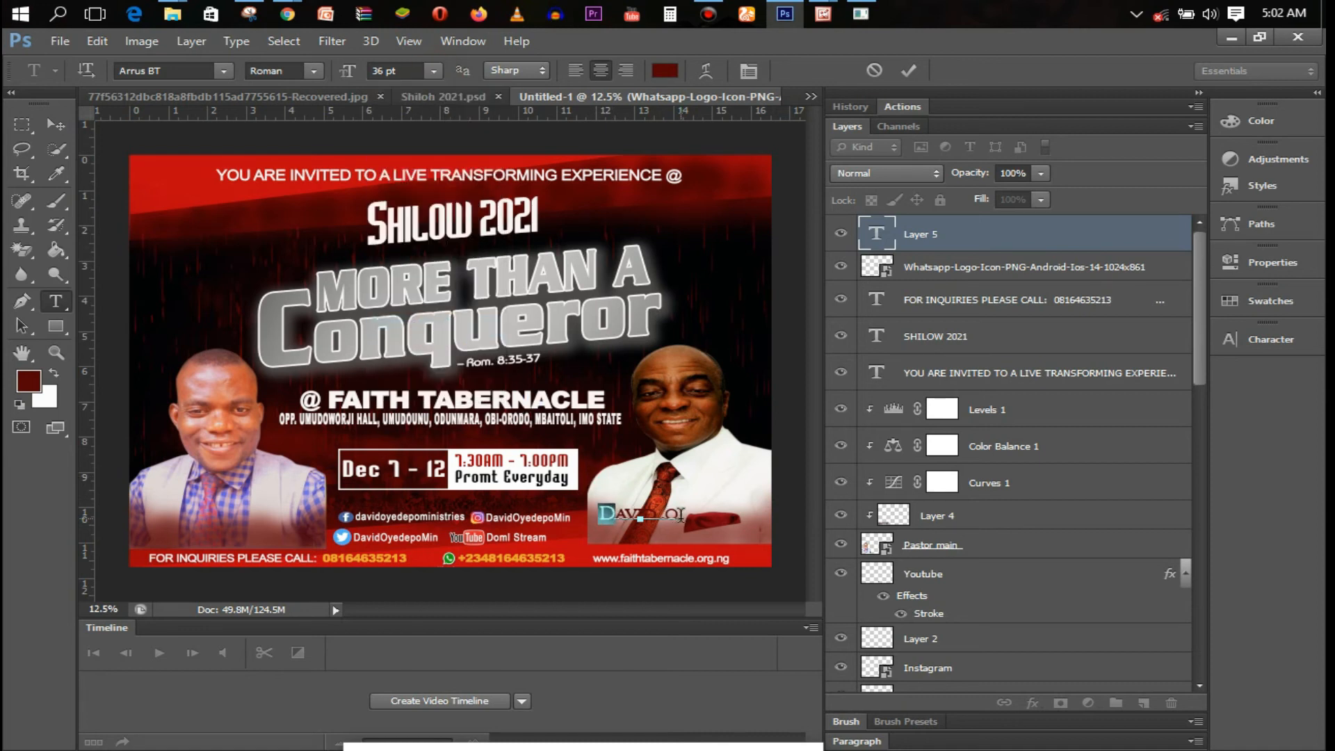
left_click_drag(678, 515, 661, 515)
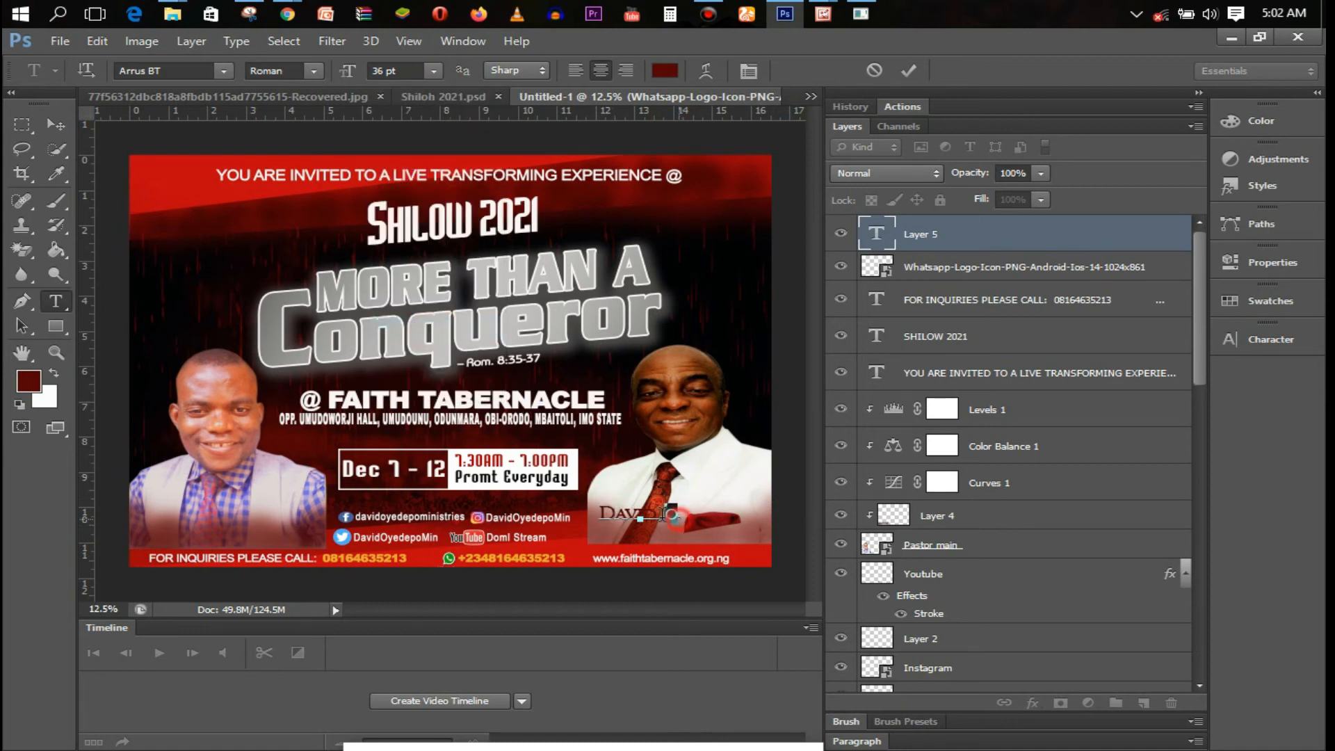
left_click(434, 71)
left_click(461, 331)
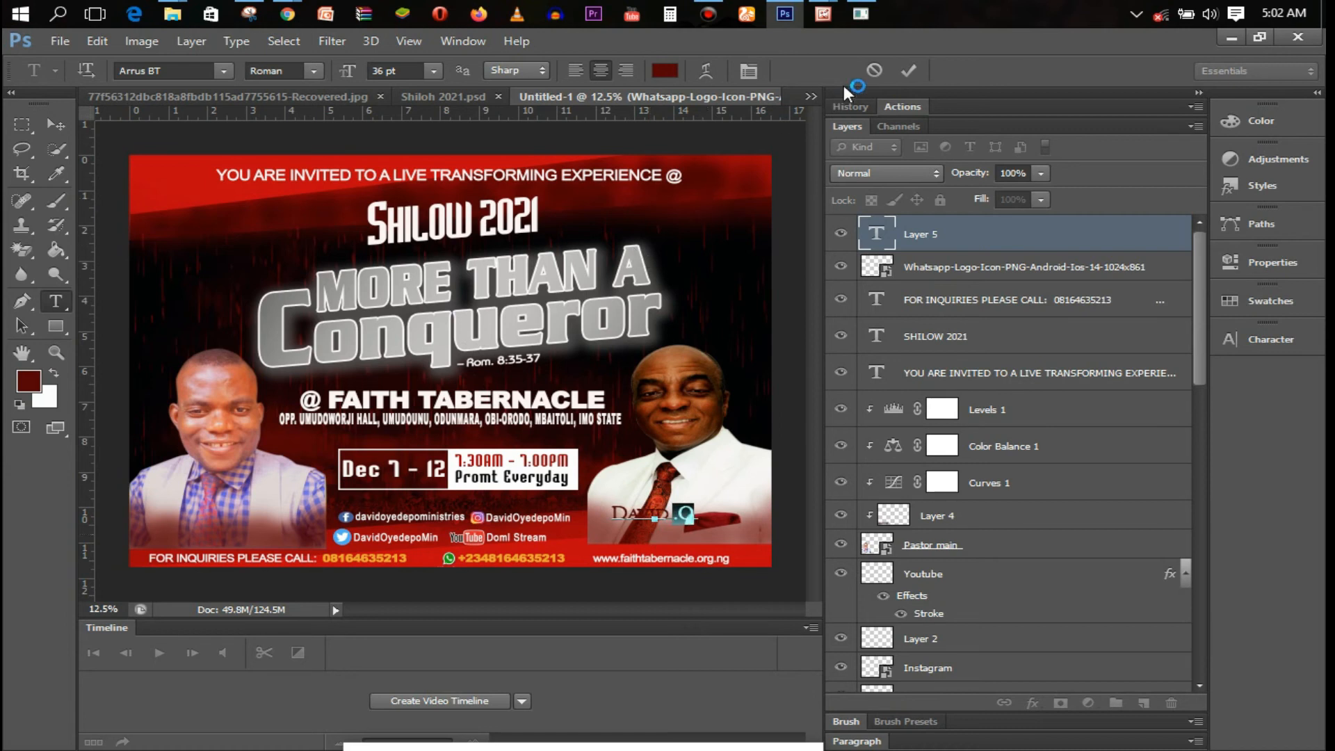
left_click_drag(671, 534, 686, 536)
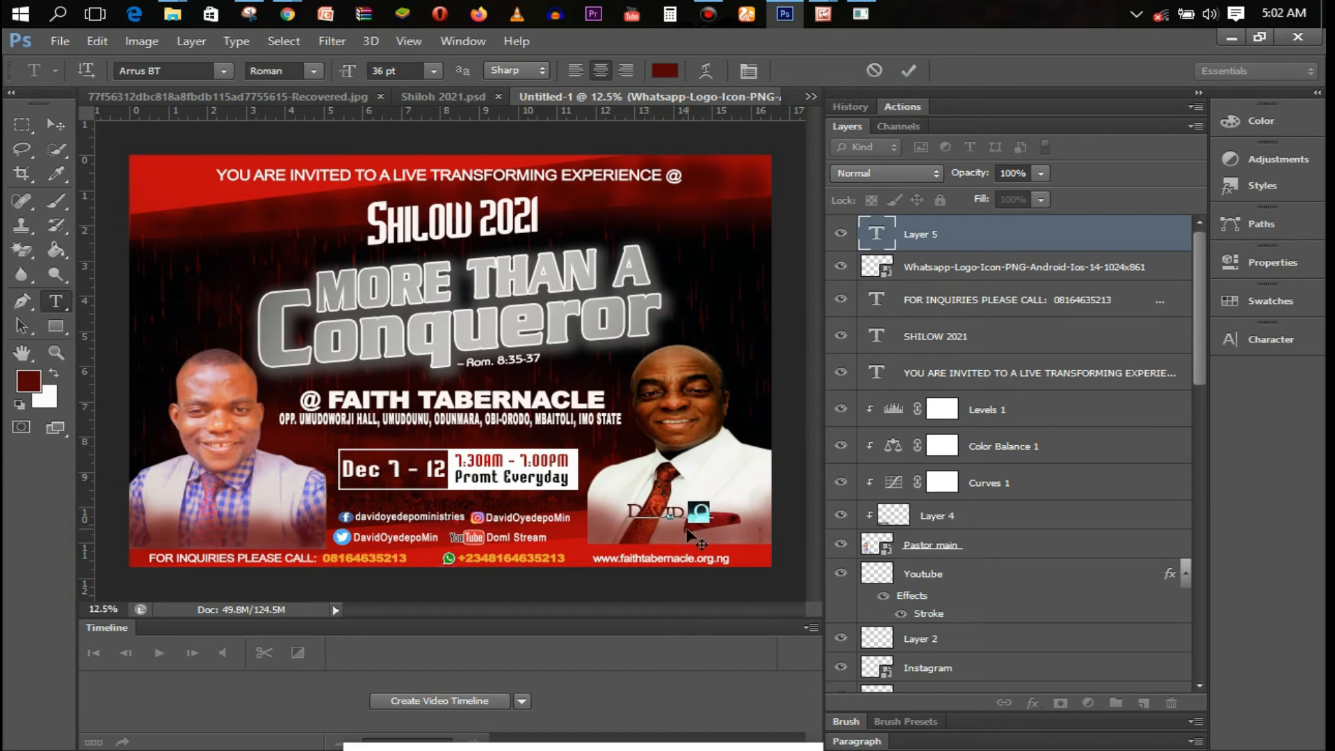
Make the whole caption white, commit it, and duplicate the text layer
key("ctrl+a")
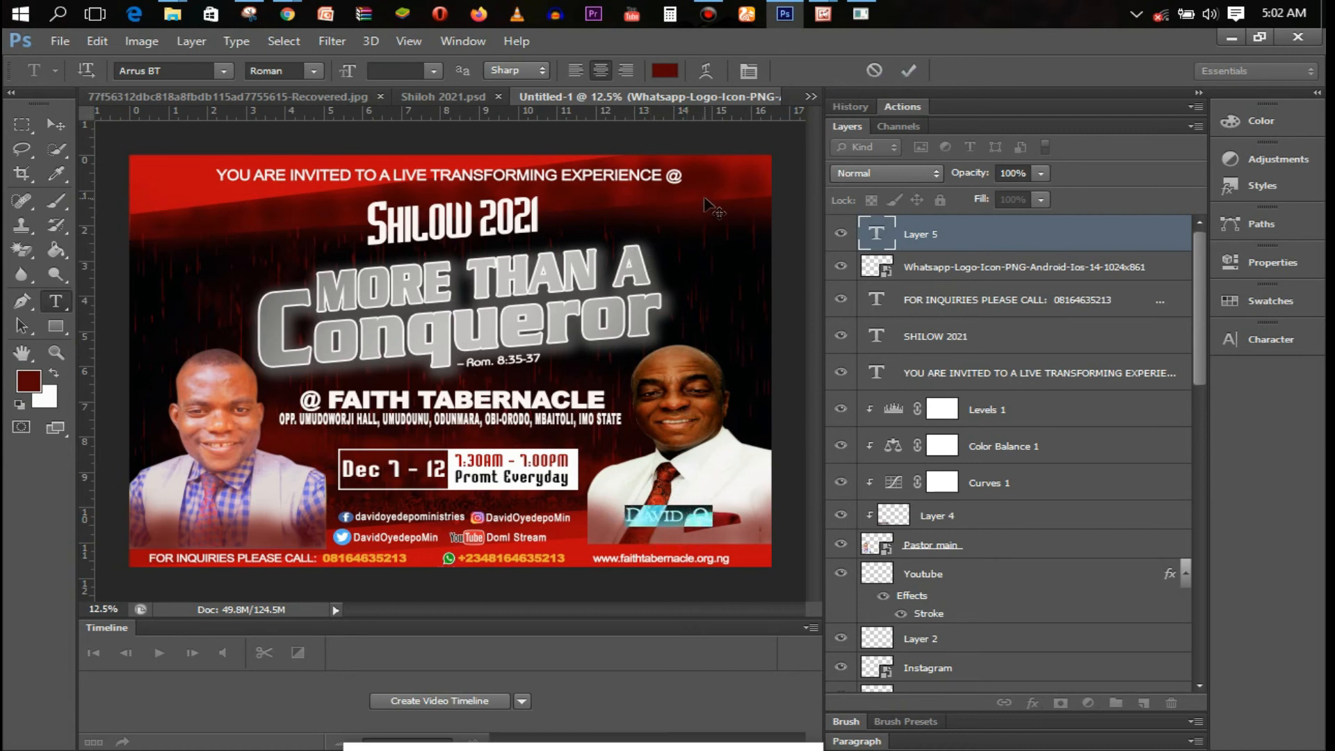
left_click(672, 71)
left_click(799, 178)
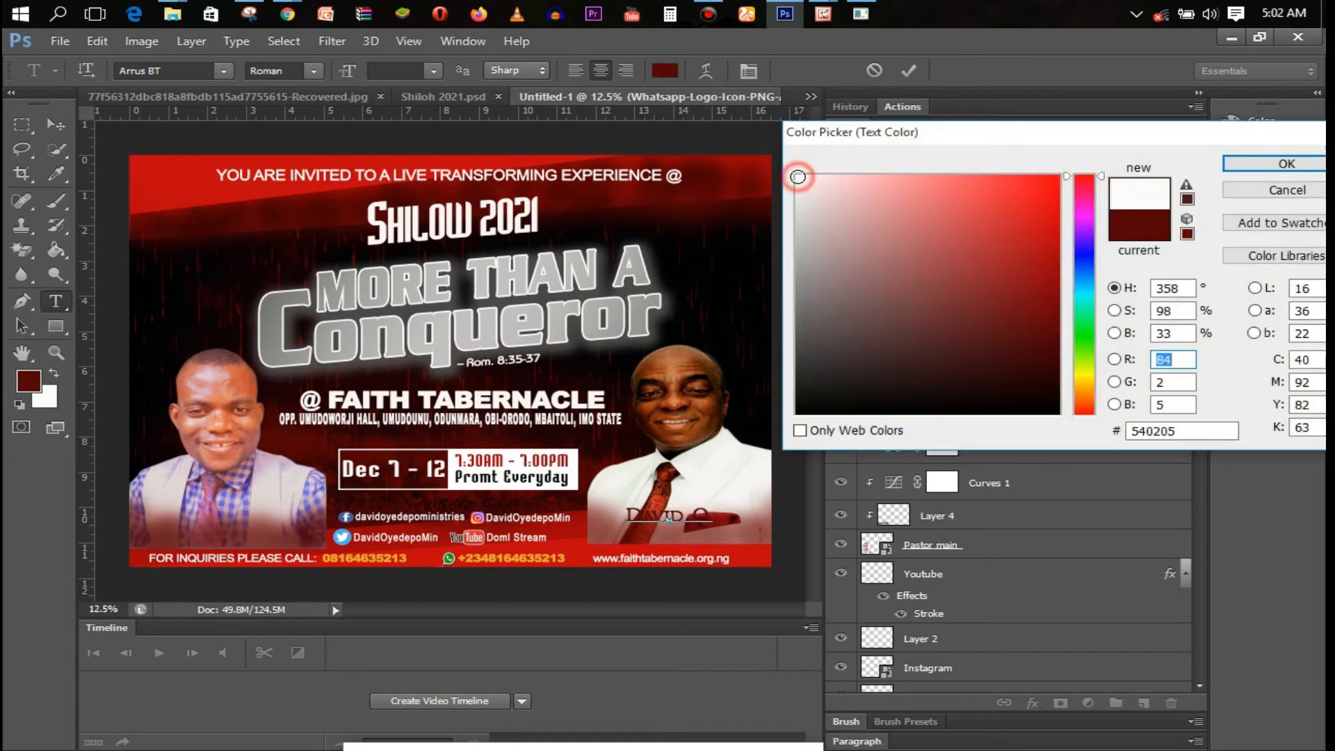
left_click(1287, 164)
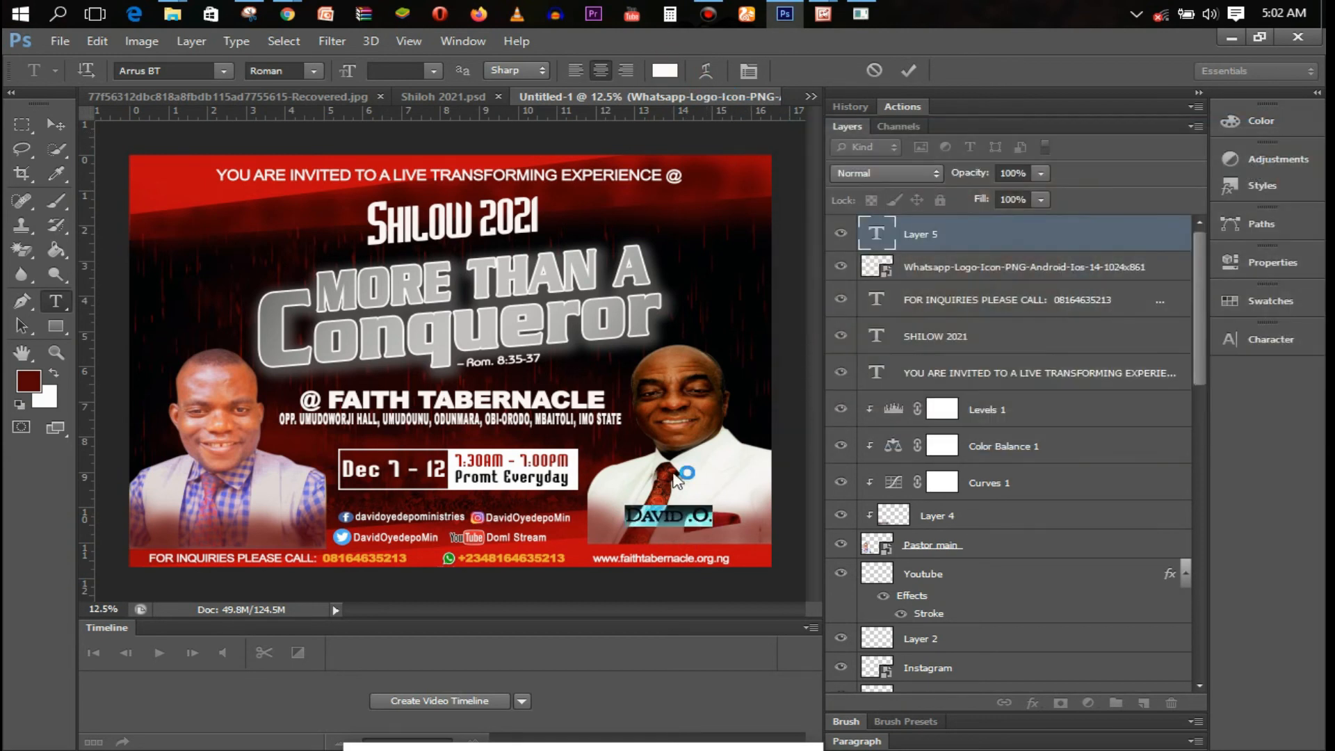
left_click(910, 70)
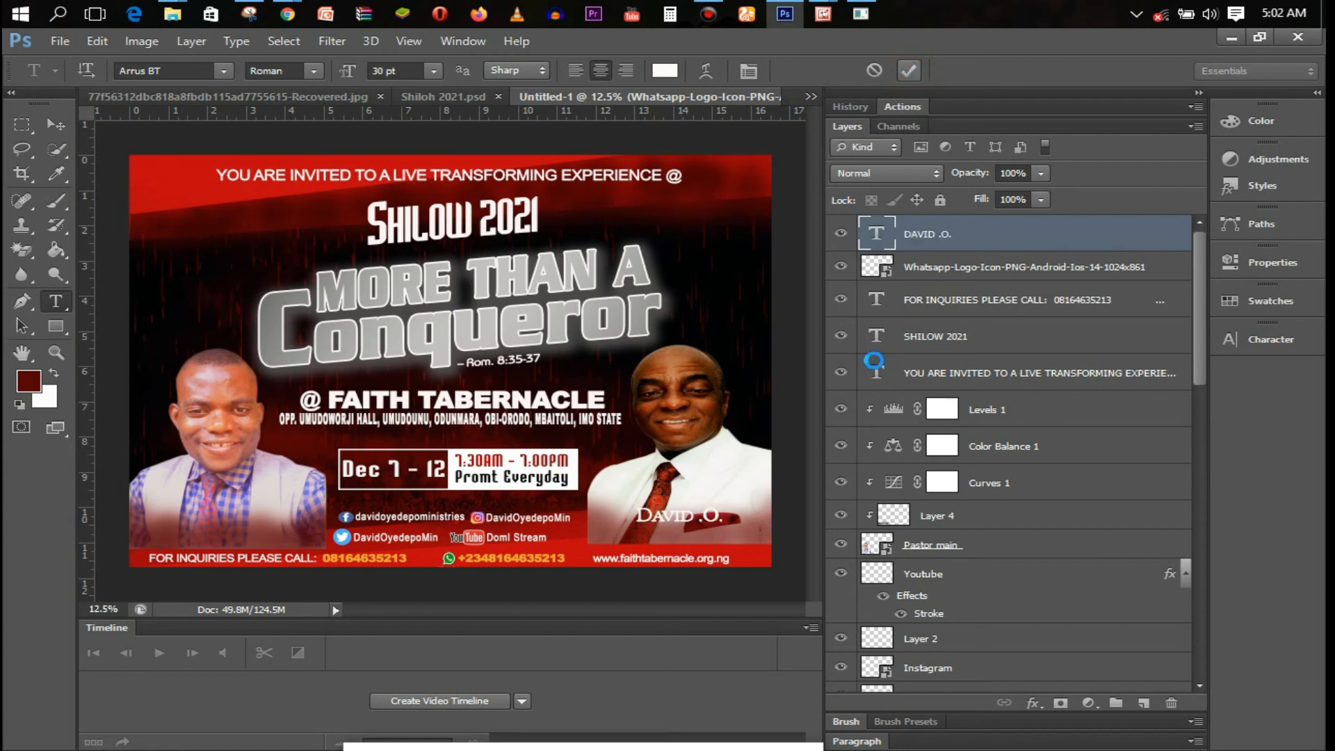
key("ctrl+j")
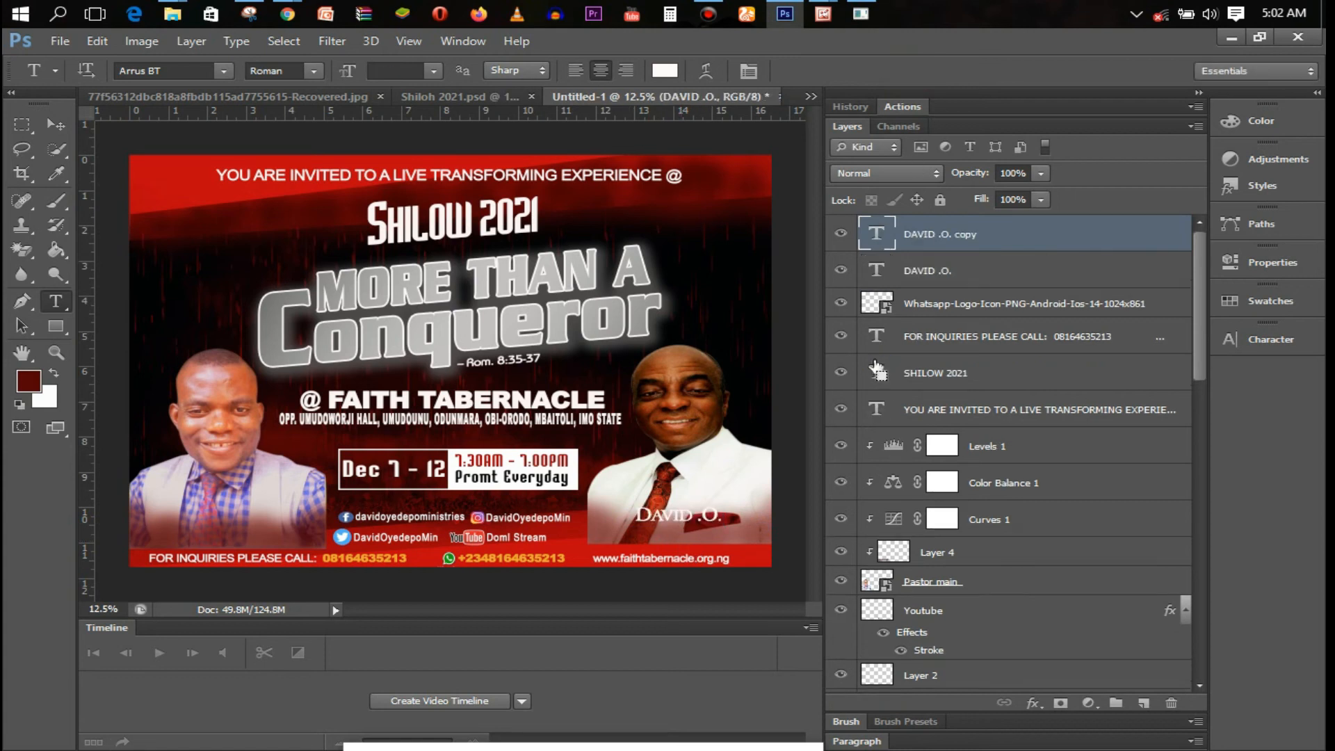
In the copy, add the speaker's surname on a new line at 48 pt
double_click(877, 232)
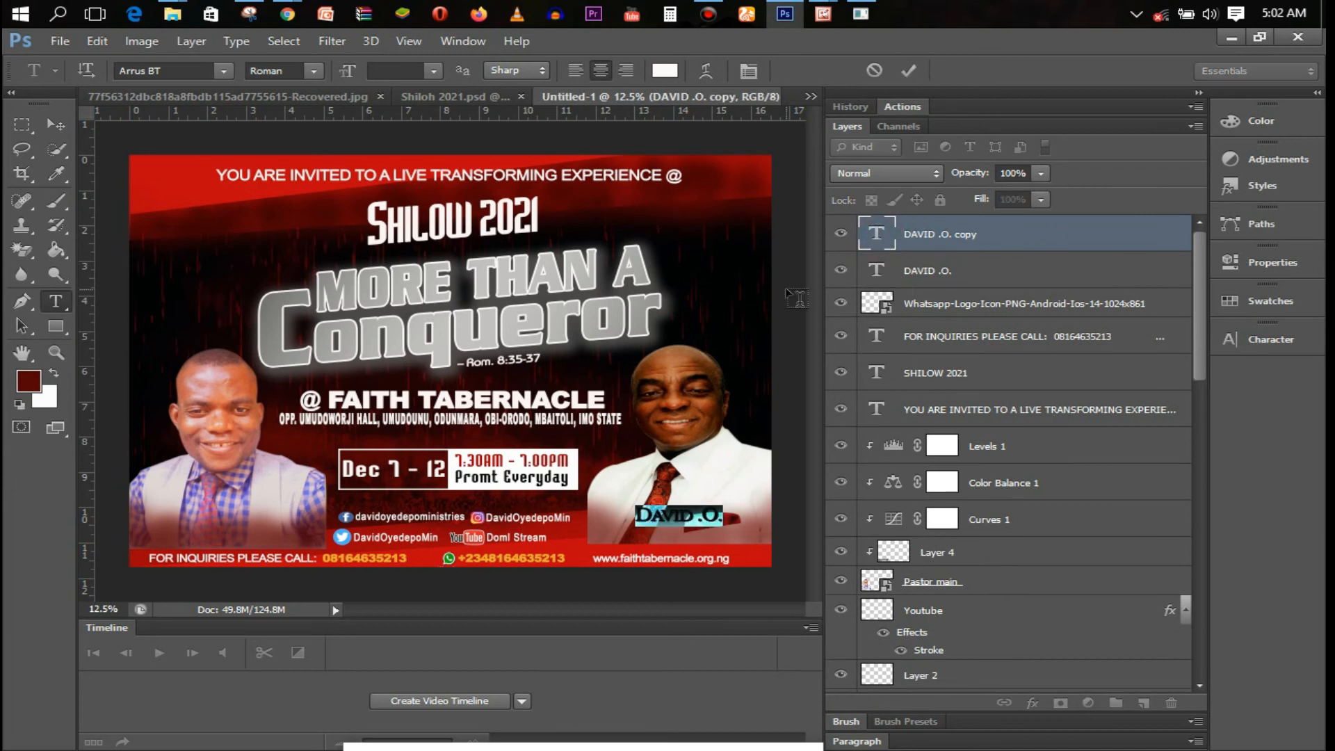
left_click(687, 516)
key("End")
key("Return")
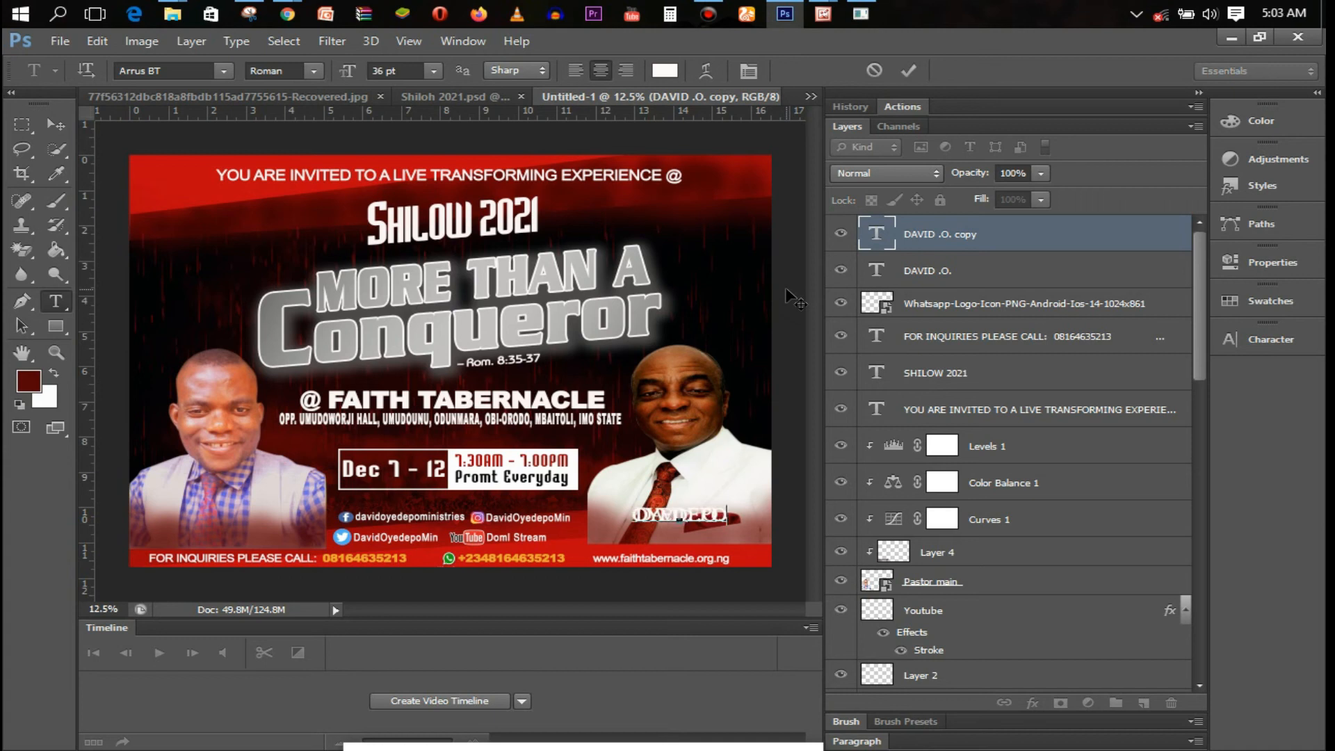
type("OYEDEPO")
key("shift+Home")
left_click(433, 70)
left_click(417, 306)
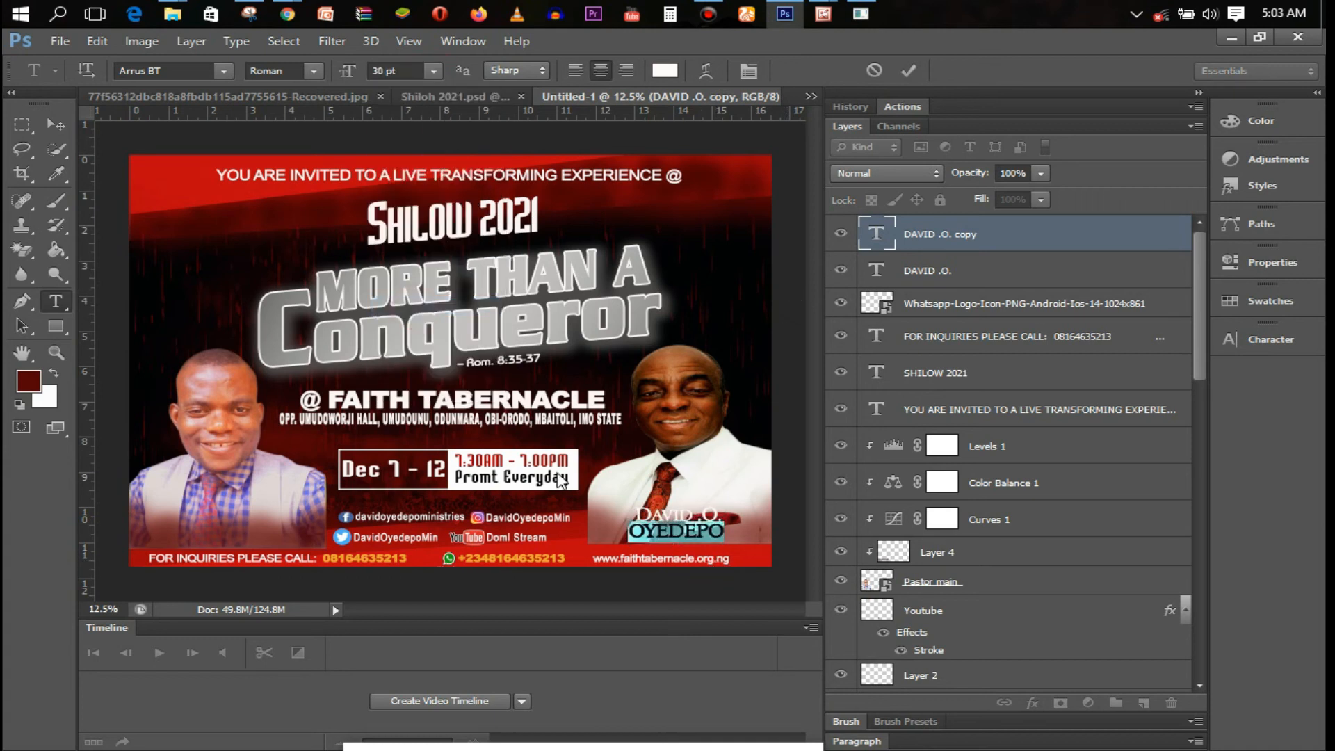
left_click(434, 70)
left_click(417, 351)
left_click_drag(687, 557, 669, 556)
left_click(908, 71)
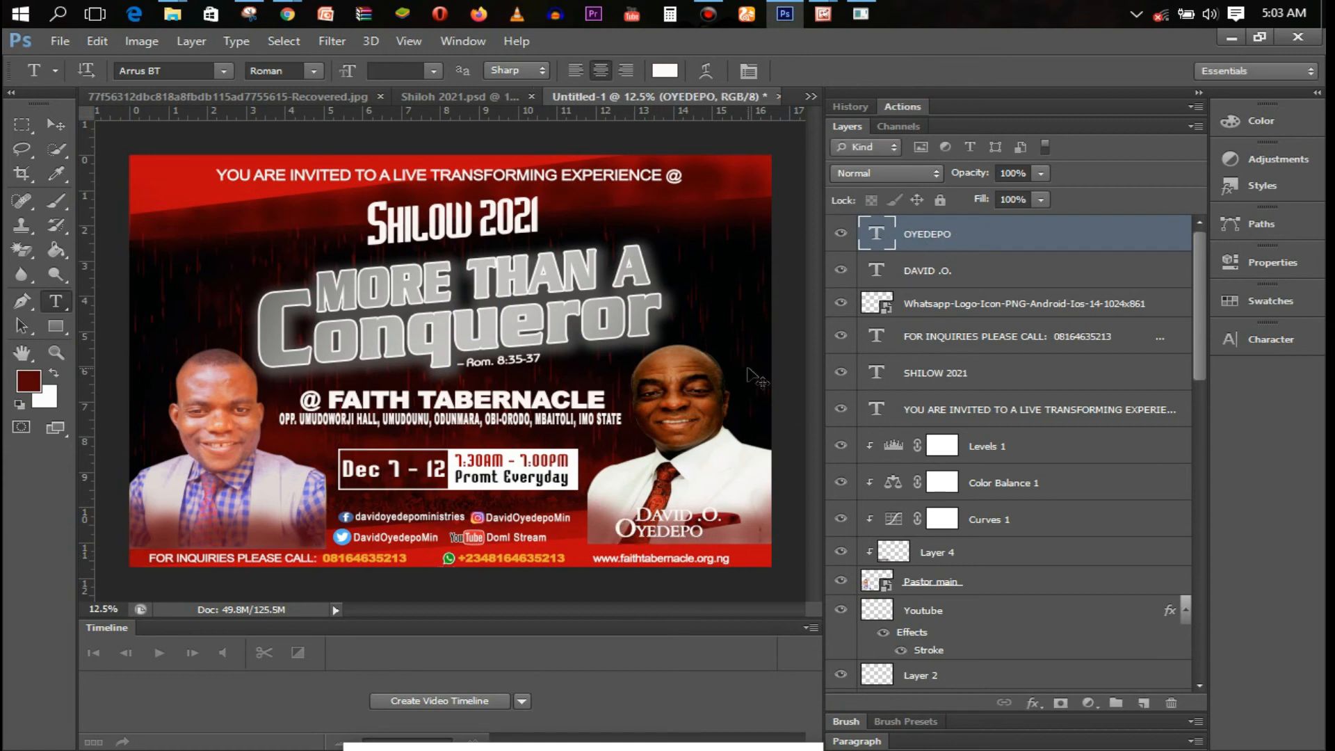
Stretch the surname text slightly wider with Free Transform
key("ctrl+t")
mouse_move(704, 535)
left_mouse_down()
mouse_move(723, 532)
mouse_move(664, 508)
mouse_move(684, 540)
mouse_move(724, 530)
left_mouse_up()
key("t")
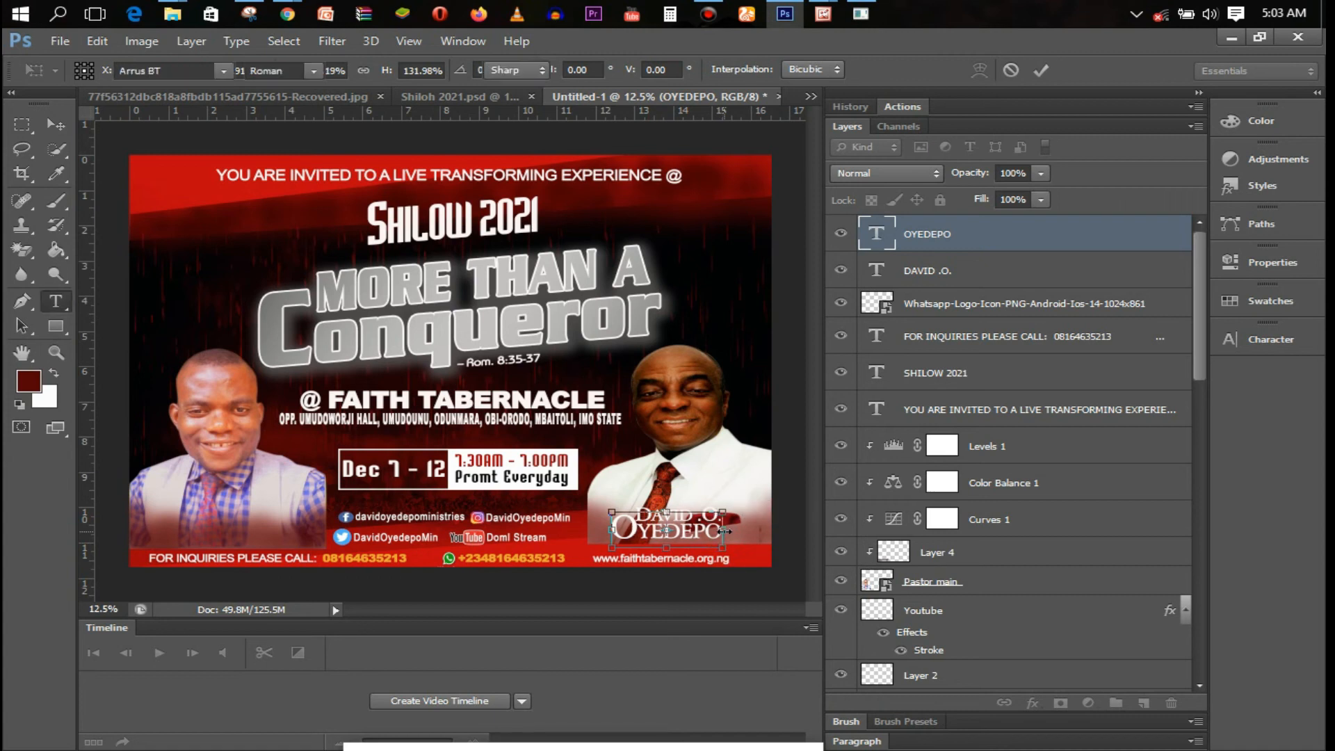
key("Return")
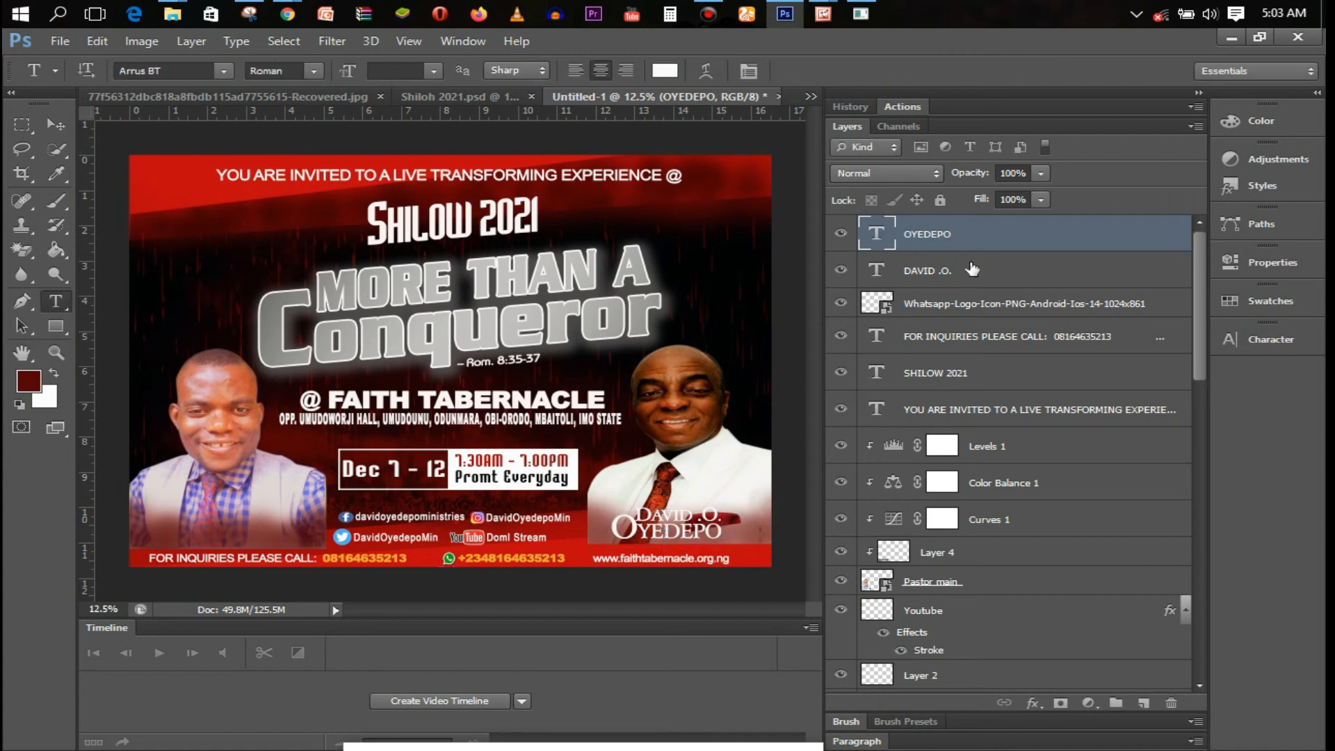
Group the first-name and surname layers and rename the group 'daV'
left_click(1028, 257, "ctrl")
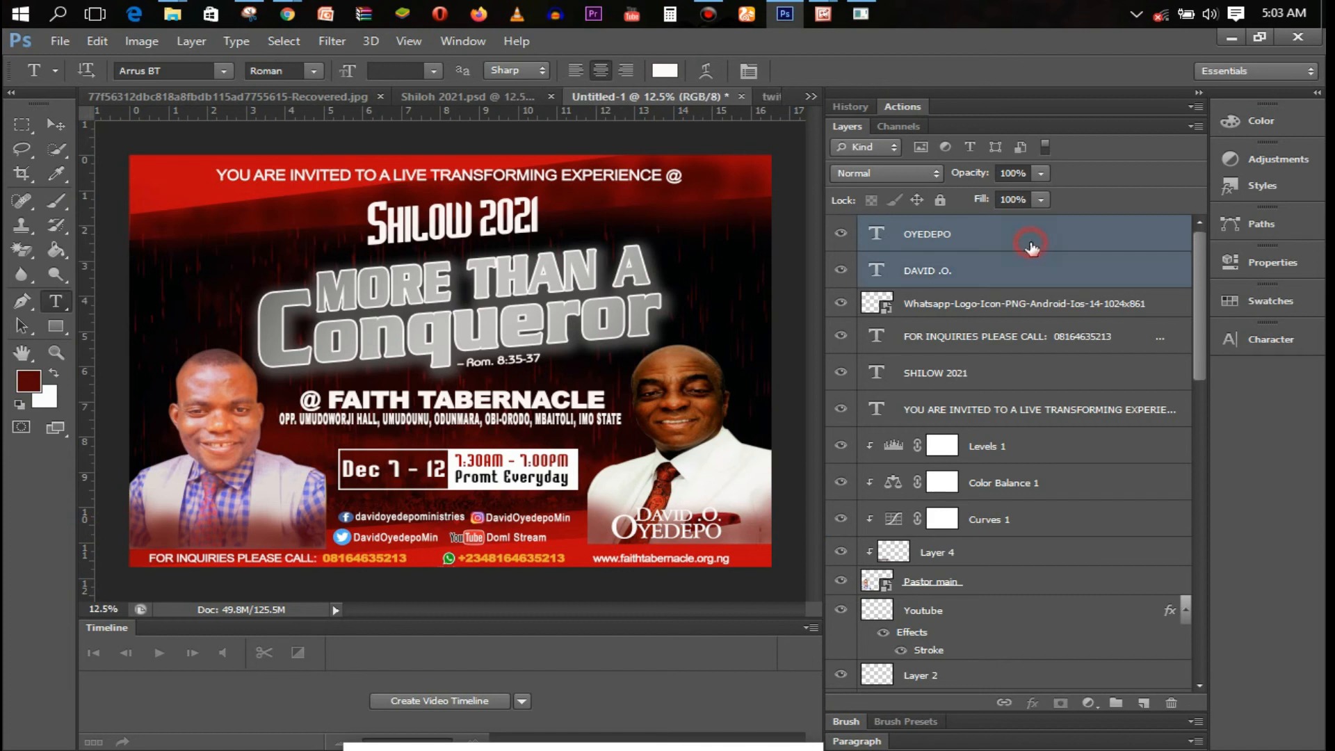
double_click(1032, 249)
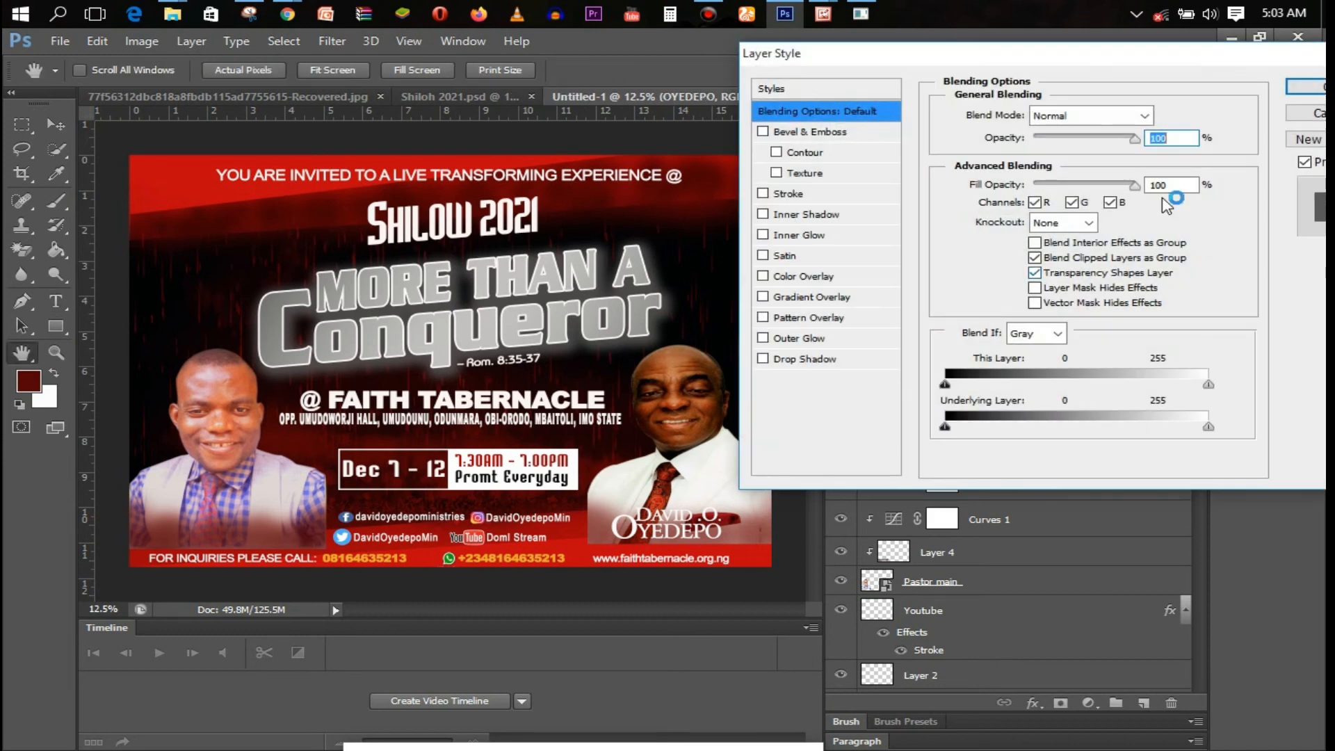
left_click(1317, 119)
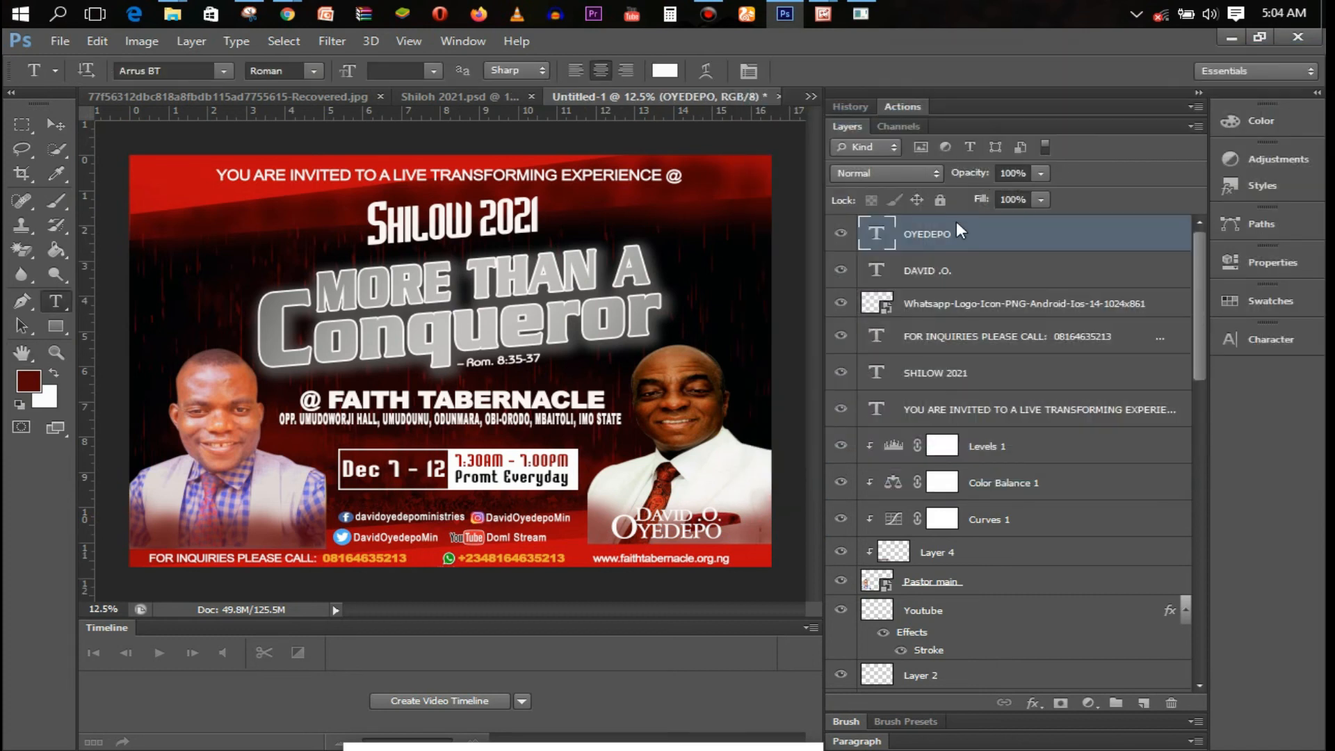
left_click(980, 269)
left_click(982, 271, "ctrl")
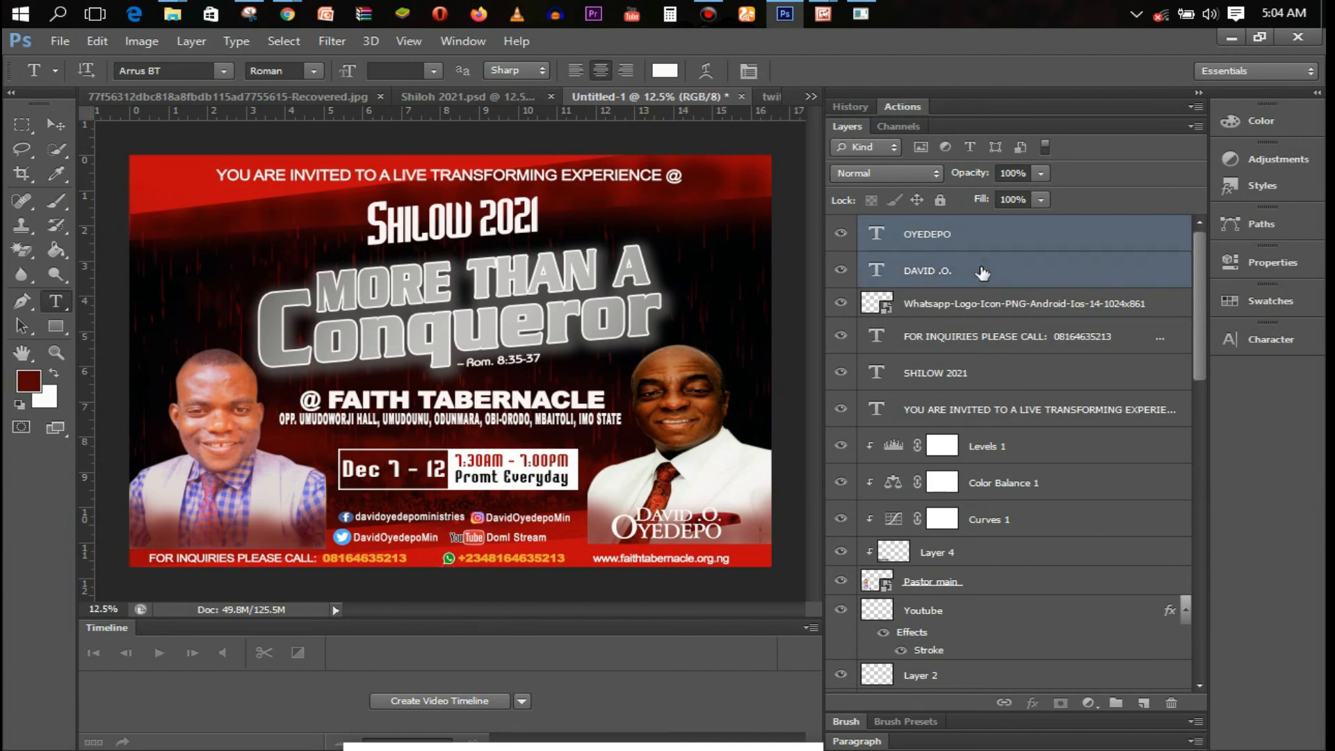
key("ctrl+g")
double_click(925, 227)
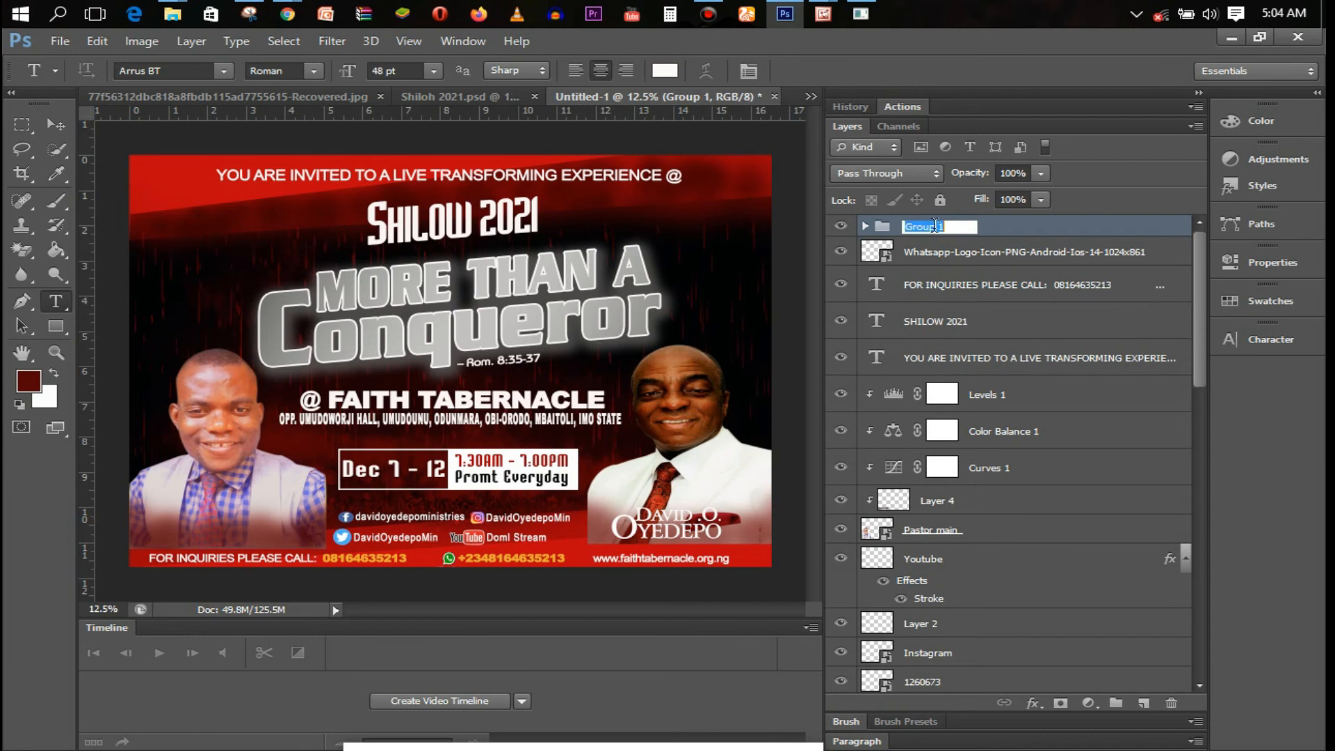
type("daV")
key("Return")
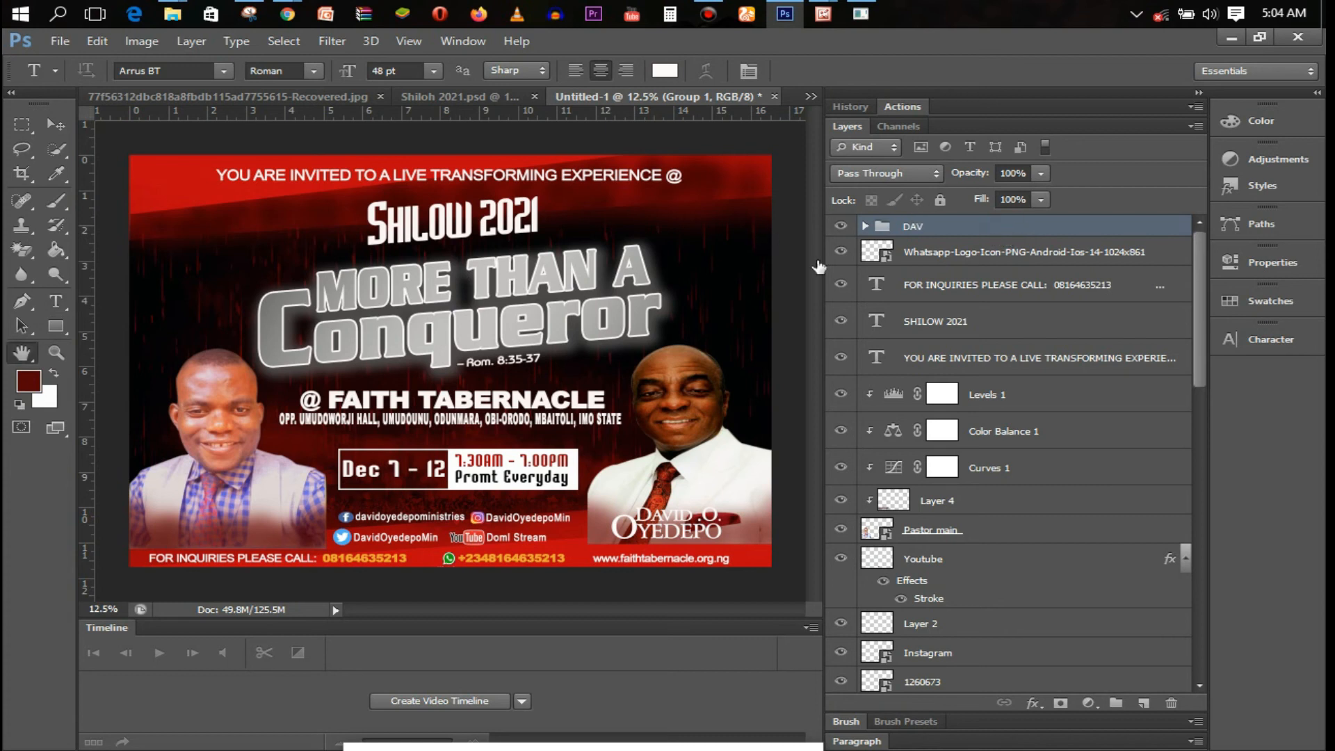
Give the group a 3 px black stroke, nudge it right, and begin a caption under the left portrait
left_click(798, 197)
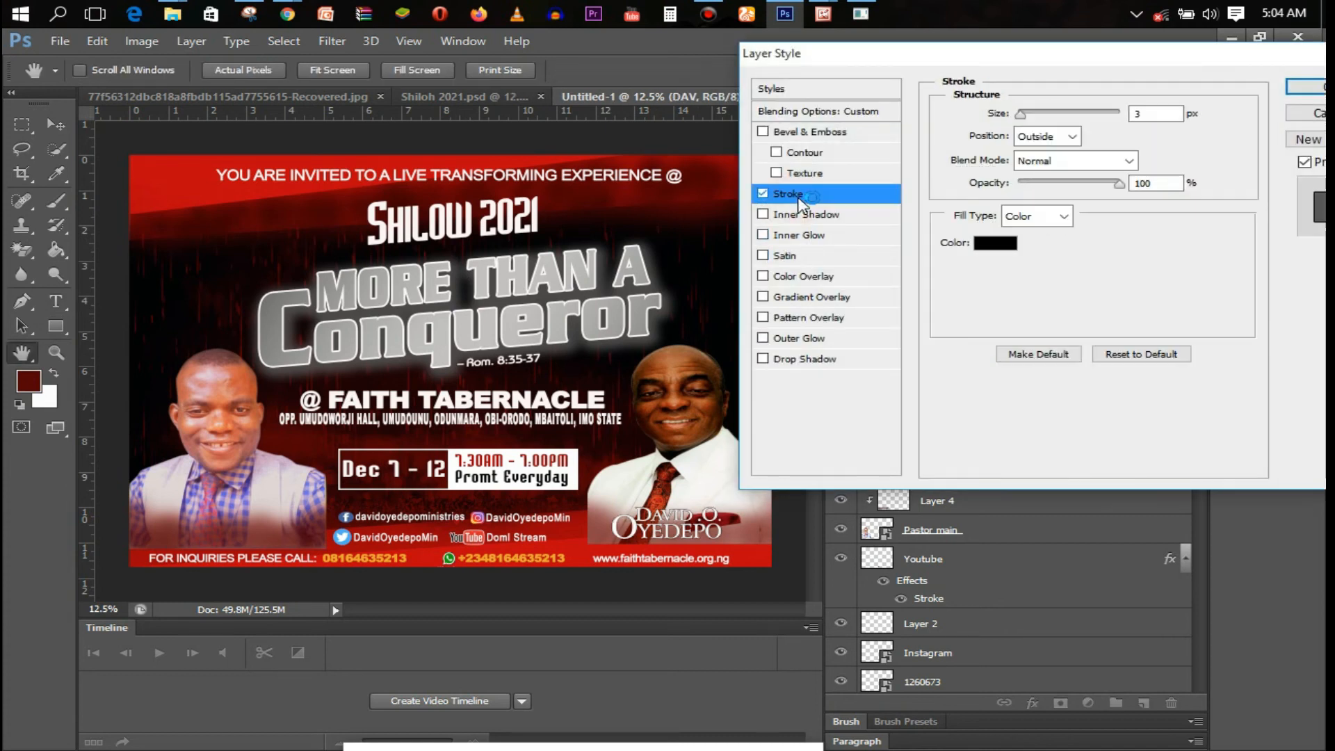
left_click(1305, 91)
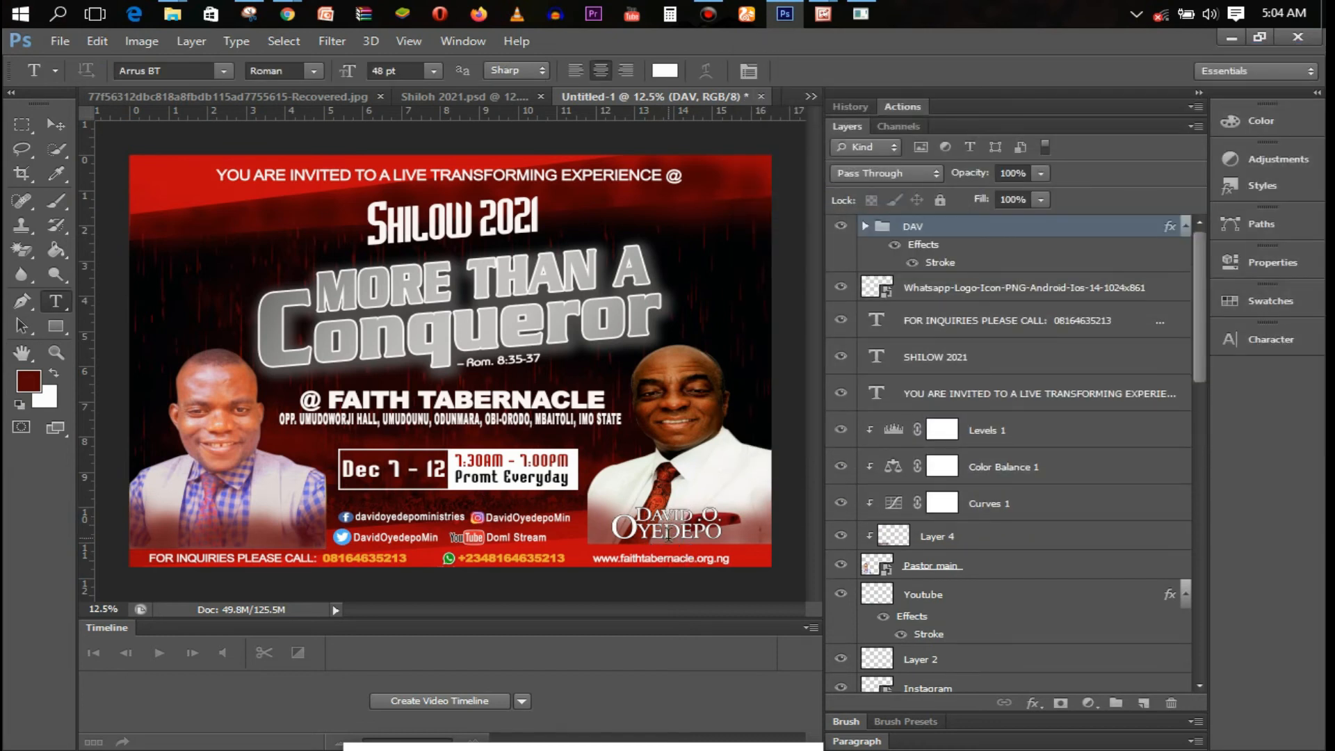
key("v")
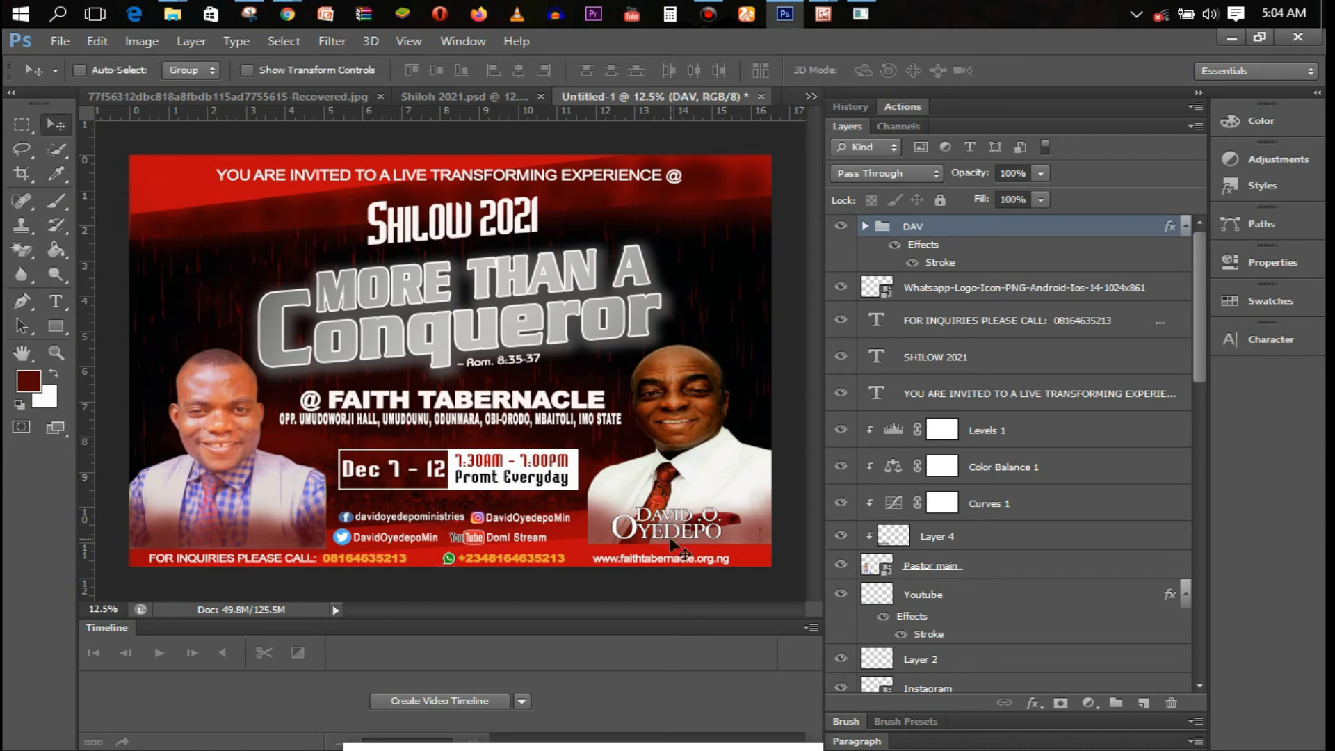
left_click_drag(673, 551, 683, 552)
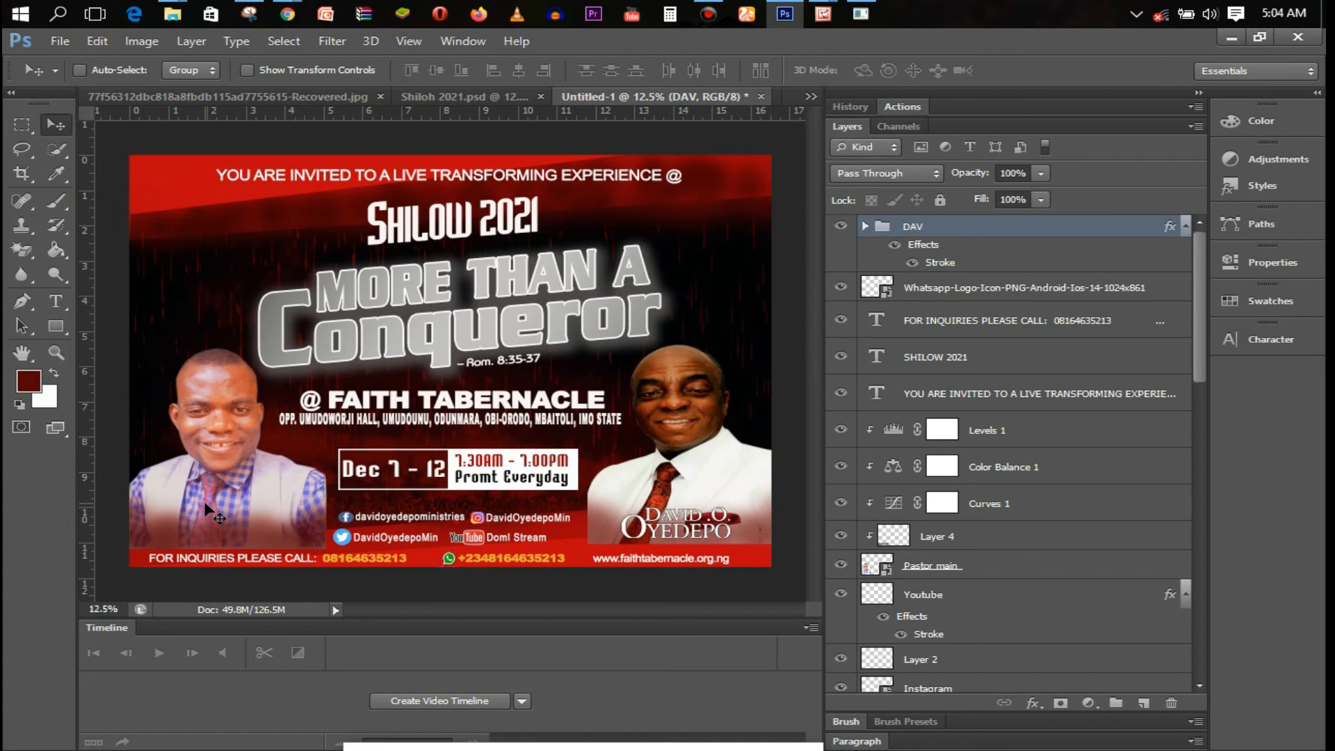
key("t")
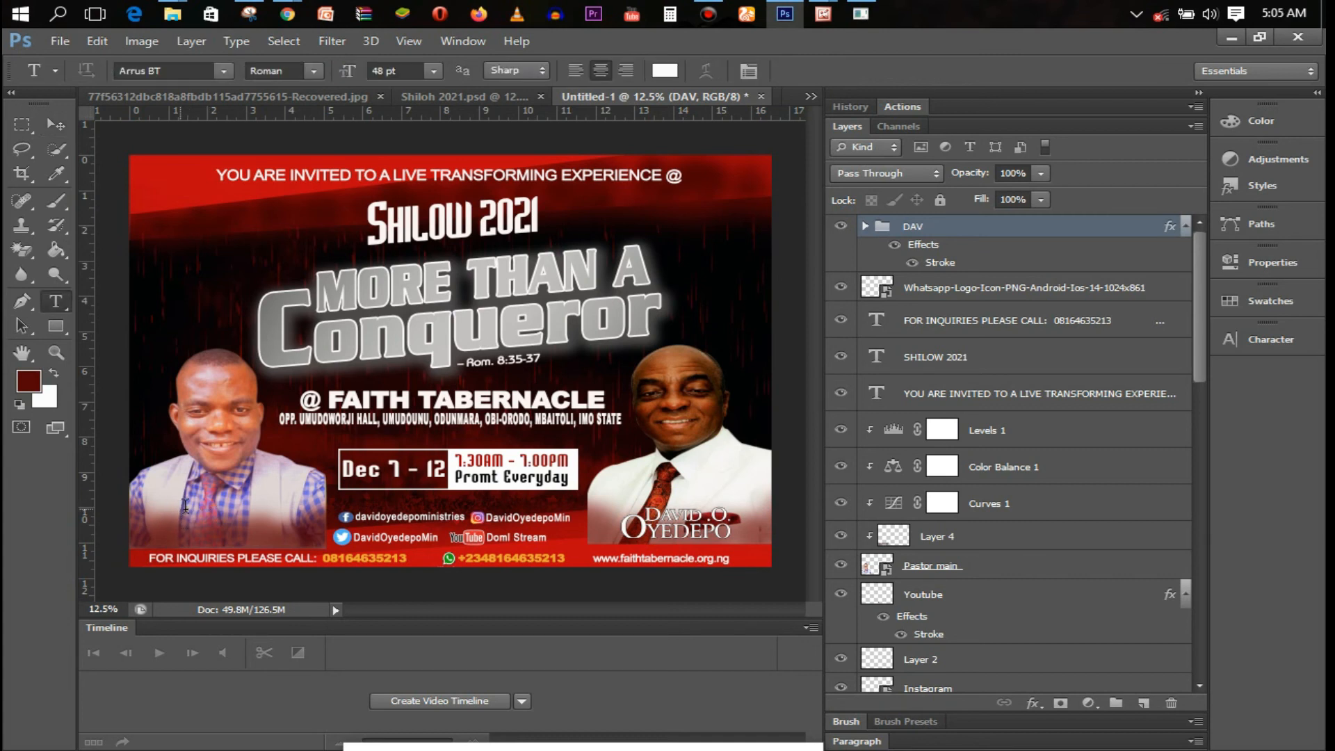
left_click(183, 503)
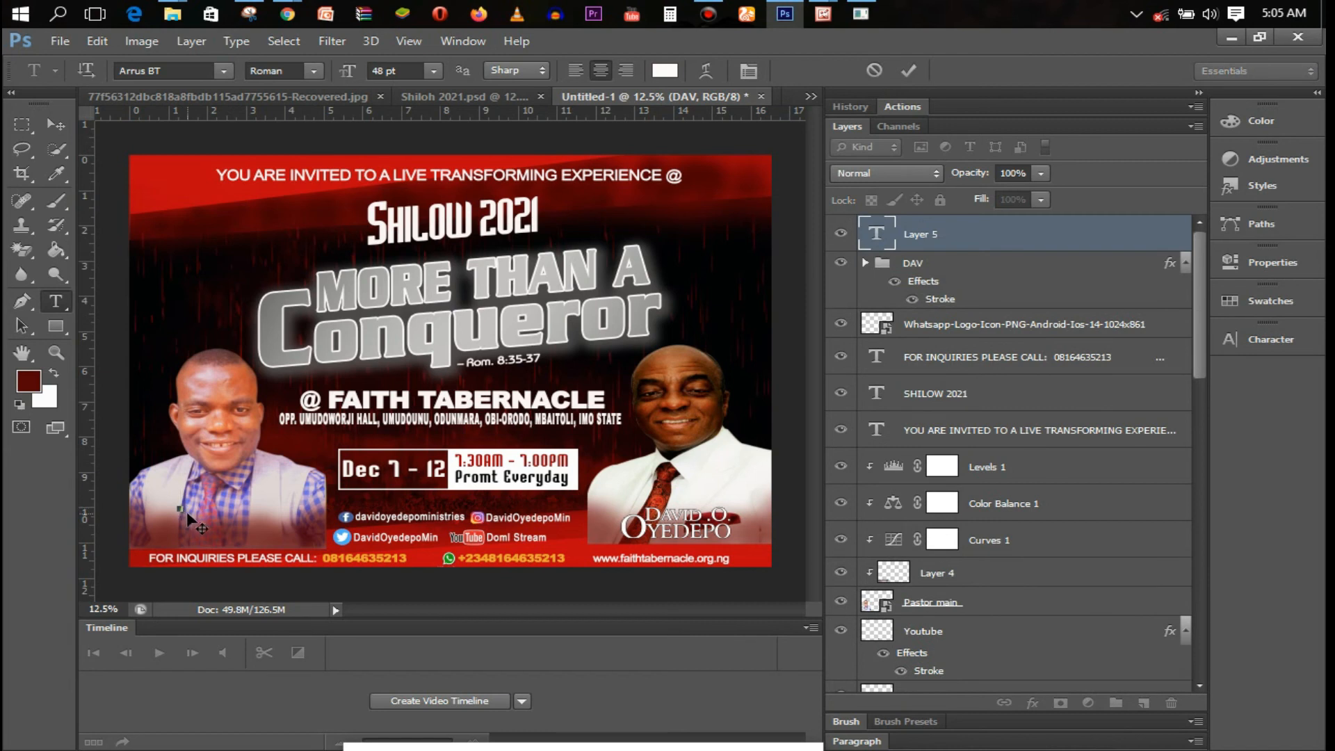
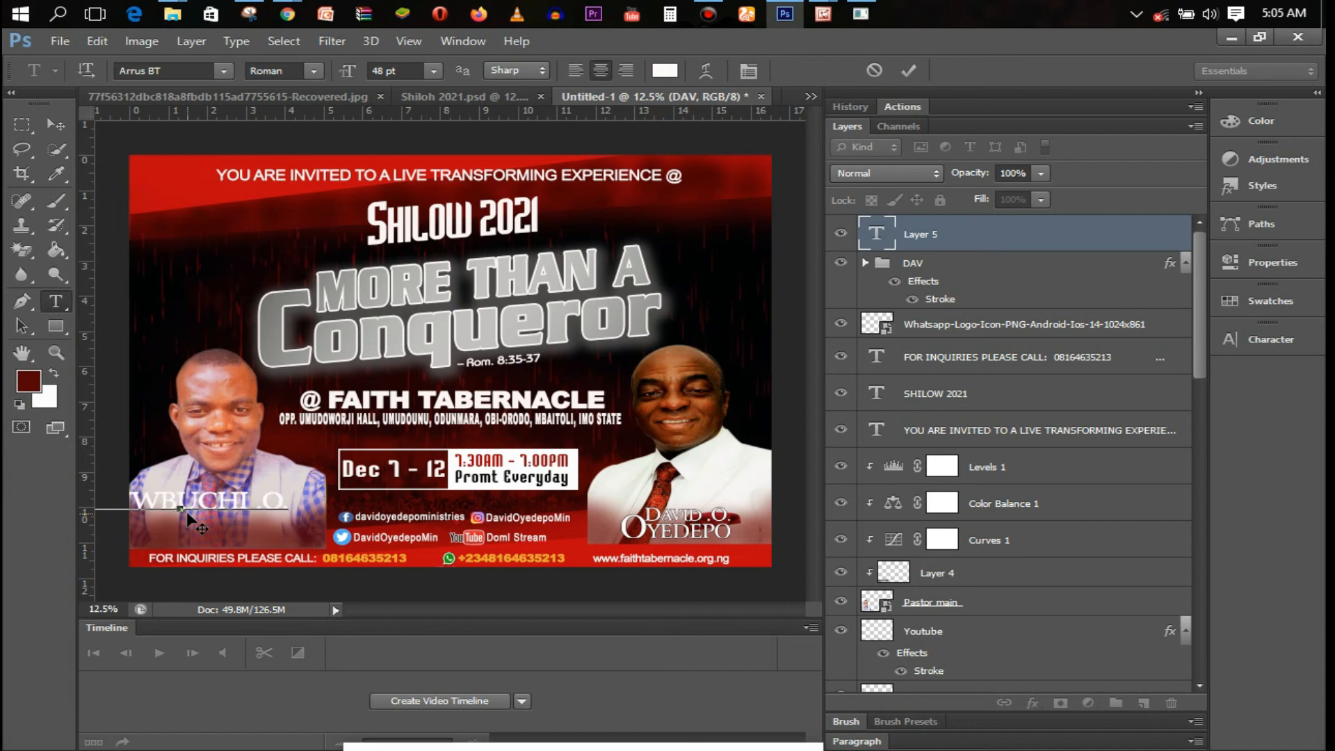
Type the pastor's first name, then the surname on a second line of the caption
key("Return")
Set the whole name caption to 30 pt and enlarge the first name's initial to 36 pt
key("ctrl+a")
left_click(427, 71)
left_click(417, 305)
left_click(174, 506)
double_click(173, 506)
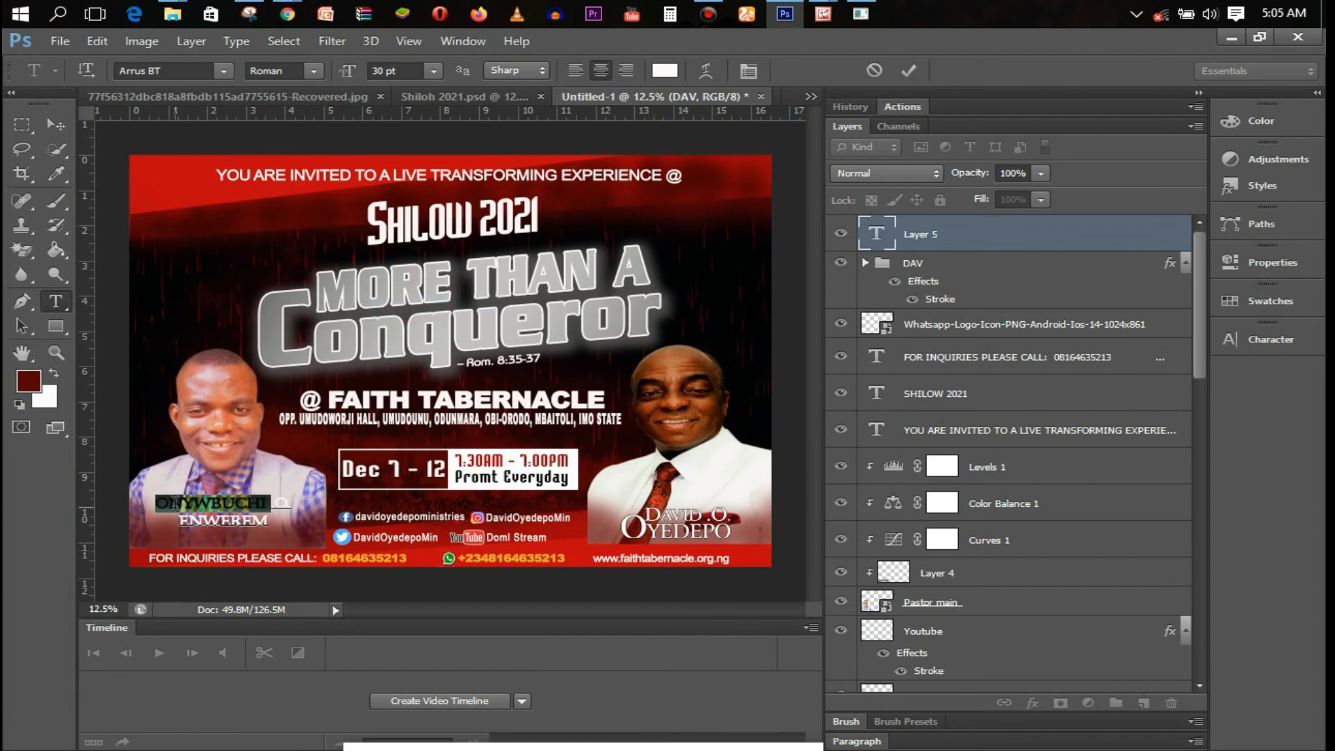
left_click(175, 505)
left_click_drag(168, 504, 157, 502)
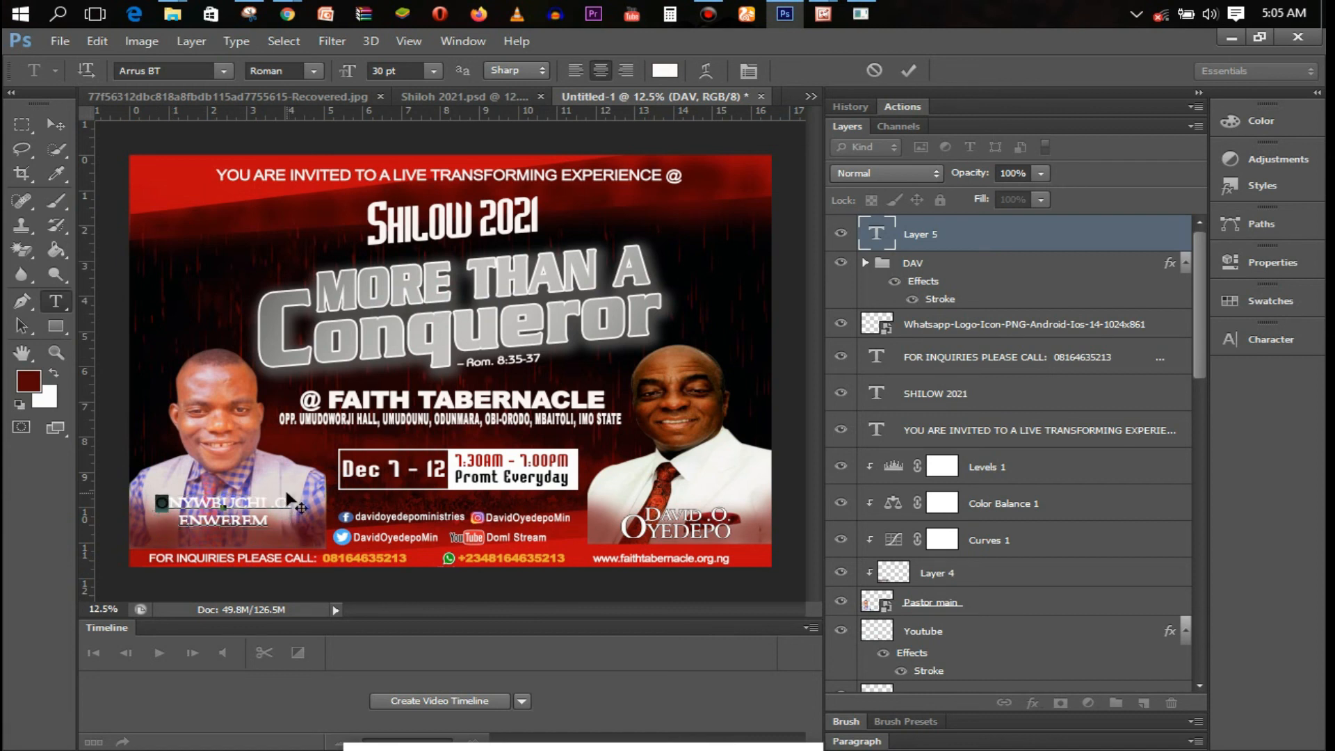
left_click(433, 71)
left_click(417, 327)
left_click(286, 505)
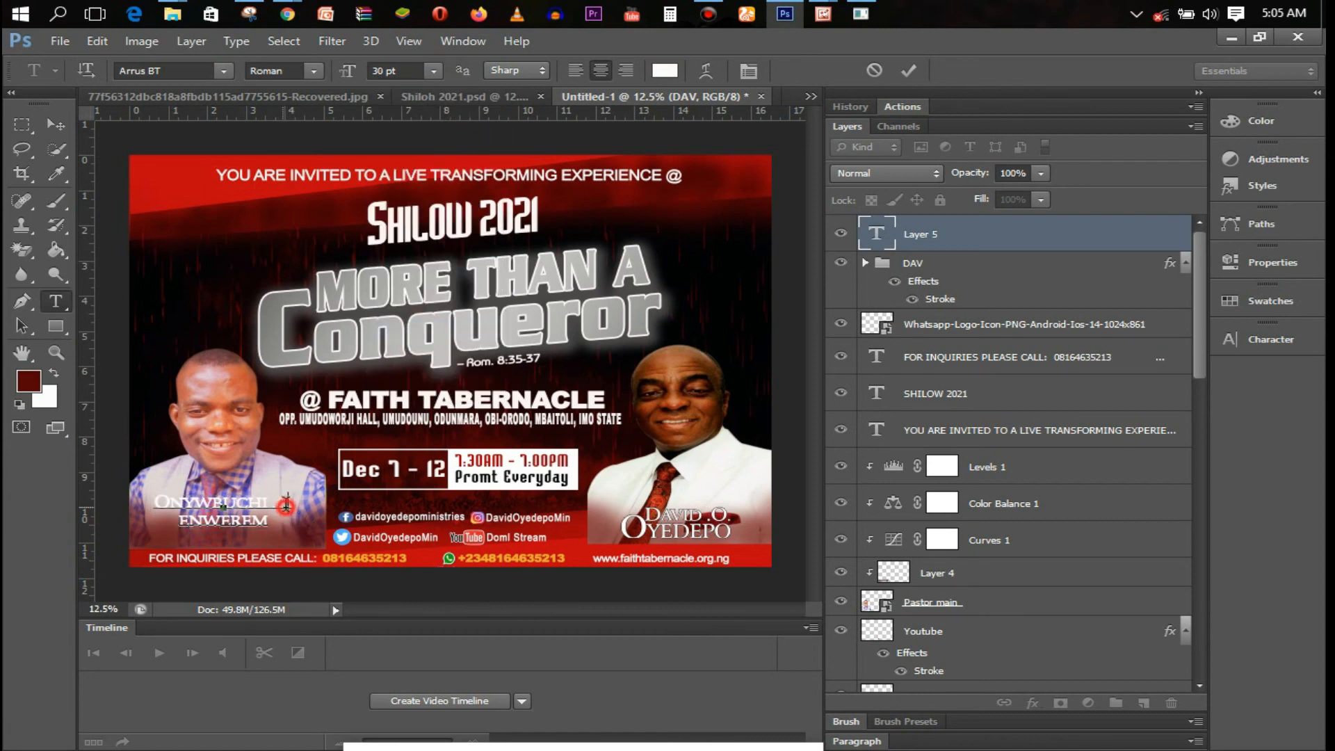
left_click(434, 70)
left_click(445, 327)
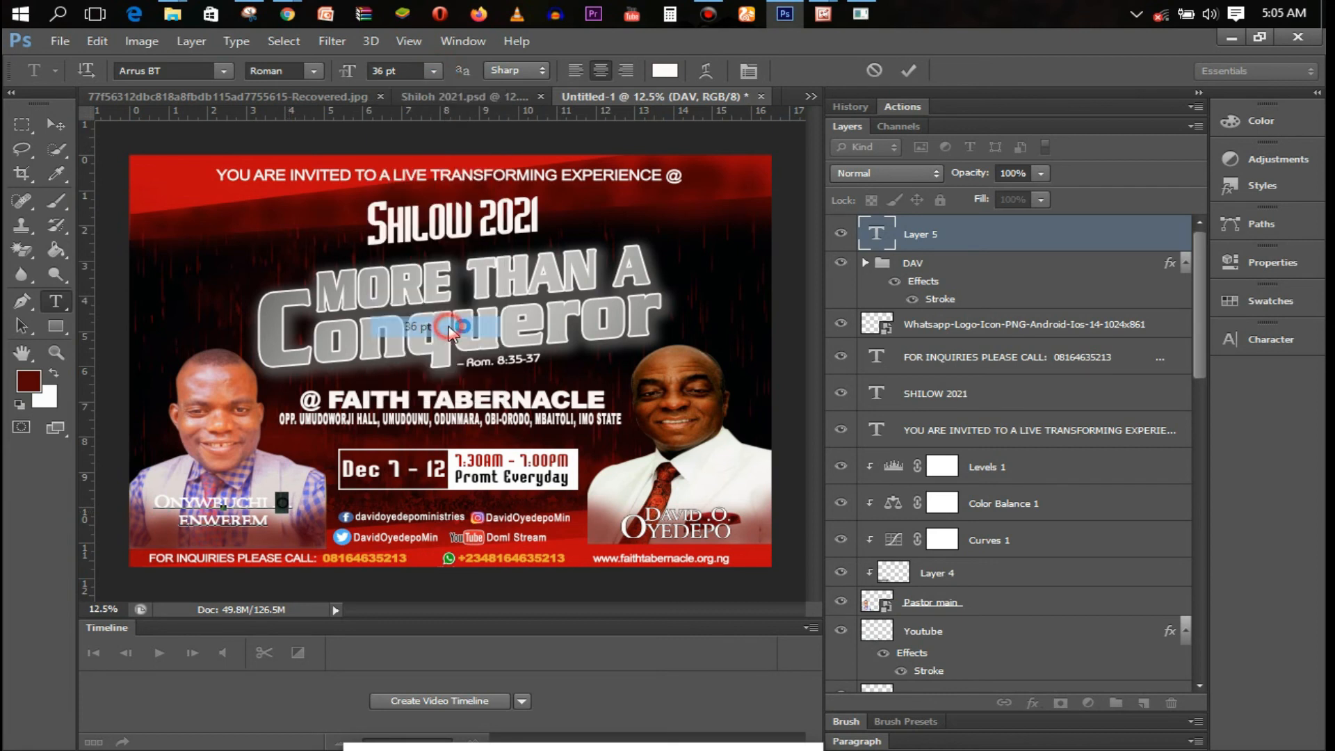
Enlarge the surname's initial to 36 pt, nudge the caption slightly lower, and commit it
left_click_drag(190, 520, 182, 520)
left_click(433, 71)
left_click(445, 306)
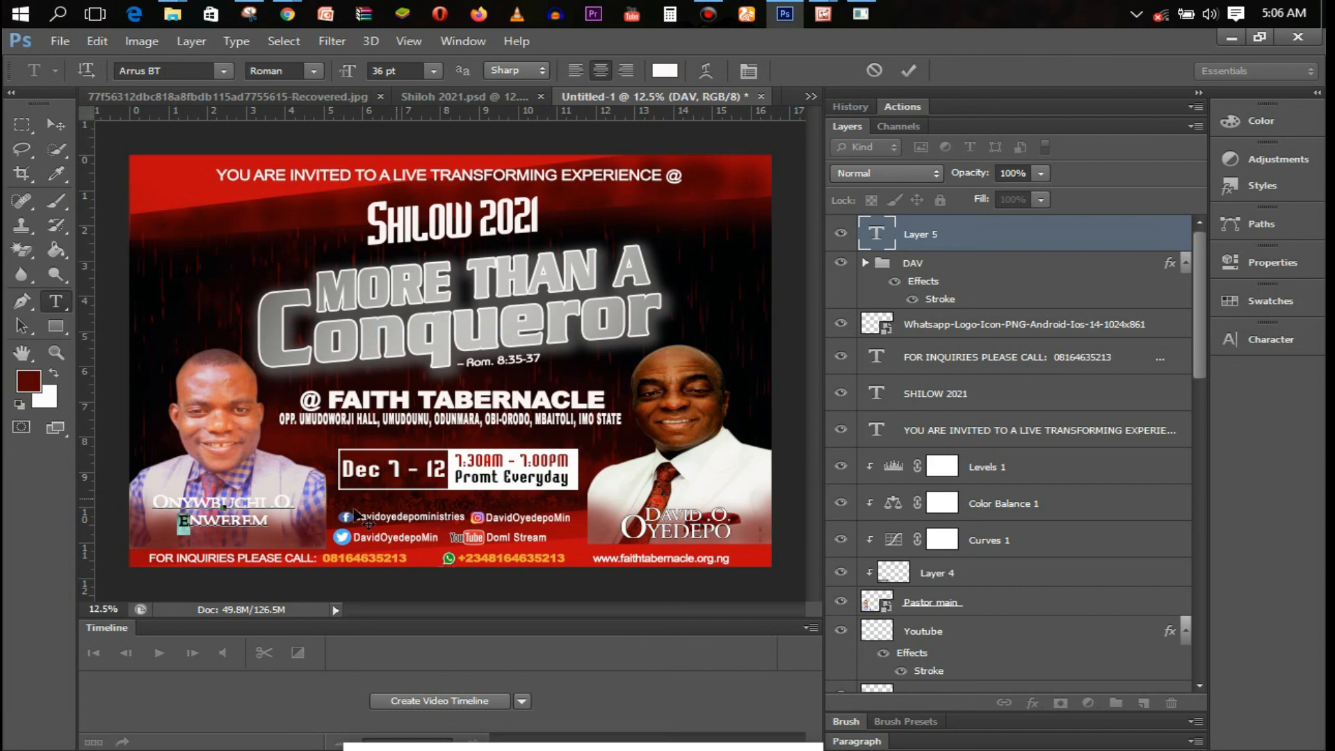
left_click_drag(238, 550, 238, 557)
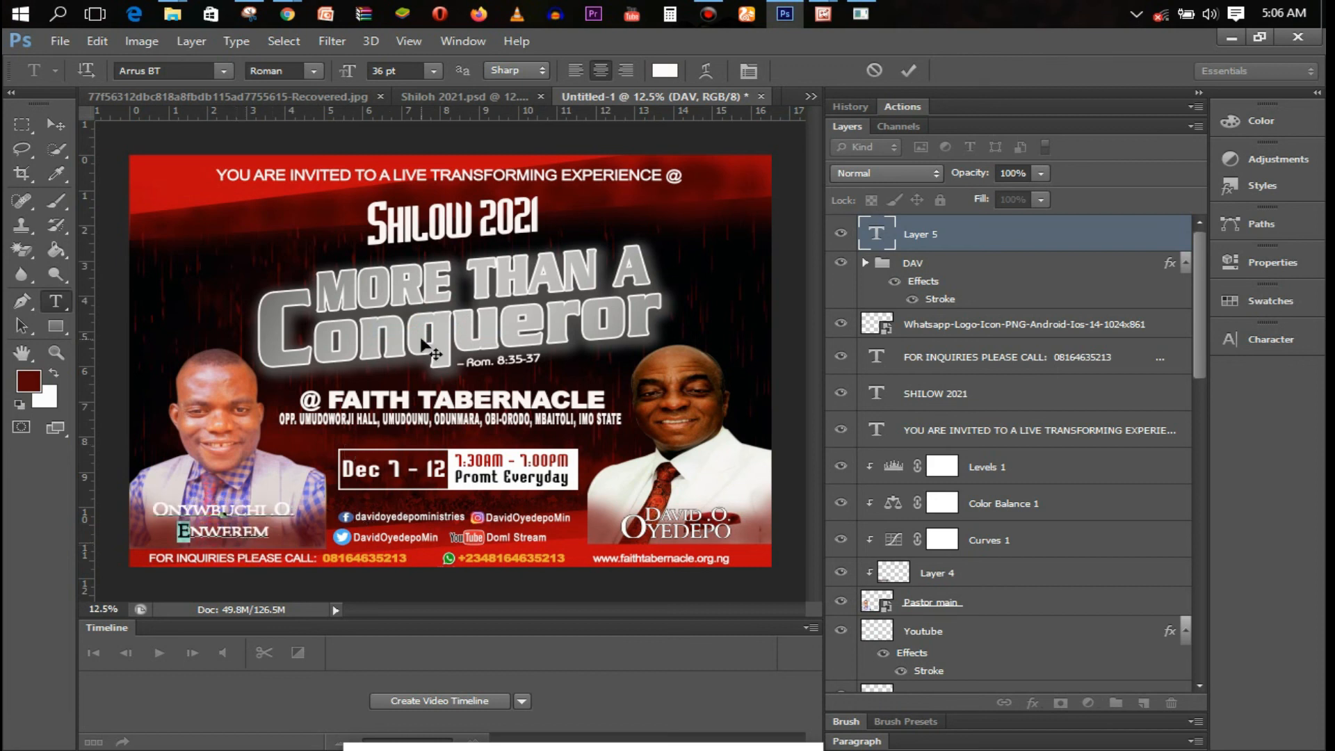
left_click(910, 70)
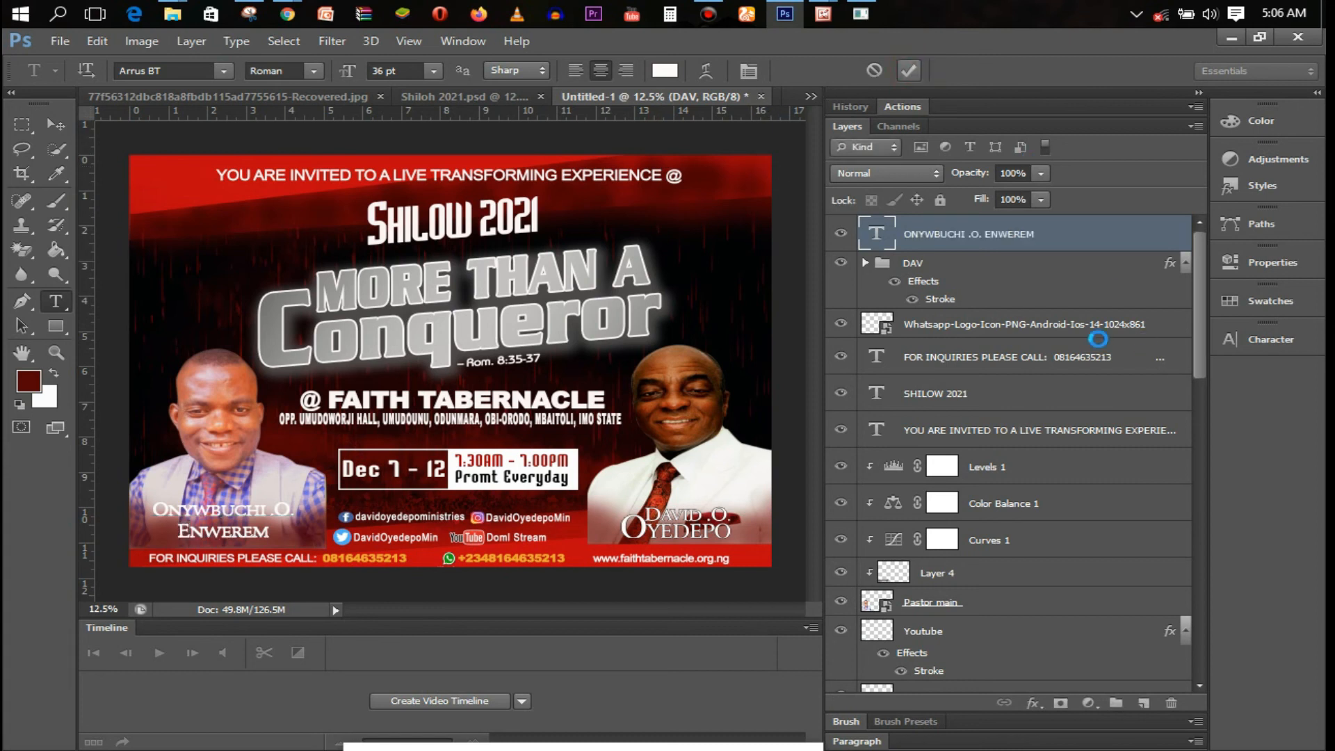
Add a 3 px black outside stroke to the left portrait's name caption layer
double_click(1108, 249)
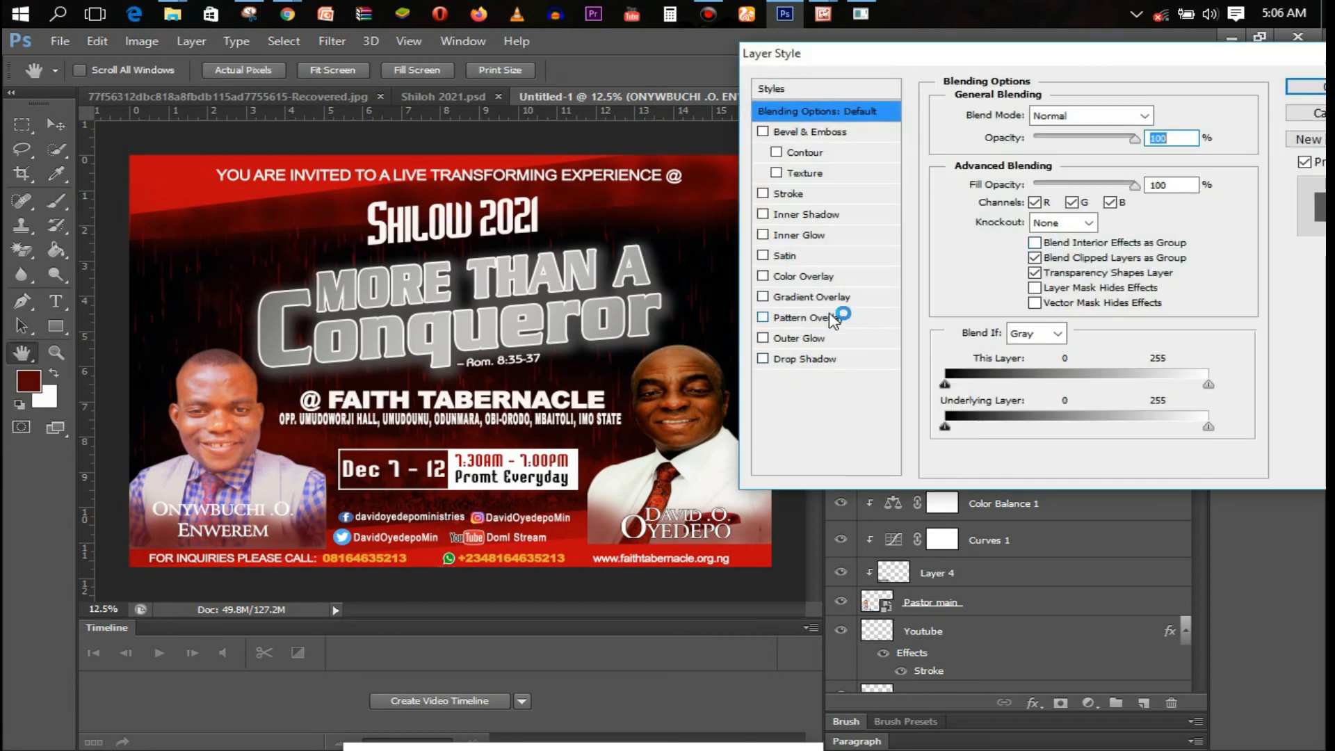
left_click(822, 196)
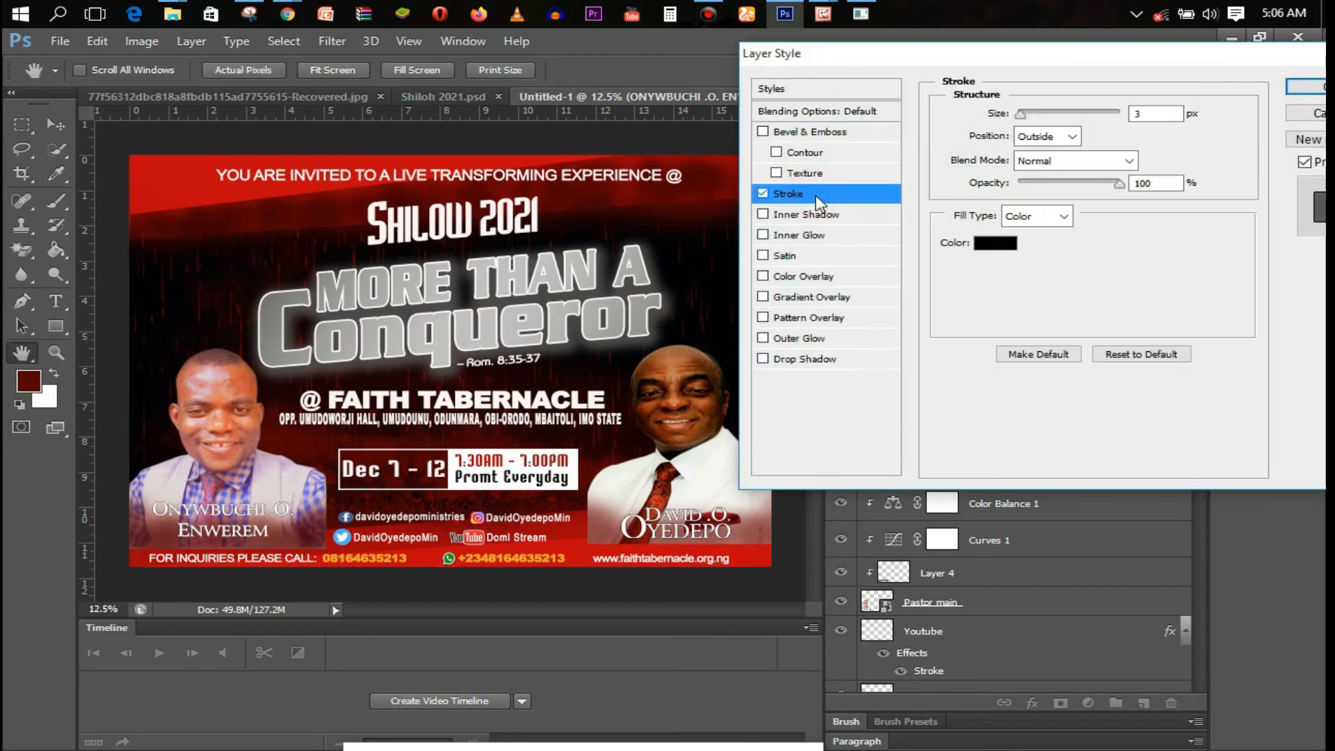
left_click(1320, 89)
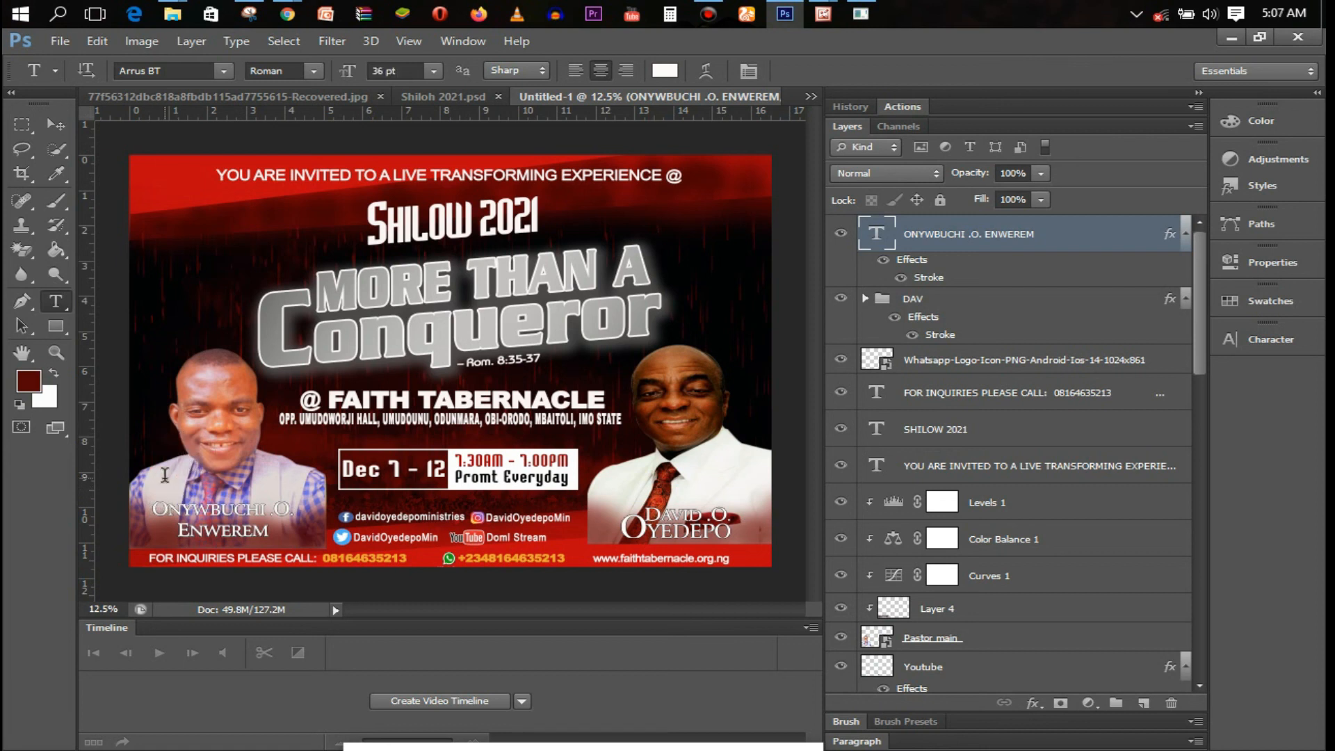
Type a new RESIDENT PASTOR text label just above the left name caption
left_click(165, 475)
type("RTS")
type("SIDE")
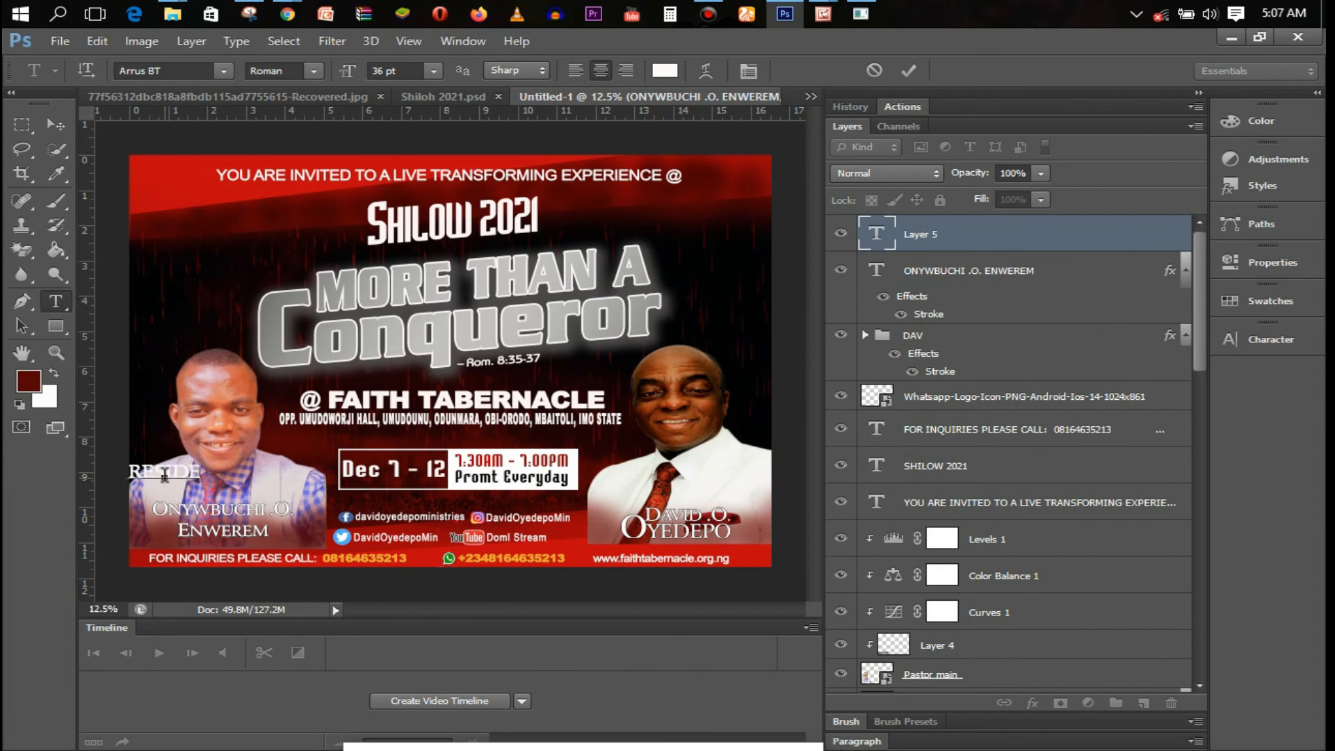
type("NT")
left_click_drag(183, 503, 236, 525)
type("PASTOR")
Set the RESIDENT PASTOR label to Arial MT Black 24 pt, position it, and commit
key("ctrl+a")
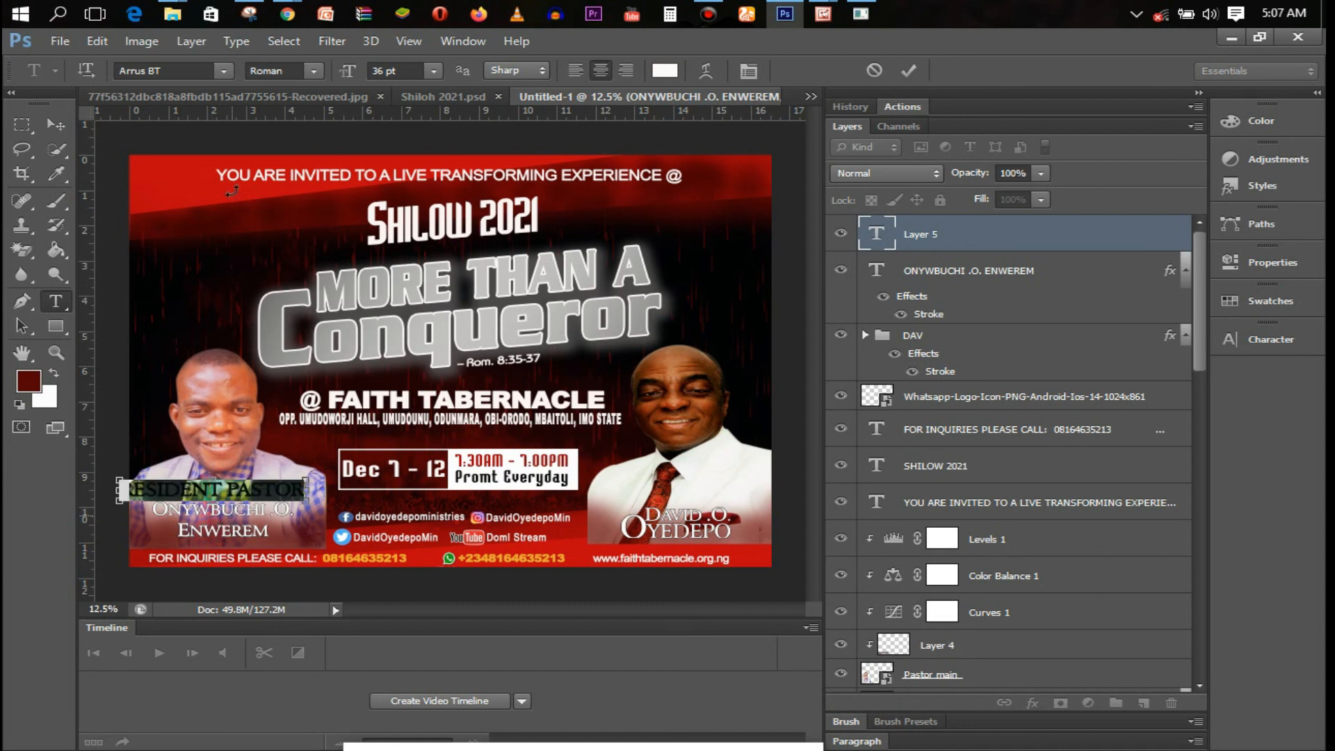
left_click(198, 69)
type("ar")
left_click(224, 71)
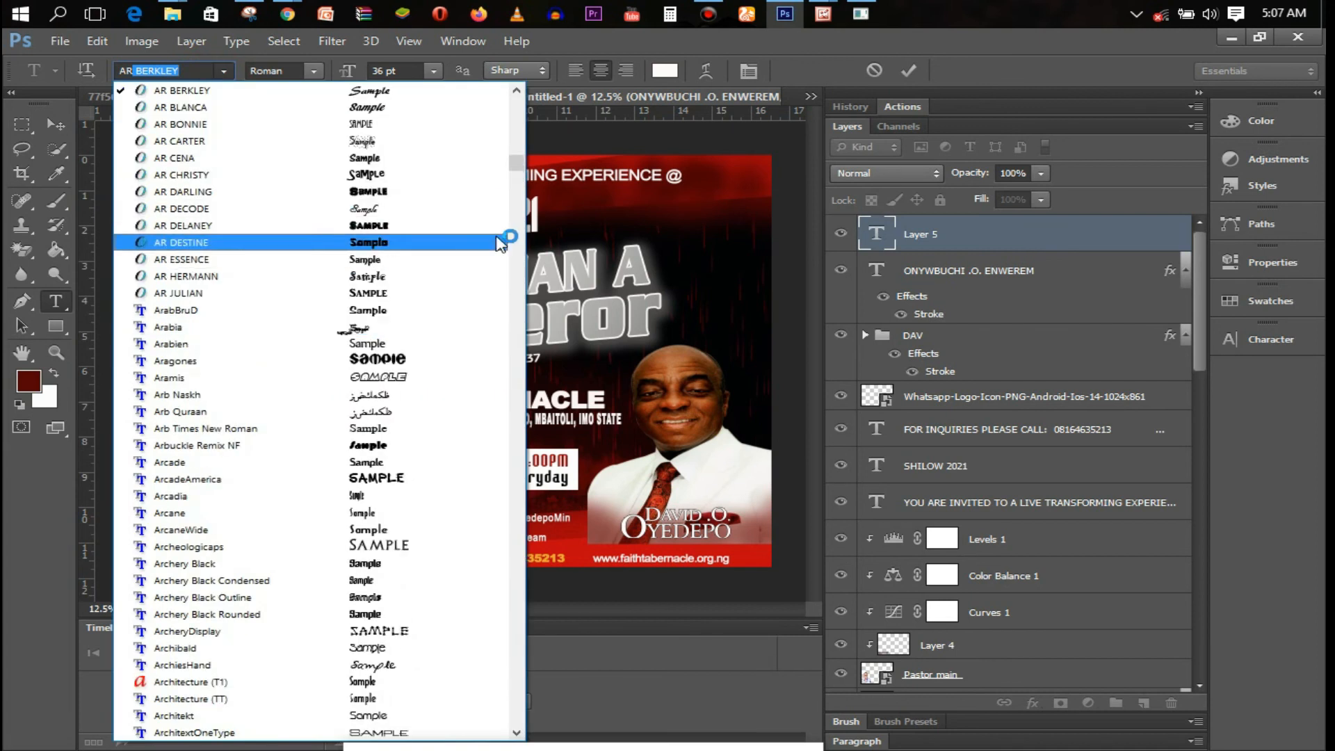
left_click(516, 733)
left_click(516, 733)
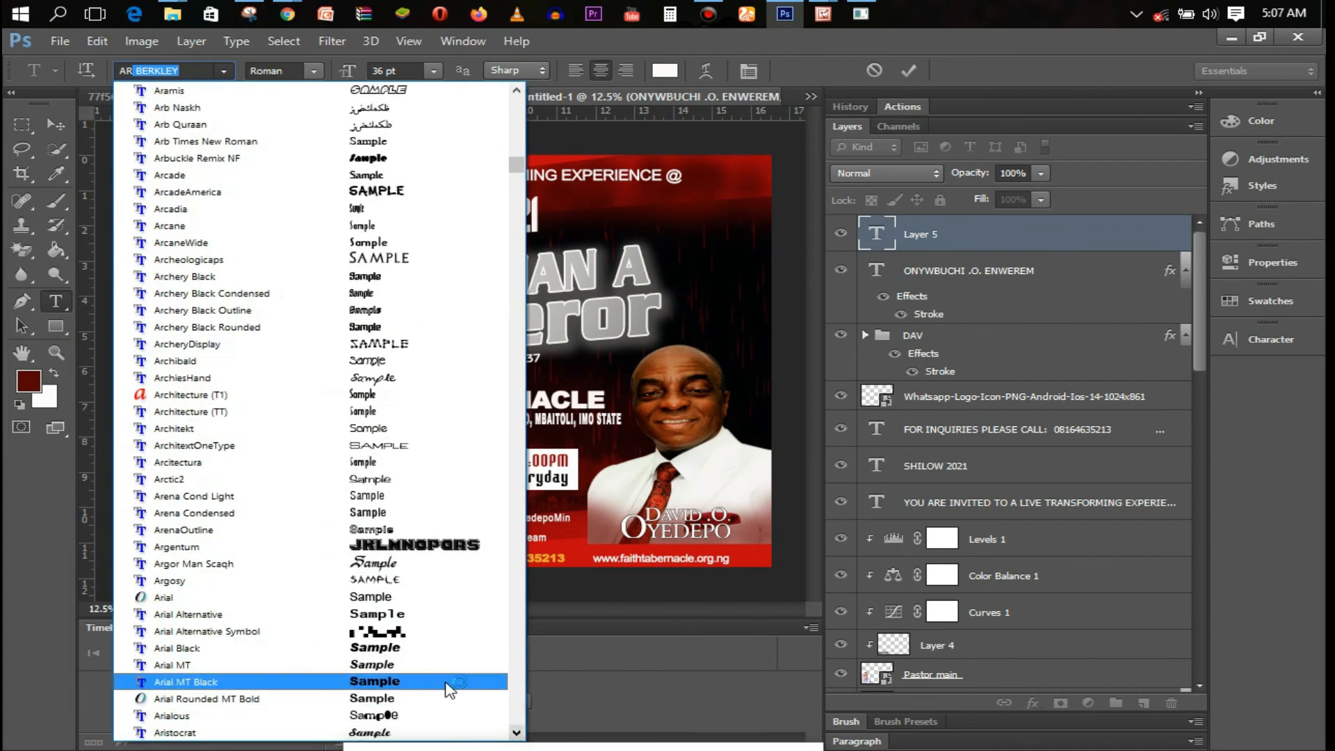
left_click(442, 681)
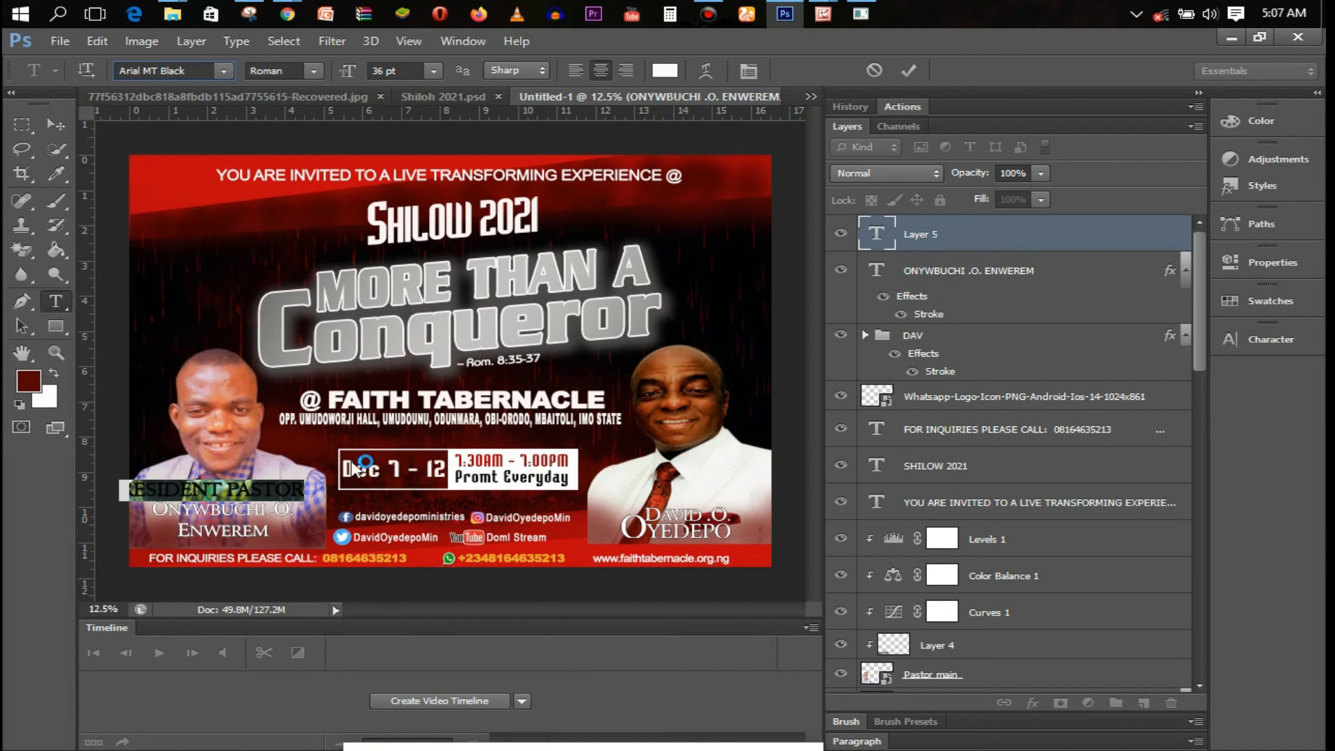
left_click(434, 71)
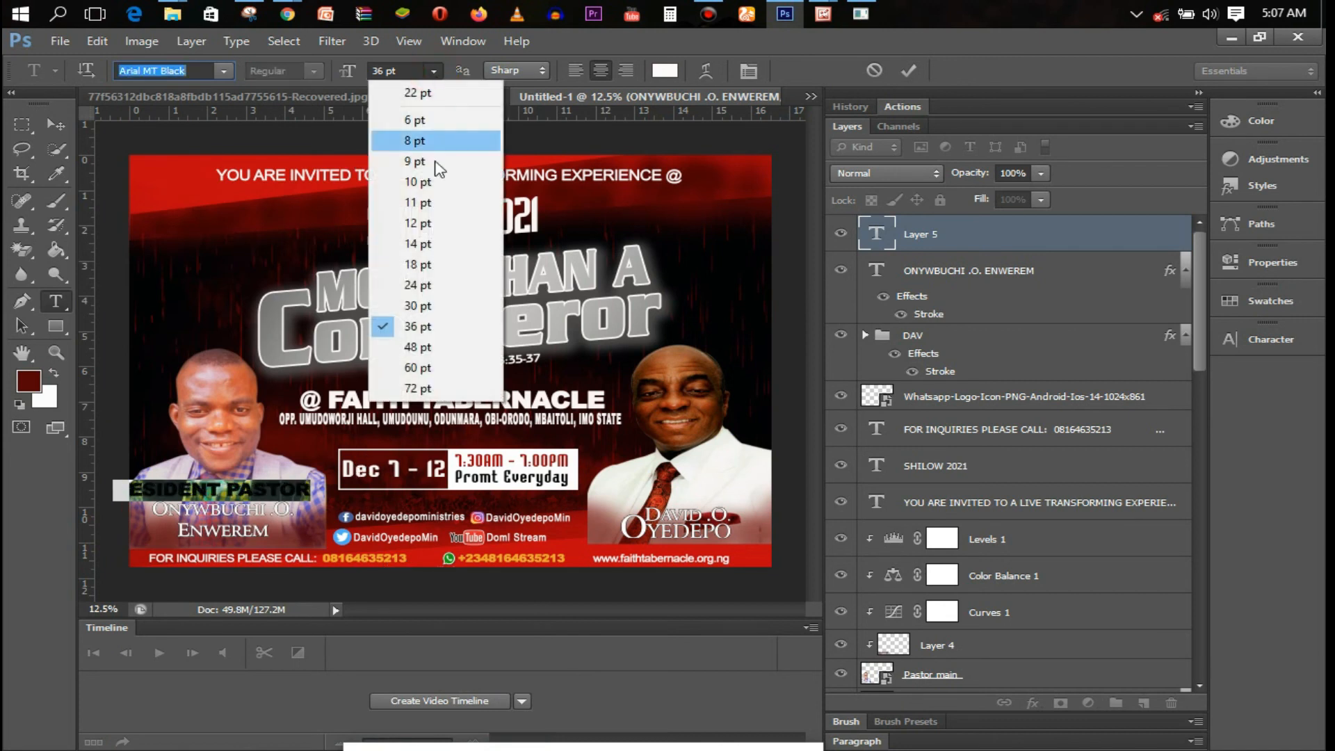
left_click(417, 263)
left_click_drag(229, 542, 220, 549)
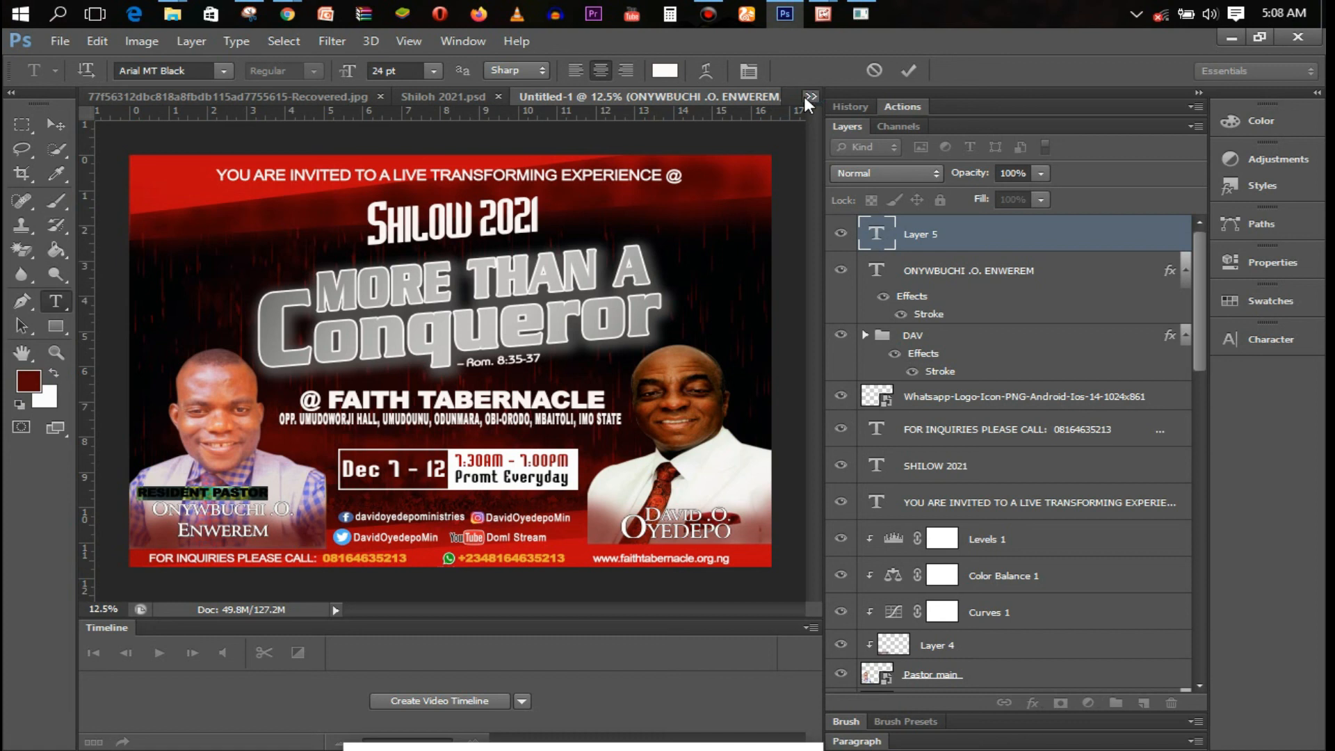
left_click(903, 76)
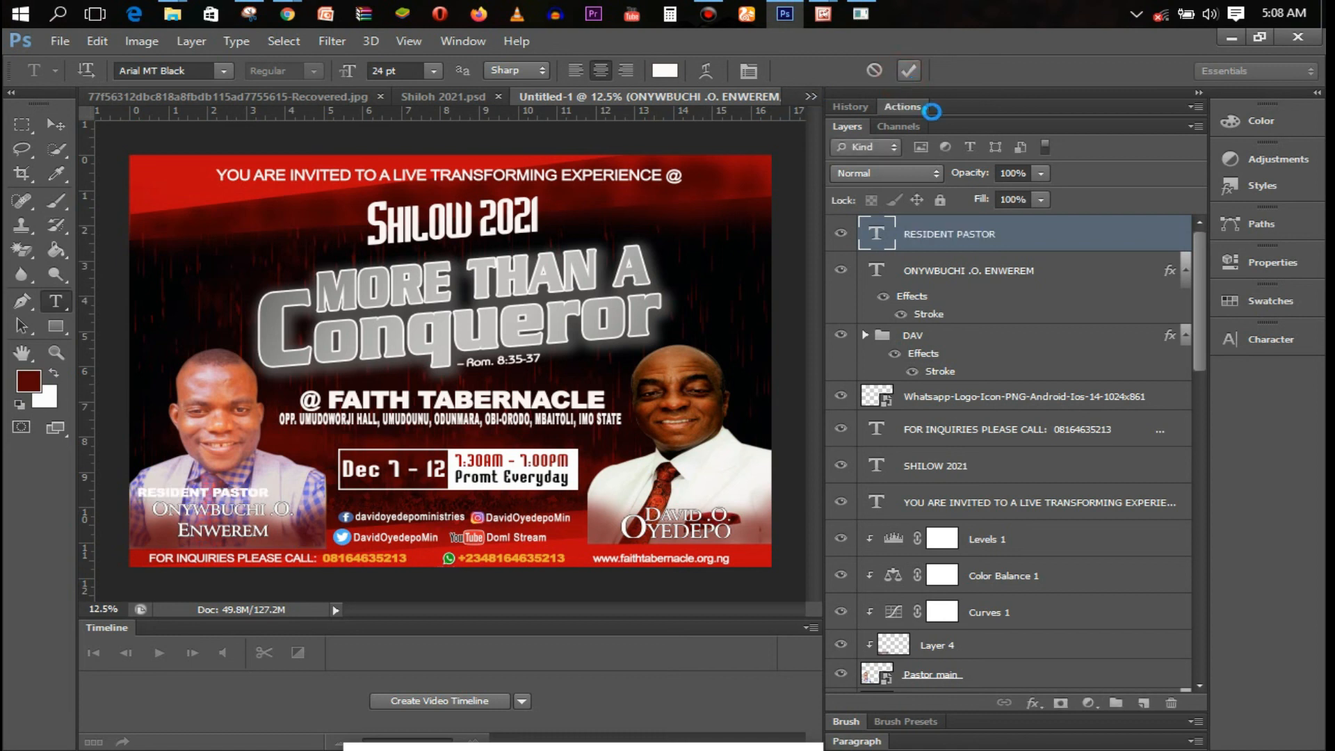
Give the RESIDENT PASTOR label a 5 px black stroke in Layer Style
left_click(1026, 240)
double_click(1026, 240)
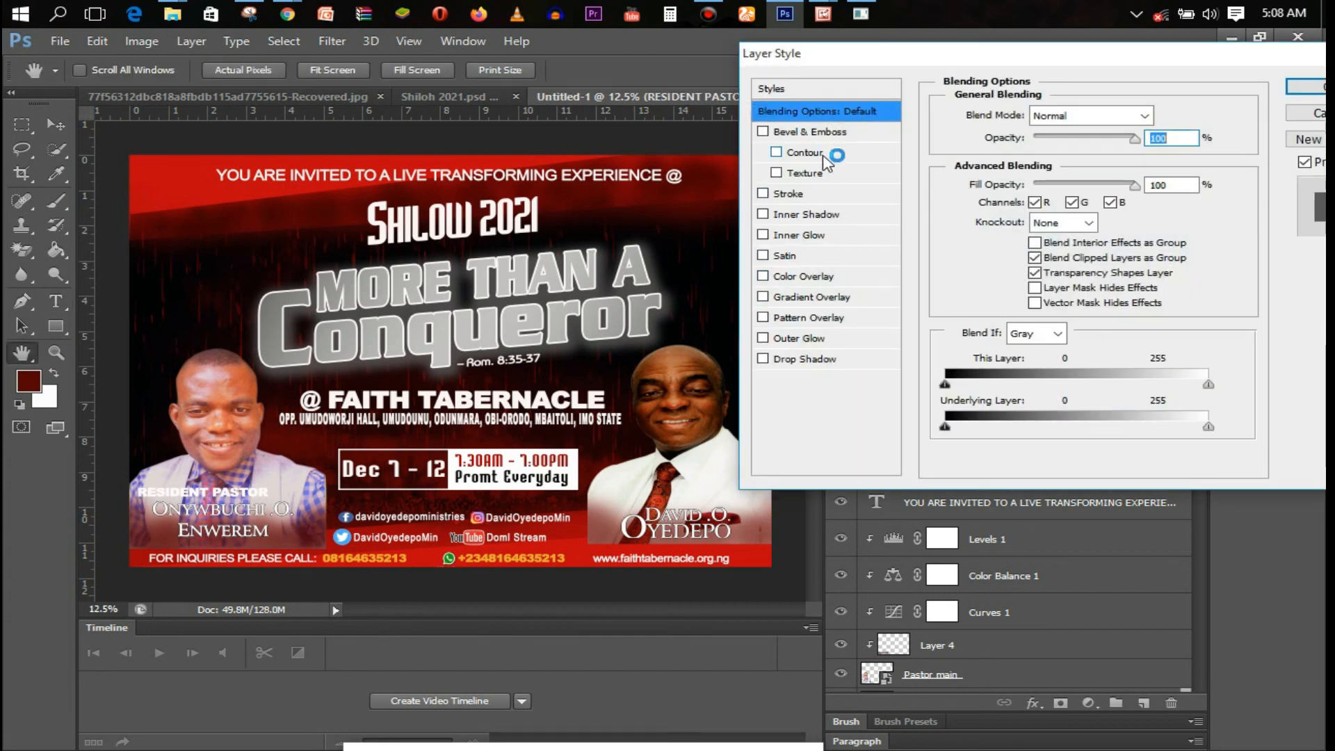
left_click(833, 194)
double_click(1147, 114)
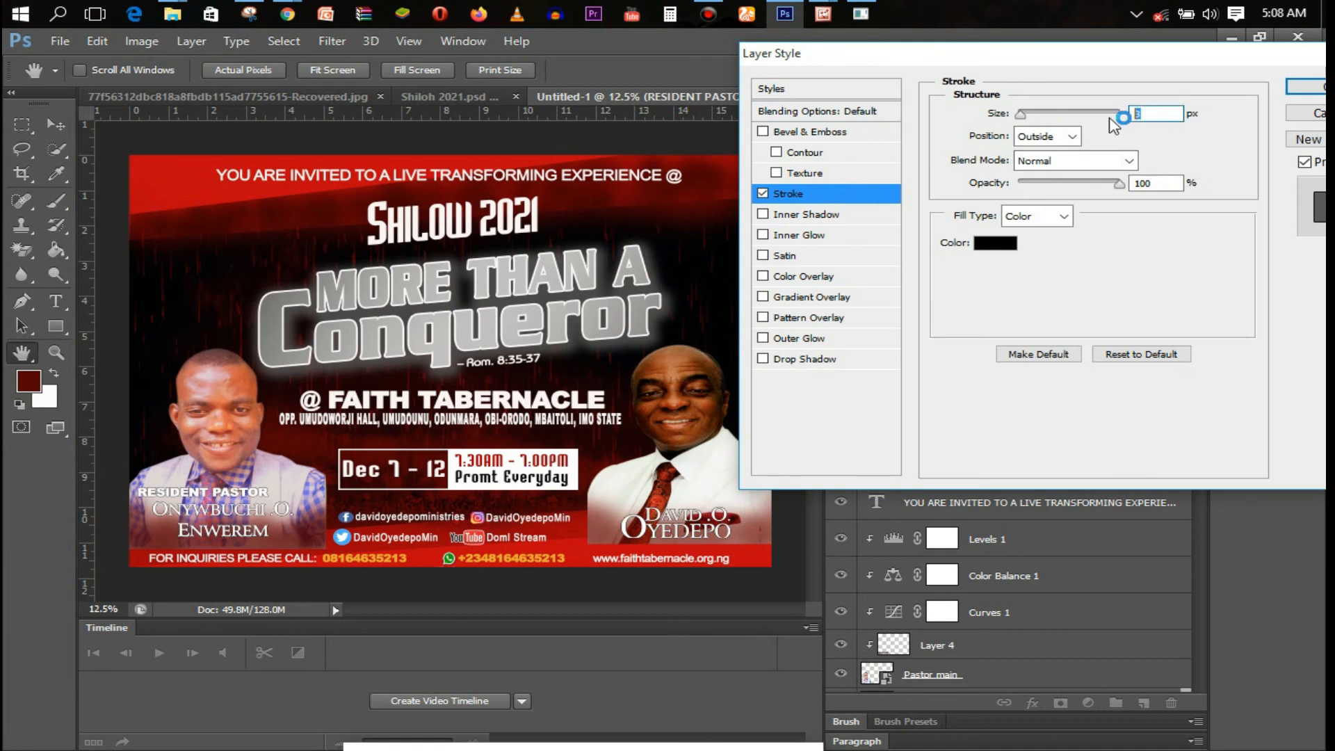
type("5")
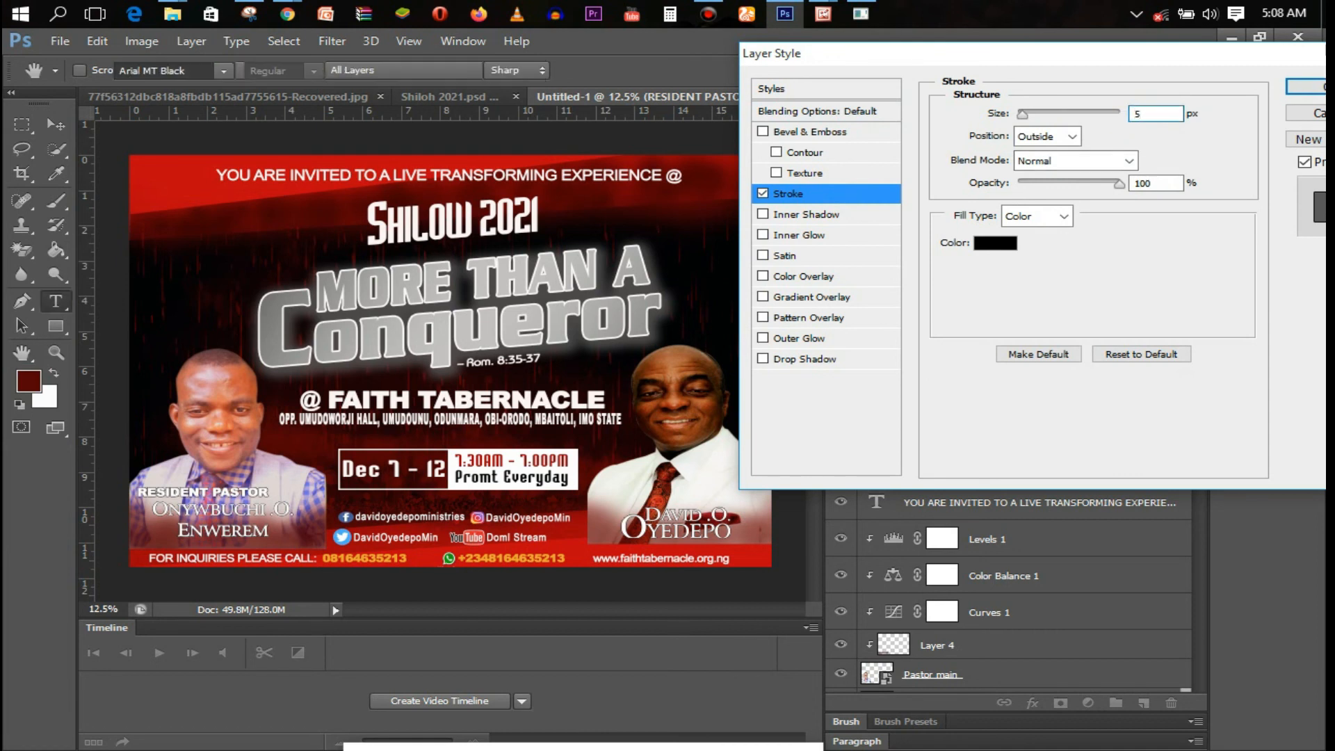
key("Return")
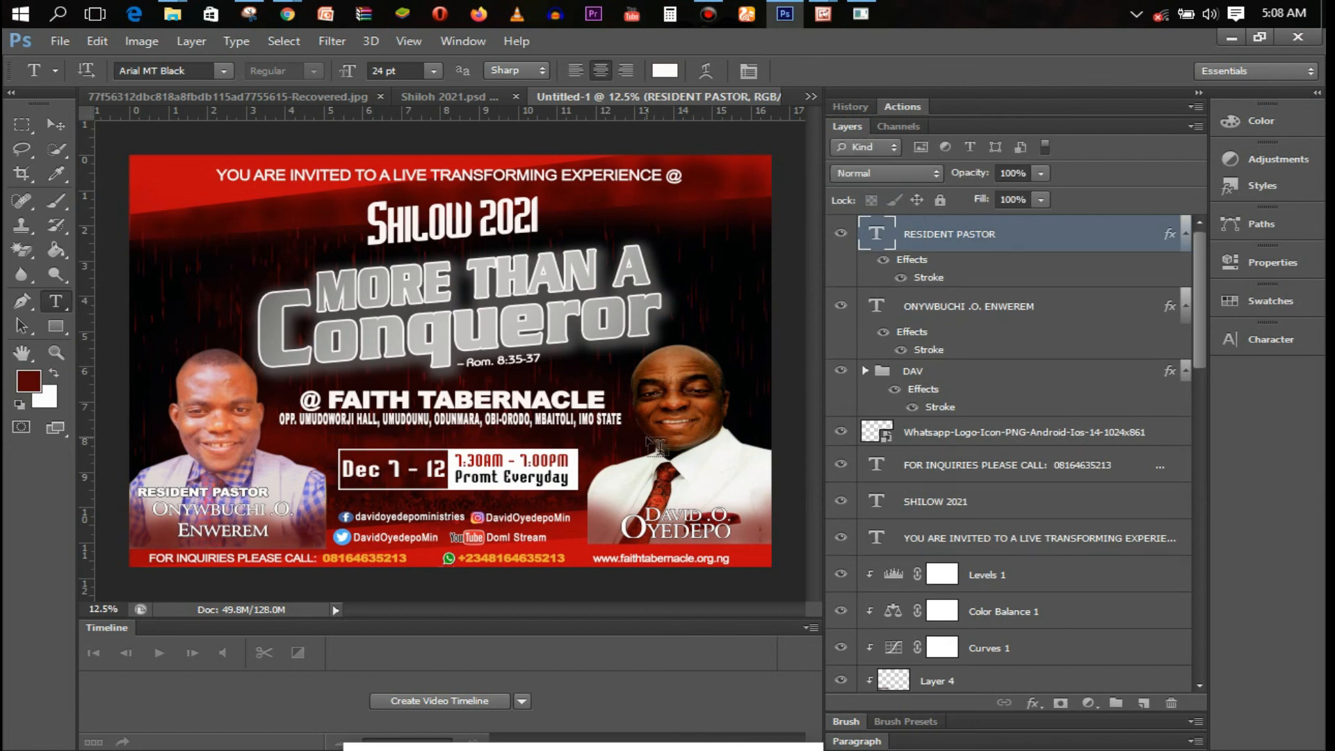
Duplicate the RESIDENT PASTOR label above the right portrait's name and retype it as MINISTERING
key("ctrl+j")
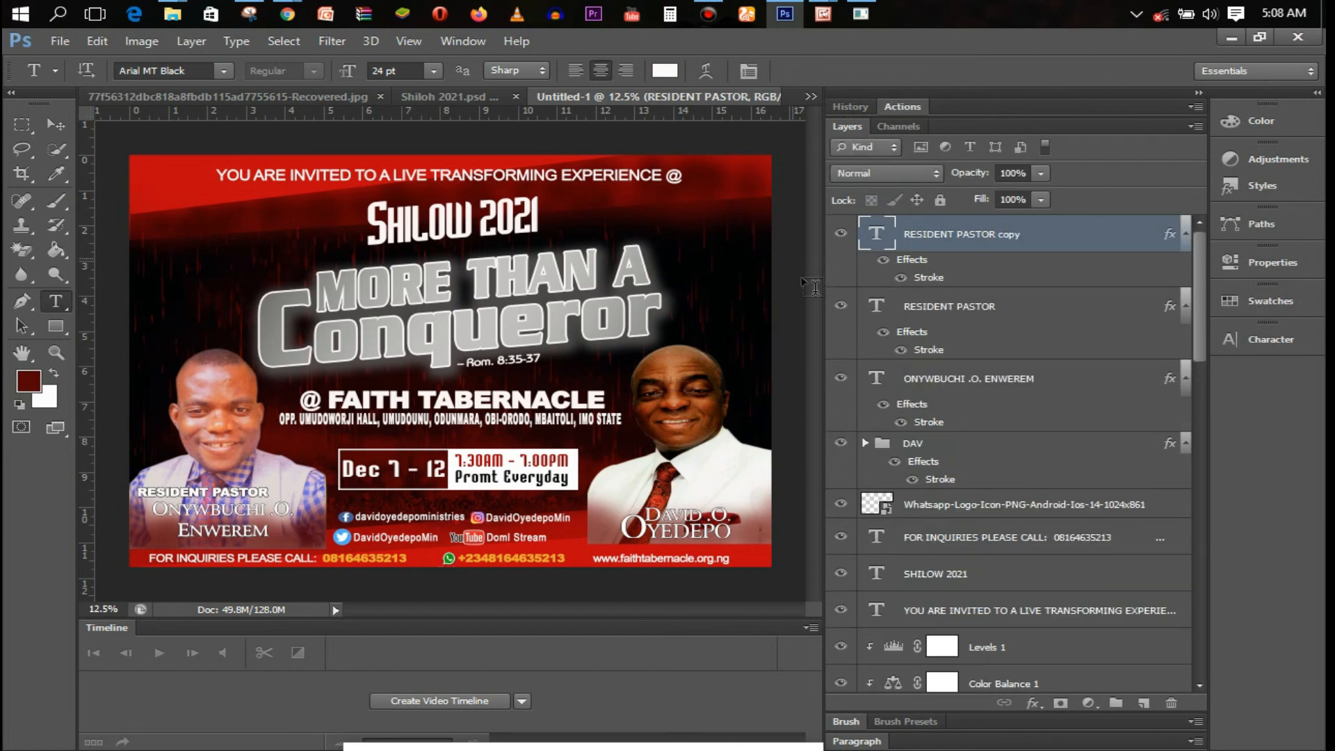
left_click_drag(239, 502, 738, 508)
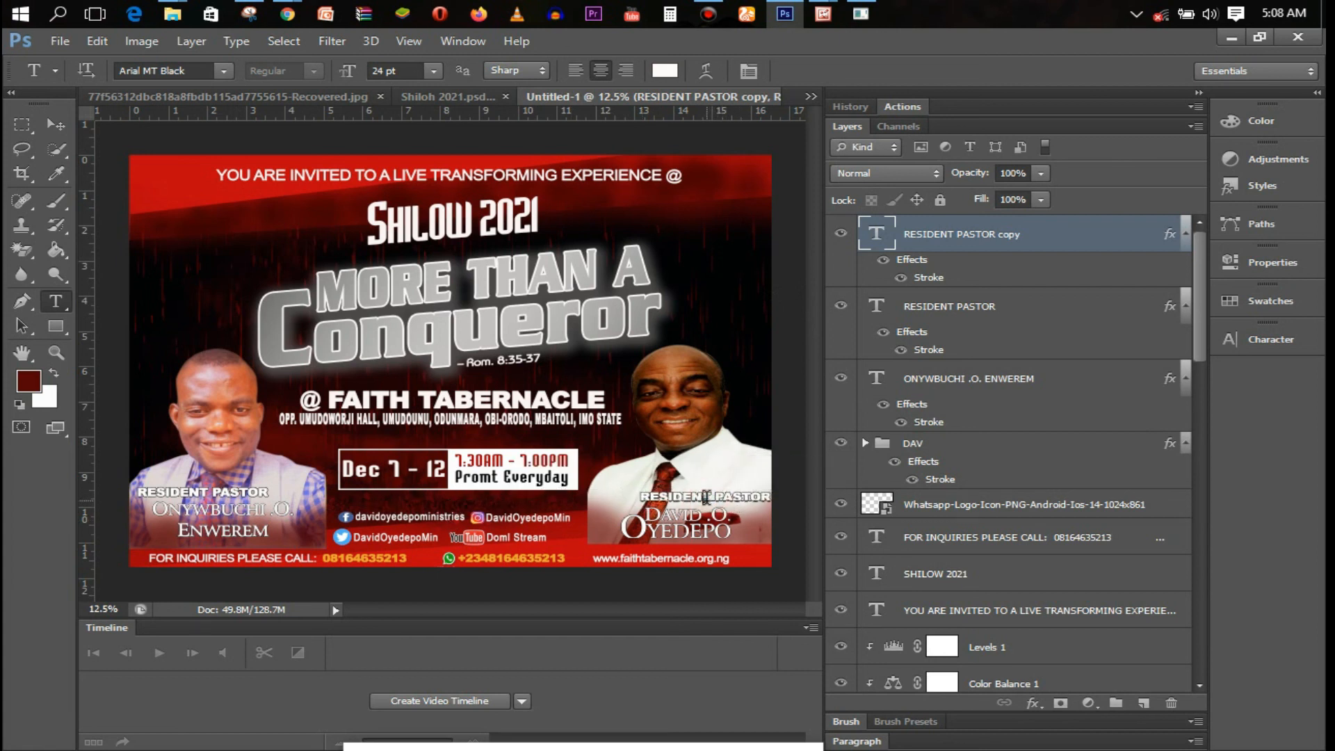
triple_click(705, 496)
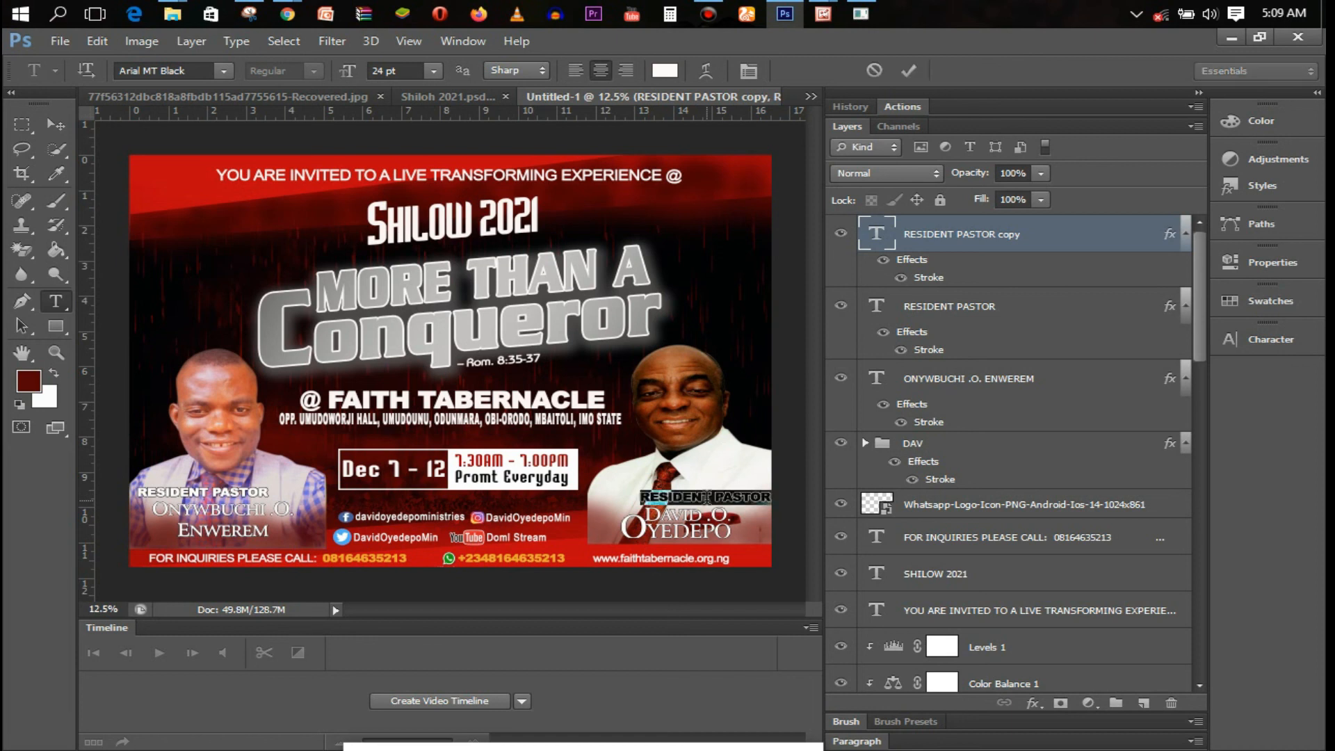
key("Left")
type("MINISTERING")
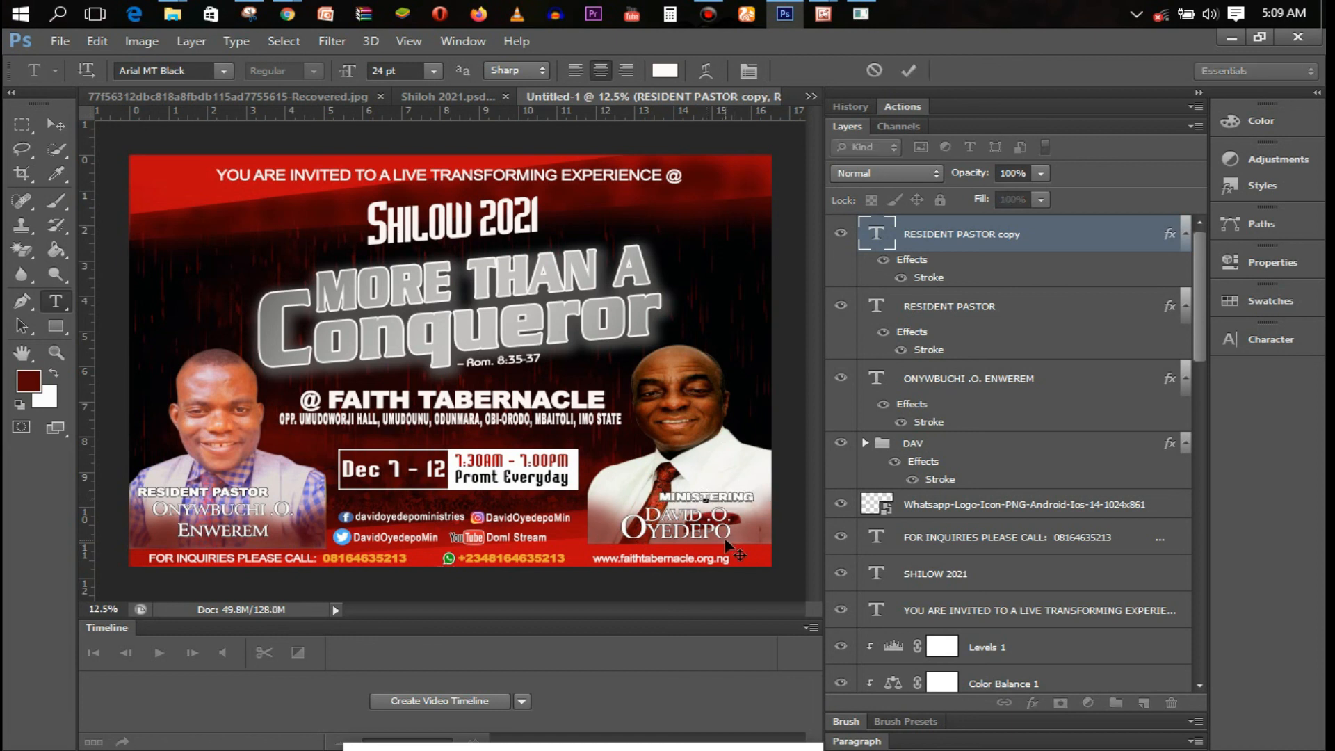
left_click(907, 72)
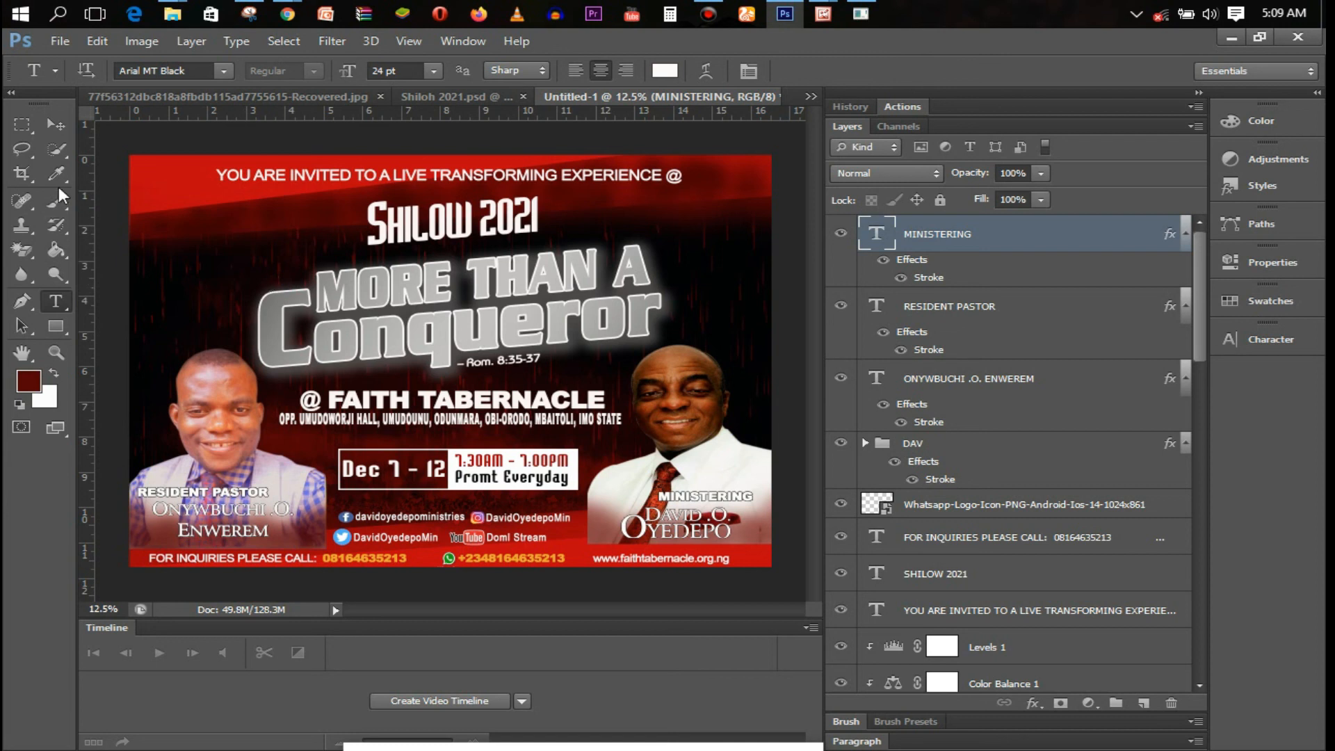
Draw a thin rectangle bar and place it under the RESIDENT PASTOR label
left_click(51, 326)
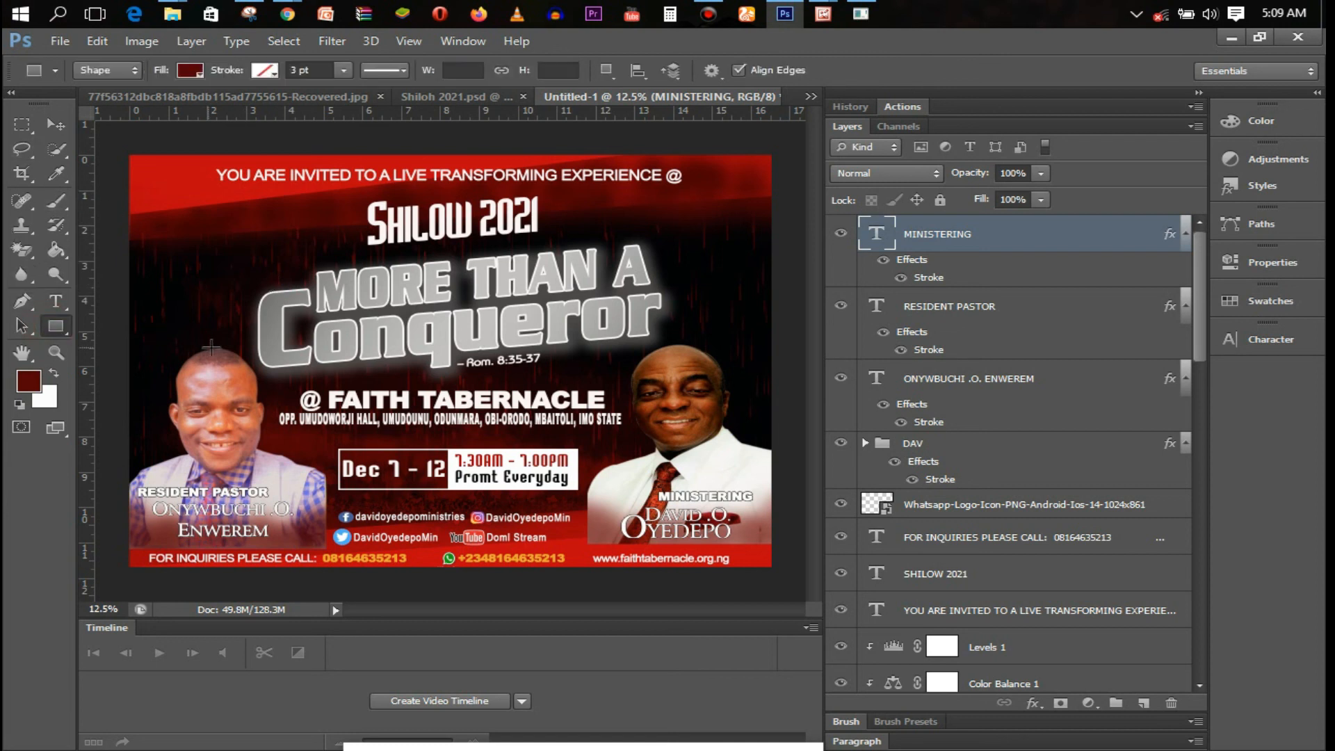
left_click_drag(289, 426, 423, 428)
left_click(270, 71)
left_click(271, 71)
left_click_drag(376, 429, 221, 506)
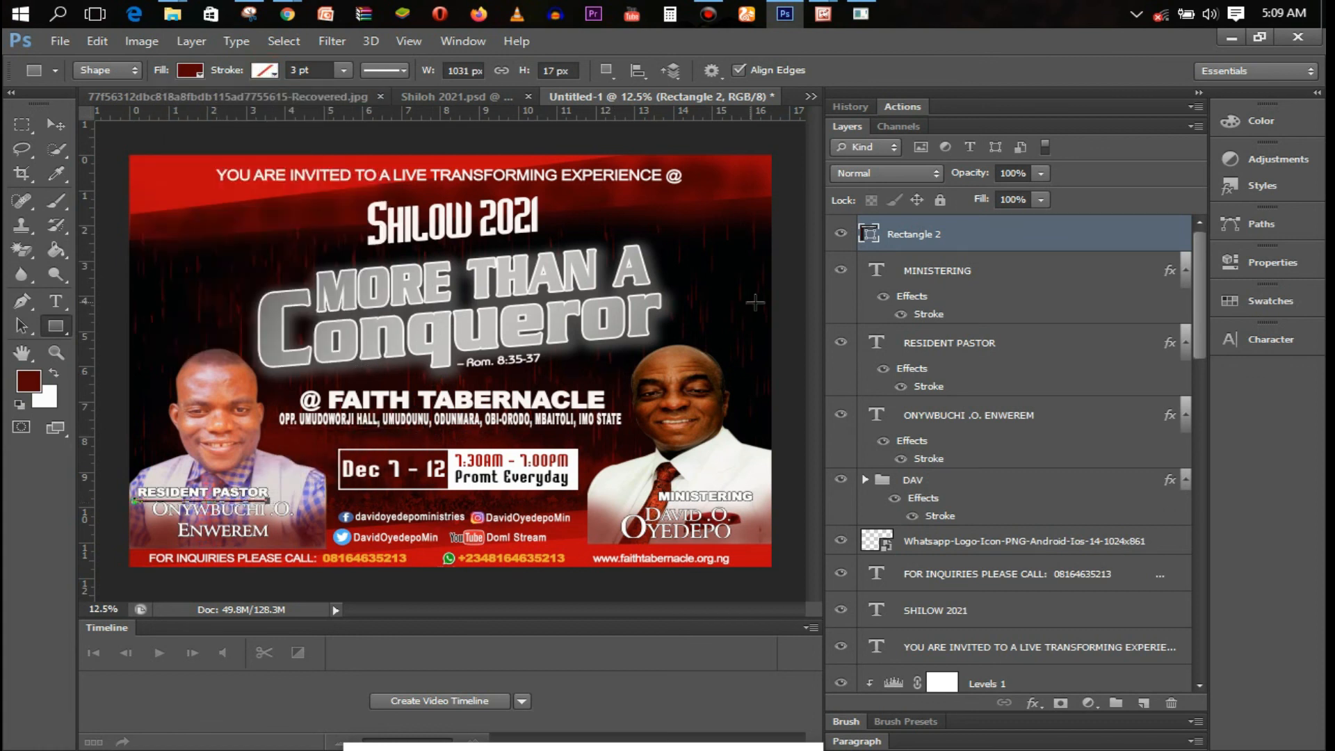
Duplicate the thin bar and position the copy under the MINISTERING label
key("ctrl+j")
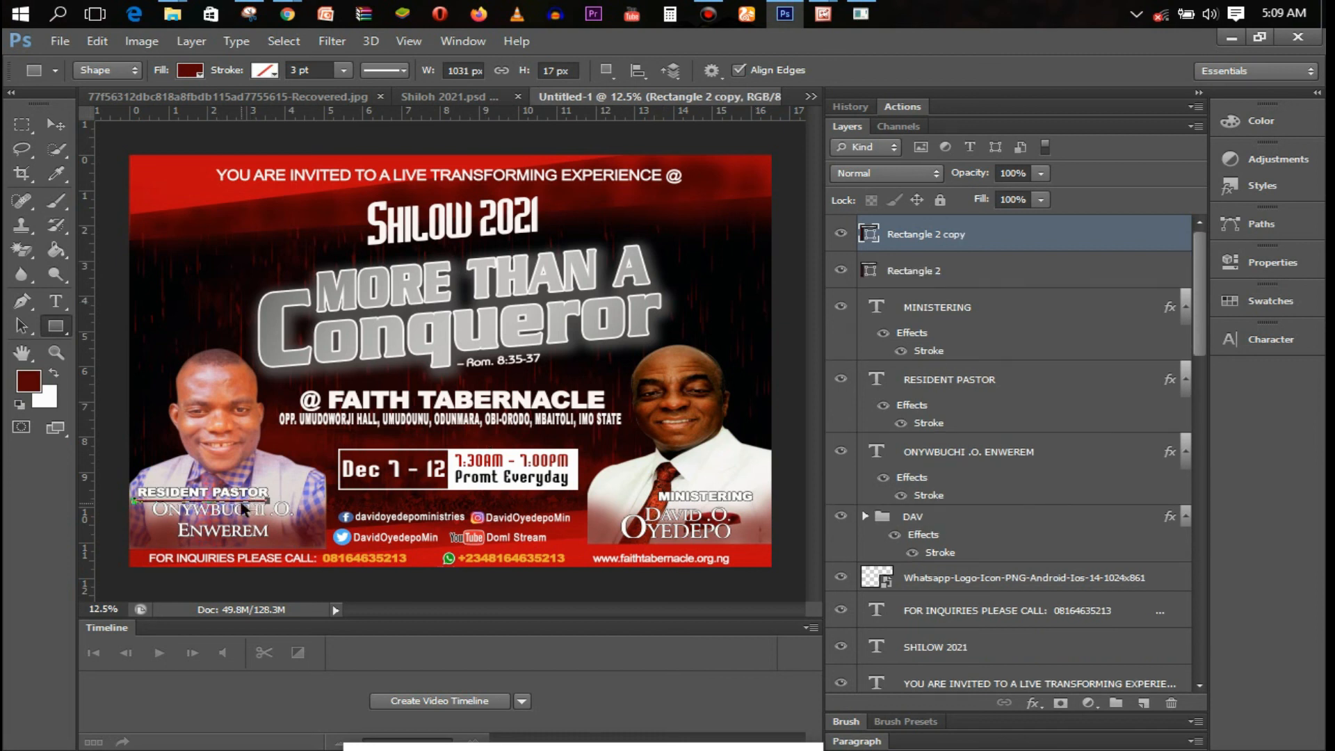
left_click_drag(243, 508, 700, 504)
key("ctrl+t")
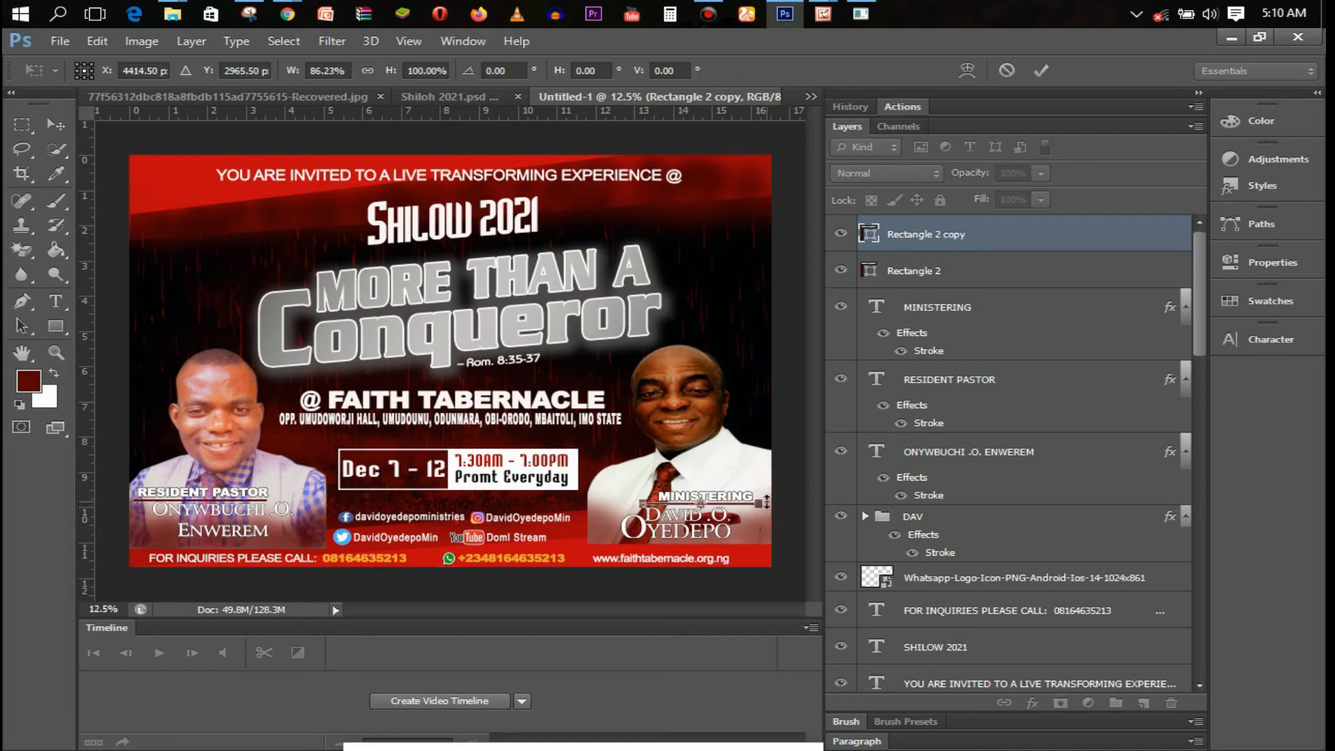
key("Return")
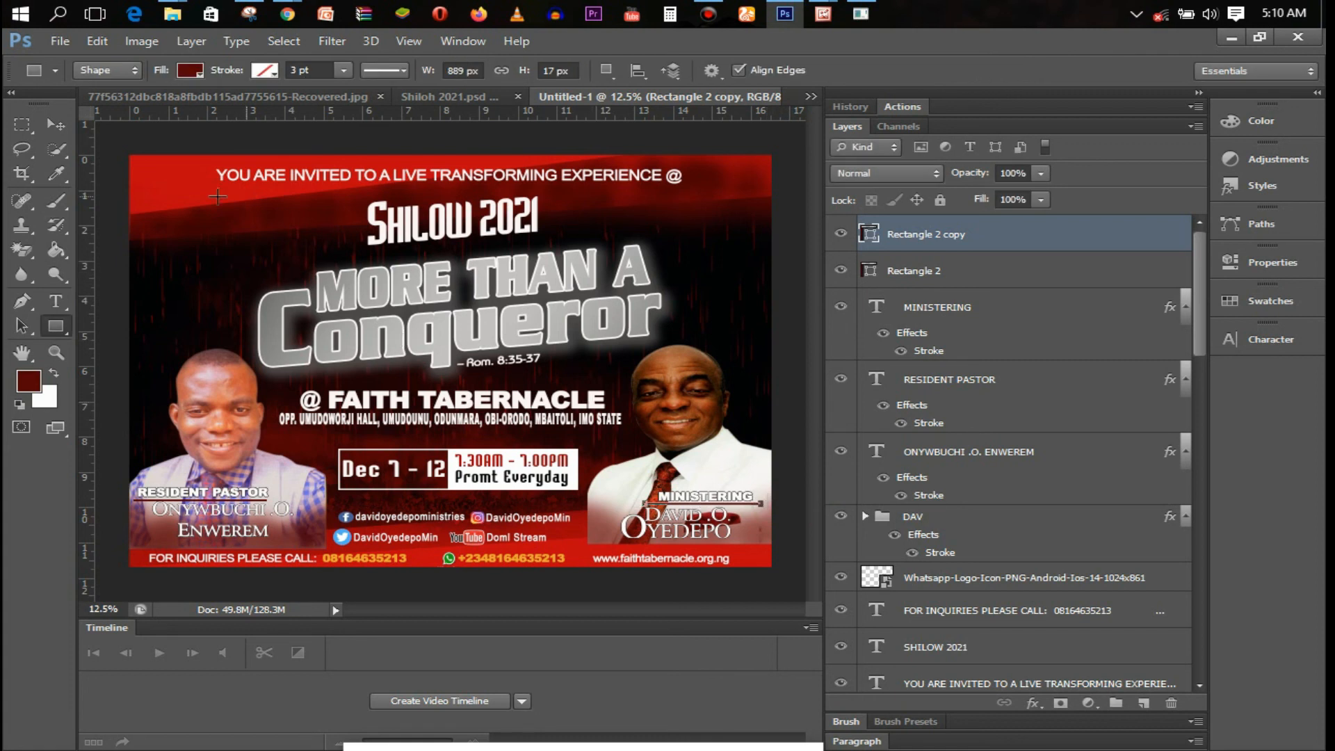
left_click(61, 127)
left_click(932, 313)
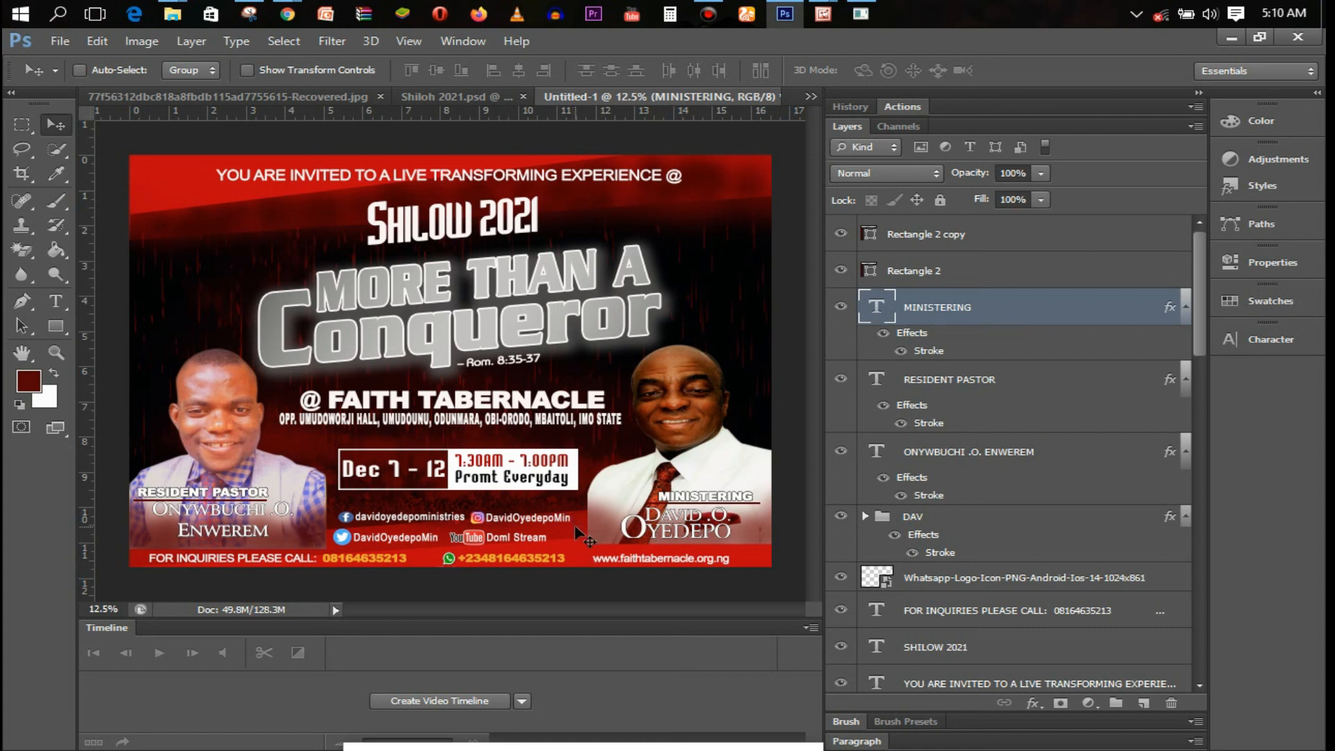
Draw a thin vertical rectangle in the bottom strip and fill it white
key("u")
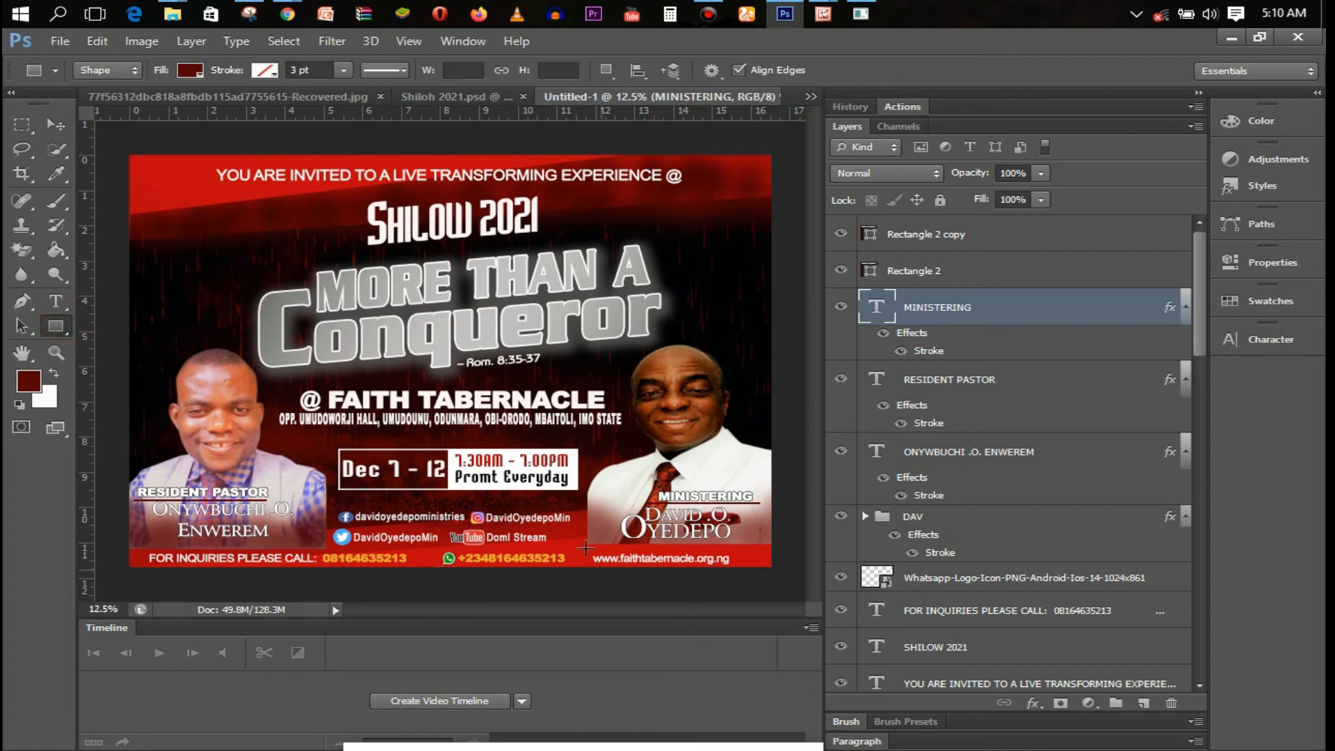
left_click_drag(581, 548, 585, 567)
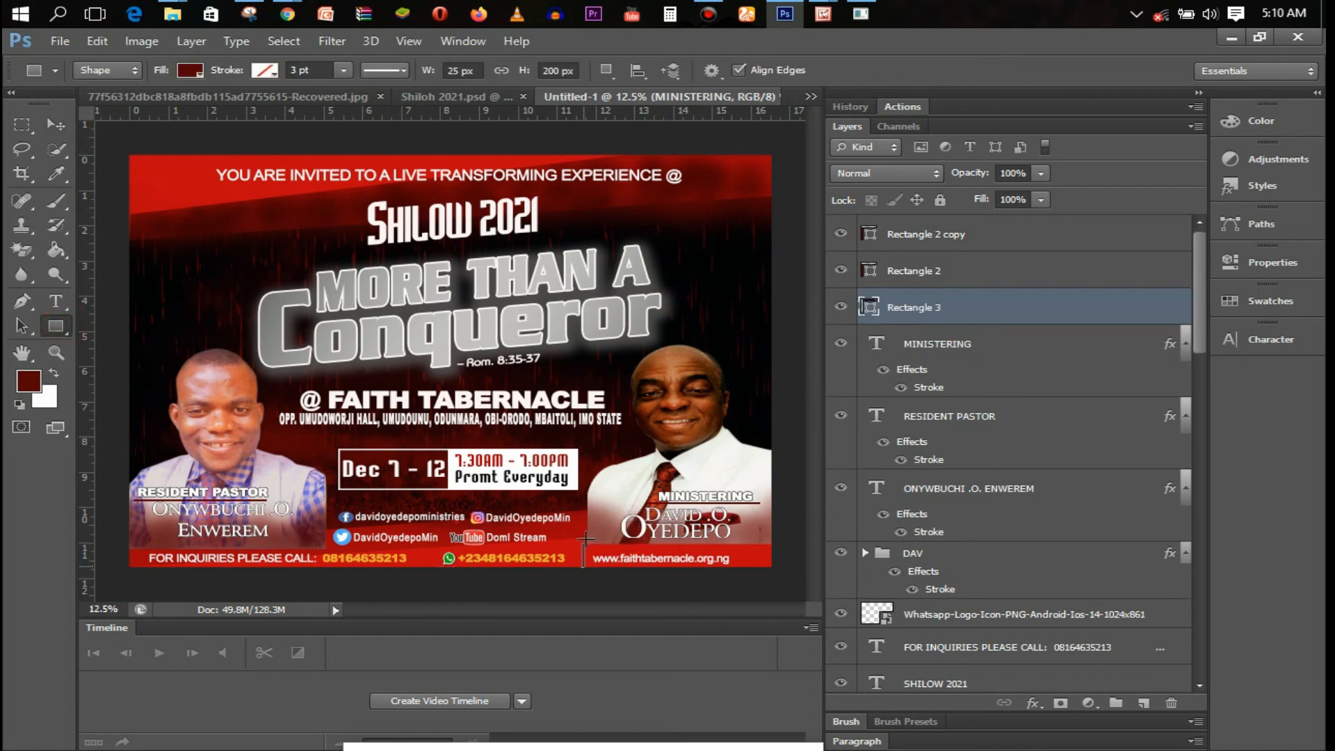
key("ctrl+t")
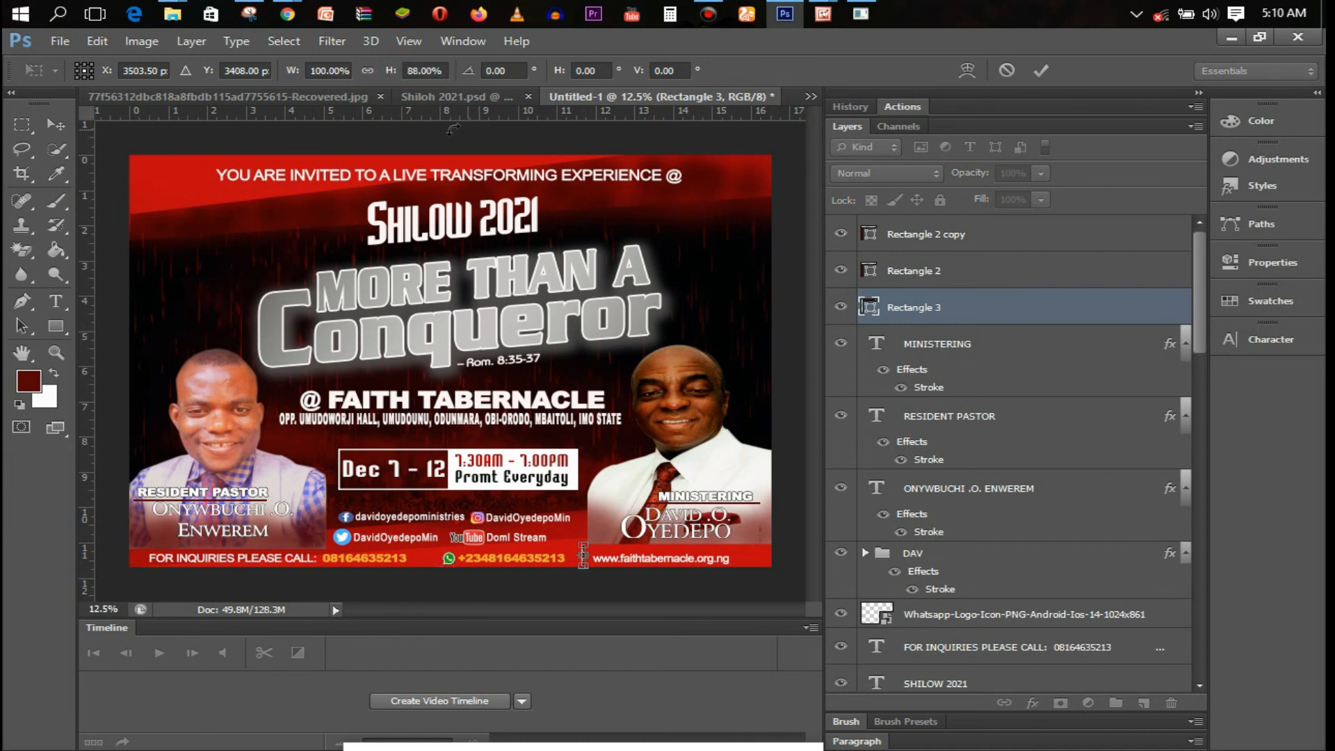
key("Return")
left_click(197, 71)
left_click(136, 160)
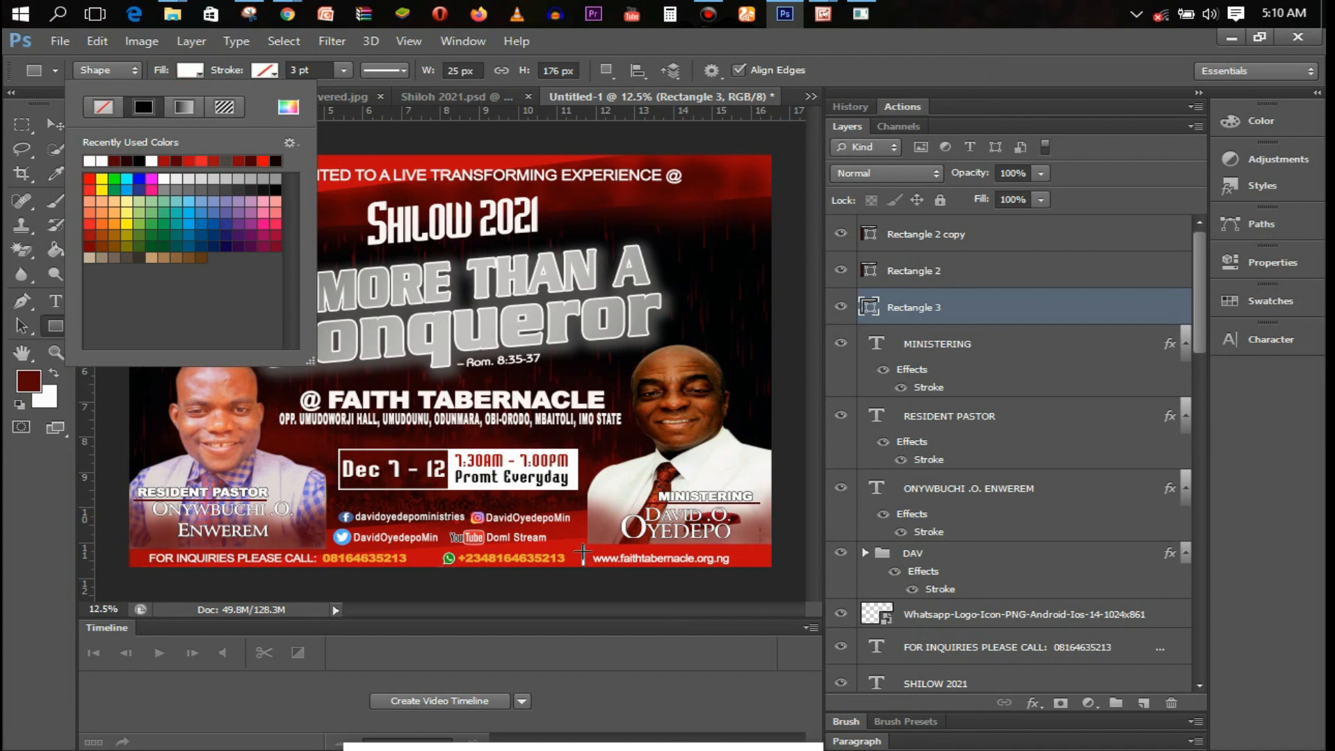
Place the white bar beside the website address, rasterize Rectangle 3, and set opacity to 47%
key("v")
left_click_drag(584, 559, 591, 561)
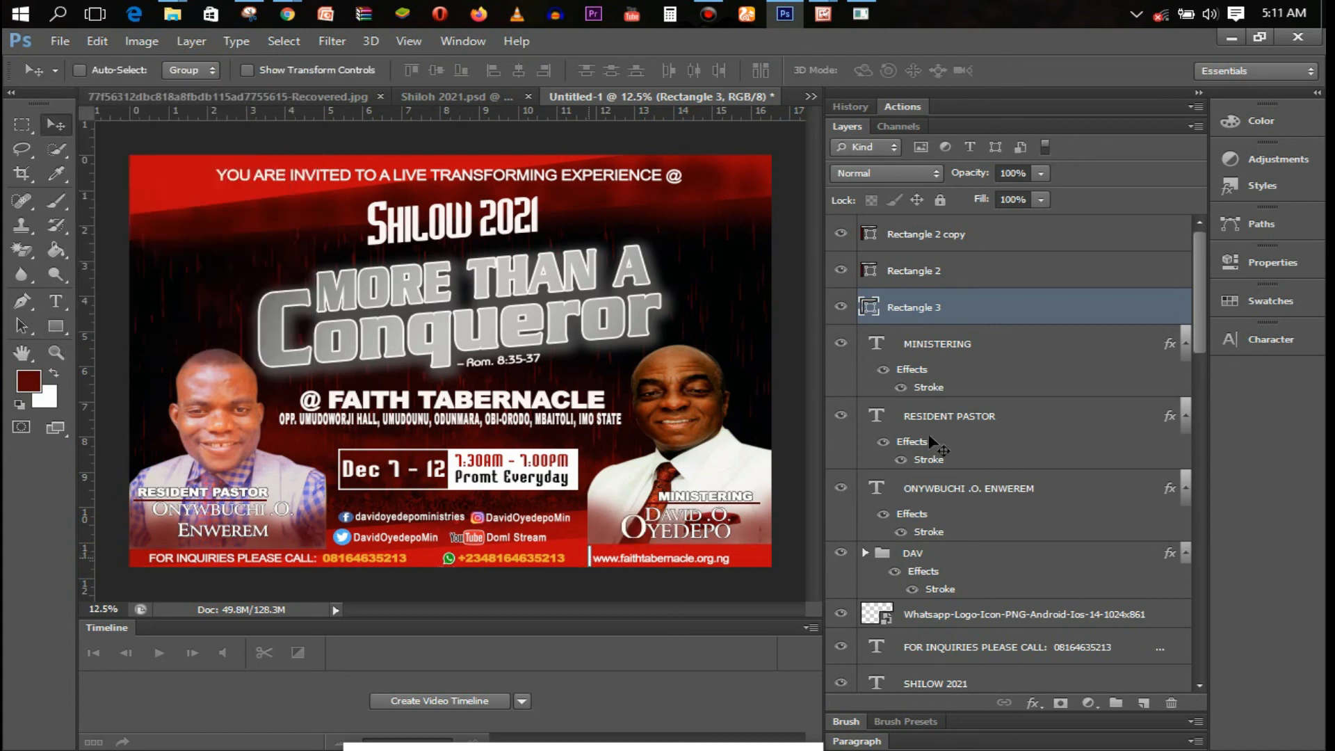
right_click(972, 321)
left_click(767, 264)
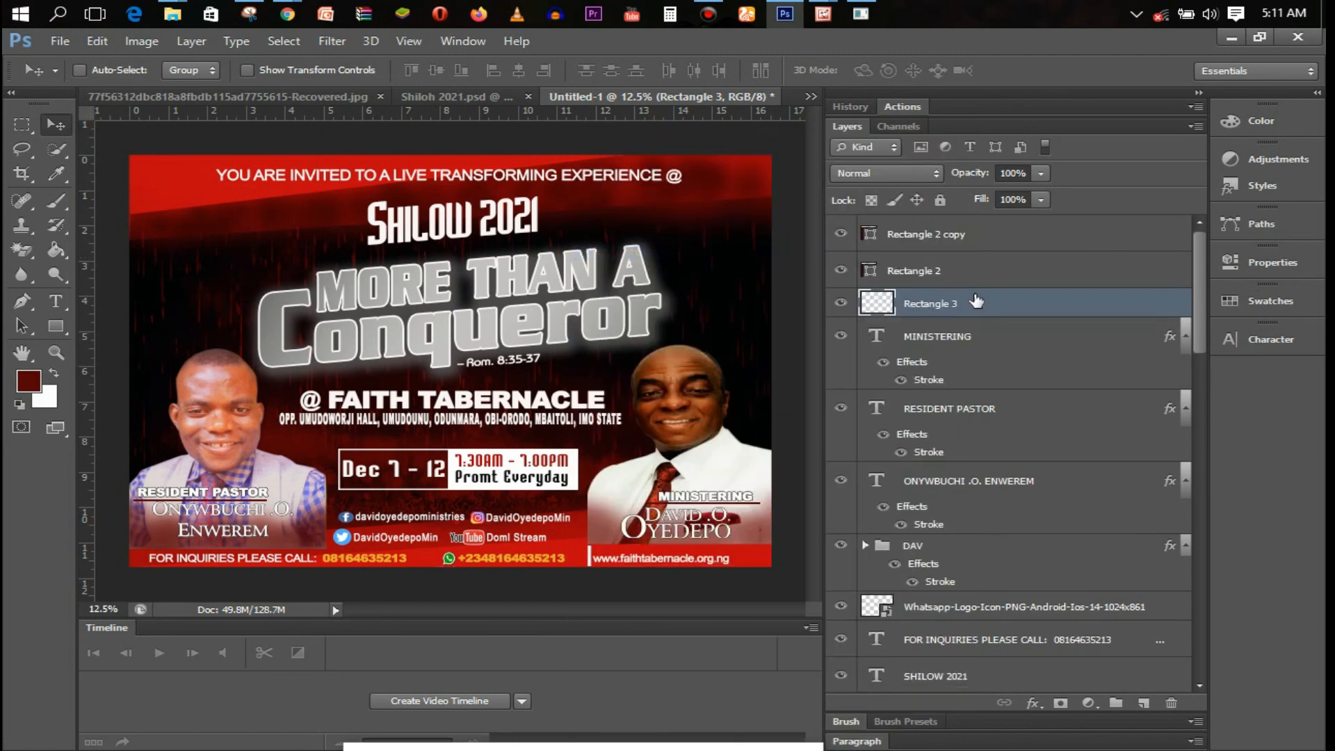
left_click(1042, 173)
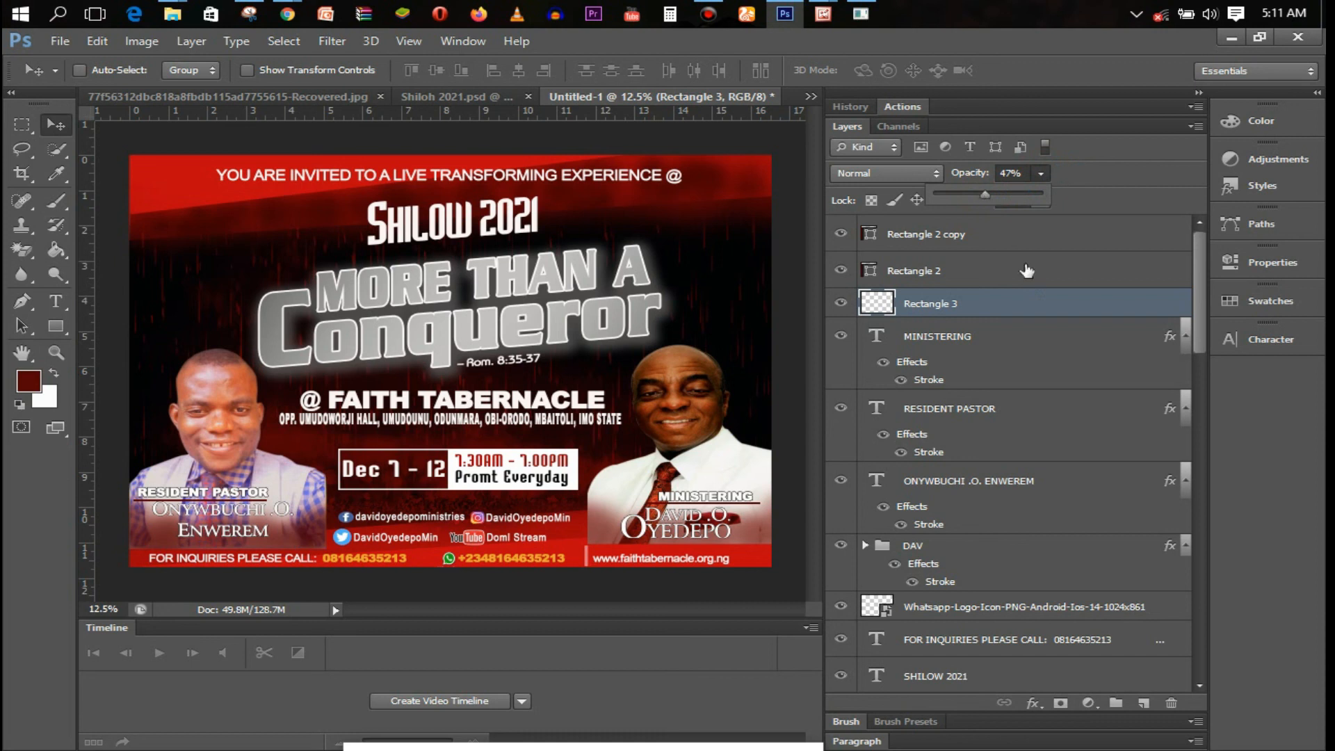
left_click(1025, 314)
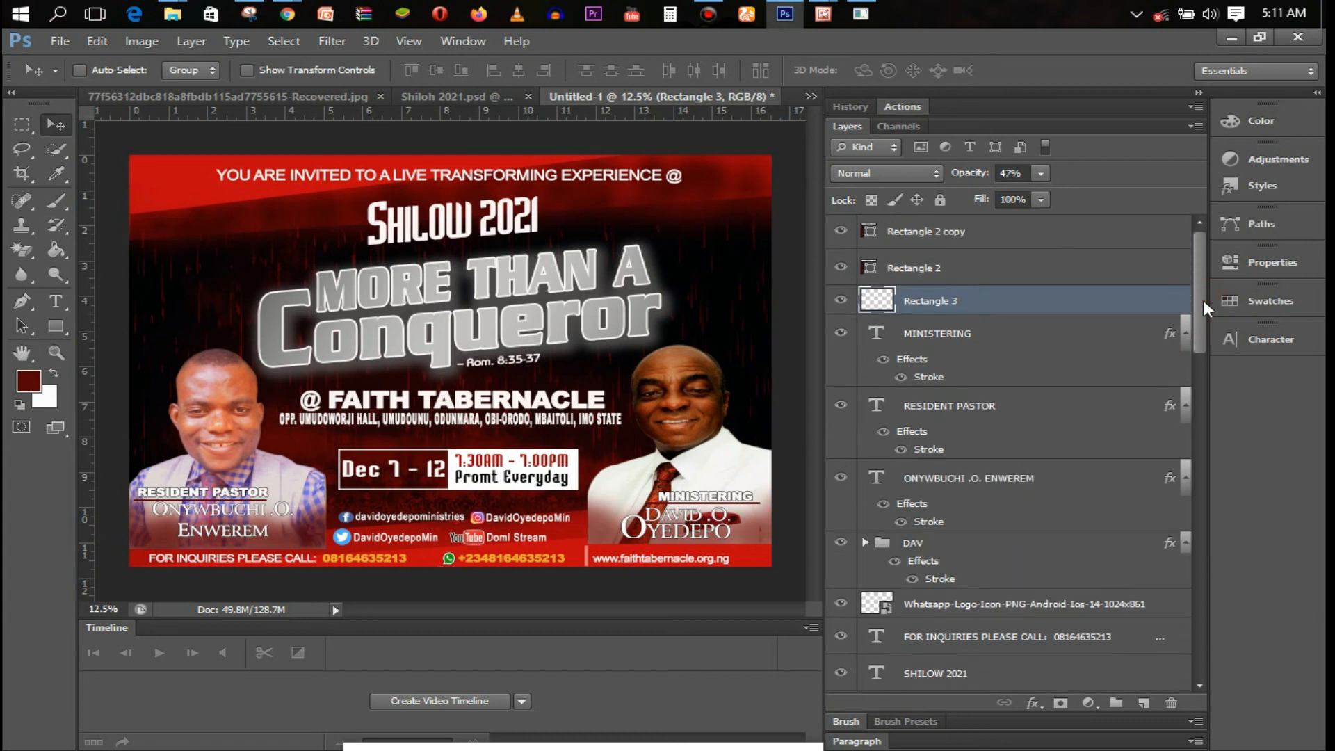
Thicken the left name caption's stroke to 5 px and nudge it slightly lower
double_click(1053, 480)
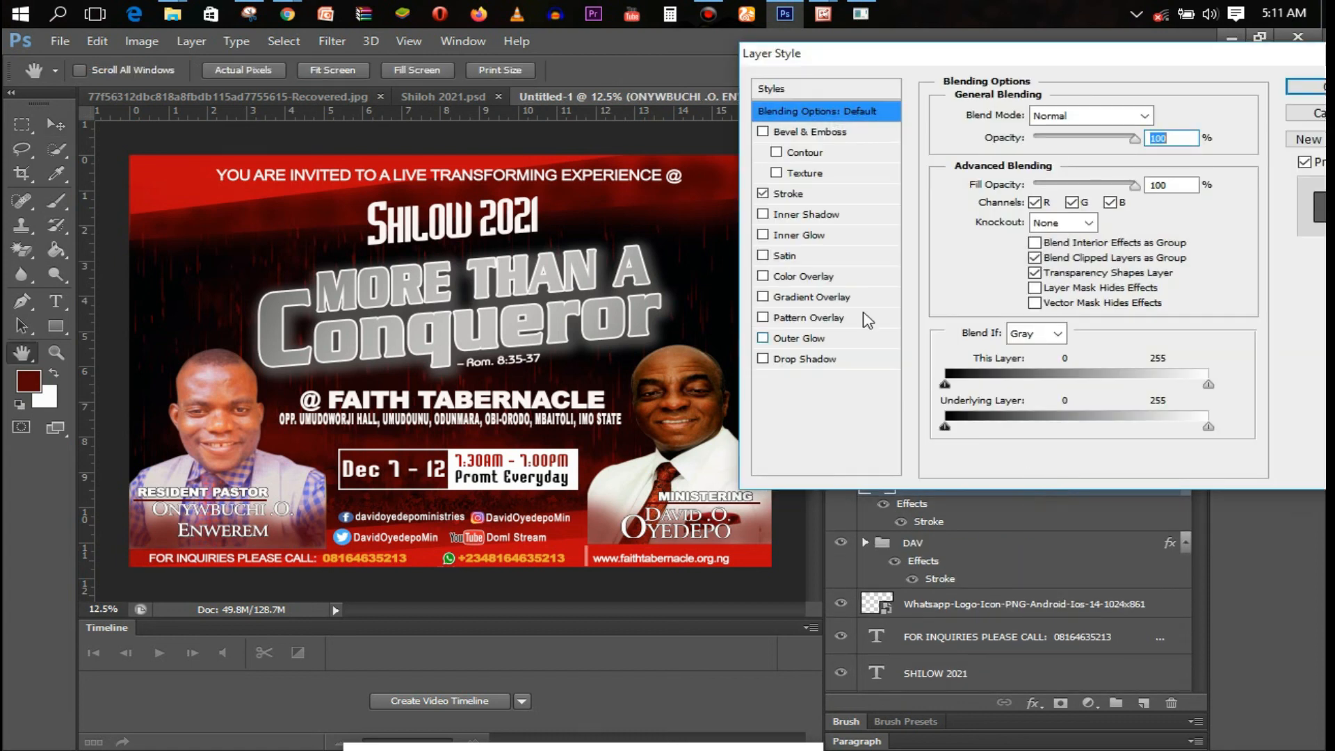
left_click(808, 198)
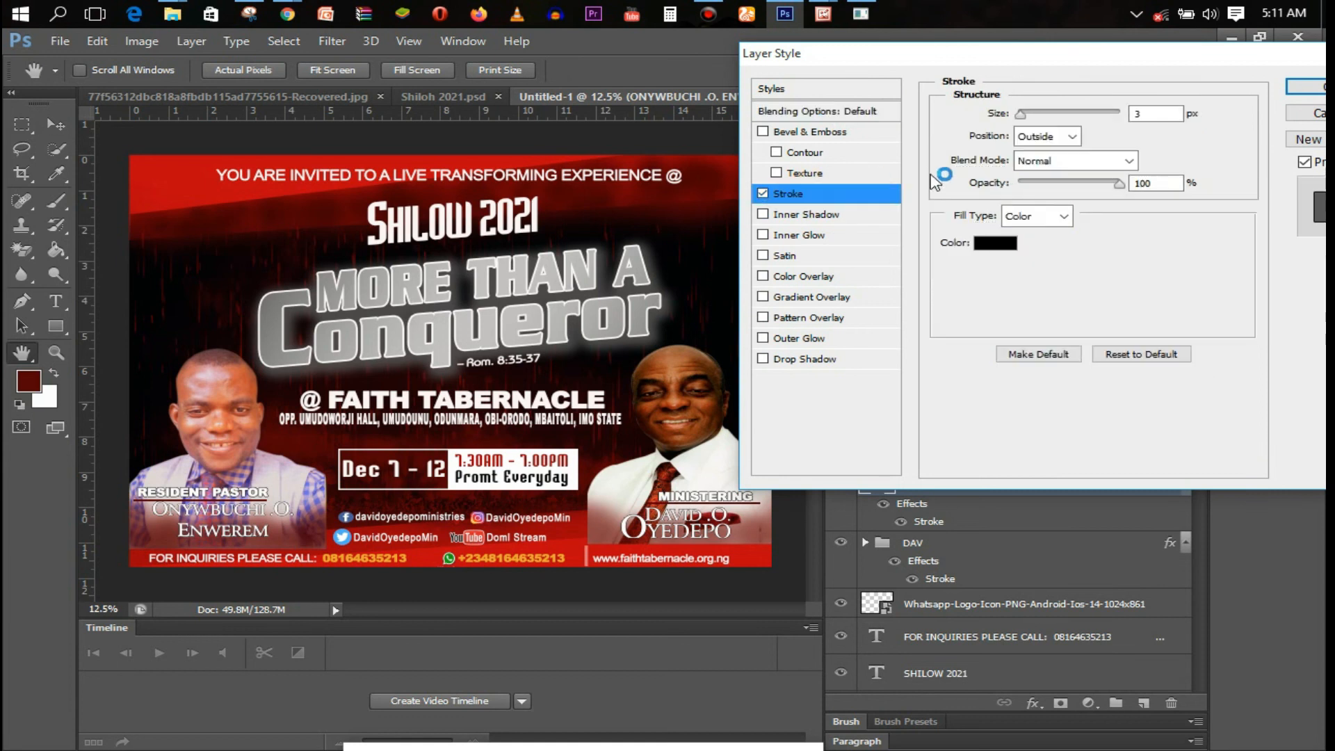
left_click(1106, 111)
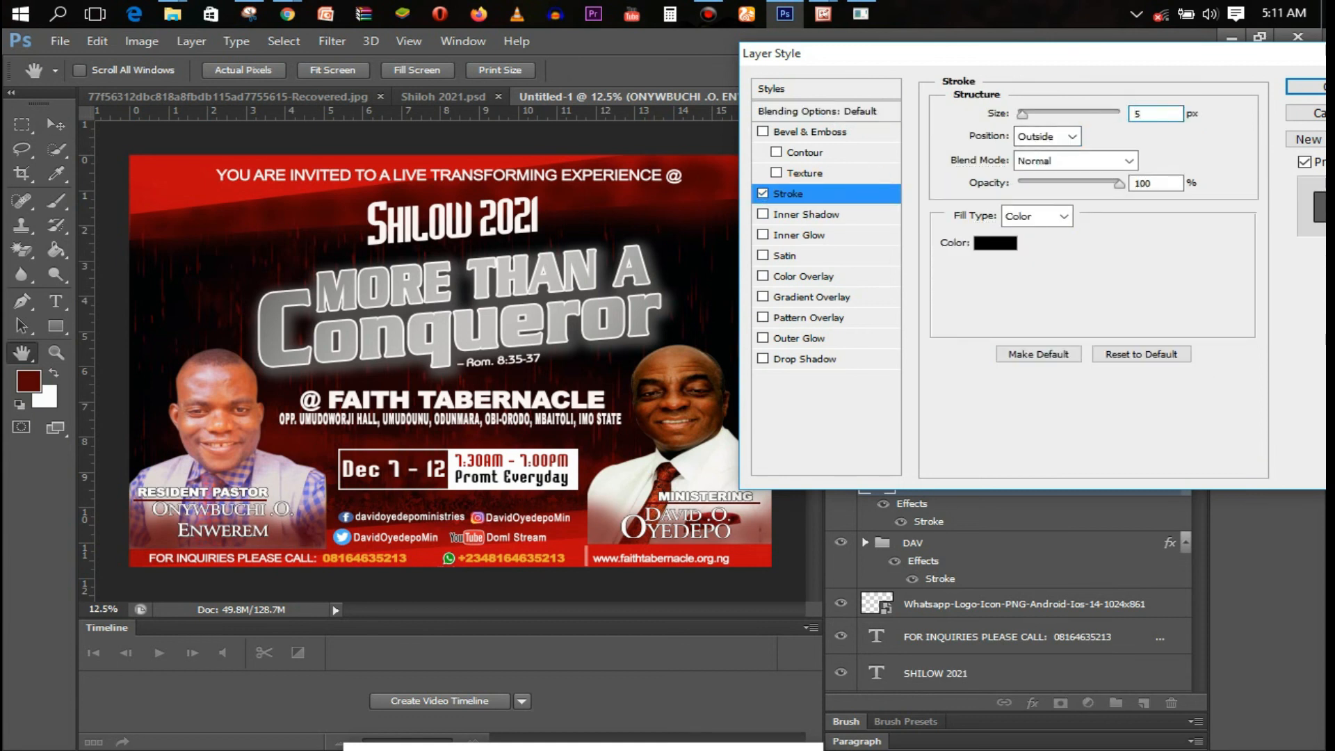
key("Return")
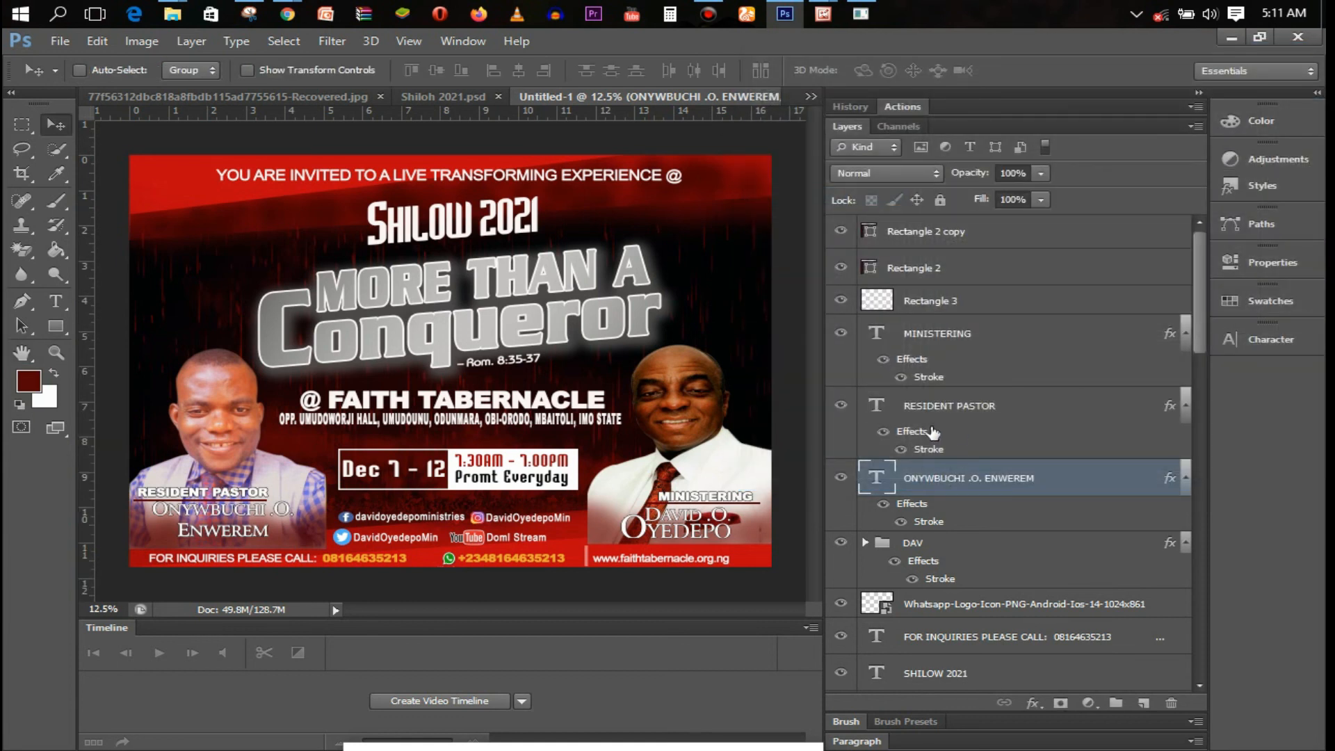
left_click_drag(231, 518, 231, 520)
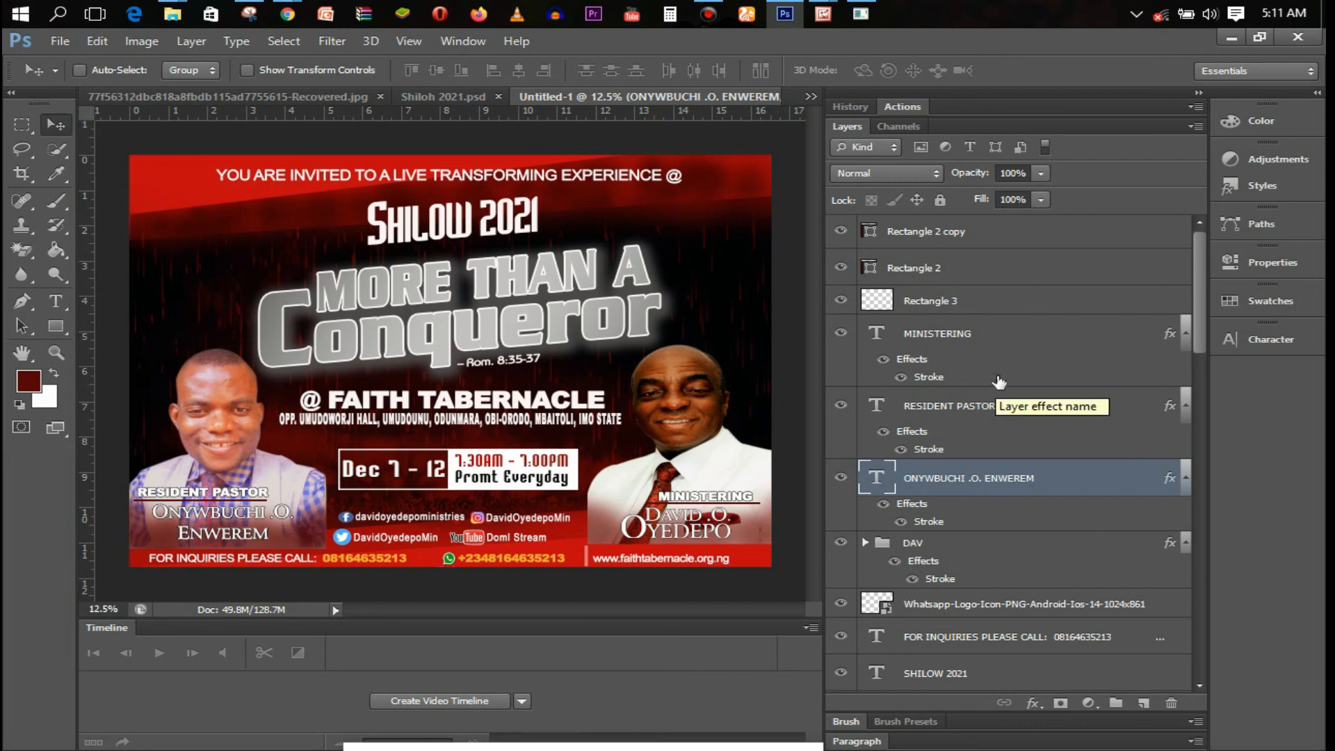
Set the right name caption group's outside stroke to 5 px as well
left_click(940, 549)
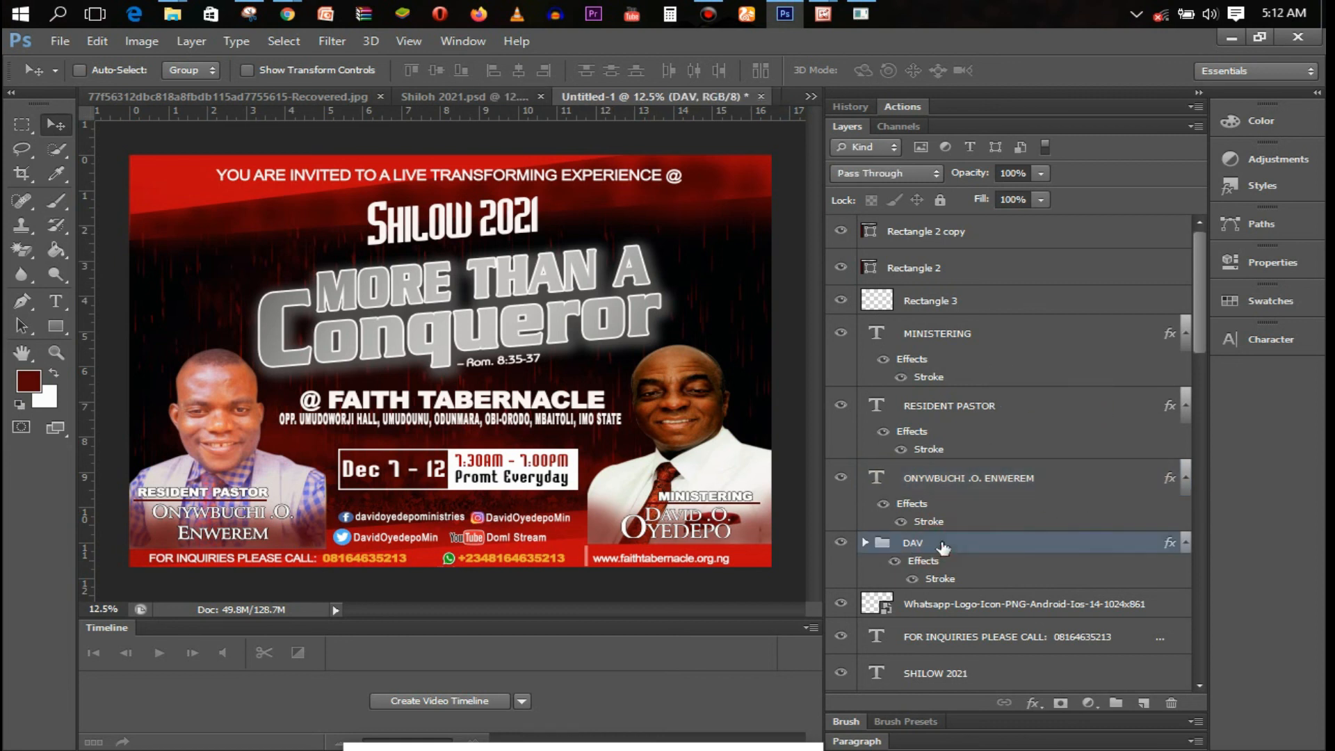
double_click(963, 549)
left_click(835, 194)
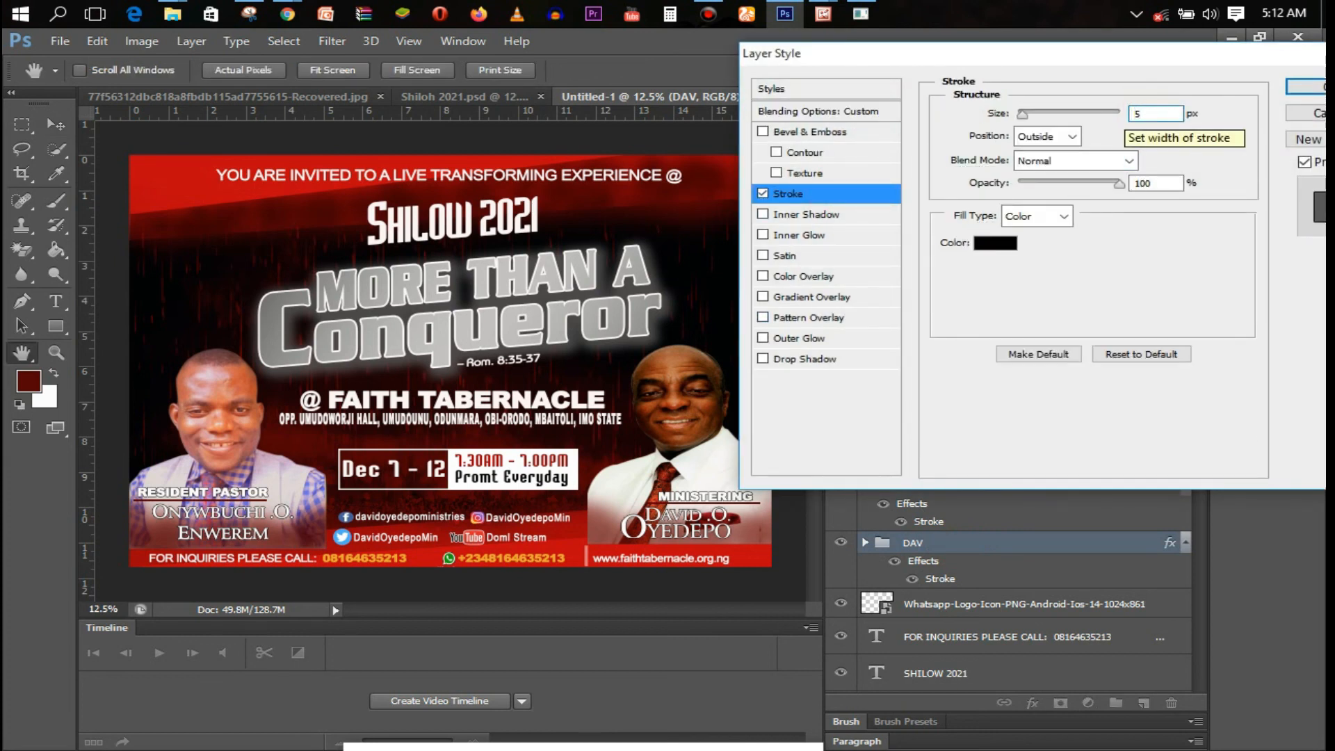
key("Return")
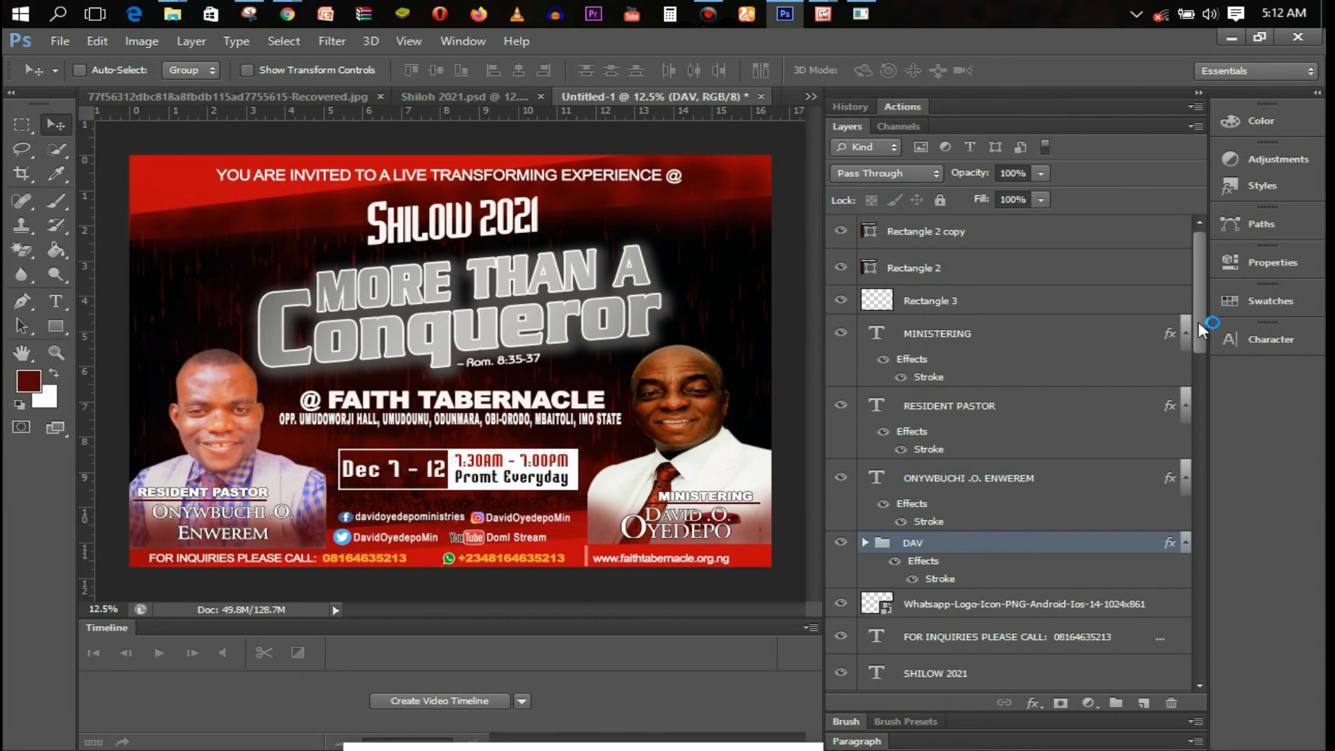
left_click_drag(1199, 318, 1197, 291)
left_click(1023, 240)
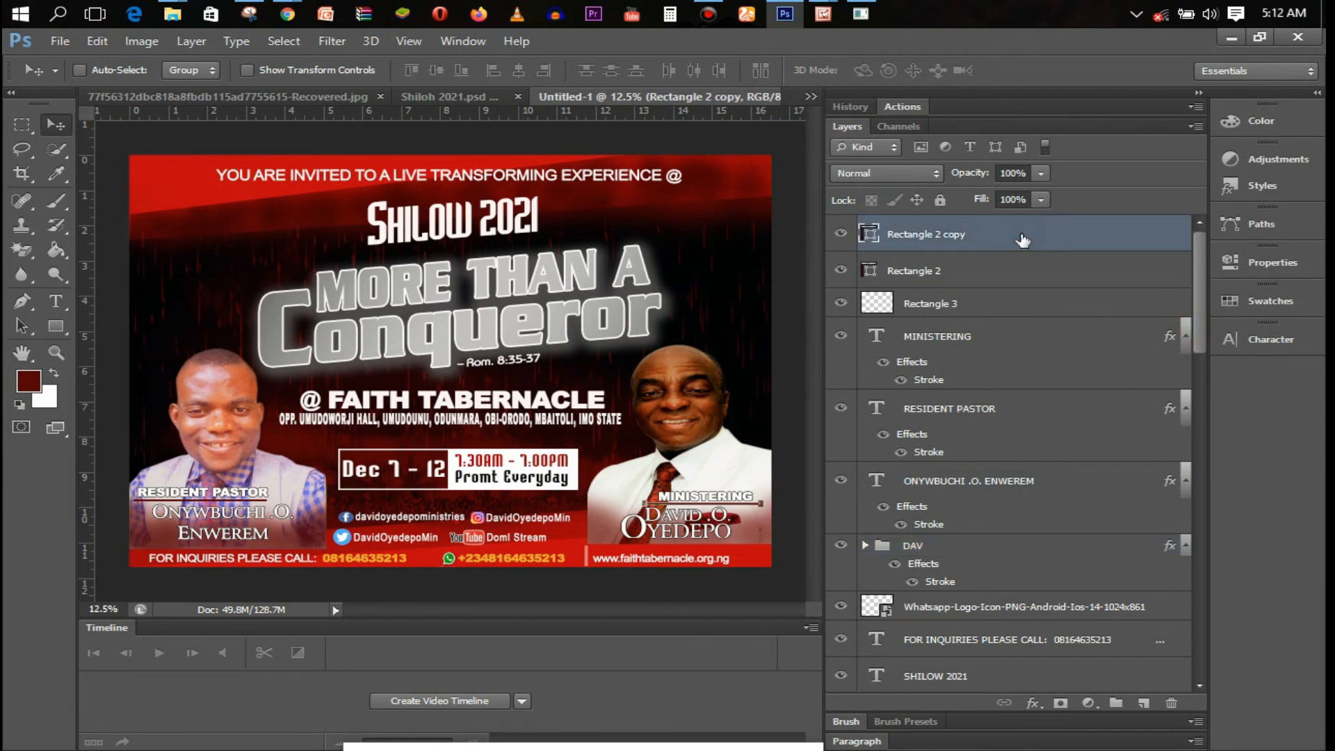